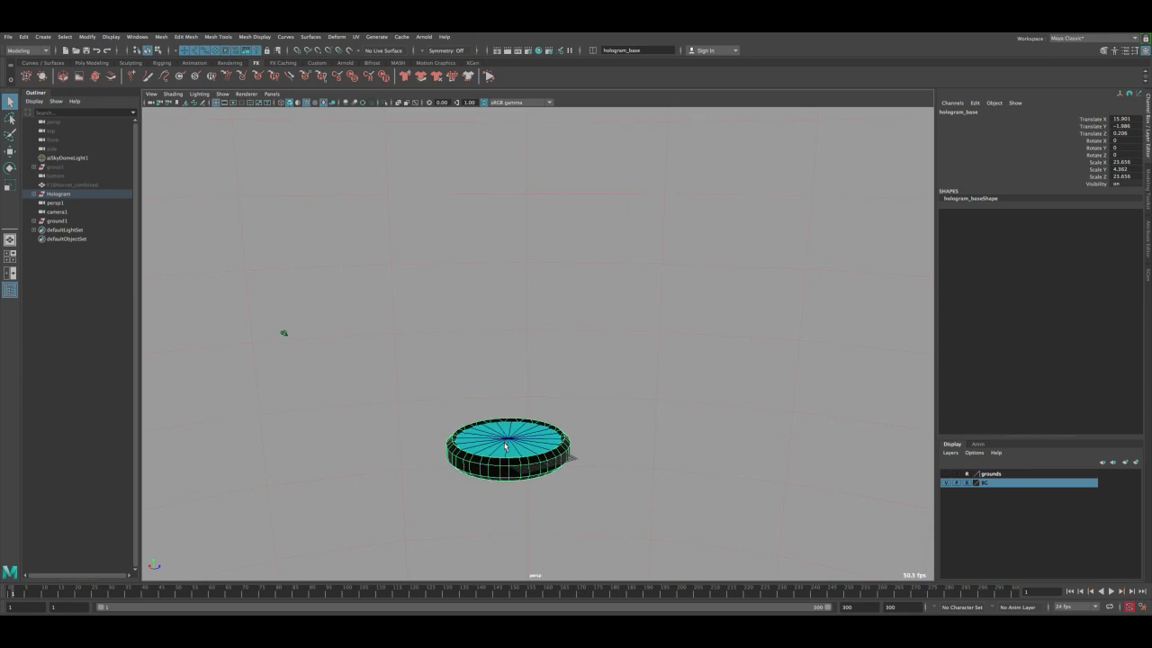
- Create a polygon cube and scale it uniformly to about 70 units
left_click(518, 438)
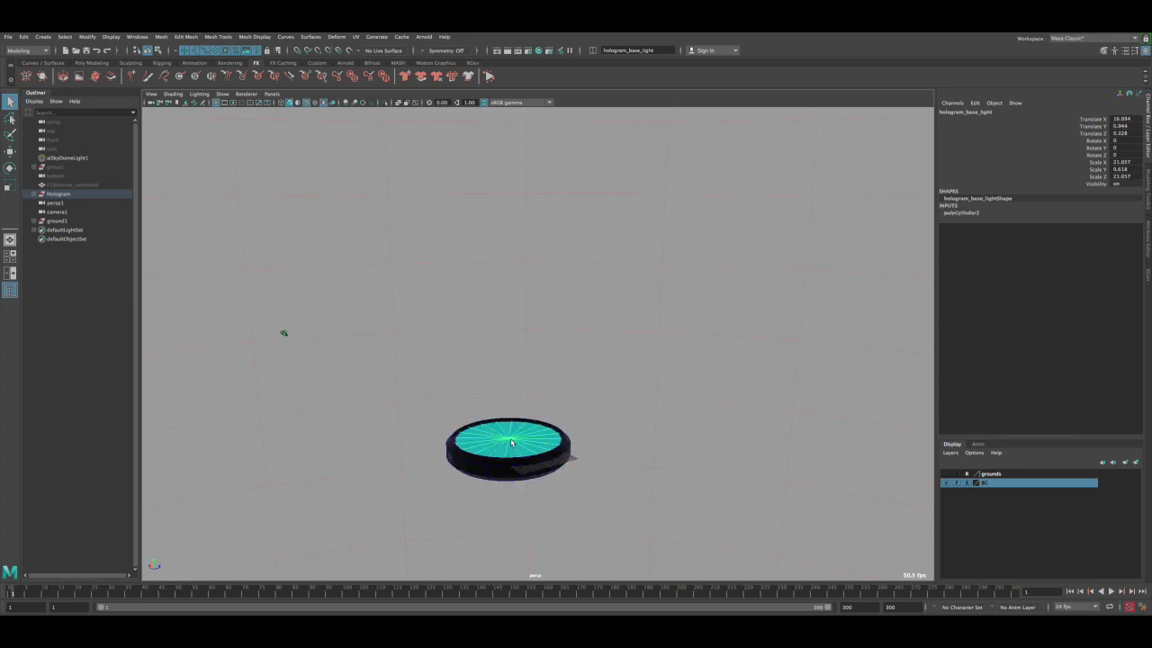
right_click_drag(516, 443, 496, 420, "alt")
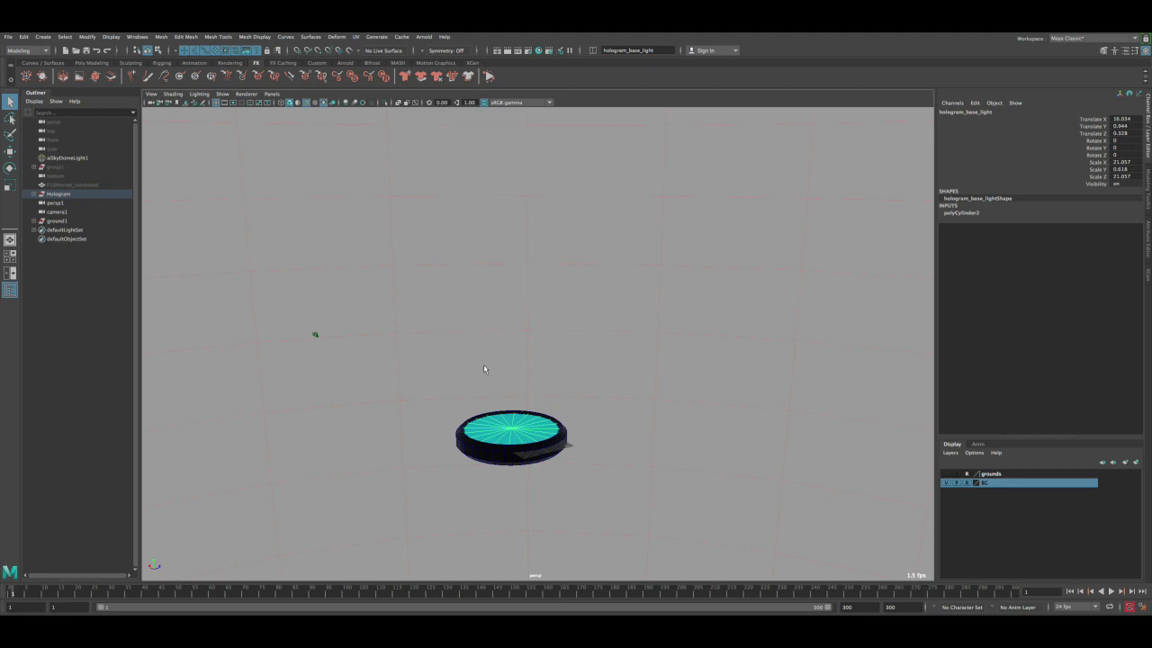
left_click_drag(483, 369, 429, 334, "alt")
left_click(43, 37)
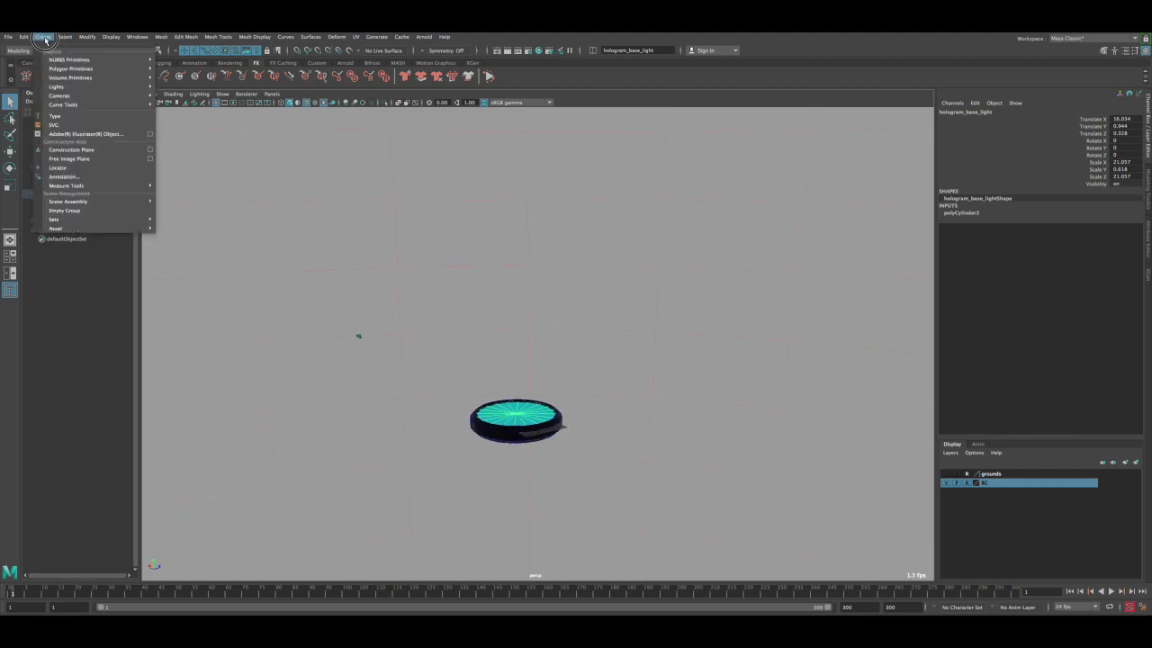
mouse_move(81, 68)
left_click(185, 82)
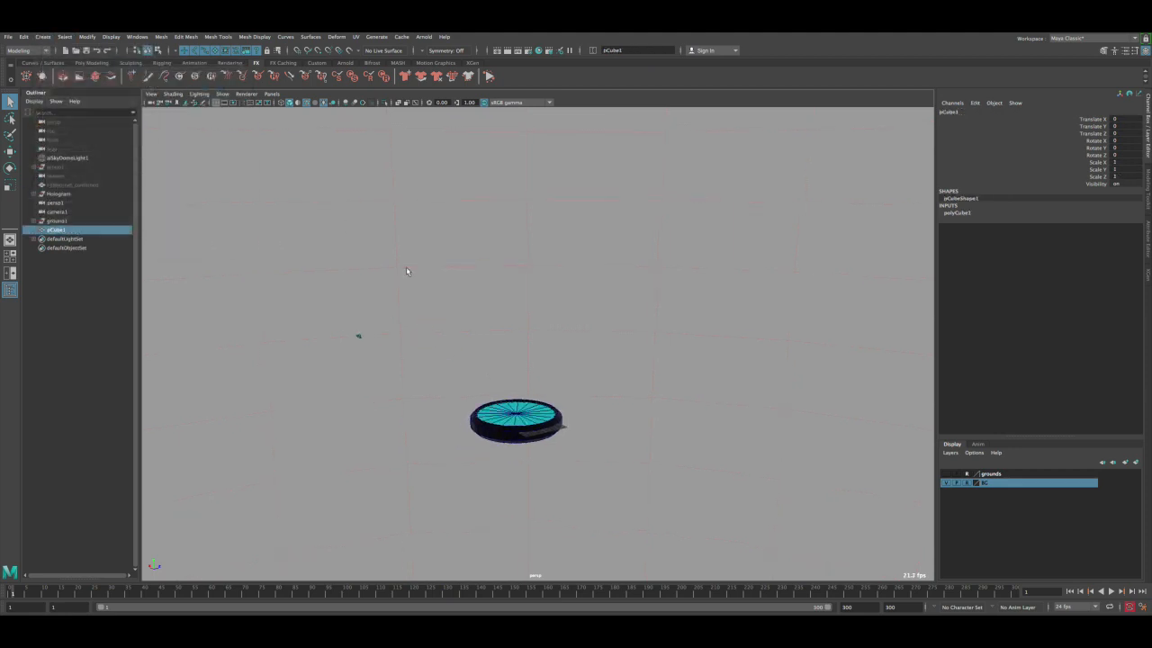
right_click_drag(538, 371, 475, 345, "alt")
key("r")
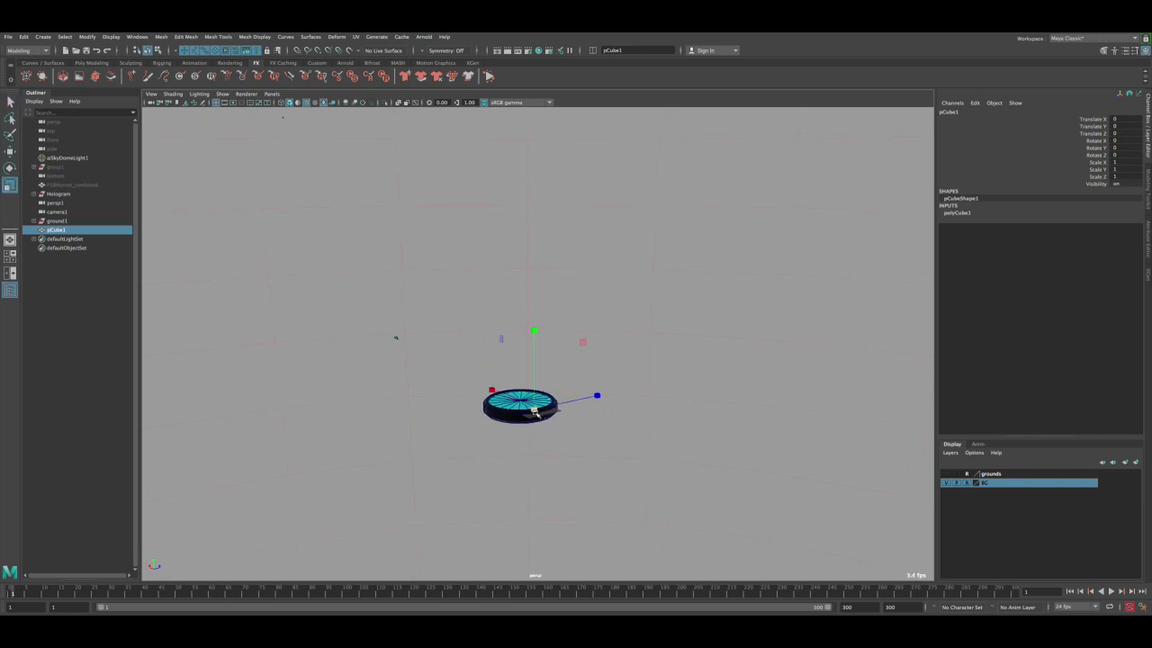
left_click_drag(535, 410, 630, 396)
- Move the cube off the origin and raise it above the hologram base, to about 69 in Y
key("w")
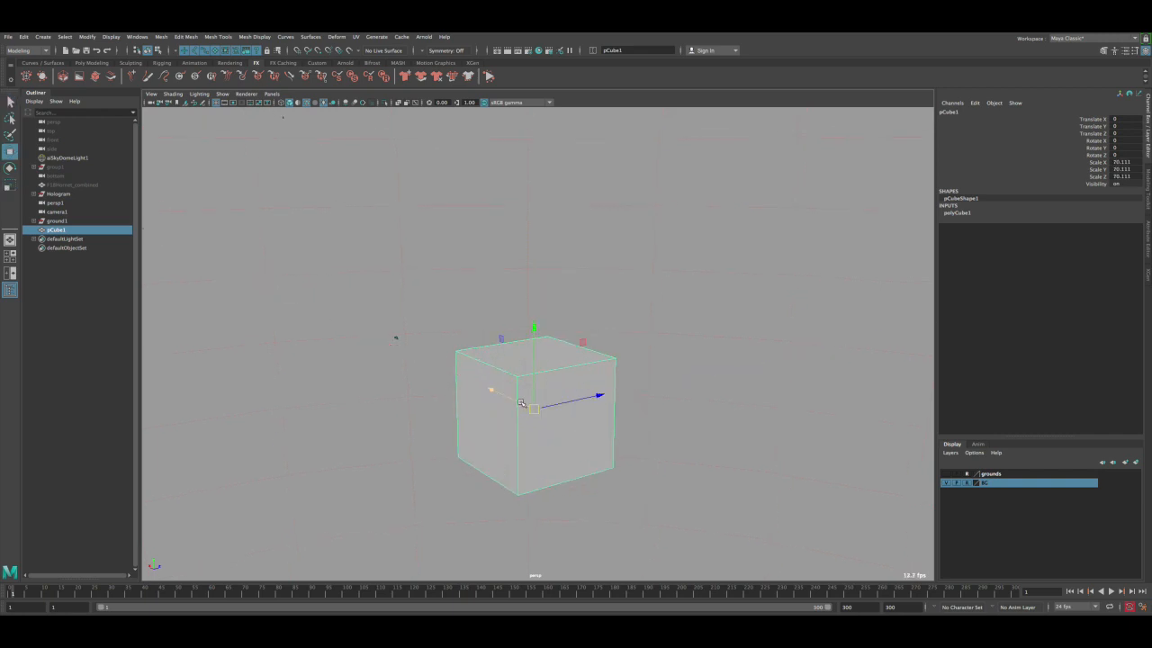
left_click_drag(520, 402, 586, 381)
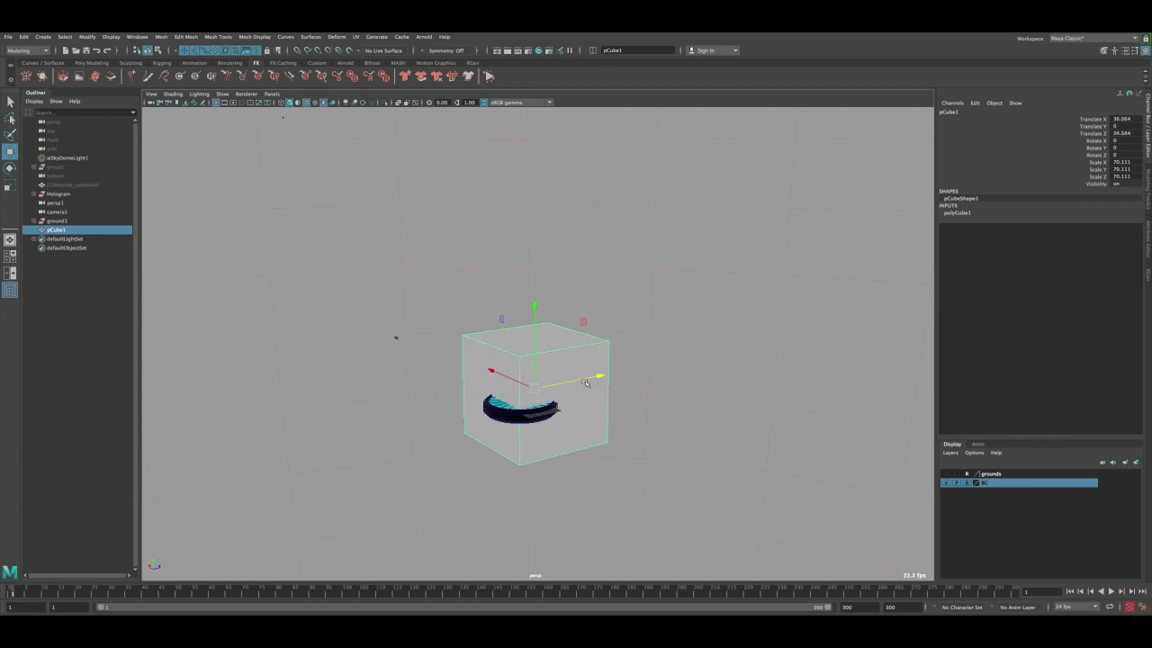
left_click_drag(534, 342, 534, 241)
left_click_drag(576, 310, 504, 310, "alt")
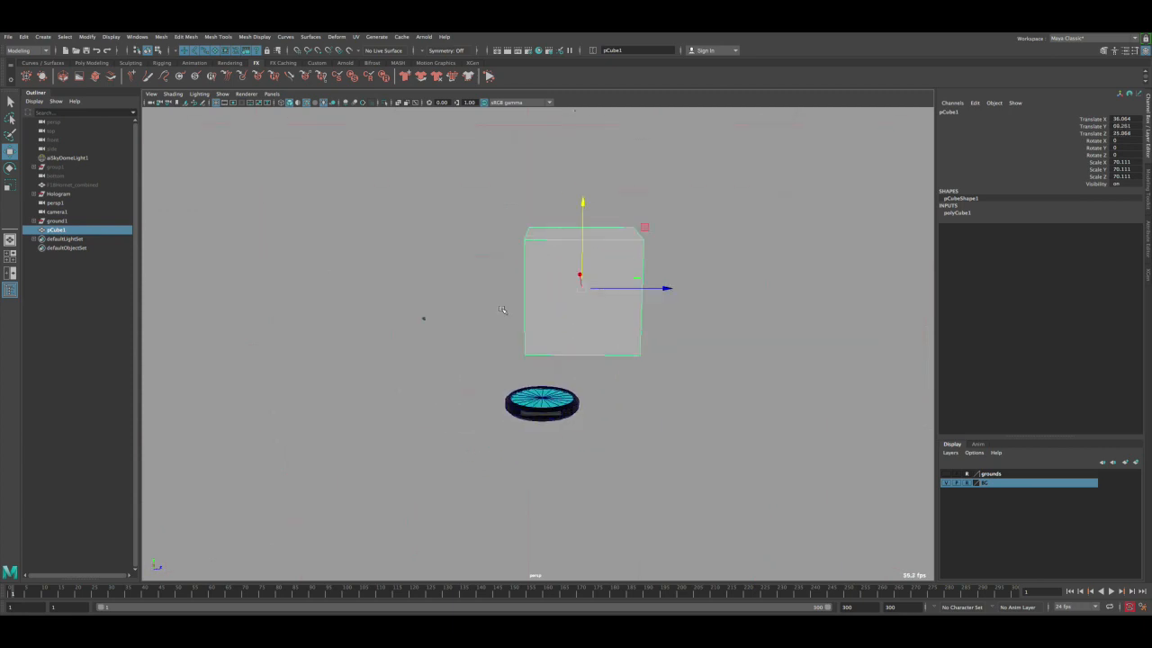
- Look through camera1 in the perspective pane of the four-view layout and maximize that view
key("q")
key("space")
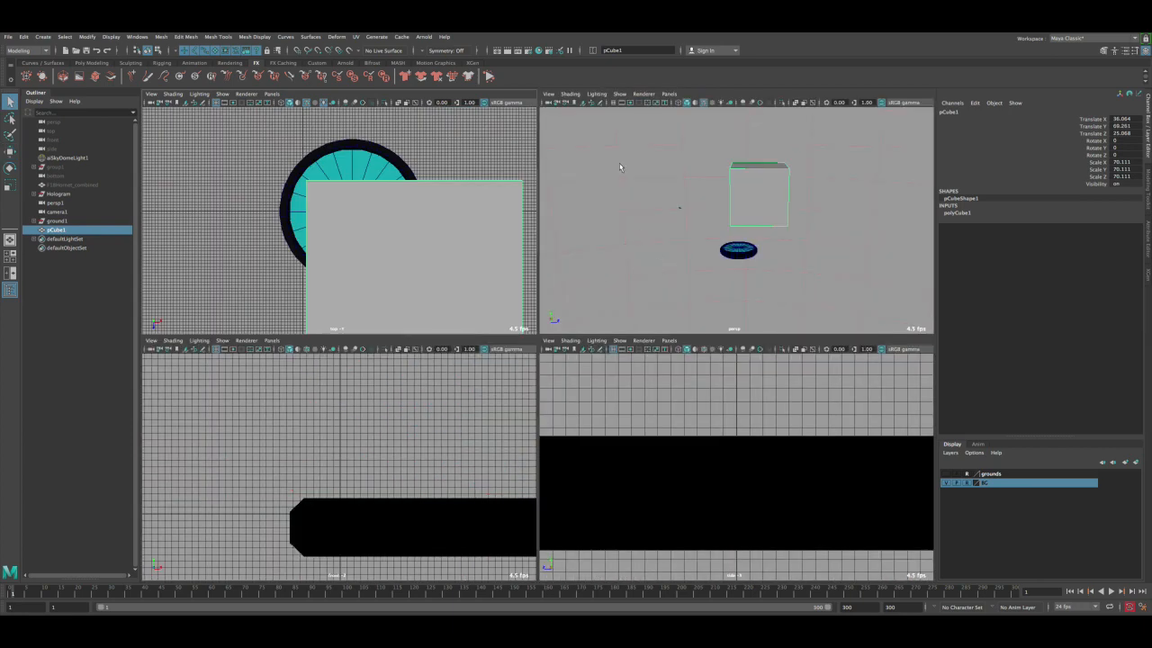
left_click(669, 94)
mouse_move(698, 102)
left_click(779, 113)
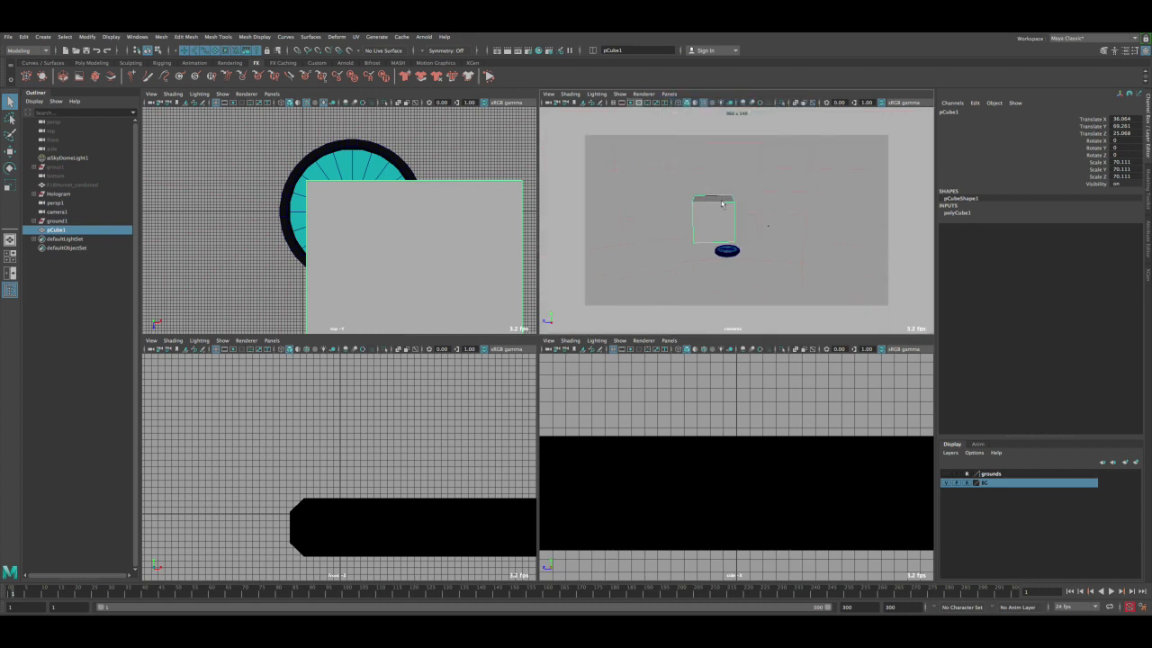
key("space")
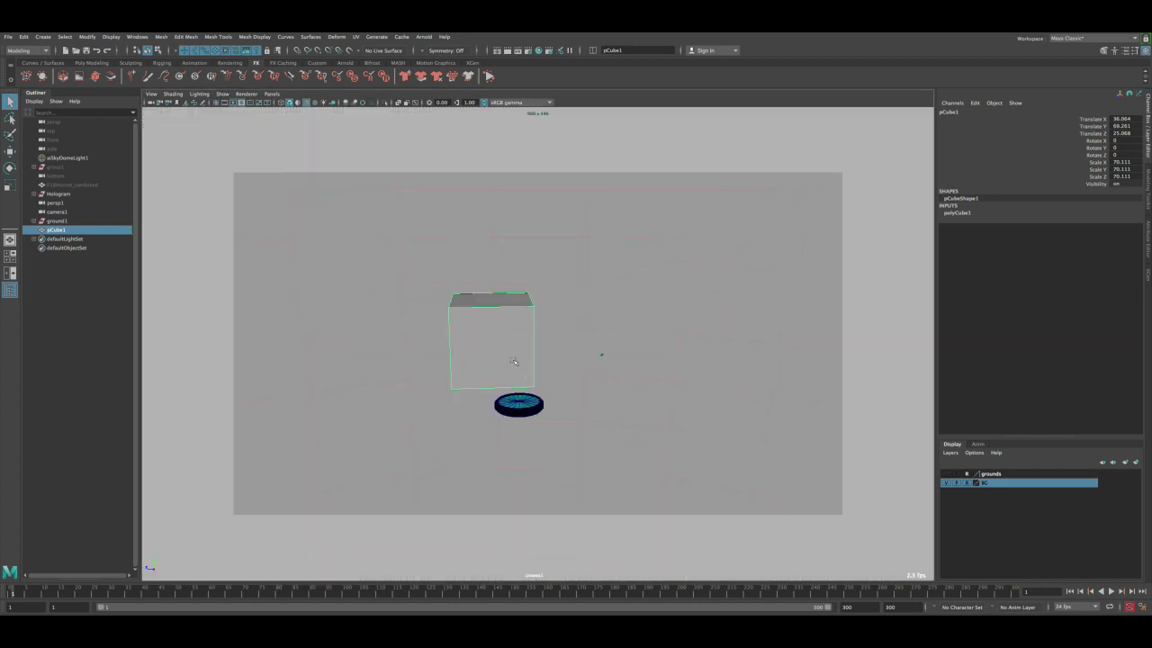
- Centre the cube over the hologram base at about X 16, Z 0.3, and lower it to about Y 38, just above the base
key("w")
left_click_drag(492, 359, 502, 375)
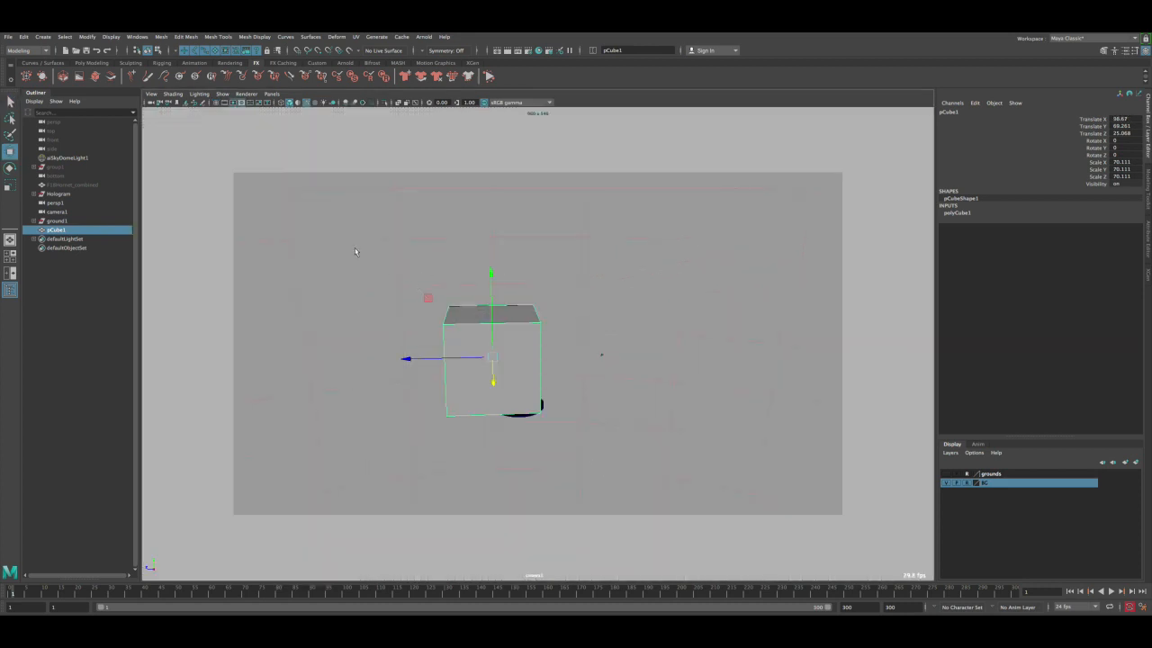
key("space")
key("space")
right_click_drag(643, 333, 324, 243, "alt")
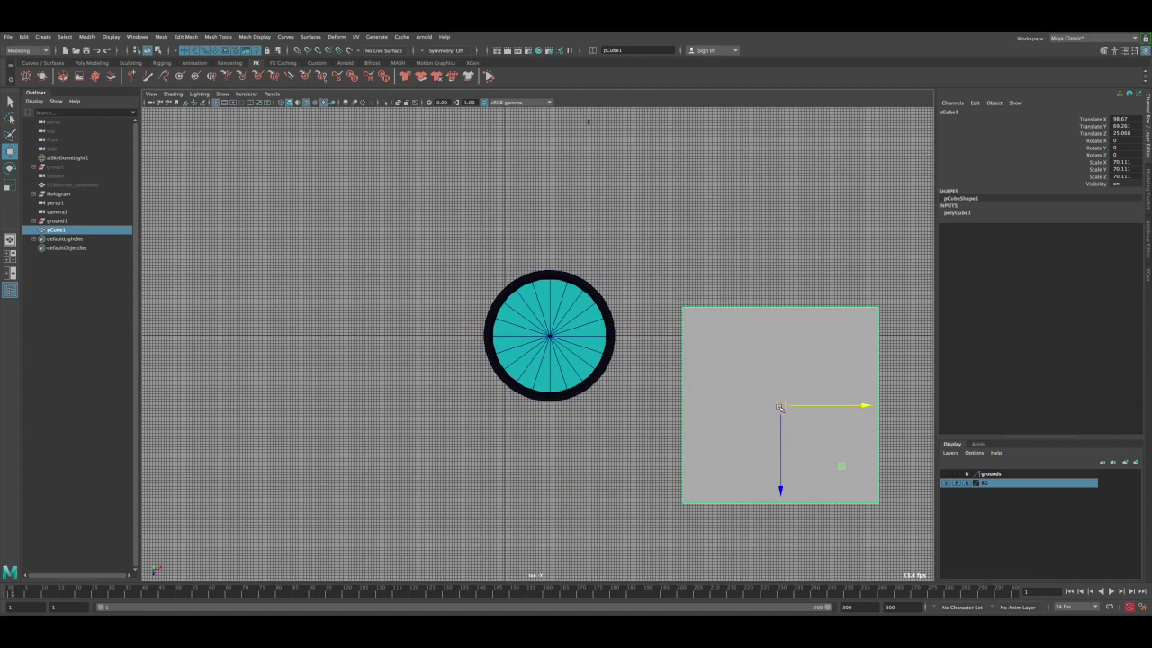
left_click_drag(779, 407, 556, 311)
key("4")
key("space")
right_click_drag(527, 353, 567, 422, "alt")
mouse_move(568, 422)
left_mouse_down("alt")
mouse_move(538, 318)
mouse_move(537, 259)
left_mouse_up("alt")
key("5")
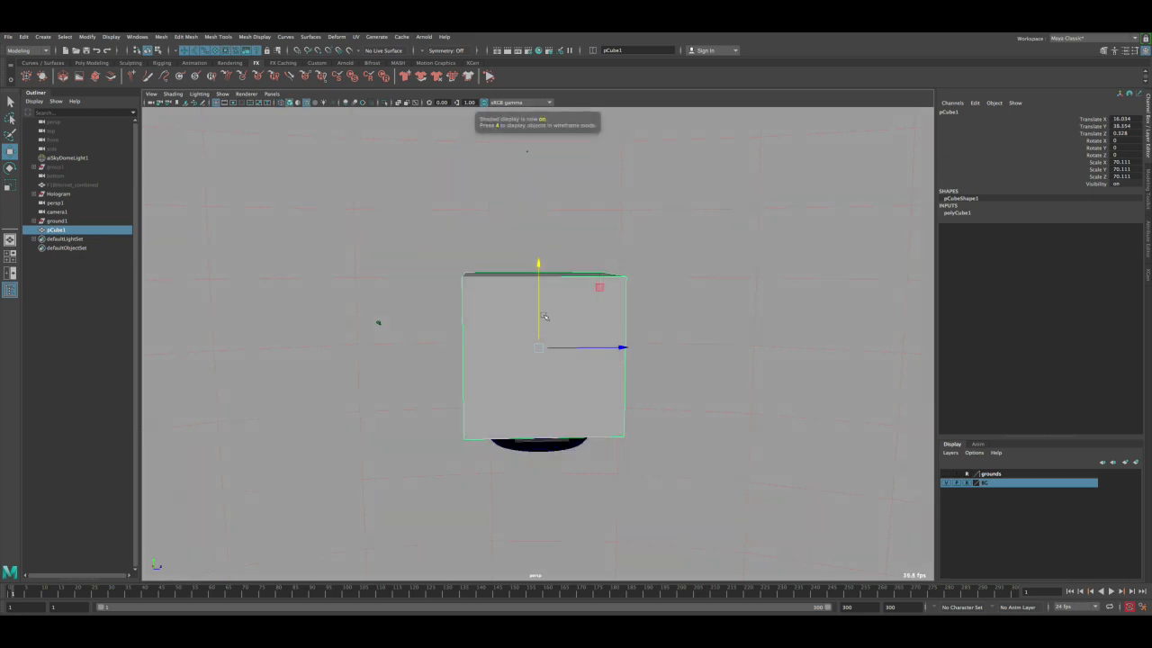
- Select the cube's four bottom vertices and scale them inward so the shape tapers to a small end at the hologram base
left_click_drag(546, 315, 511, 293, "alt")
key("q")
right_click_drag(511, 293, 478, 291)
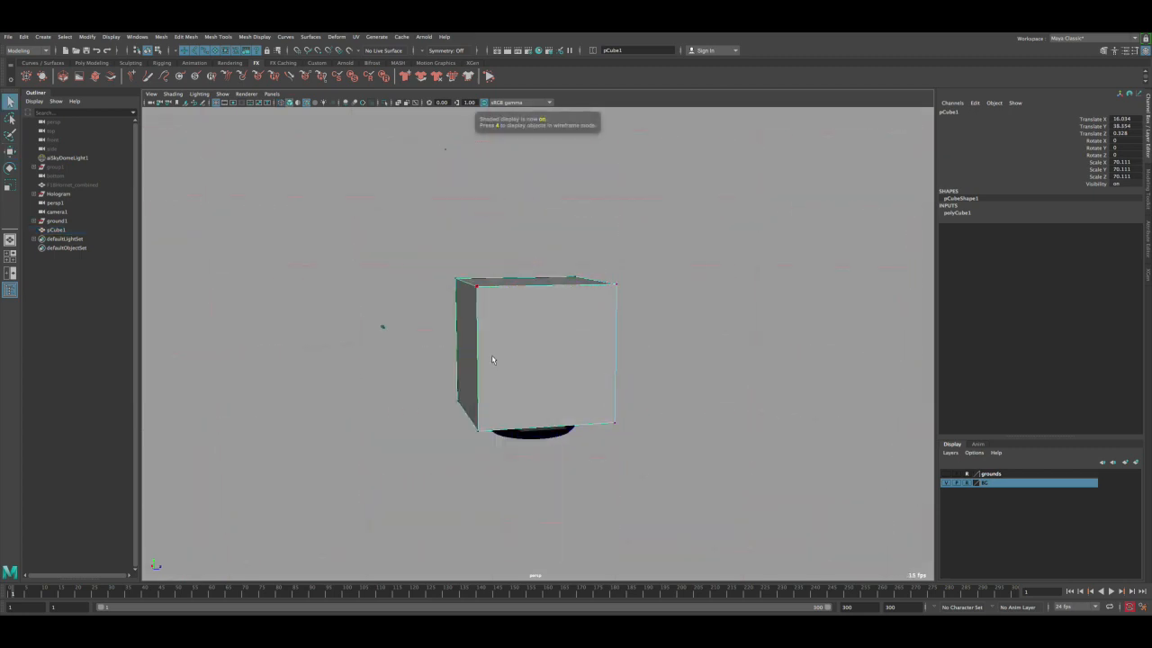
left_click_drag(486, 367, 678, 492, "alt")
left_click_drag(552, 419, 573, 424, "alt")
key("w")
left_click_drag(533, 472, 596, 501)
left_click_drag(480, 438, 476, 363)
- Select the cube's four top vertices and adjust their height and spread to widen the upper end
right_click_drag(476, 362, 471, 303, "alt")
left_click_drag(431, 241, 732, 356)
key("w")
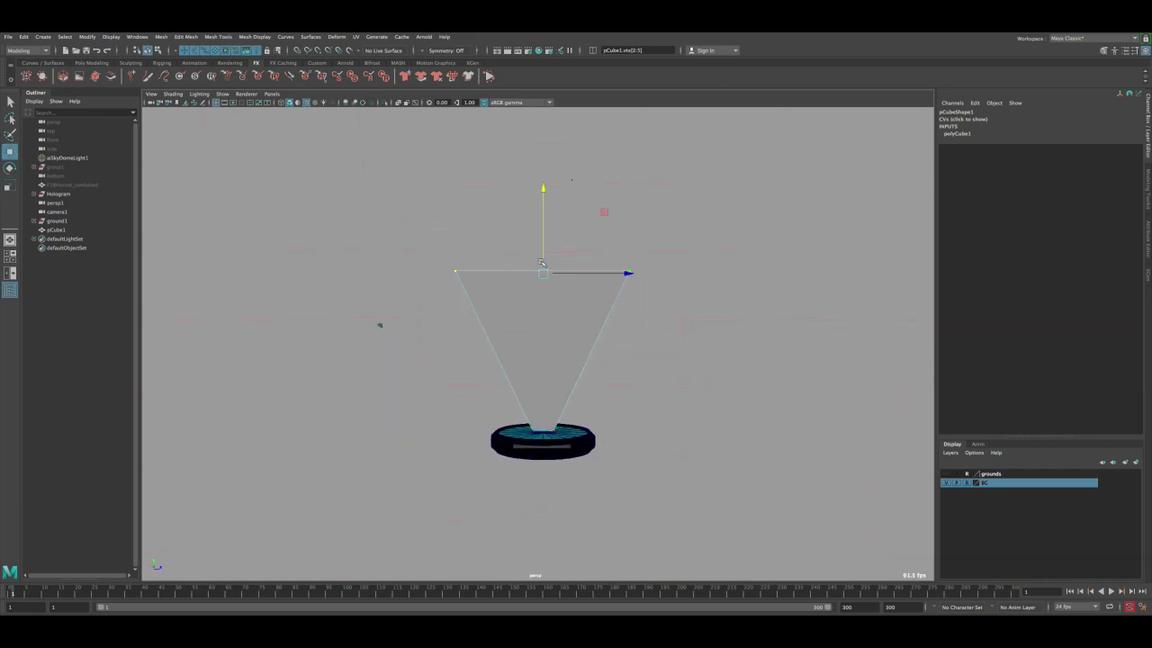
left_click_drag(543, 249, 566, 261)
key("r")
- Delete the top face of the tapered cube
key("q")
right_click_drag(535, 233, 561, 271)
key("Delete")
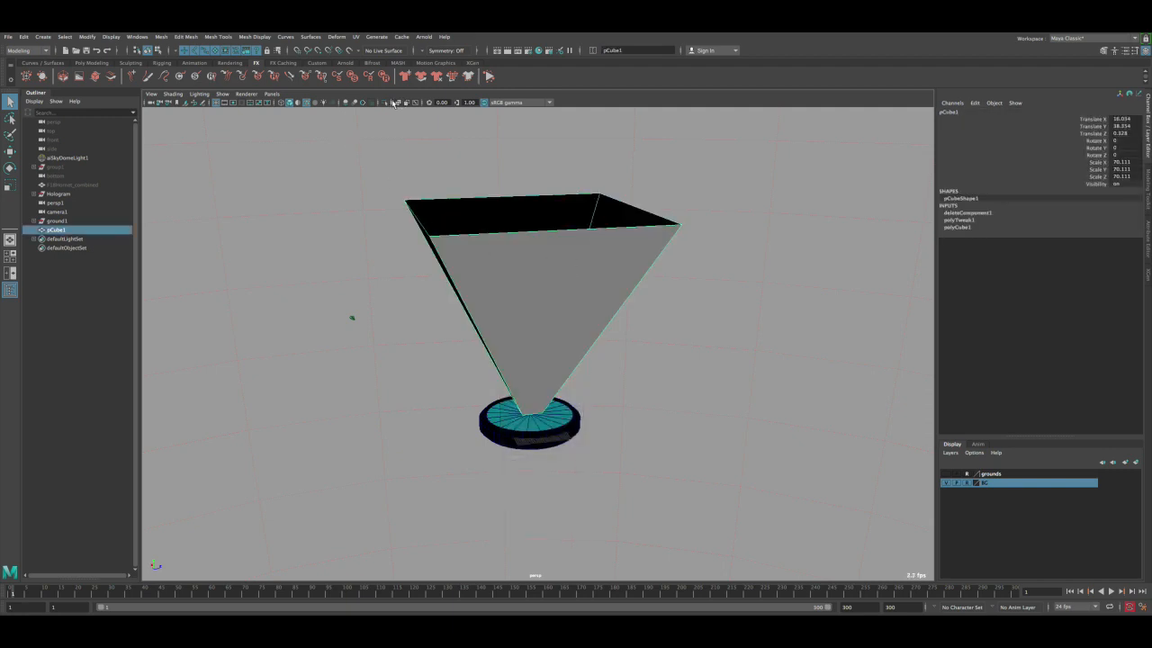
- Isolate the tapered cube, delete its small bottom face, and show the rest of the scene again
left_click(392, 104)
left_click_drag(477, 288, 506, 432, "alt")
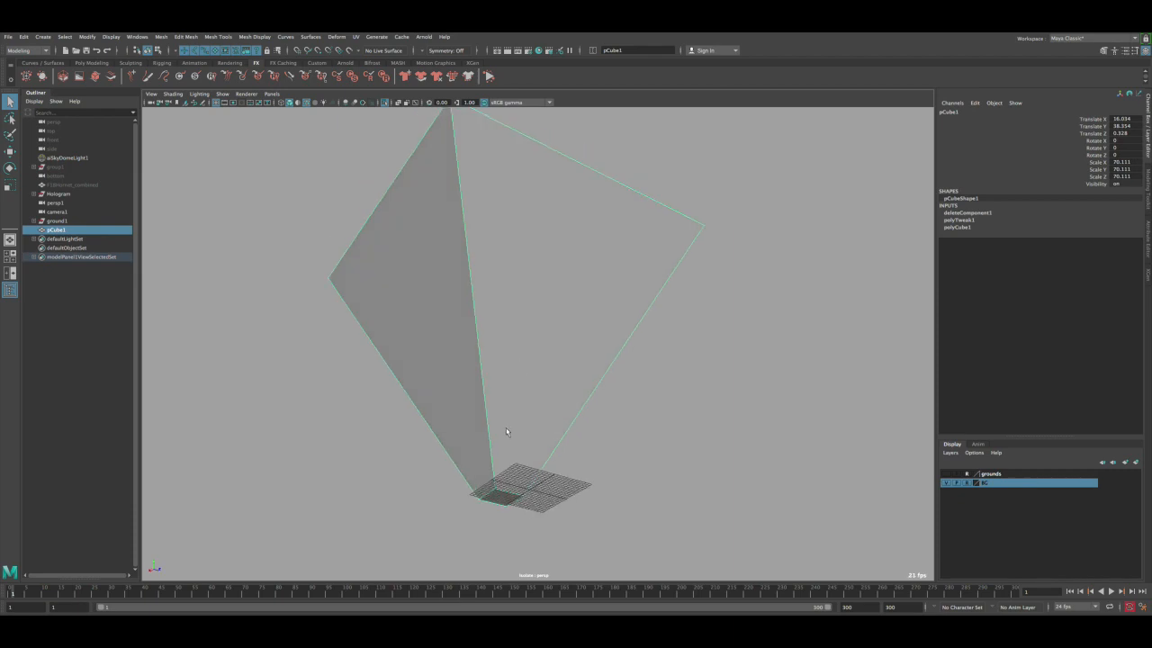
right_click_drag(507, 432, 516, 381)
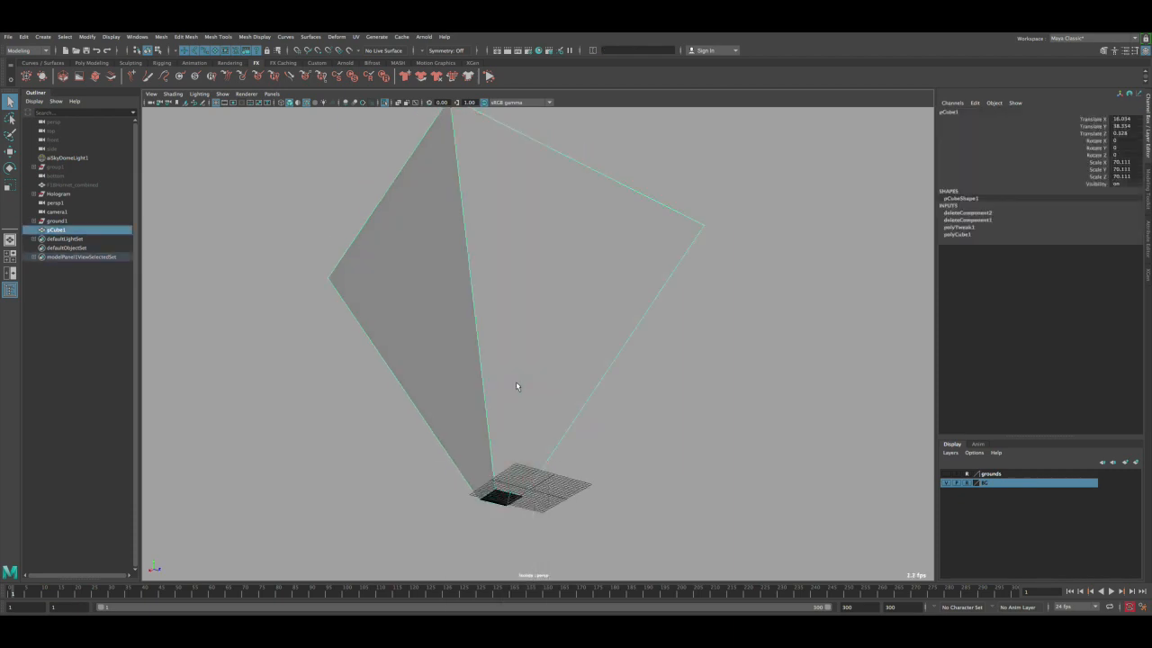
left_click_drag(516, 381, 465, 352, "alt")
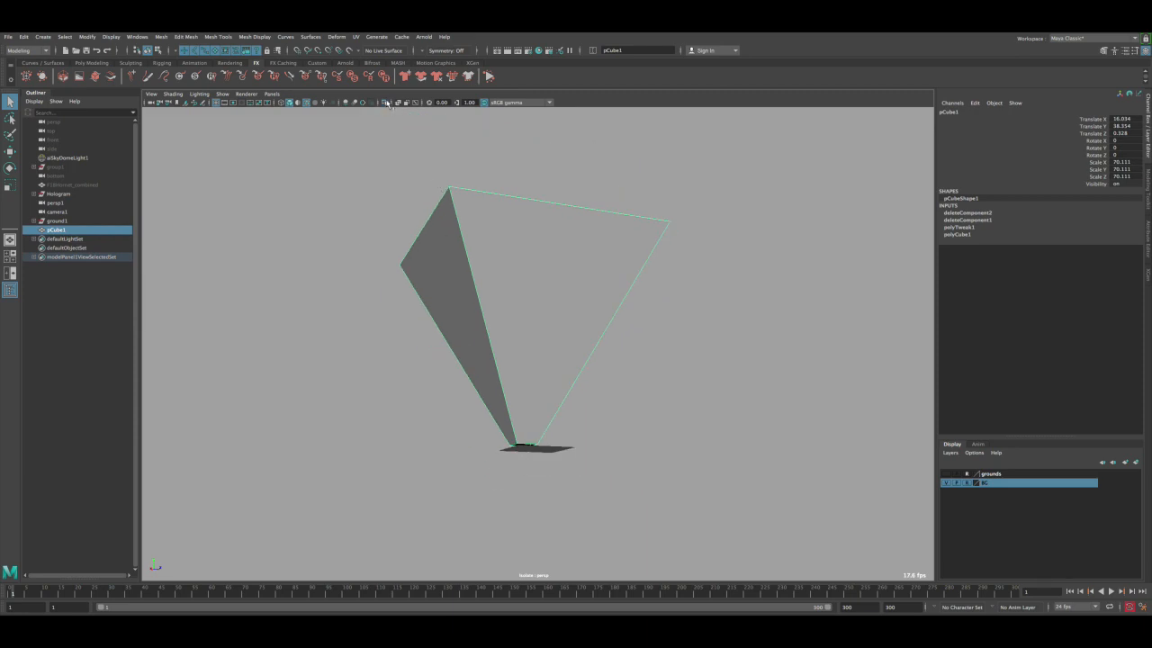
left_click(388, 104)
mouse_move(459, 261)
left_mouse_down("alt")
mouse_move(480, 273)
mouse_move(473, 300)
mouse_move(465, 259)
left_mouse_up("alt")
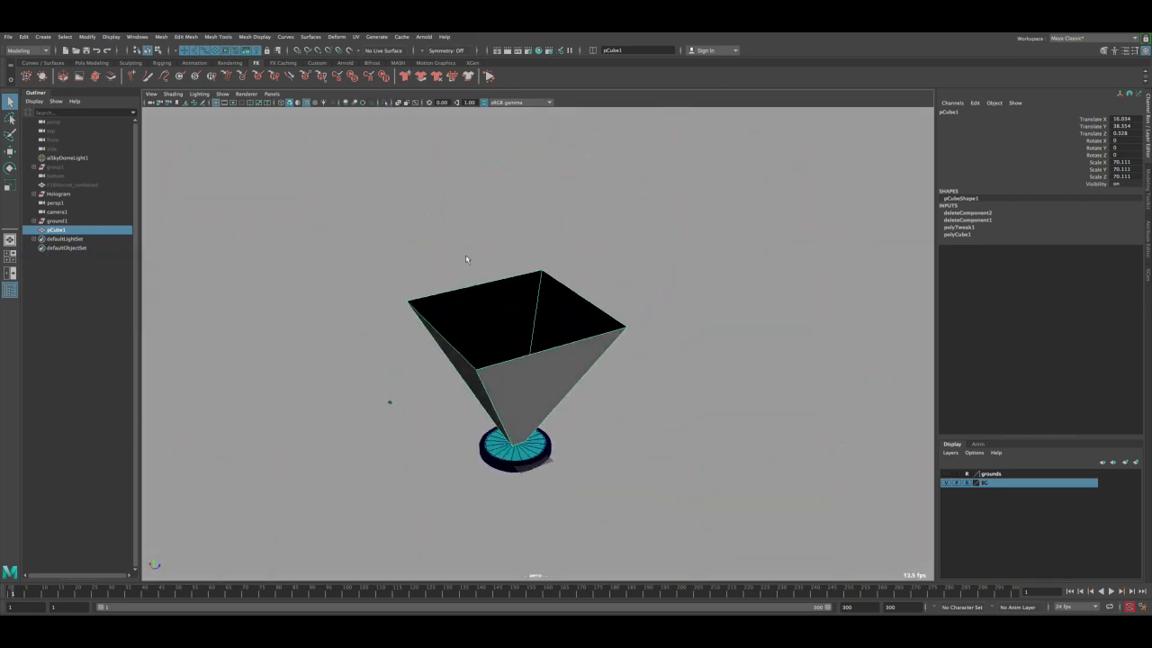
- Apply a cylindrical UV projection to the open tapered shape, checking its layout in the UV Editor, and close the UV windows
left_click(355, 37)
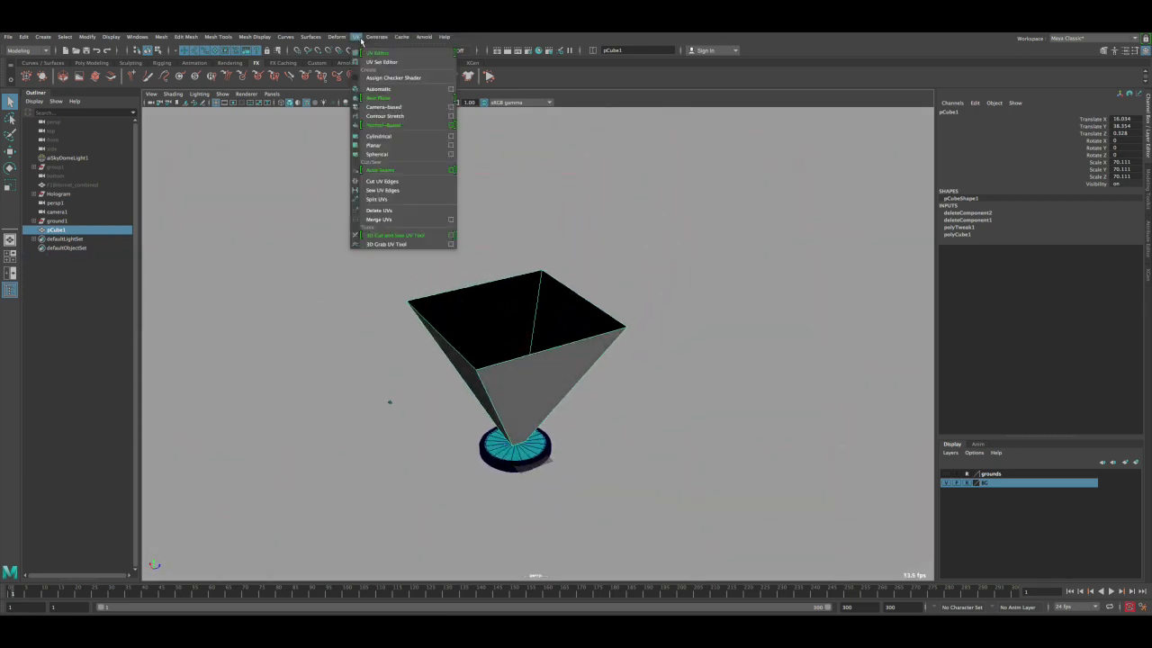
left_click(382, 50)
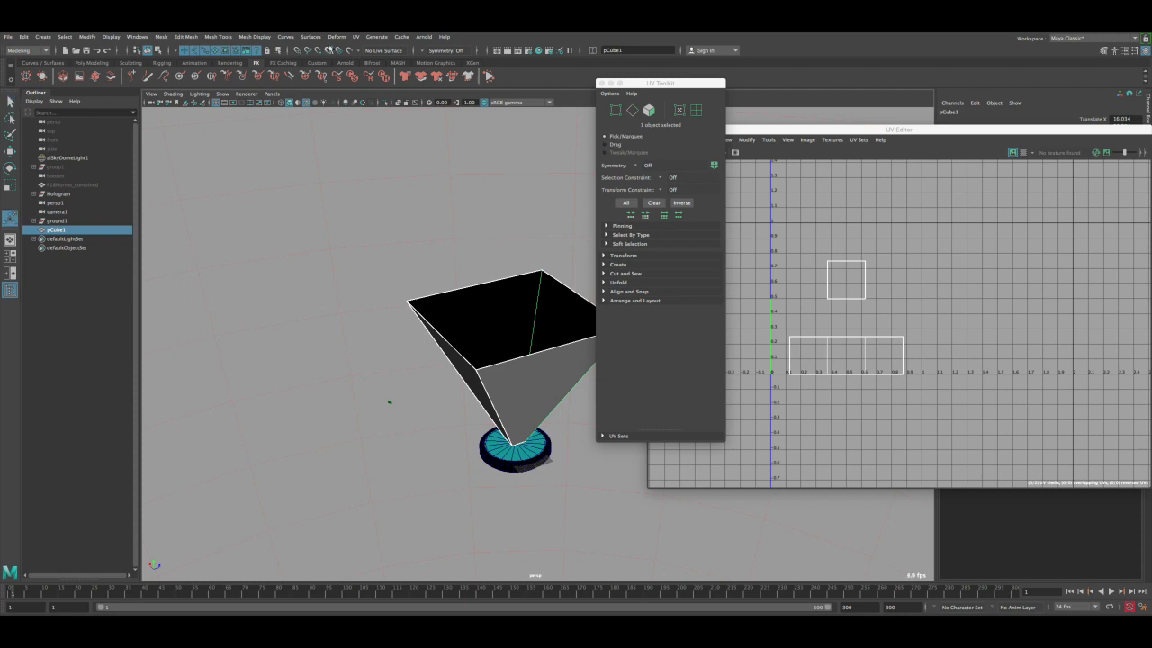
left_click(355, 37)
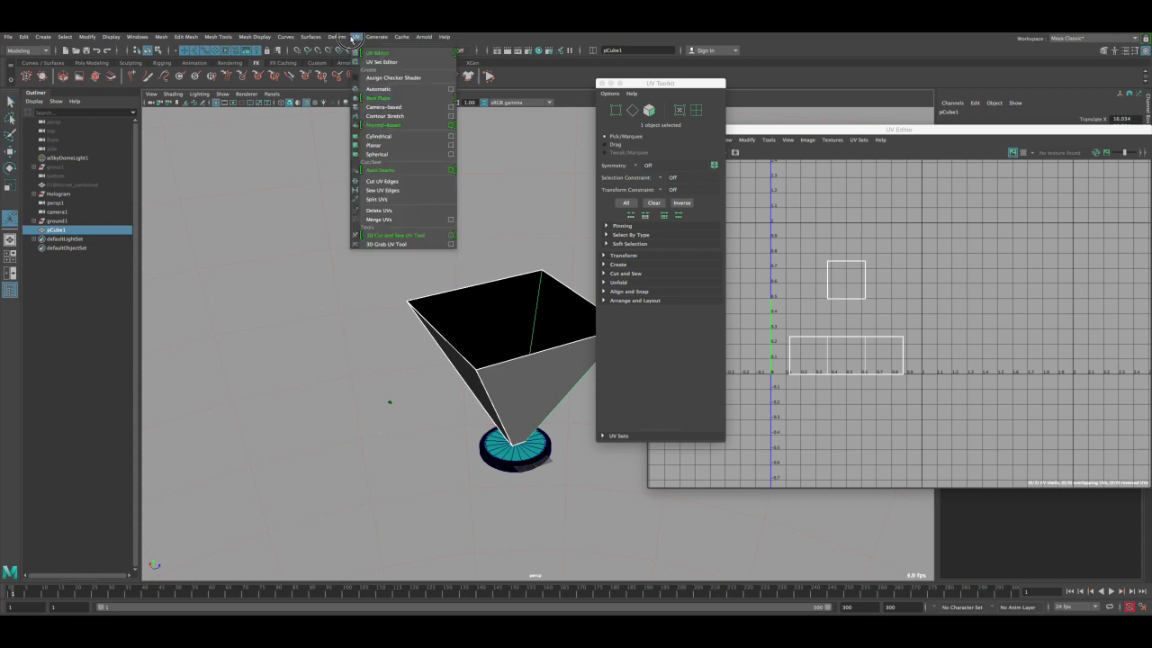
left_click(379, 135)
key("F11")
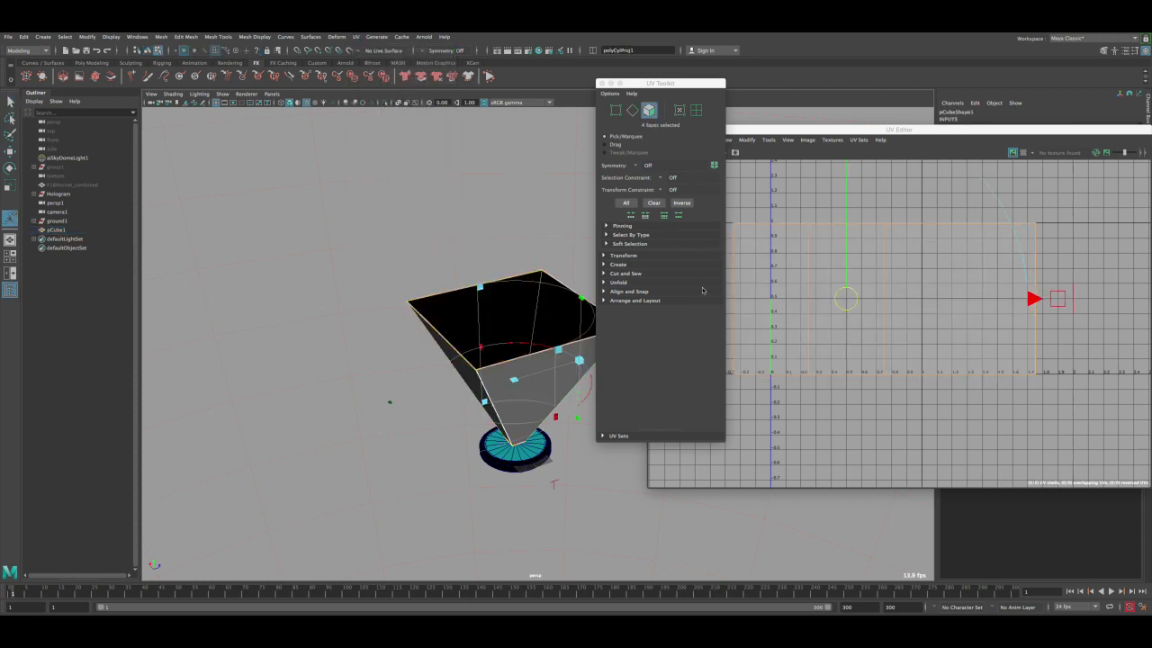
right_click_drag(553, 302, 543, 288)
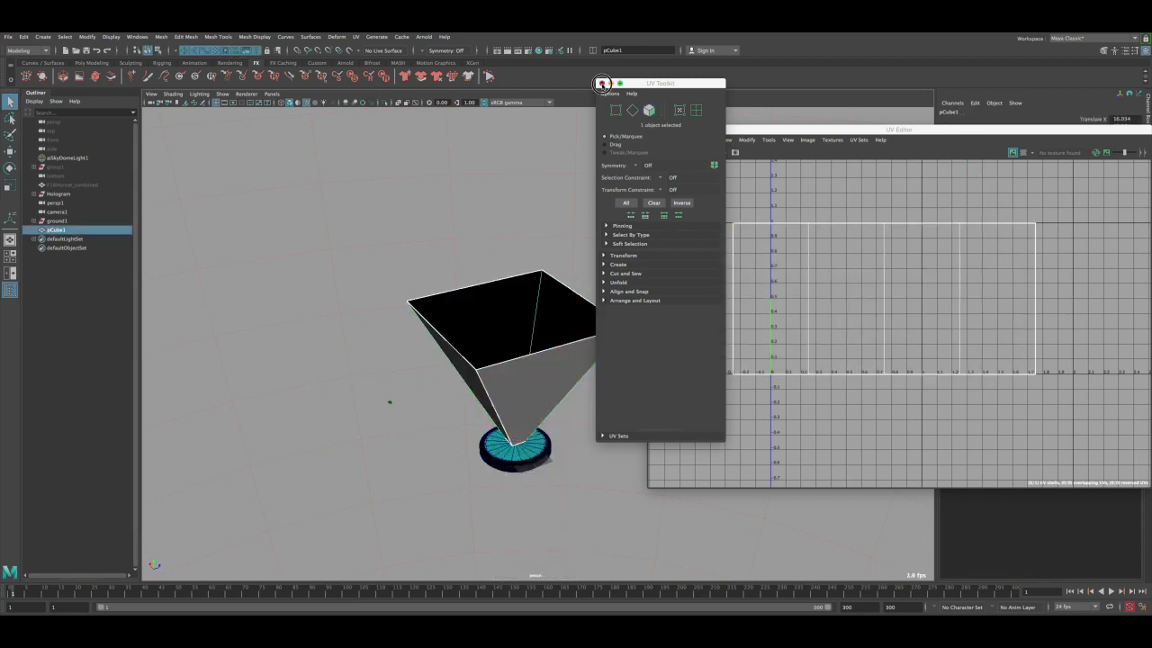
left_click(602, 83)
left_click(651, 130)
left_click_drag(584, 311, 541, 358, "alt")
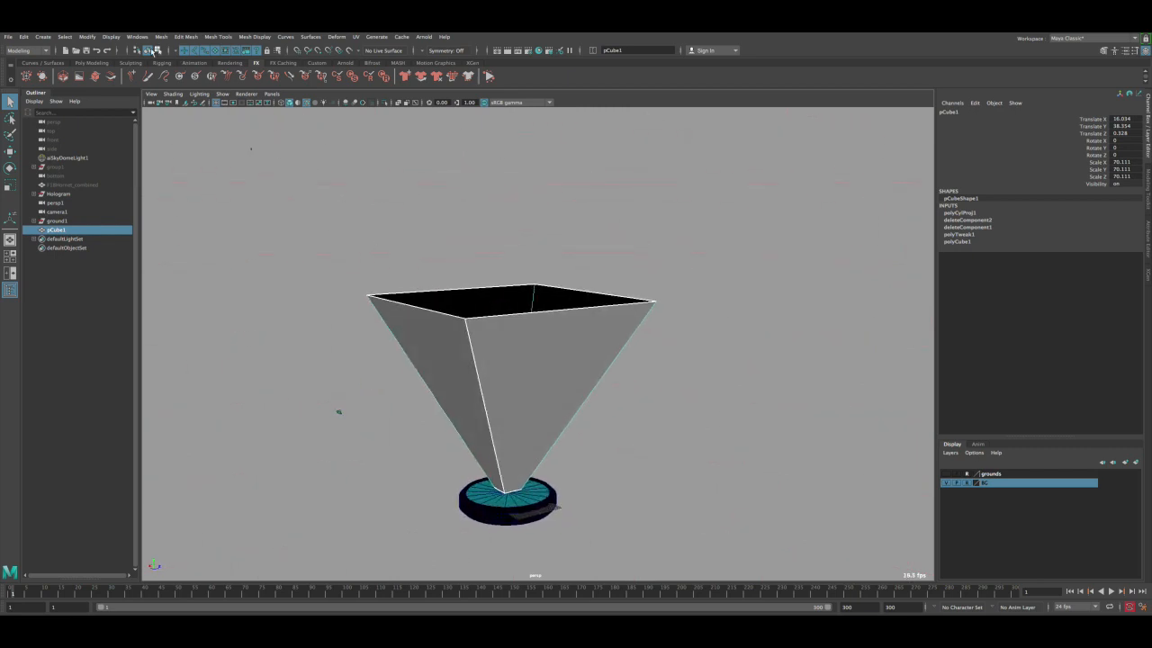
- Smooth the tapered mesh with 2 divisions to round it into a cone
left_click(160, 36)
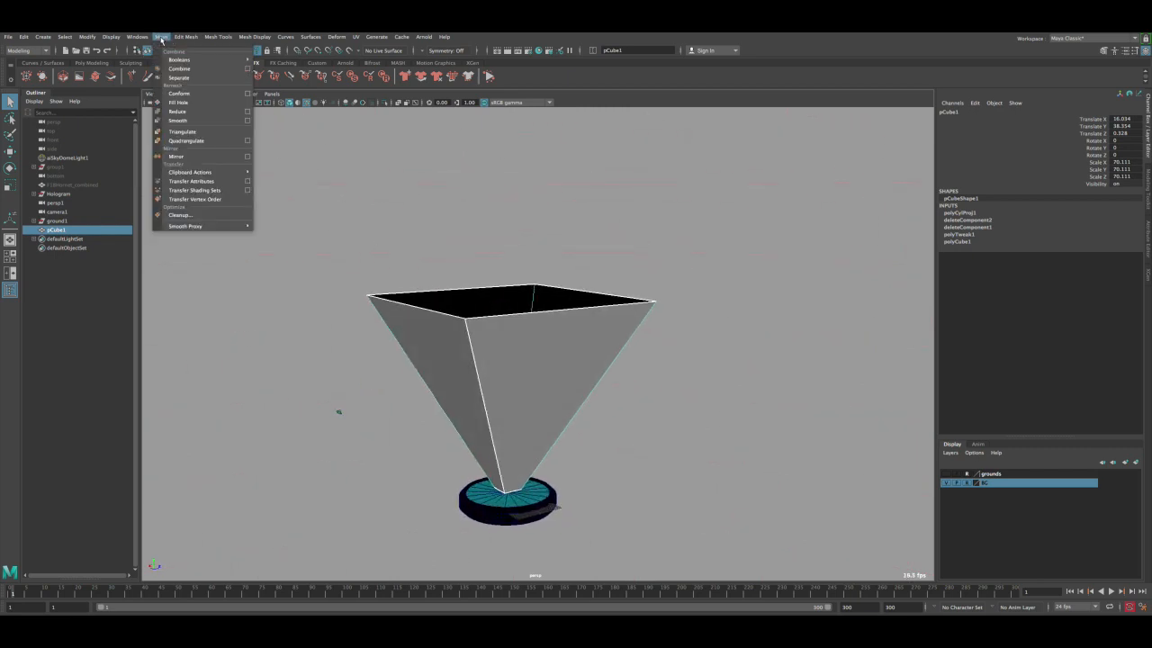
left_click(180, 120)
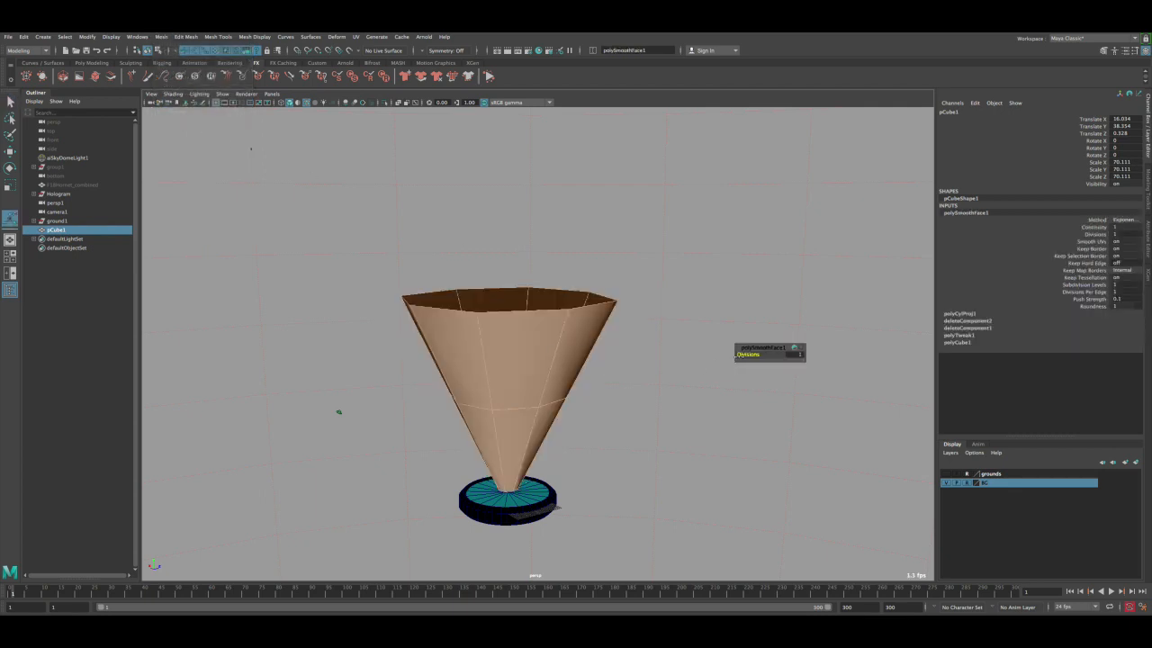
left_click(795, 354)
type("2")
key("Return")
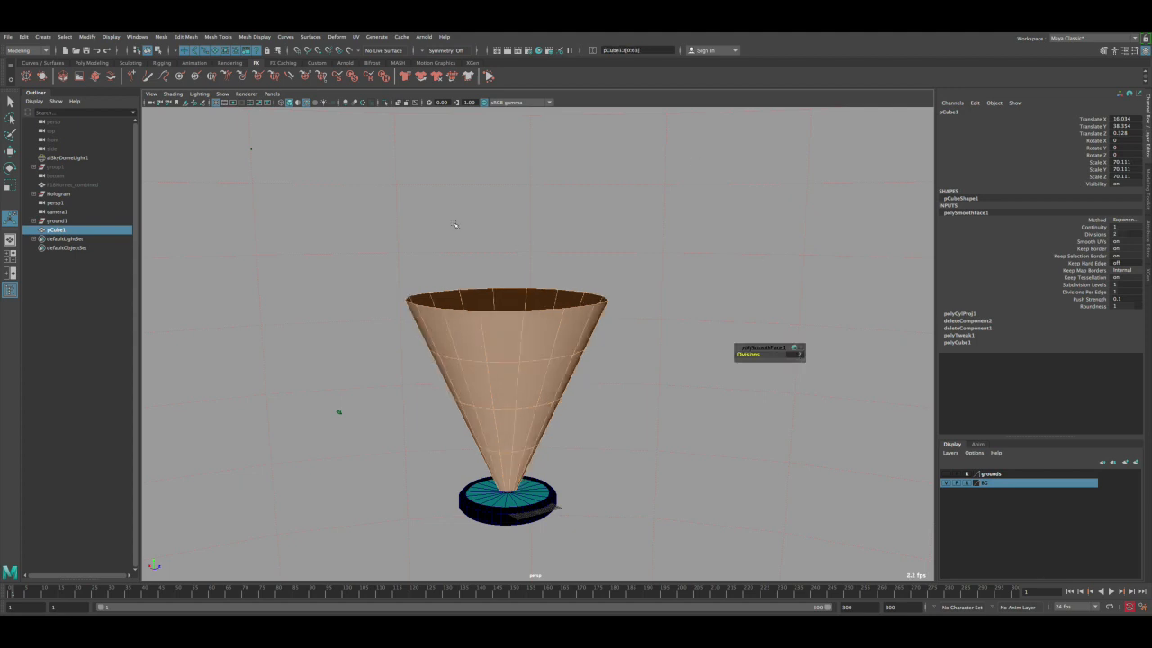
left_click(10, 101)
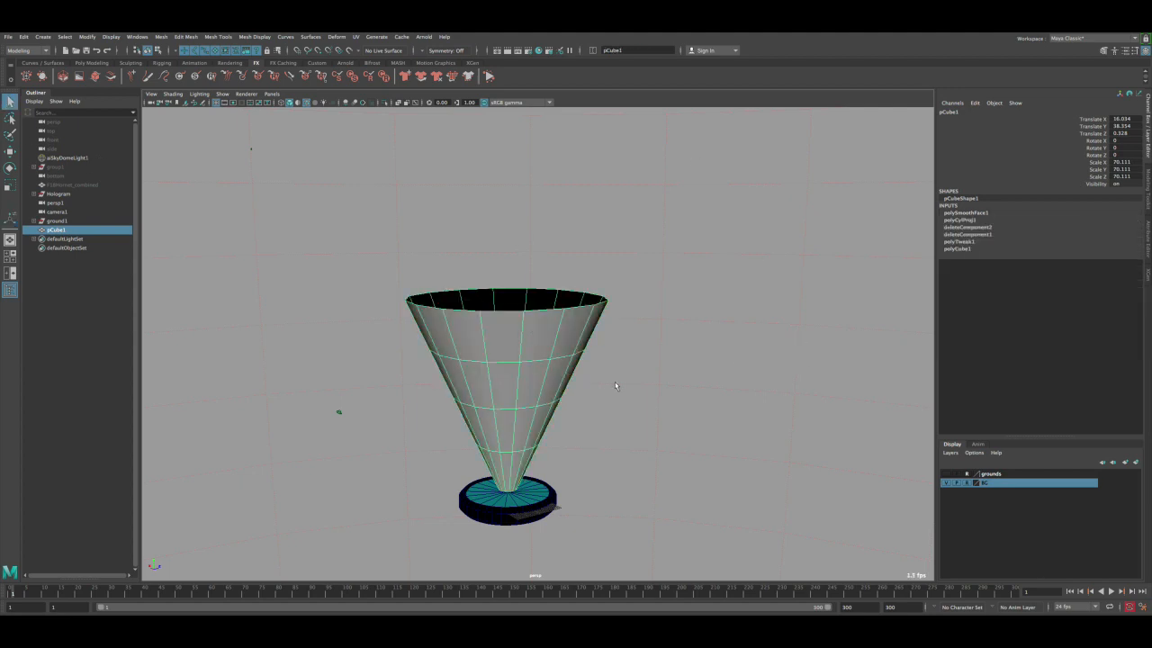
- Examine the cone's size and placement through camera1, and inspect its narrow end at the hologram base up close
scroll(585, 391, "down", 3)
key("space")
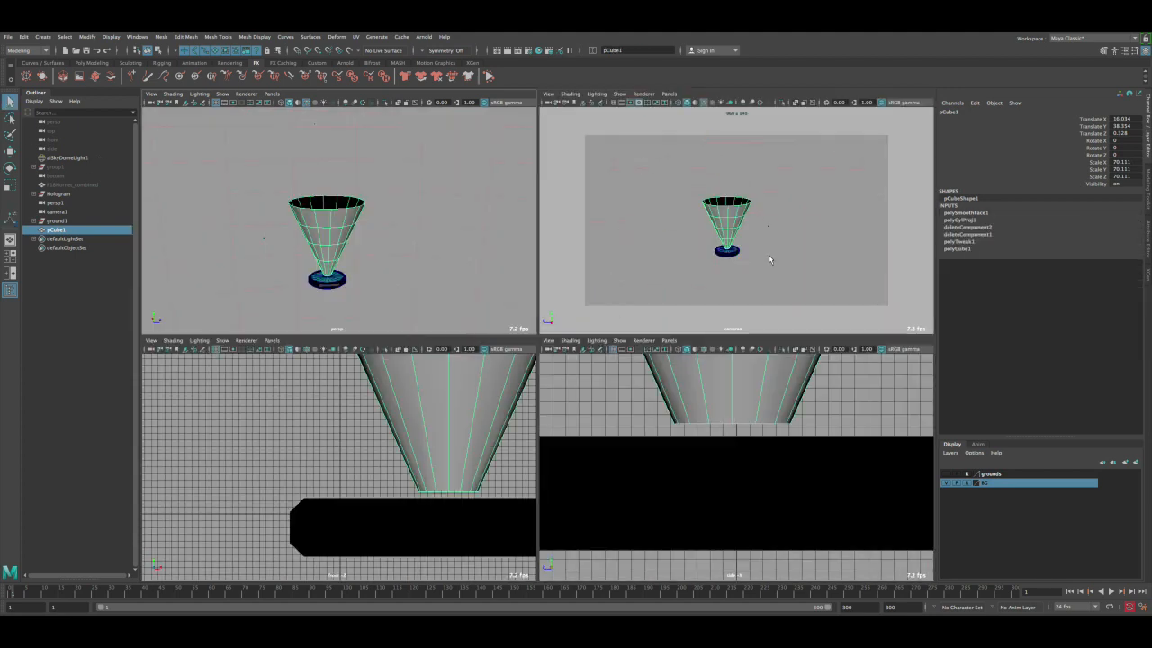
key("space")
key("r")
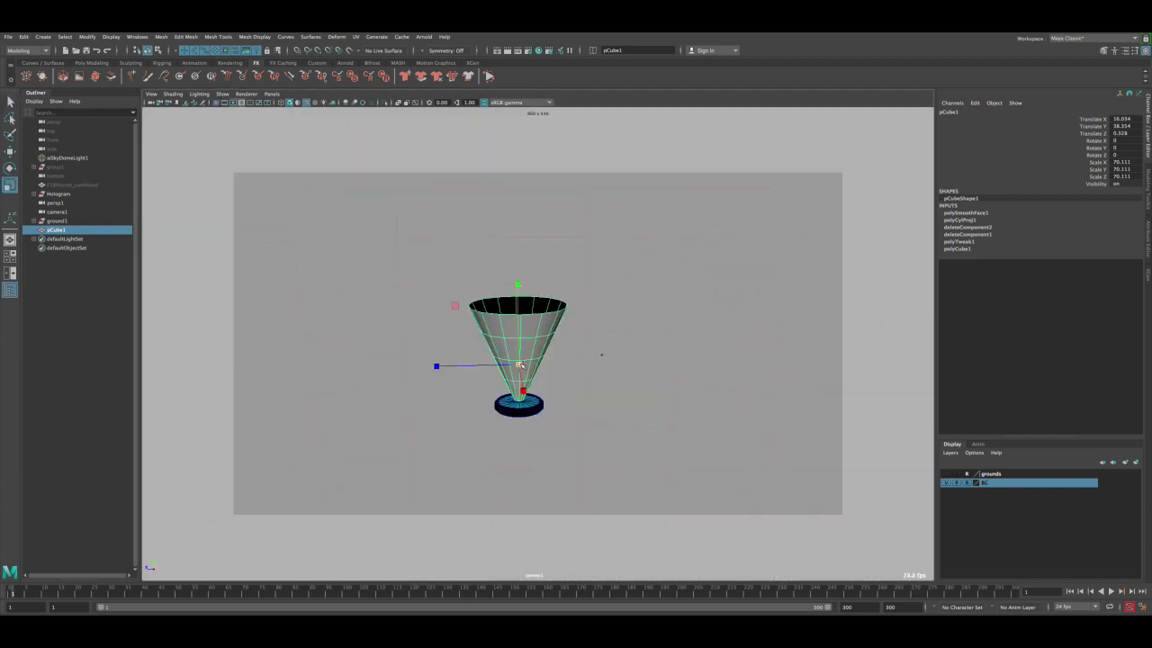
key("space")
key("space")
key("w")
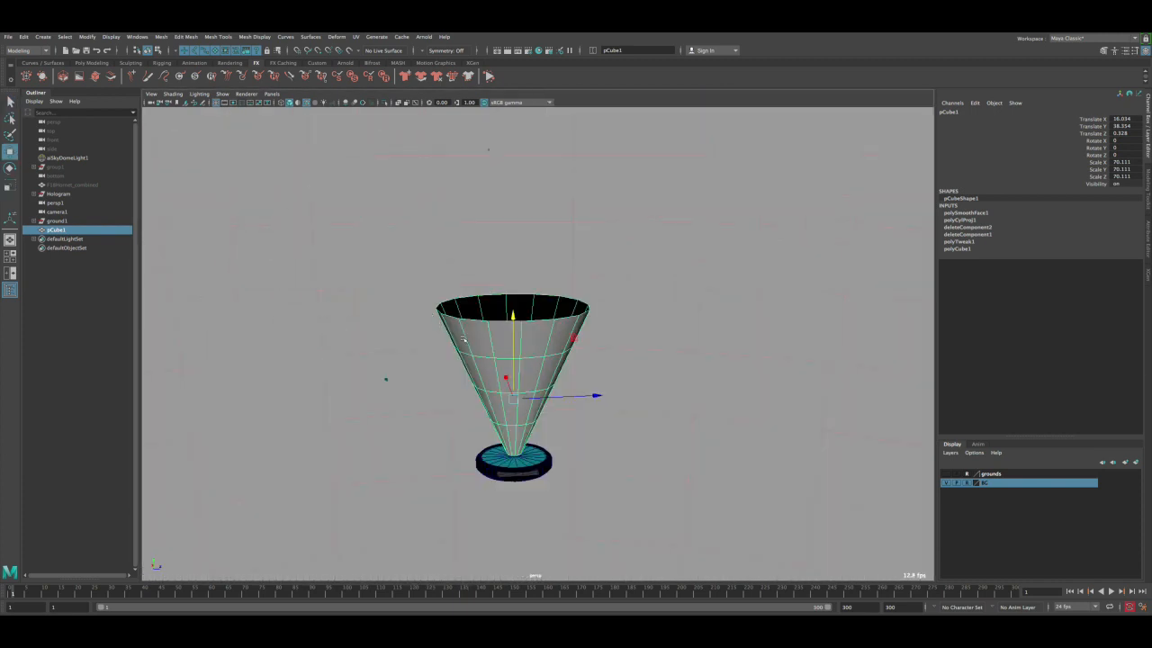
left_click_drag(563, 429, 558, 396, "alt")
middle_click_drag(537, 479, 550, 391, "alt")
right_click_drag(550, 390, 566, 437, "alt")
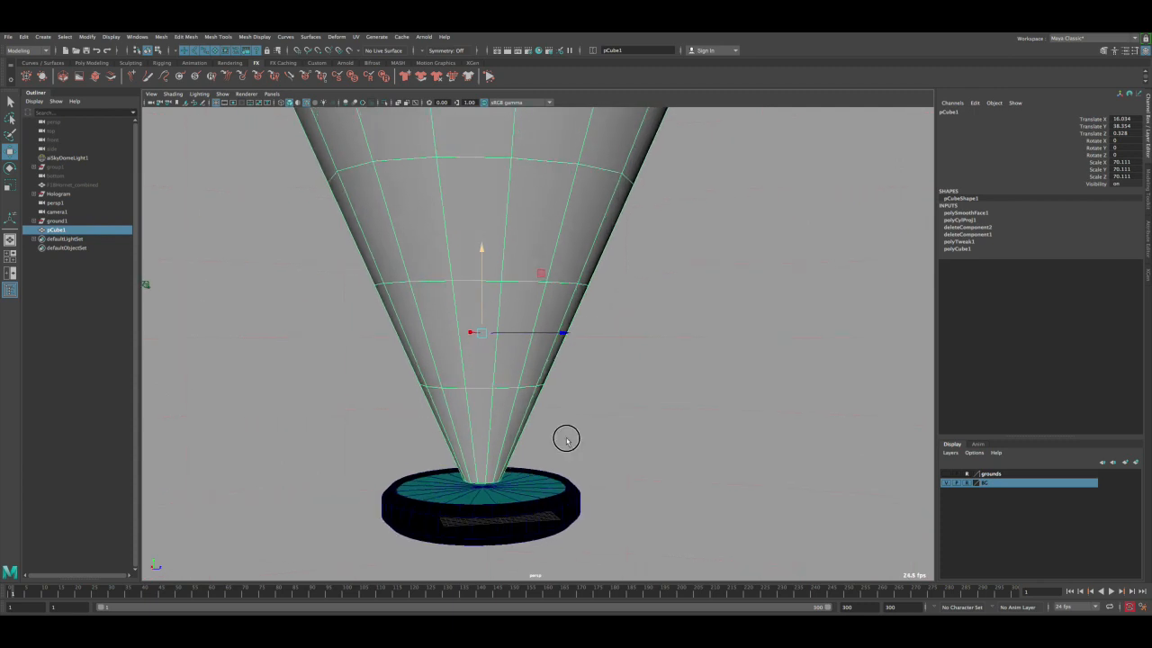
- Move the cone's pivot straight down to its narrow end at the hologram base
key("d")
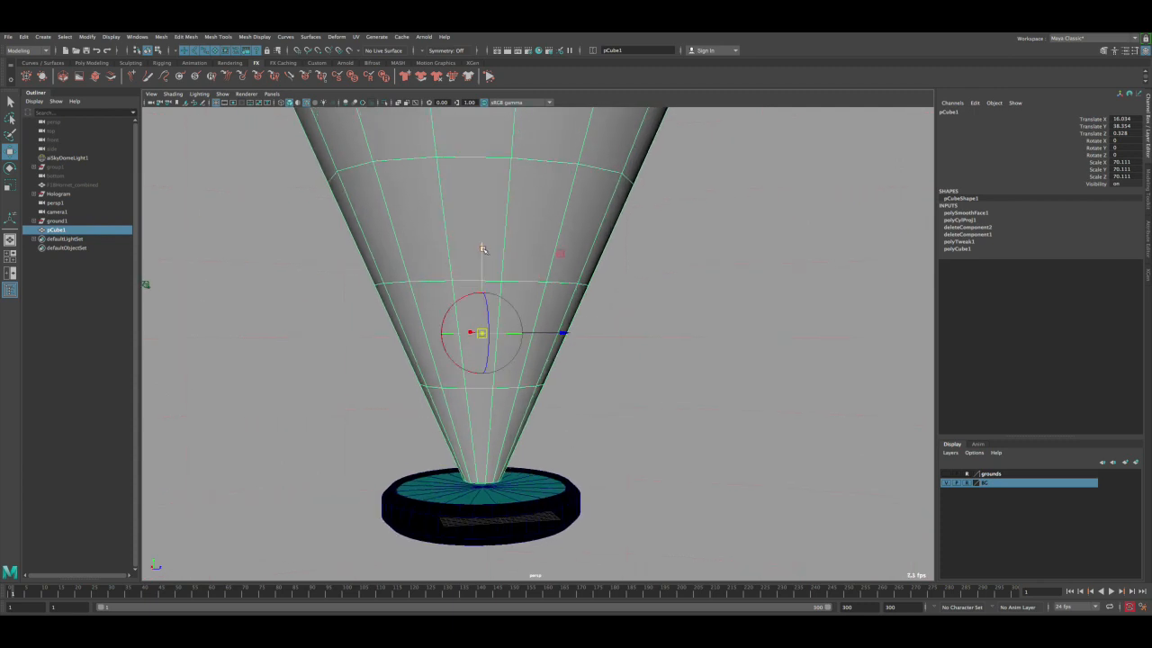
left_click_drag(485, 258, 506, 401)
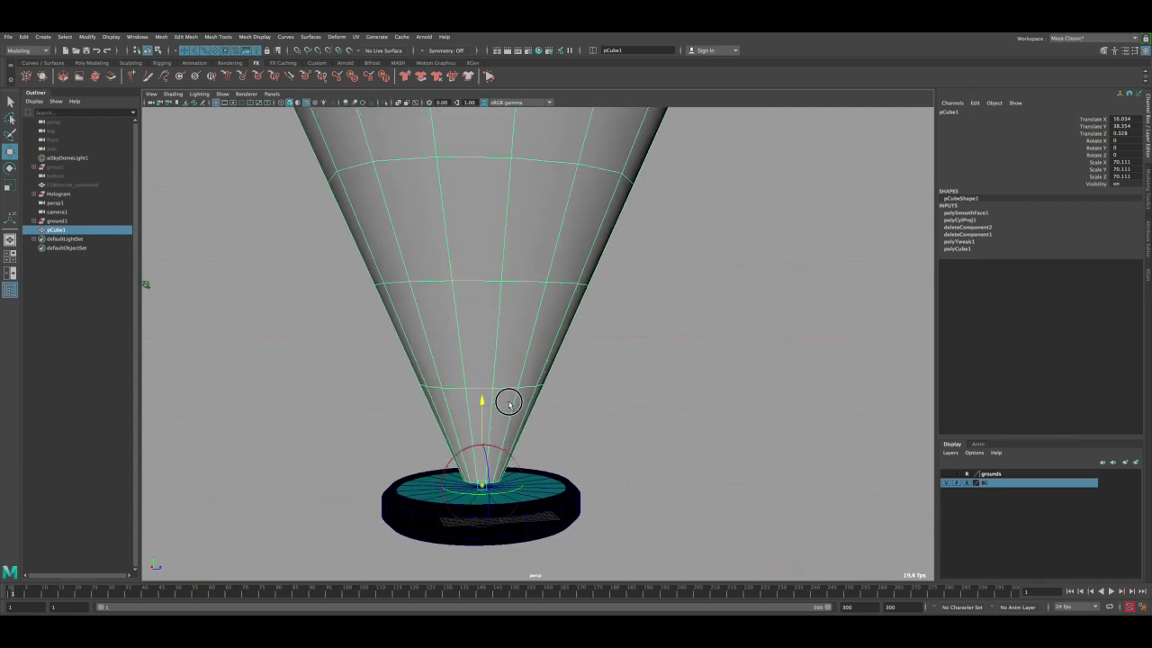
key("d")
left_click_drag(488, 483, 493, 494, "alt")
right_click_drag(494, 494, 512, 418, "alt")
- Scale the cone up uniformly from its narrow end to about 99.4 while judging its size through camera1
key("r")
left_click_drag(510, 417, 661, 325)
key("ctrl+z")
key("space")
key("space")
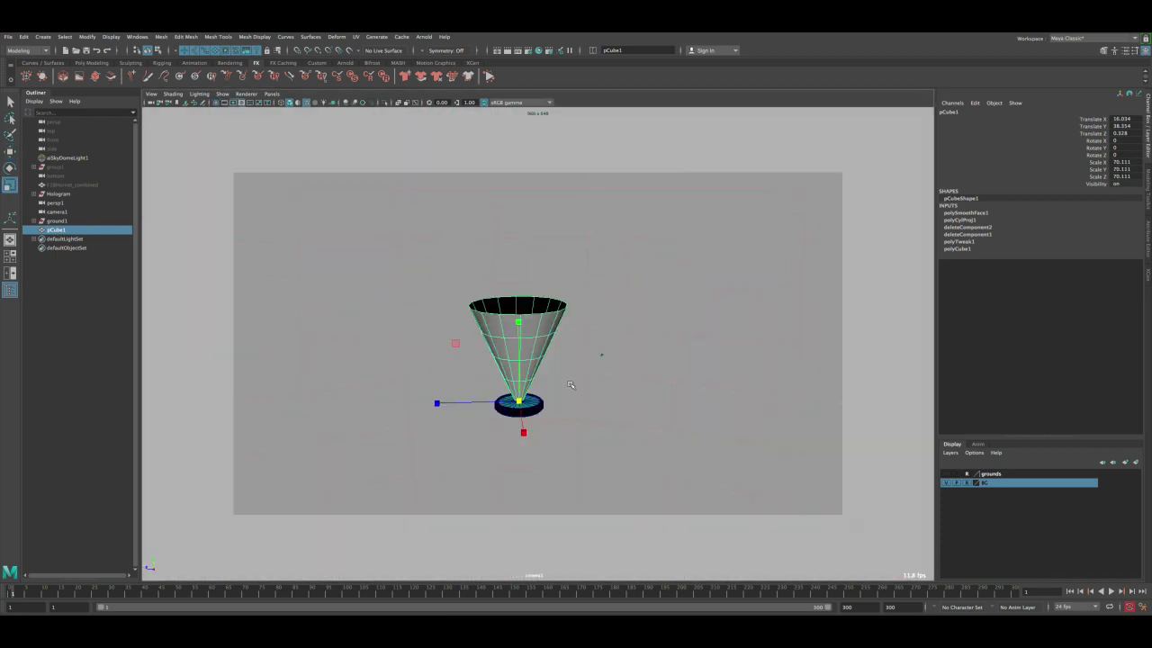
left_click_drag(526, 399, 570, 393)
key("q")
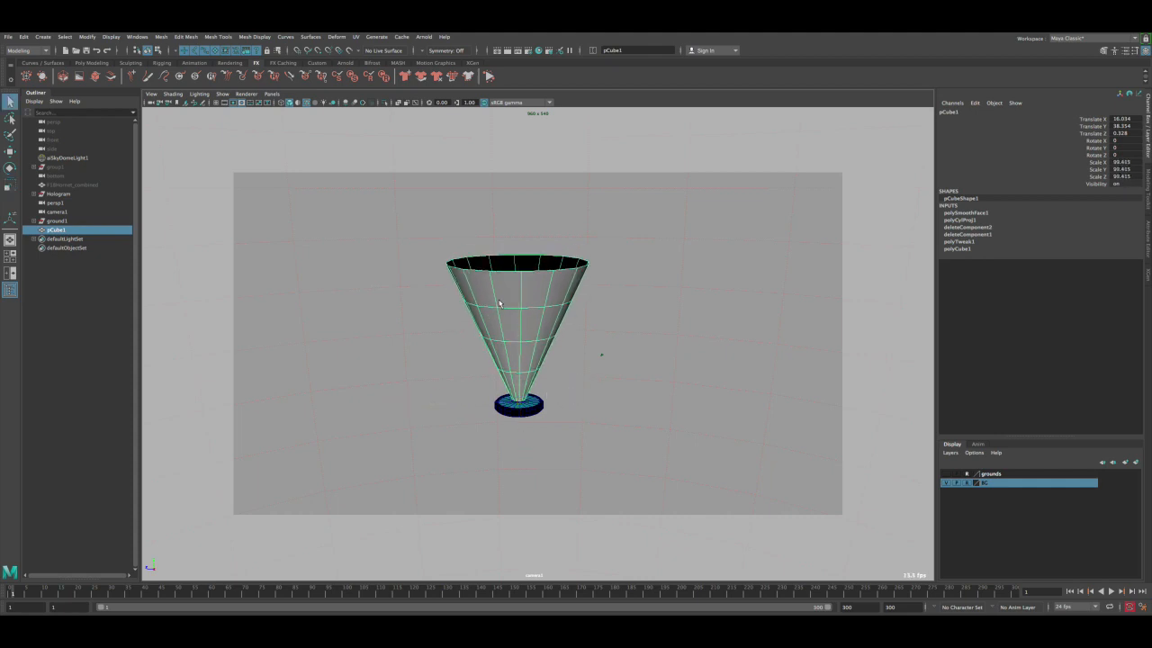
- Return to the perspective view and delete the cone's construction history
key("space")
key("space")
scroll(333, 311, "down", 3)
left_click_drag(411, 352, 537, 298, "alt")
scroll(537, 298, "up", 3)
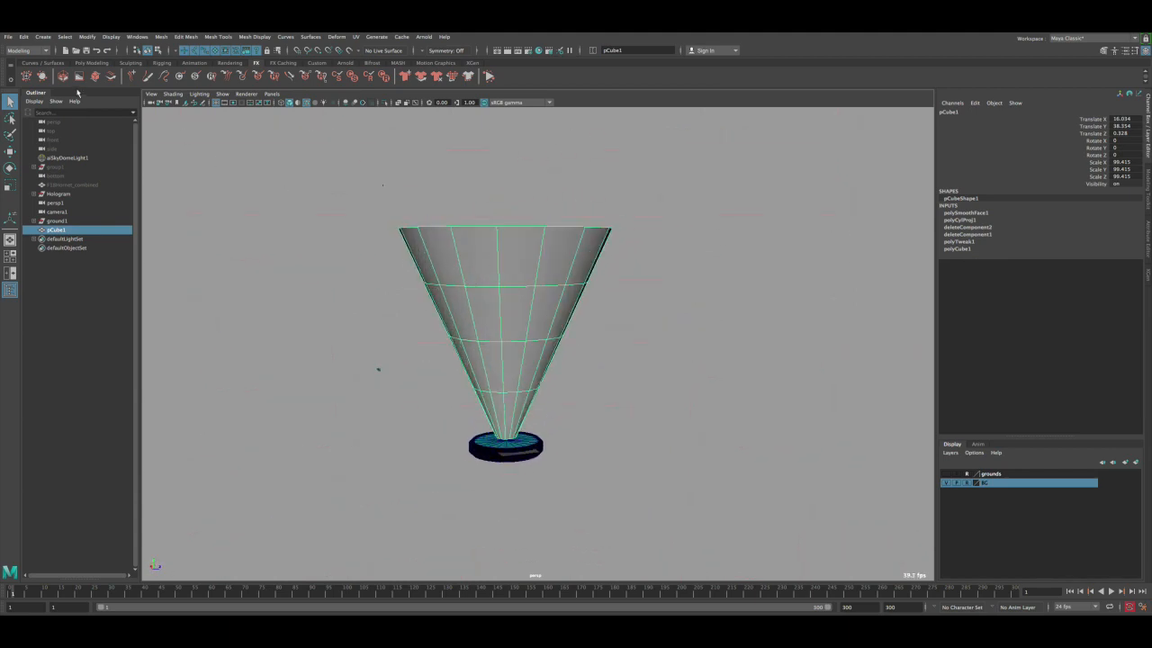
left_click(24, 37)
mouse_move(67, 144)
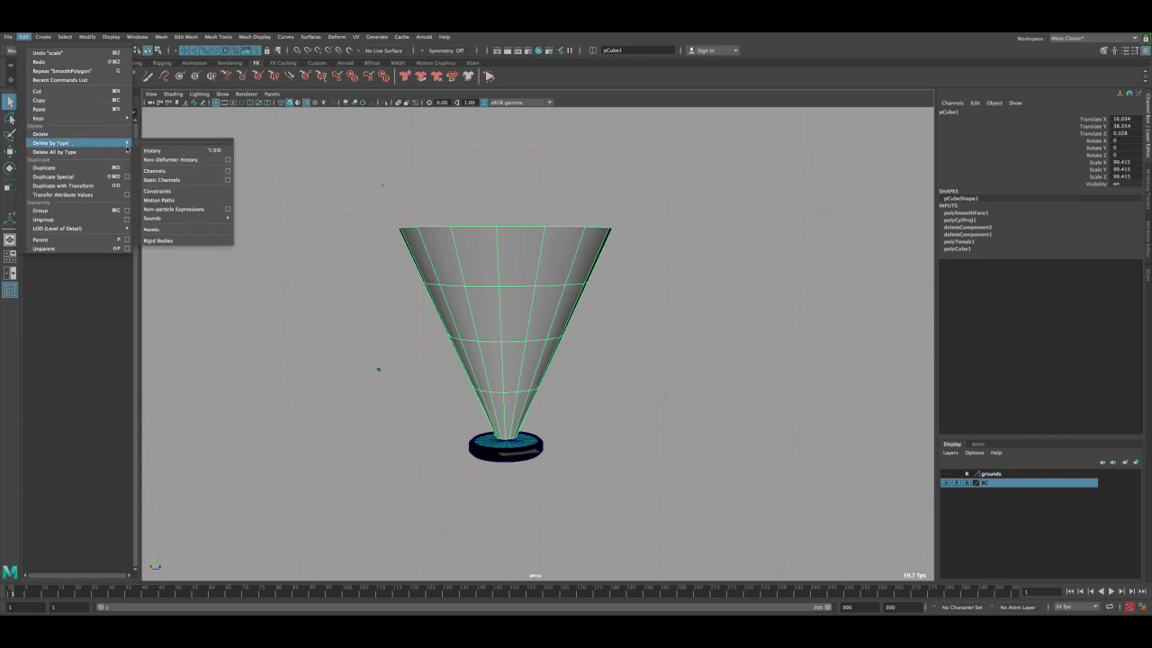
left_click(152, 151)
- Turn off Opaque in the Arnold attributes of the cone's shape node
left_click_drag(630, 249, 556, 316, "alt")
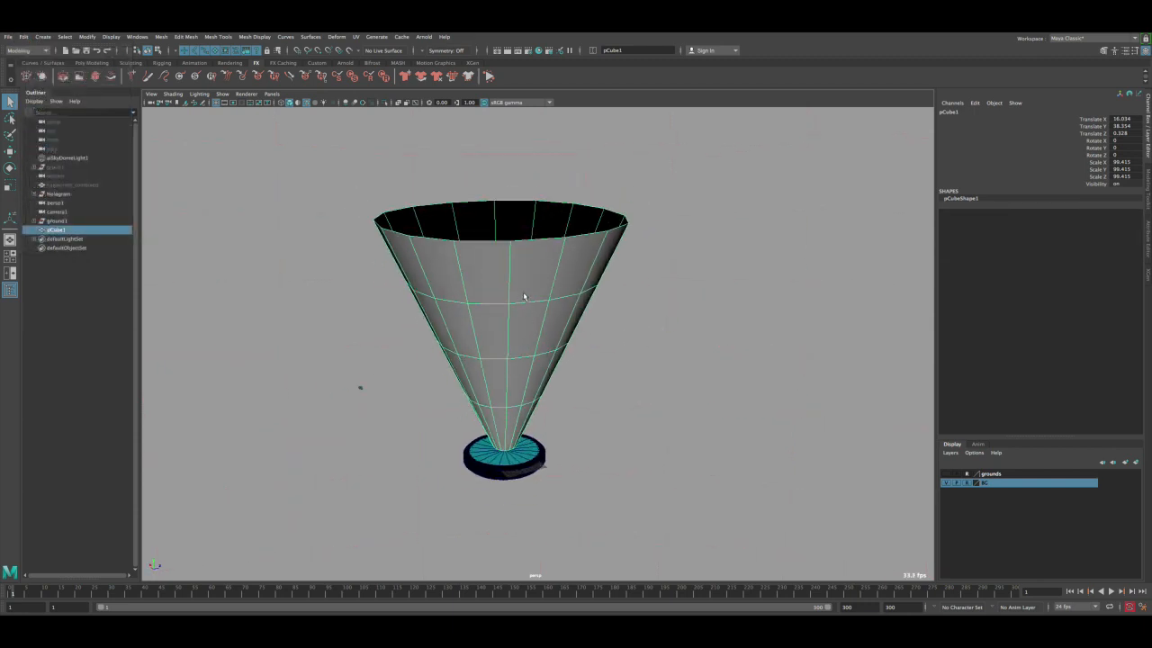
left_click_drag(545, 376, 540, 364, "alt")
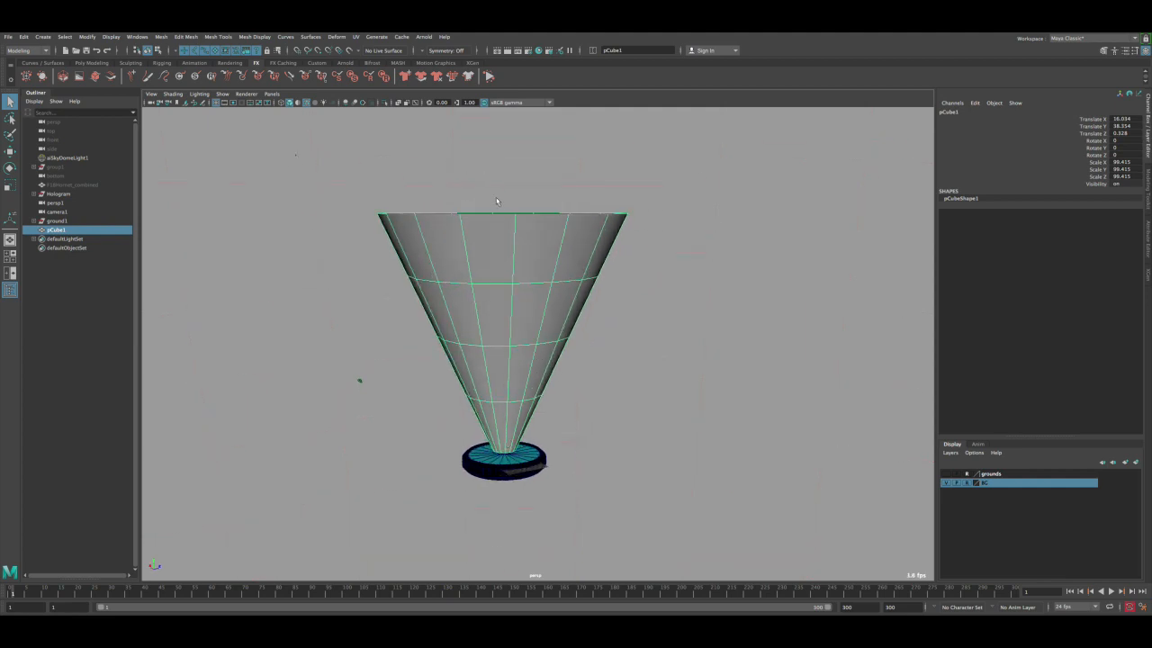
key("ctrl+a")
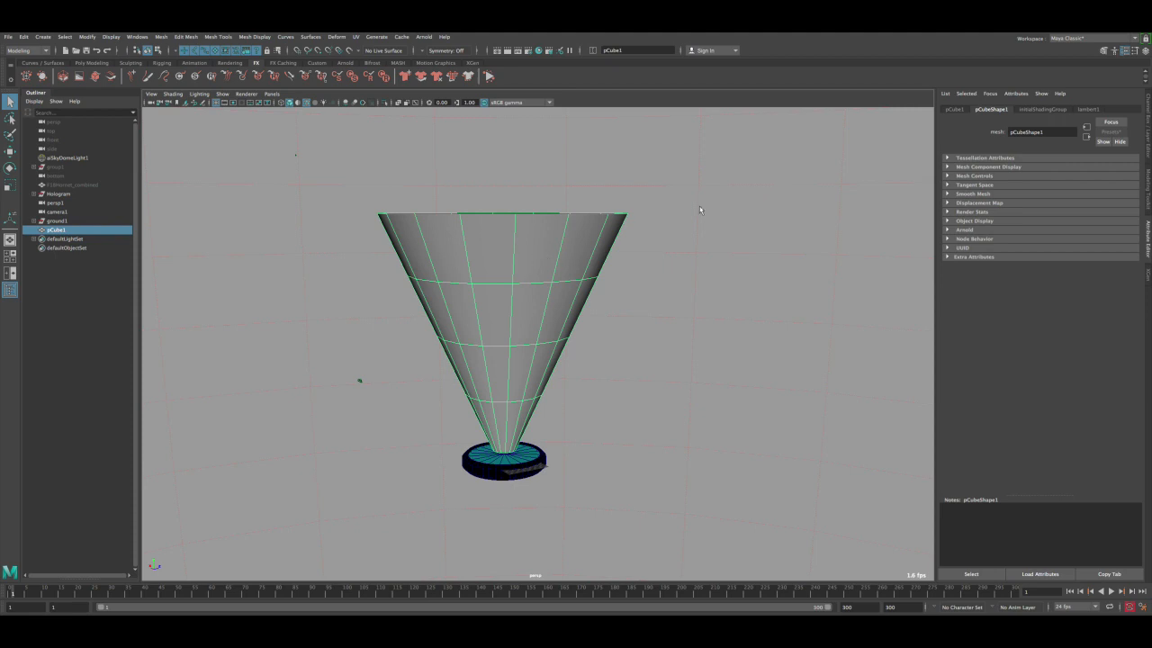
left_click(965, 230)
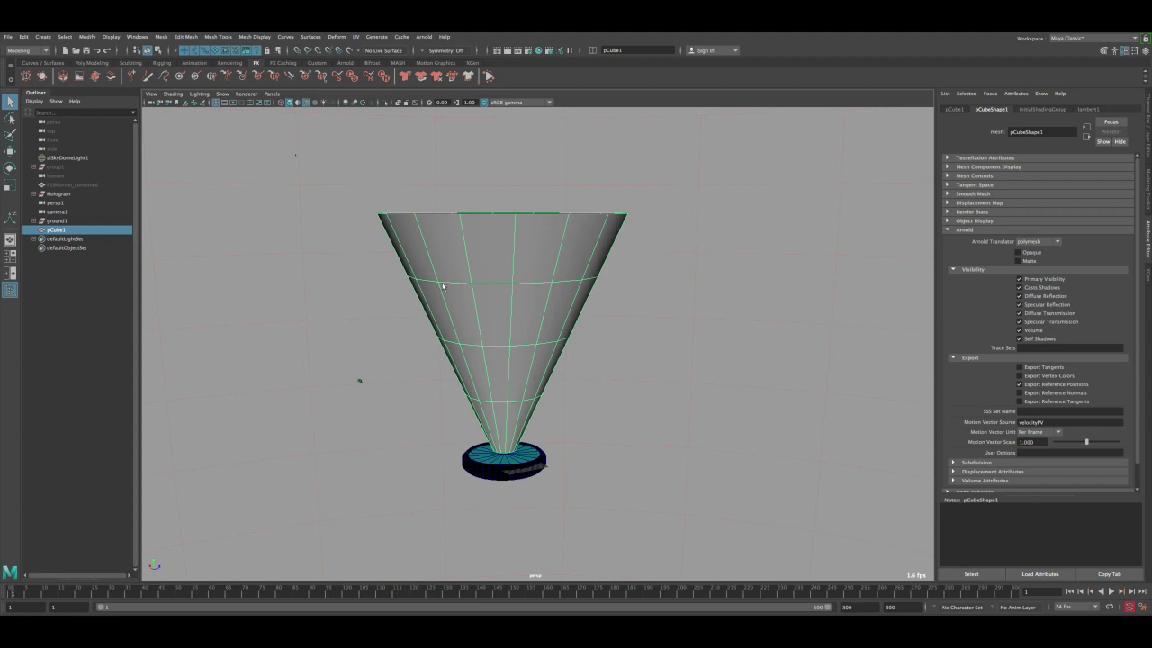
- Assign a new aiStandardSurface material to the cone and name it hologram
right_click_drag(470, 275, 467, 506)
left_click(405, 300)
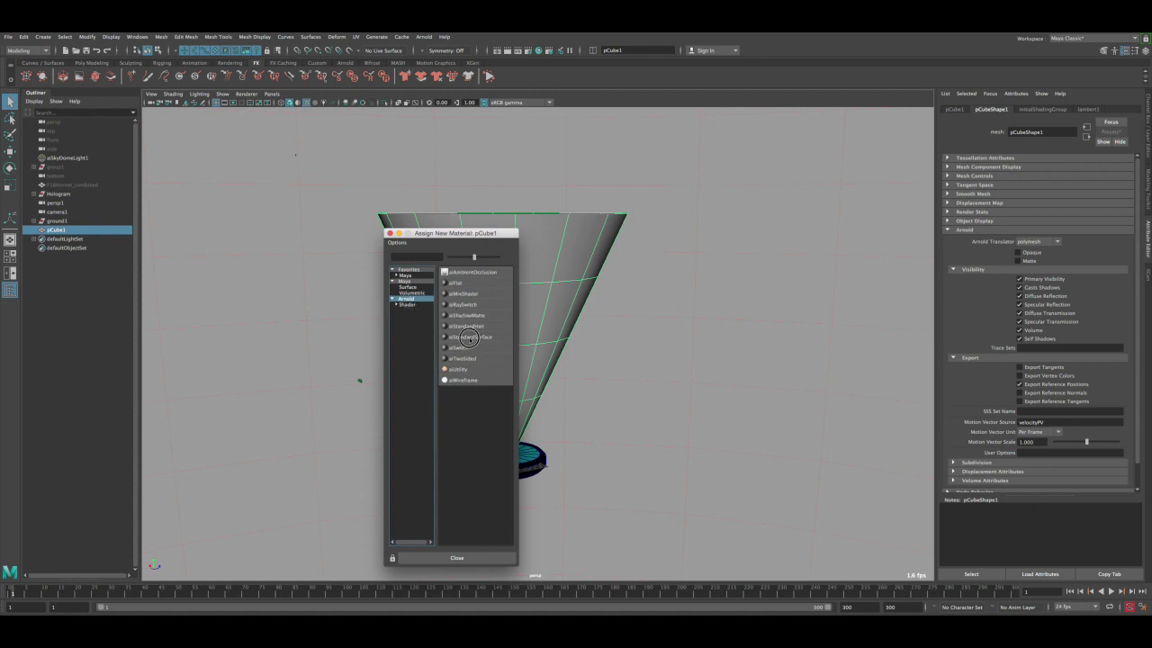
left_click(467, 336)
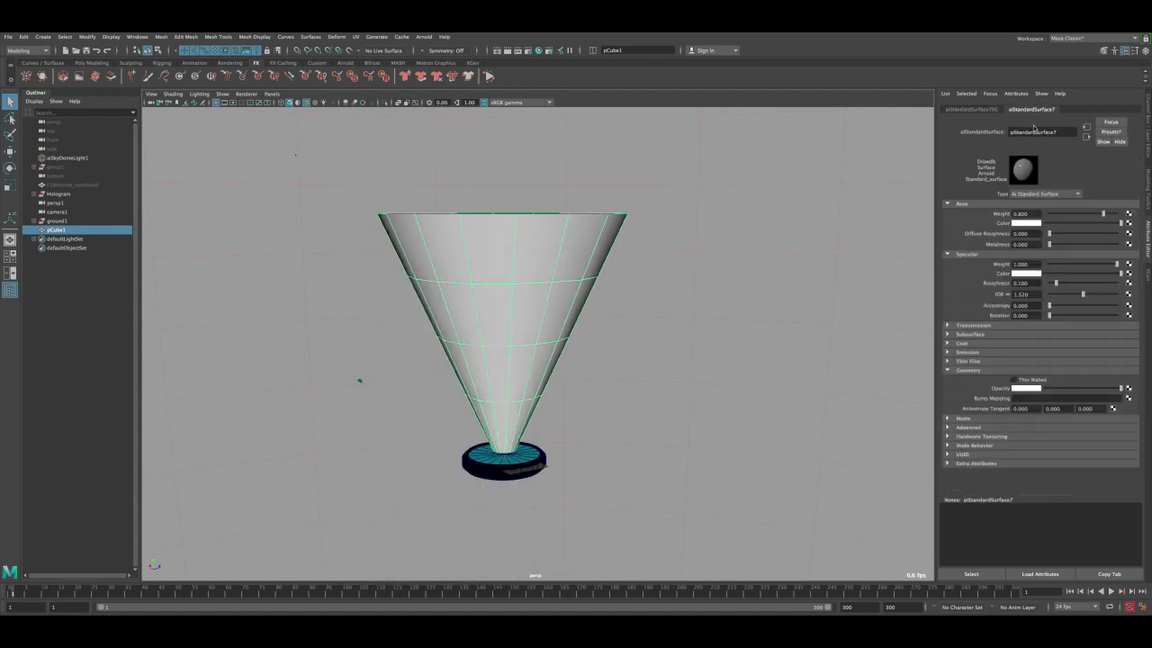
double_click(1061, 133)
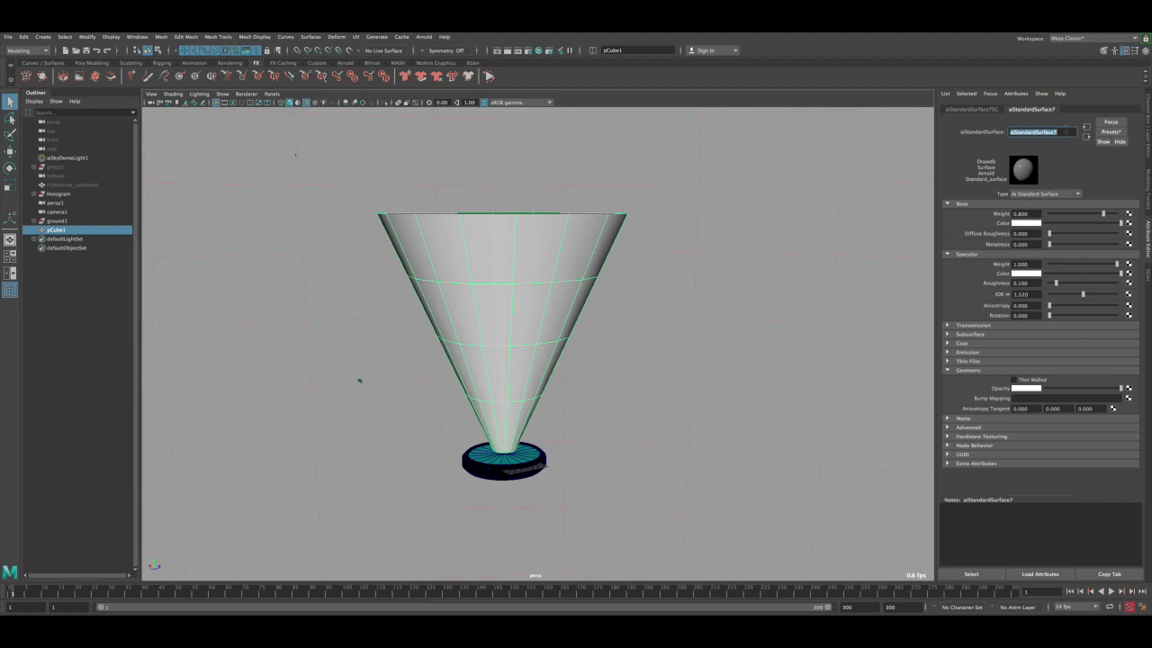
type("hologram")
key("Return")
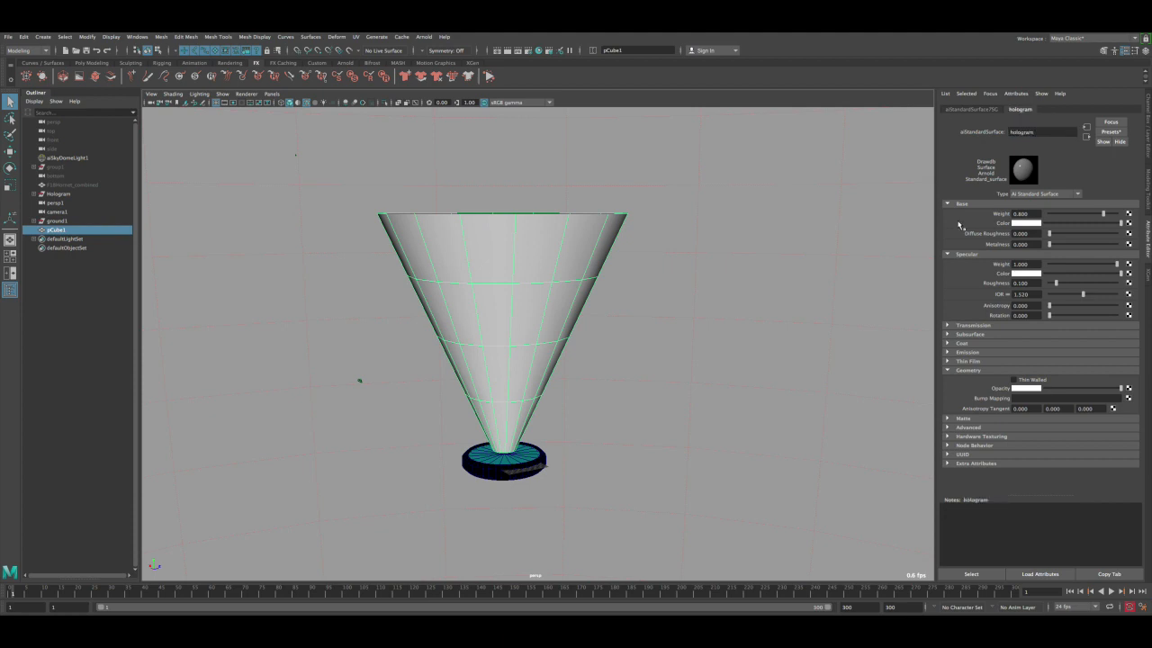
- Give the hologram material a cyan base color, base weight 1 and specular weight 0, and turn on textured viewport display
left_click(1019, 223)
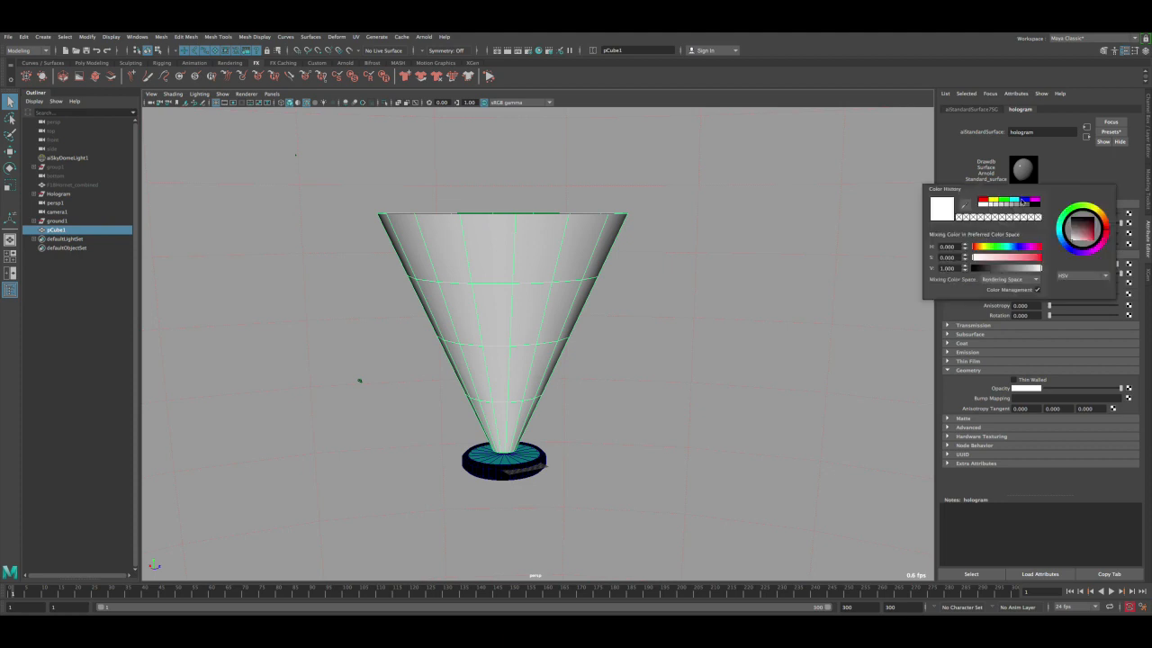
left_click(1017, 202)
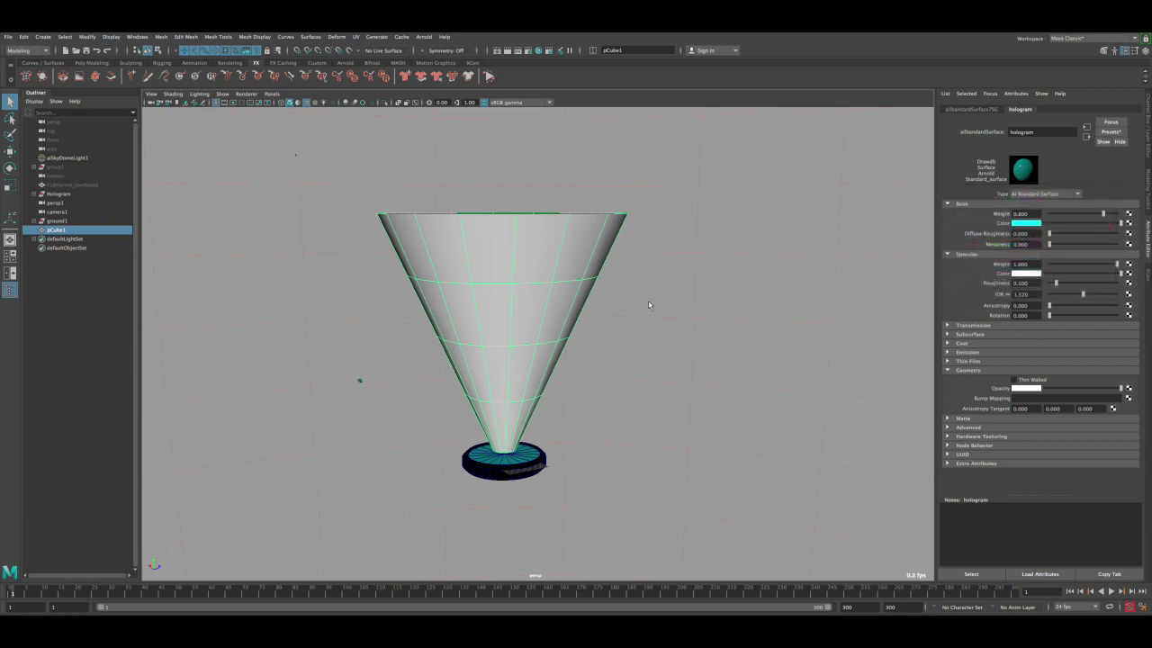
scroll(512, 297, "up", 1)
key("6")
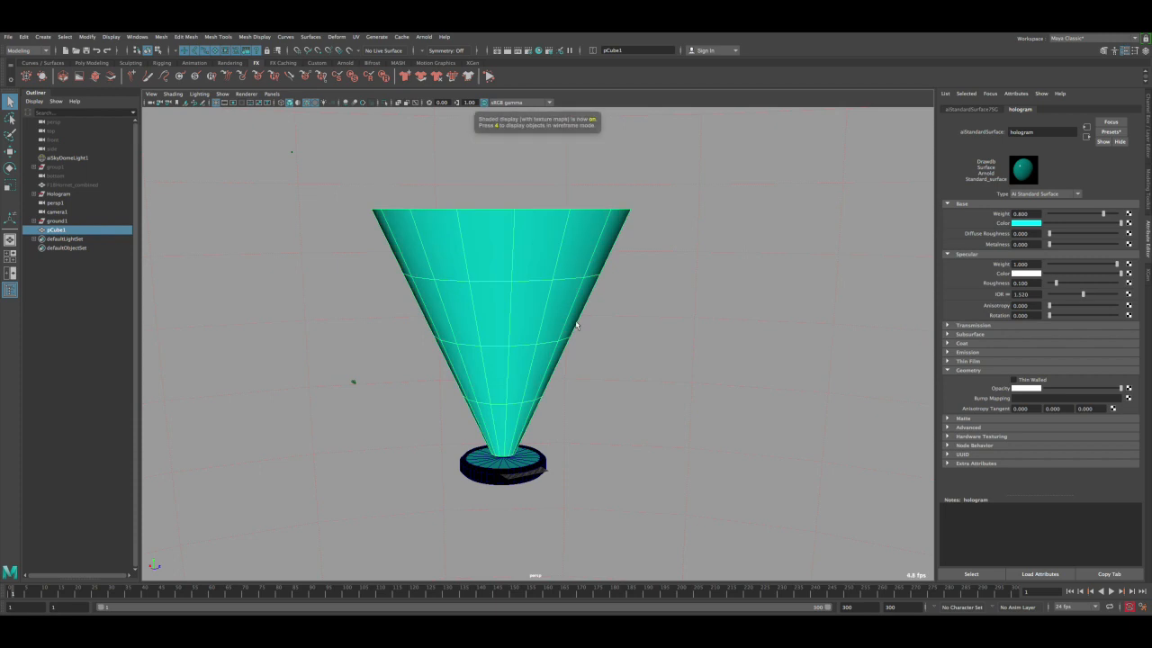
scroll(517, 288, "down", 1)
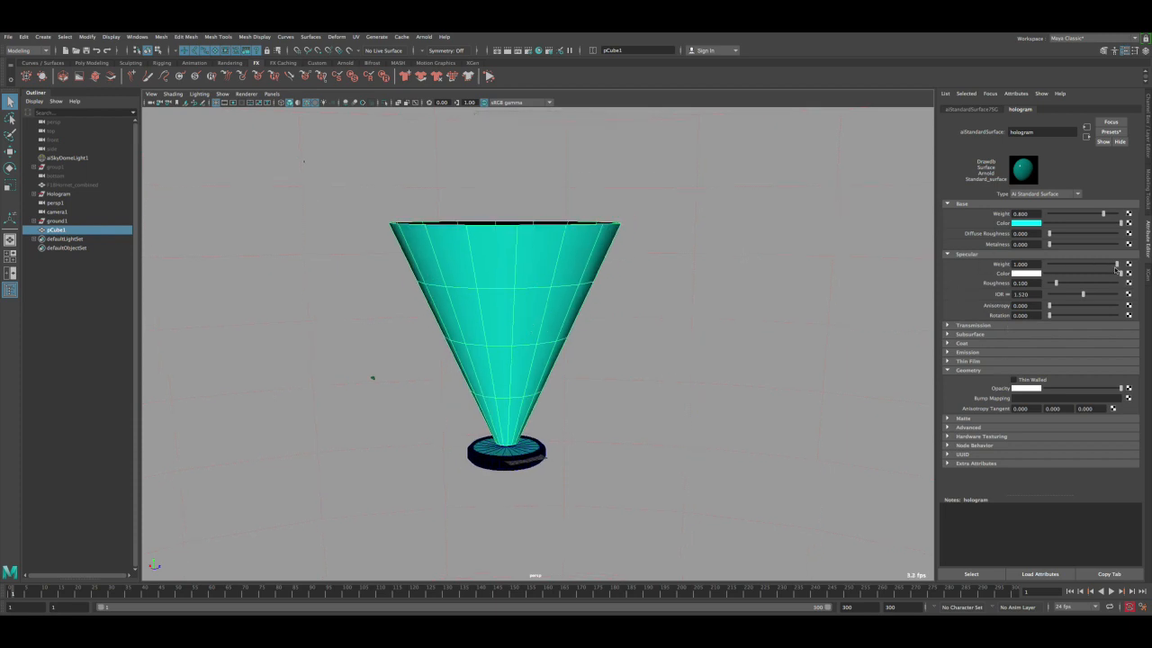
left_click_drag(1116, 268, 1016, 270)
left_click_drag(1106, 214, 1123, 215)
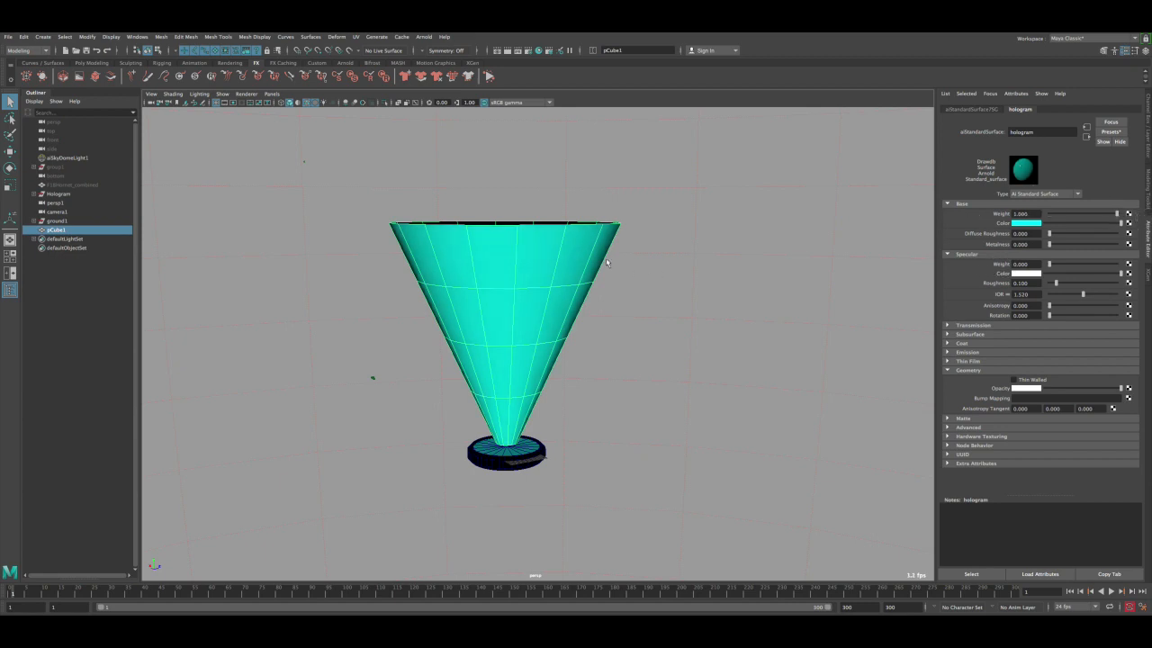
left_click(965, 353)
left_click_drag(1049, 361, 1108, 362)
left_click_drag(976, 381, 934, 384)
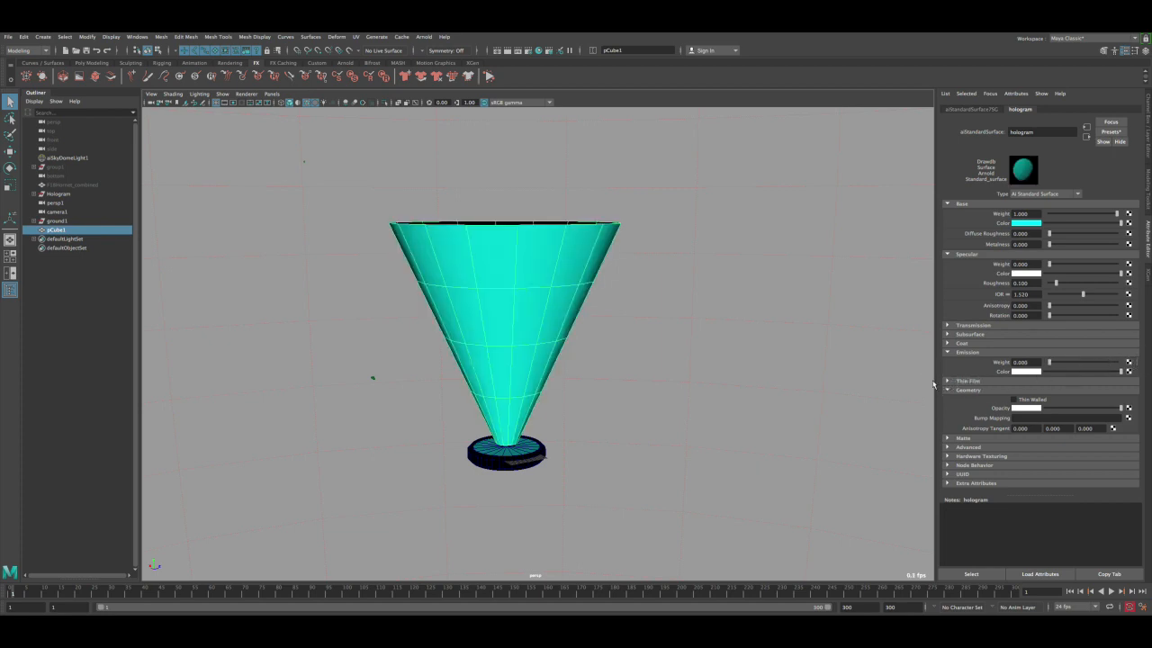
left_click(967, 354)
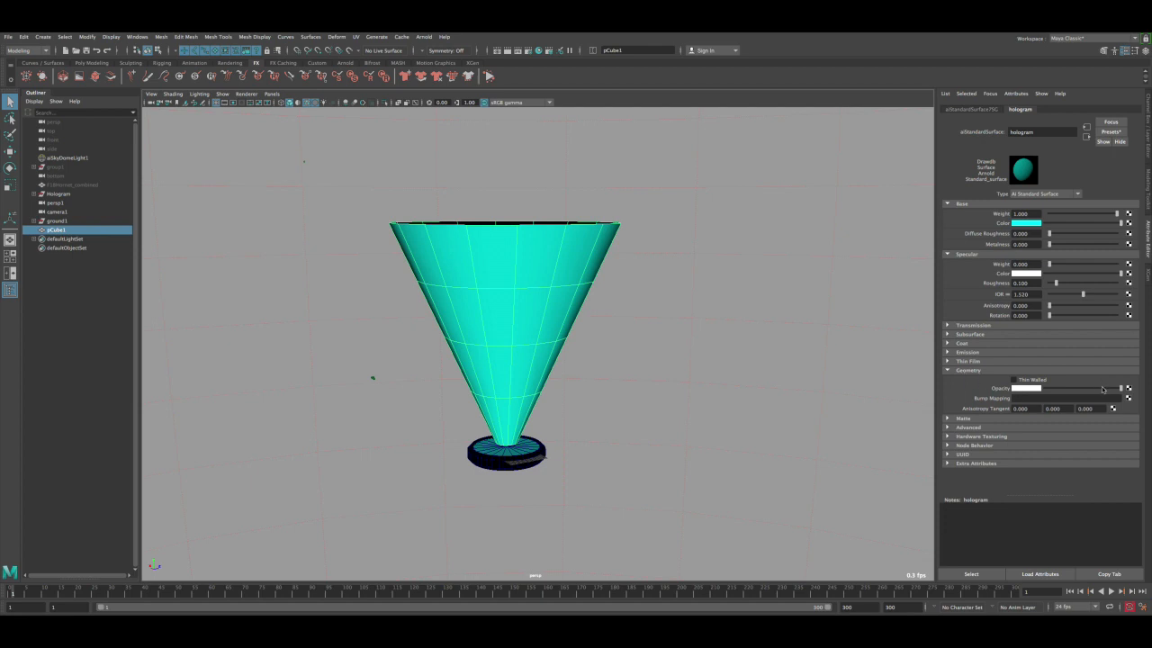
- Connect a Ramp texture to the hologram material's opacity and test-render the cone, closing the render window when done
left_click_drag(1102, 389, 1145, 390)
left_click(1128, 388)
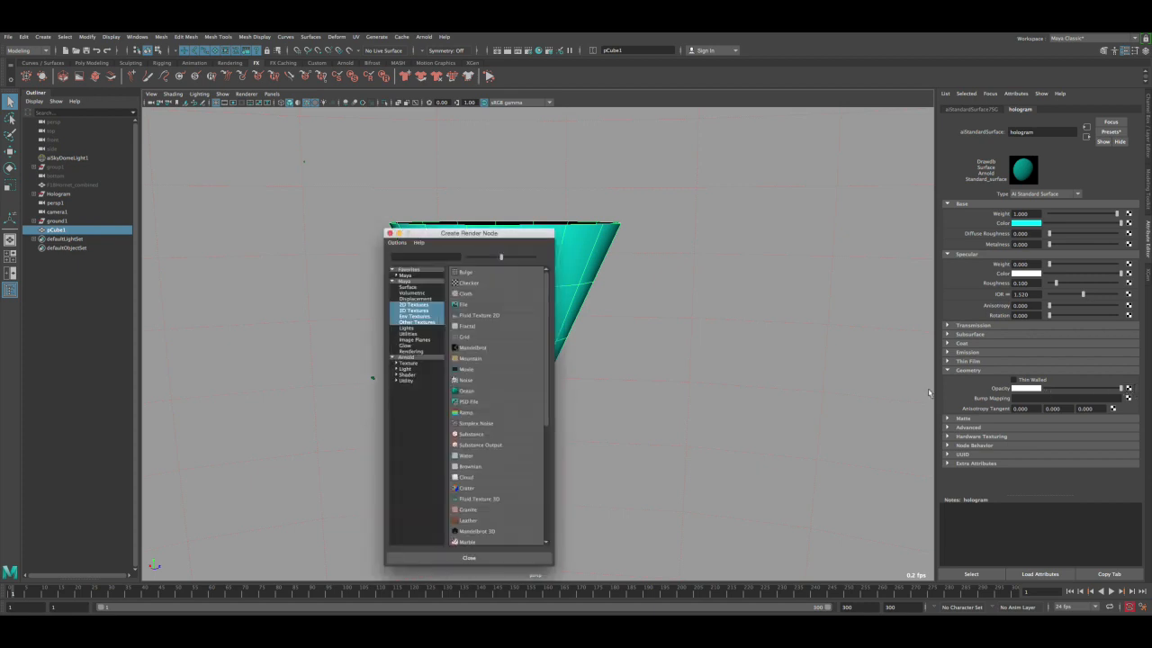
left_click(476, 411)
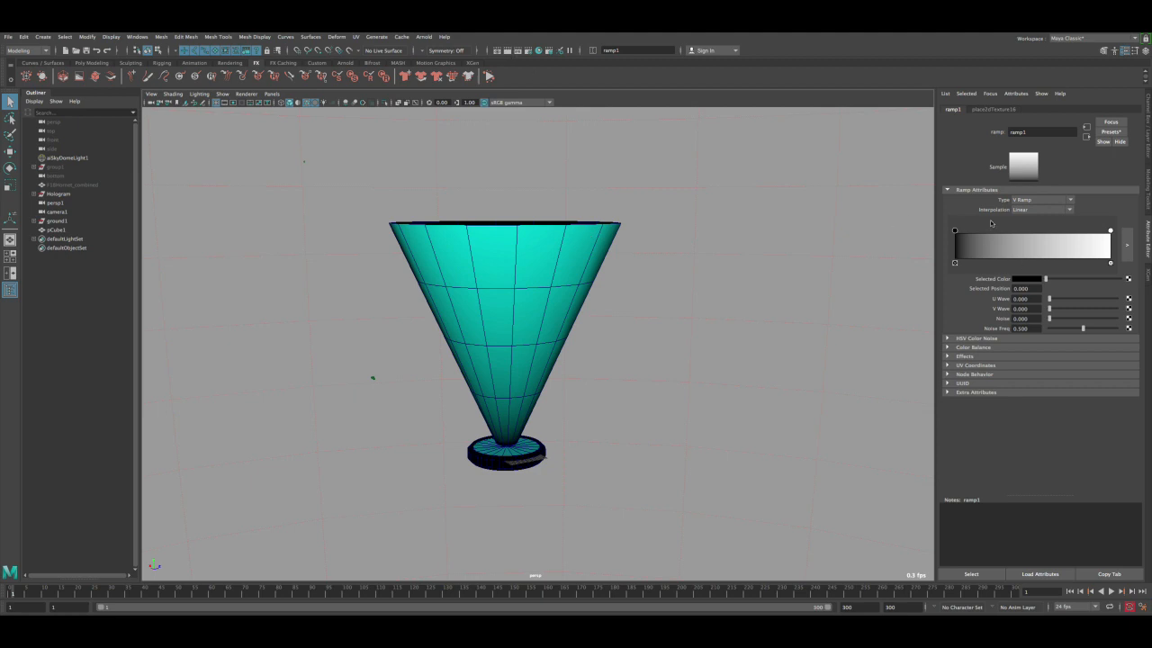
left_click(497, 50)
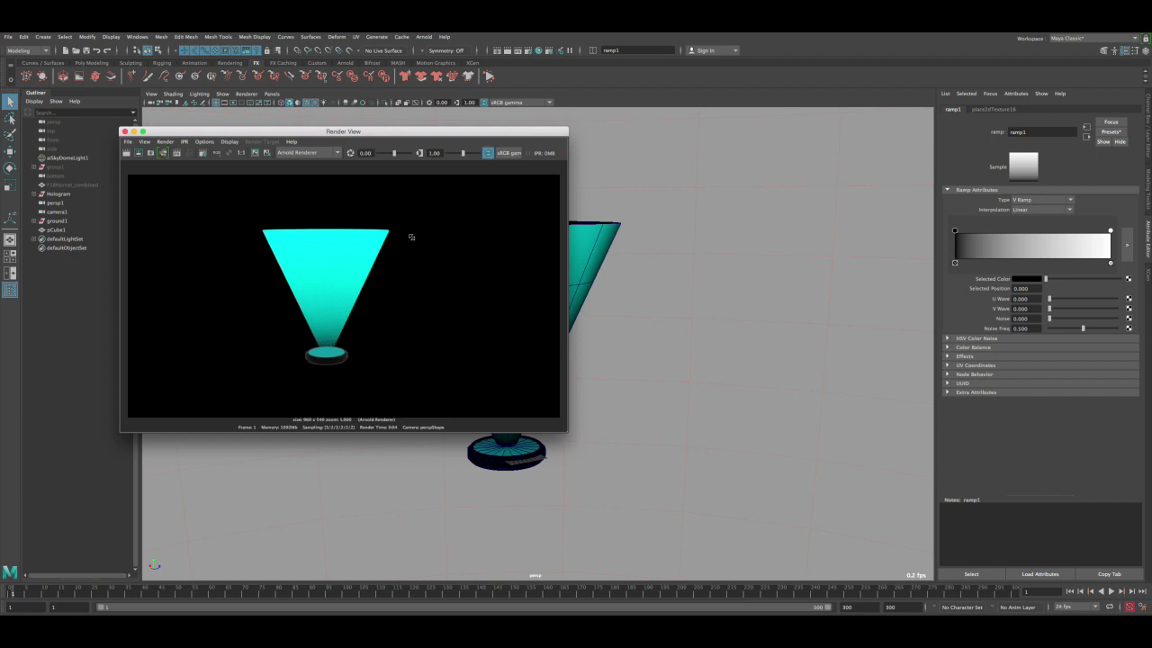
left_click(124, 133)
- Reverse the opacity ramp with white at position 0 and black at position 1, and render the view again
left_click_drag(955, 232, 854, 242)
left_click(1109, 232)
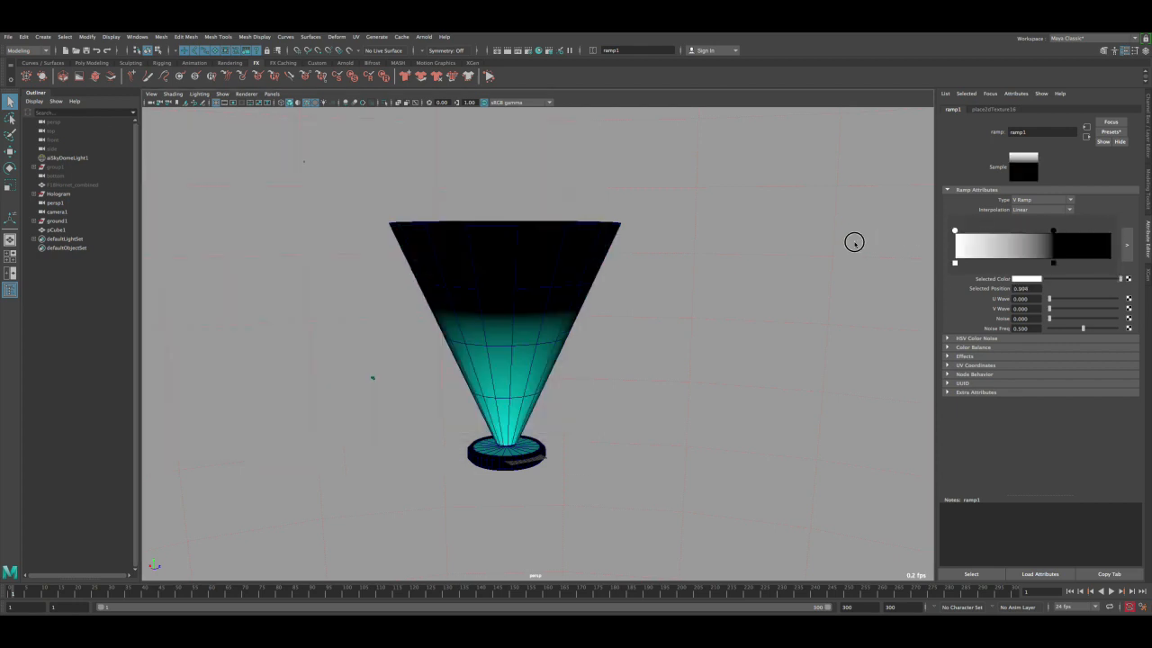
left_click_drag(1049, 232, 1112, 231)
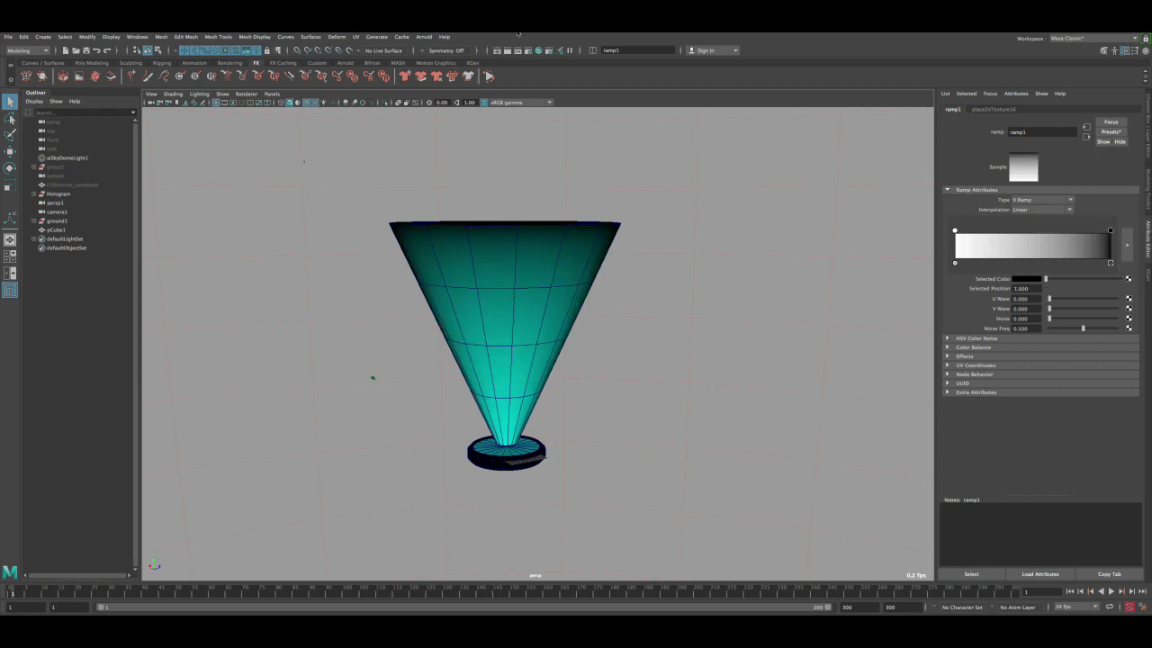
left_click(511, 51)
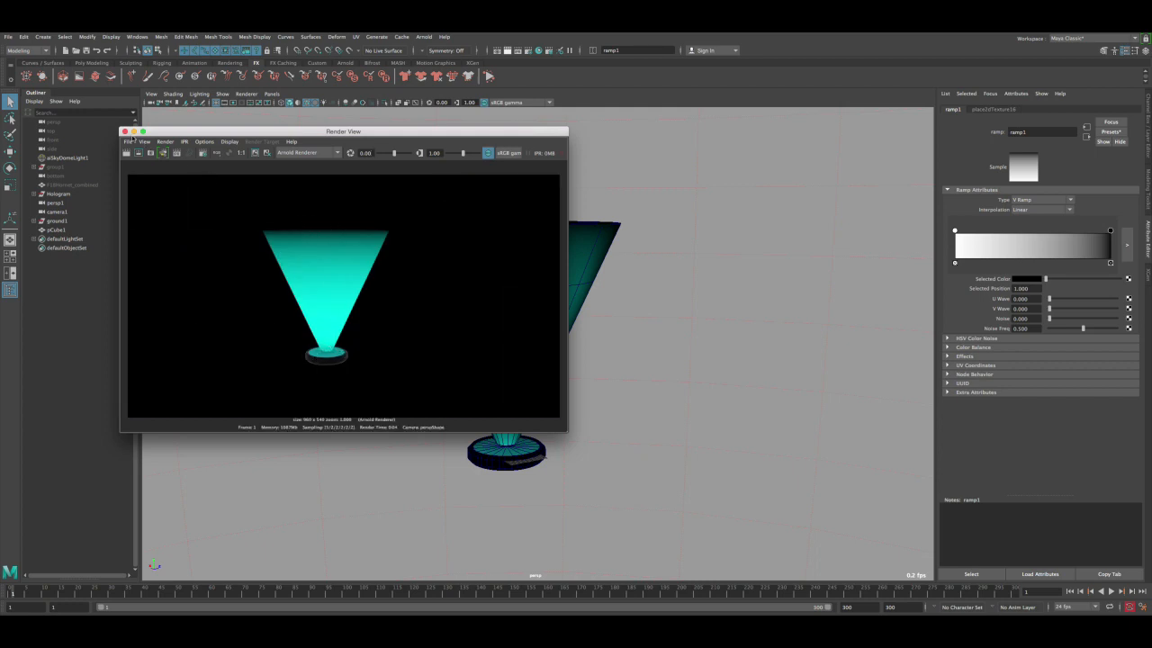
- Add two gray stops to the opacity ramp, one at position 0.376 and another nearer the black end, and darken both
left_click_drag(1062, 246, 1021, 247)
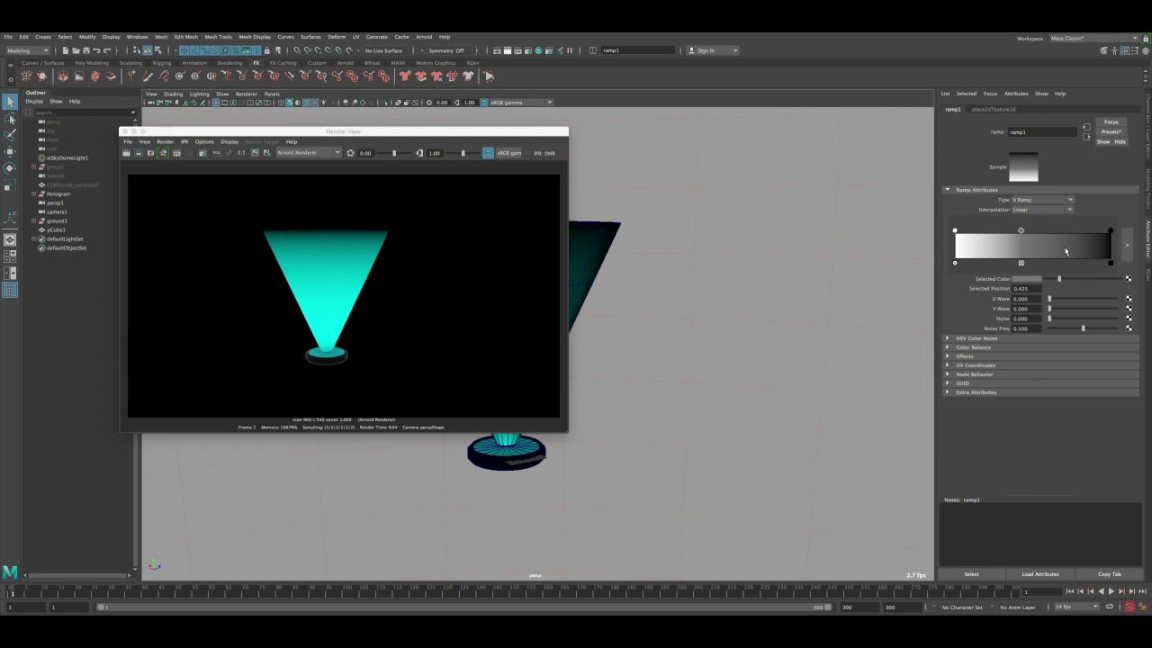
left_click(1065, 251)
left_click_drag(1020, 230, 1013, 230)
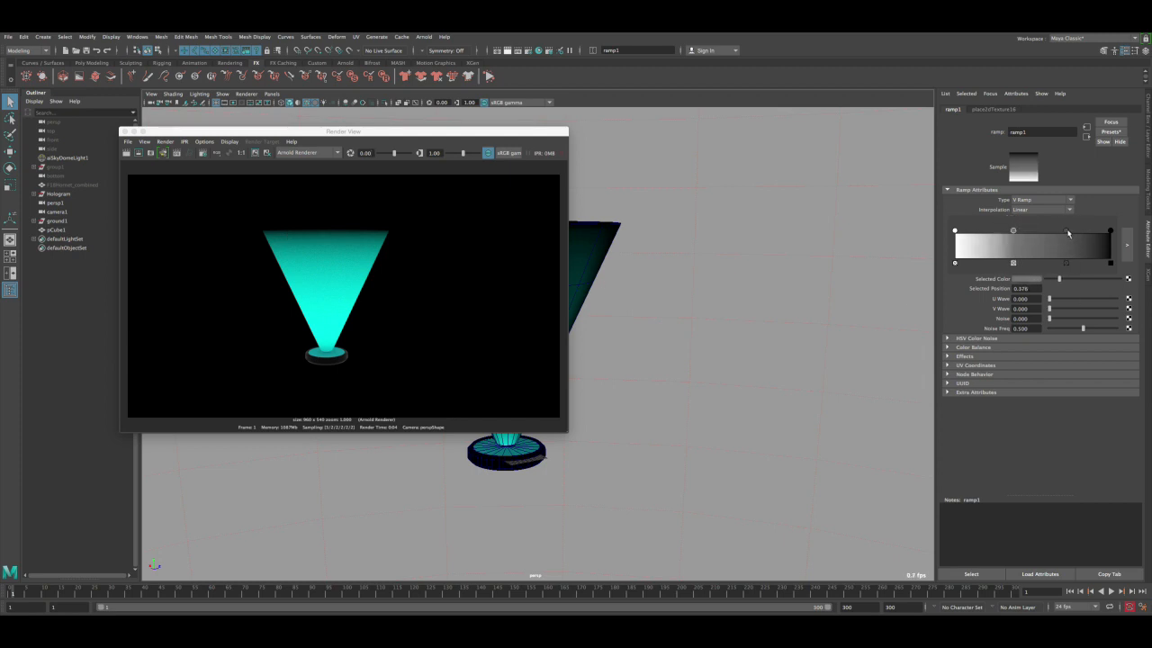
left_click(1066, 231)
mouse_move(1055, 280)
left_mouse_down()
mouse_move(1028, 280)
mouse_move(1048, 281)
left_mouse_up()
left_click(1014, 231)
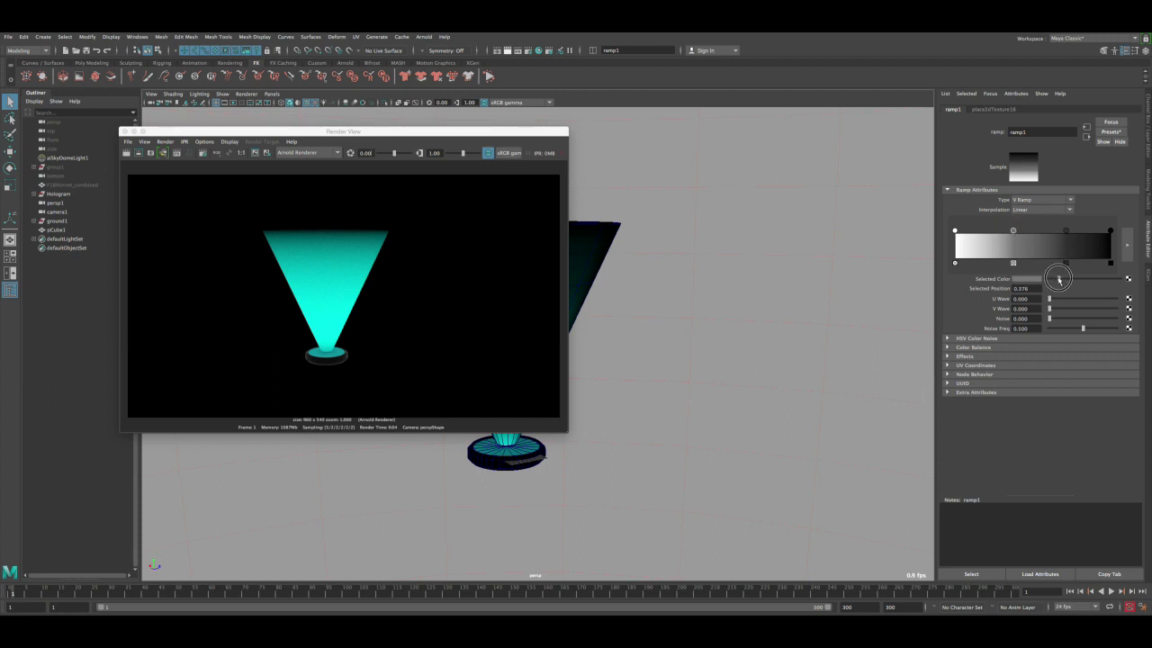
left_click_drag(1059, 279, 1056, 280)
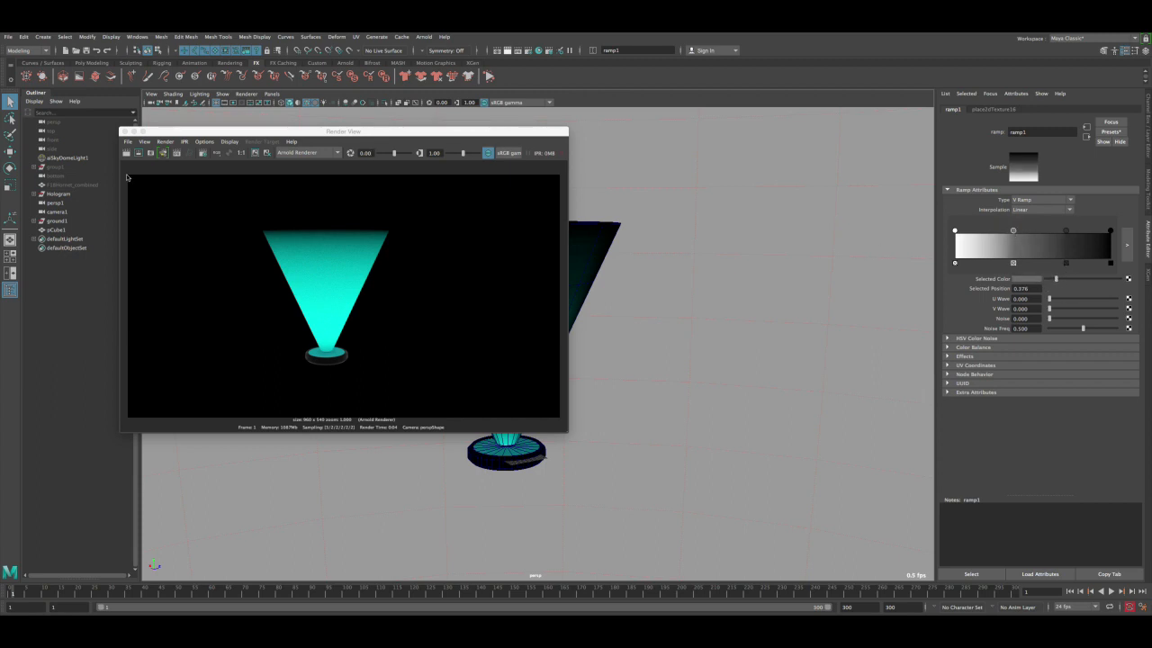
left_click(254, 153)
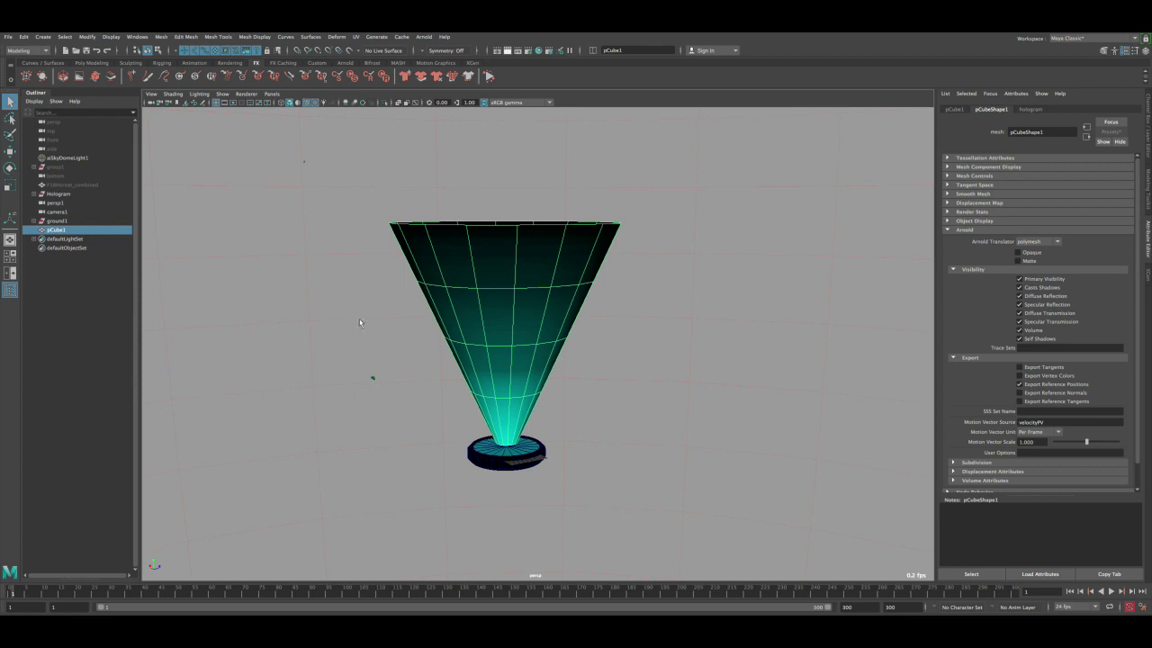
- Create a polygon plane at the base of the hologram cone
left_click_drag(489, 391, 406, 280, "alt")
right_click_drag(406, 279, 559, 352, "alt")
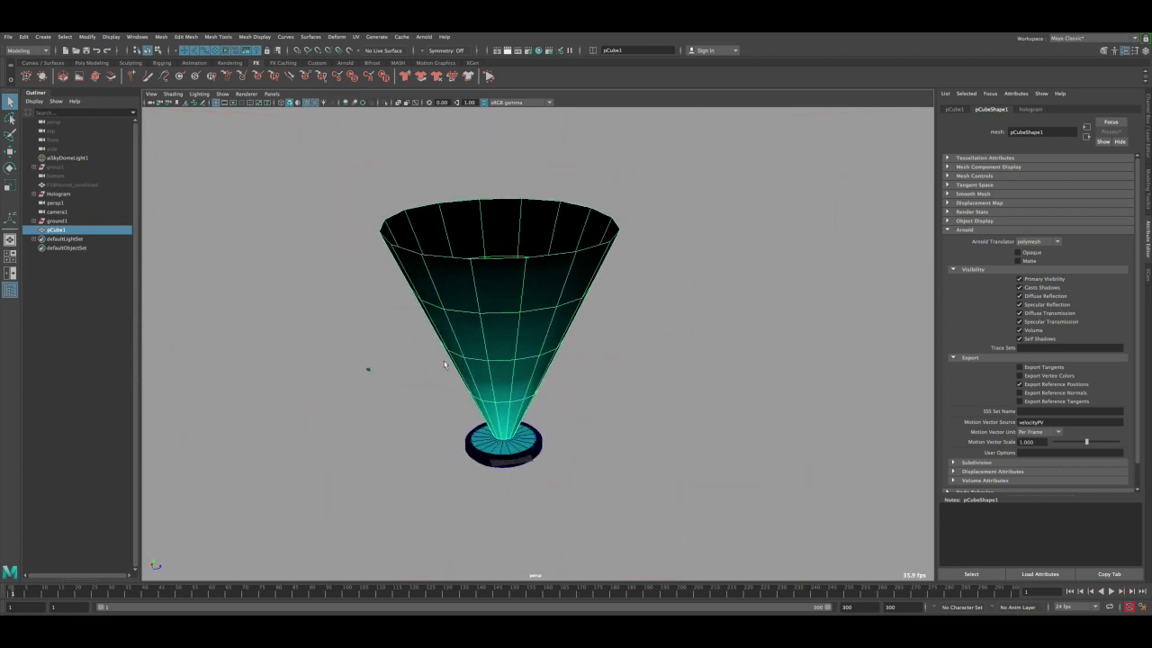
left_click_drag(444, 365, 488, 354, "alt")
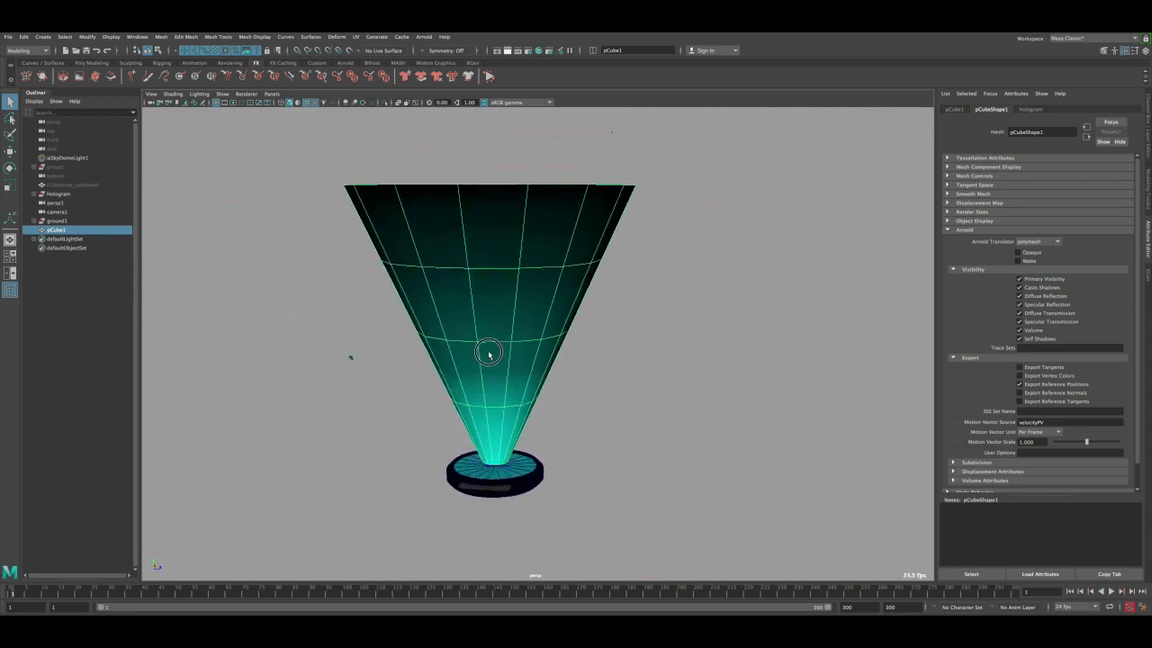
left_click(42, 37)
mouse_move(68, 87)
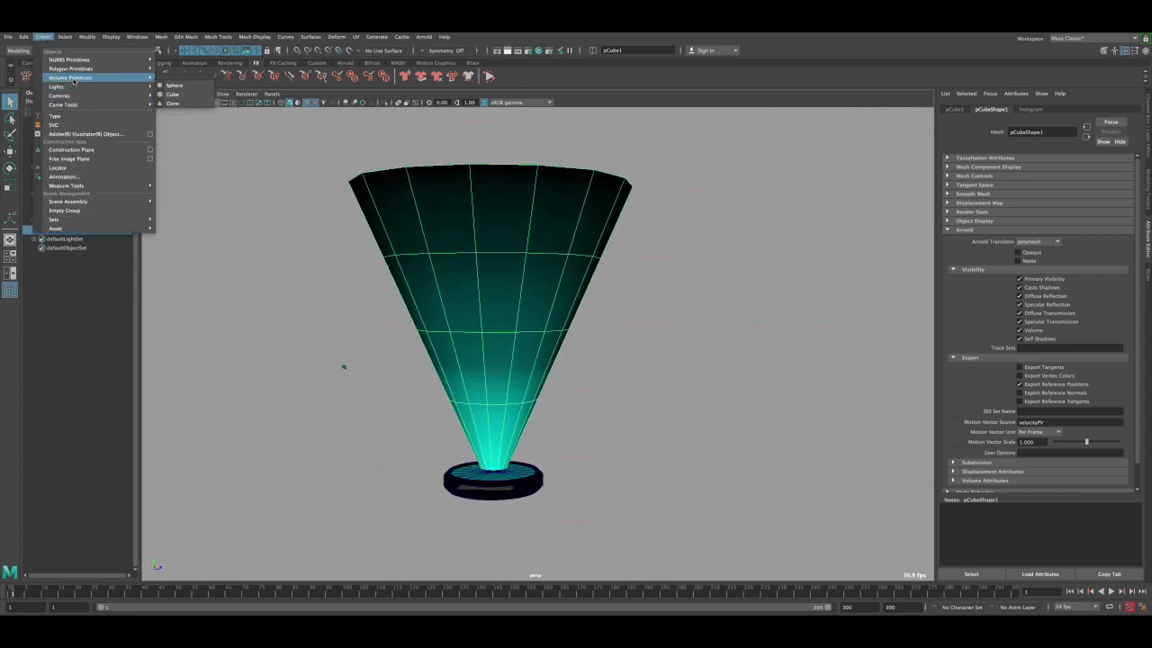
left_click(189, 124)
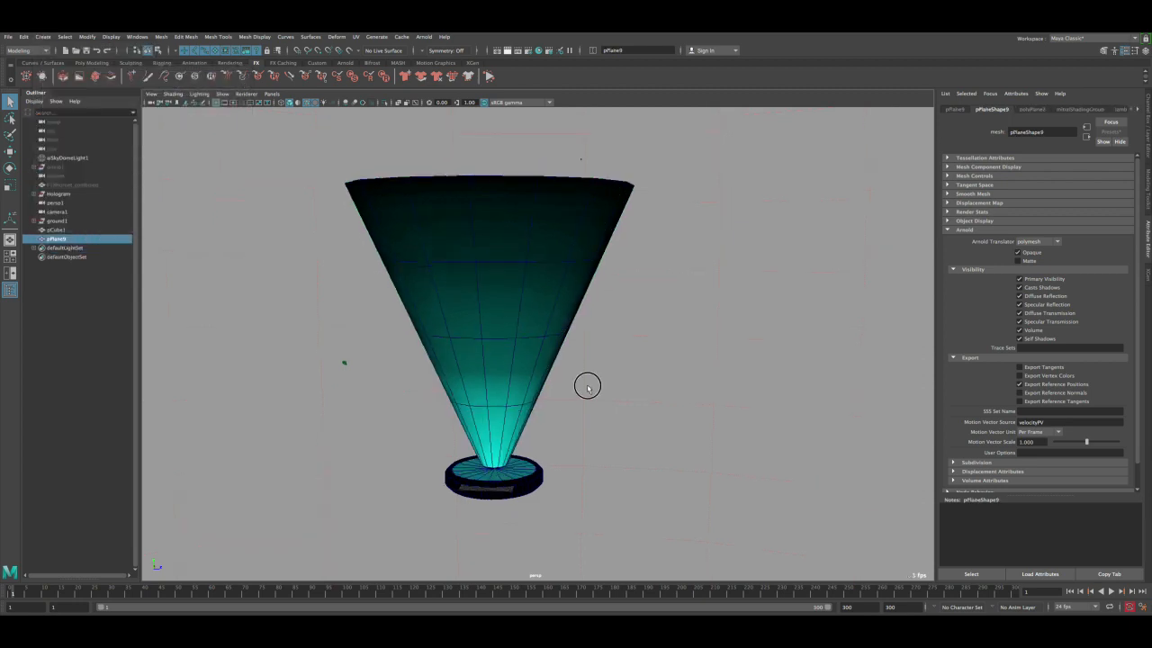
- Position the new plane beside the projector base at about 22 in X and 32 in Z, and scale it uniformly to about 22
left_click_drag(587, 385, 520, 360, "alt")
key("w")
mouse_move(533, 442)
left_mouse_down()
mouse_move(586, 448)
mouse_move(535, 437)
left_mouse_up()
key("r")
right_click_drag(535, 438, 570, 437, "alt")
middle_click_drag(573, 382, 574, 320, "alt")
left_click_drag(574, 320, 533, 320, "alt")
left_click_drag(574, 396, 609, 365, "alt")
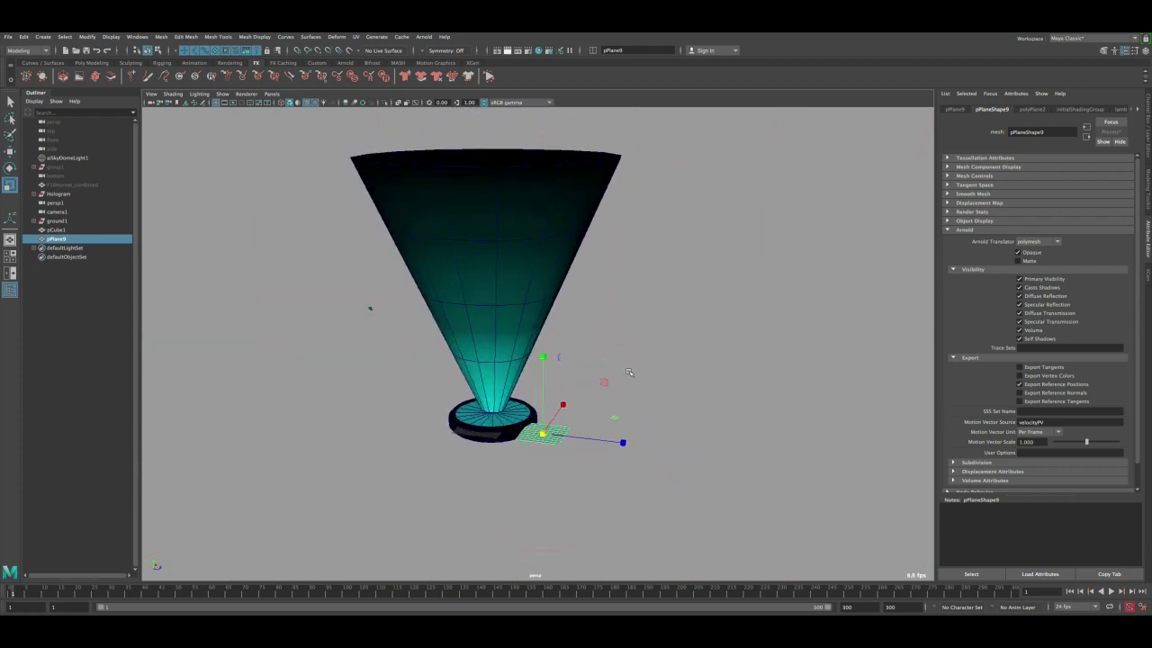
right_click_drag(608, 366, 540, 360, "alt")
key("q")
mouse_move(532, 367)
left_mouse_down("alt")
mouse_move(555, 366)
mouse_move(544, 373)
left_mouse_up("alt")
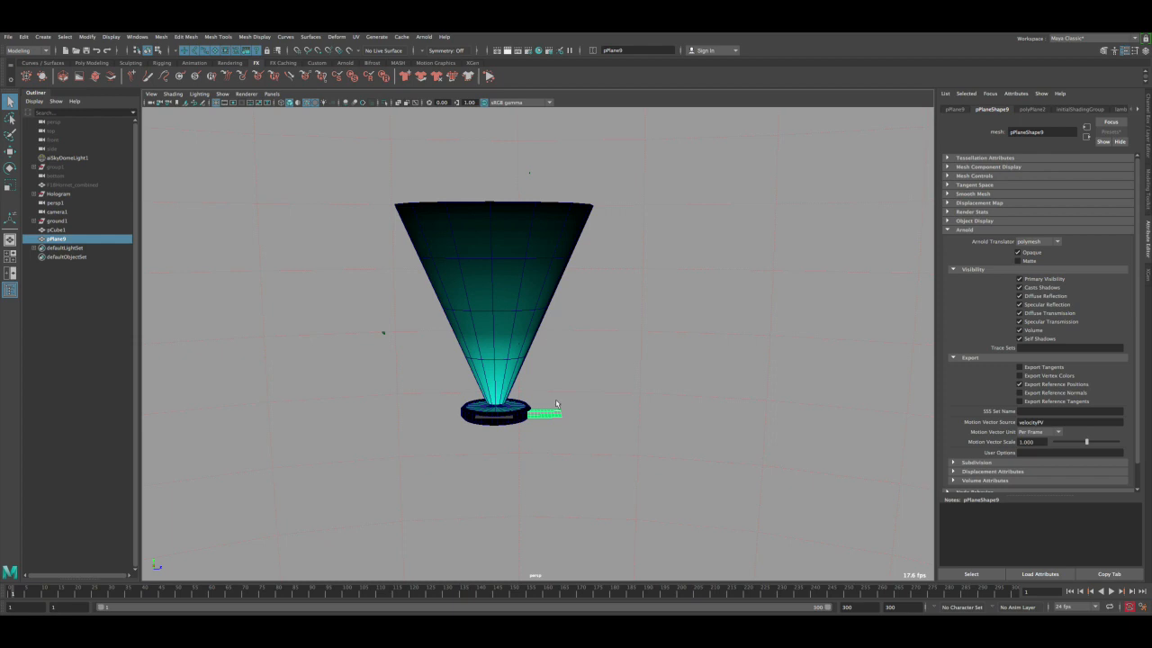
scroll(531, 392, "up", 5)
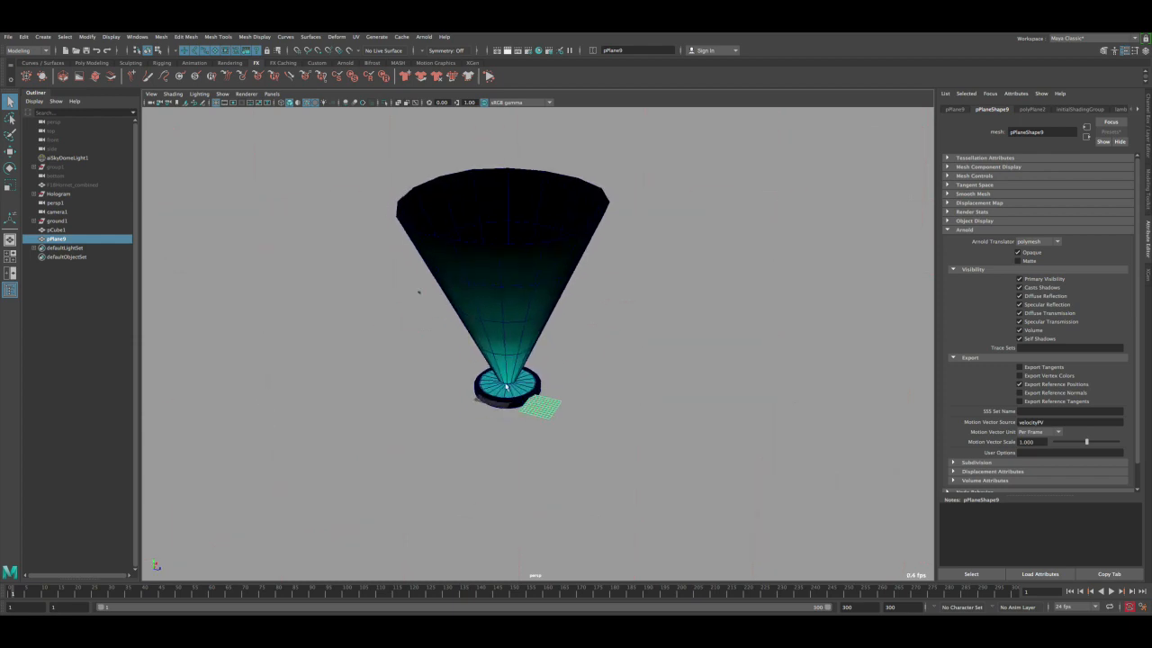
- Stretch the plane into a long strip by scaling it along X to about 233
key("r")
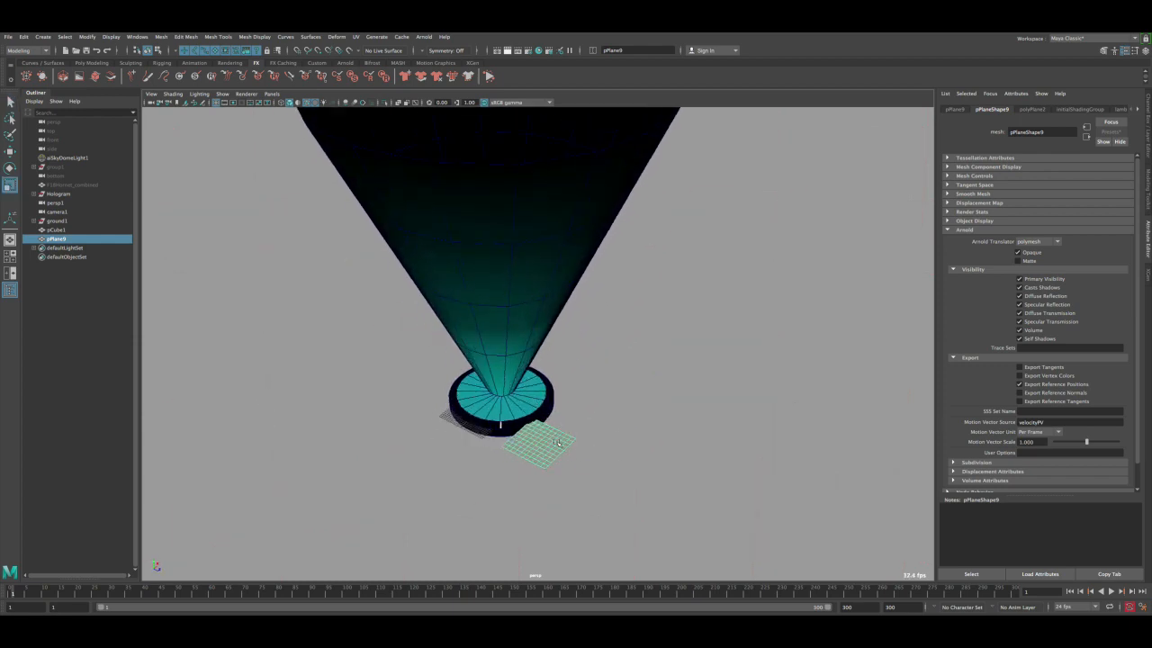
left_click_drag(585, 400, 630, 349)
key("w")
scroll(604, 410, "up", 2)
key("r")
left_click_drag(751, 369, 728, 349, "alt")
key("q")
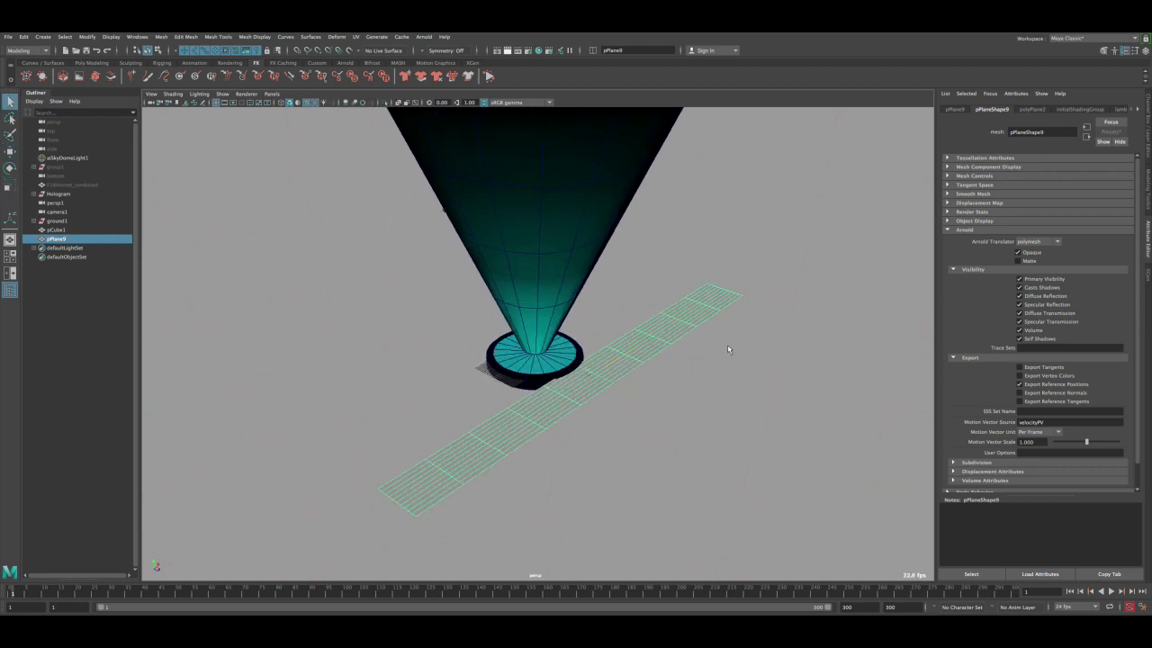
- Set the strip's Subdivisions Width and Subdivisions Height to 1
key("ctrl+a")
key("ctrl+a")
key("ctrl+a")
left_click_drag(1084, 234, 1093, 244)
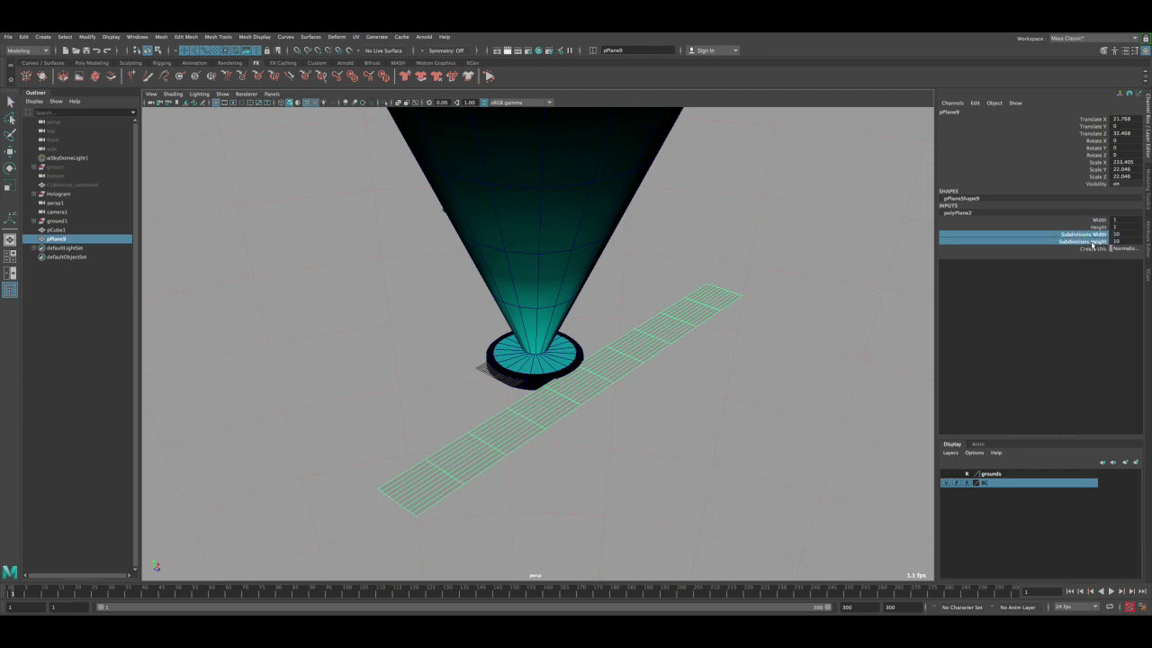
middle_click_drag(648, 351, 545, 347)
- Taper one short end of the strip by scaling its two end vertices closer together, and return to object mode
right_click_drag(625, 366, 573, 306, "alt")
left_click_drag(573, 306, 540, 295, "alt")
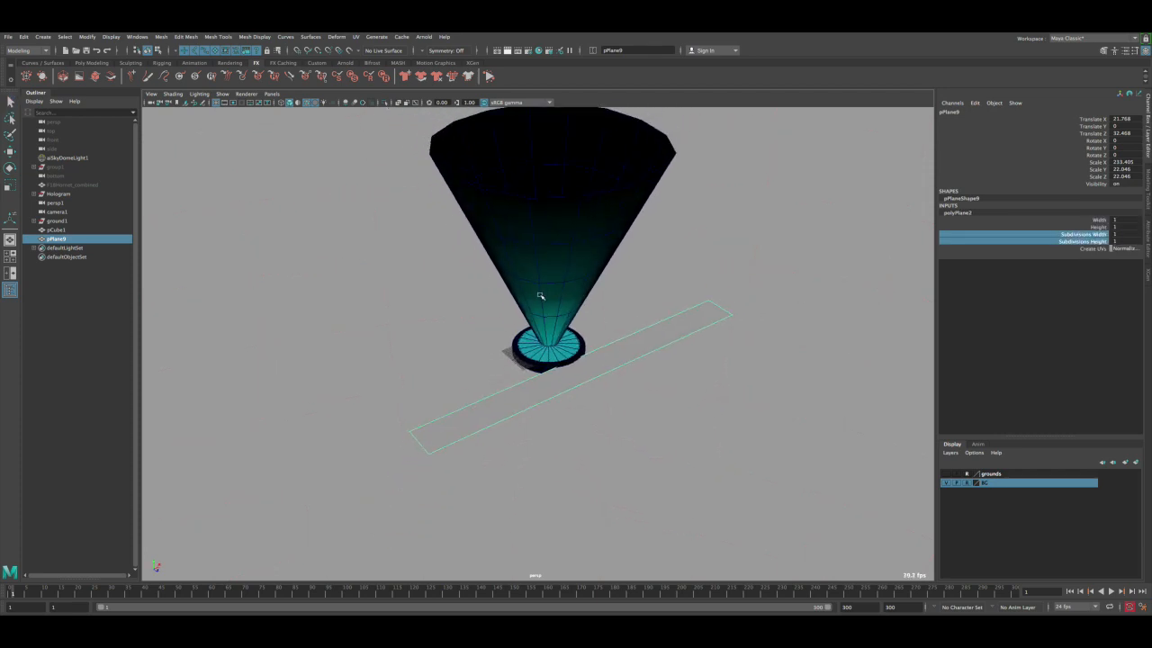
right_click_drag(540, 306, 742, 329, "alt")
right_click_drag(439, 433, 405, 396)
left_click_drag(378, 420, 451, 507)
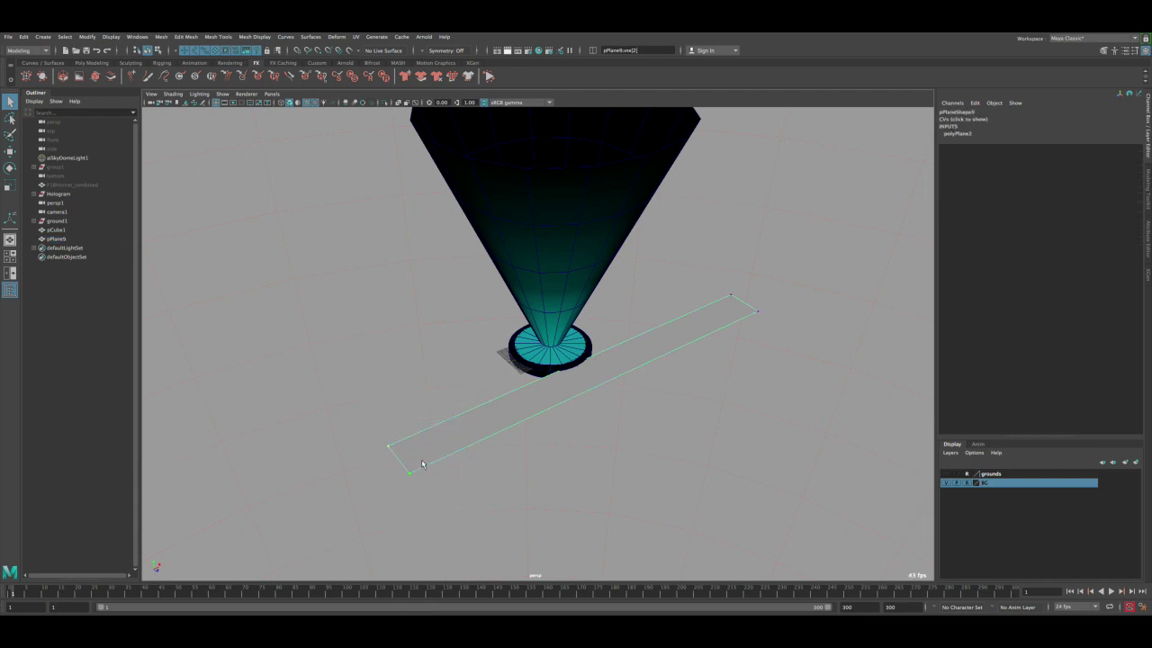
key("r")
left_click_drag(398, 461, 384, 465)
key("q")
mouse_move(649, 362)
left_mouse_down("alt")
mouse_move(588, 344)
mouse_move(630, 360)
mouse_move(637, 349)
left_mouse_up("alt")
right_click_drag(637, 350, 658, 338)
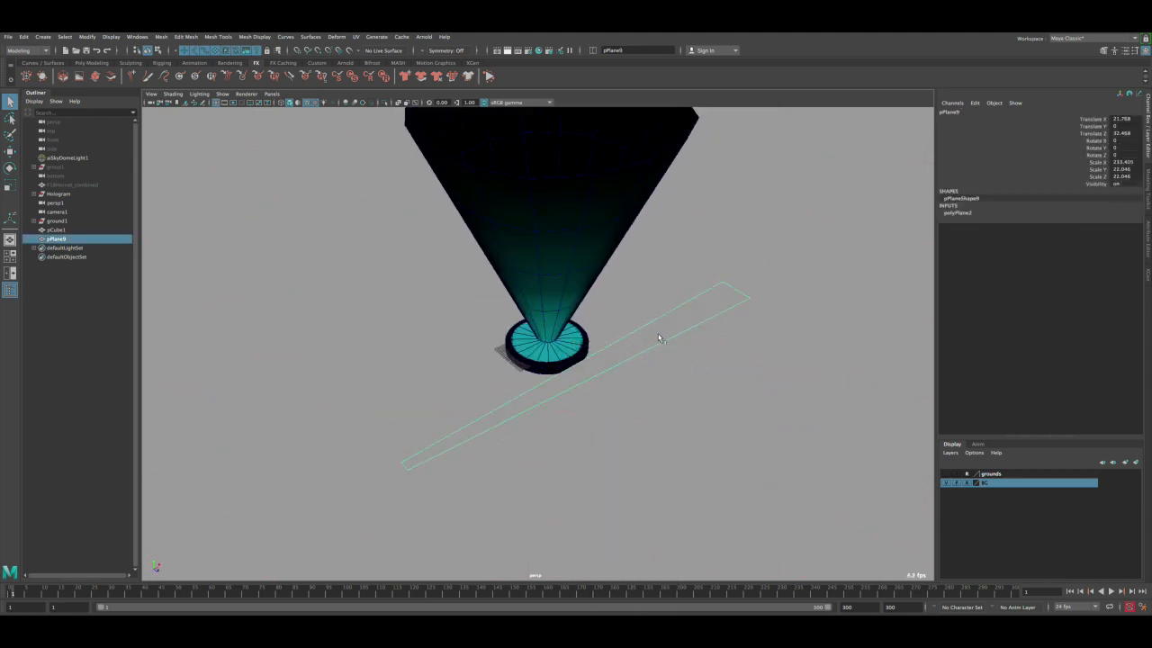
- Relocate the strip's pivot point to the middle of its narrow end
key("w")
key("d")
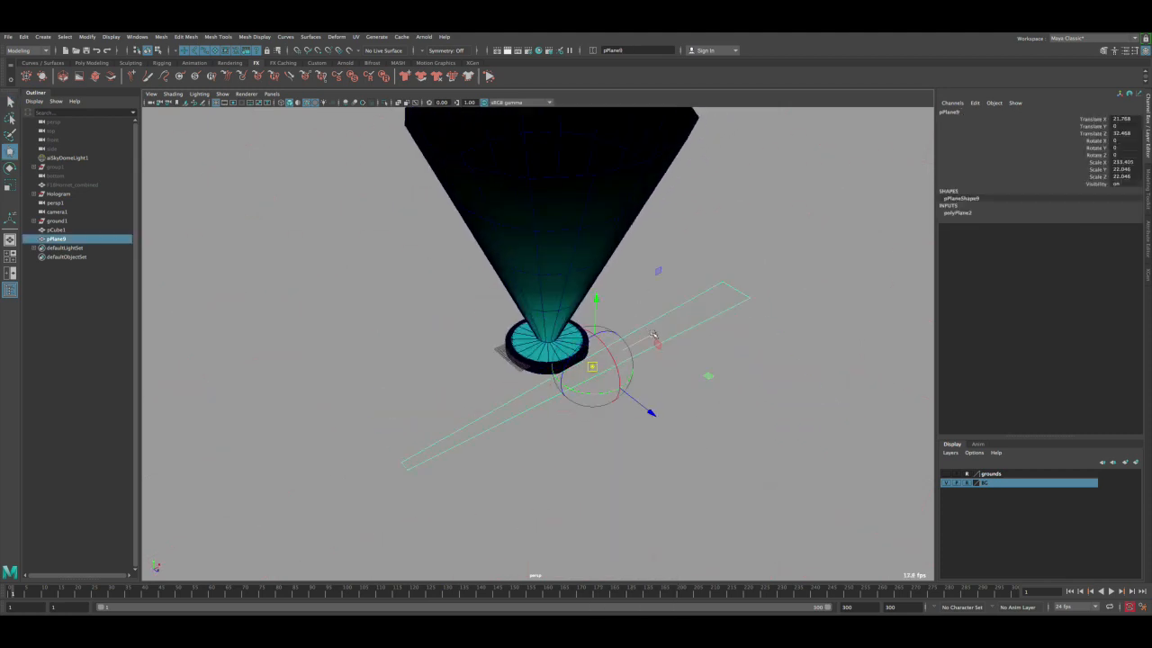
left_click_drag(653, 336, 479, 414)
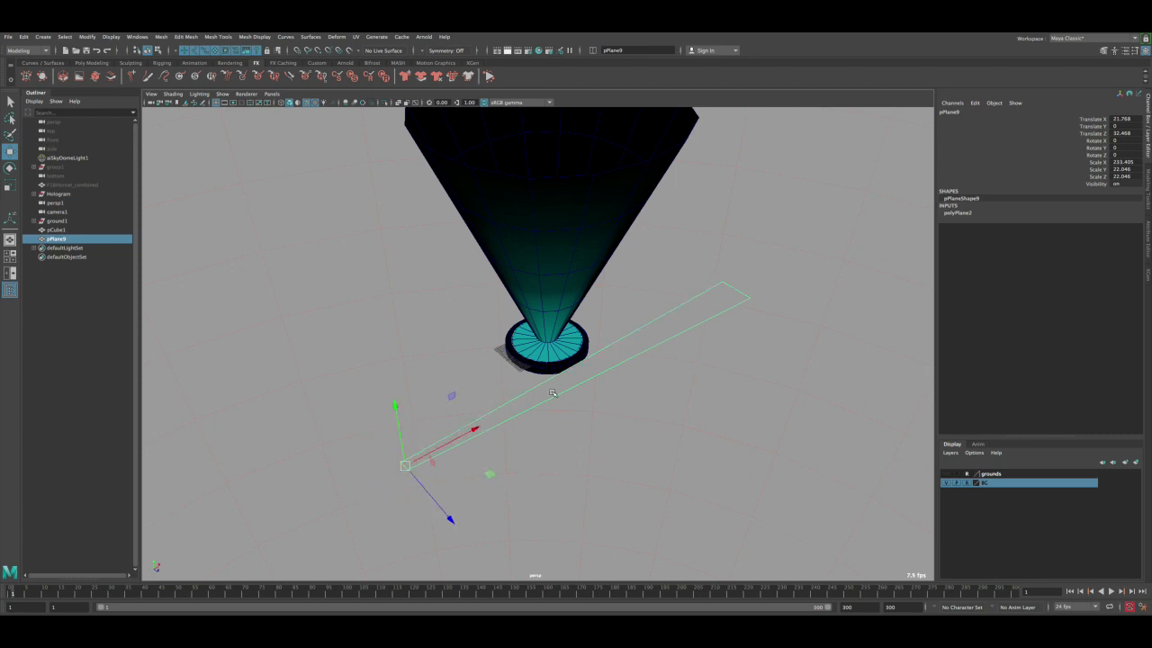
- Stand the strip upright on its narrow end with Rotate Z set to 90
key("e")
left_click_drag(542, 358, 326, 468, "alt")
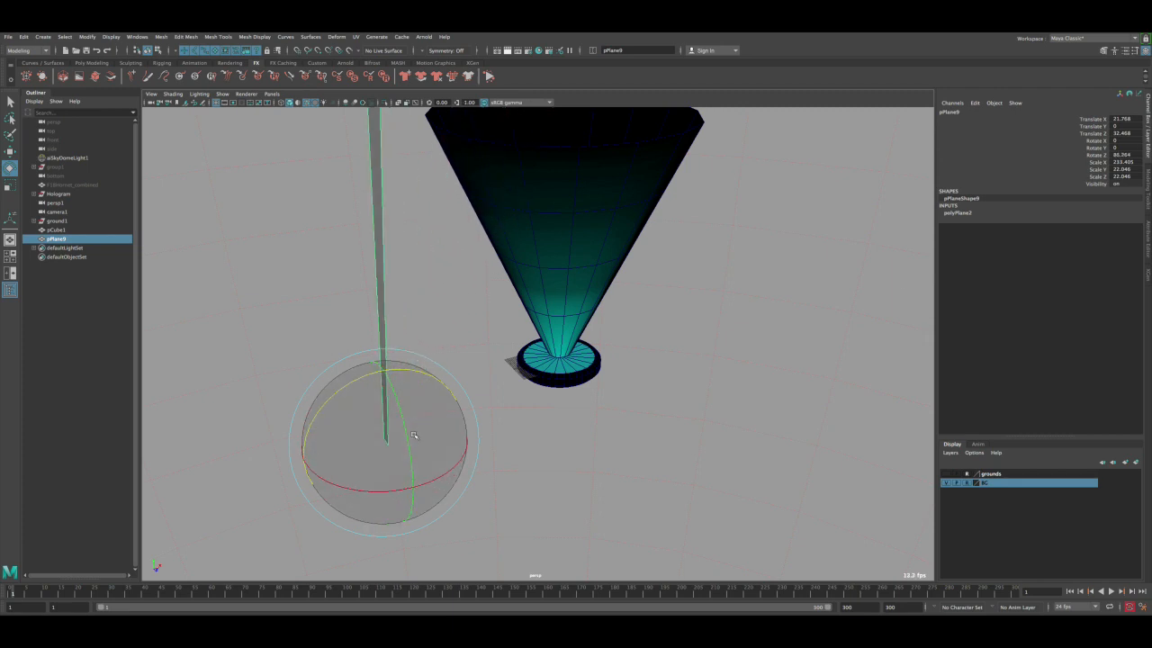
left_click(1120, 133)
left_click(1130, 154)
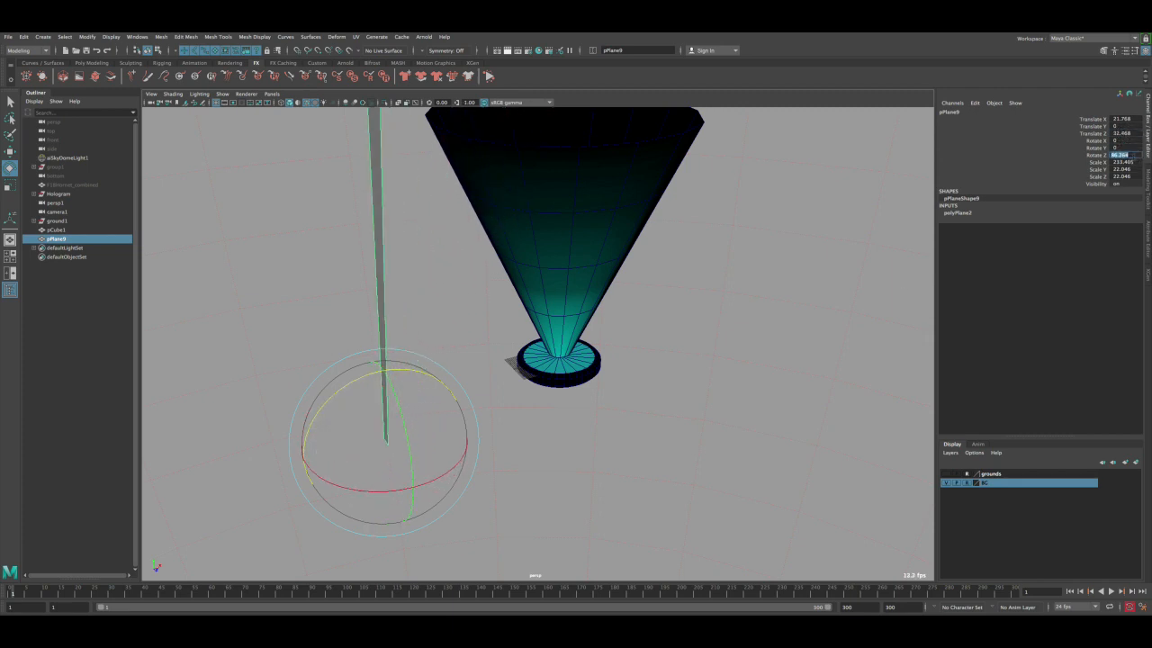
type("90")
key("Return")
- Move the upright strip clear of the cone, to about 132 in X and 87 in Z
key("w")
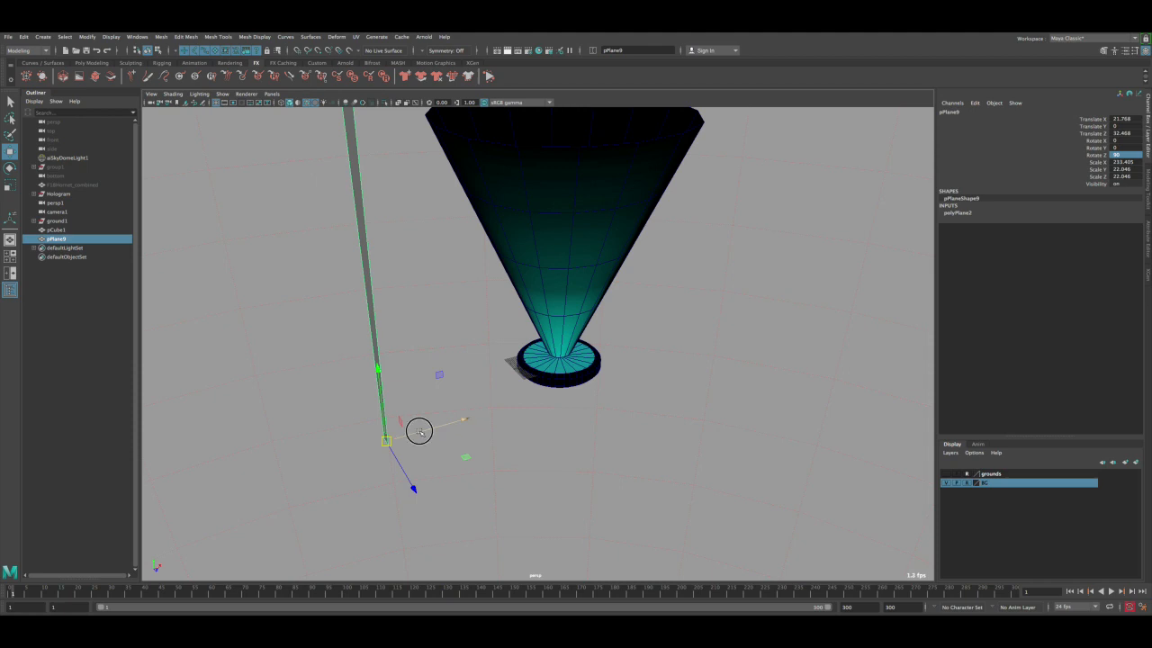
left_click_drag(419, 432, 617, 369)
scroll(618, 369, "up", 3)
middle_click_drag(658, 378, 531, 470, "alt")
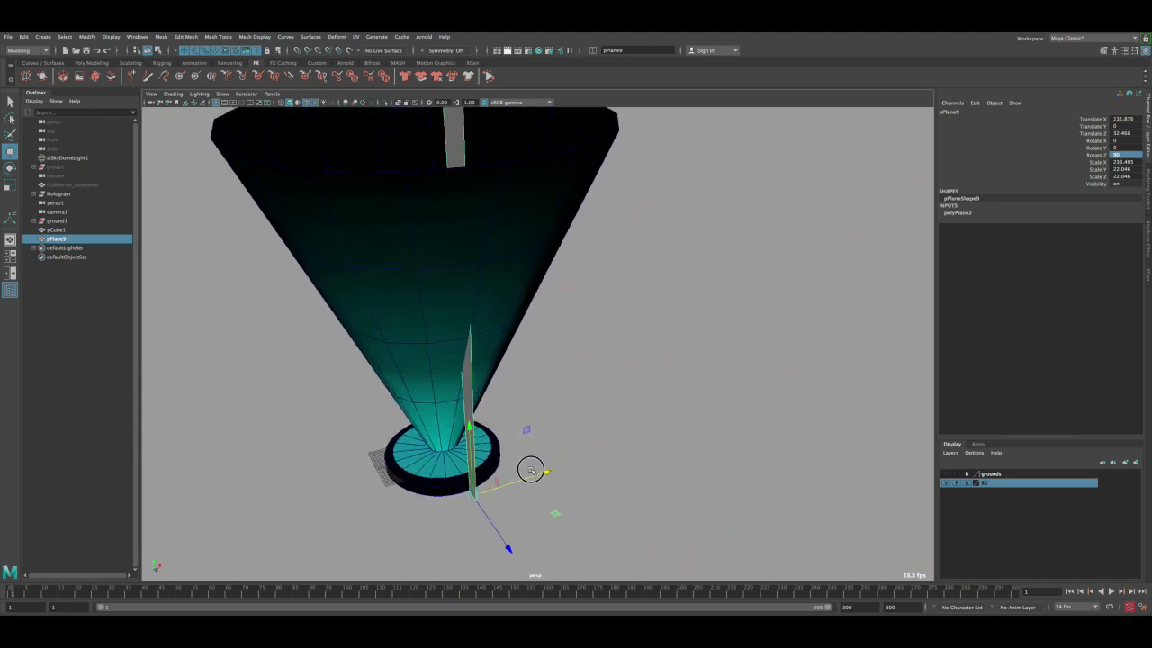
left_click_drag(531, 469, 630, 405, "alt")
scroll(516, 402, "down", 3)
left_click_drag(569, 481, 727, 496)
scroll(643, 336, "down", 3)
middle_click_drag(643, 337, 590, 397, "alt")
key("q")
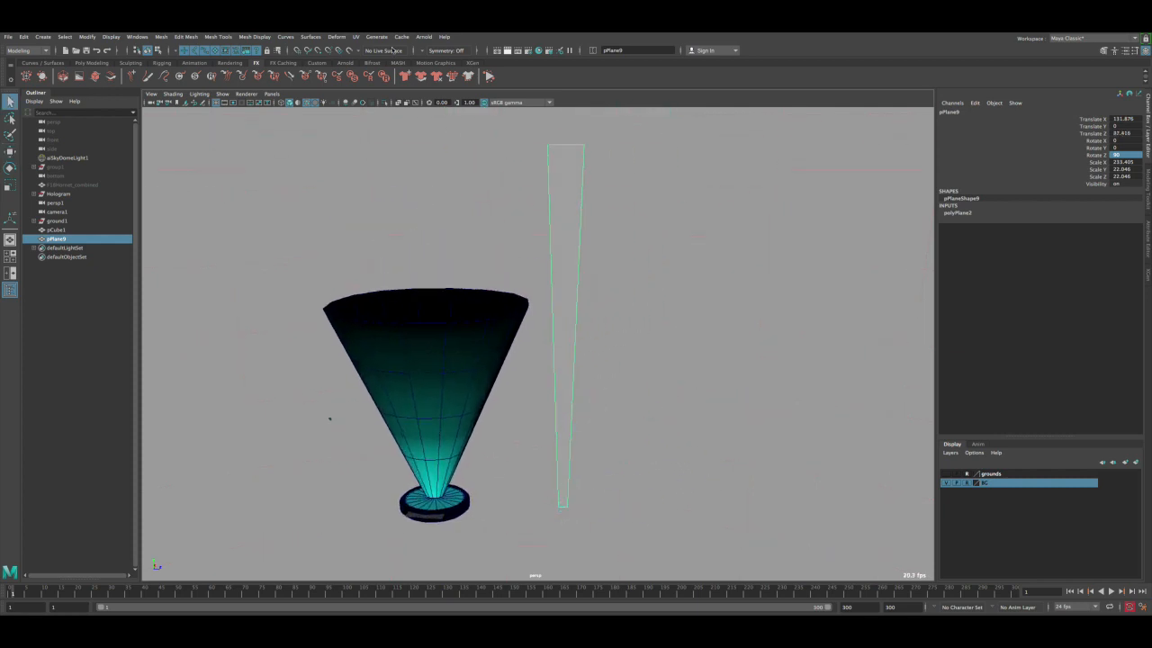
- Open the UV Editor for the strip and close the UV Toolkit
left_click(357, 37)
left_click(371, 53)
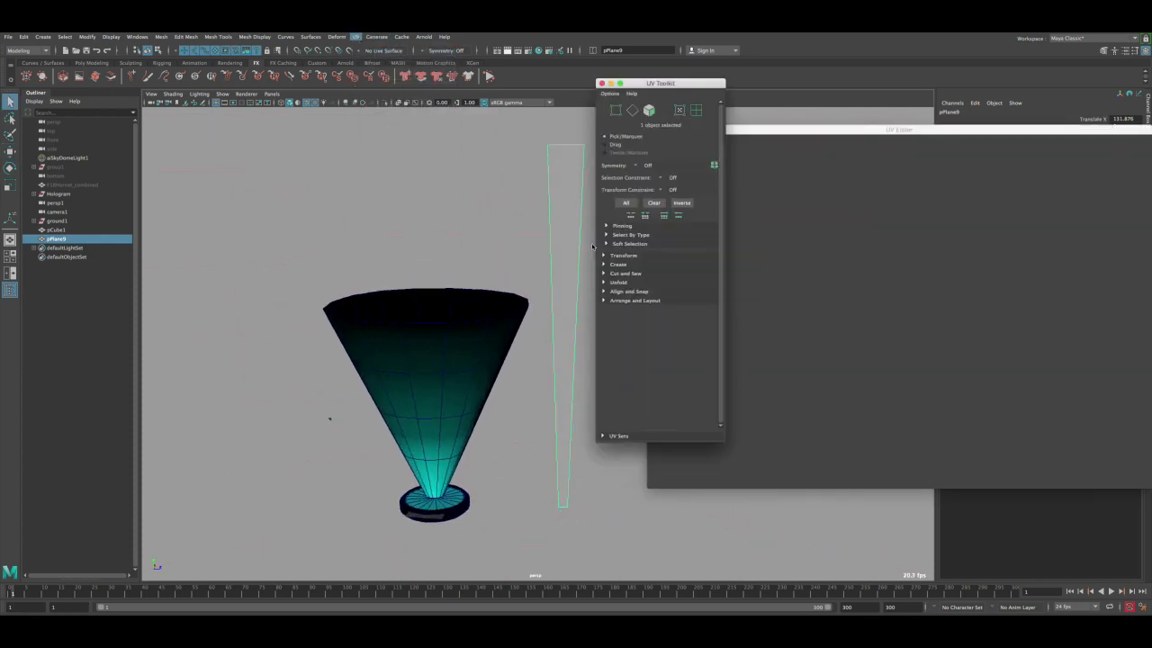
left_click(602, 83)
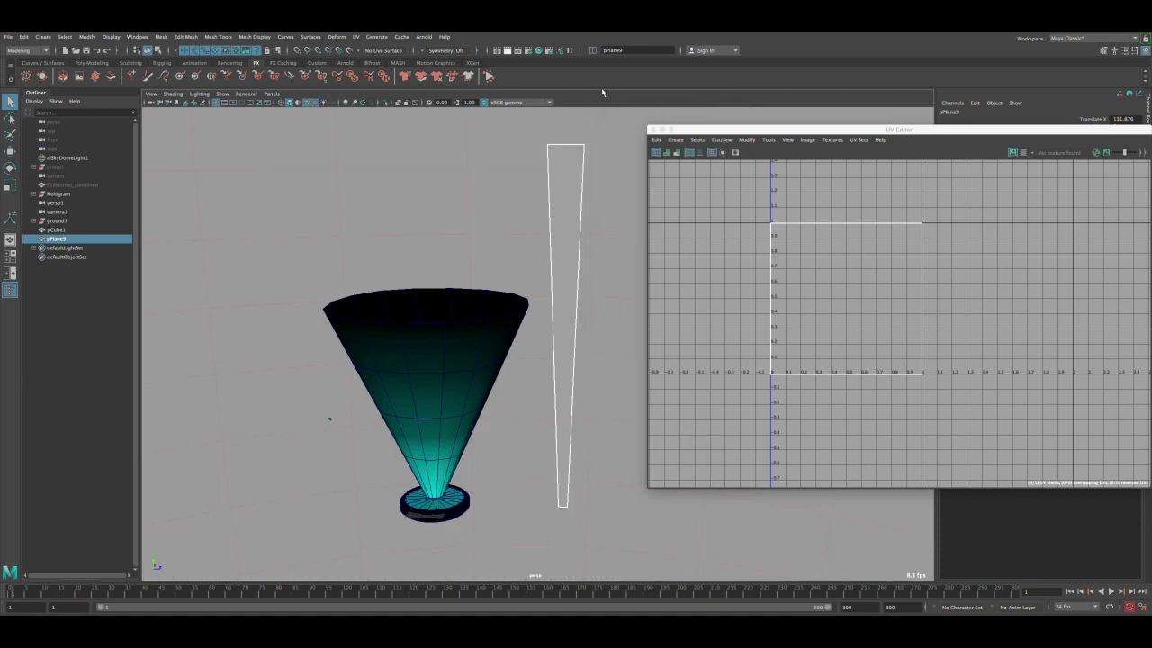
- Try a planar UV projection of the strip from the Z axis, fitted to its bounding box
left_click(356, 37)
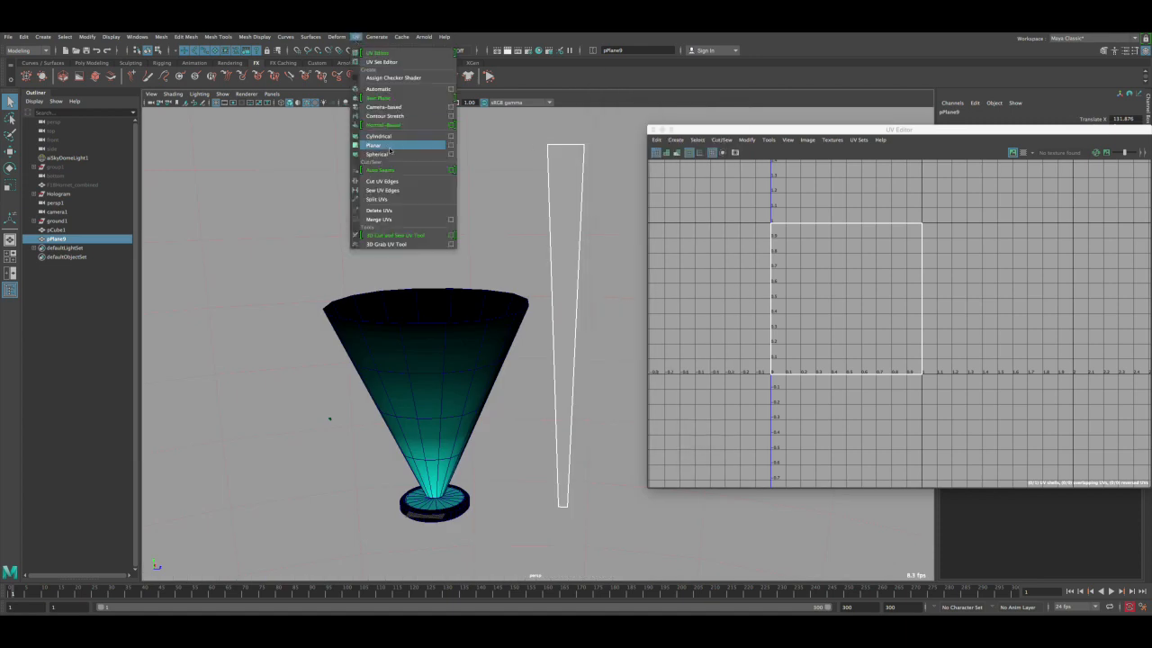
left_click(451, 145)
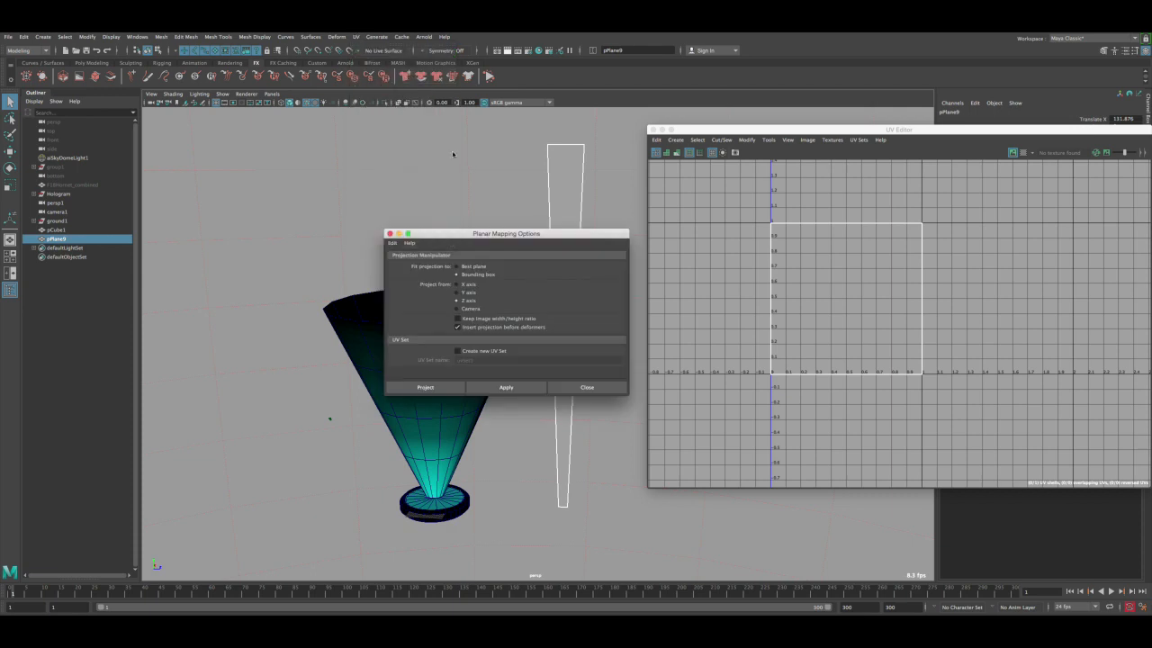
left_click(440, 385)
right_click_drag(868, 330, 740, 240, "alt")
right_click_drag(311, 510, 285, 541, "alt")
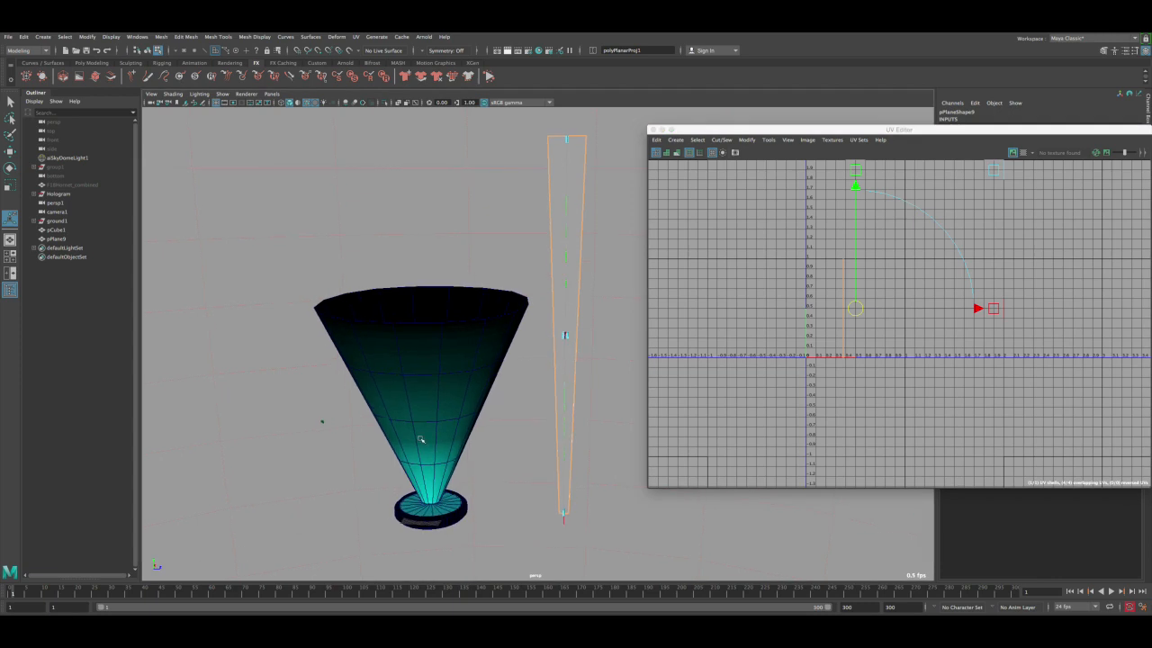
right_click_drag(558, 270, 607, 230)
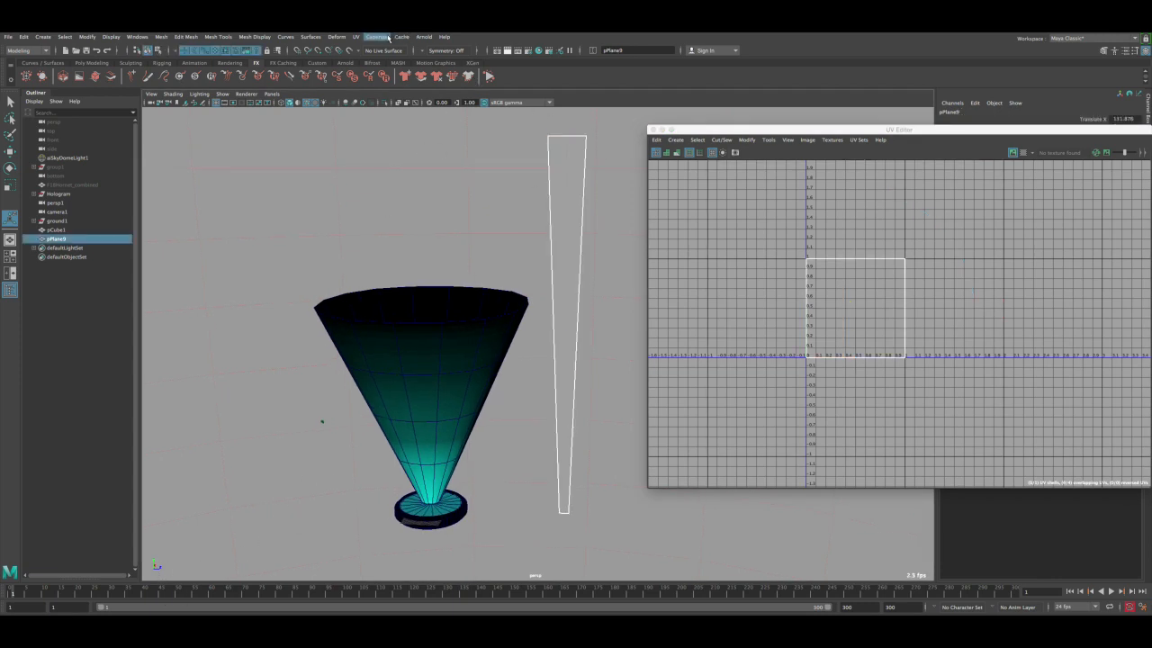
- Planar-map the strip so its UVs form an upright trapezoid matching the taper, and close the UV Editor with the strip selected as an object
left_click(356, 36)
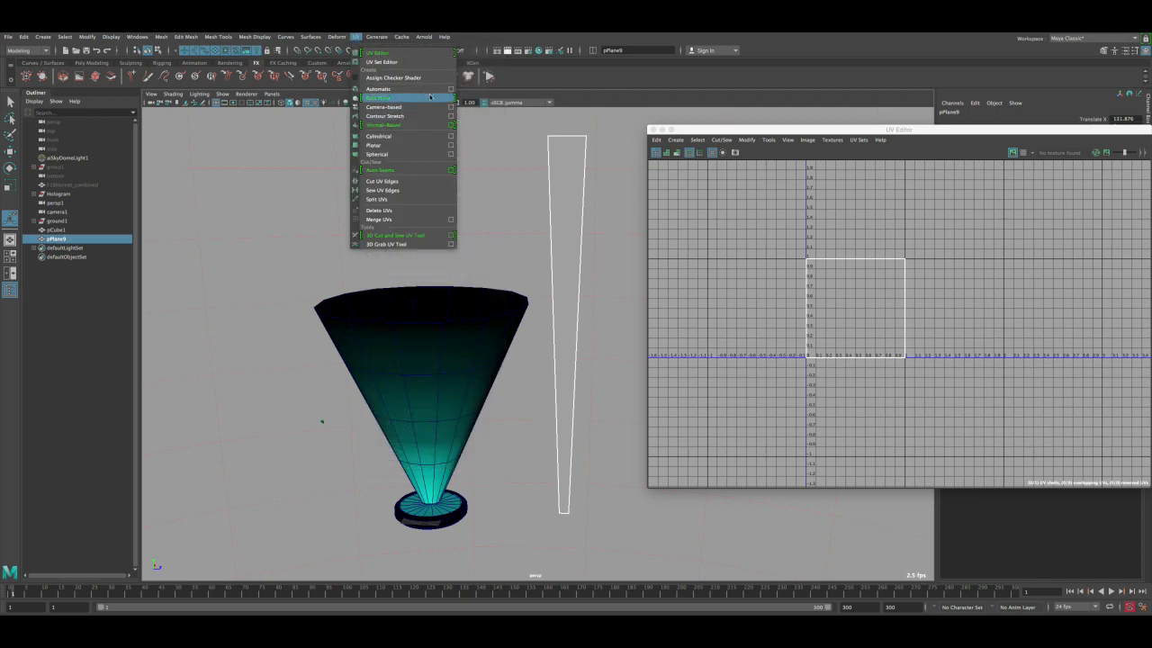
left_click(450, 145)
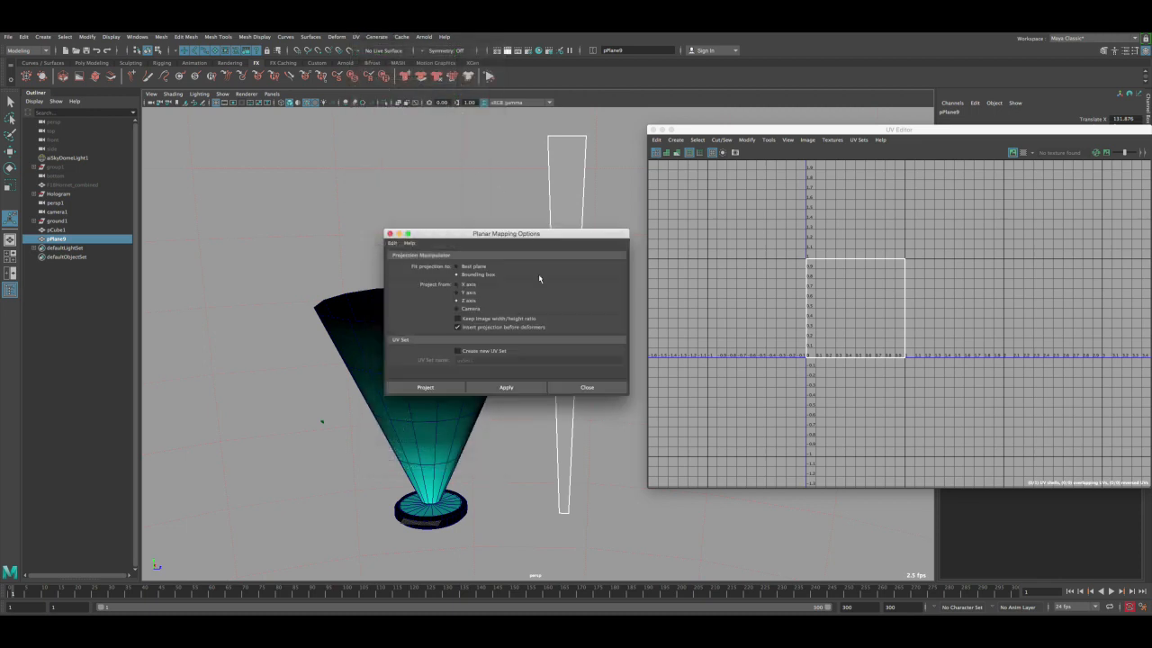
left_click(419, 387)
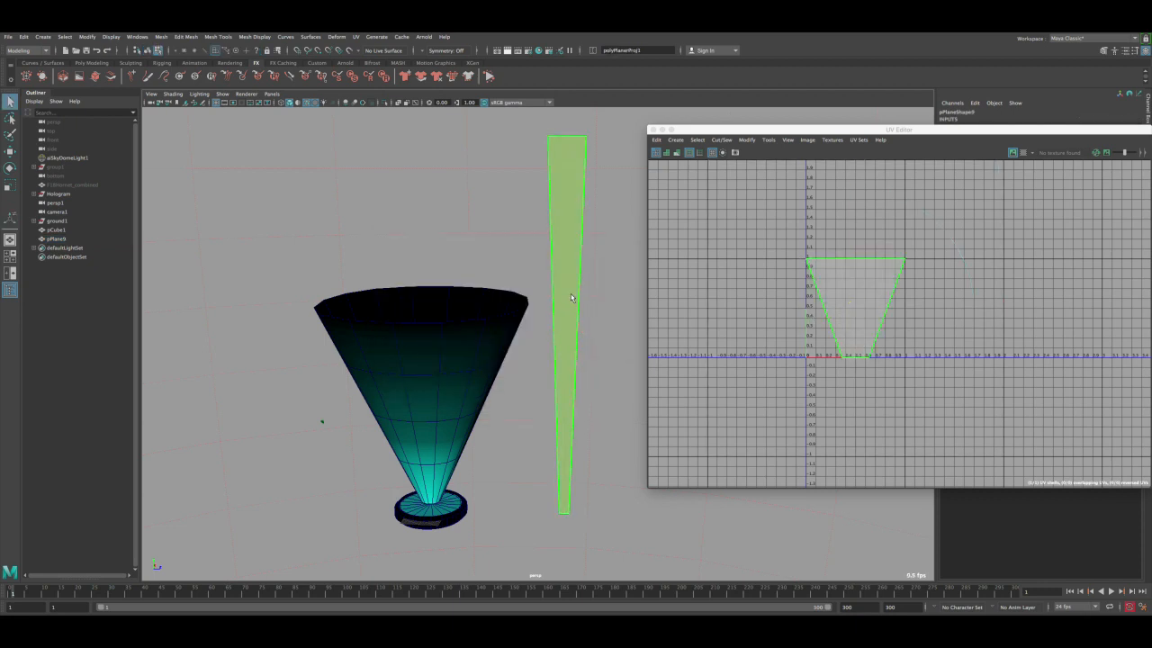
right_click_drag(569, 286, 582, 286)
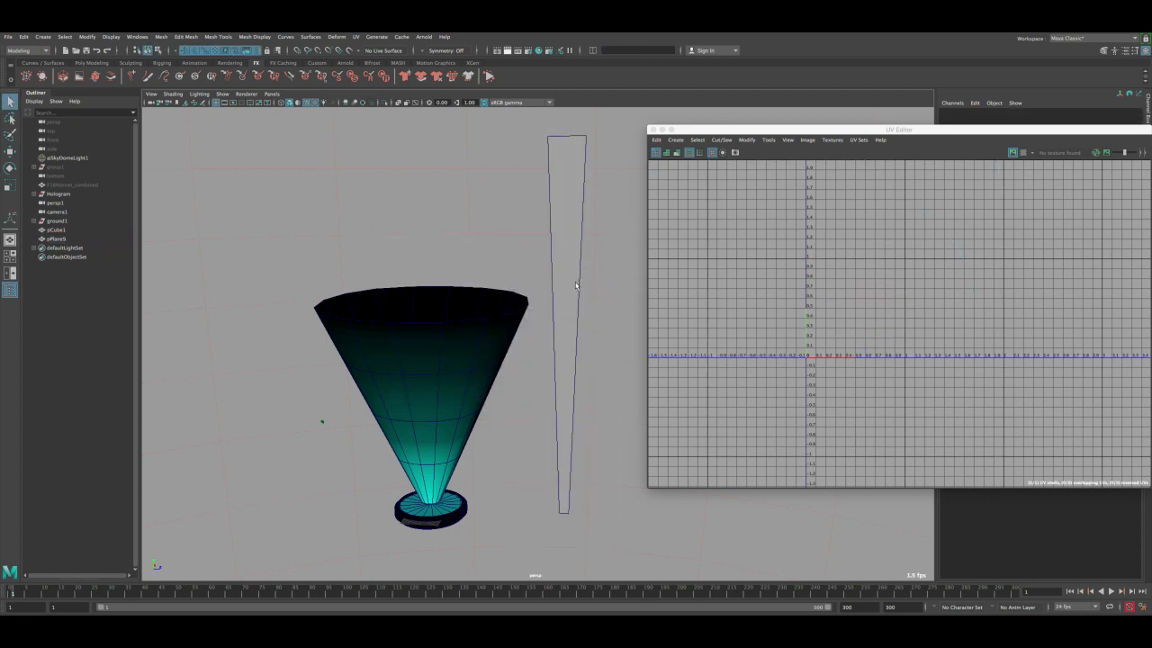
left_click(576, 285)
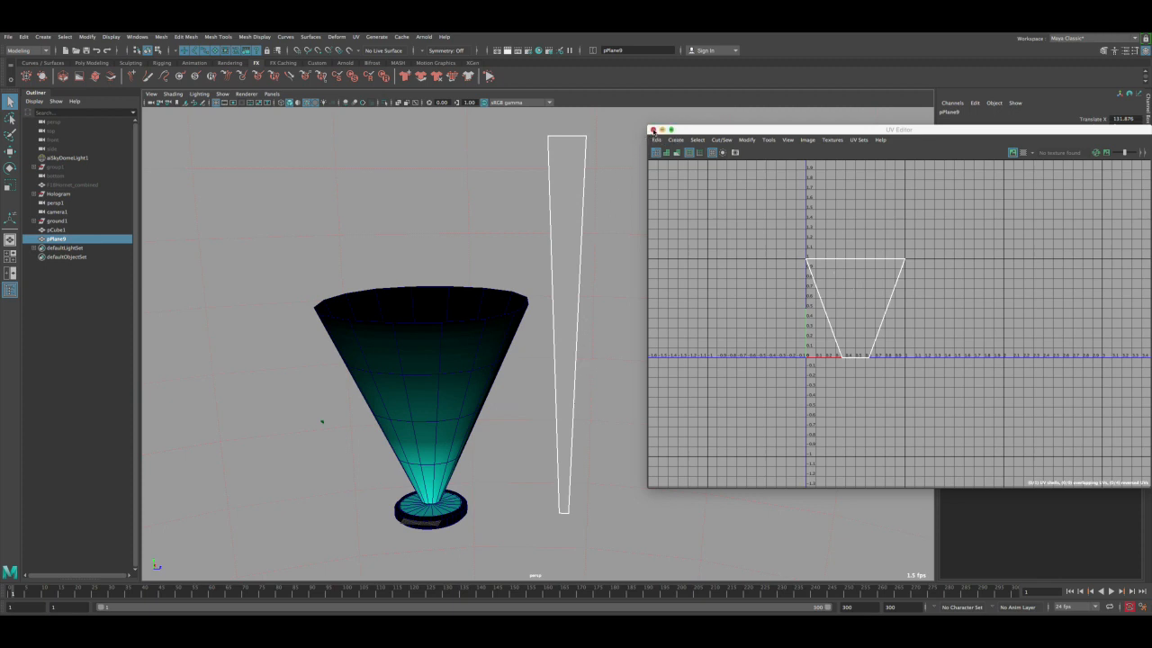
left_click(653, 130)
- Slide the strip closer to the cone along Z, to about 56
middle_click_drag(562, 391, 547, 300, "alt")
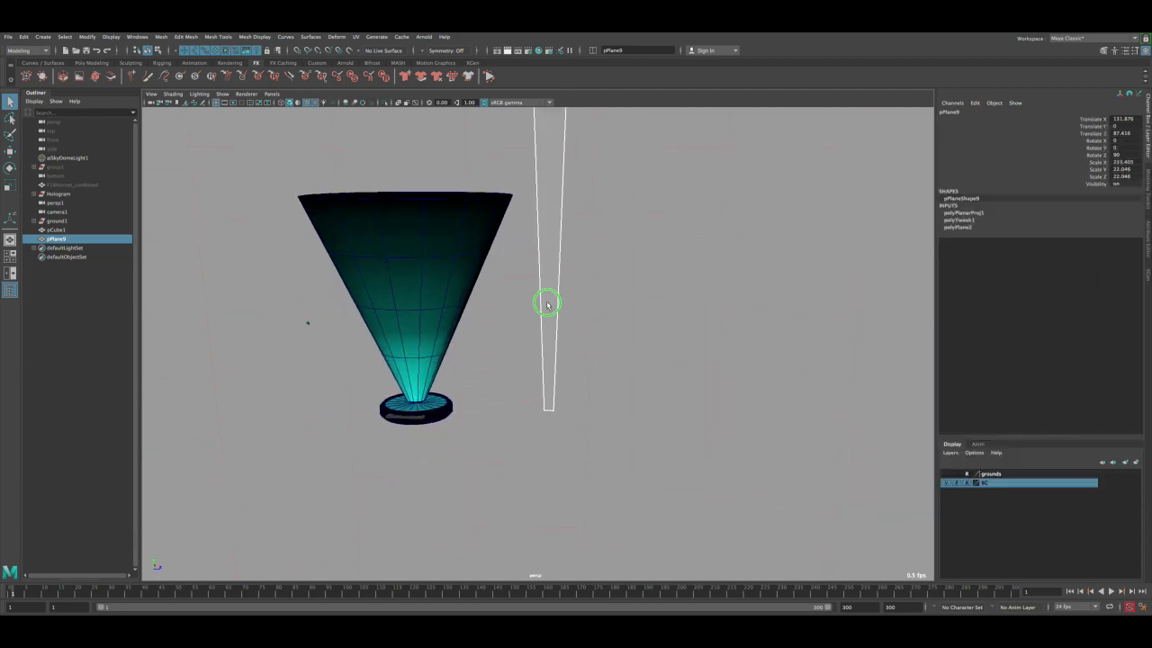
scroll(548, 300, "up", 1)
key("w")
left_click_drag(583, 419, 532, 418)
middle_click_drag(538, 369, 540, 430, "alt")
right_click_drag(540, 430, 492, 304, "alt")
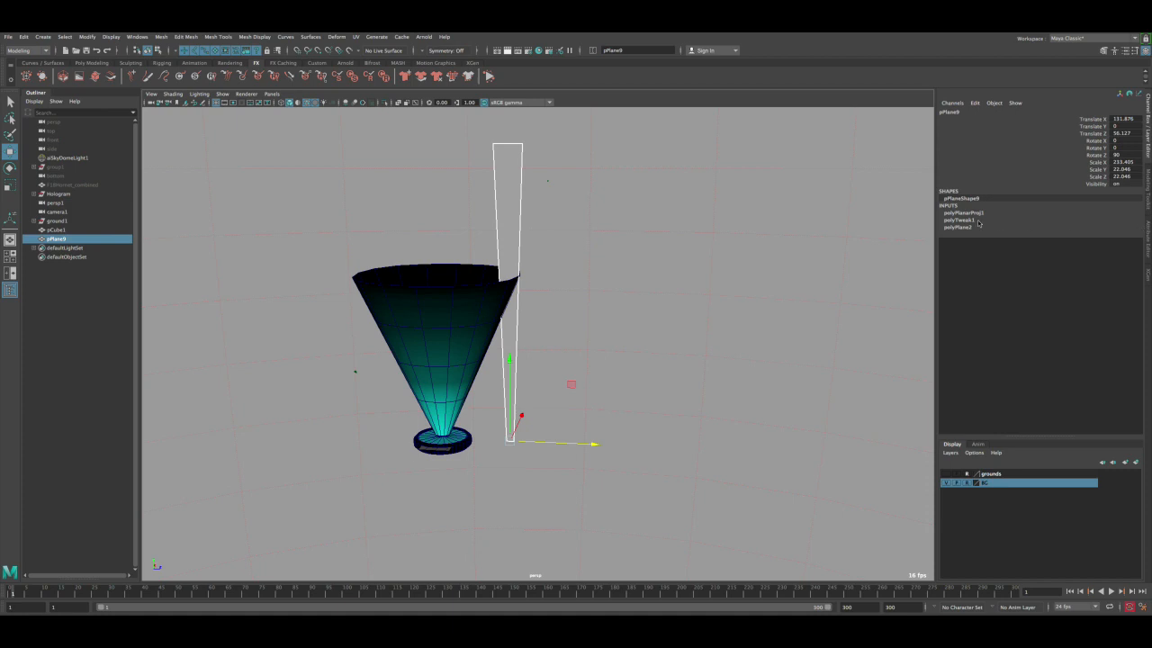
- Delete the strip's construction history
left_click(23, 37)
mouse_move(54, 143)
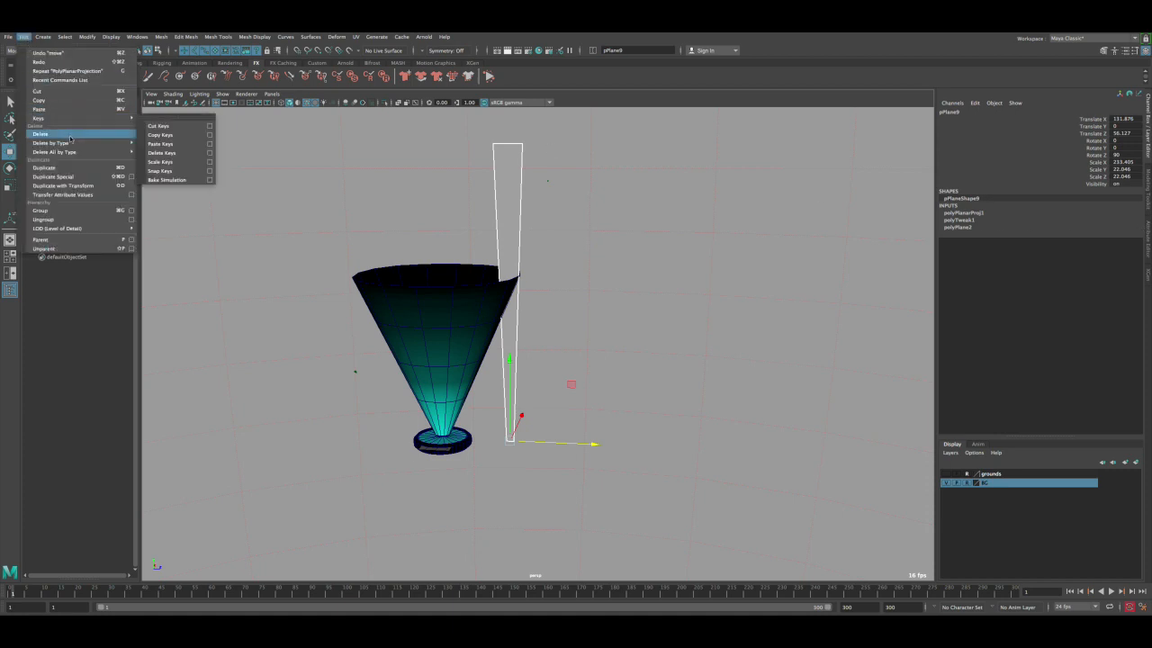
scroll(468, 296, "up", 3)
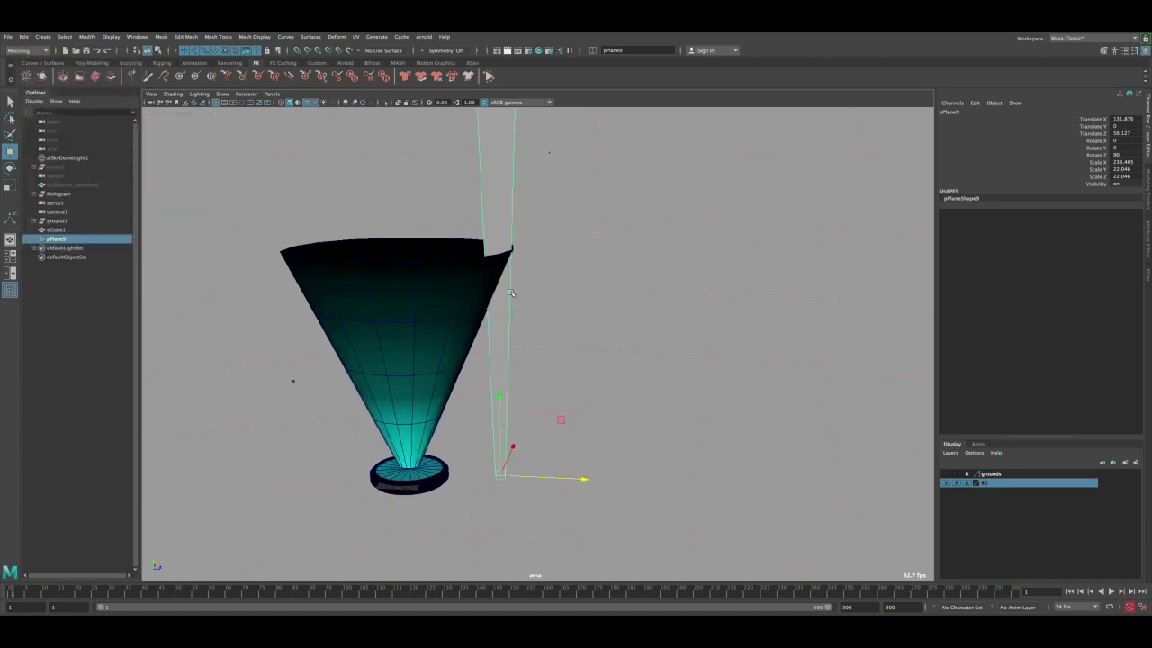
- Shorten the strip to an X scale of about 136 and slide it along Z to about 9.5, over the round base
key("r")
left_click_drag(496, 390, 506, 431)
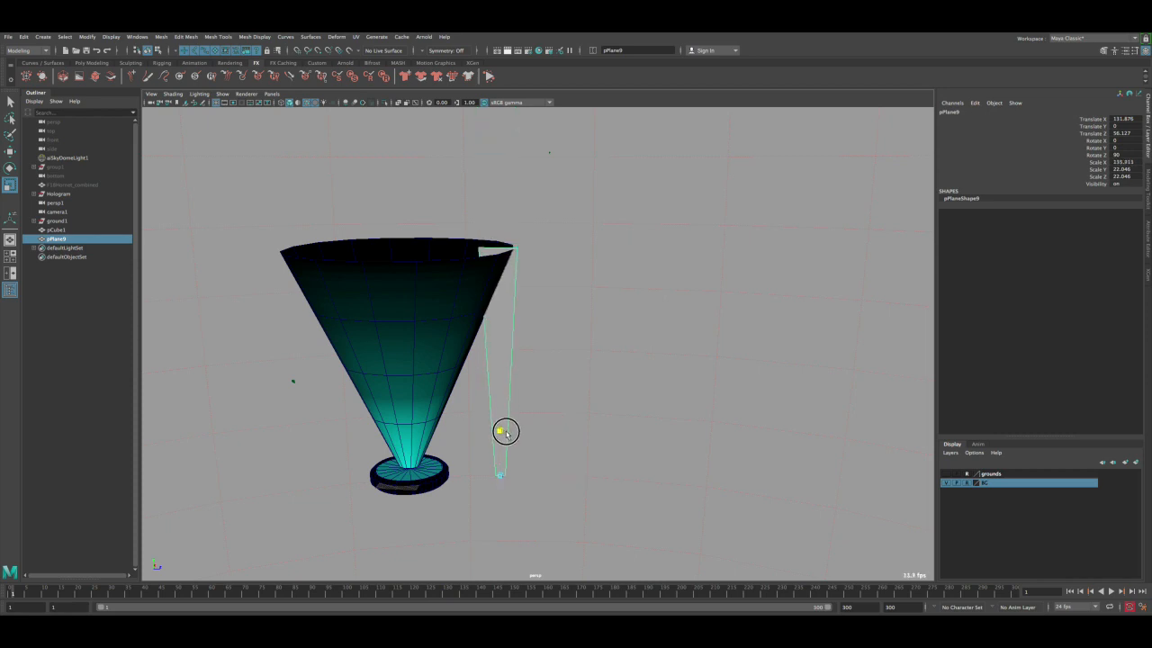
key("w")
left_click_drag(543, 477, 465, 478)
left_click_drag(465, 475, 495, 396, "alt")
right_click_drag(495, 396, 553, 396, "alt")
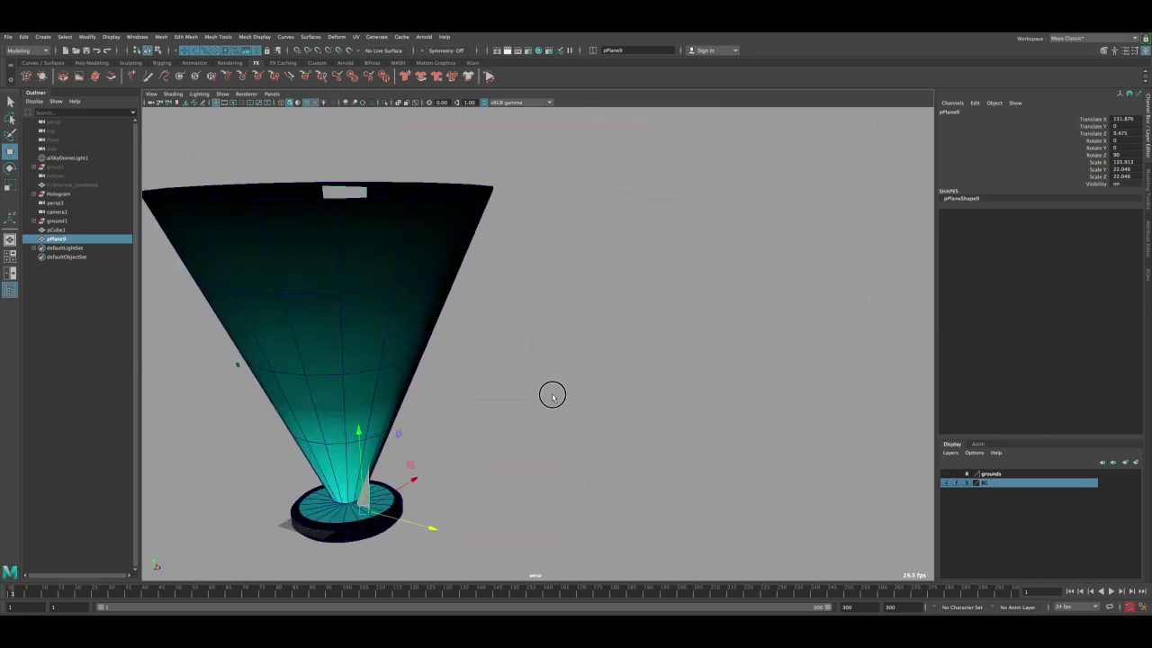
- Tilt the strip to about -30.7 in Rotate Y along the cone's side and move its narrow end to about 132.3, 2.5, 7.4
middle_click_drag(553, 396, 620, 279, "alt")
right_click_drag(535, 334, 584, 359, "alt")
left_click_drag(585, 359, 492, 417, "alt")
left_click_drag(492, 416, 534, 398, "alt")
key("e")
mouse_move(460, 486)
left_mouse_down()
mouse_move(459, 467)
mouse_move(459, 502)
left_mouse_up()
key("w")
left_click_drag(389, 454, 270, 396)
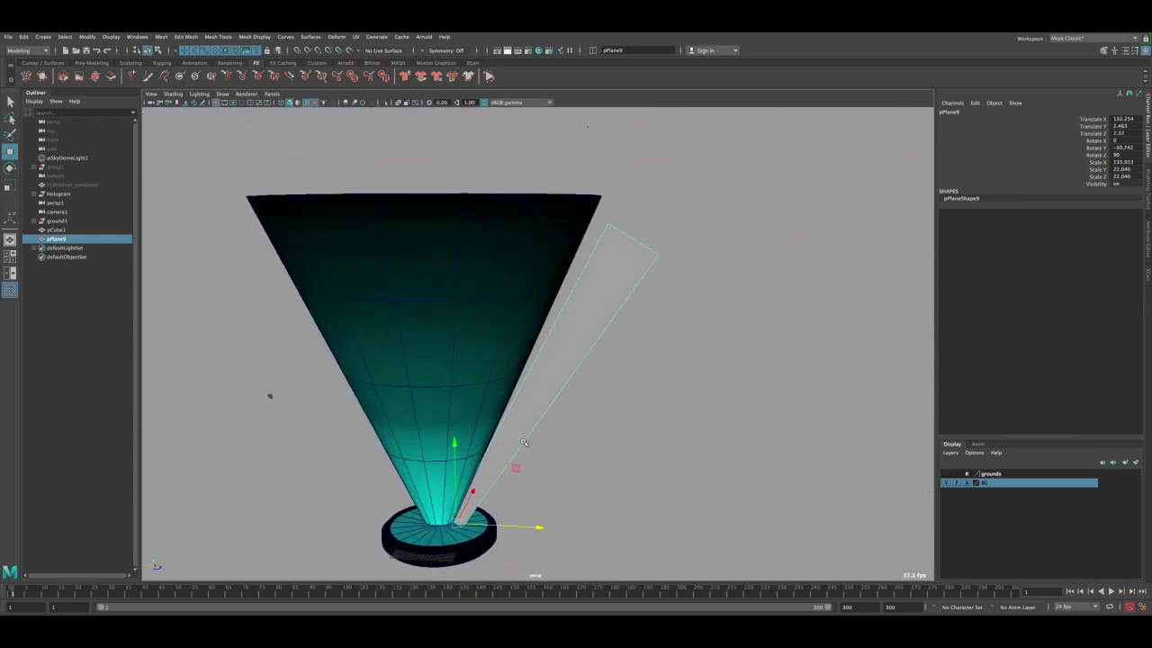
- Lengthen the strip to an X scale of about 146 and adjust its Y rotation to about -28.5
key("r")
left_click_drag(497, 460, 513, 432)
key("e")
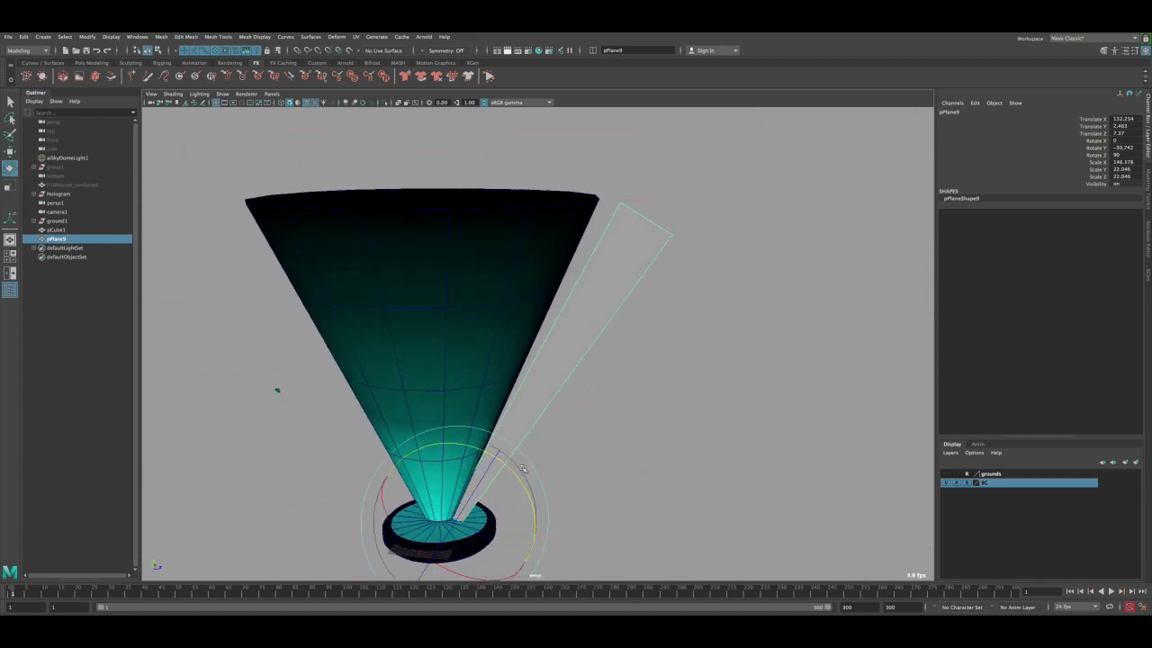
left_click_drag(519, 471, 483, 314)
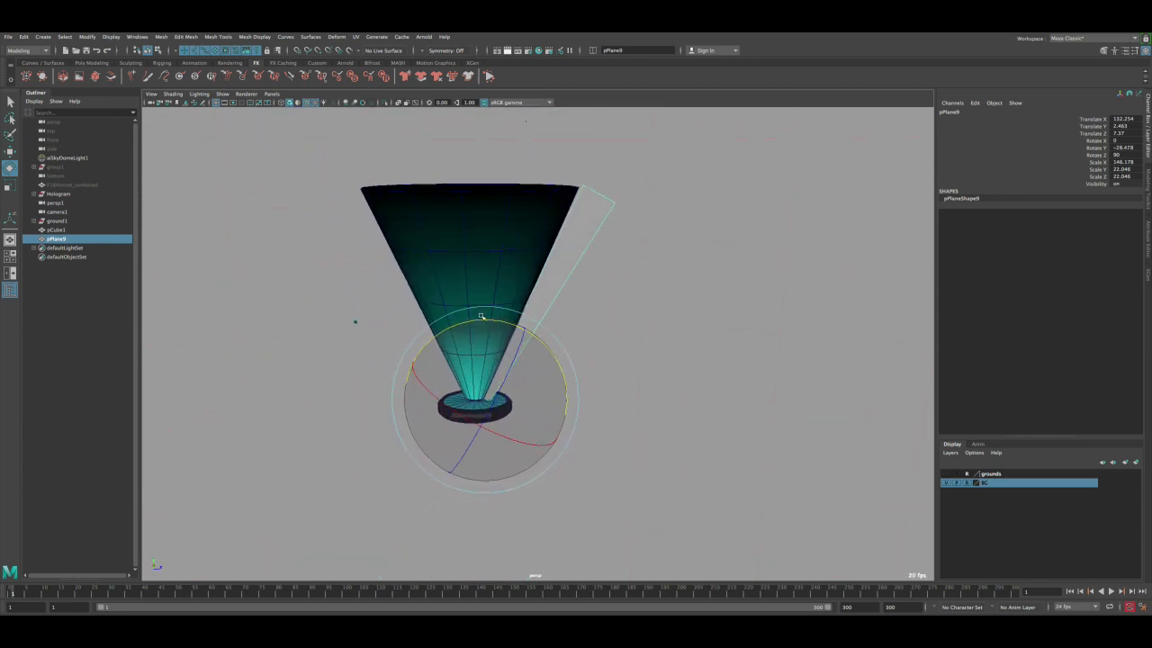
key("w")
left_click_drag(520, 367, 531, 376, "alt")
right_click_drag(532, 376, 568, 422, "alt")
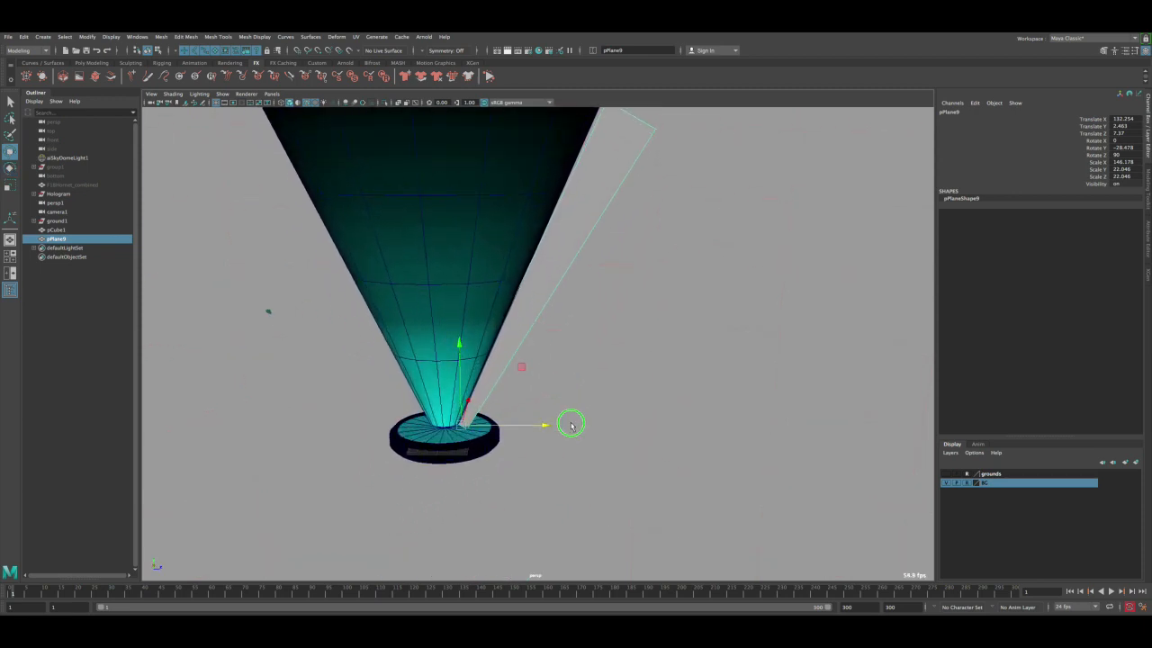
middle_click_drag(553, 400, 486, 456, "alt")
right_click_drag(487, 455, 460, 380, "alt")
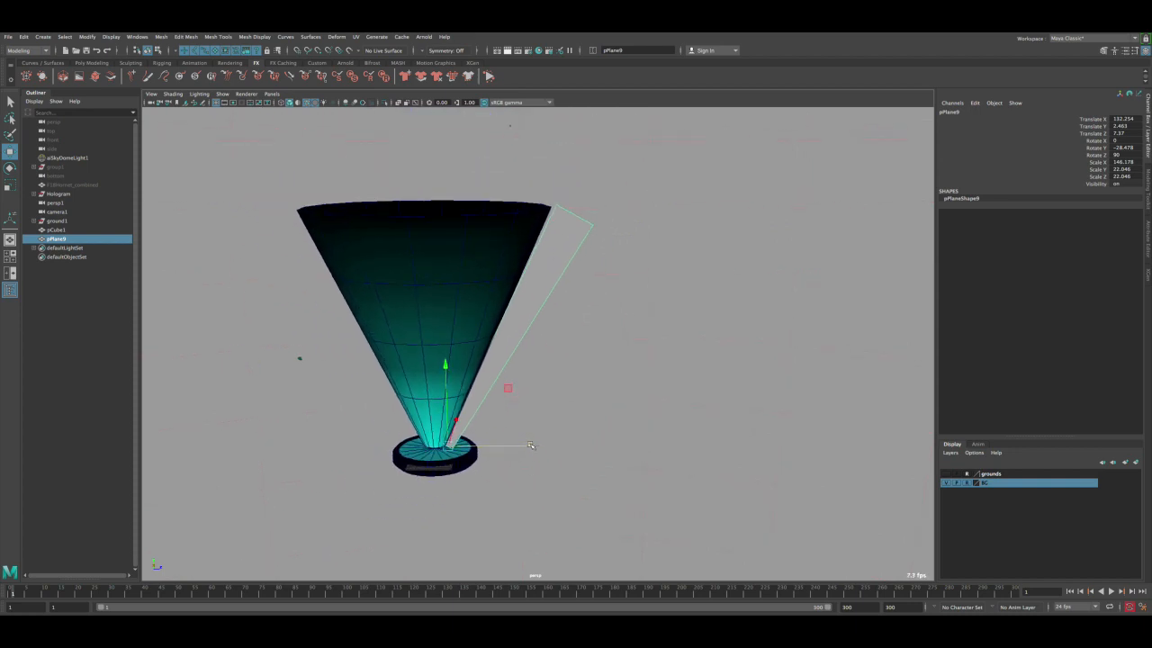
key("q")
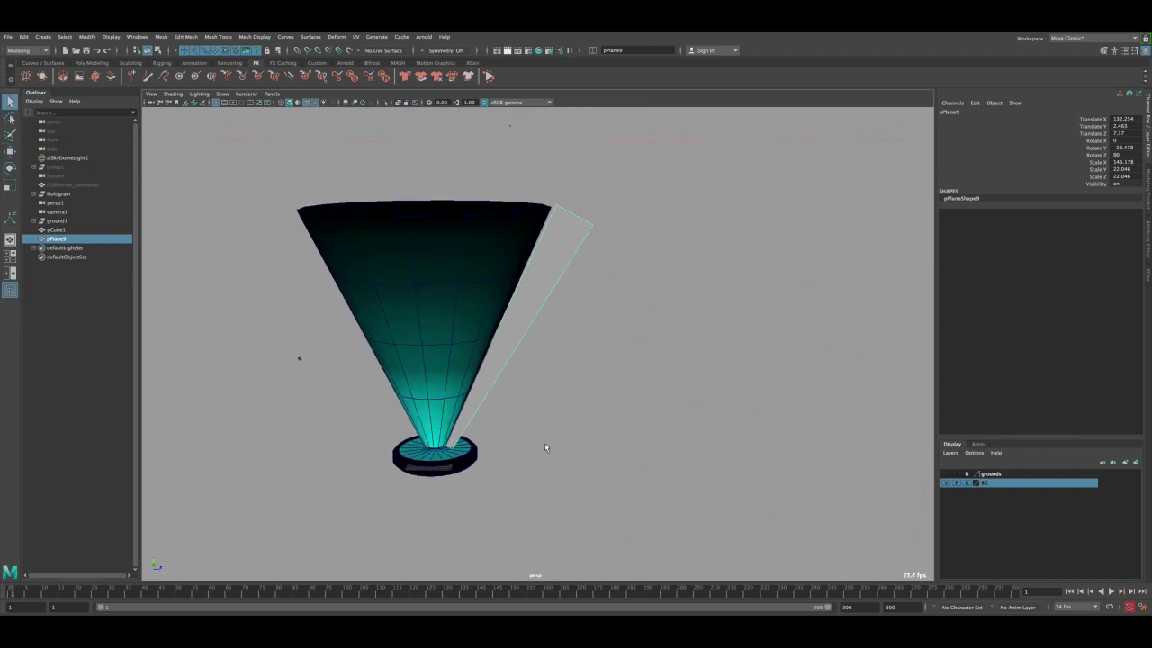
key("w")
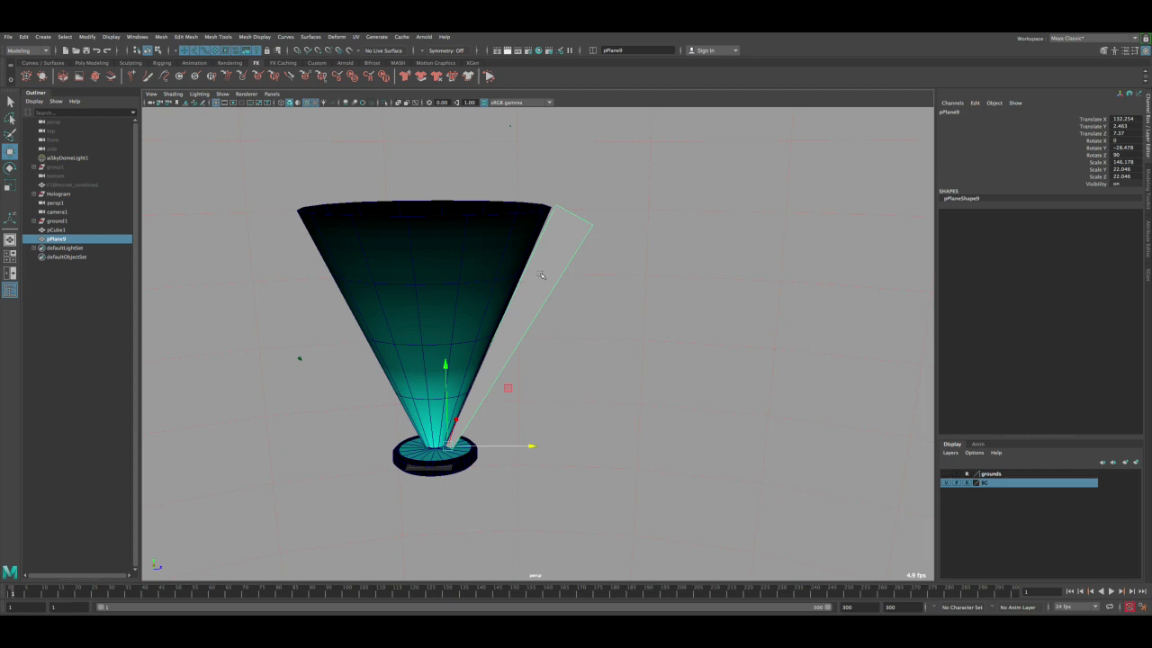
key("q")
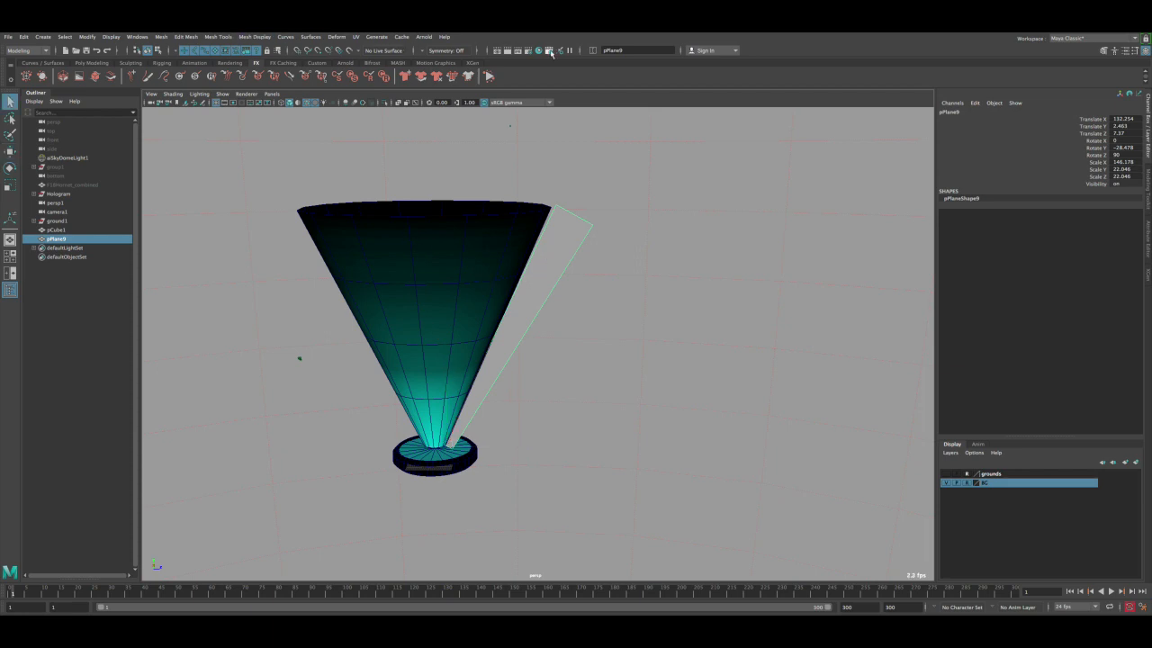
- Duplicate the hologram material together with its shading network in the Hypershade
left_click(539, 51)
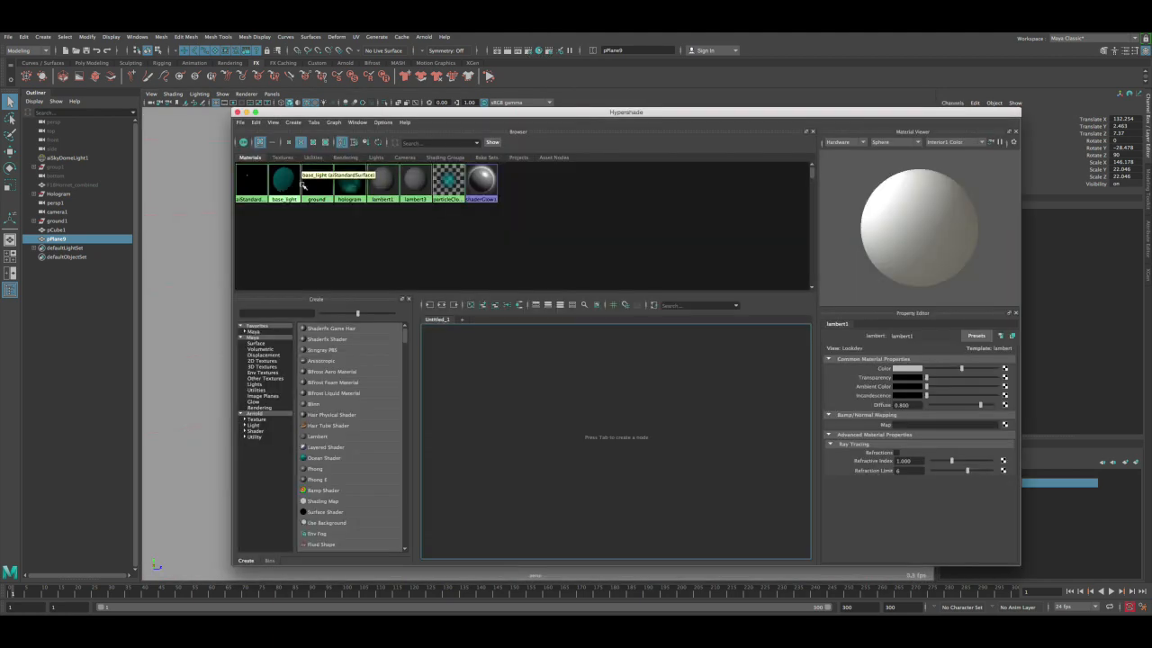
left_click(354, 193)
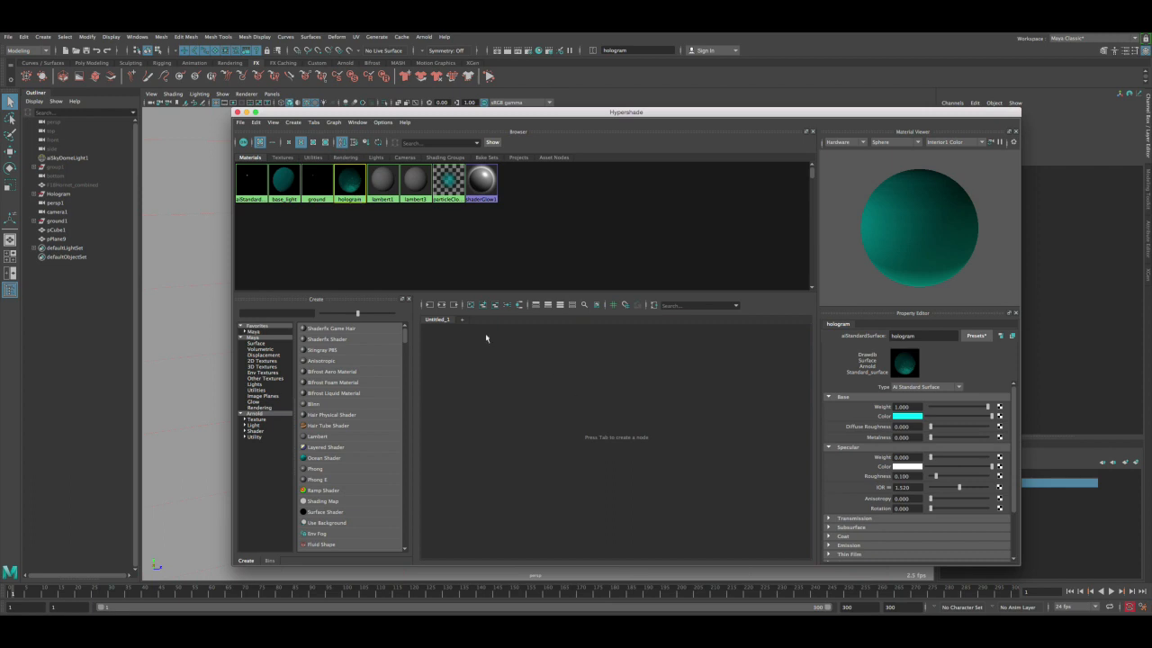
left_click(256, 122)
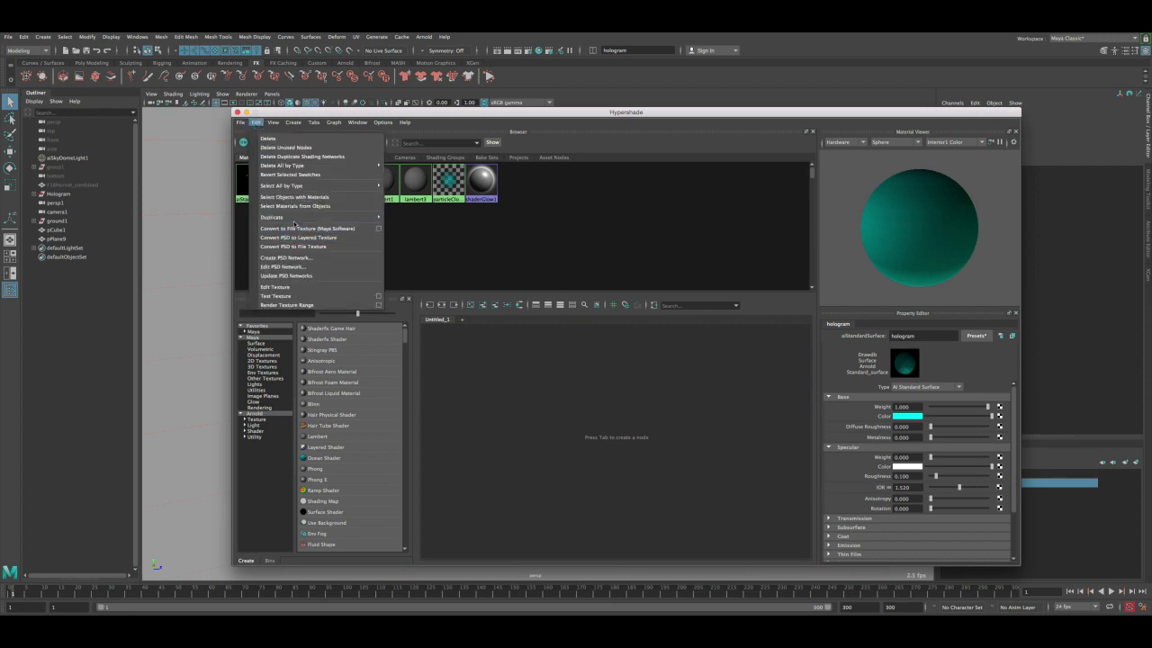
mouse_move(297, 217)
left_click(423, 218)
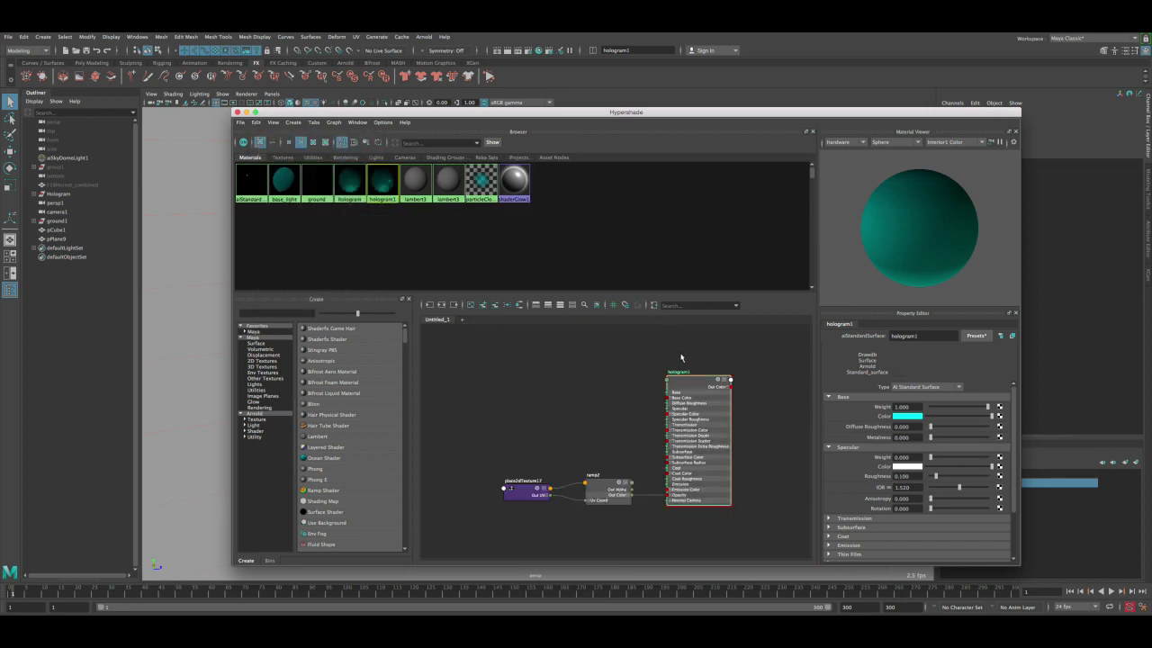
- Assign the duplicated material hologram1 to the strip beside the cone
left_click_drag(560, 111, 923, 114)
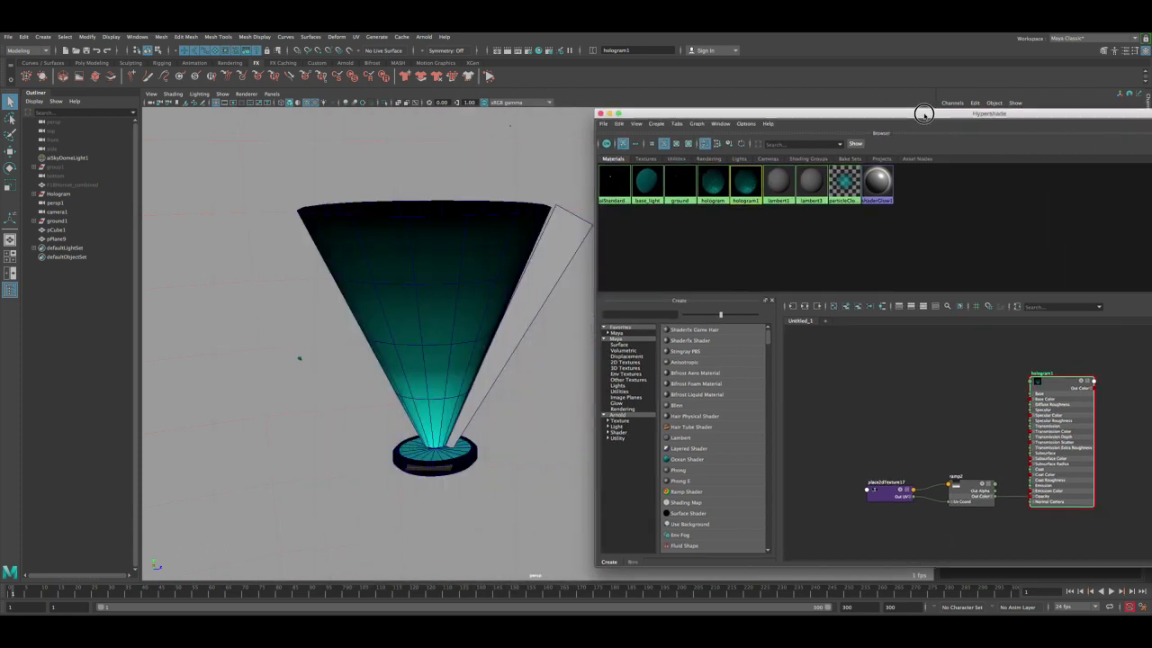
left_click(553, 269)
left_click_drag(708, 117, 474, 111)
right_click_drag(823, 378, 816, 341)
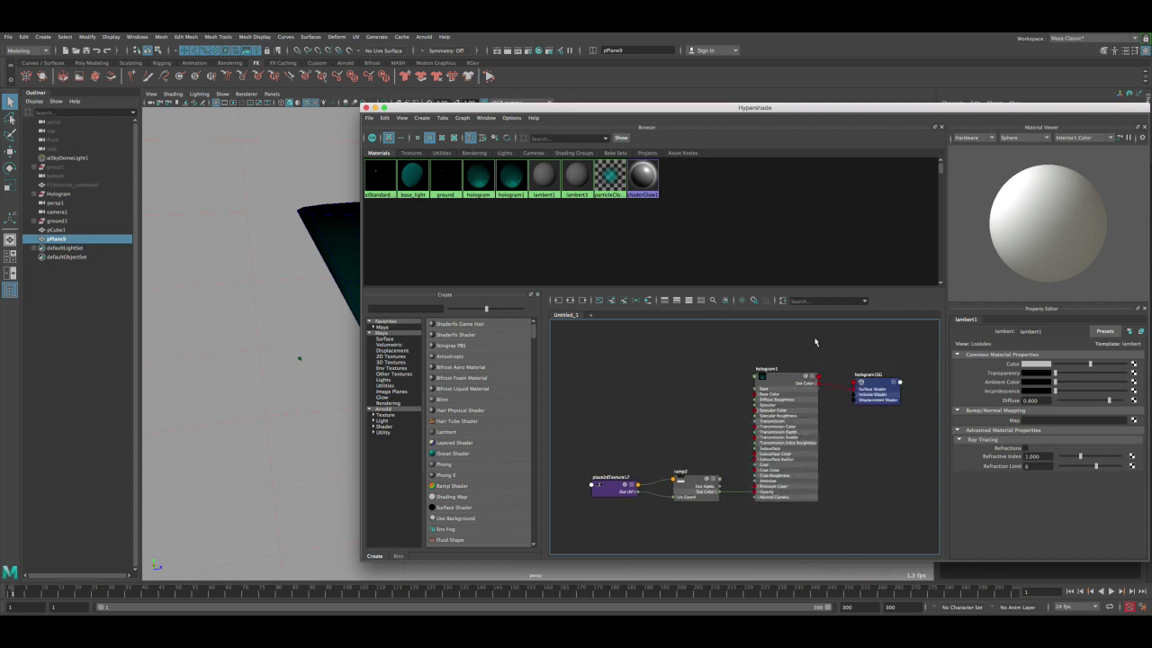
left_click_drag(625, 113, 662, 136)
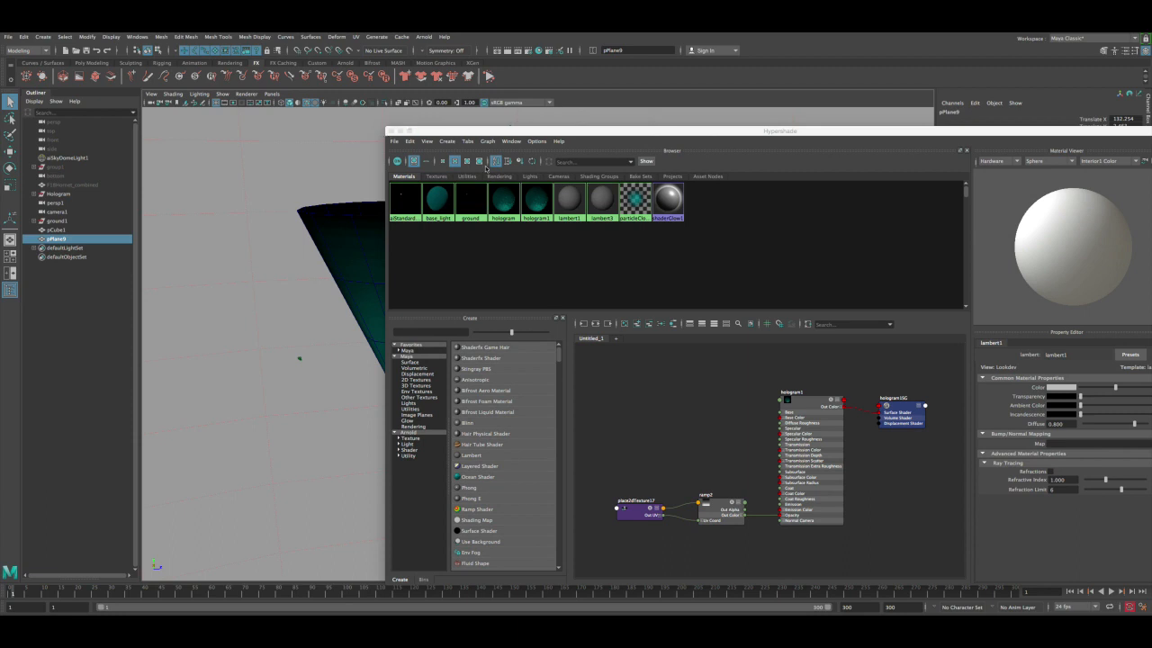
- Open the ramp that drives the opacity of the hologram1 material
left_click(802, 407)
left_click_drag(832, 130, 647, 105)
scroll(897, 439, "down", 2)
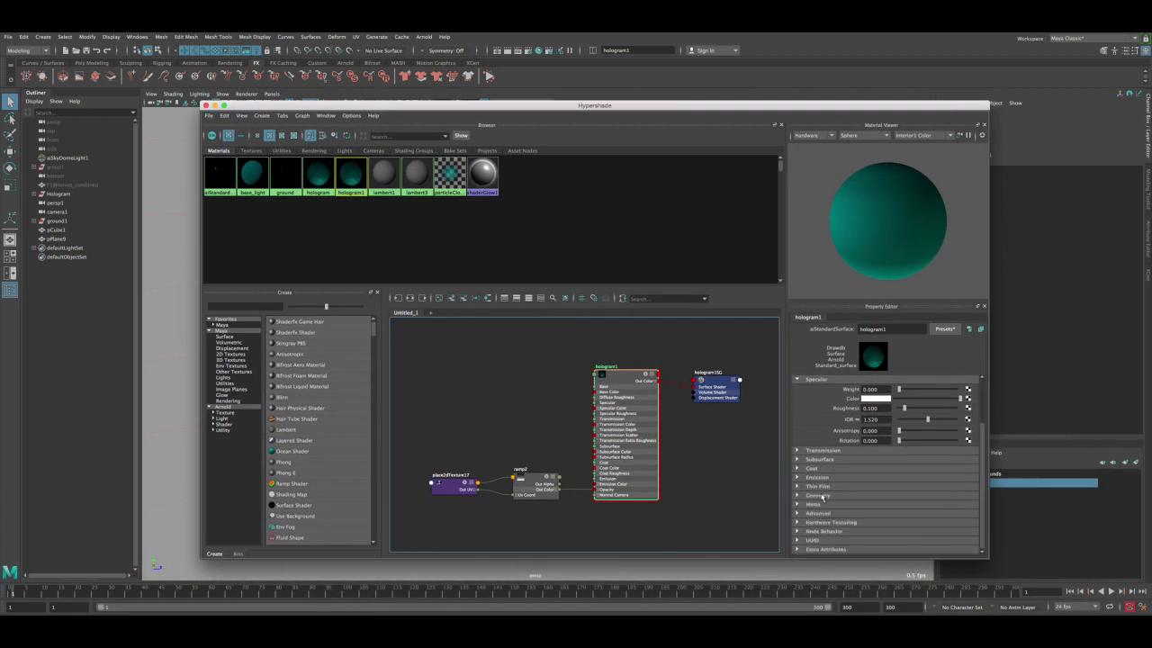
left_click(819, 495)
left_click(968, 519)
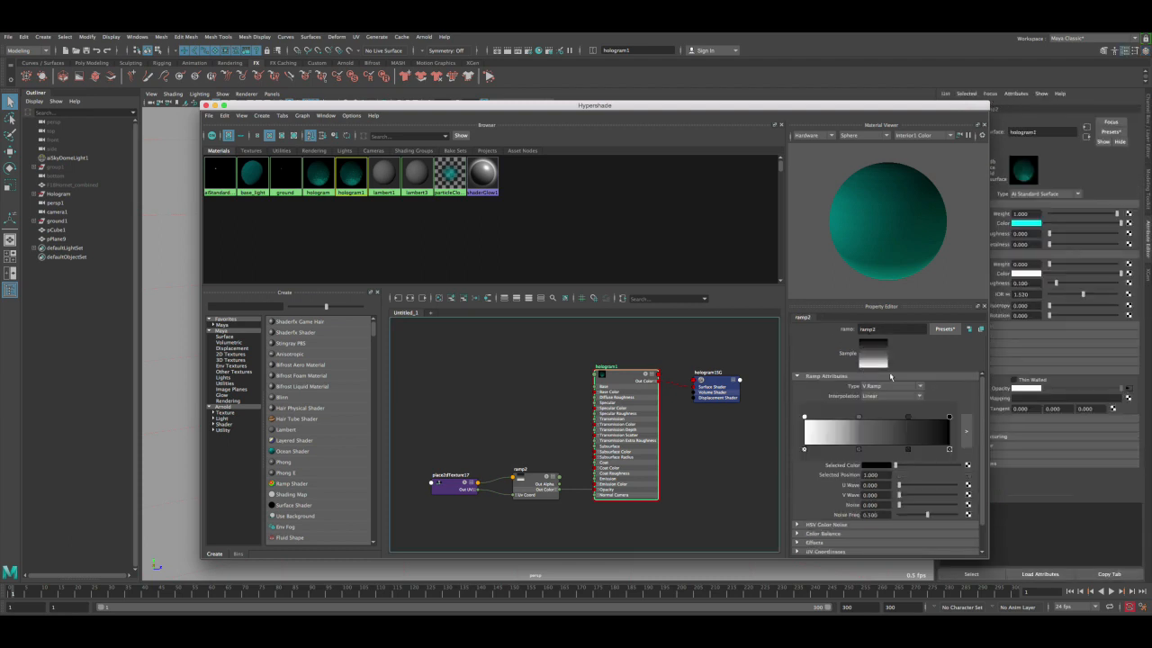
- Render the current view to check the strip with its new material against the cone
left_click_drag(243, 105, 577, 94)
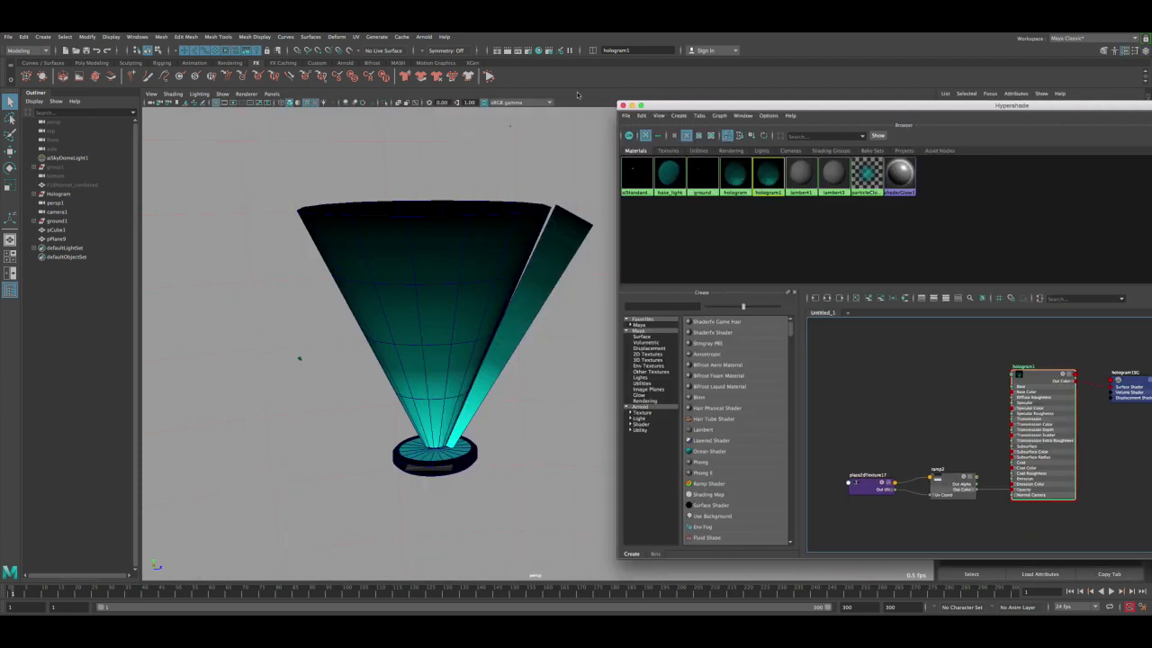
left_click(510, 51)
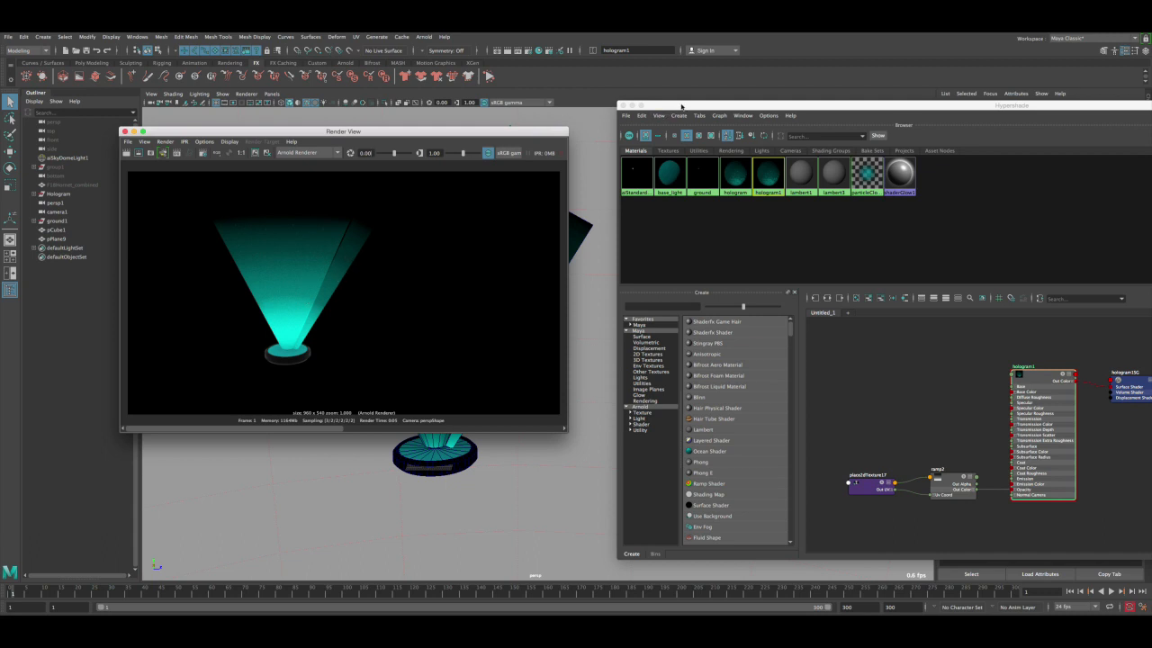
left_click_drag(681, 106, 223, 105)
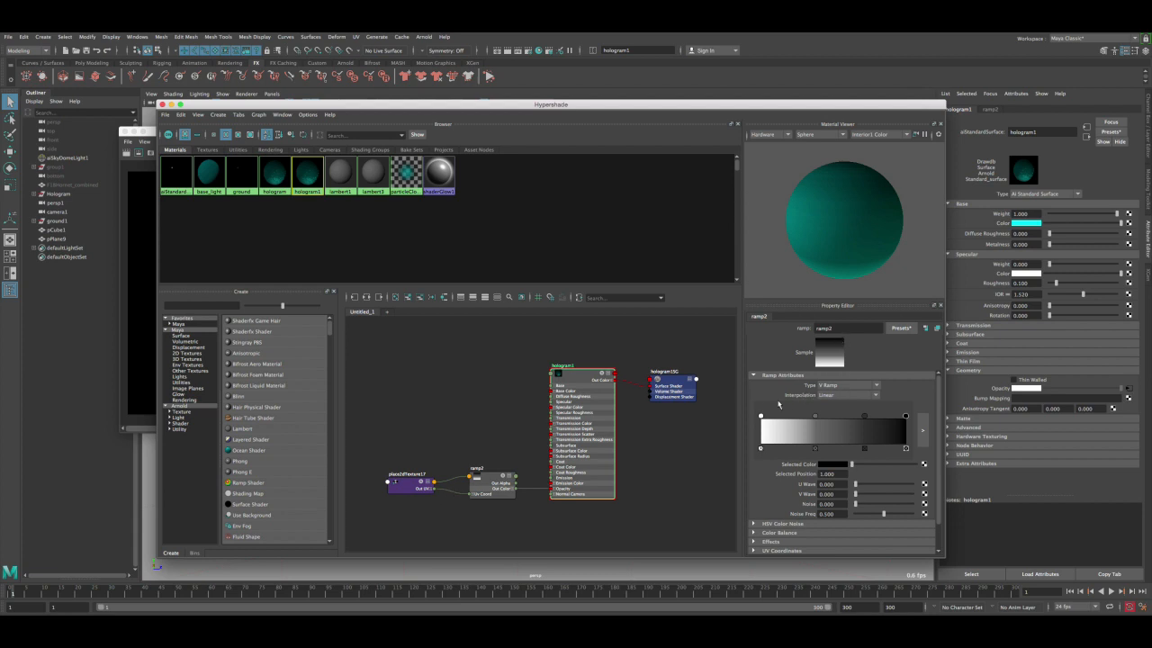
left_click_drag(415, 104, 677, 106)
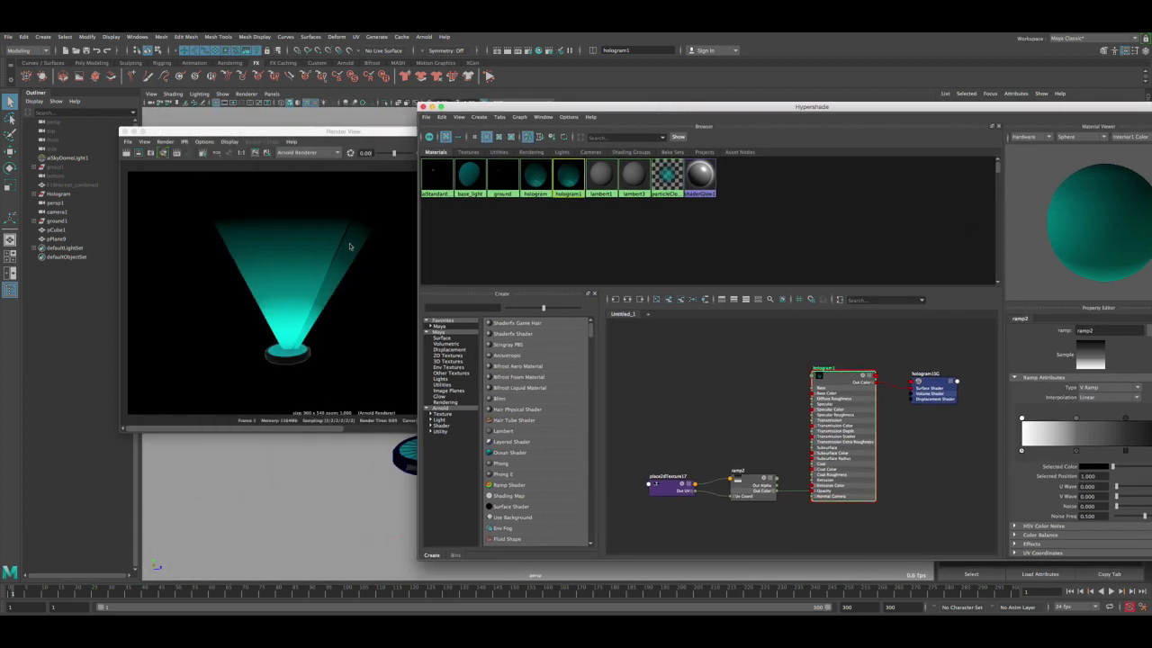
- Arrange the Render View beside the Hypershade and set the hologram1 opacity ramp's type to UV Ramp
left_click_drag(303, 134, 176, 139)
left_click_drag(725, 106, 628, 101)
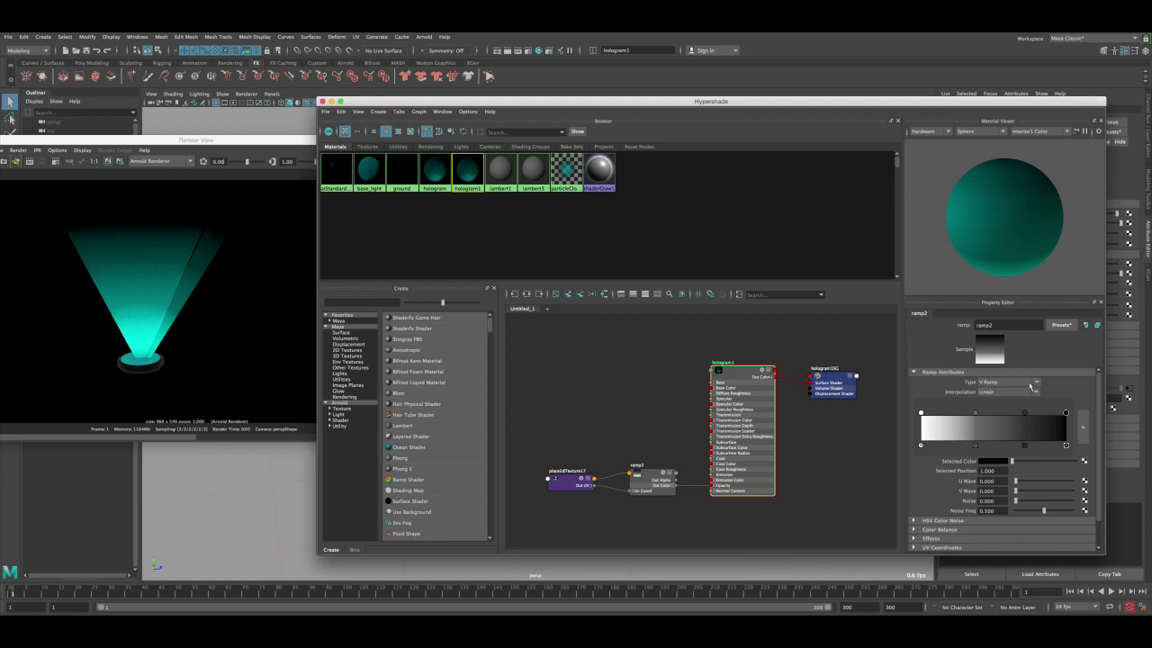
left_click(1030, 385)
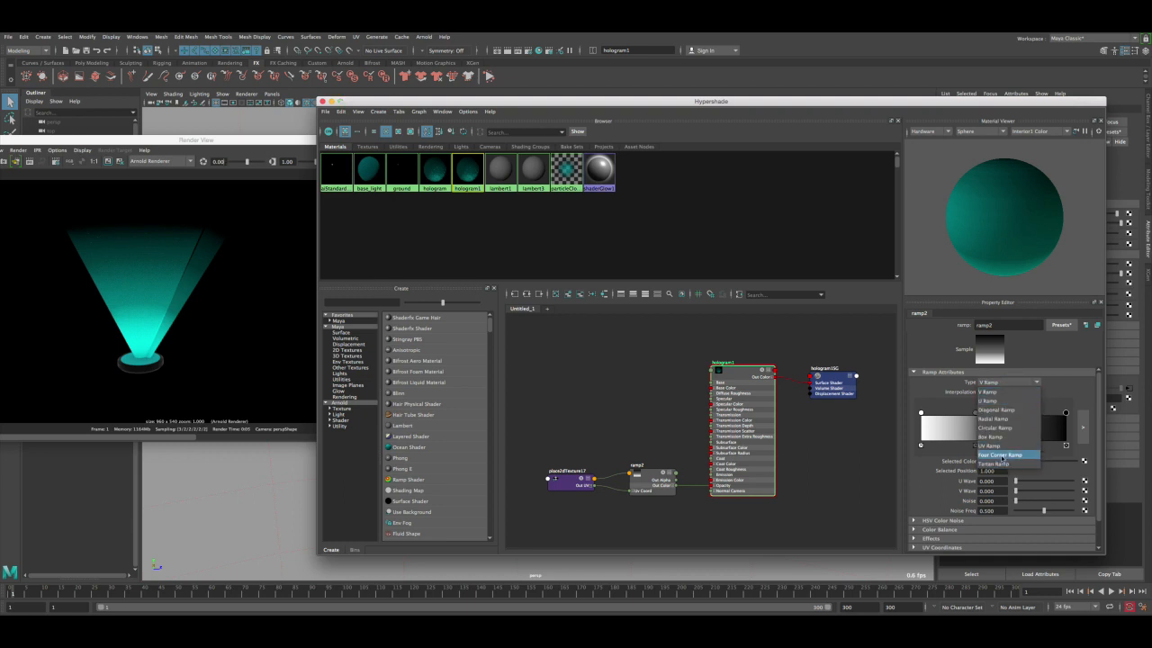
left_click(990, 445)
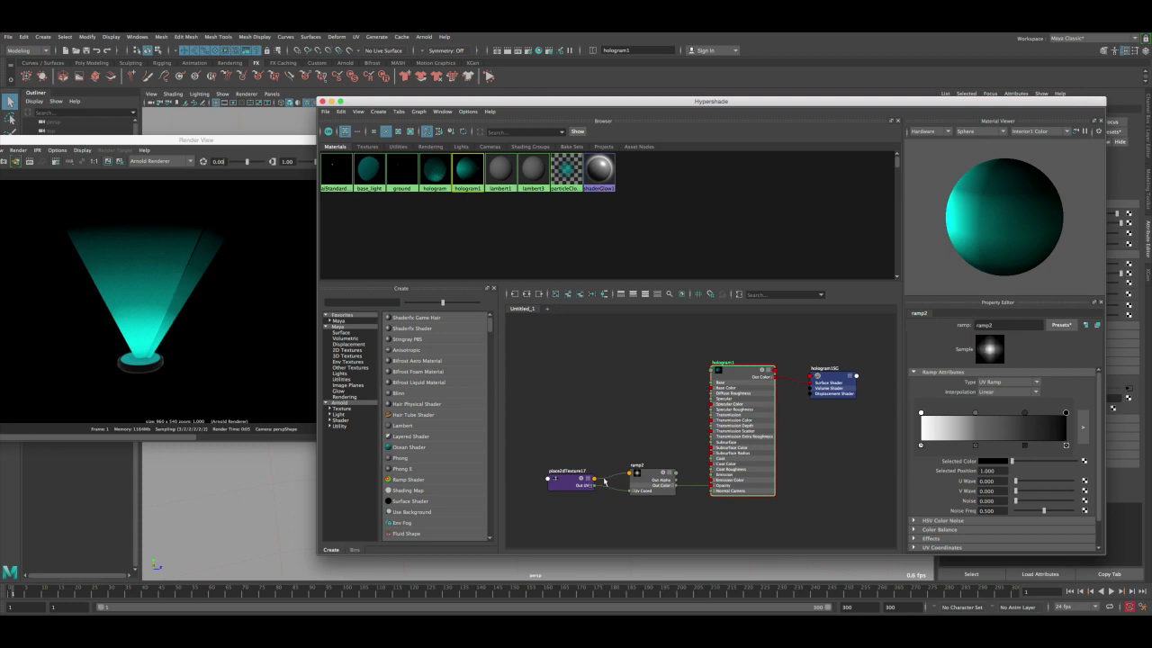
- Try a U repeat of 10 on the opacity ramp's 2D texture placement and check the ramp sample
left_click(570, 481)
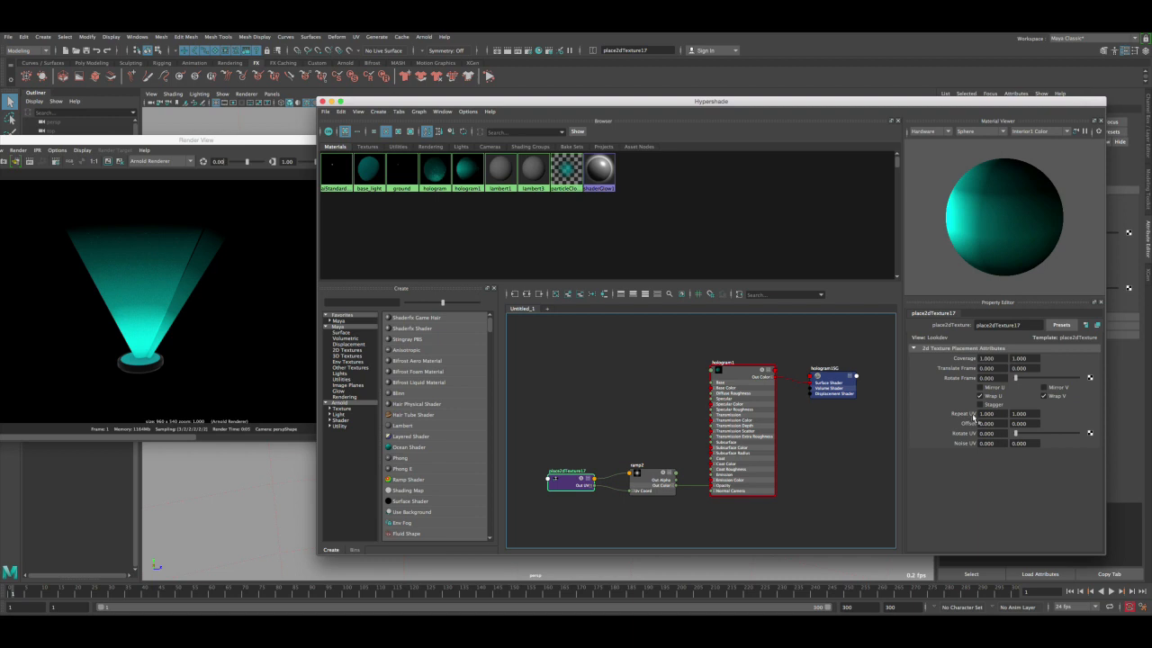
left_click(987, 413)
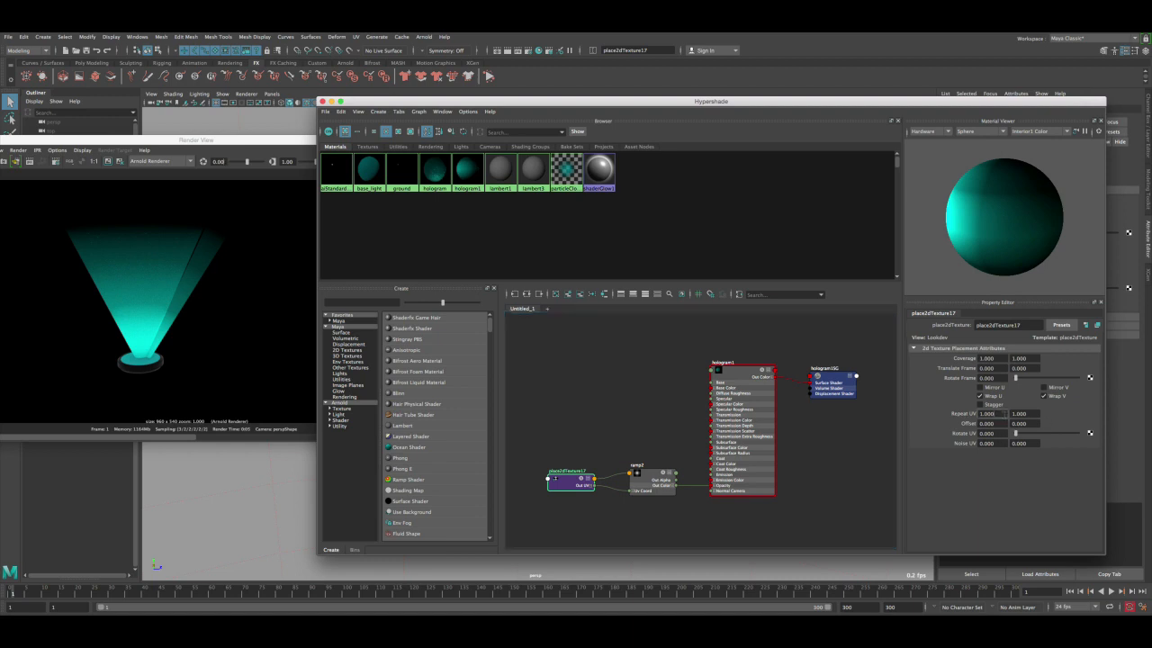
type("10")
key("Return")
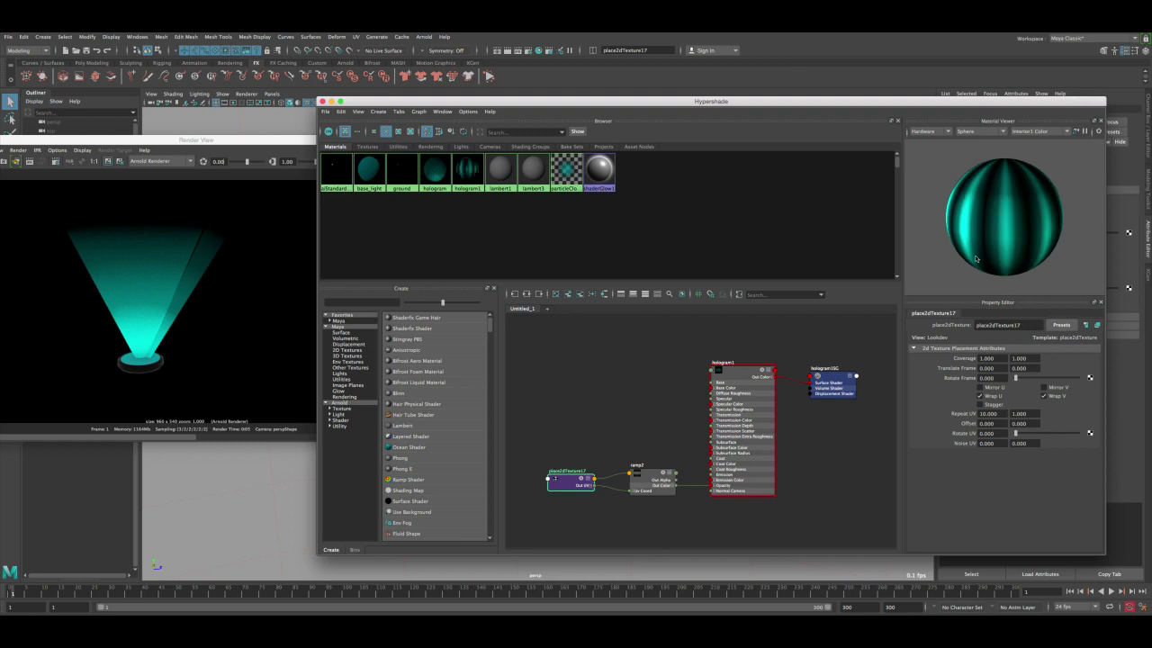
left_click(655, 482)
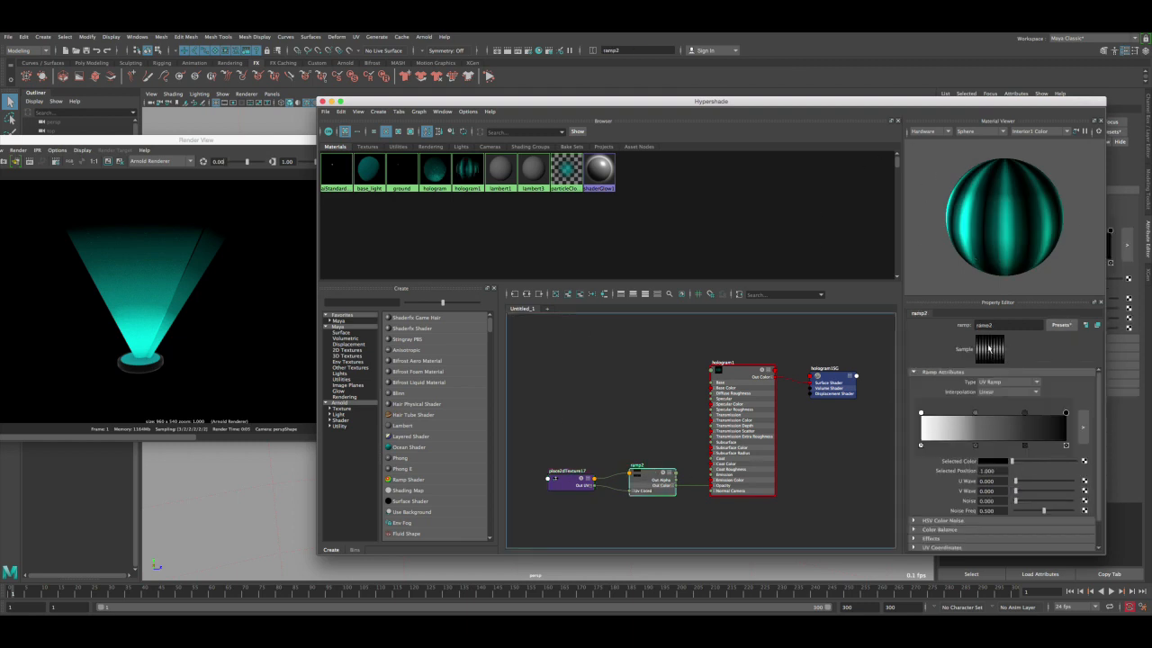
- Set the ramp placement's Repeat UV to 1 in U and 10 in V and check the ramp sample
left_click(563, 483)
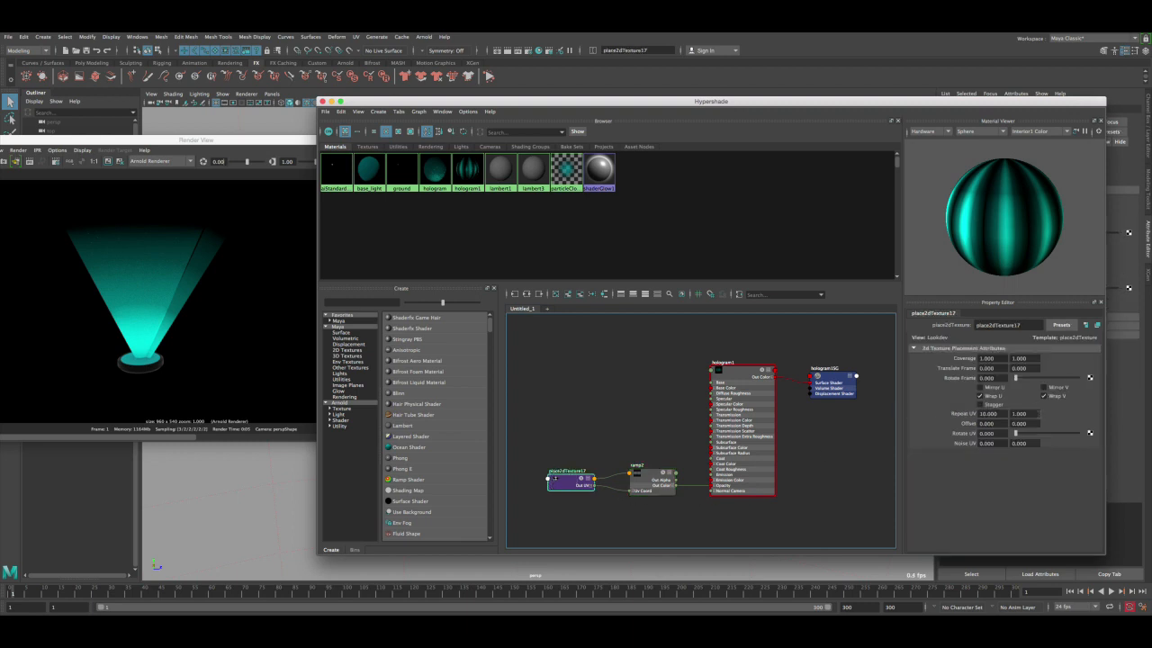
double_click(992, 414)
type("1")
key("Return")
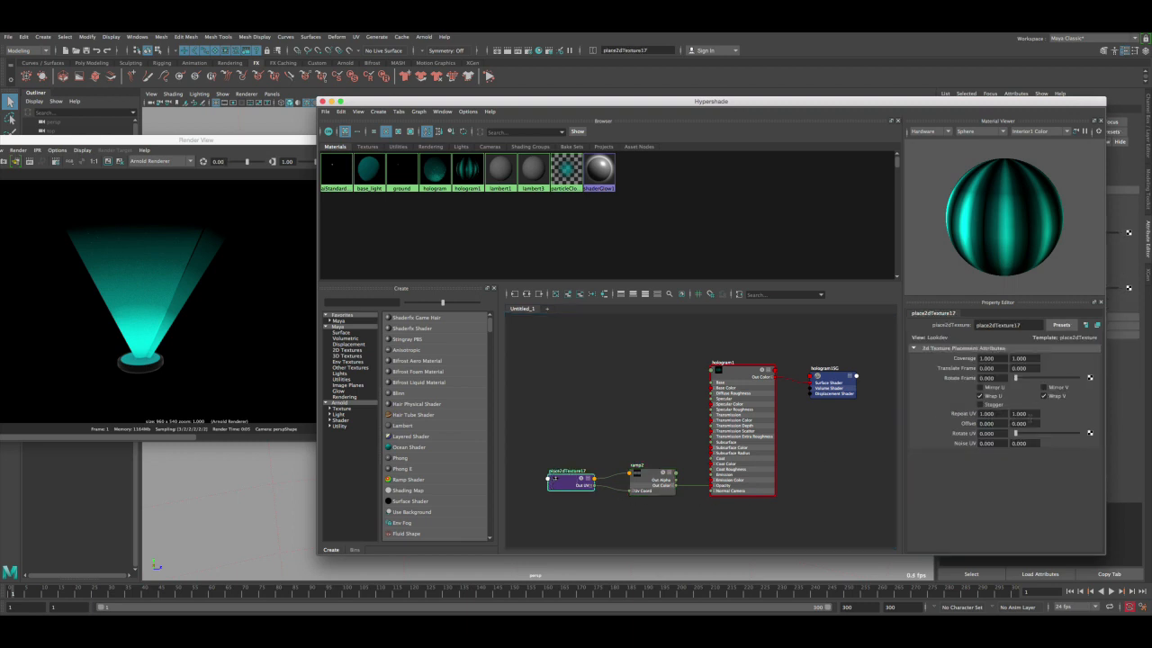
double_click(1029, 414)
type("1")
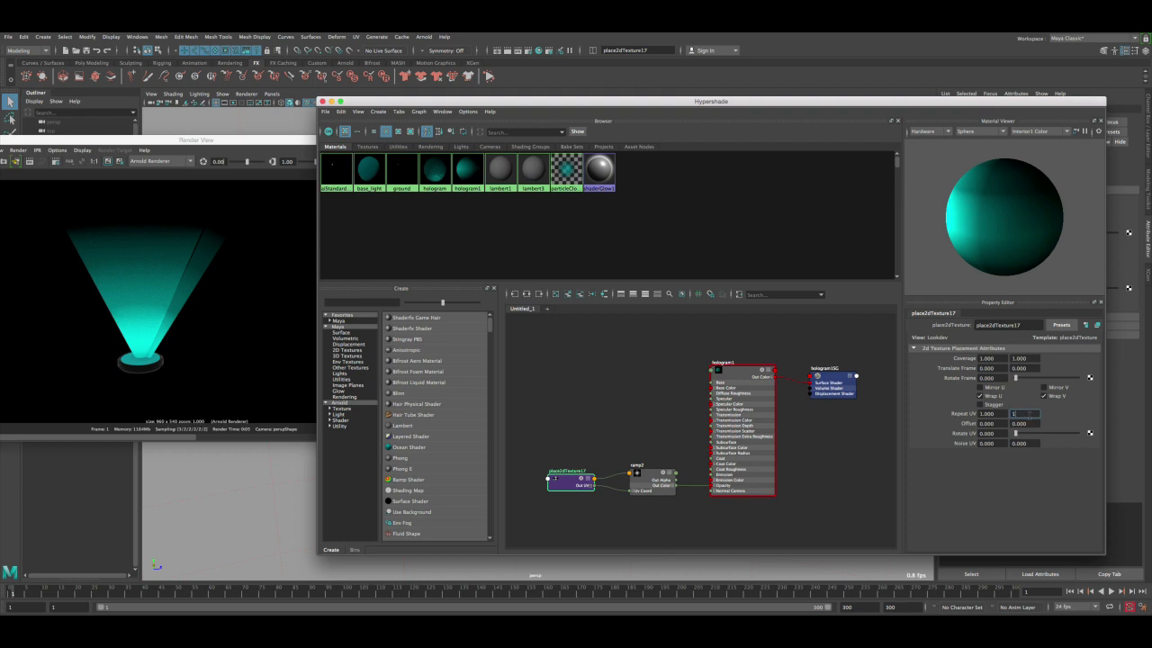
type("0")
key("Return")
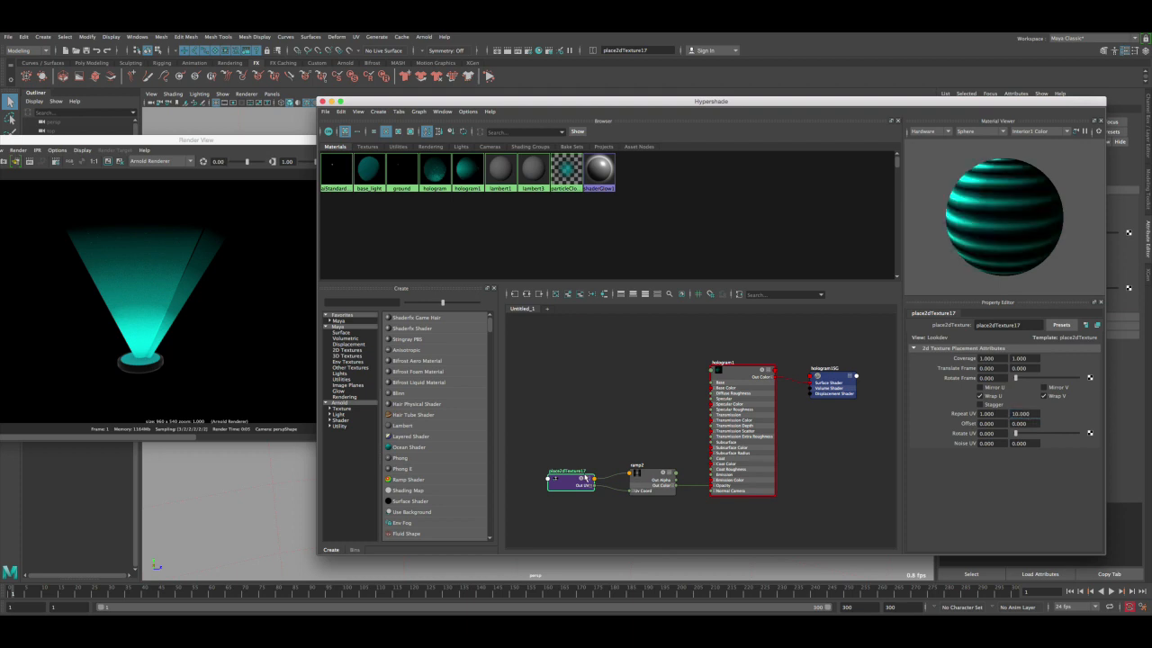
left_click(642, 480)
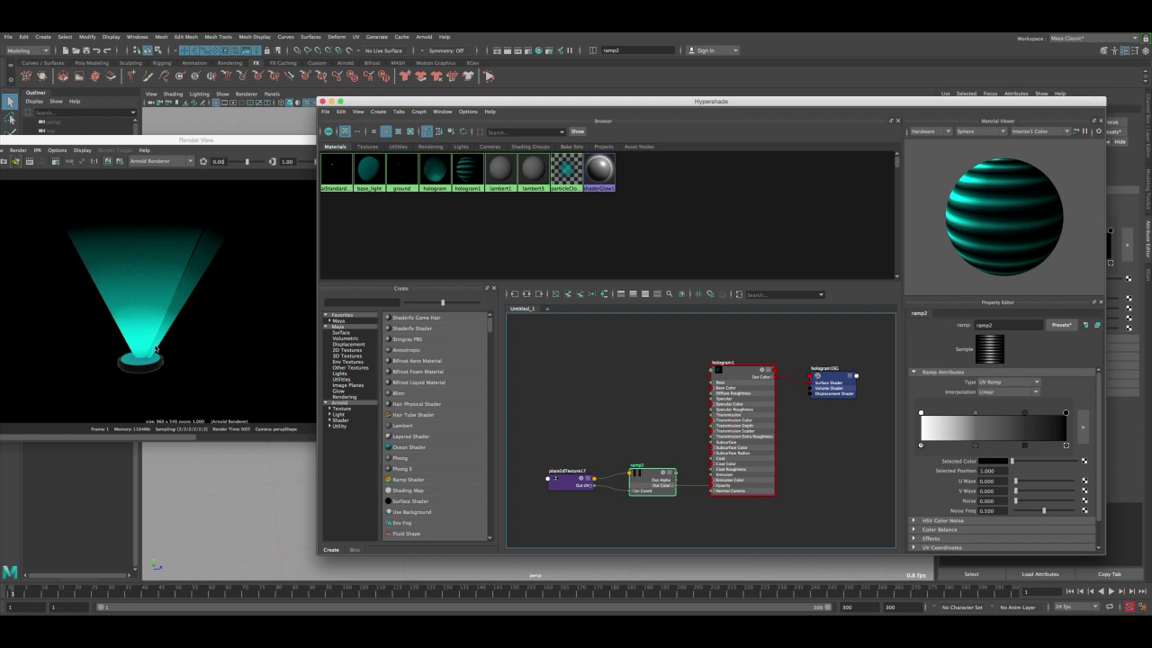
- Set the opacity ramp placement's Repeat UV to 10 in U and 1 in V and check the ramp sample
left_click(570, 479)
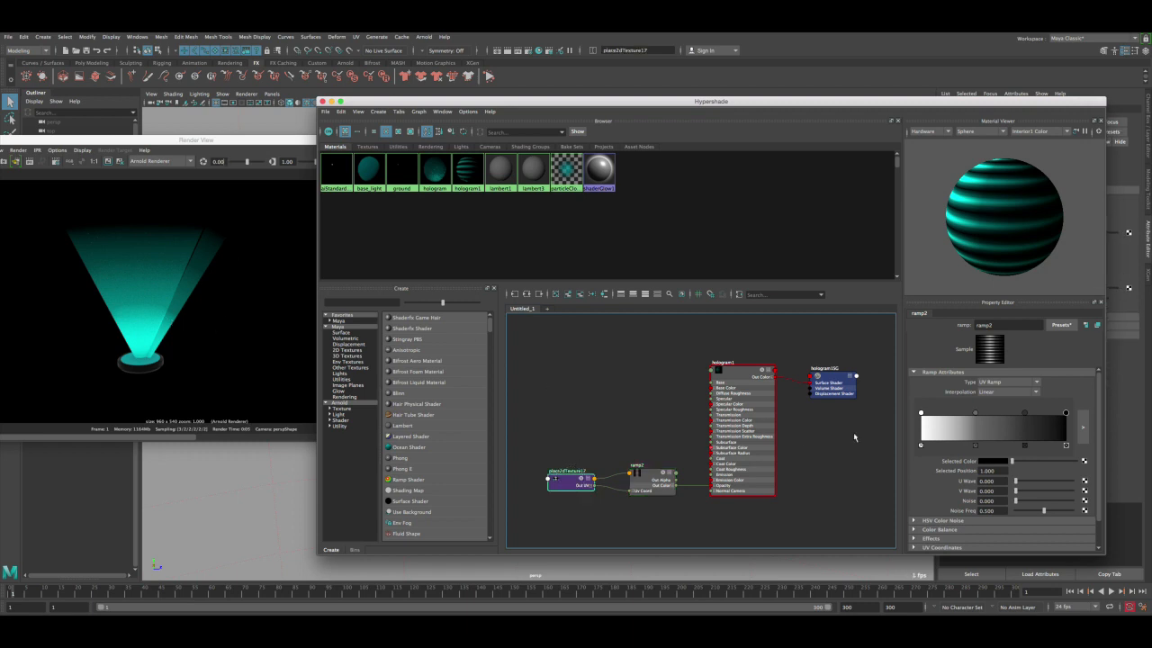
double_click(1020, 413)
type("1")
key("Tab")
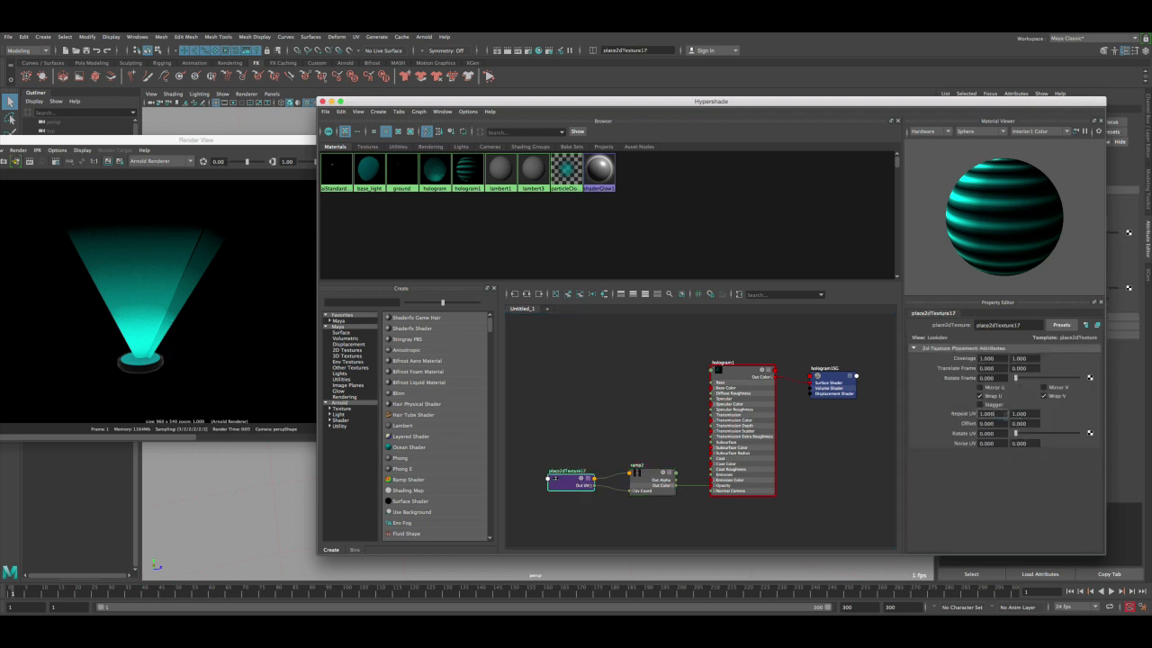
type("10")
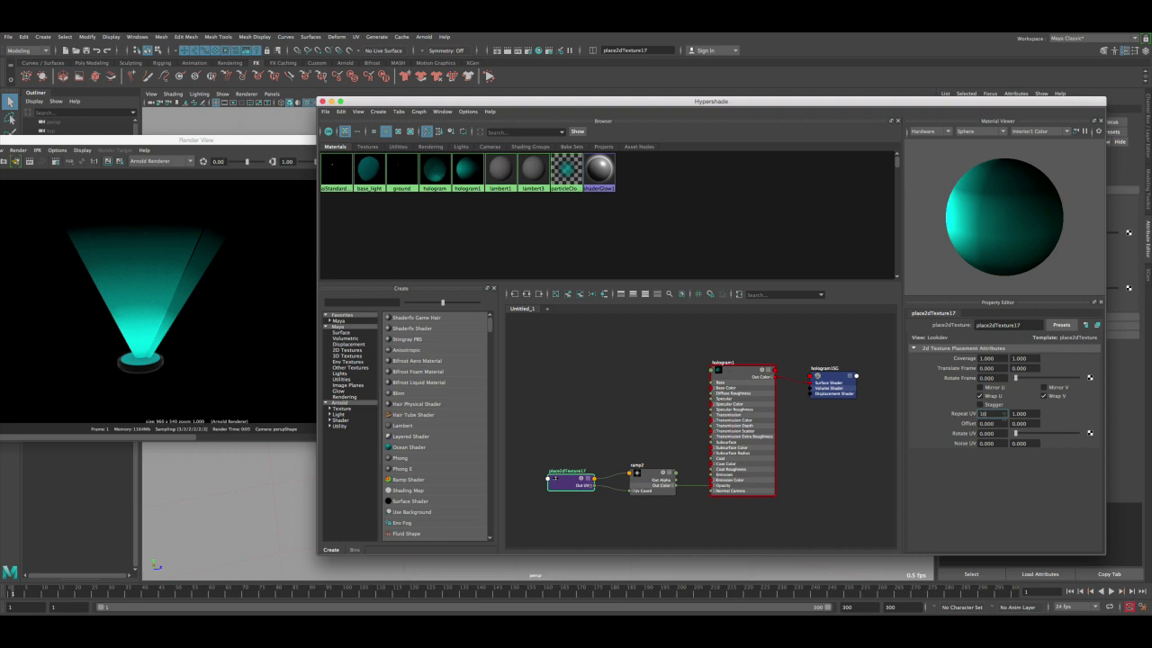
key("Return")
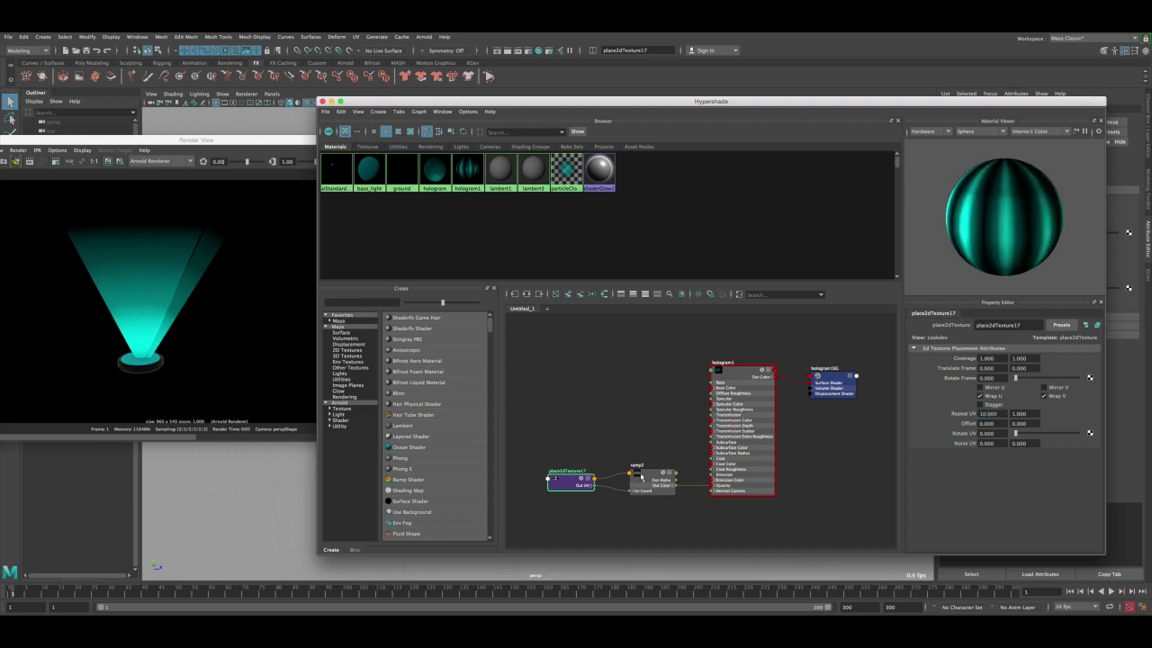
left_click(641, 475)
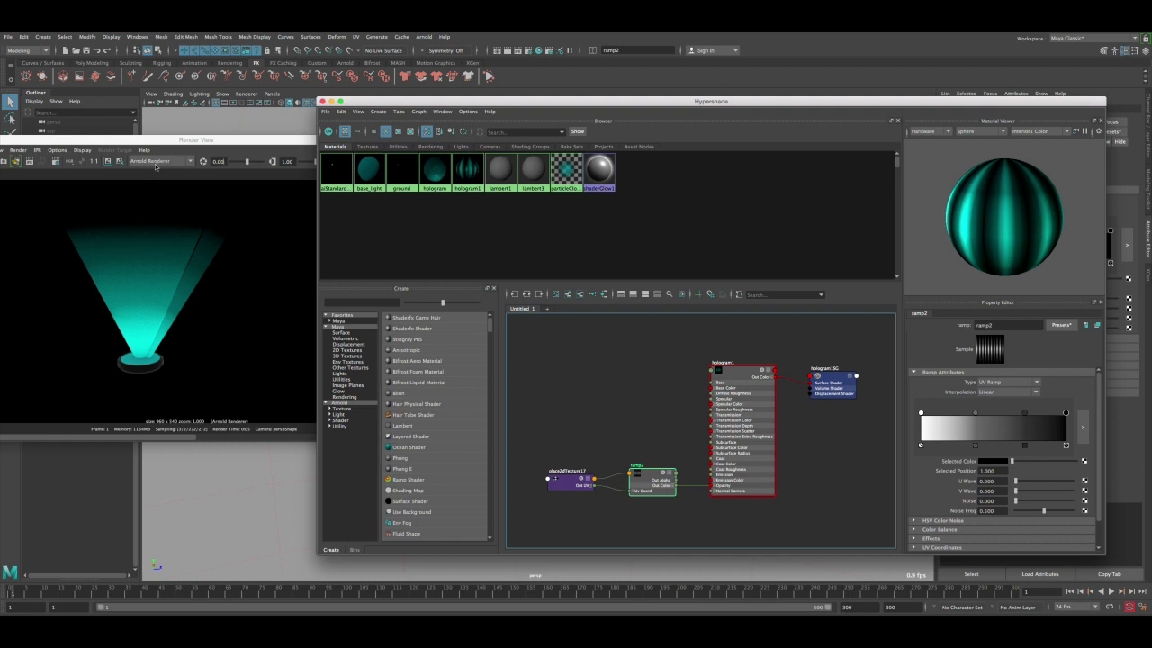
- Bring the Render View forward and re-render the perspective view to check the lengthwise stripes on the light-ray strip
left_click_drag(146, 142, 190, 141)
left_click(326, 439)
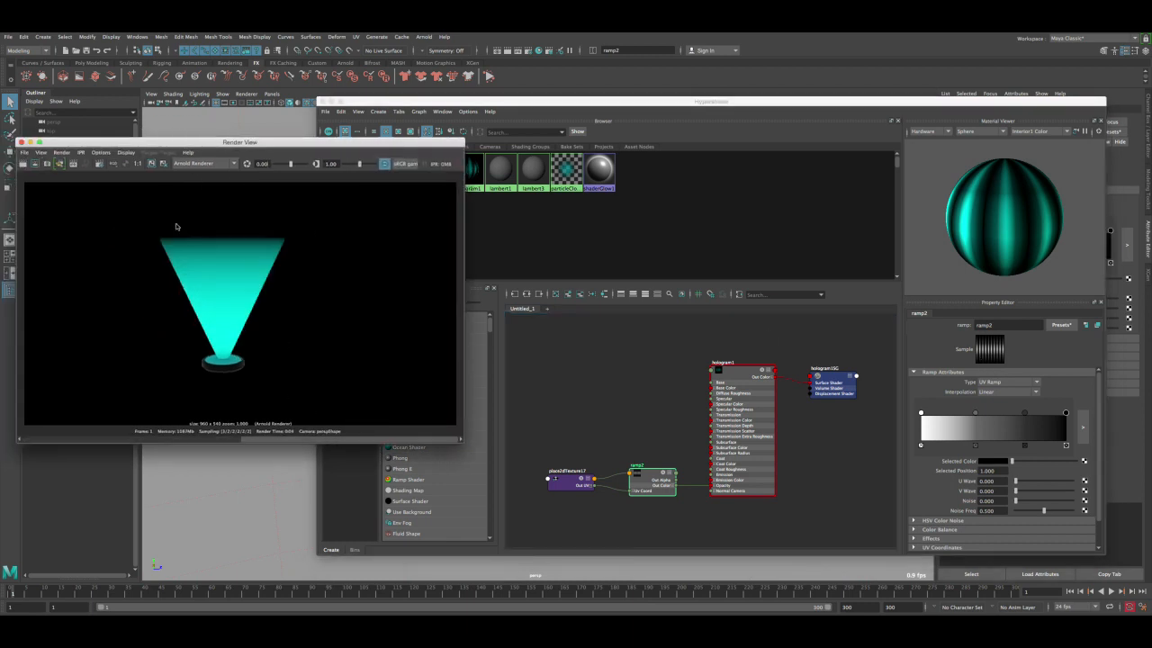
left_click(153, 164)
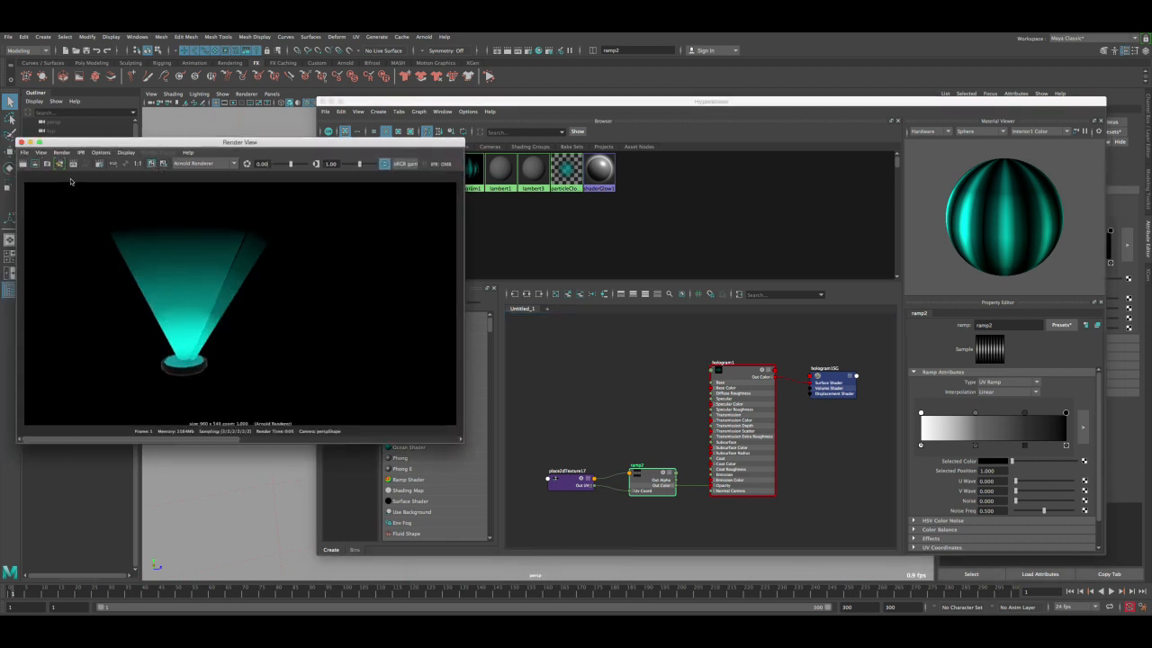
left_click(24, 164)
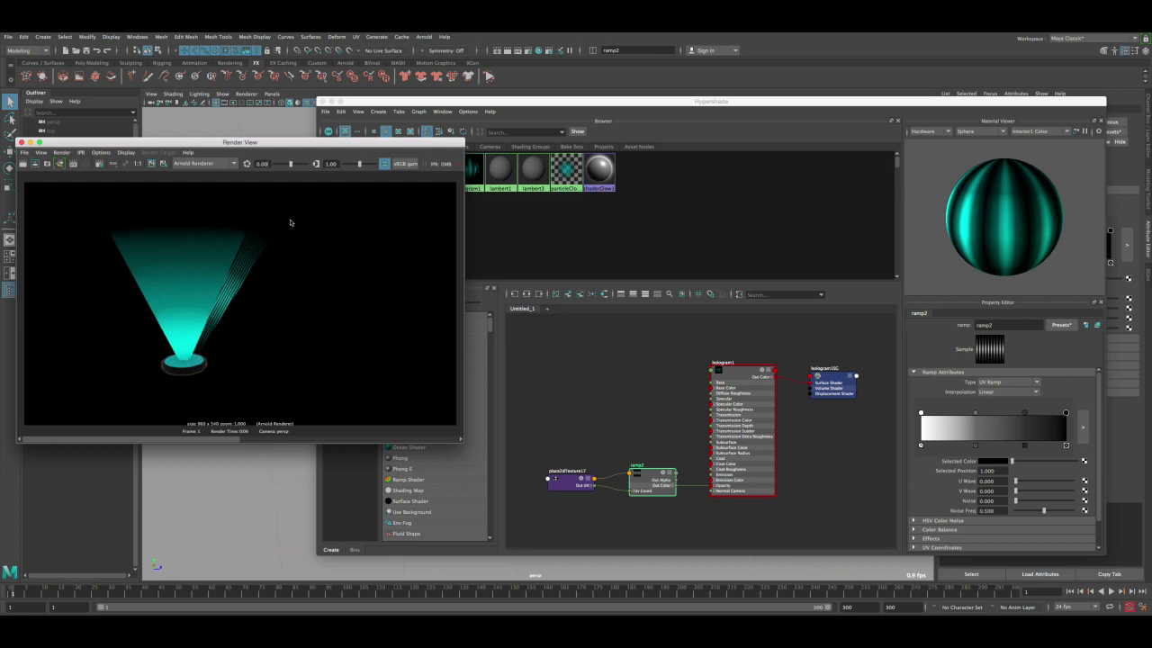
- Compare the striped-strip render with the earlier stored render, and close the Render View and Hypershade
left_click(276, 440)
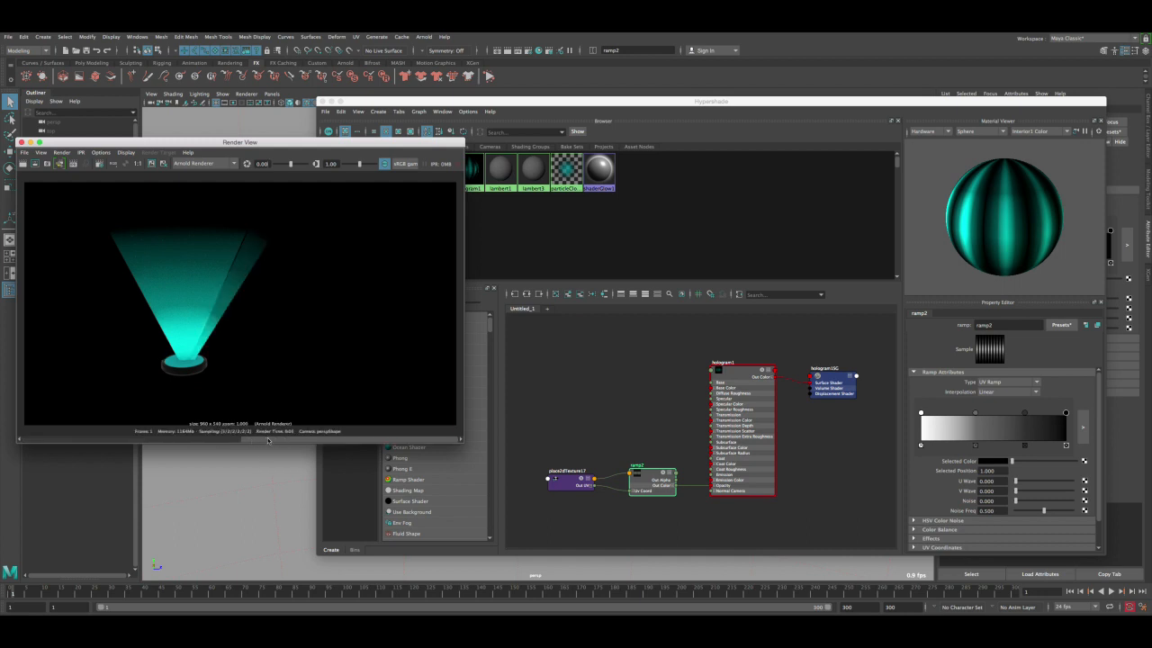
left_click_drag(268, 440, 263, 292)
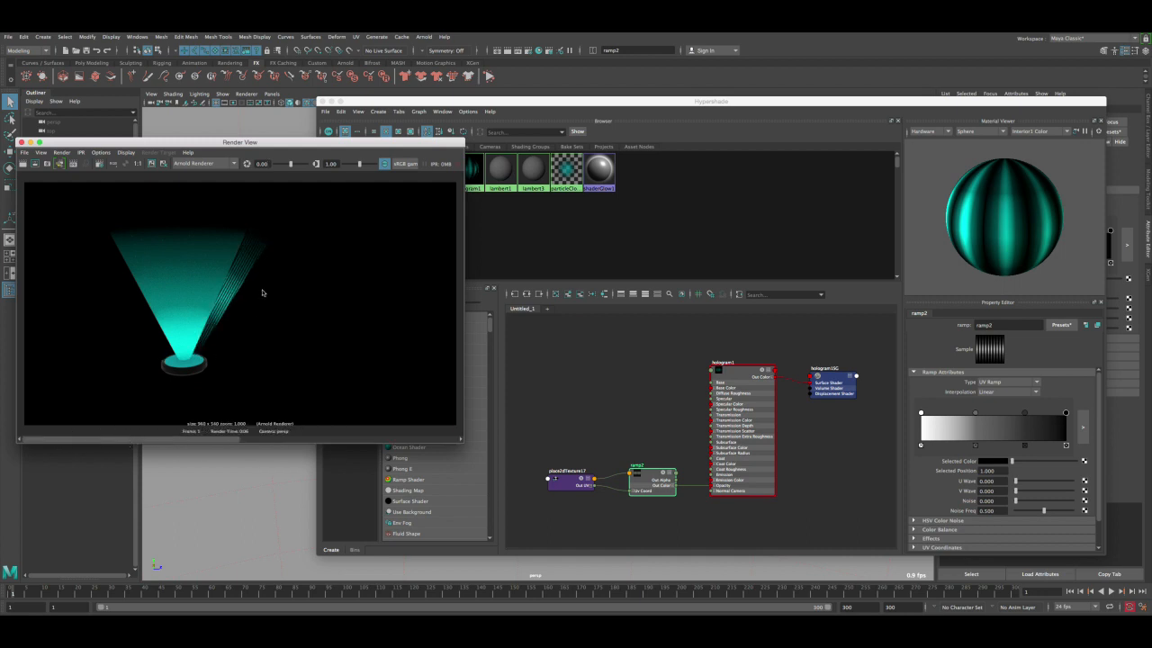
left_click(263, 440)
left_click(93, 440)
left_click(21, 143)
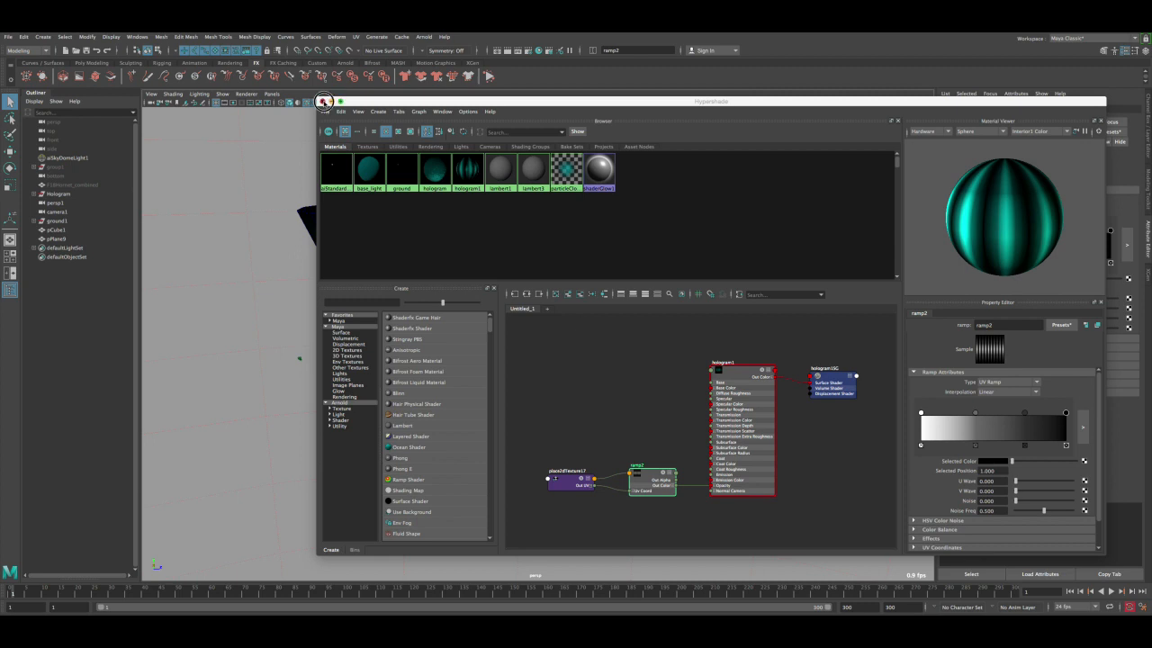
left_click(324, 101)
- Duplicate the light-ray strip and rotate and move the copy to the front of the cone, deleting the surplus duplicate
left_click(516, 322)
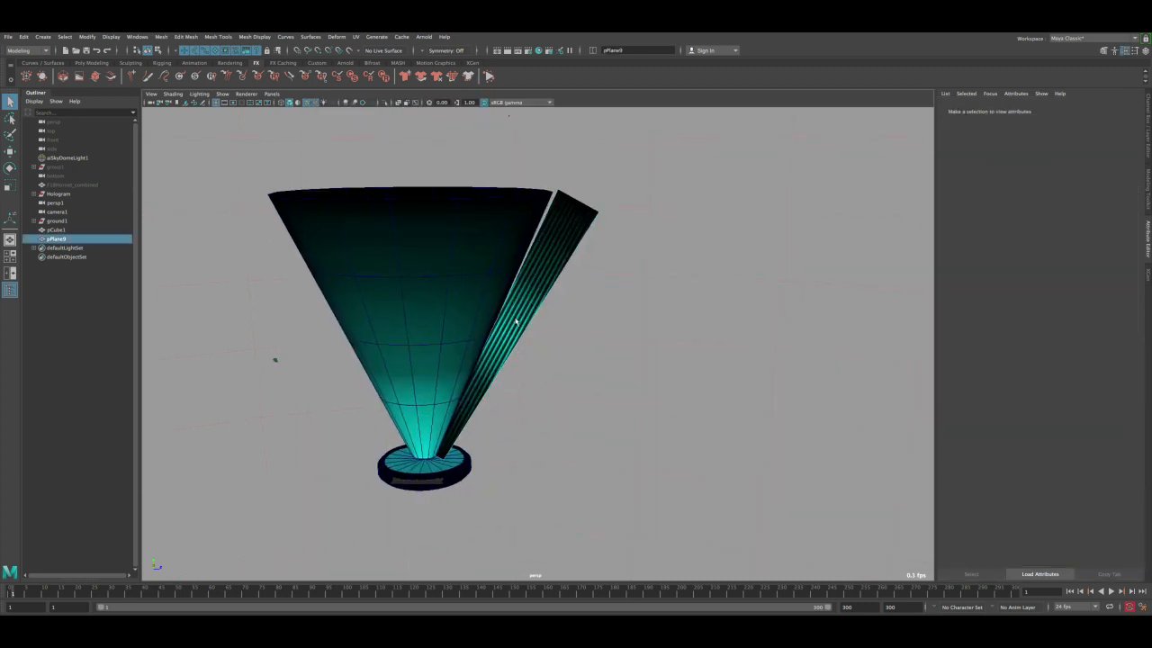
middle_click_drag(499, 351, 563, 326, "alt")
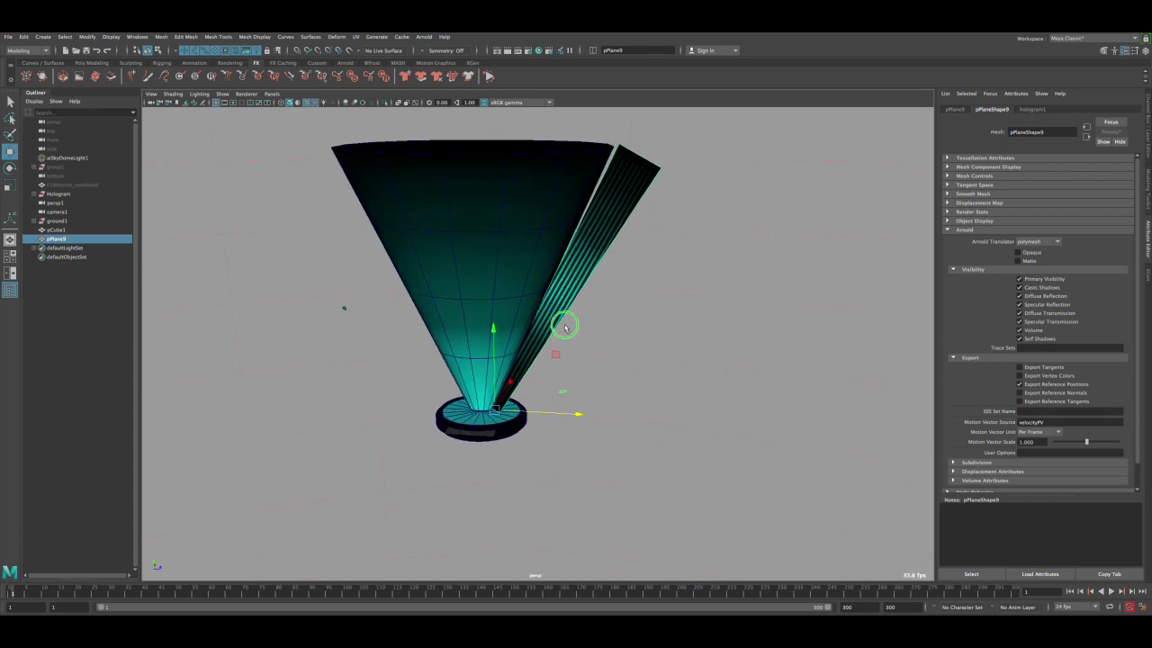
right_click_drag(563, 326, 602, 383, "alt")
left_click_drag(602, 384, 496, 417, "alt")
key("ctrl+d")
key("e")
left_click_drag(526, 490, 452, 438)
left_click_drag(472, 363, 512, 413)
key("e")
left_click_drag(455, 545, 542, 467)
key("ctrl+d")
key("Delete")
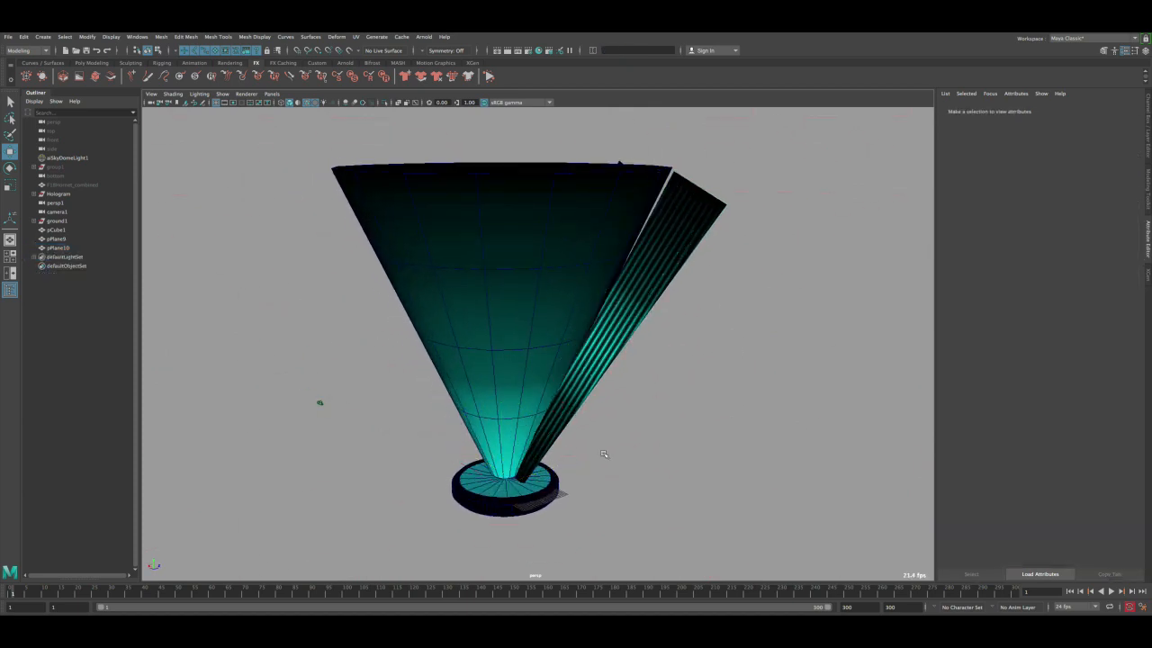
- Duplicate the original light-ray strip and move and rotate the copy to the opposite side of the cone
left_click_drag(659, 364, 621, 378, "alt")
left_click(586, 300)
left_click_drag(576, 324, 596, 345, "alt")
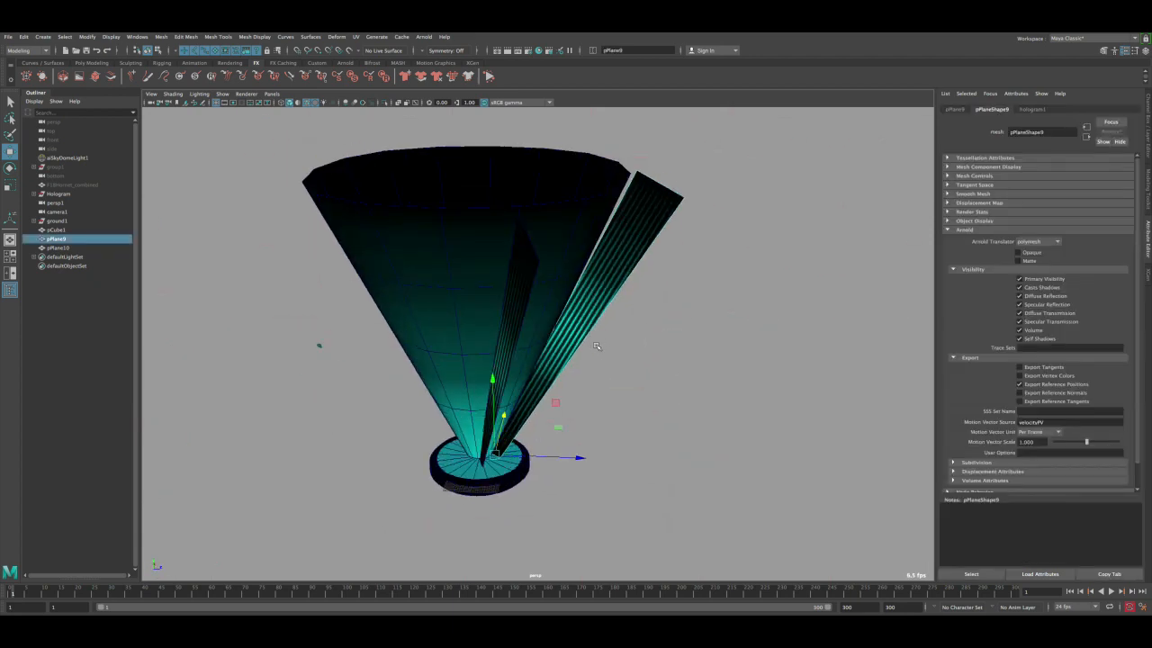
key("ctrl+d")
left_click_drag(545, 459, 609, 447)
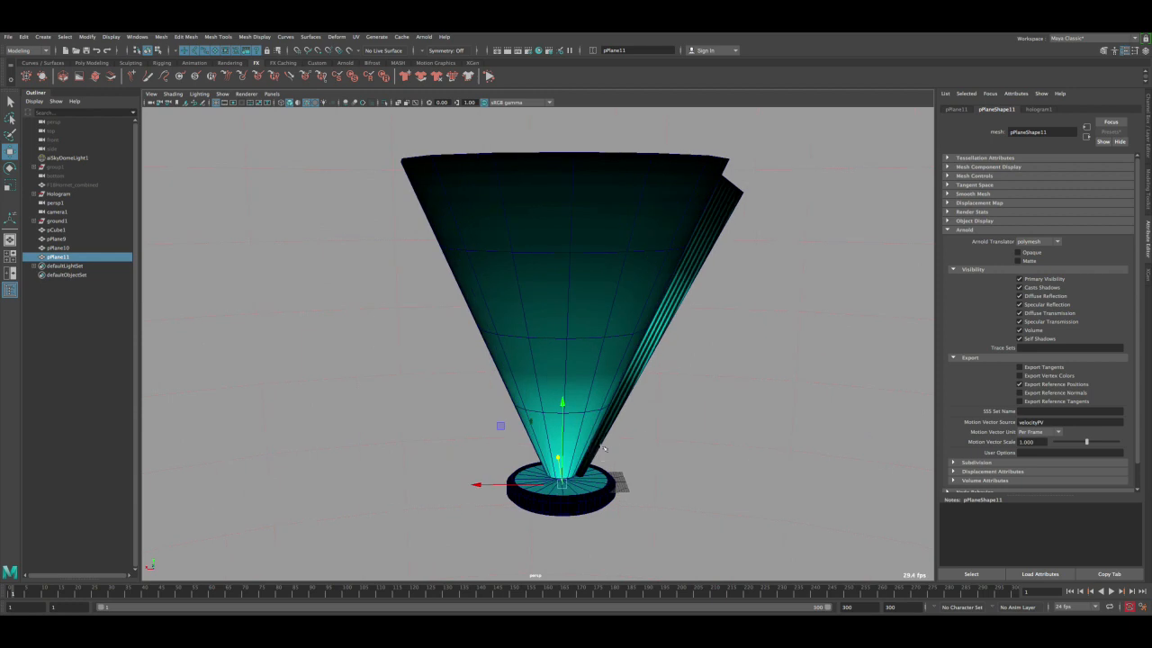
key("e")
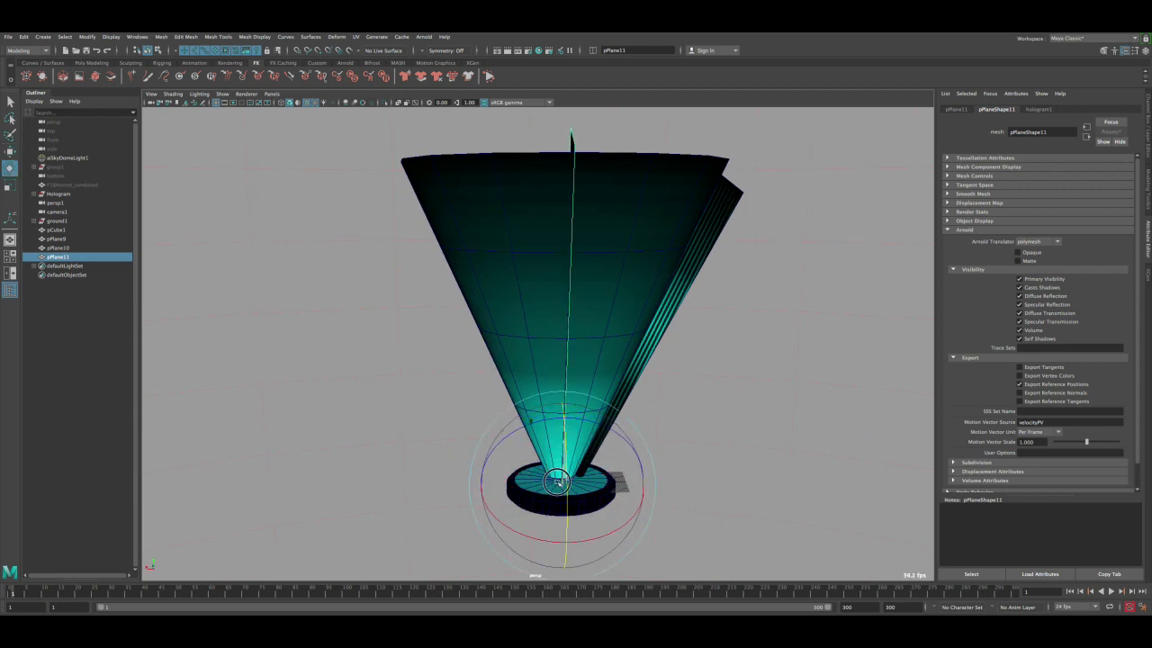
left_click_drag(556, 472, 553, 413, "alt")
key("w")
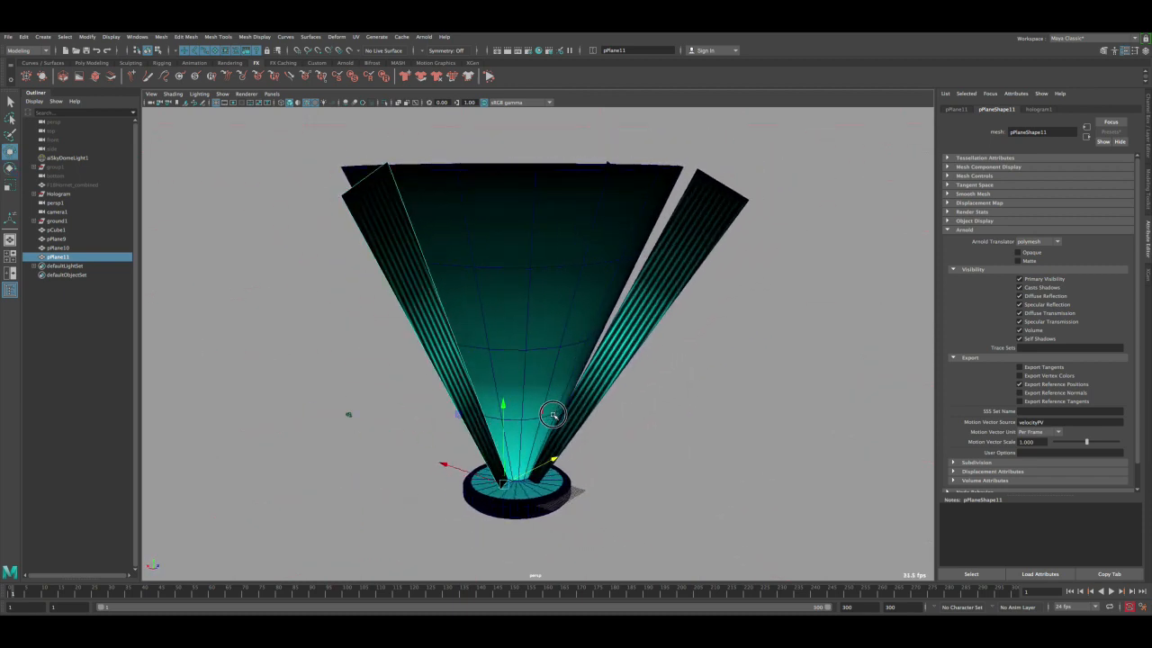
- Rotate the front strip so it stands edge-on to the cone, and center it over the round base
left_click(621, 368)
left_click_drag(621, 368, 516, 408, "alt")
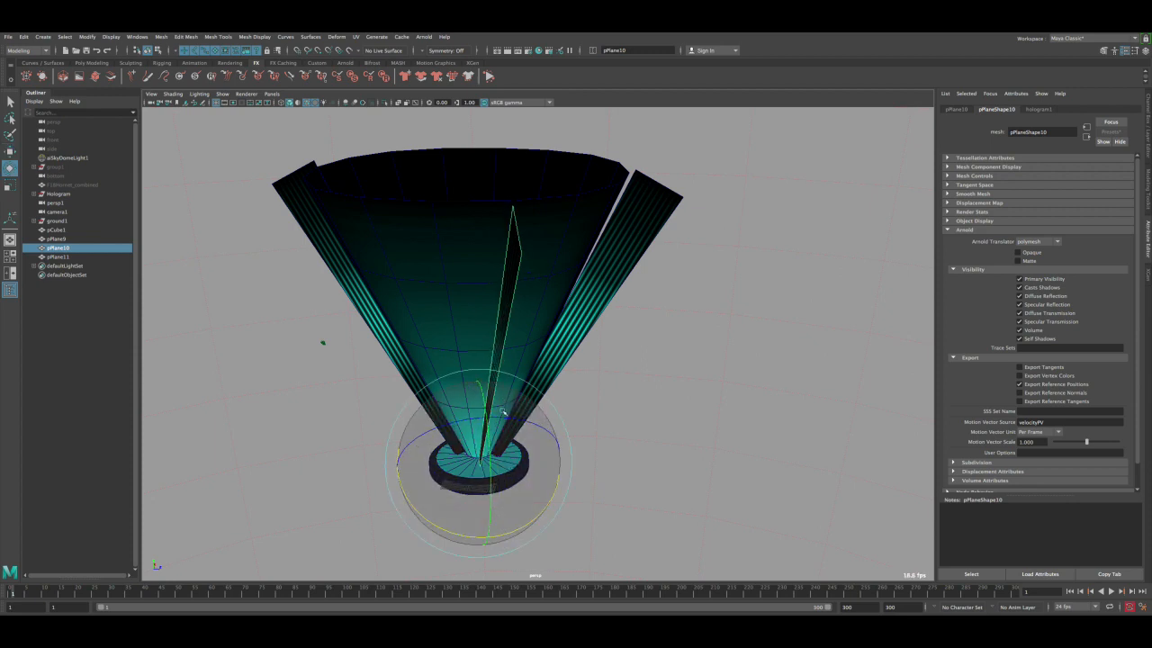
left_click_drag(503, 533, 512, 531)
key("w")
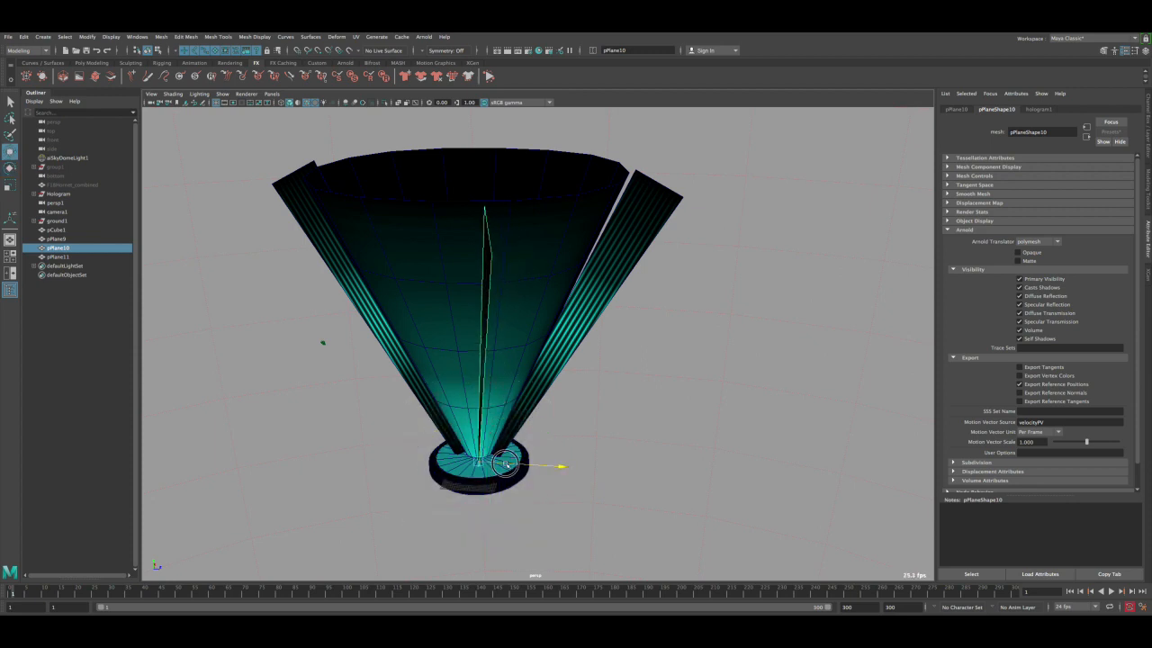
left_click_drag(516, 459, 460, 218, "alt")
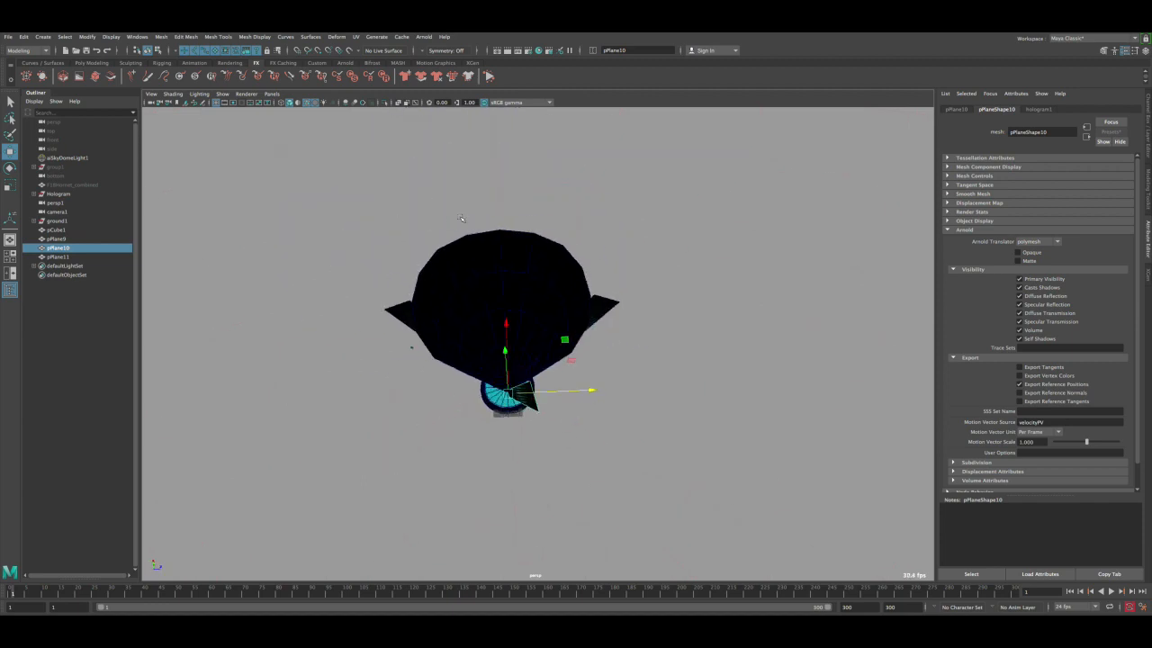
left_click_drag(561, 367, 551, 364, "alt")
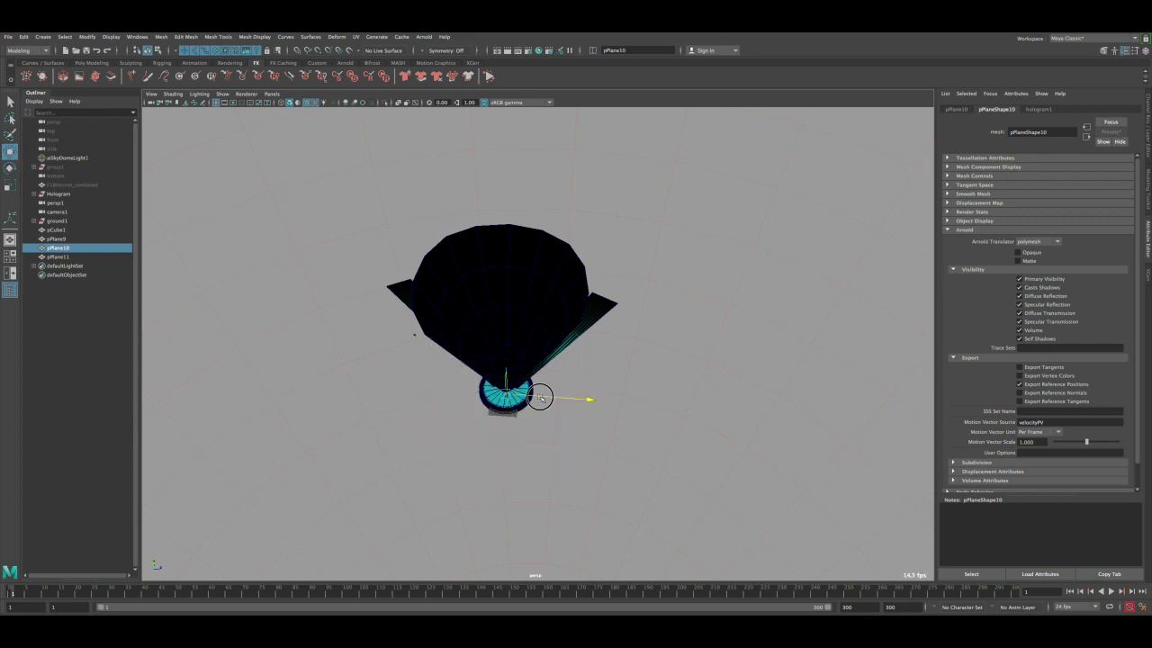
left_click_drag(540, 399, 599, 415, "alt")
- Fine-tune the rotation of the front strip and the original side strip to follow the cone's slope
left_click_drag(568, 323, 533, 453, "alt")
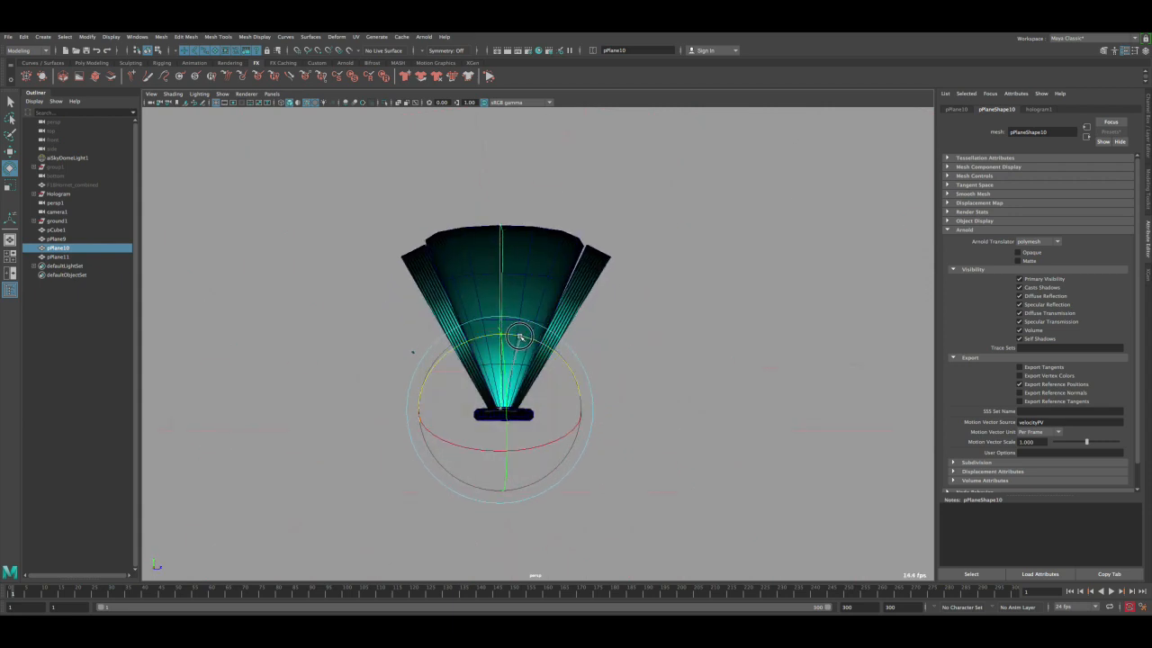
left_click_drag(519, 337, 418, 390, "alt")
key("w")
key("e")
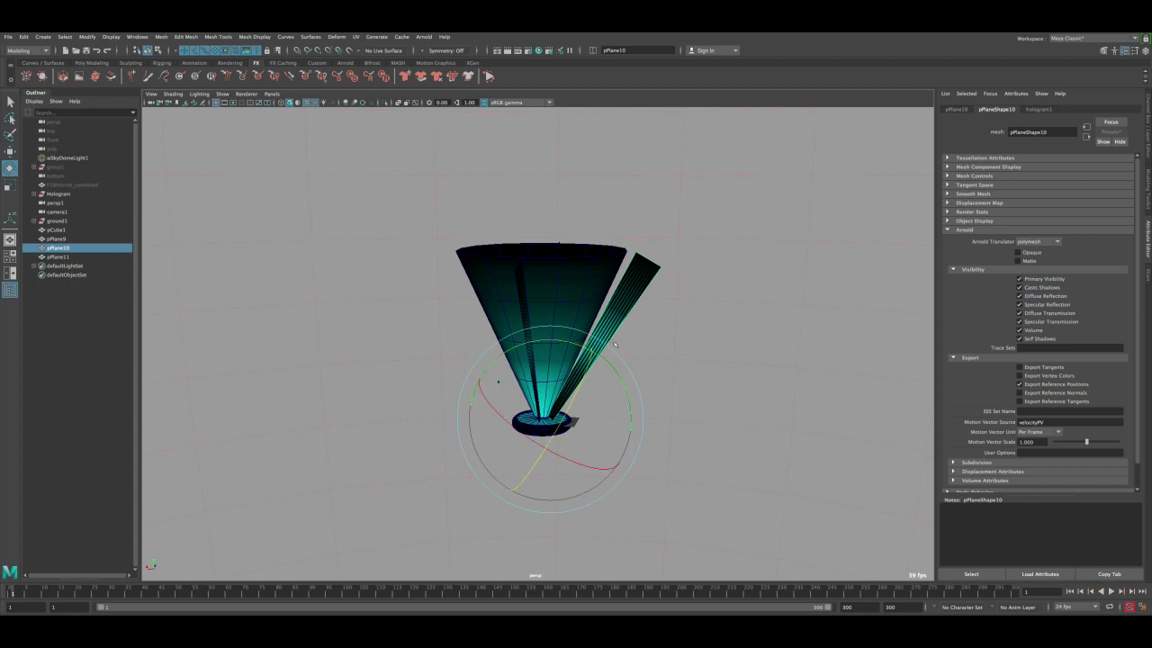
left_click_drag(603, 358, 600, 356)
left_click_drag(558, 401, 480, 332, "alt")
left_click(436, 294)
left_click(610, 278)
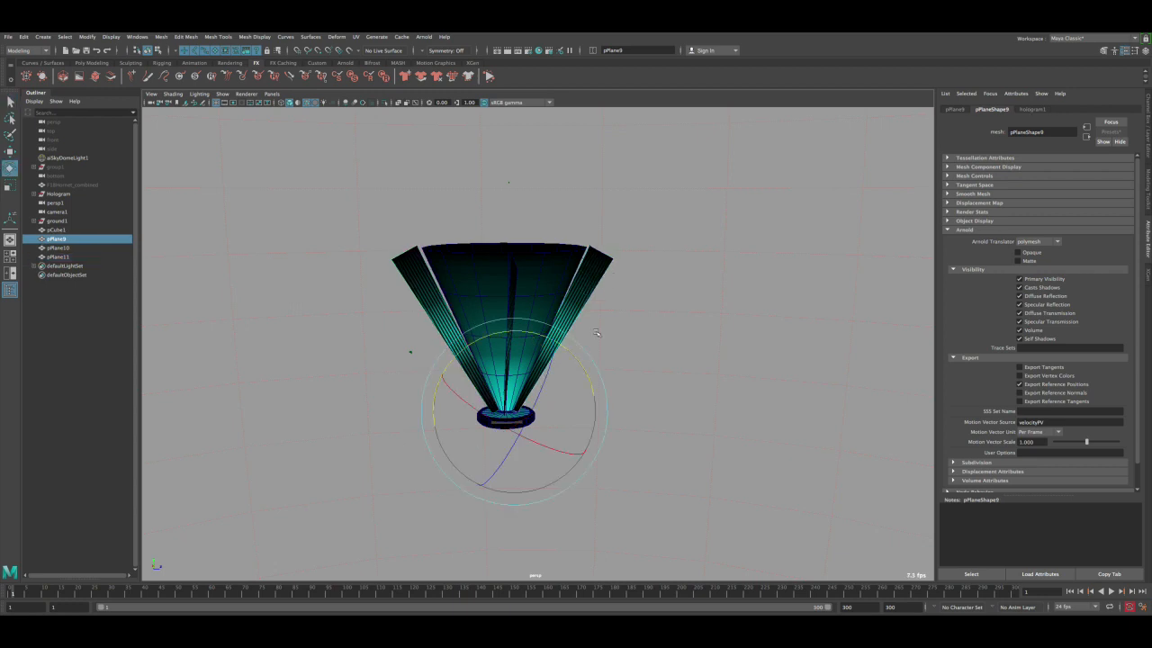
key("q")
left_click(610, 365)
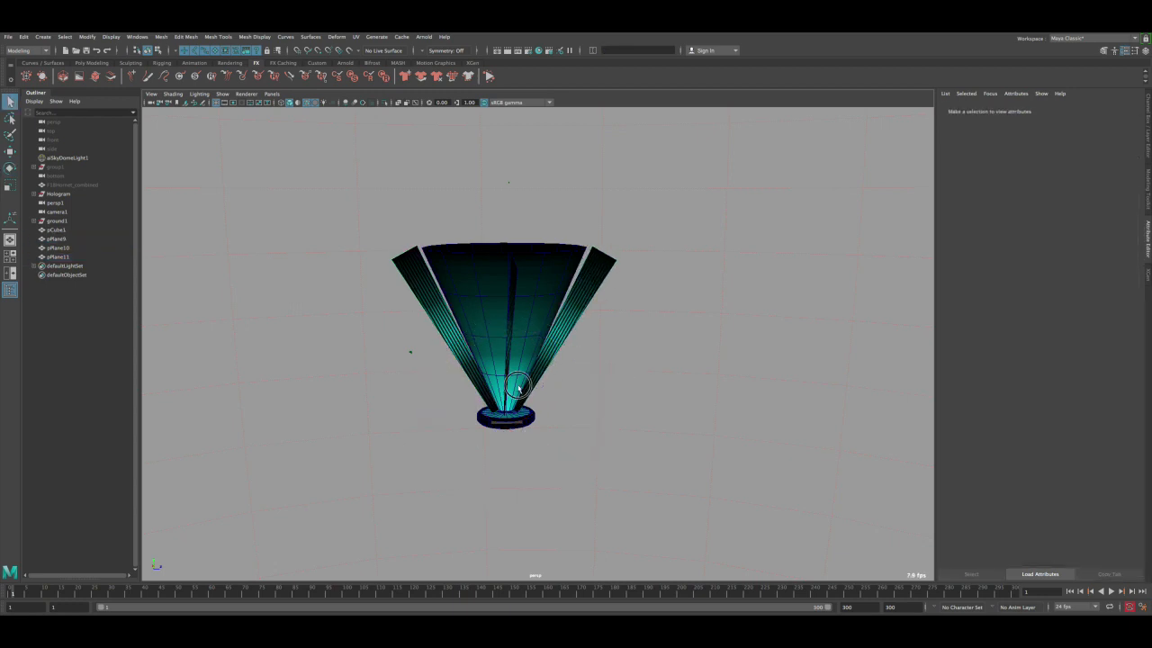
- Duplicate the front strip and move and rotate the copy to the opposite side of the cone as a fourth strip
left_click_drag(518, 386, 589, 346, "alt")
left_click(607, 359)
left_click(598, 366)
right_click_drag(603, 396, 638, 407, "alt")
key("ctrl+d")
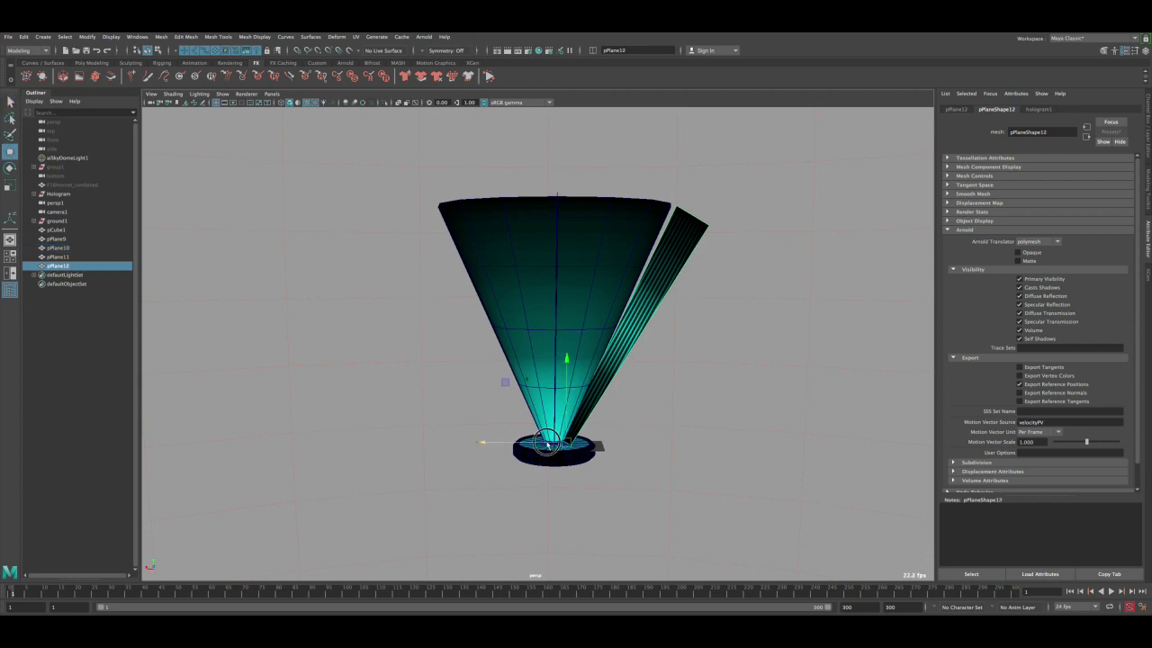
left_click_drag(547, 442, 520, 445)
key("e")
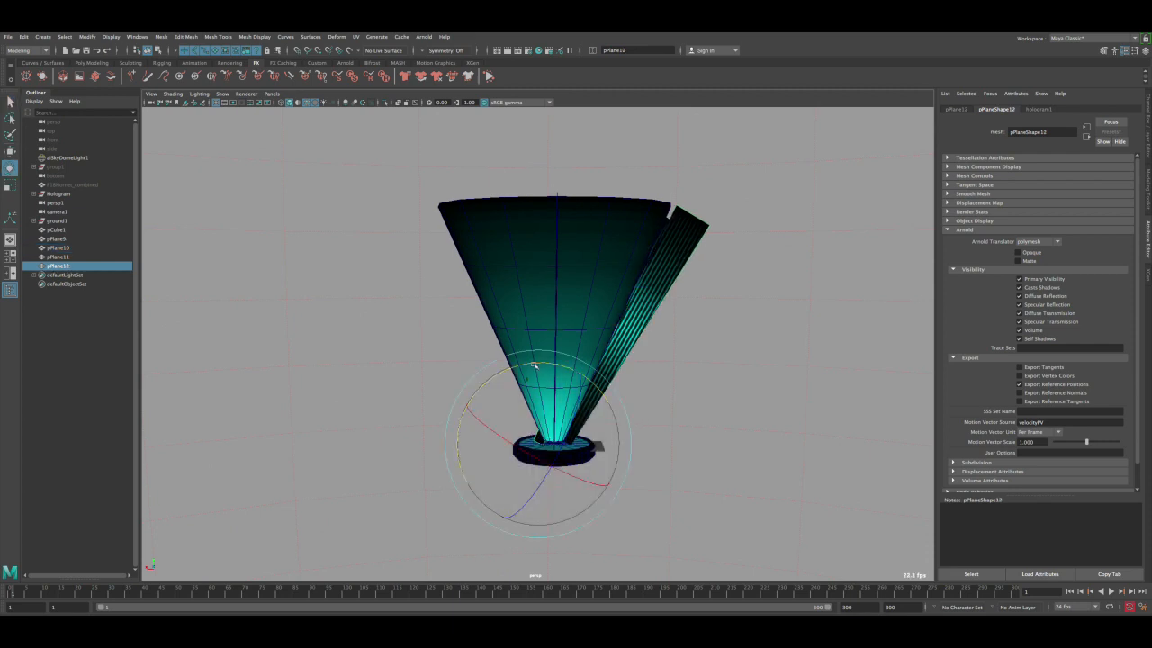
left_click_drag(535, 367, 465, 404)
key("w")
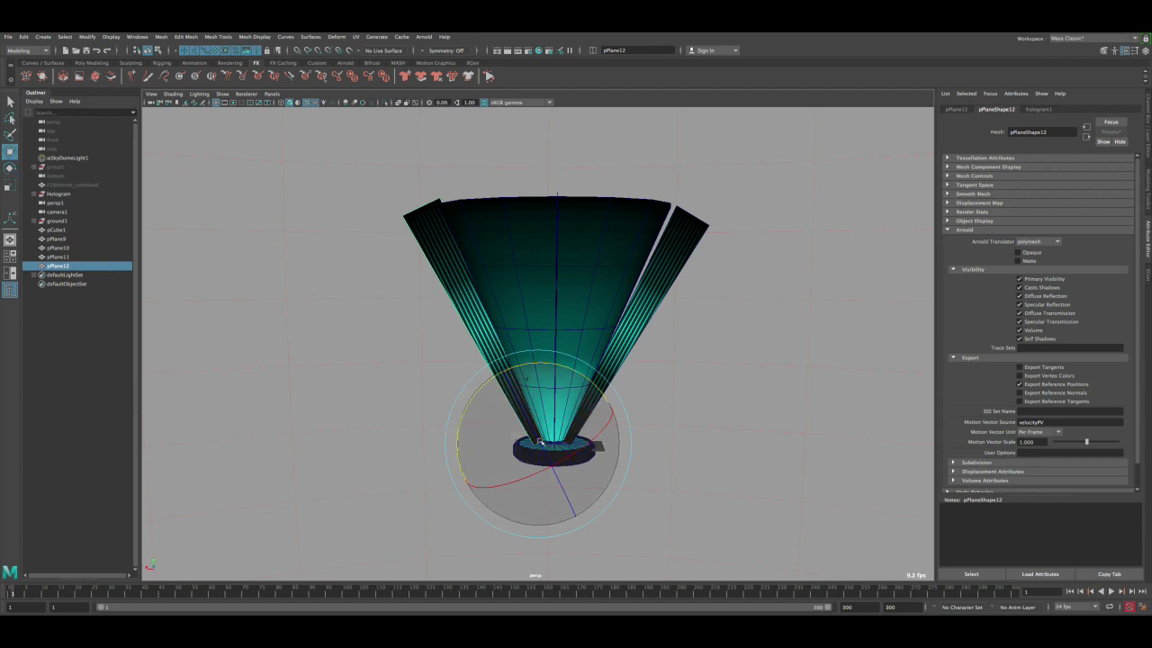
- Adjust the fourth strip's position and rotation, and check the spacing of all four strips around the cone
left_click_drag(514, 442, 663, 442)
key("e")
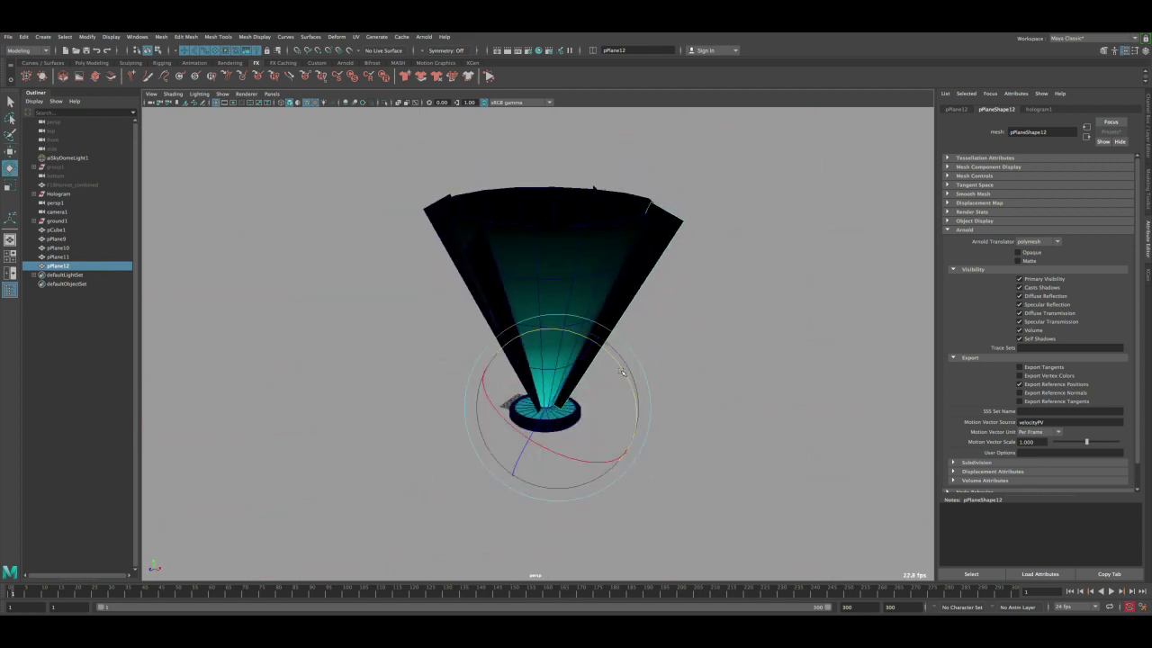
left_click_drag(621, 383, 552, 376)
key("q")
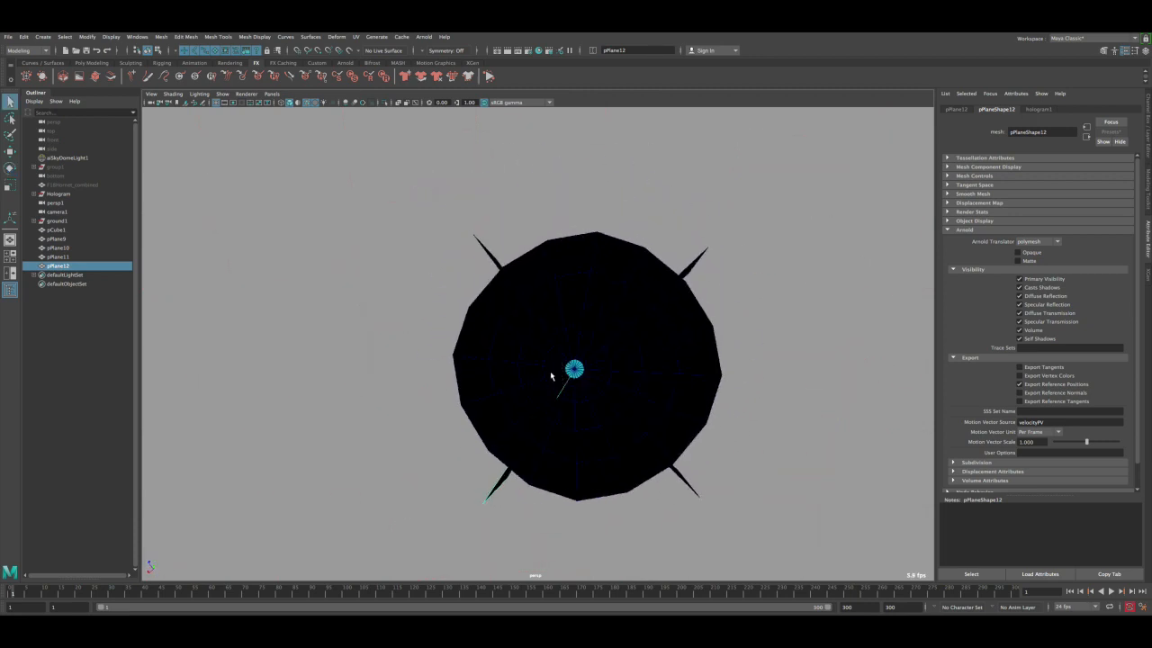
left_click_drag(584, 333, 571, 312, "alt")
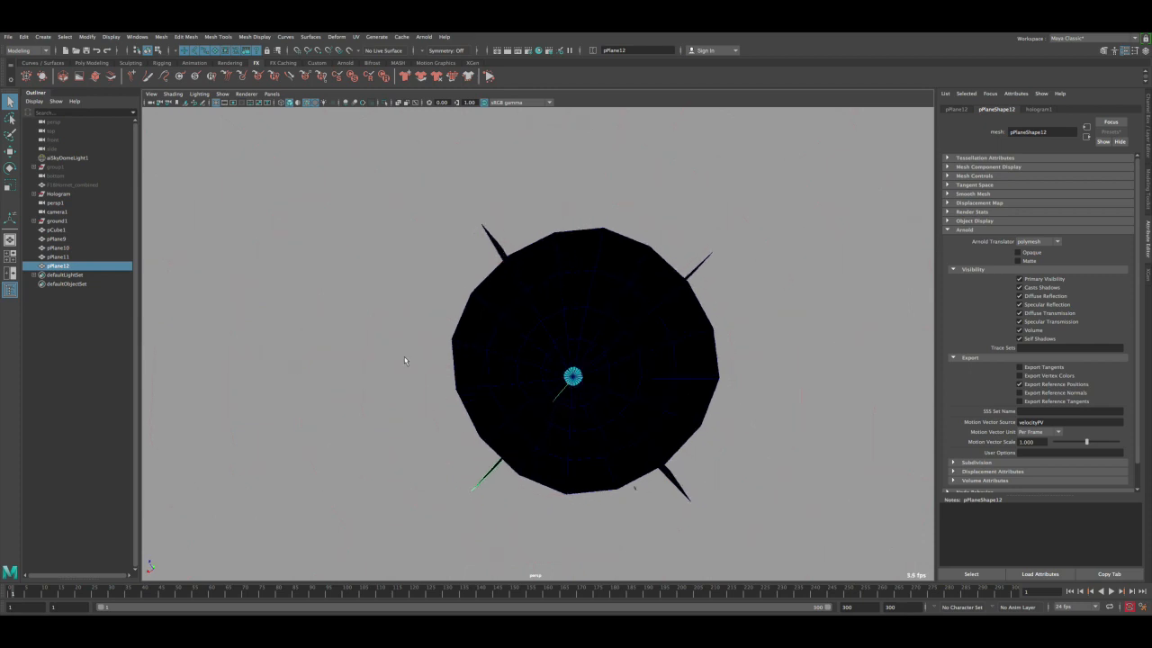
left_click_drag(582, 464, 421, 318, "alt")
left_click_drag(489, 324, 458, 318, "alt")
- Duplicate one of the strips and move and rotate the copy into a gap between two existing strips as a fifth strip
left_click(458, 329)
right_click_drag(458, 329, 508, 394, "alt")
mouse_move(509, 394)
left_mouse_down("alt")
mouse_move(545, 391)
mouse_move(515, 393)
left_mouse_up("alt")
key("ctrl+d")
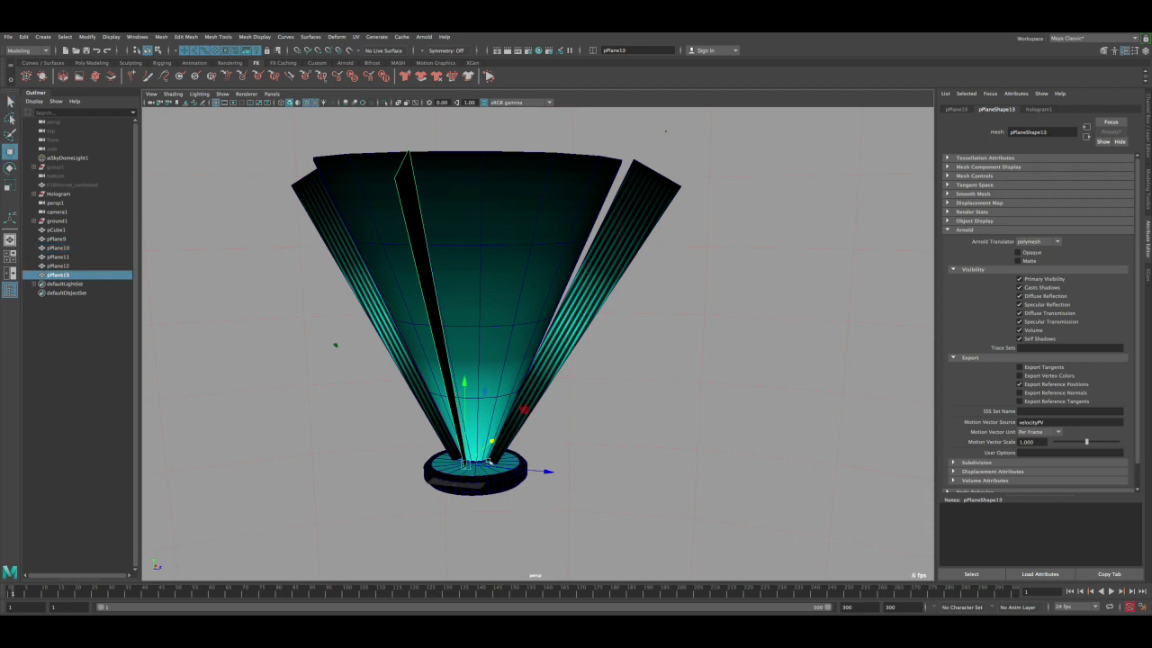
left_click_drag(492, 466, 512, 468)
mouse_move(527, 417)
left_mouse_down("alt")
mouse_move(496, 440)
mouse_move(521, 418)
left_mouse_up("alt")
key("e")
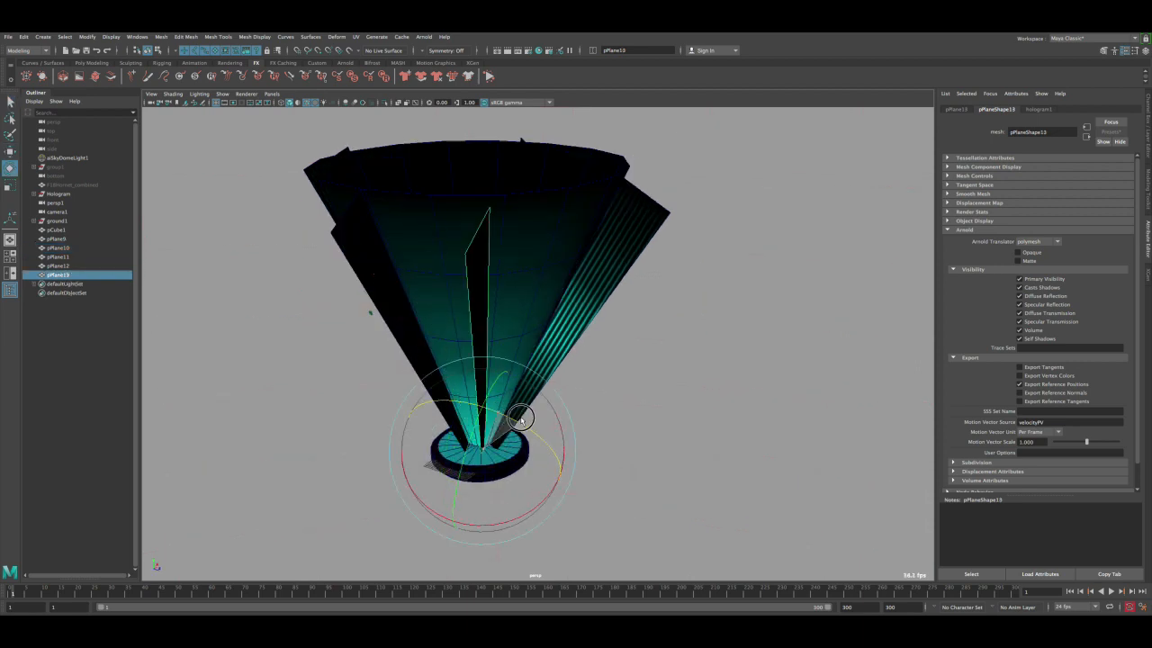
left_click_drag(525, 519, 501, 468)
- Duplicate a strip again as a sixth one and rotate it to lie along the cone in another open gap
key("ctrl+d")
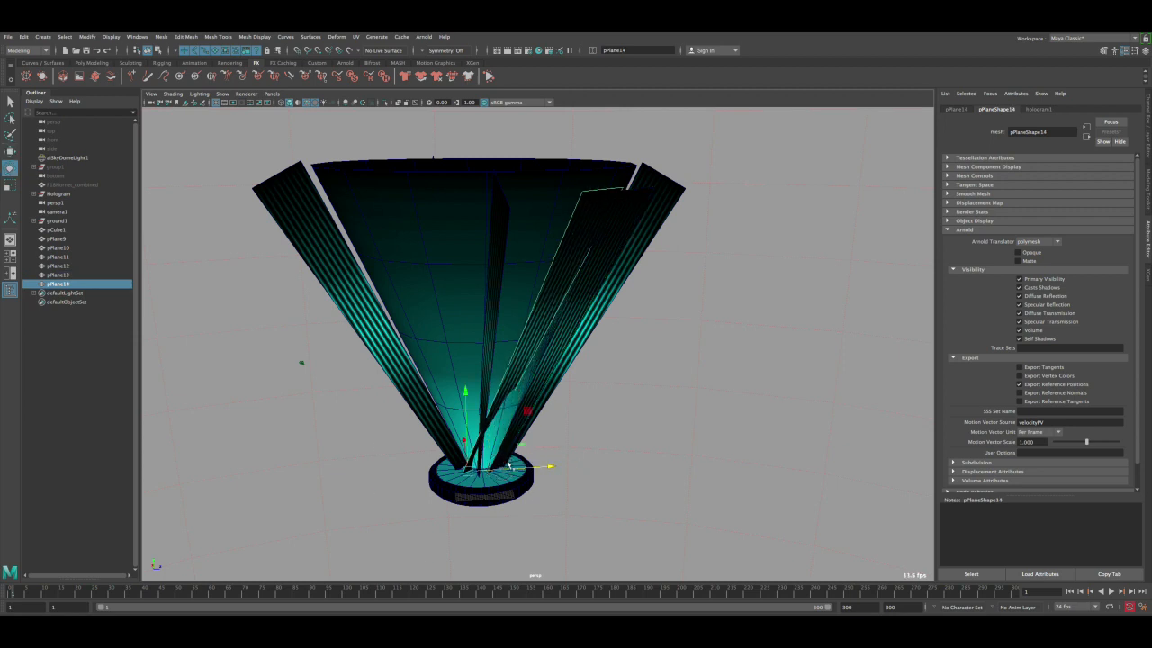
left_click_drag(541, 523, 481, 536)
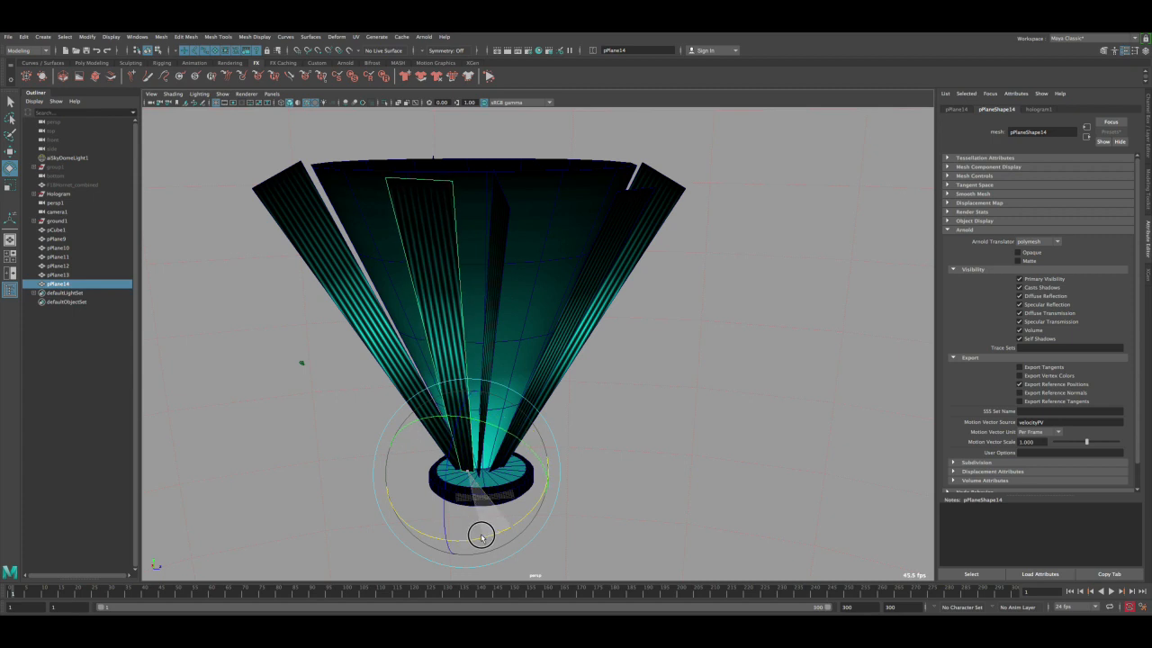
left_click_drag(487, 486, 551, 478, "alt")
left_click_drag(511, 421, 531, 442)
left_click_drag(542, 538, 503, 549)
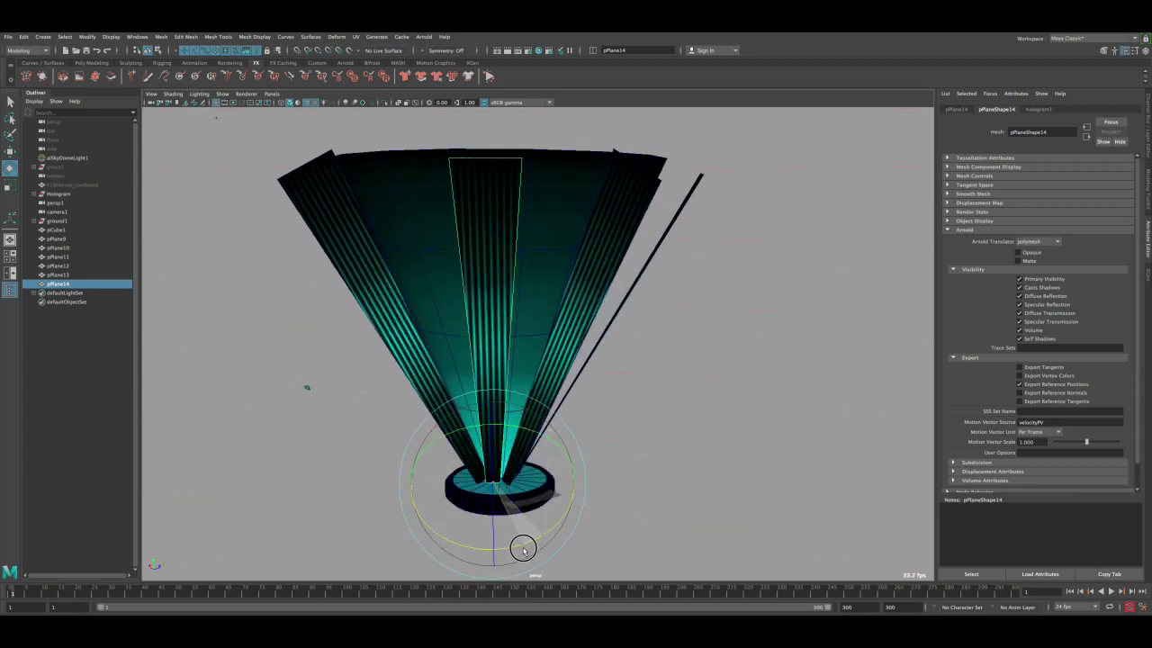
left_click_drag(501, 495, 557, 472)
- Refine the rotation of the fifth strip, pPlane13, and check its alignment from around the cone
left_click(556, 326)
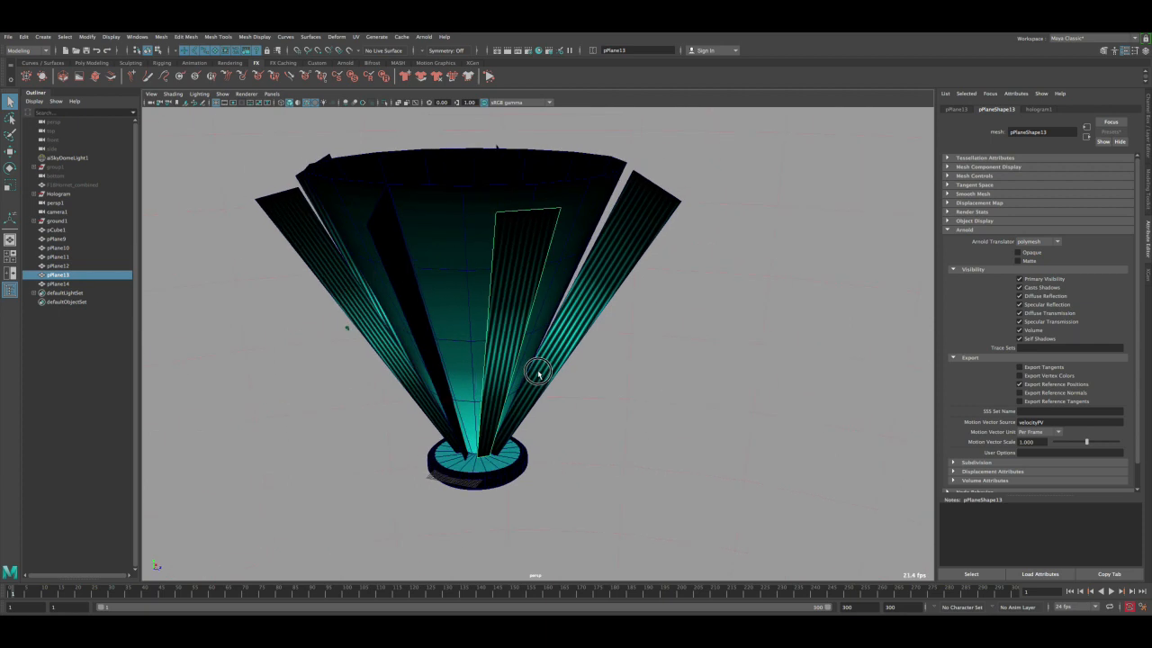
key("e")
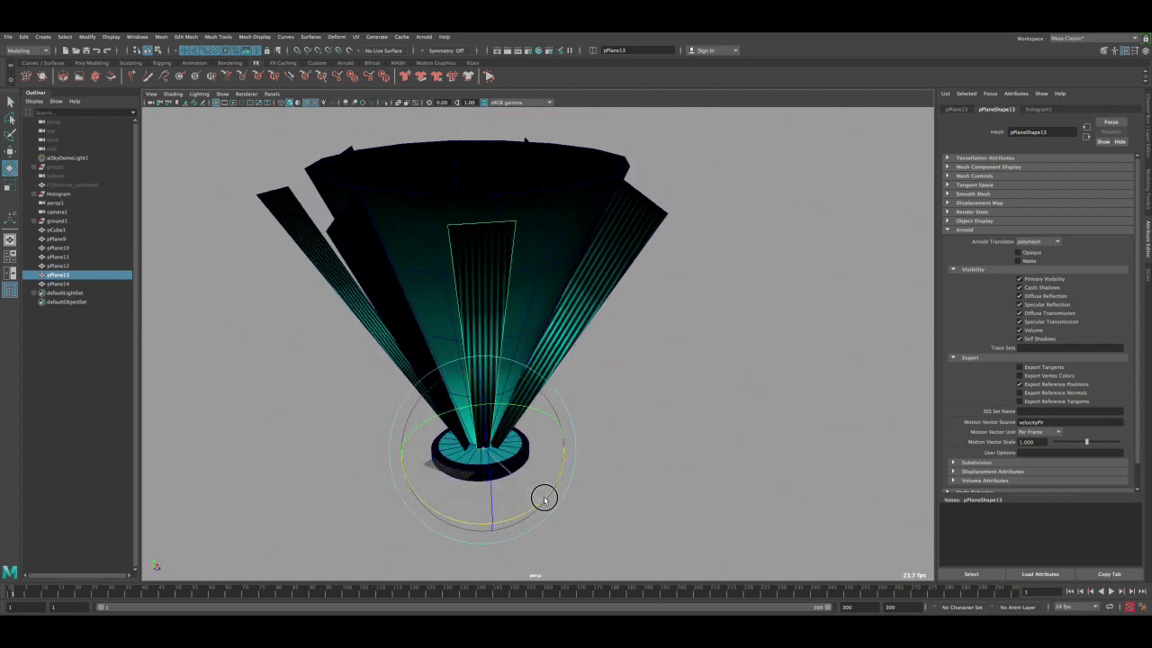
right_click_drag(578, 488, 526, 335, "alt")
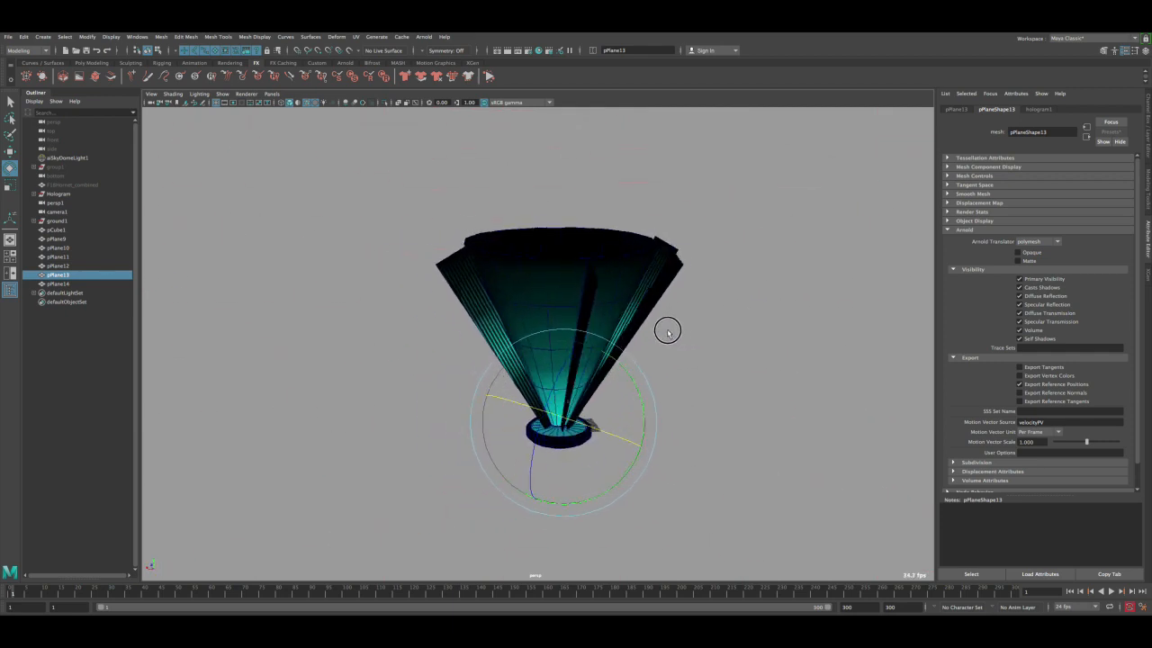
key("q")
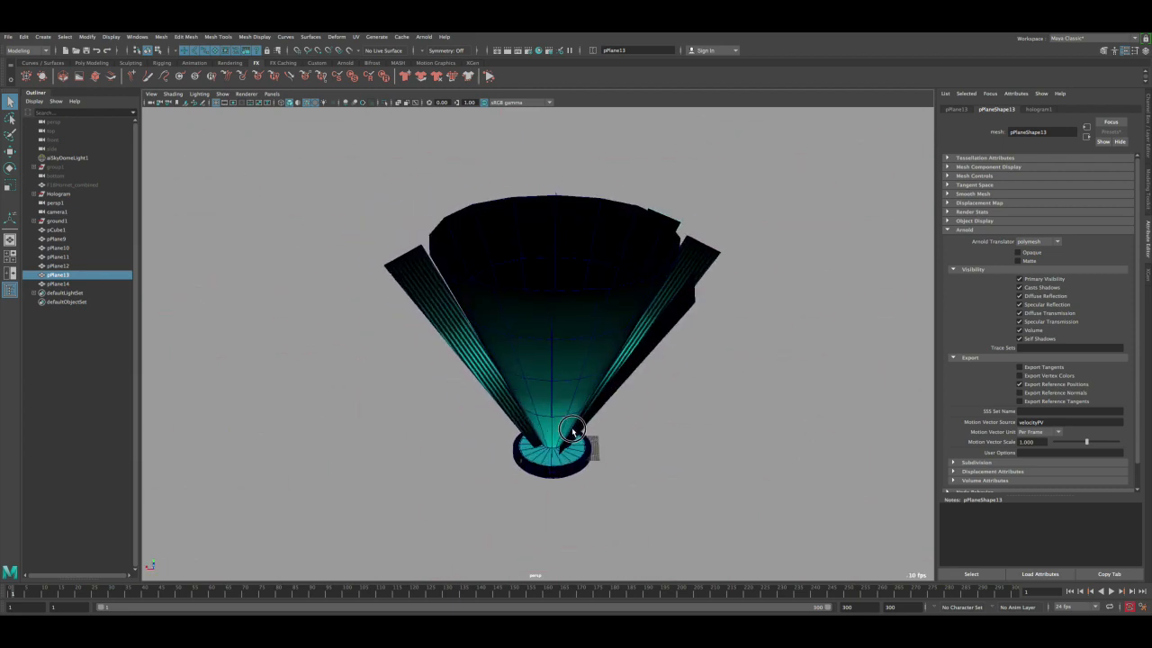
left_click_drag(575, 420, 517, 423, "alt")
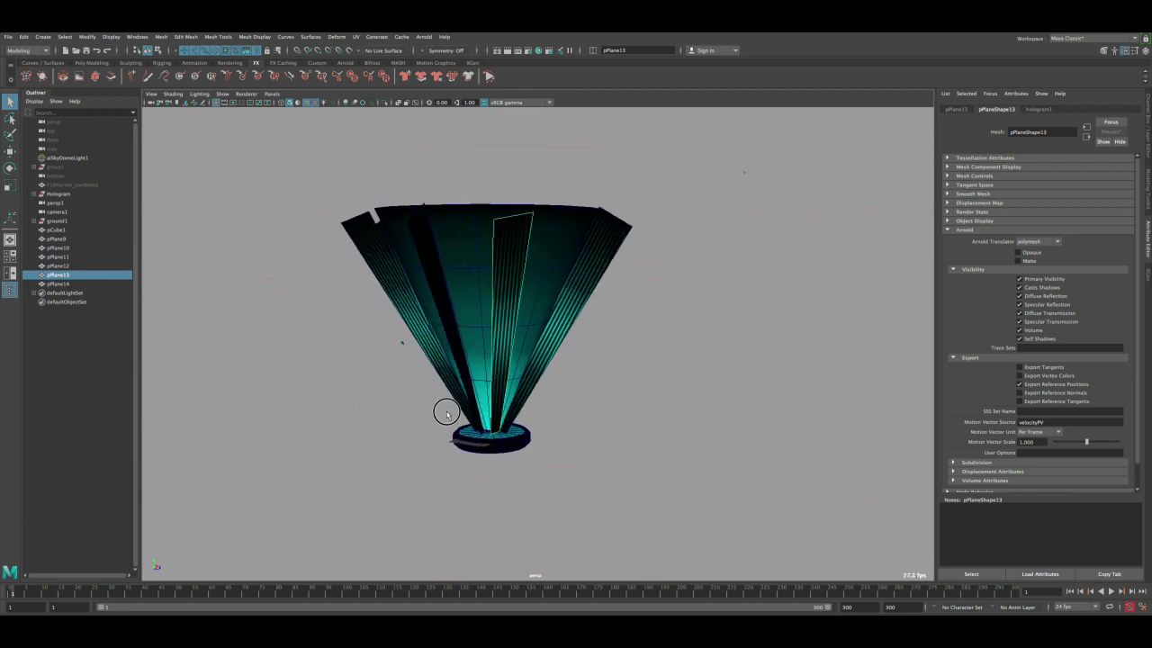
left_click_drag(415, 362, 515, 369, "alt")
- Duplicate the pPlane11 strip and move and rotate the copy into the neighbouring gap as a seventh strip
left_click(579, 400)
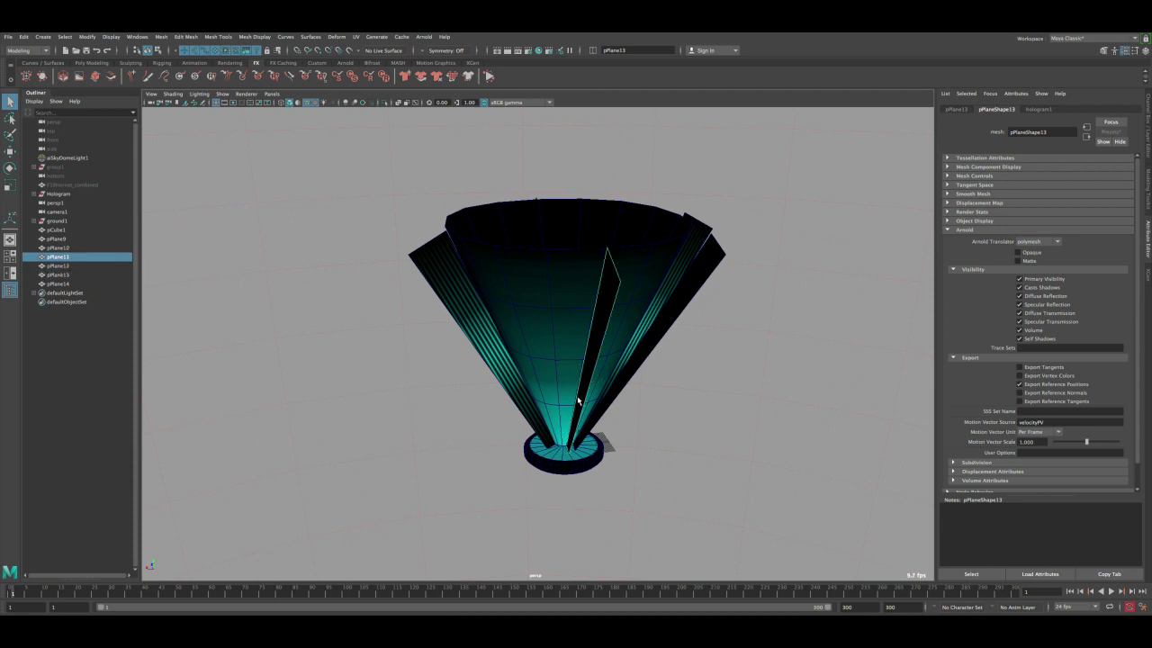
mouse_move(579, 400)
left_mouse_down("alt")
mouse_move(603, 399)
mouse_move(591, 401)
left_mouse_up("alt")
key("ctrl+d")
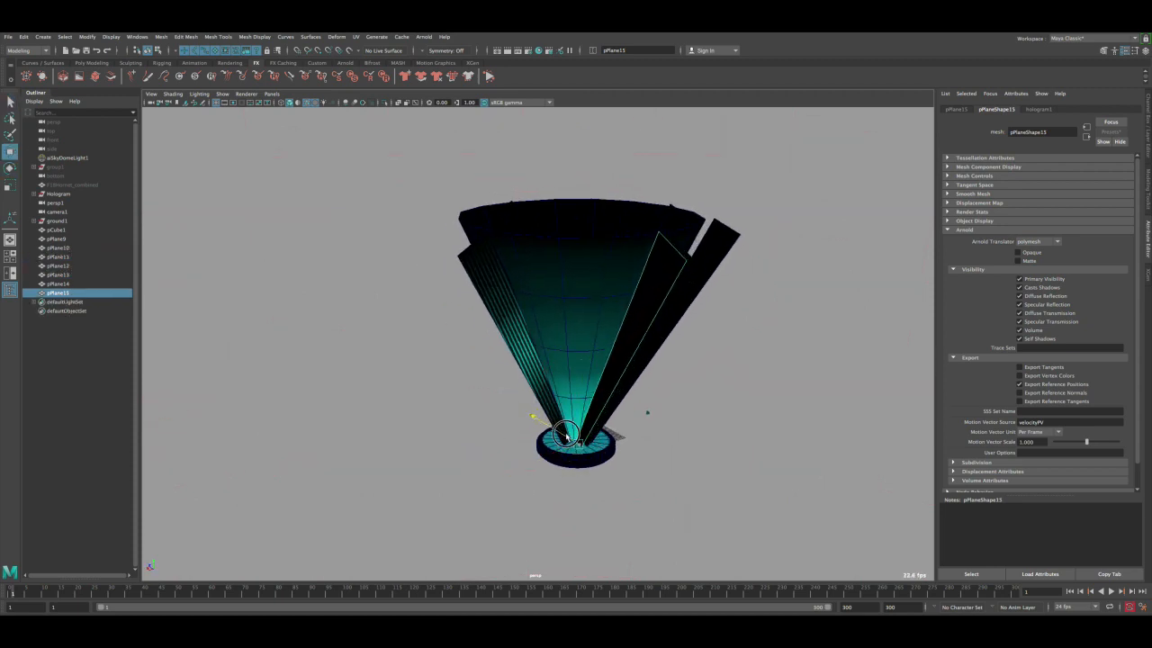
key("e")
left_click_drag(594, 400, 595, 447)
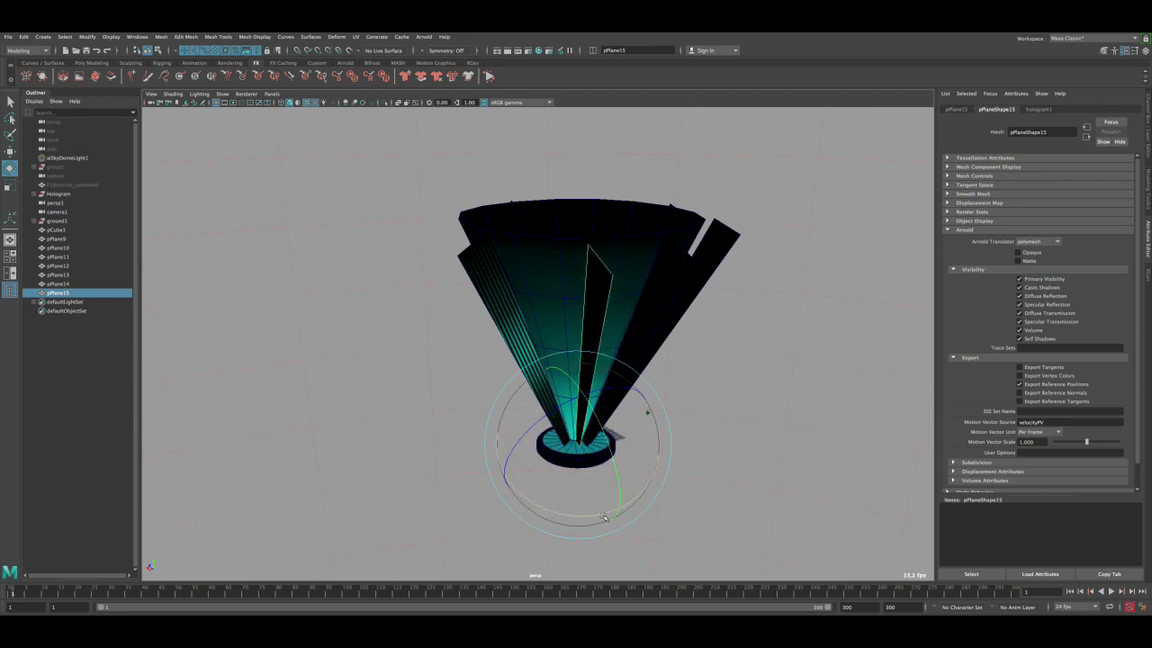
left_click_drag(604, 518, 528, 511)
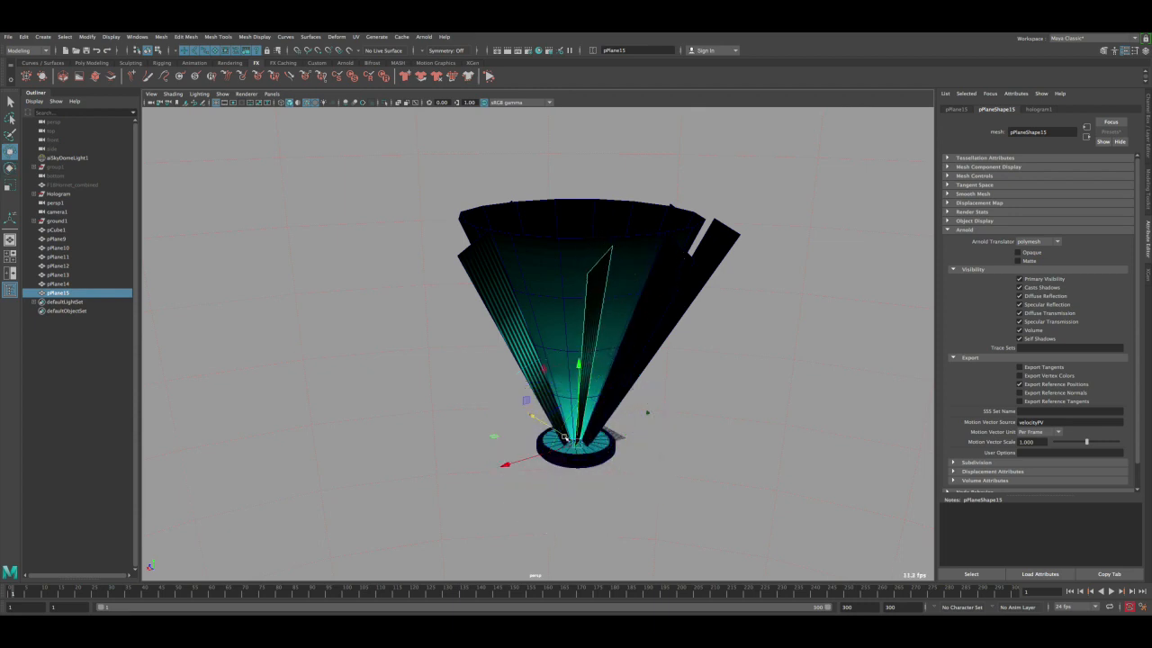
left_click_drag(559, 448, 630, 459, "alt")
- Duplicate the pPlane12 strip and move and rotate the copy into the last gap around the cone as the eighth strip
key("q")
left_click(573, 391)
left_click_drag(572, 391, 564, 462, "alt")
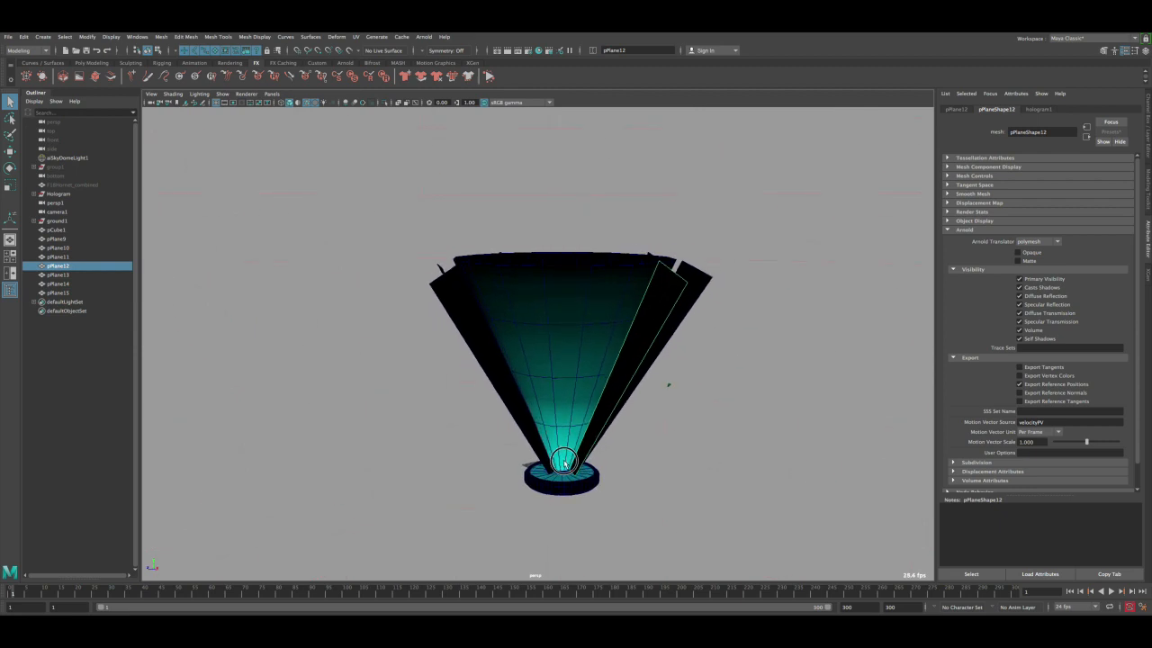
key("ctrl+d")
key("w")
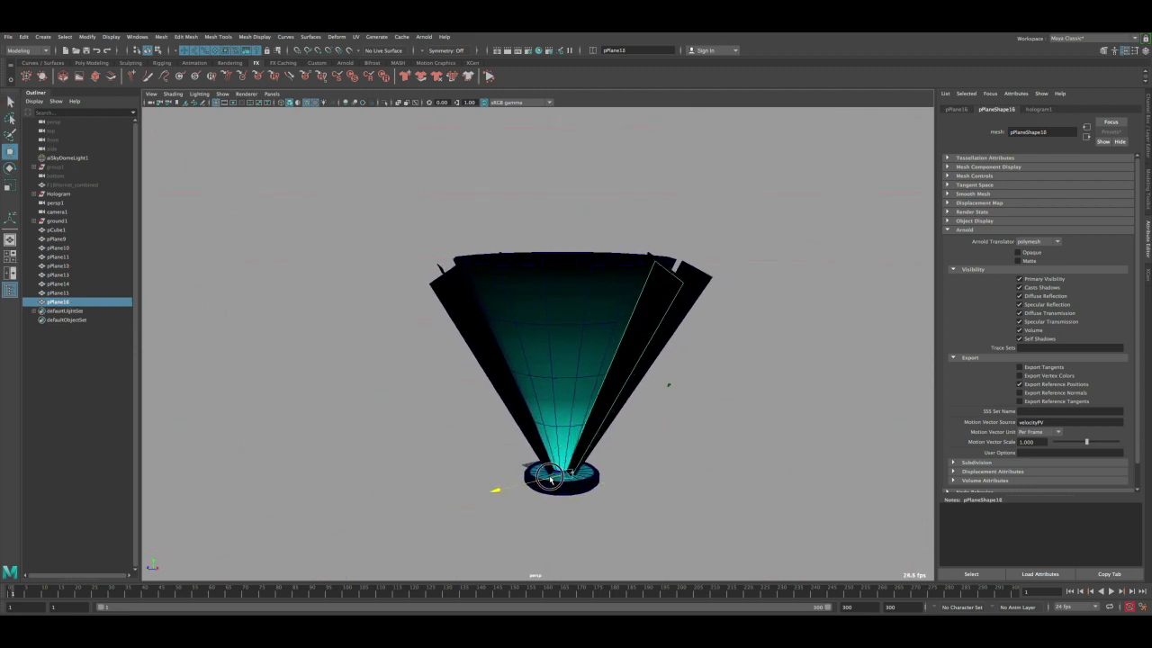
key("e")
left_click_drag(560, 551, 517, 538)
left_click(587, 426)
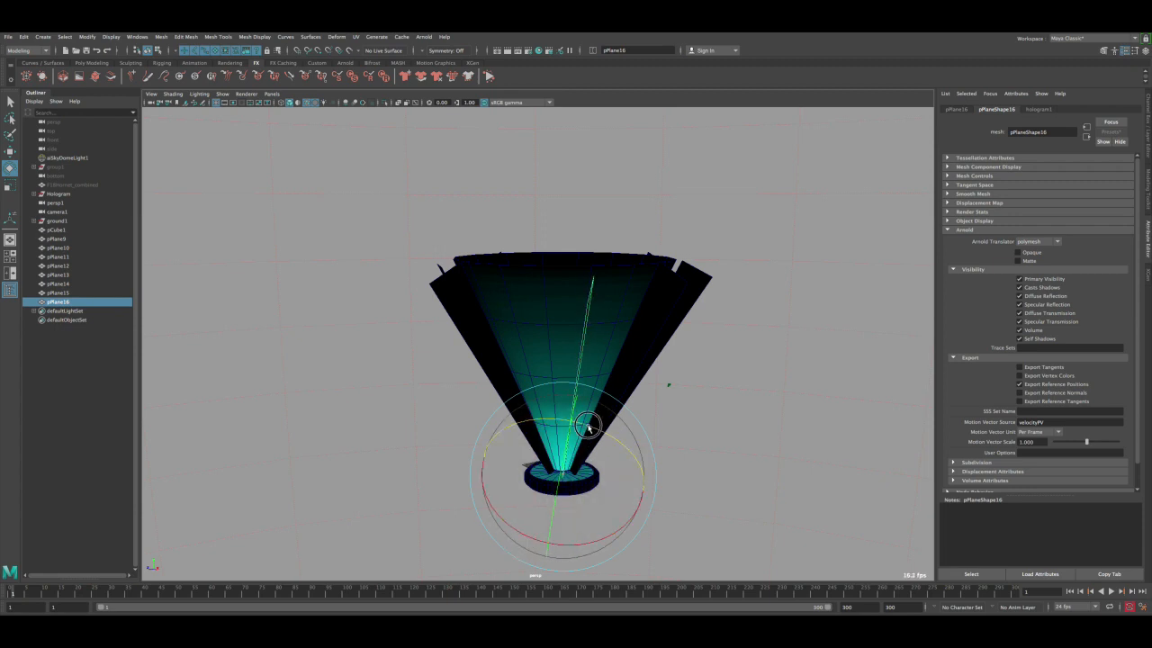
left_click_drag(550, 448, 516, 423)
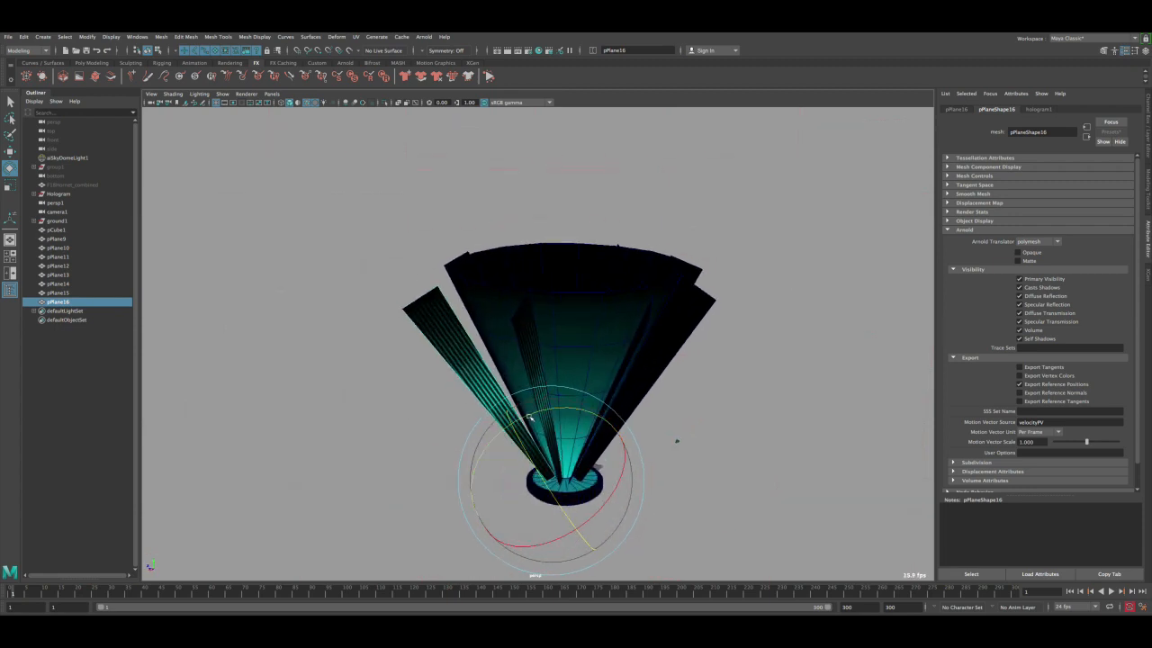
left_click_drag(542, 481, 395, 365)
- Select the seventh strip, pPlane15, and fine-tune its rotation against the cone
key("q")
left_click(545, 458)
key("e")
key("q")
- Switch the camera view to textured display, check the strips in it, and return to the perspective view
key("space")
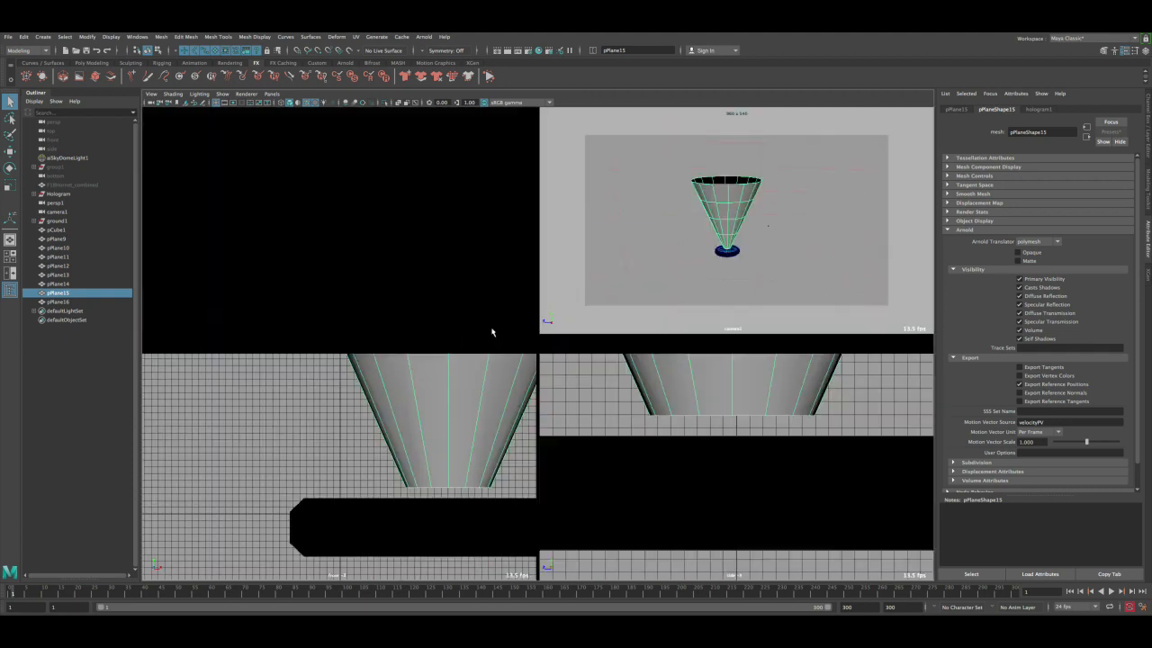
key("space")
key("6")
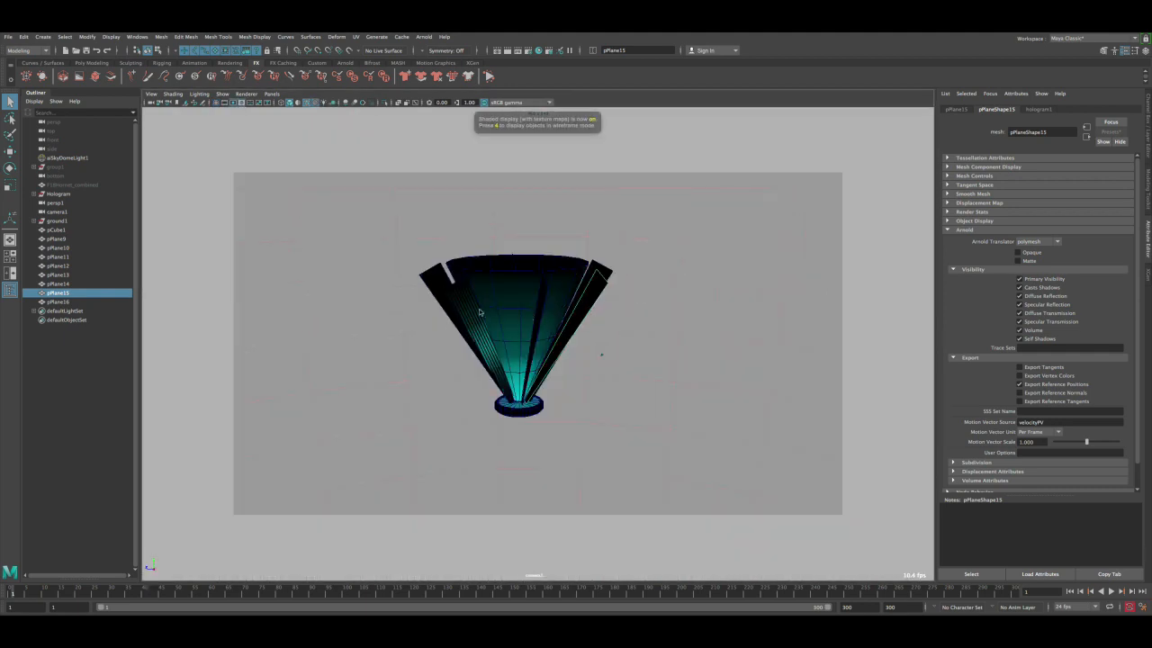
key("space")
key("space")
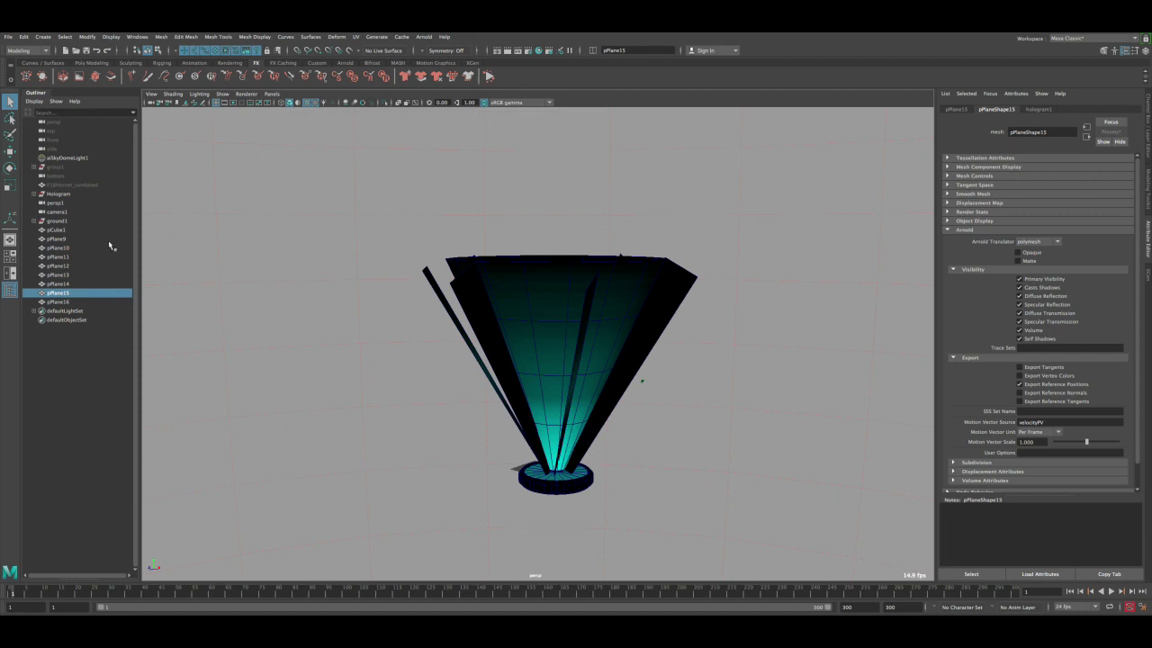
- Select all eight strips, pPlane9 through pPlane16, group them, and name the group "ray"
left_click(61, 249)
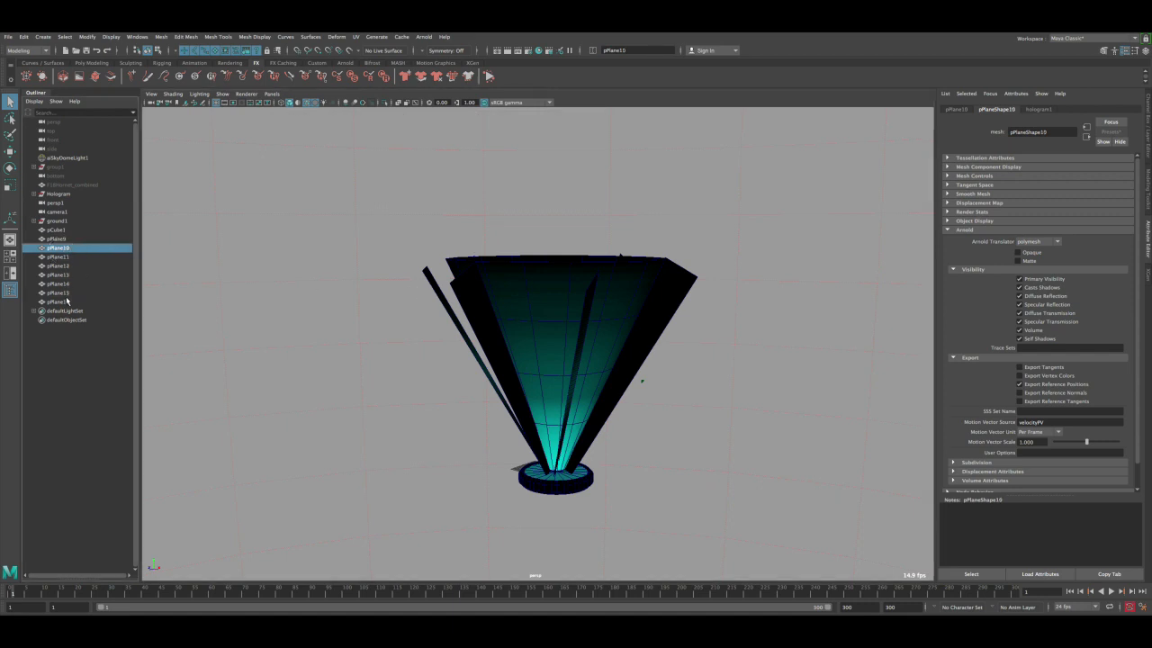
left_click(57, 301, "shift")
left_click_drag(486, 351, 504, 373, "alt")
left_click(474, 303, "shift")
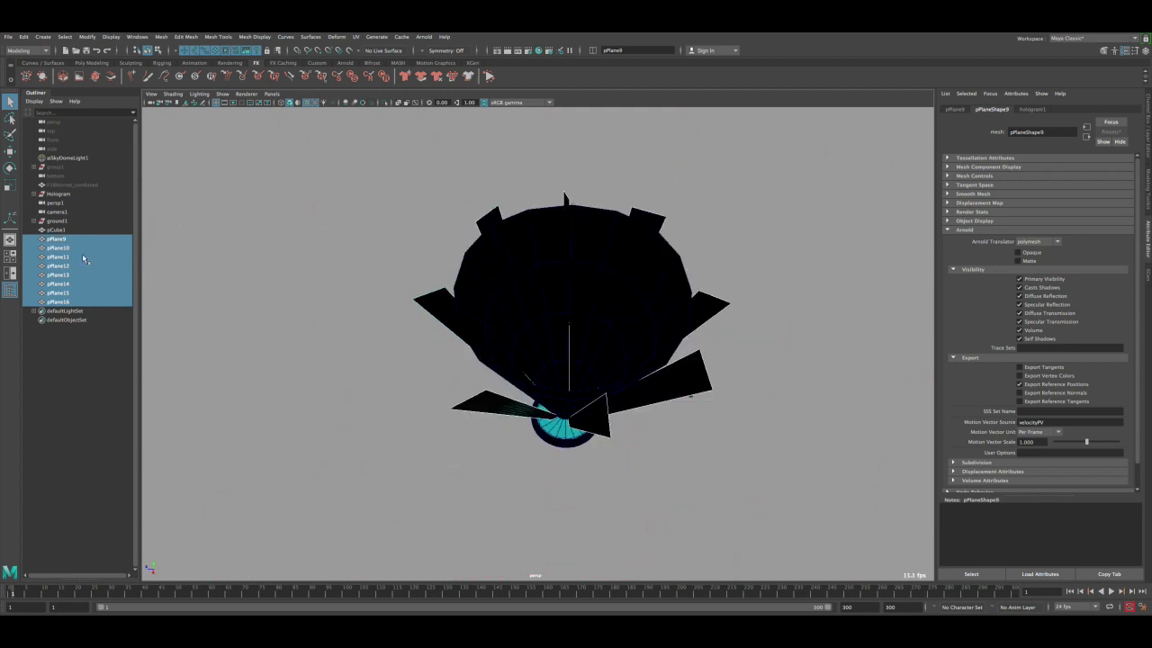
left_click_drag(426, 298, 621, 272, "alt")
key("ctrl+g")
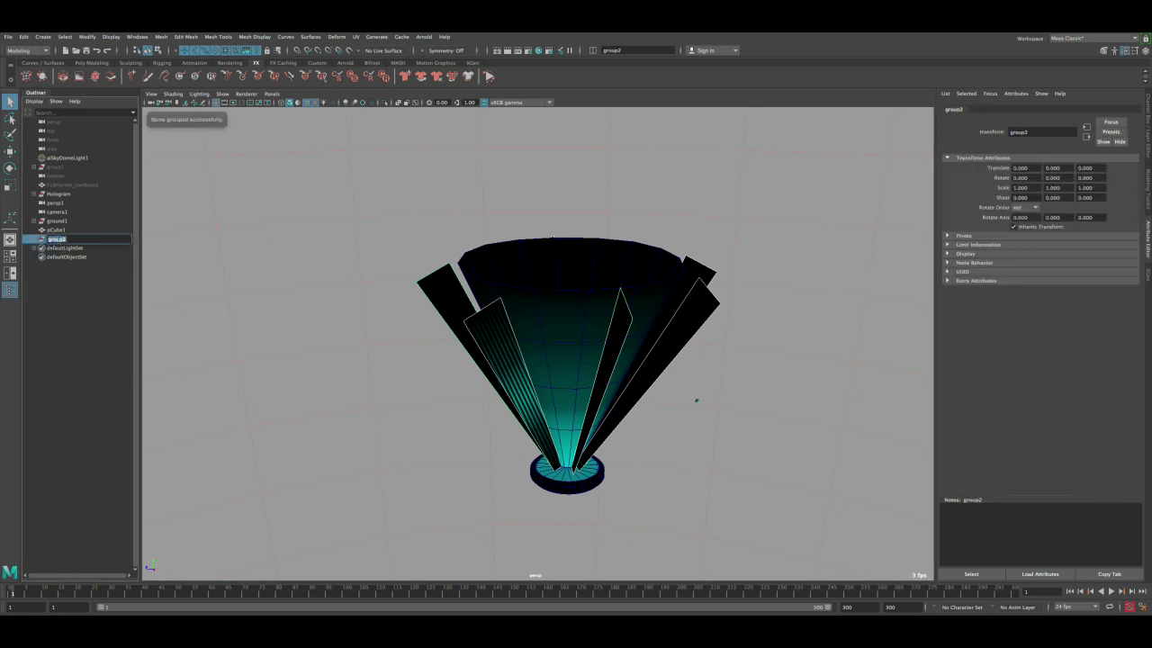
type("ray")
key("Return")
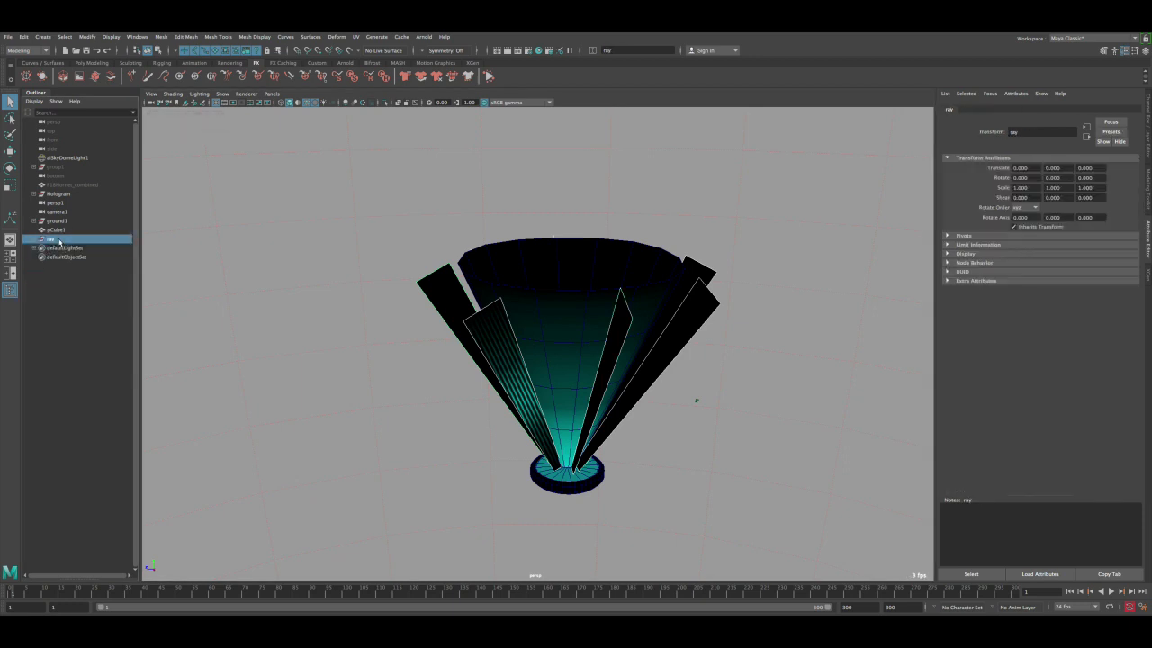
- Center the pivot of the ray group and lower the pivot to the round base at the cone's tip
left_click(56, 231)
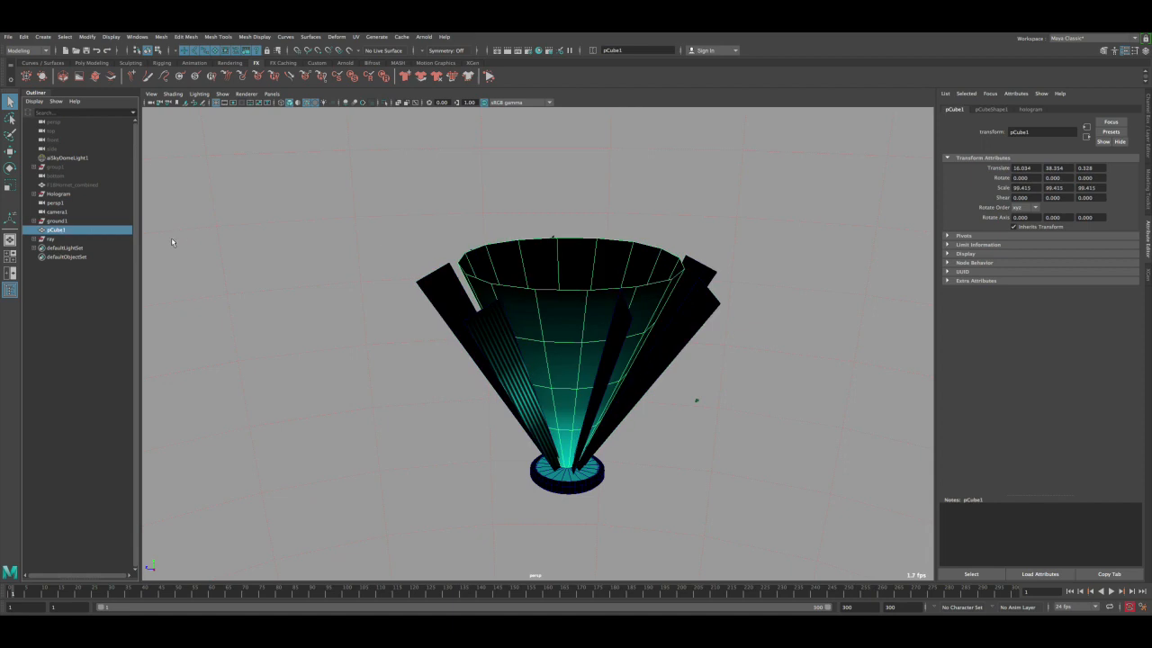
left_click(62, 240)
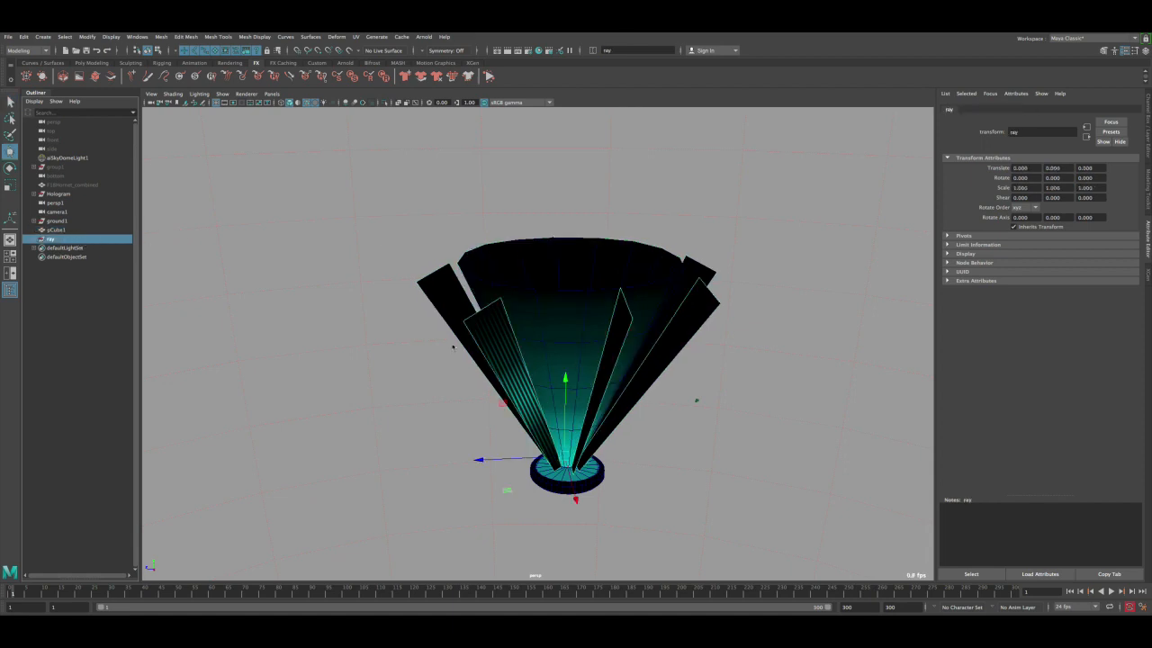
left_click_drag(452, 346, 636, 359, "alt")
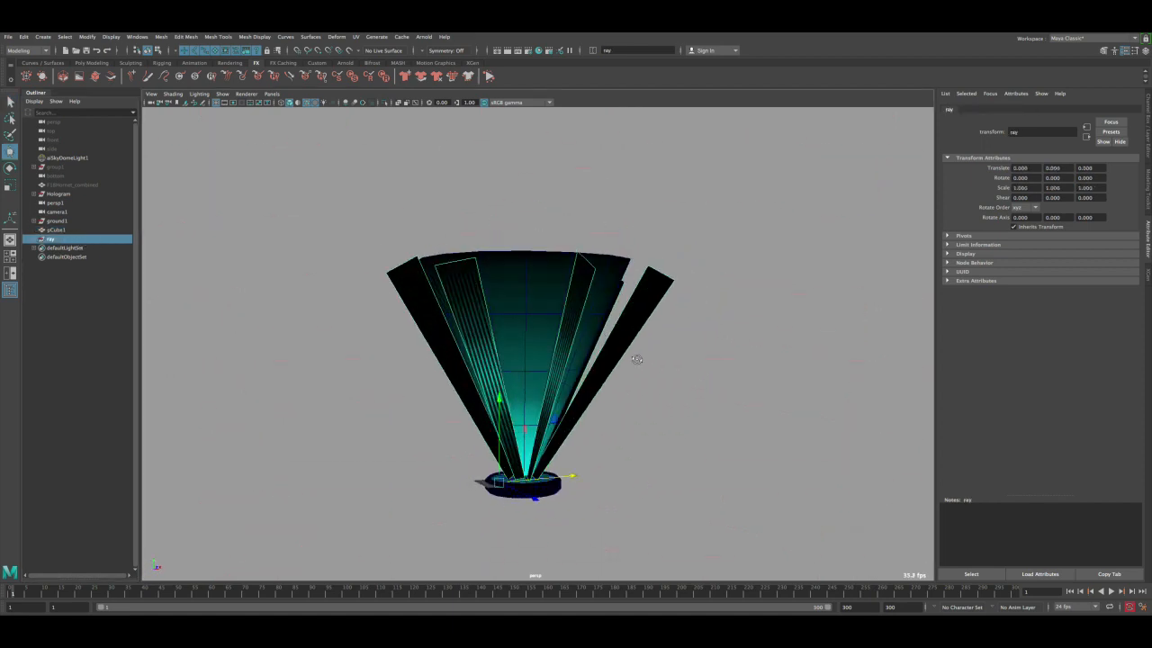
scroll(542, 486, "up", 4)
middle_click_drag(543, 486, 546, 424, "alt")
scroll(547, 441, "up", 3)
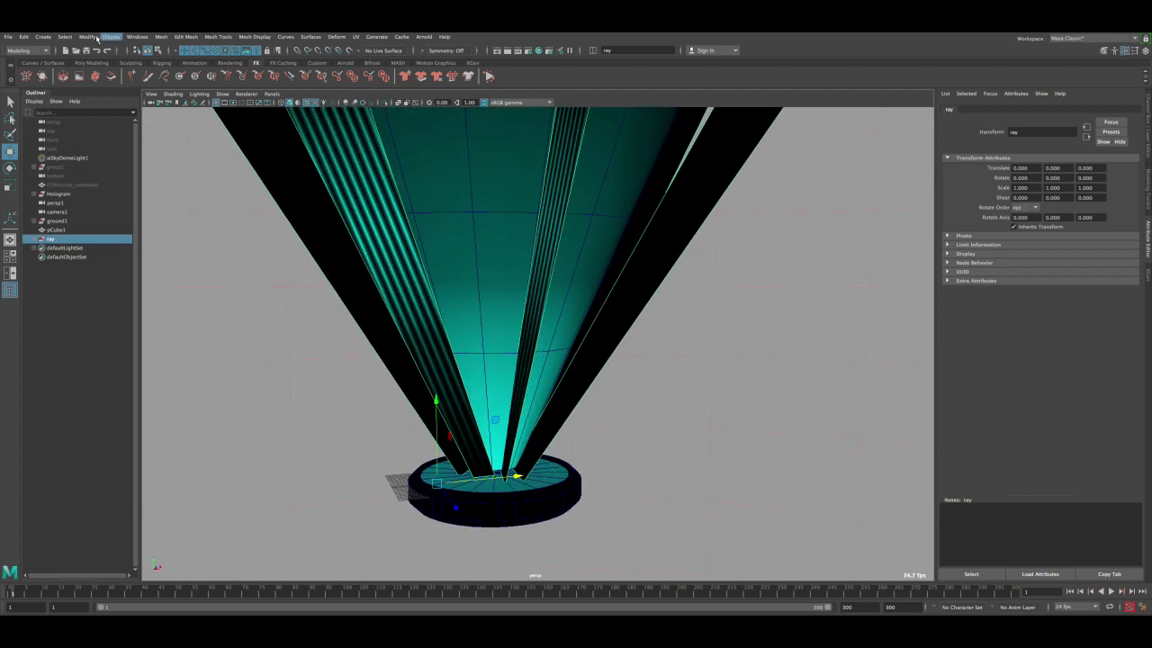
left_click(61, 36)
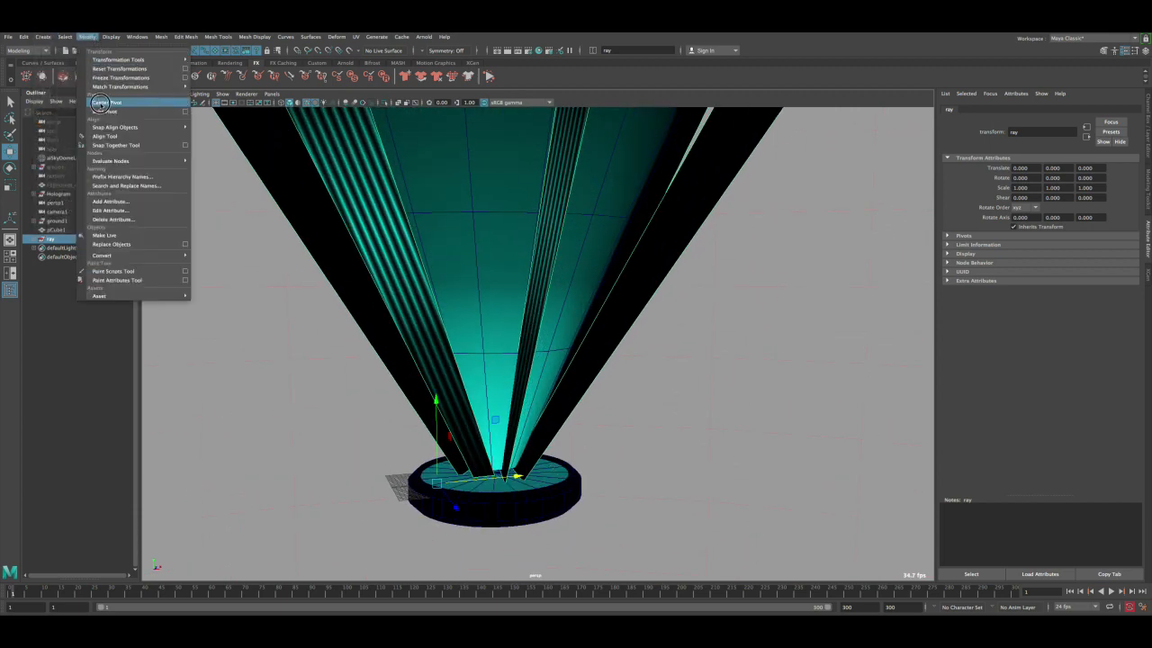
left_click(126, 99)
left_click_drag(594, 303, 551, 303, "alt")
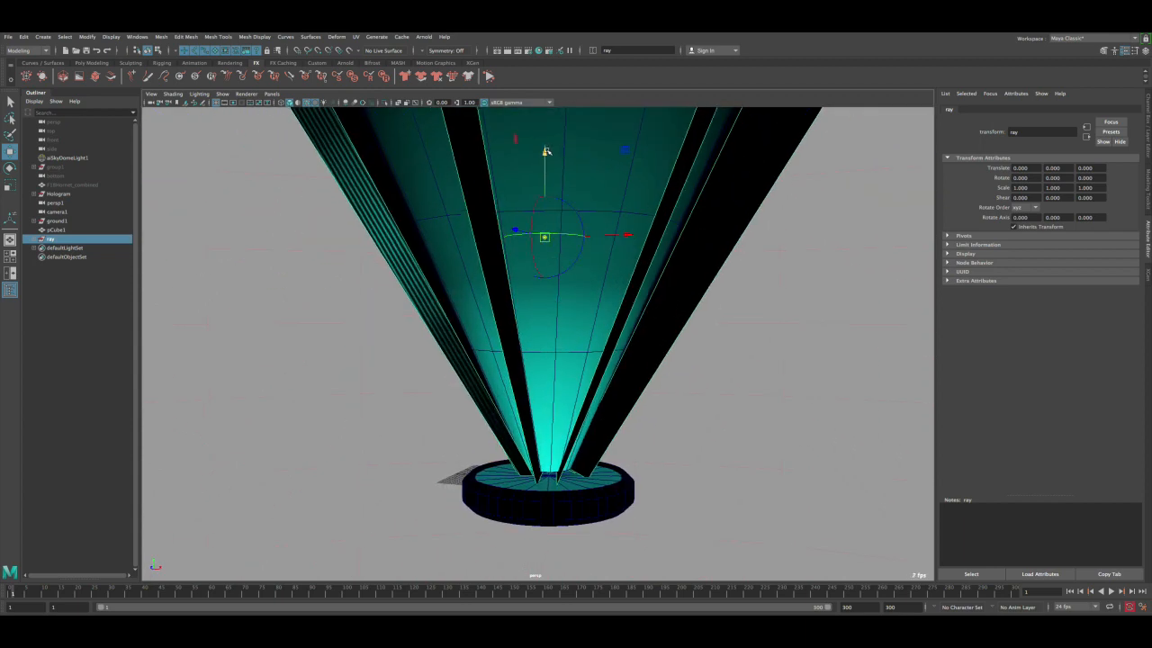
left_click_drag(547, 151, 560, 387)
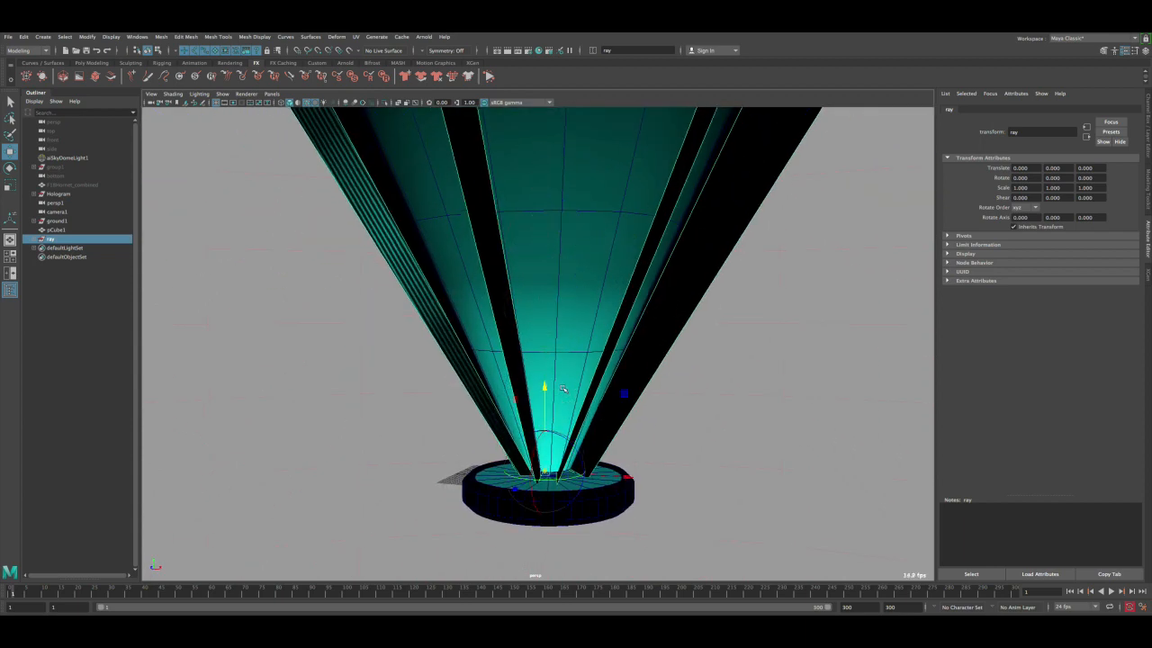
- Examine the arrangement of the grouped strips around the cone from above and from the side
right_click_drag(617, 378, 531, 305, "alt")
left_click_drag(531, 306, 506, 360, "alt")
right_click_drag(507, 360, 471, 270, "alt")
middle_click_drag(470, 270, 465, 308, "alt")
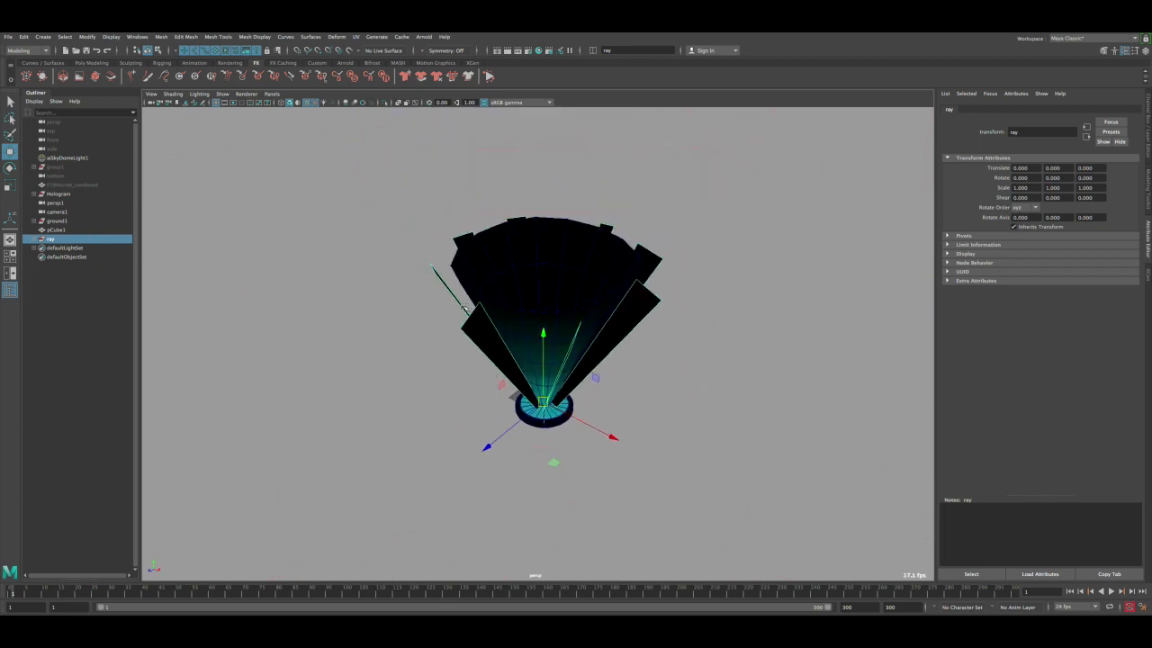
left_click_drag(466, 309, 483, 322, "alt")
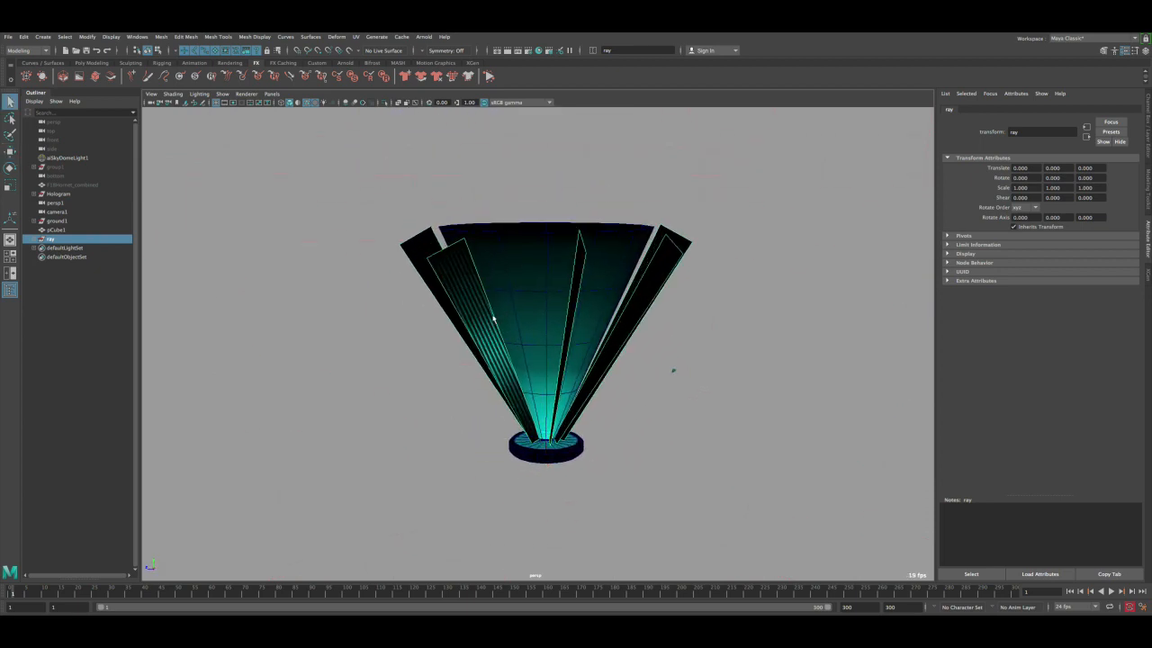
key("space")
key("space")
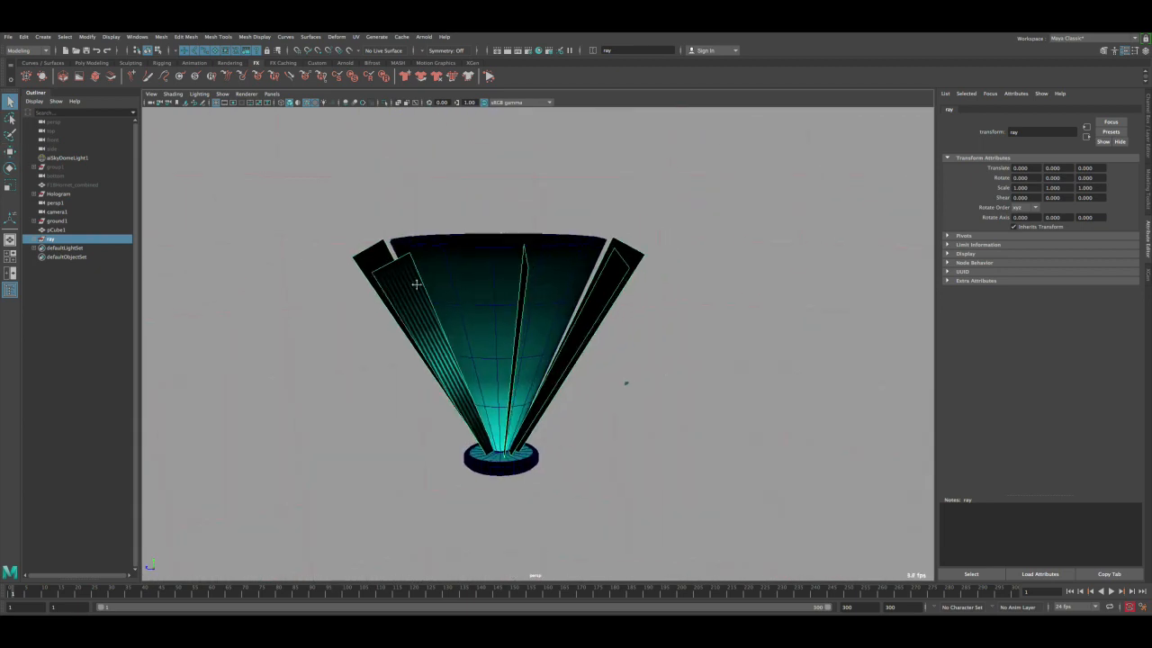
- Render the perspective view to check the cone with its single ring of ray strips, and close the render
left_click_drag(423, 297, 414, 261, "alt")
left_click(512, 53)
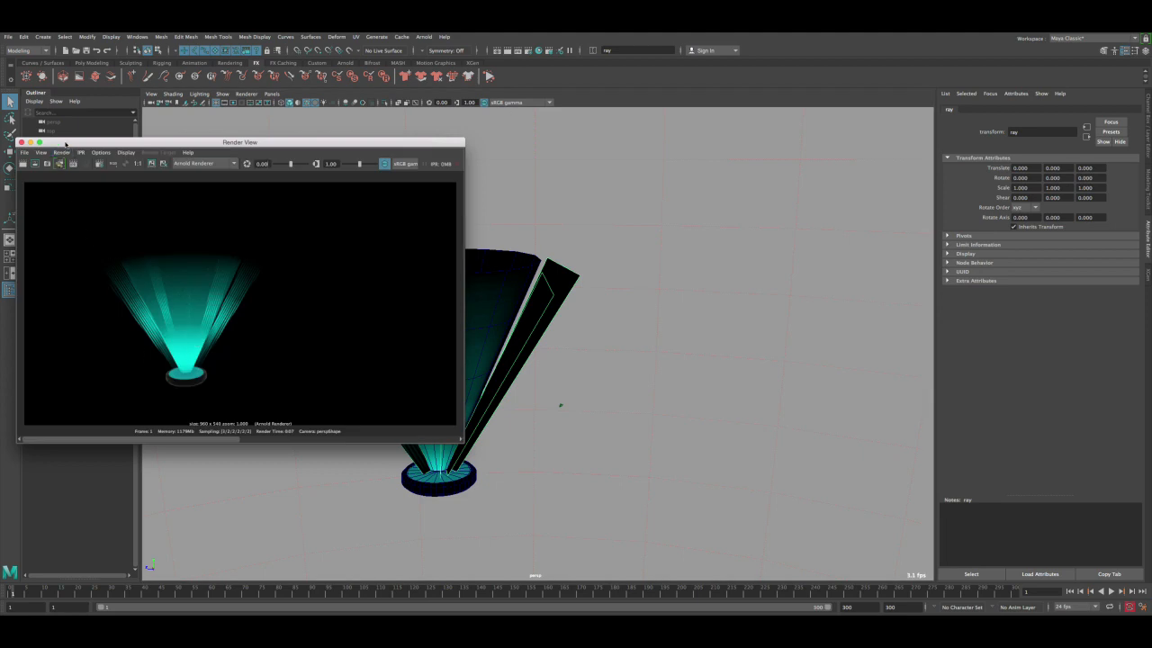
left_click_drag(66, 145, 173, 141)
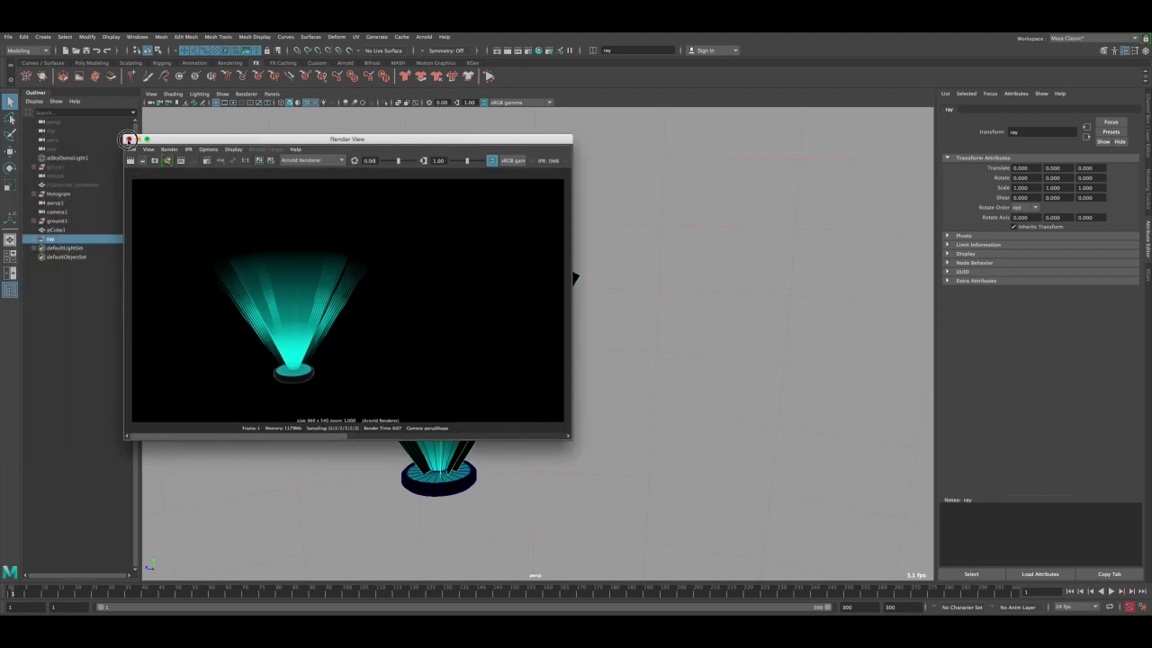
left_click(128, 140)
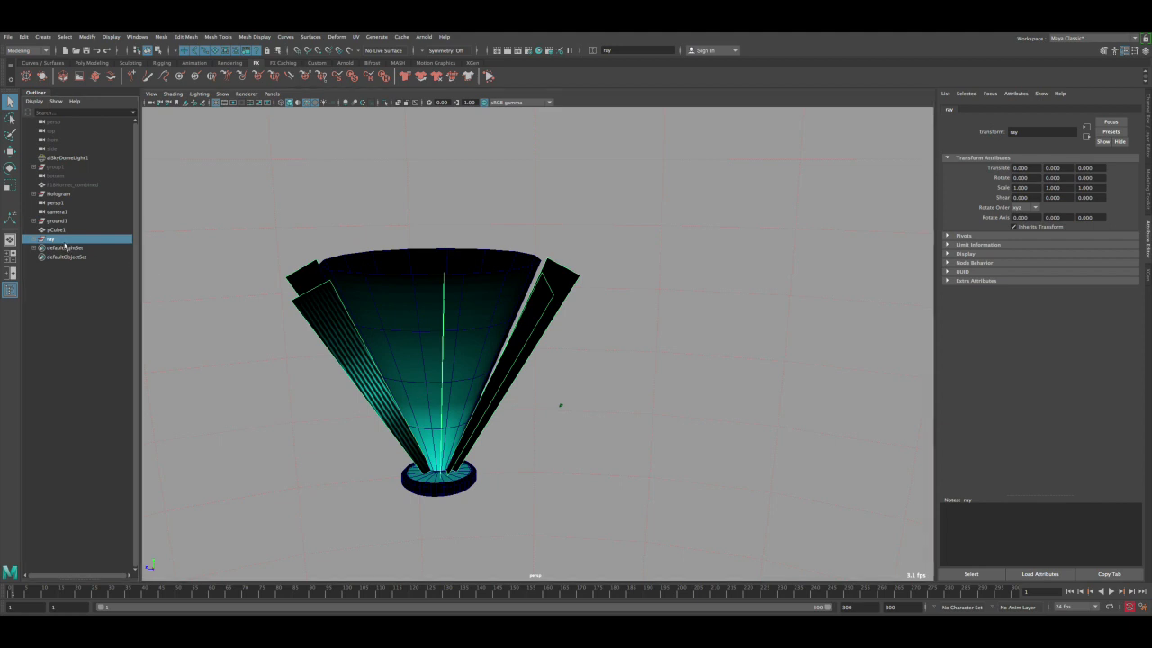
- Duplicate the ray group, rotate the copy about -29° around Y, and shorten it to a Y scale of about 0.88
key("ctrl+d")
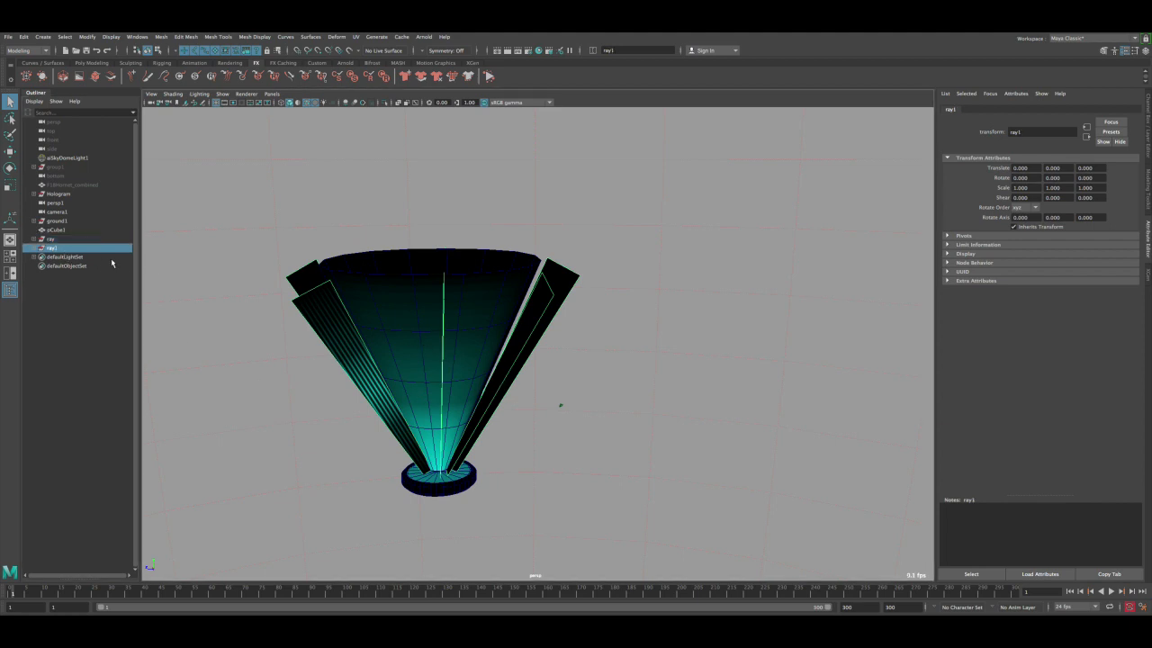
key("e")
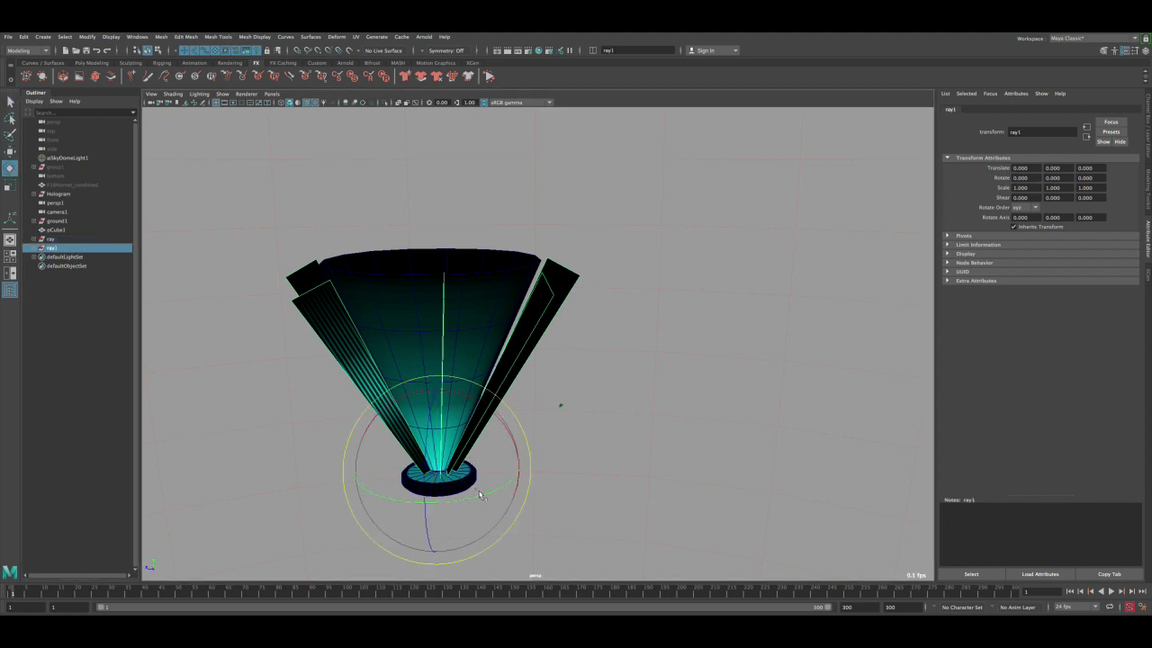
left_click_drag(480, 495, 435, 497)
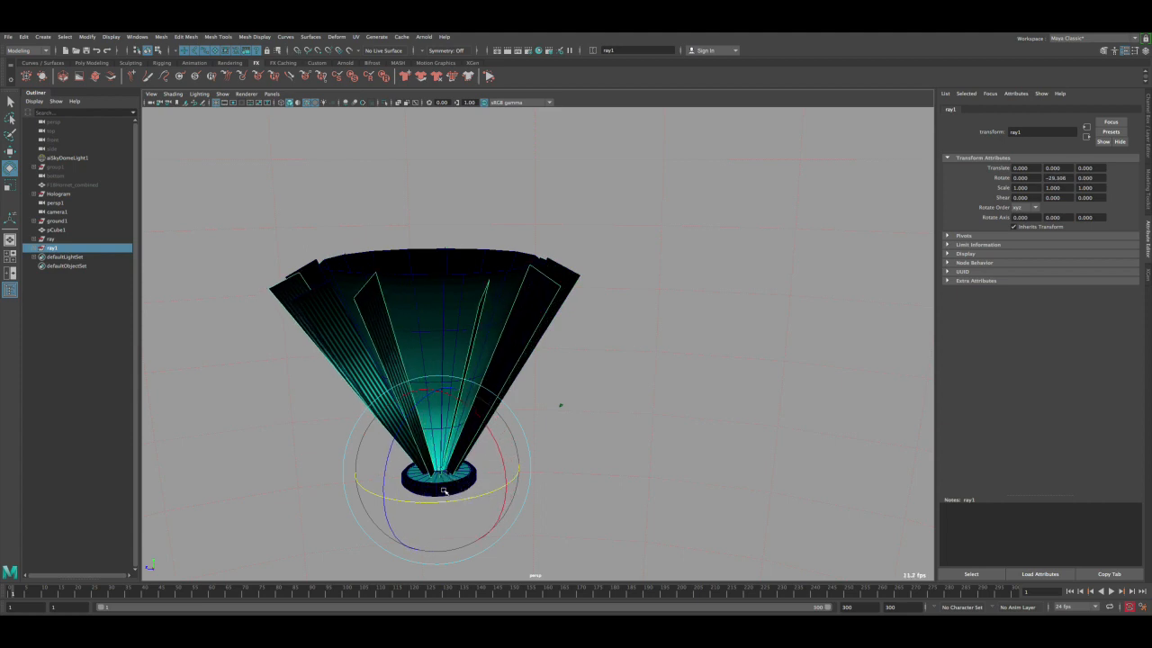
key("r")
left_click_drag(434, 390, 436, 400)
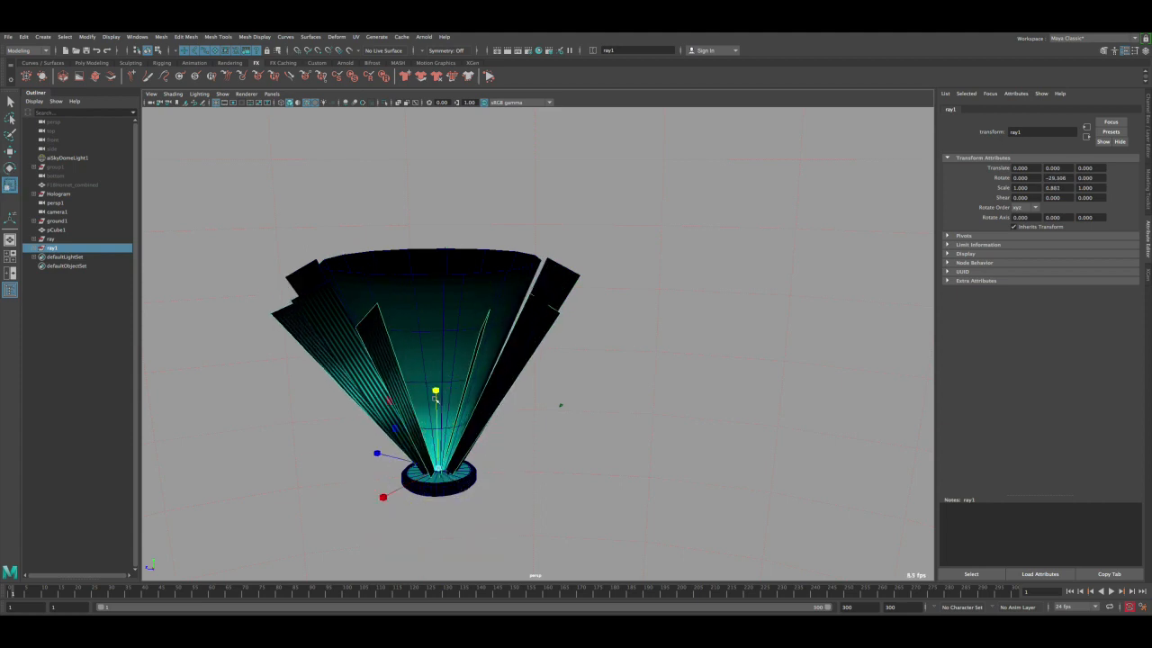
- Refine ray1 to a Y rotation of about -33.5° and a Y scale of about 0.84, checking it around the cone
left_click_drag(471, 456, 461, 335, "alt")
key("w")
key("e")
key("q")
left_click_drag(457, 411, 360, 370, "alt")
right_click_drag(359, 370, 411, 395, "alt")
mouse_move(411, 395)
left_mouse_down("alt")
mouse_move(424, 416)
mouse_move(420, 386)
left_mouse_up("alt")
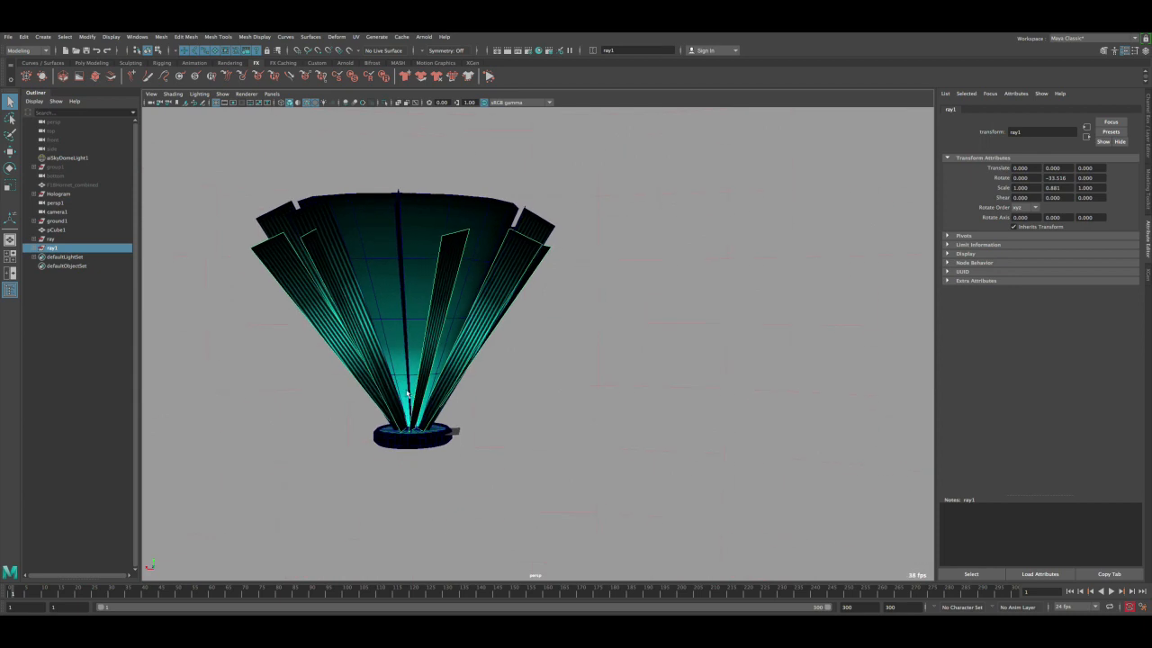
key("e")
key("r")
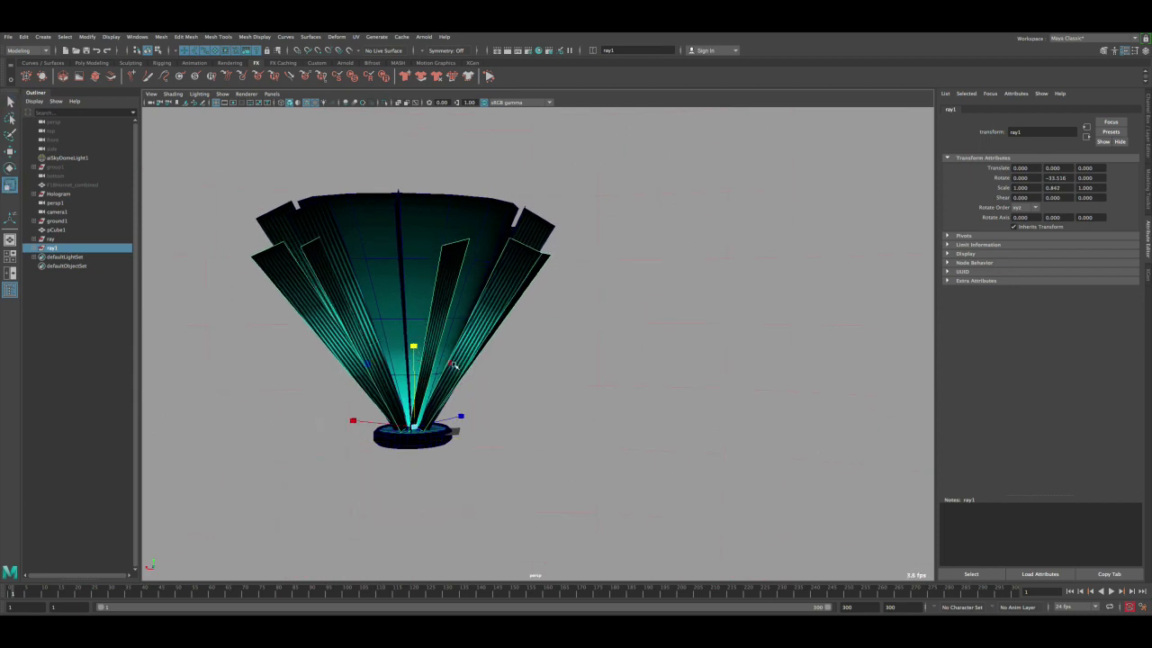
left_click_drag(455, 366, 327, 342, "alt")
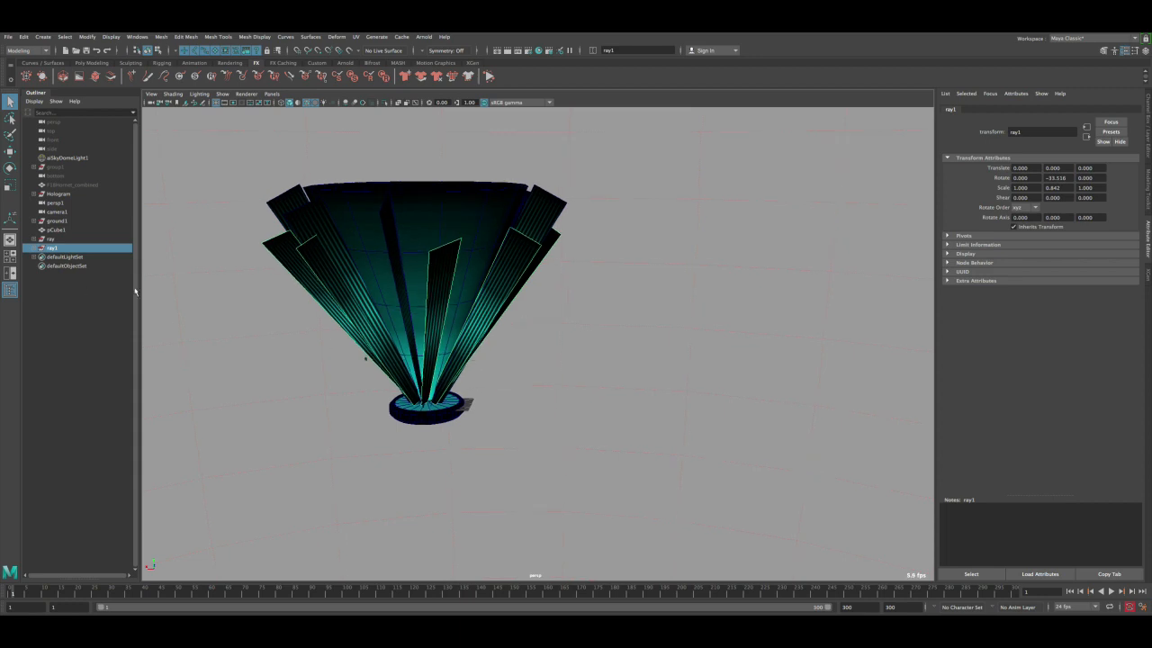
- Duplicate ray1, rotate the copy to about -55° around Y, and shorten it to a Y scale of about 0.66
key("ctrl+d")
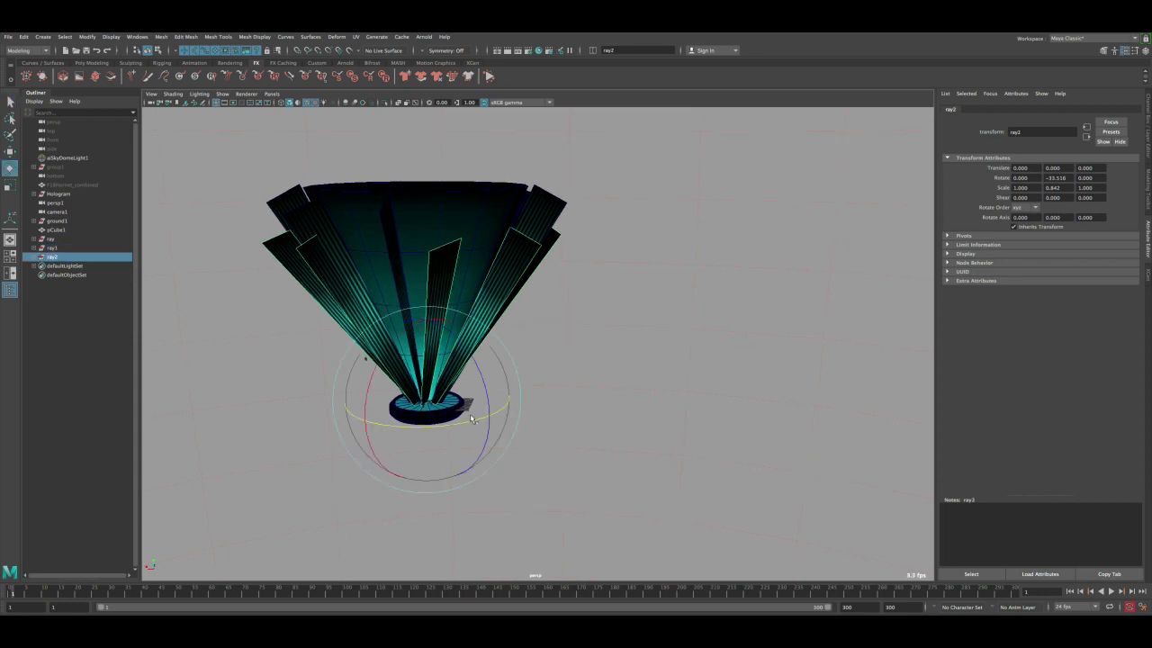
left_click_drag(462, 420, 439, 422)
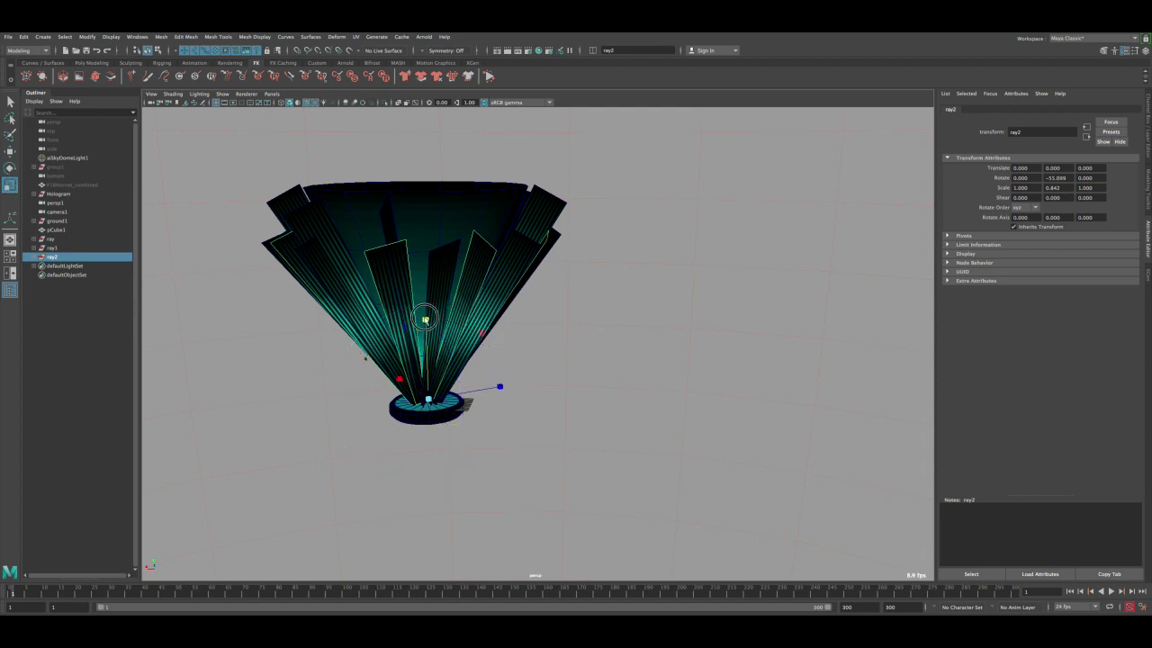
left_click_drag(426, 321, 595, 368)
key("e")
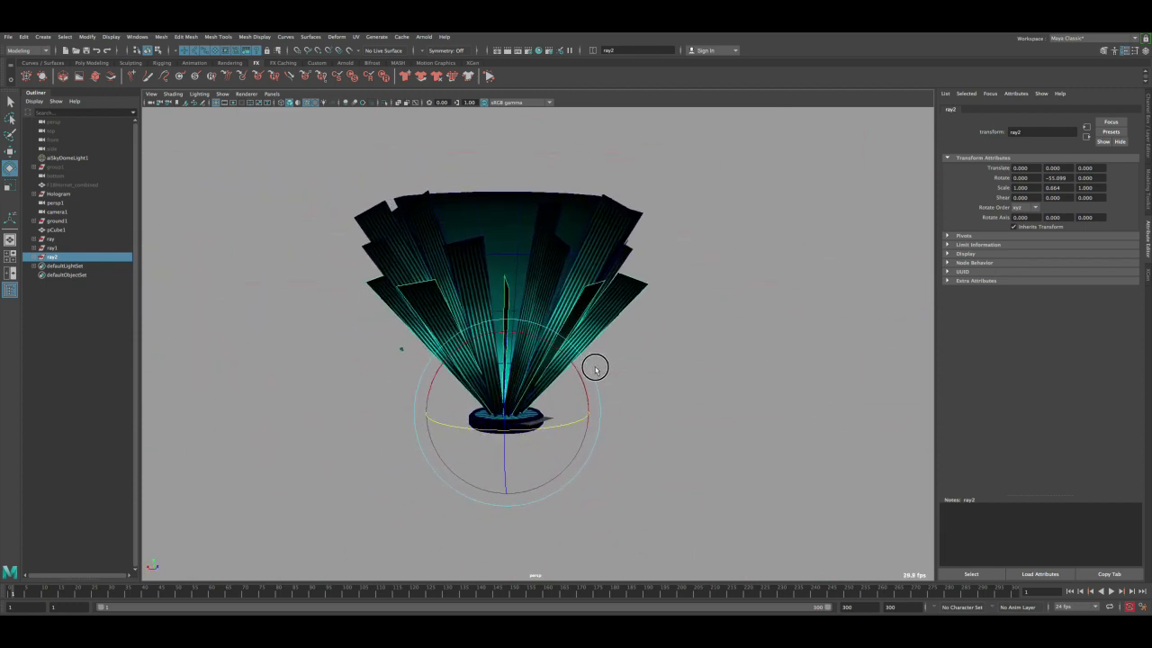
key("q")
- Duplicate the original ray group and rotate the copy about -46° around Y so its strips fill gaps between the others
left_click(73, 239)
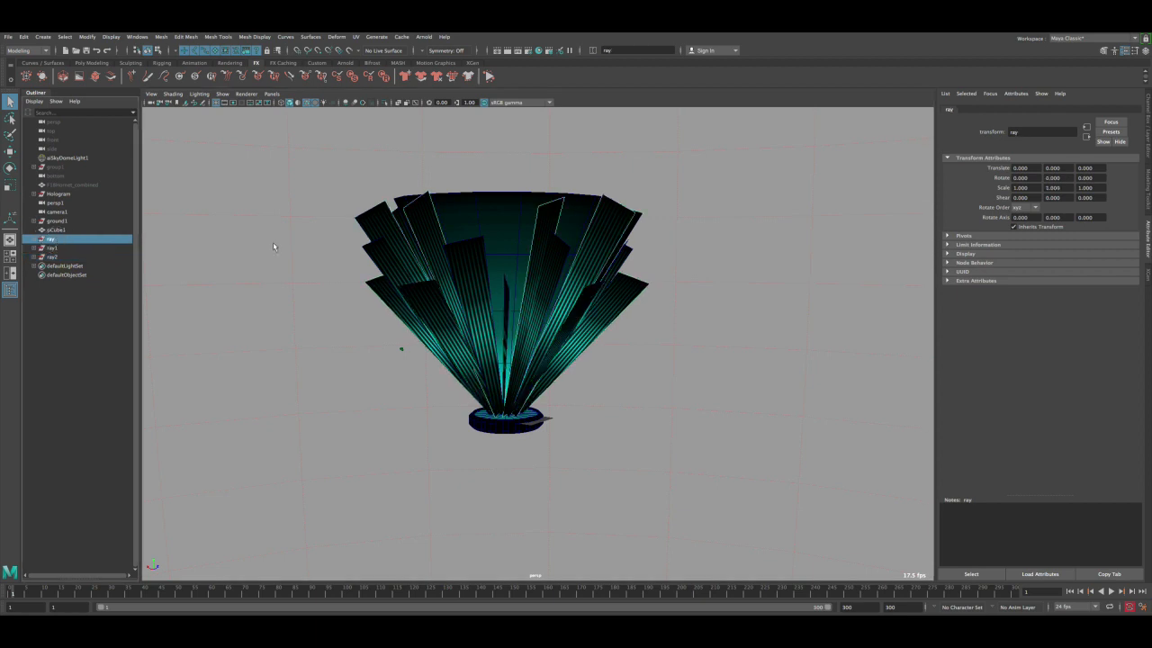
key("ctrl+d")
key("r")
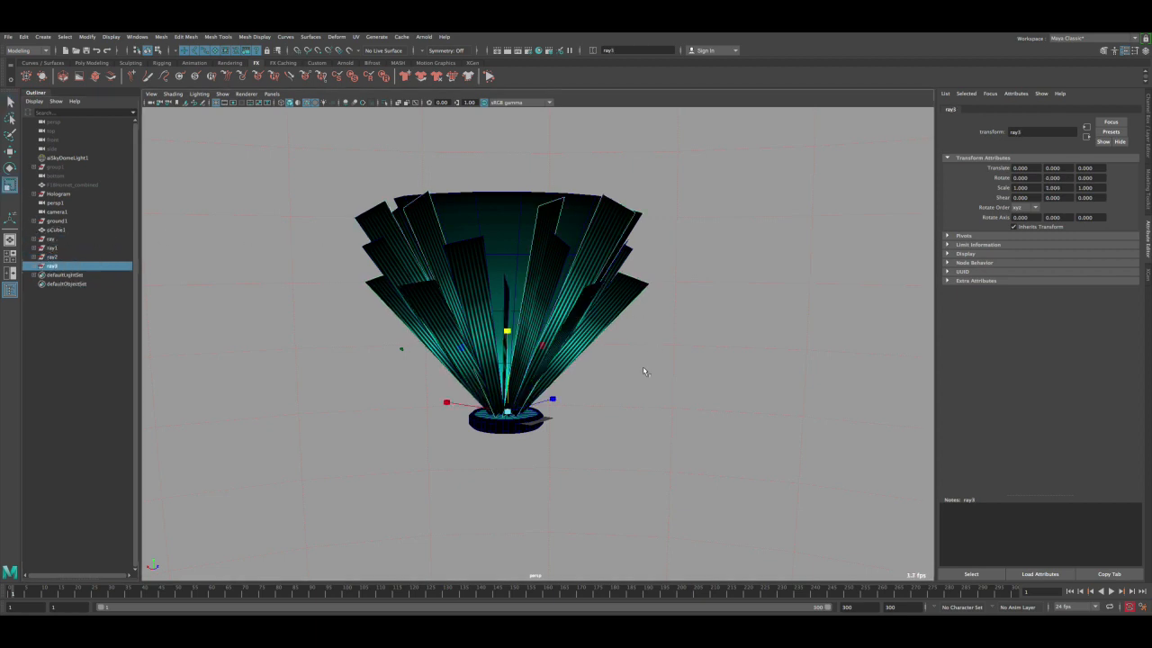
key("e")
left_click_drag(555, 423, 482, 425)
key("q")
left_click_drag(545, 364, 526, 277, "alt")
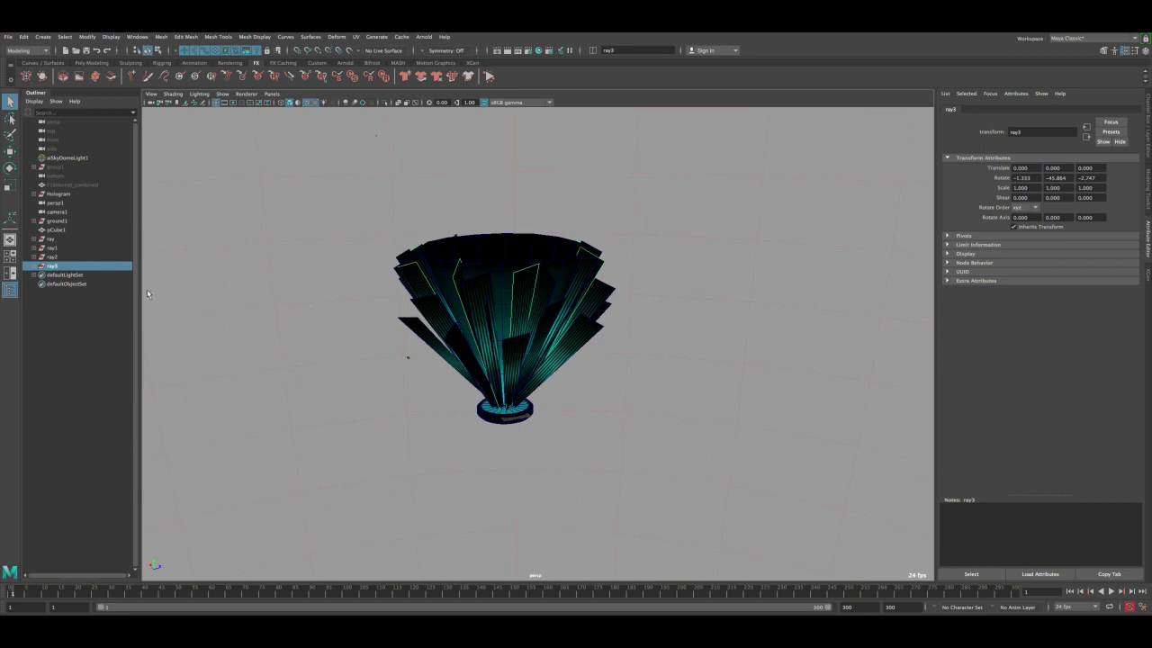
- Stretch ray3 to a Y scale of about 1.05 and check its height against the cone
key("r")
left_click_drag(501, 325, 587, 345)
key("q")
key("e")
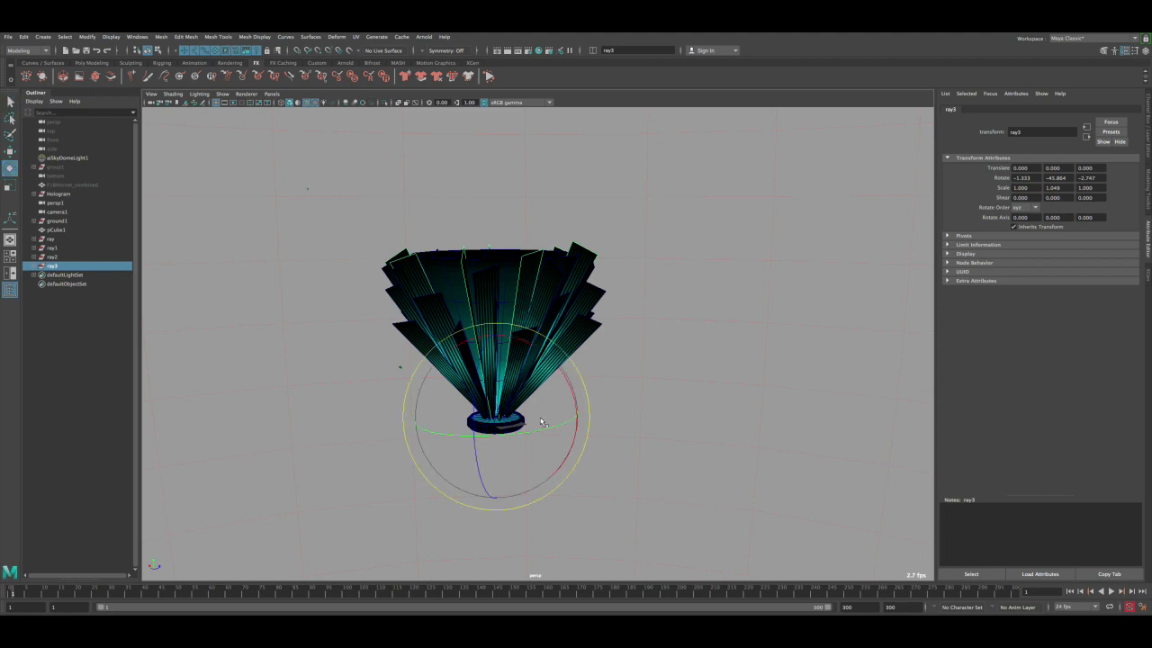
key("w")
left_click(556, 389)
left_click_drag(556, 388, 477, 384, "alt")
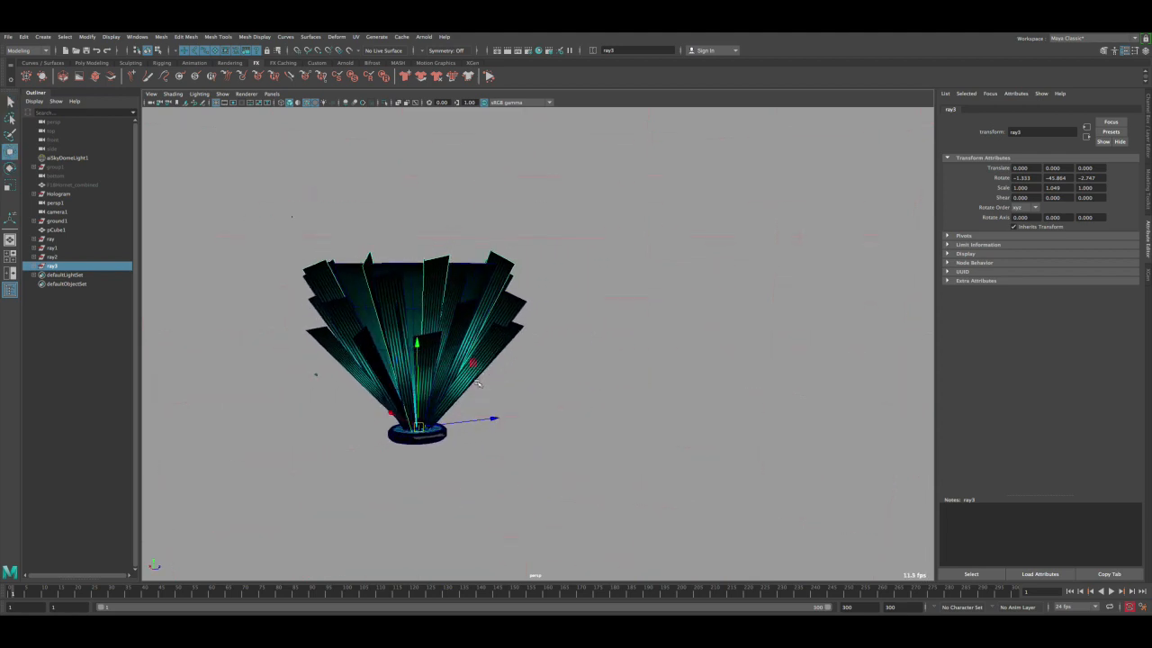
- Duplicate ray2, shorten the copy to a Y scale of about 0.46, and rotate it to about -89° around Y
left_click(58, 249)
left_click(57, 239)
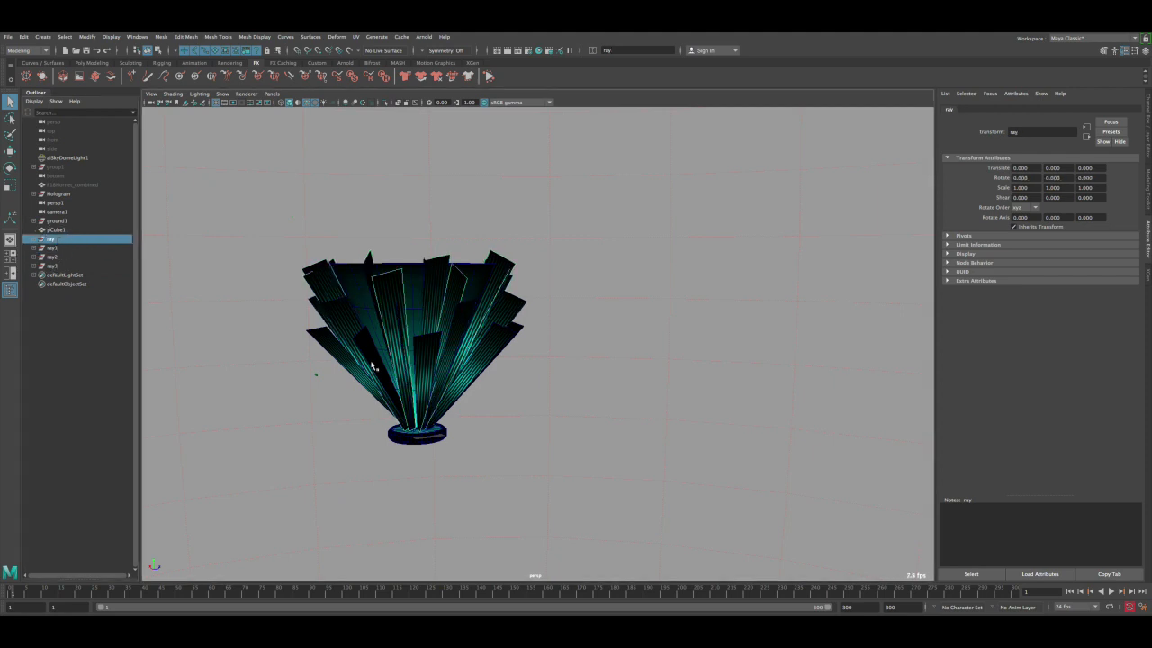
left_click(372, 365)
left_click(28, 257)
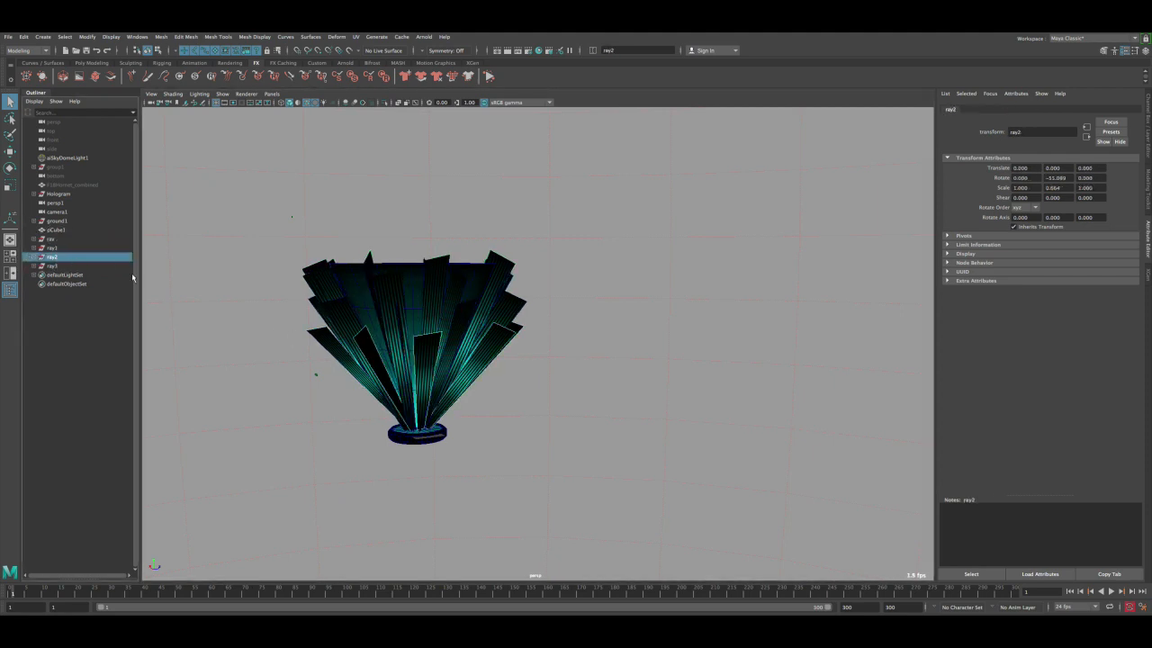
key("ctrl+d")
key("e")
key("r")
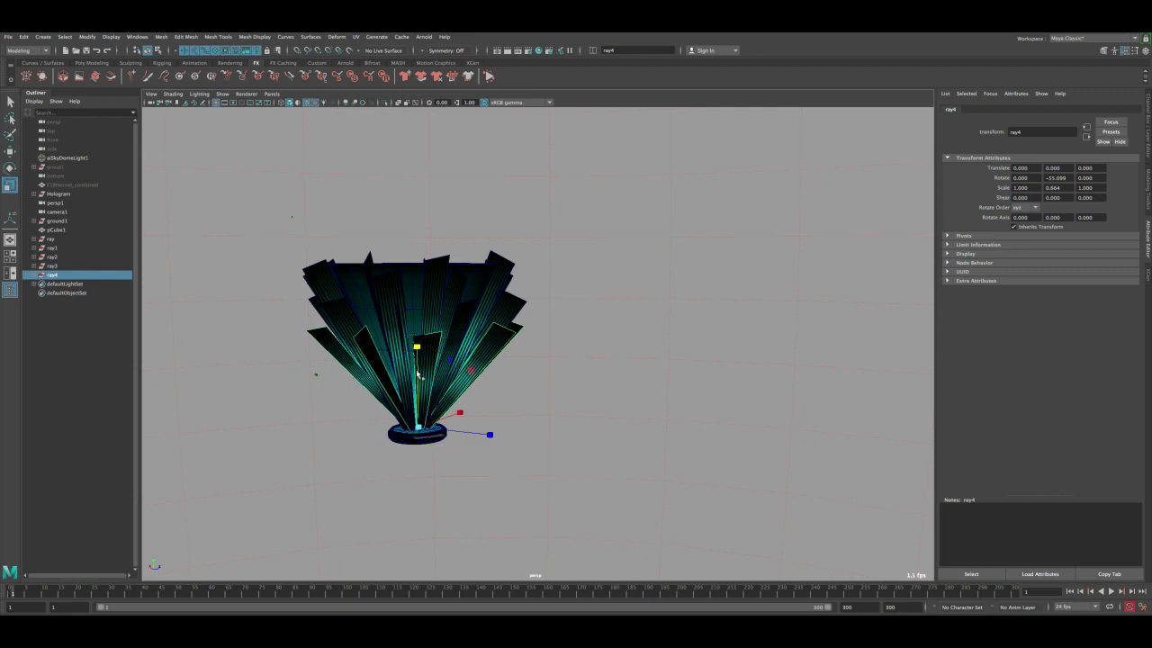
left_click_drag(416, 348, 418, 372)
key("e")
left_click_drag(471, 443, 417, 443)
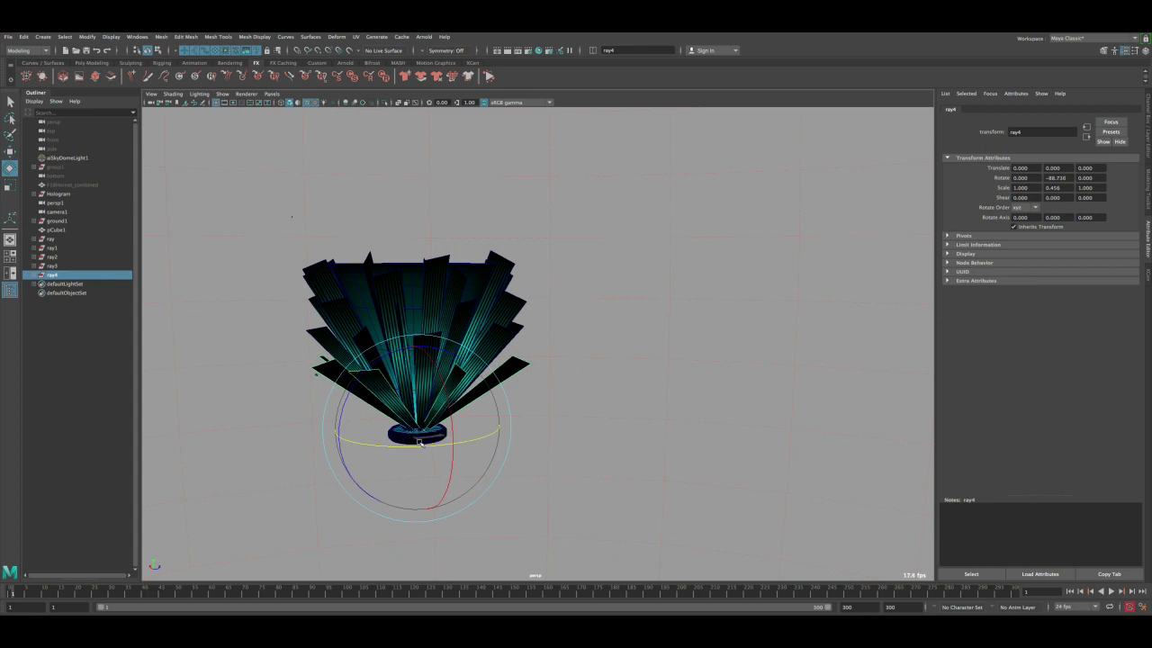
key("q")
left_click(503, 456)
- Render the perspective view to check the hologram with all five layered ray groups, and close the render
left_click_drag(503, 456, 468, 380, "alt")
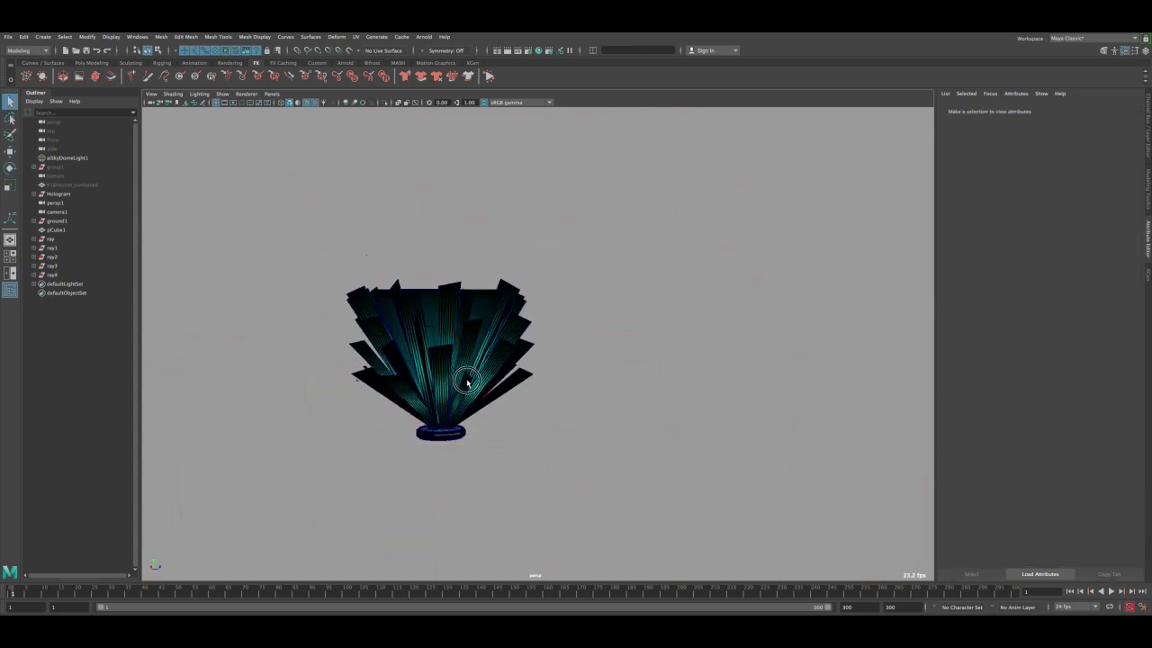
scroll(521, 463, "up", 3)
left_click_drag(522, 463, 491, 384, "alt")
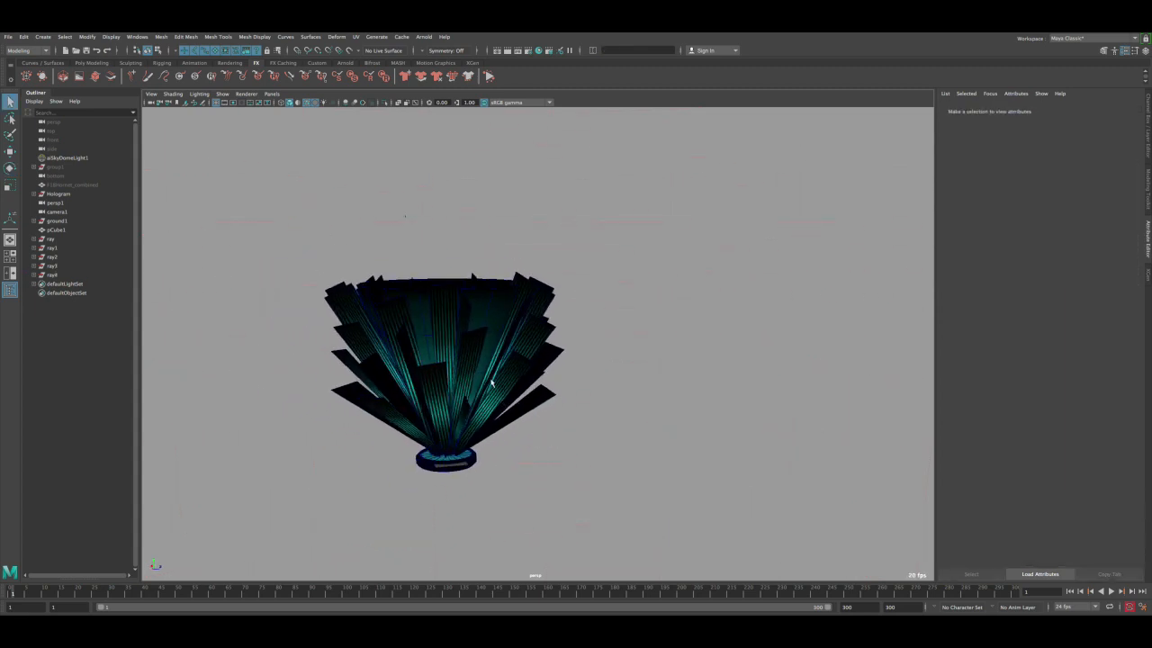
left_click(507, 52)
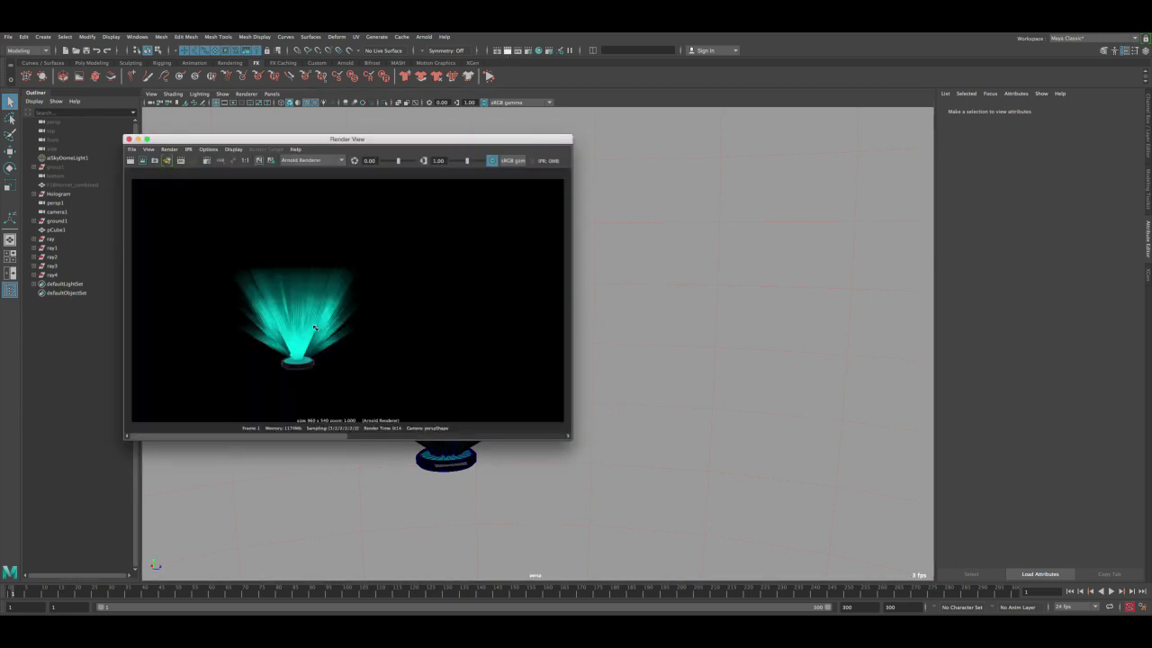
left_click(128, 140)
left_click_drag(438, 303, 432, 294, "alt")
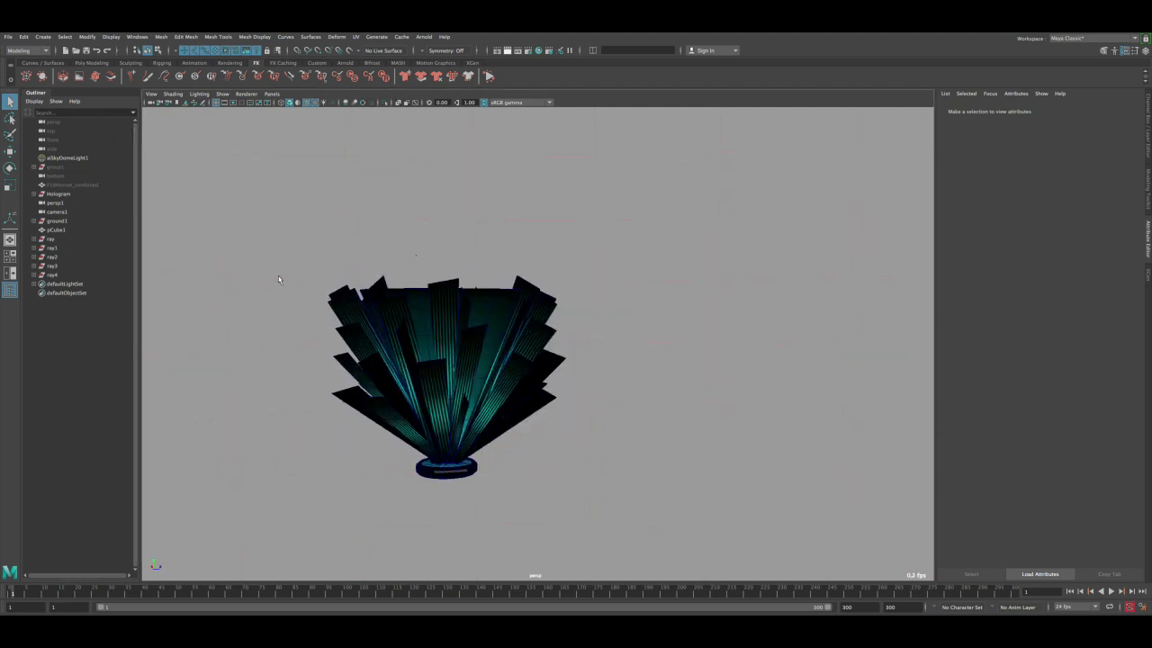
- Find the ray group that rises above the cone's rim, ray3, and lower its Y scale to about 0.94
left_click(66, 247)
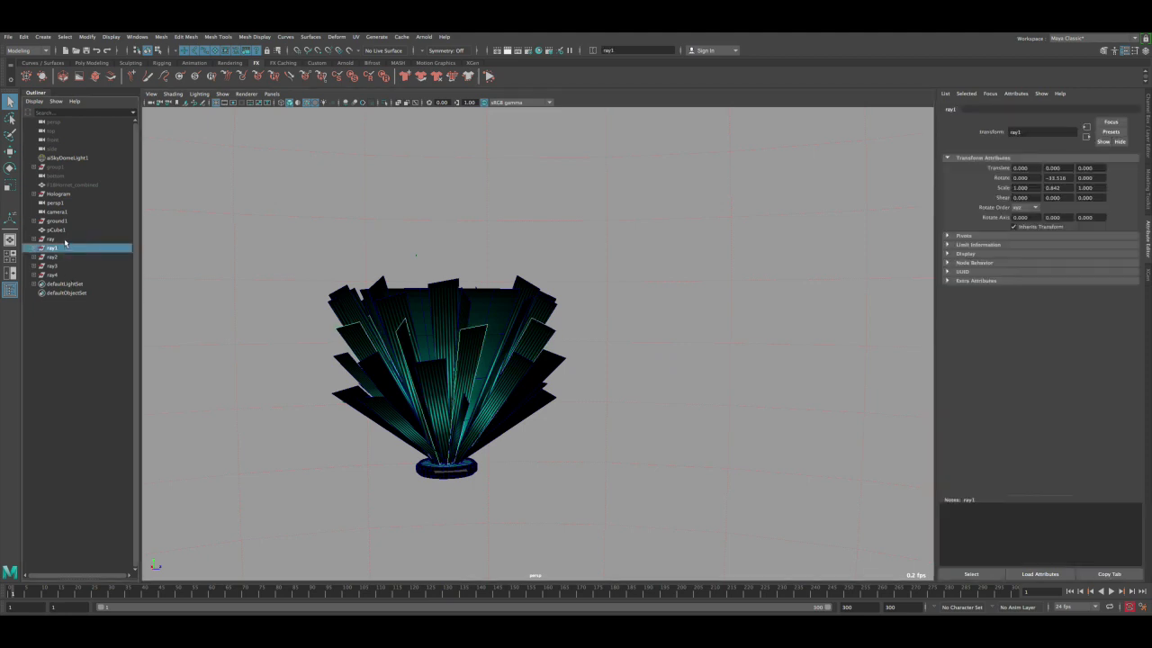
left_click(65, 239)
left_click(65, 247)
left_click(59, 239)
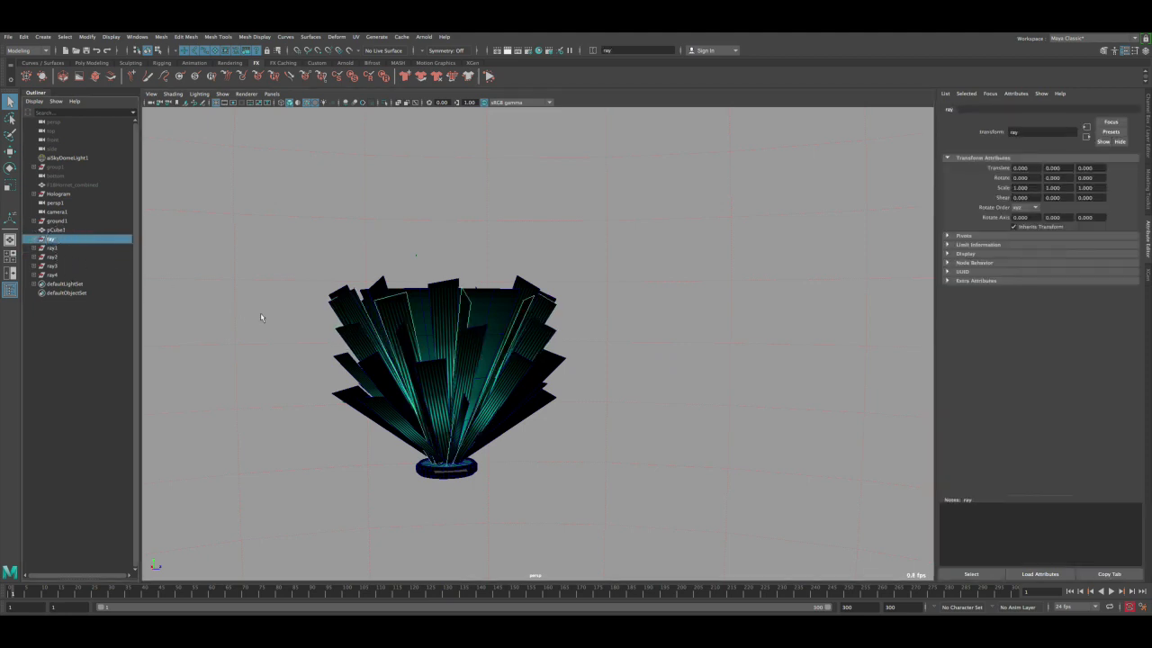
left_click(381, 284)
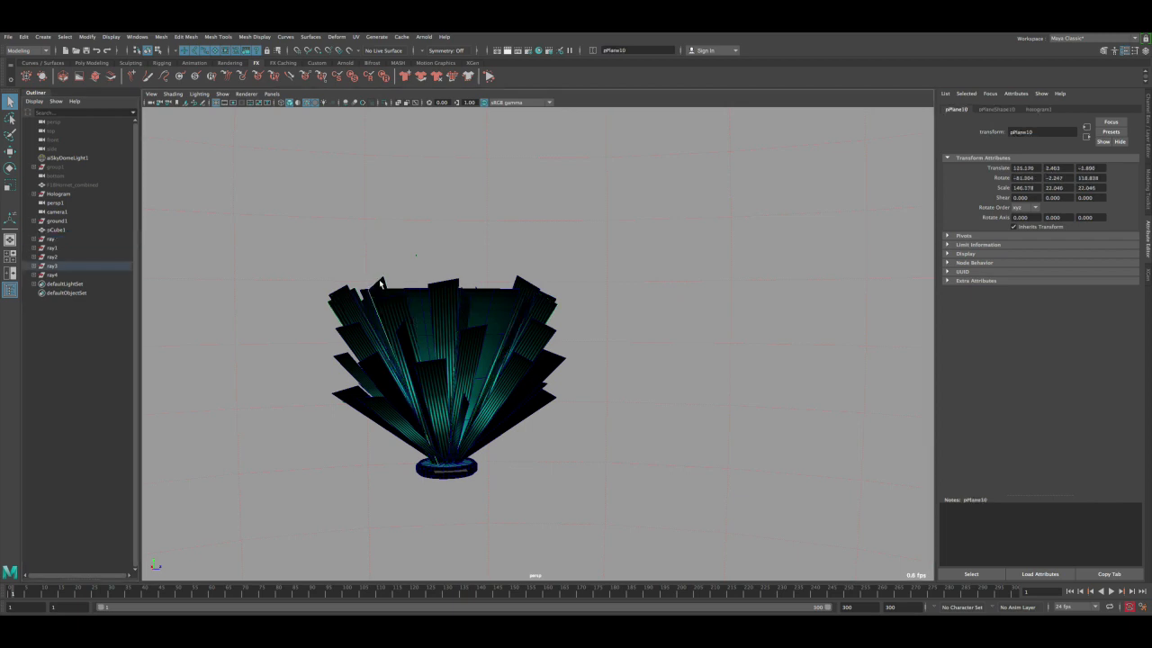
left_click(66, 267)
key("r")
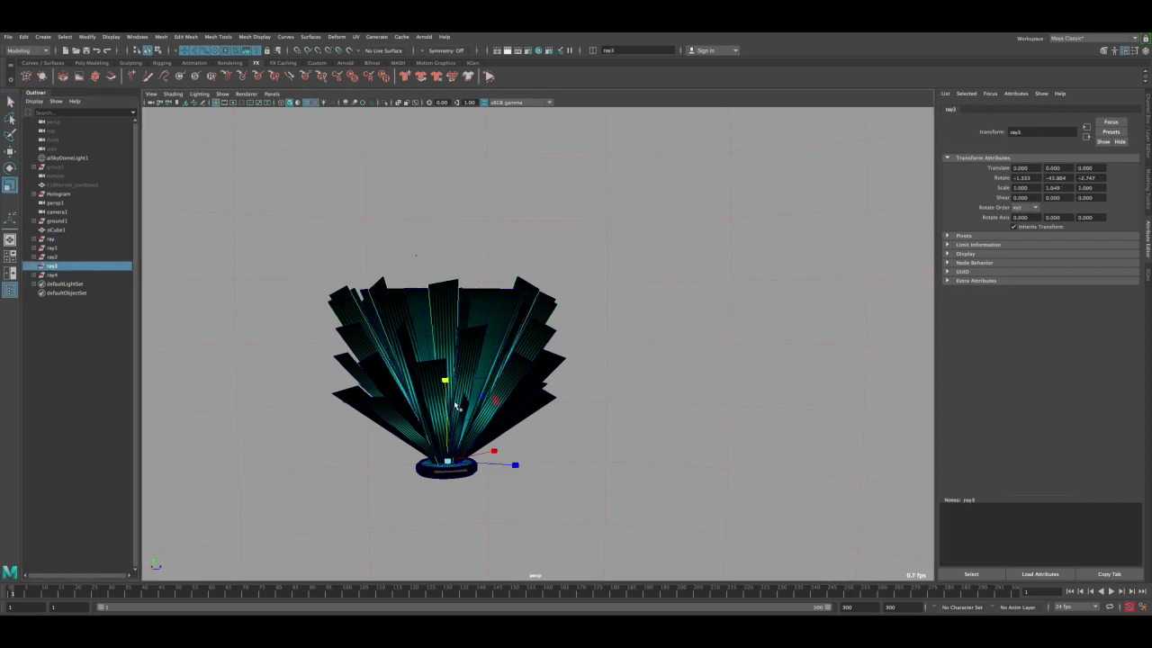
left_click_drag(444, 382, 444, 387)
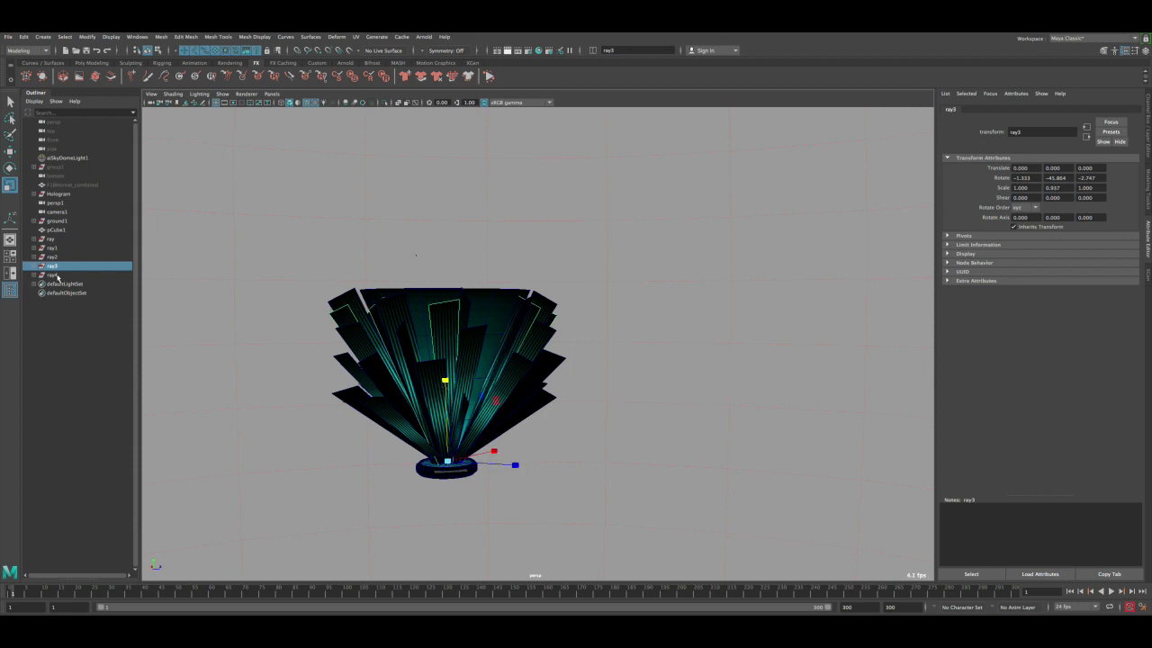
- Scale the original ray group up uniformly to about 1.11, and reduce its Y scale to about 0.98
left_click(339, 305)
left_click(76, 240)
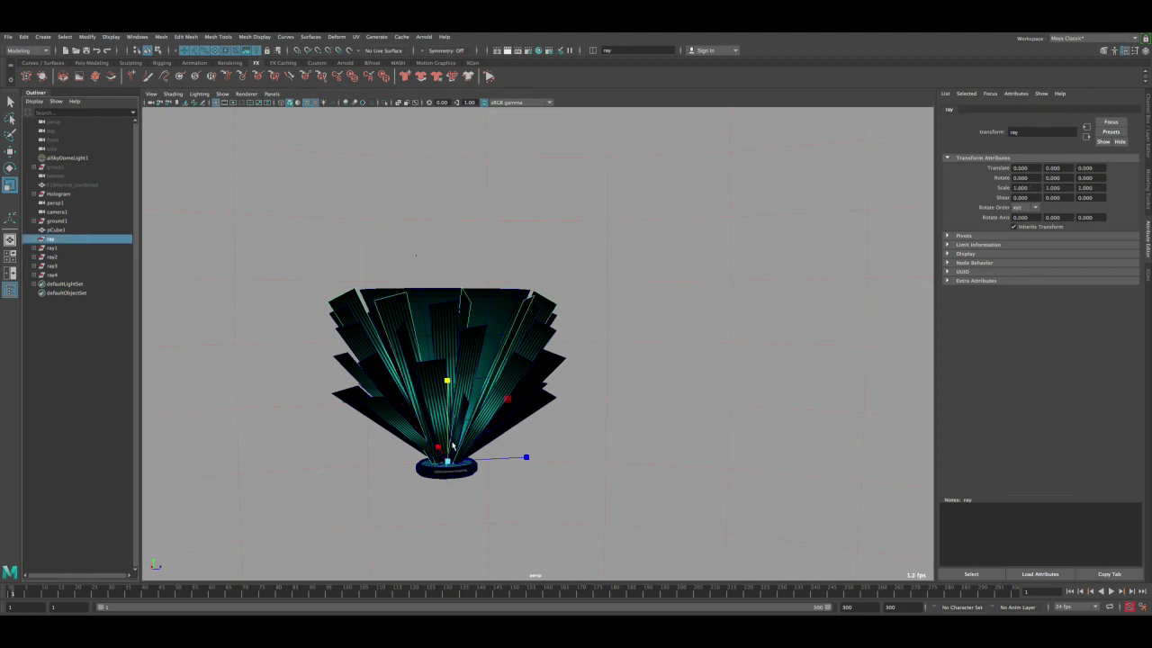
left_click_drag(447, 461, 475, 458)
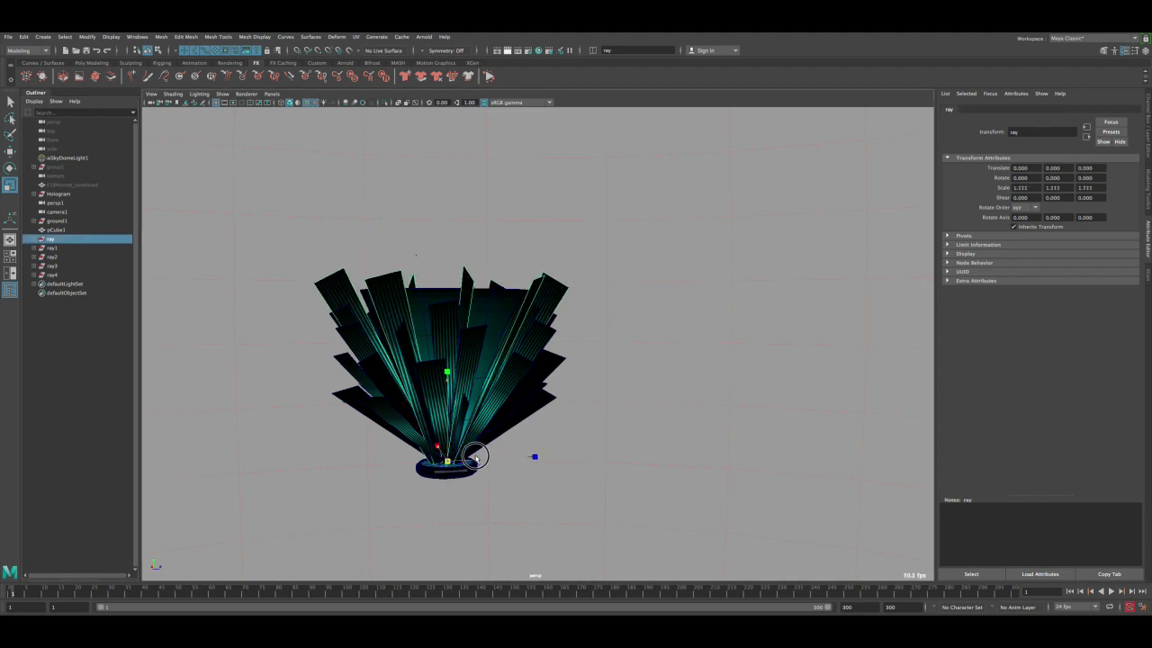
left_click_drag(448, 373, 448, 391)
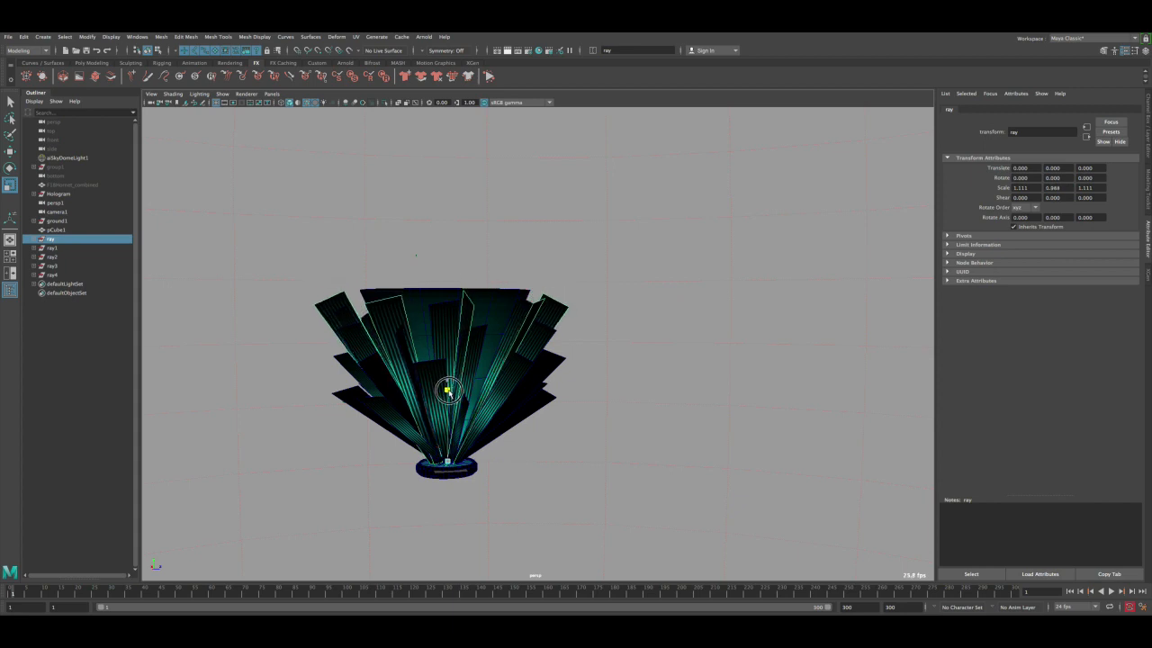
key("q")
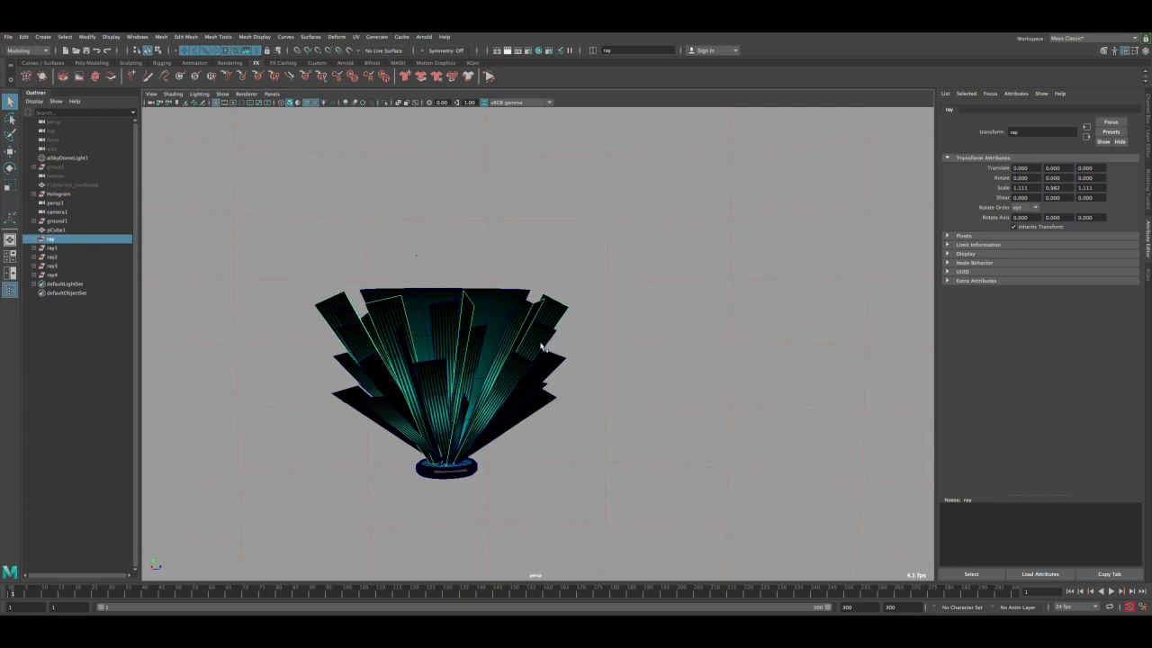
- Scale the original ray group down slightly, and lower the Y scale of ray1 to about 0.83
key("r")
mouse_move(447, 462)
left_mouse_down()
mouse_move(419, 470)
mouse_move(441, 459)
left_mouse_up()
key("q")
left_click(347, 340)
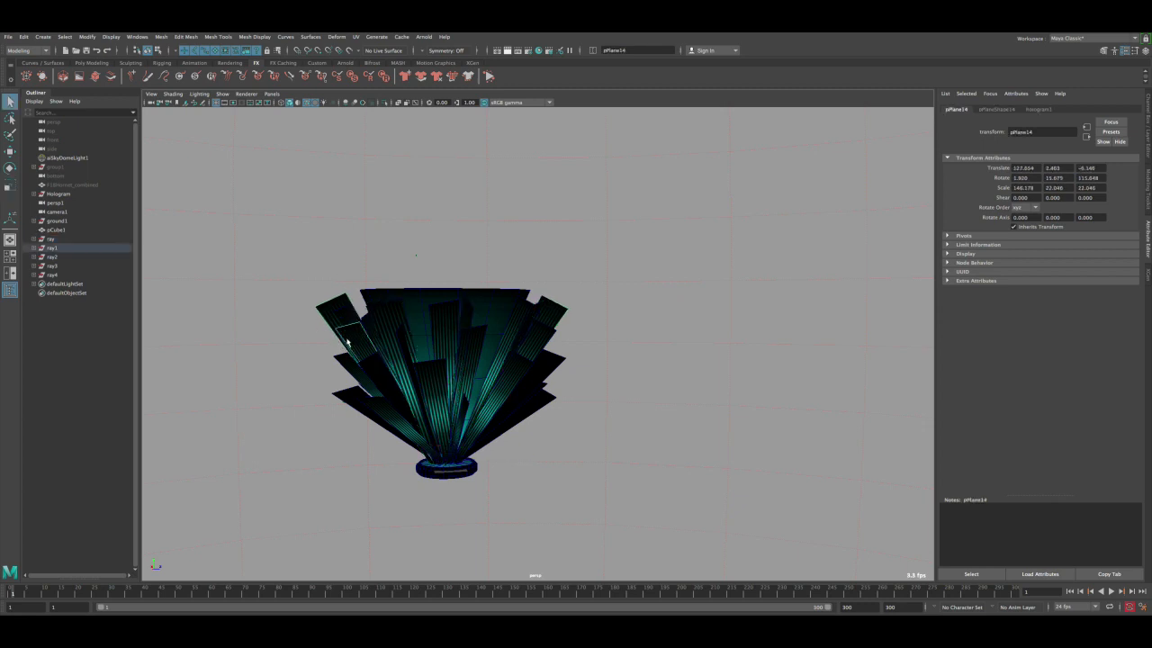
left_click(70, 248)
key("r")
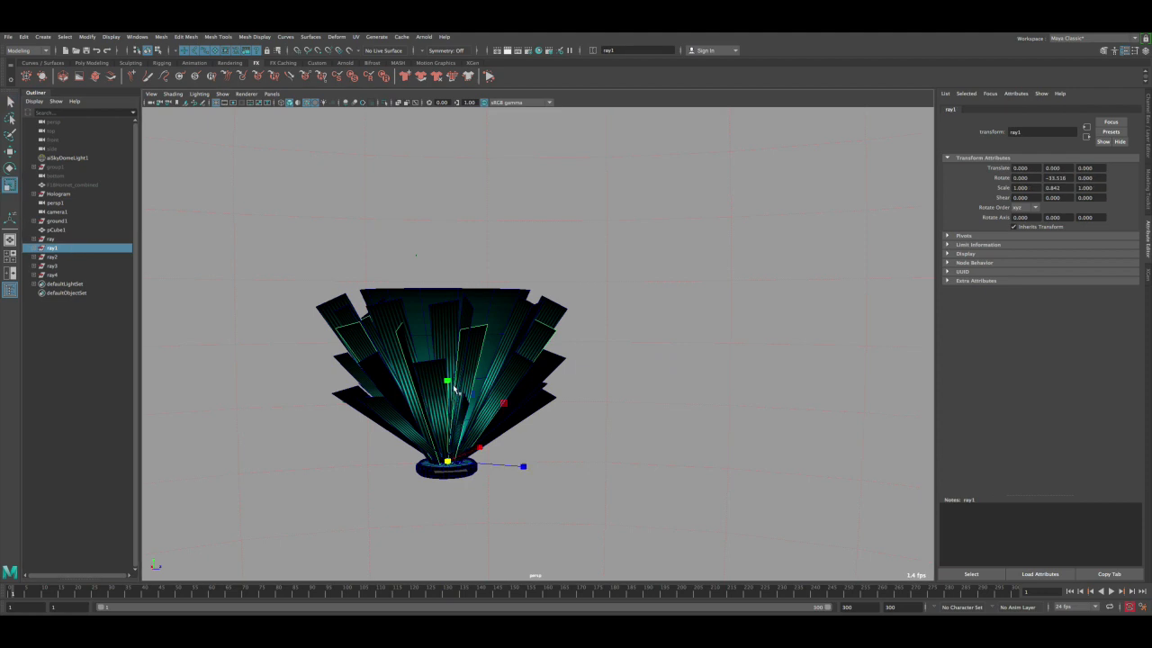
left_click_drag(448, 382, 448, 392)
key("q")
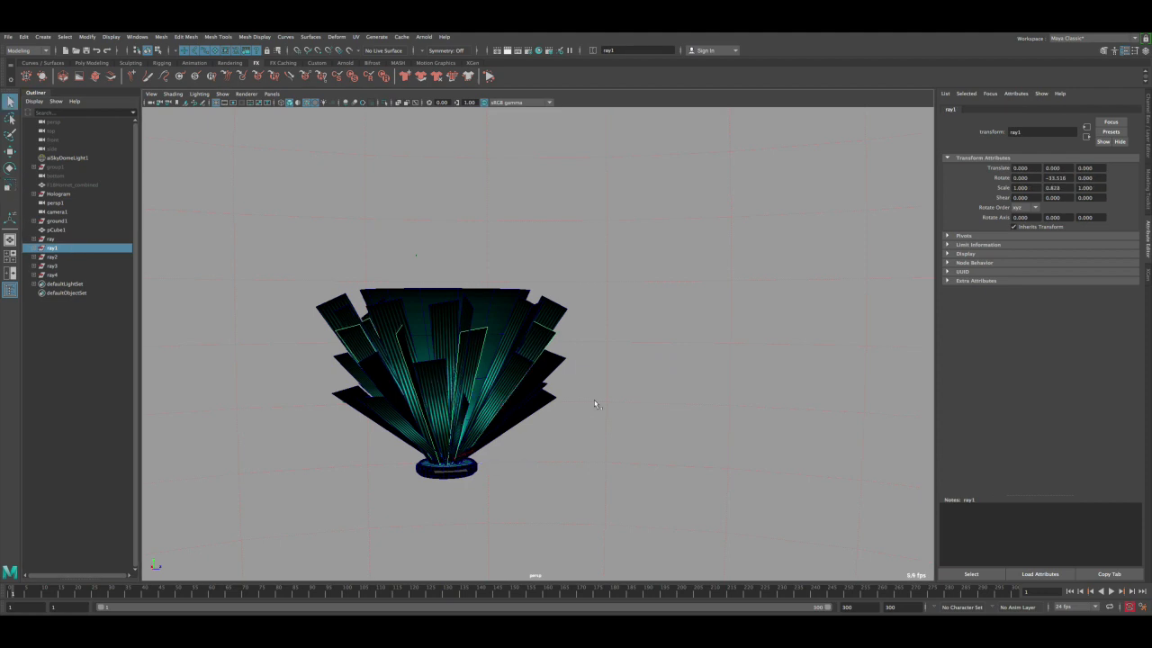
- Render the perspective view to check the shortened ray groups, and close the render
left_click(593, 404)
left_click(503, 50)
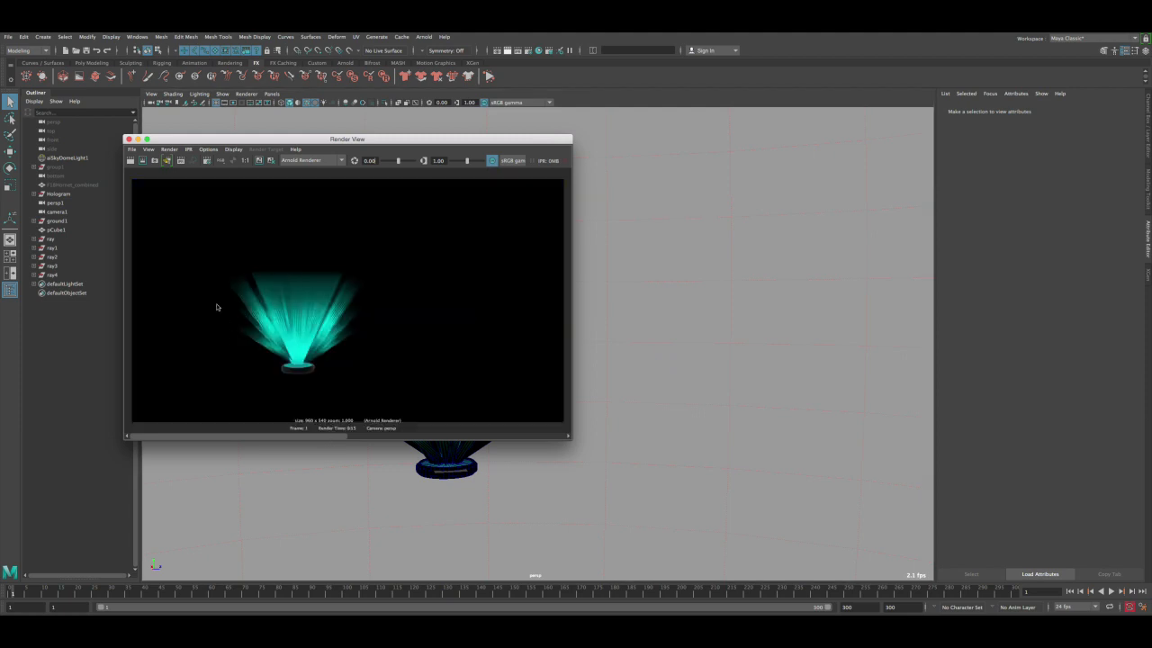
left_click(128, 138)
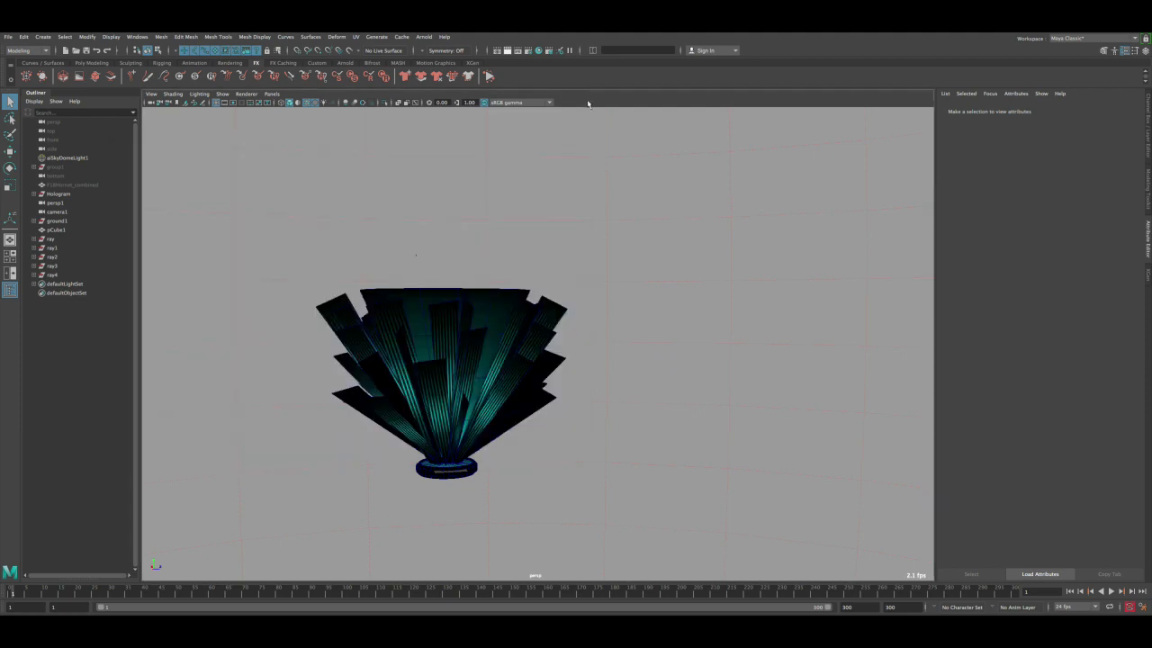
- Undo the latest scale changes to ray1, the original ray group and ray3, and clear the selection
key("super+z")
key("super+z")
key("super+z")
key("super+z")
key("super+z")
key("super+z")
key("super+z")
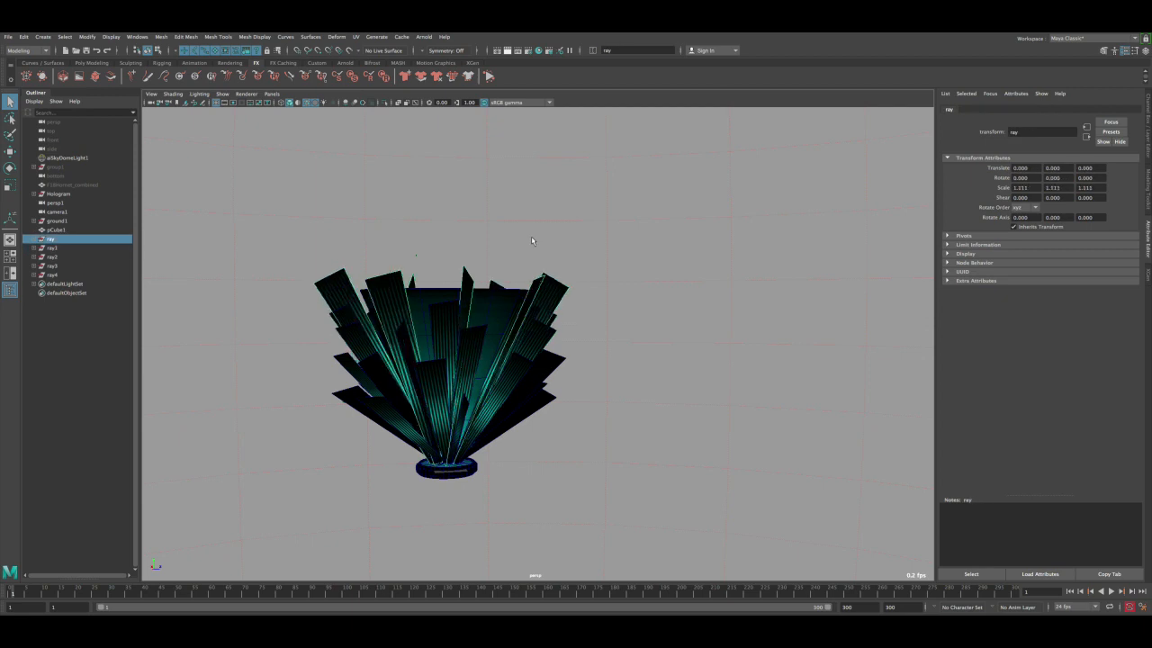
key("super+z")
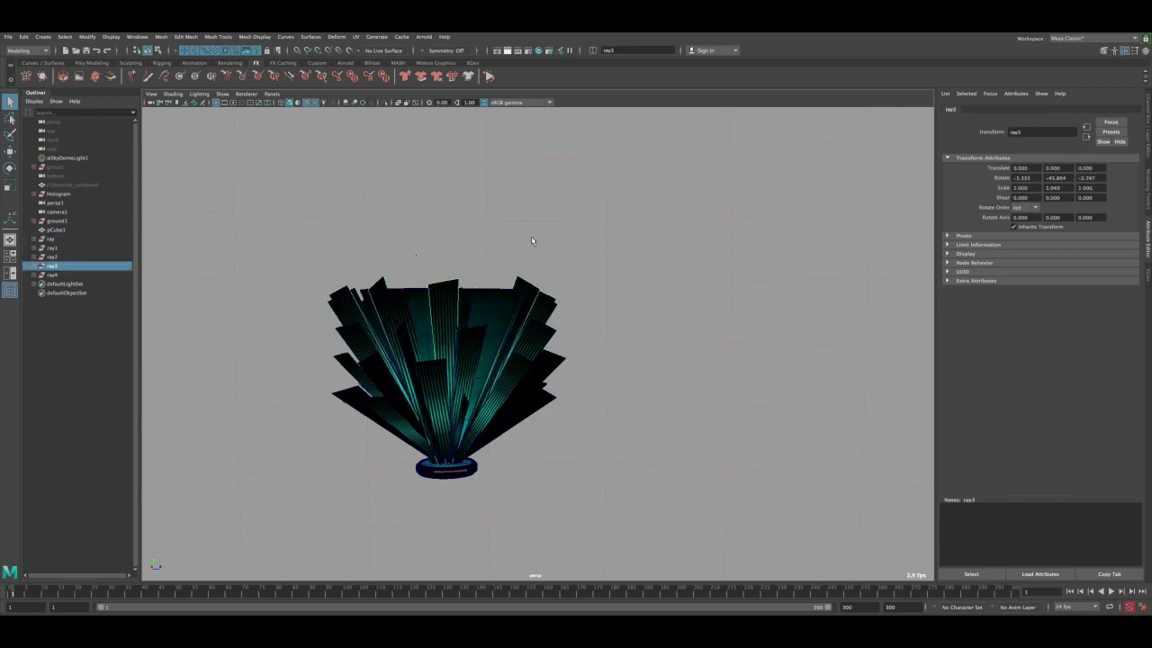
key("super+z")
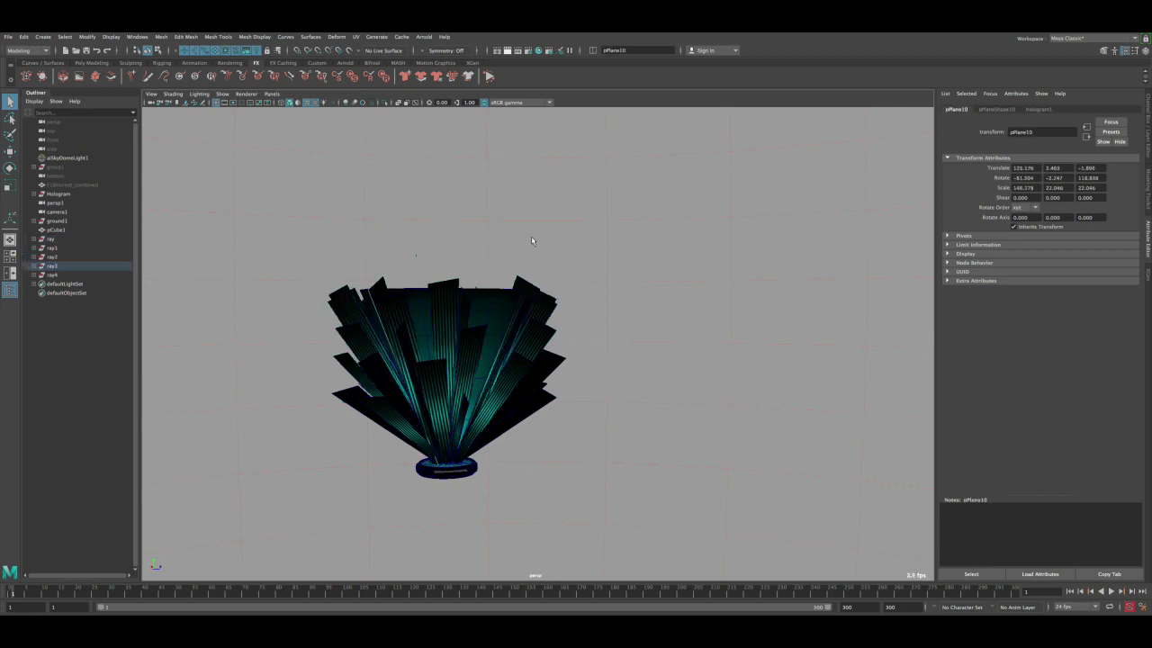
left_click(477, 248)
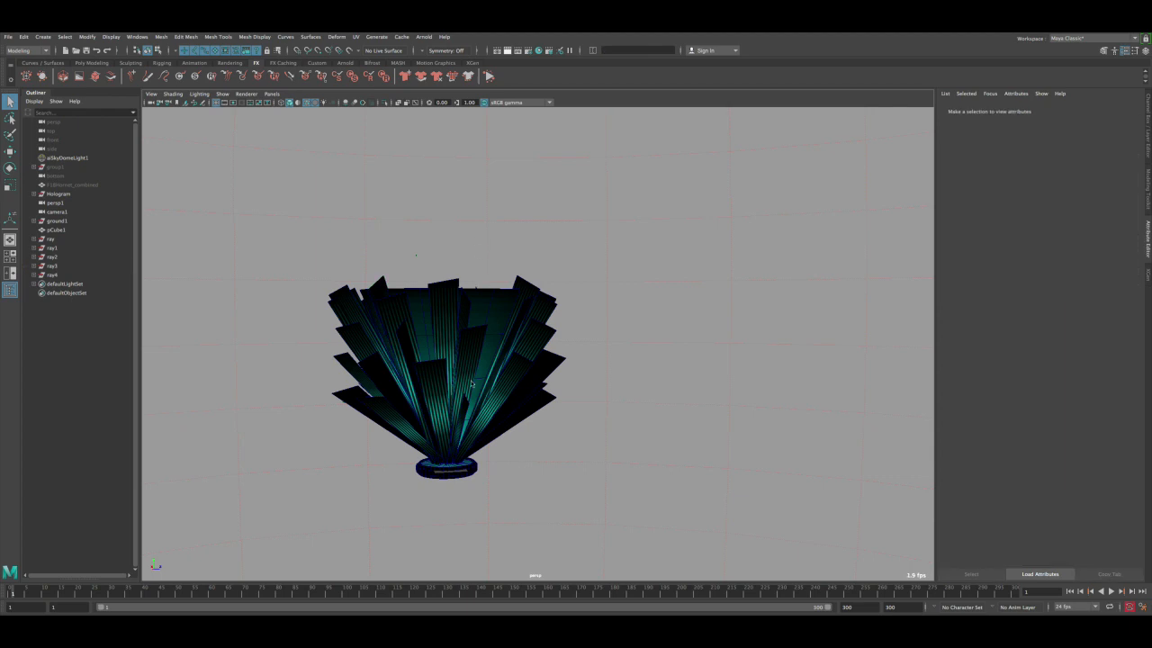
- Render the hologram from a higher angle looking down into the cone, and close the render
left_click_drag(498, 328, 531, 321, "alt")
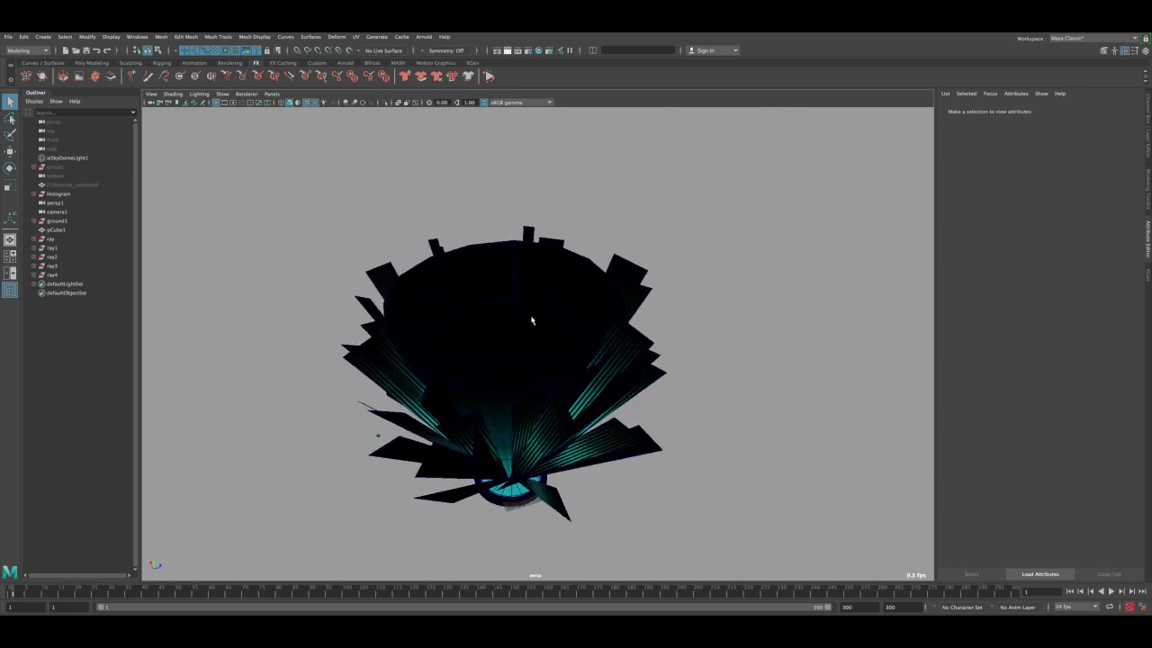
middle_click_drag(531, 320, 531, 317, "alt")
left_click(509, 52)
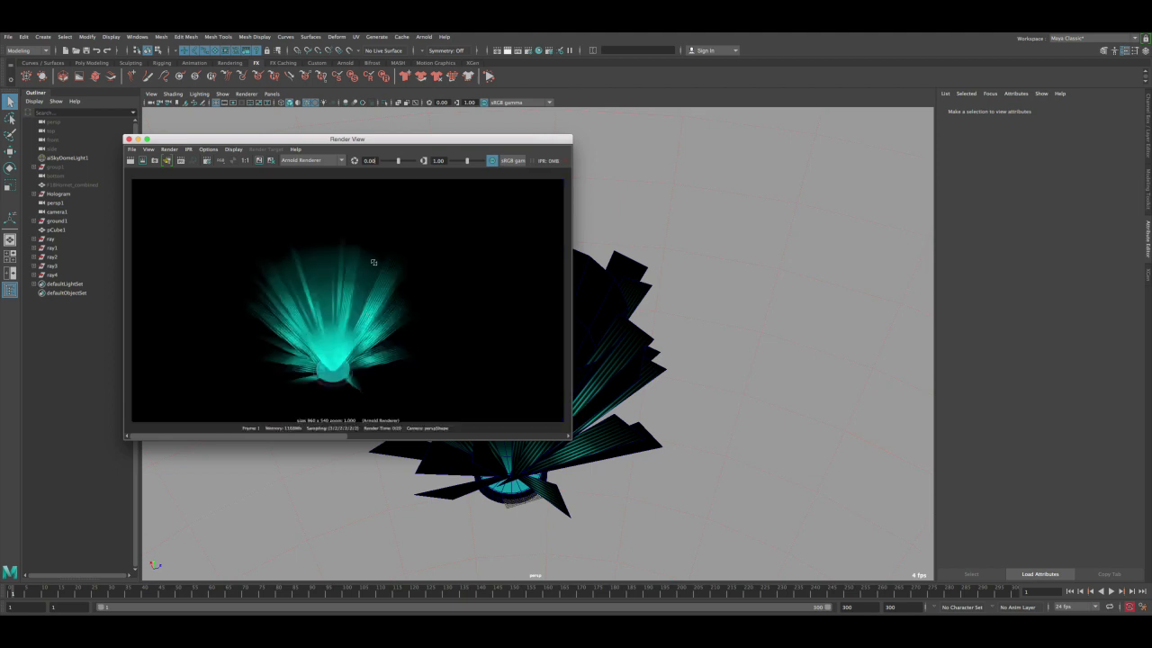
mouse_move(367, 436)
left_mouse_down()
mouse_move(353, 437)
mouse_move(367, 436)
left_mouse_up()
left_click(129, 139)
- Select one of the striped ray planes at the front and open its hologram1 material in the Hypershade
left_click_drag(520, 373, 566, 386, "alt")
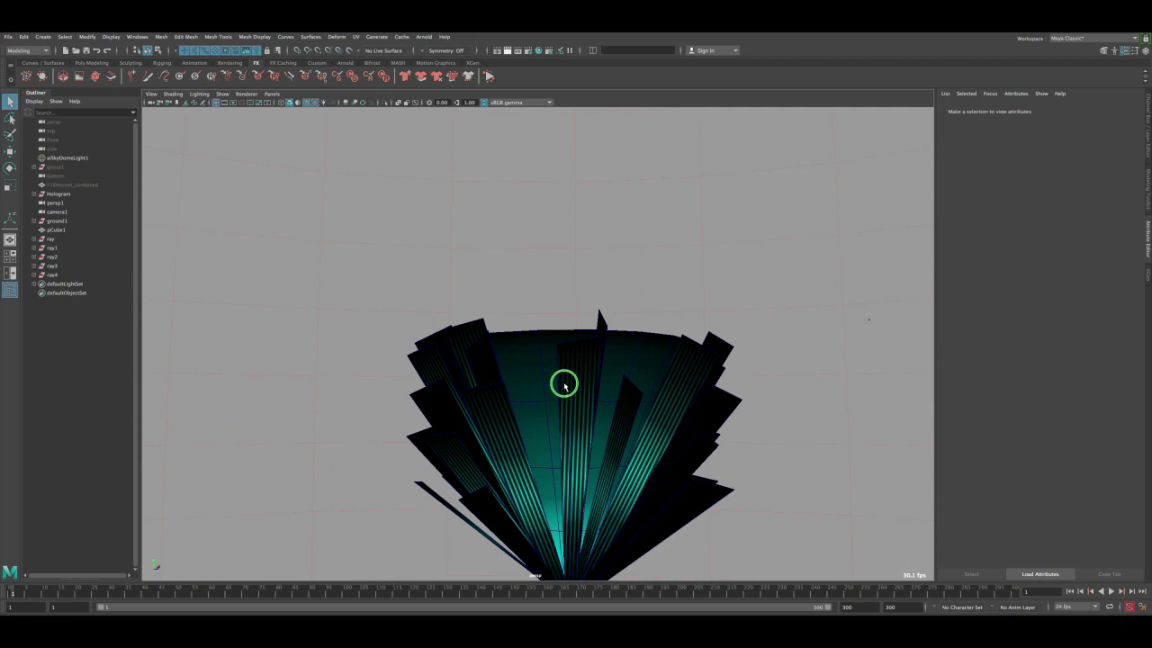
middle_click_drag(566, 386, 422, 314, "alt")
left_click_drag(421, 314, 502, 365, "alt")
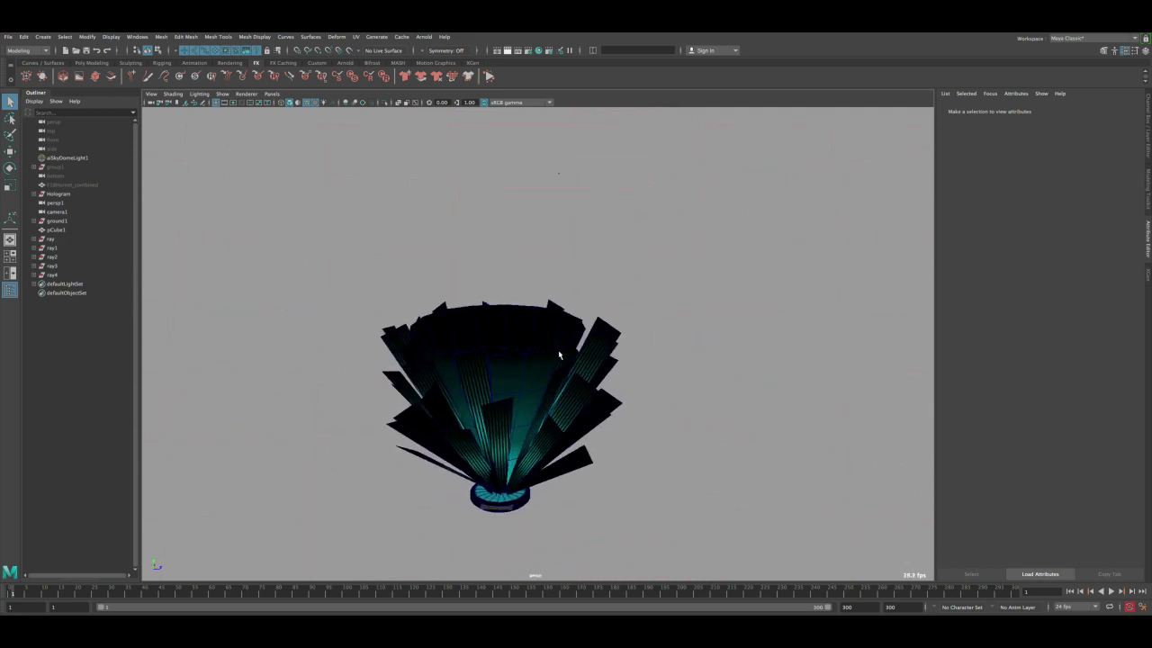
left_click(504, 406)
key("ctrl+a")
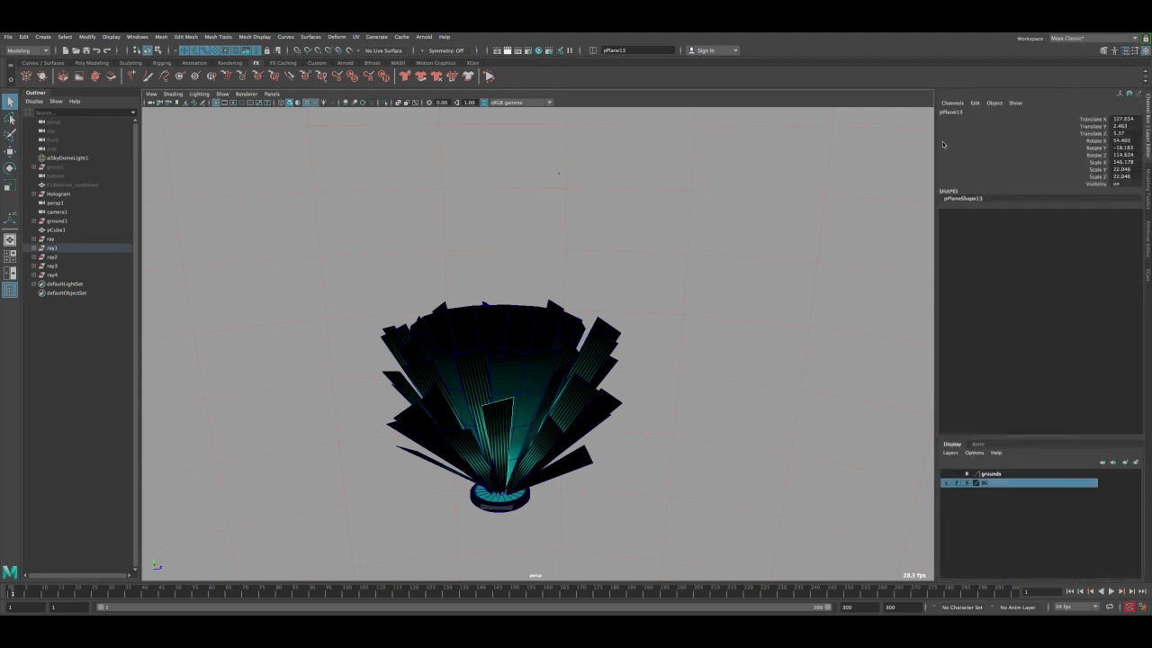
key("ctrl+a")
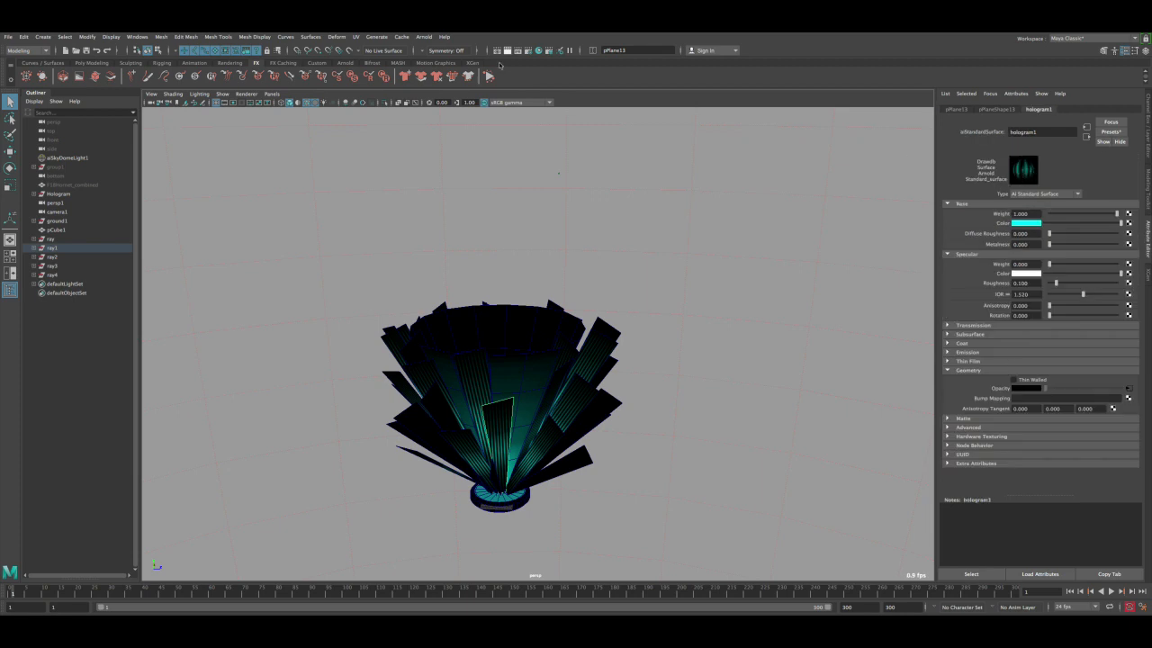
left_click(538, 52)
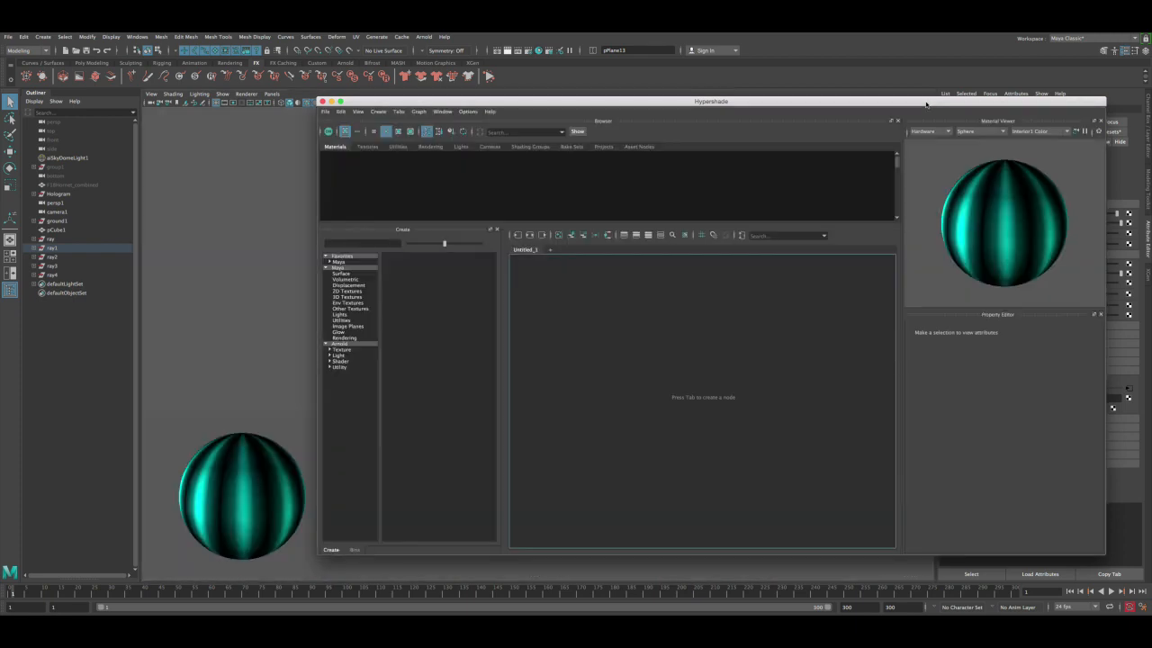
left_click_drag(926, 103, 658, 99)
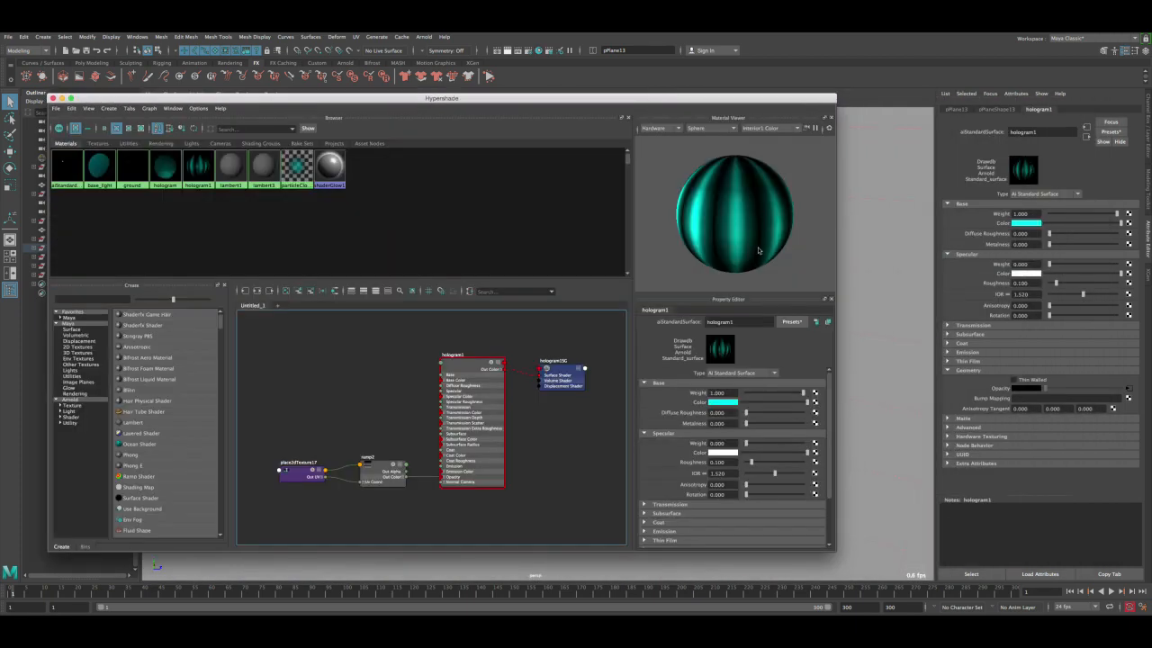
- Raise the emission weight of the hologram1 material to 0.28
scroll(828, 429, "down", 2)
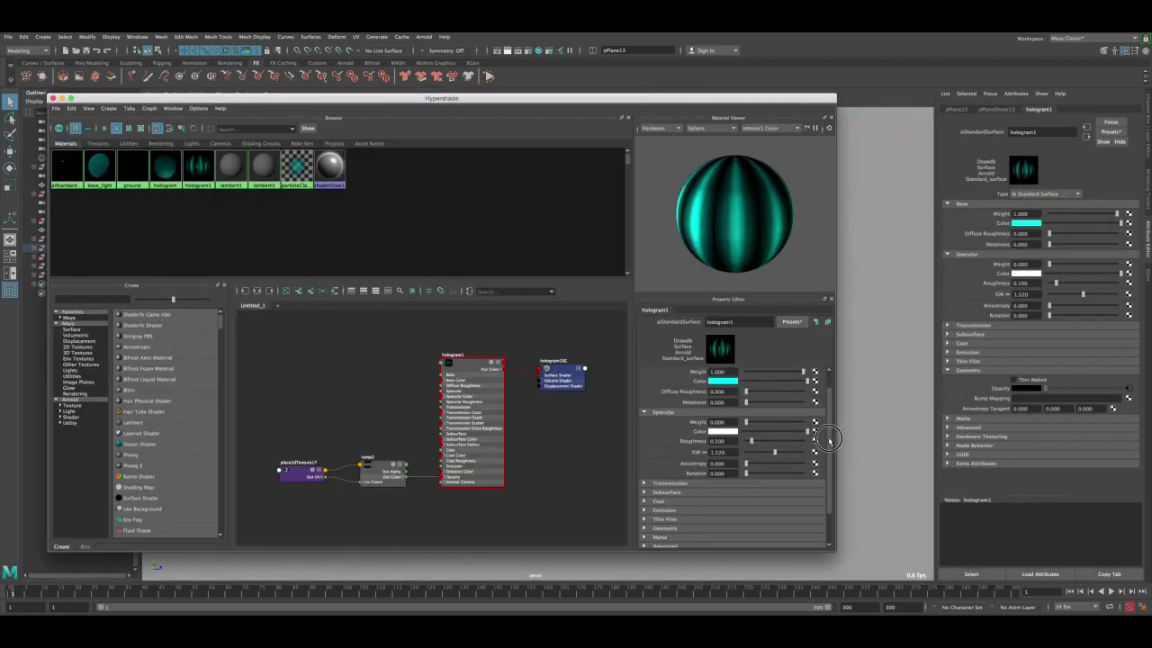
left_click(666, 495)
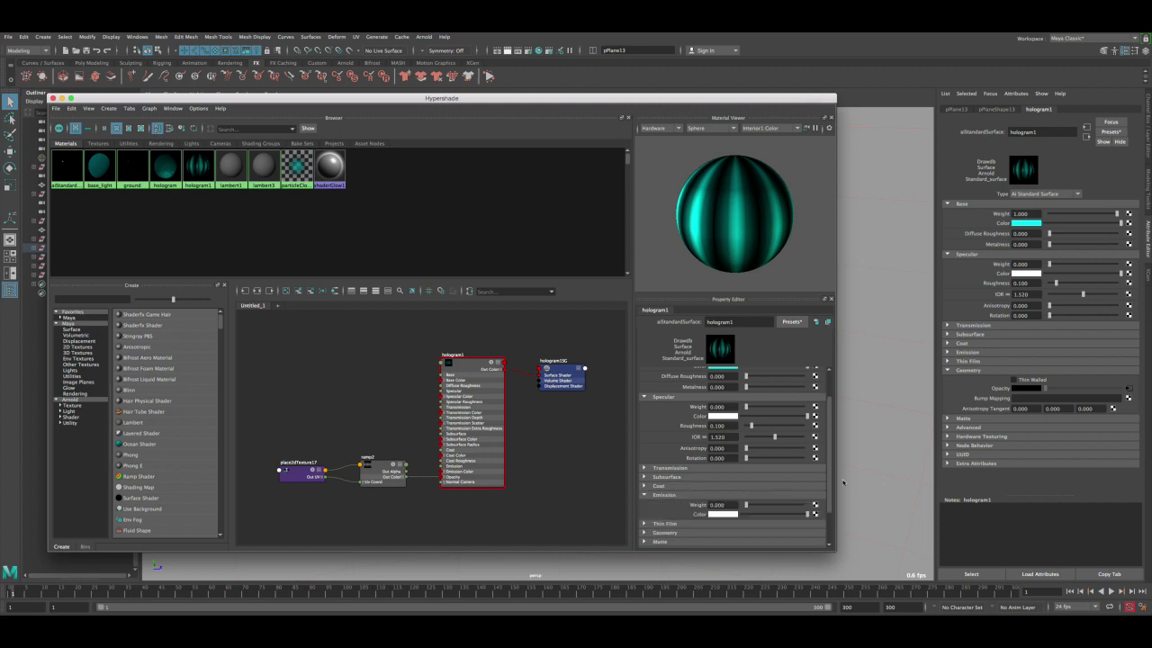
scroll(831, 487, "down", 2)
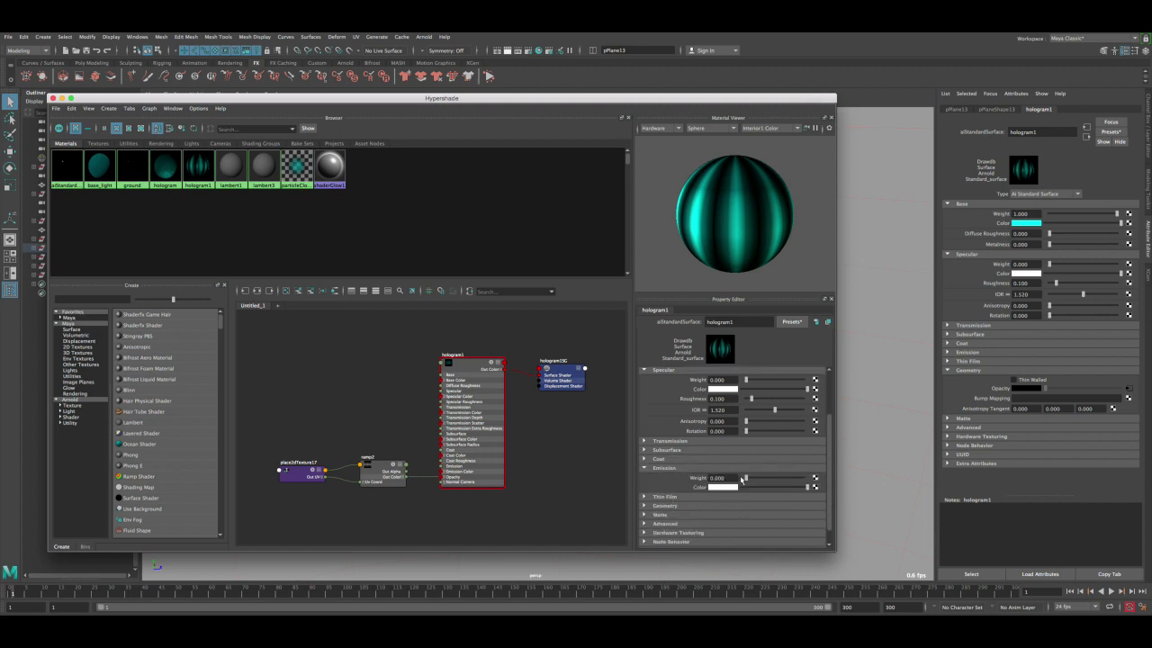
left_click_drag(745, 480, 762, 482)
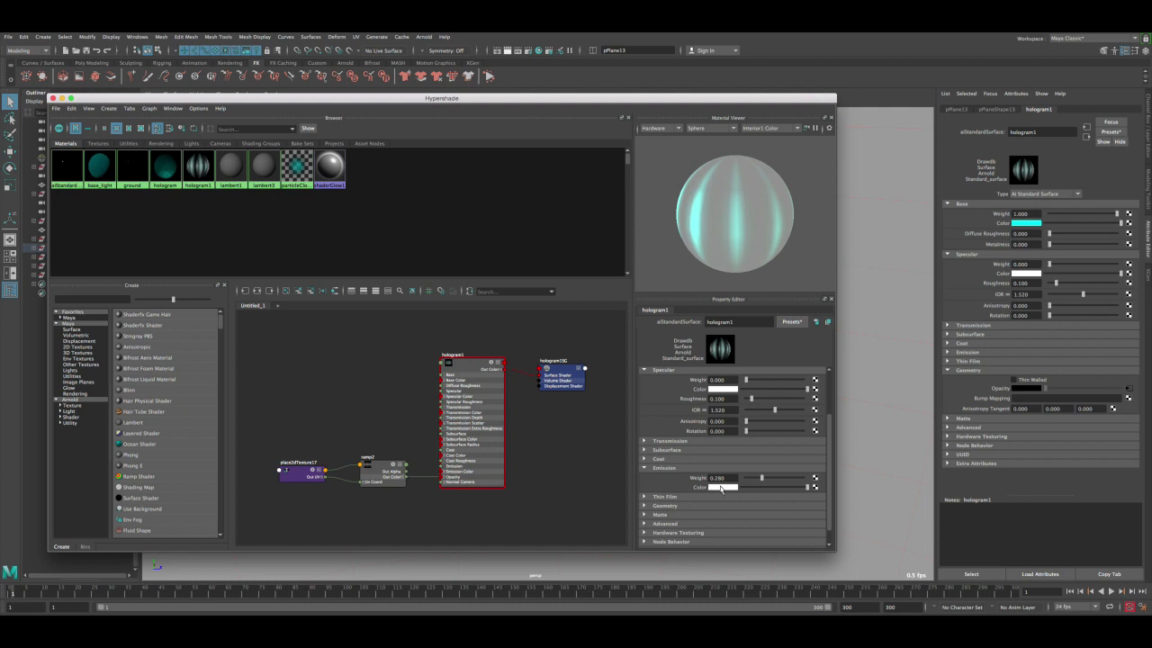
- Change the emission color of hologram1 from white to the same cyan as its base color
scroll(810, 423, "up", 3)
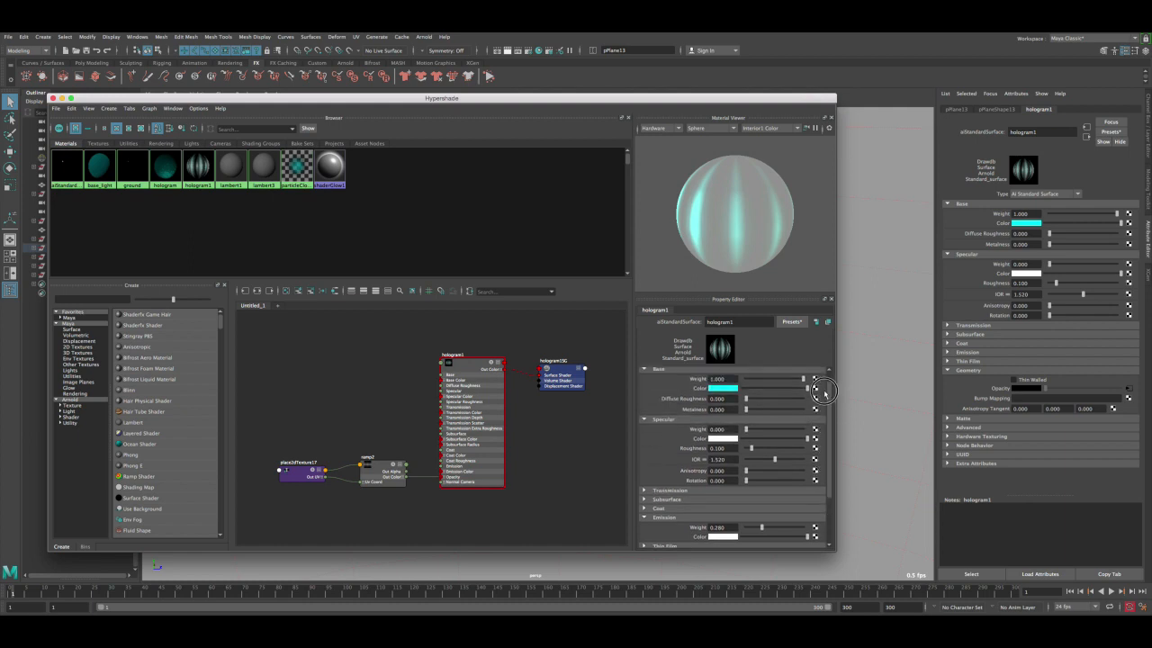
left_click(724, 401)
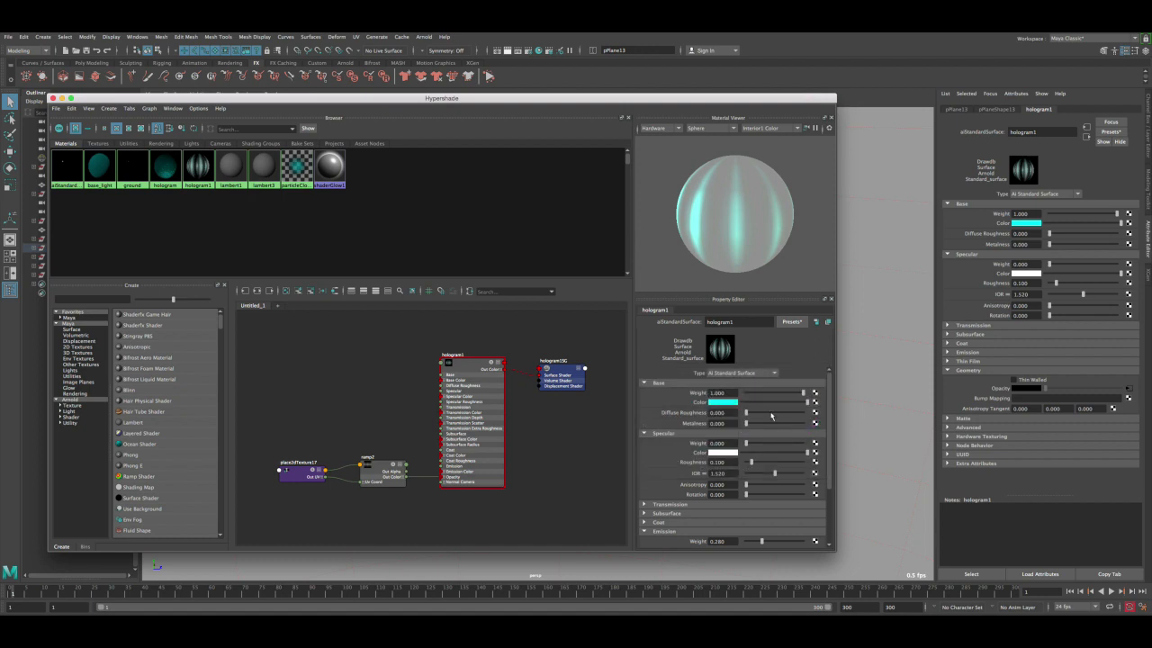
left_click_drag(829, 416, 830, 466)
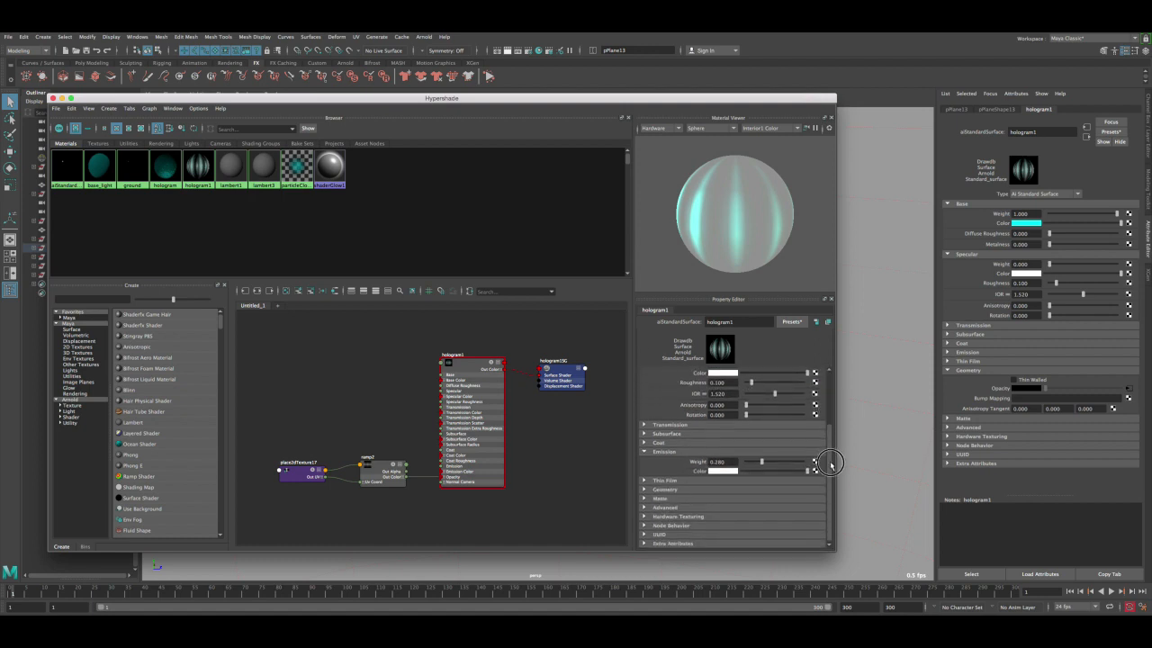
left_click(720, 470)
left_click(661, 463)
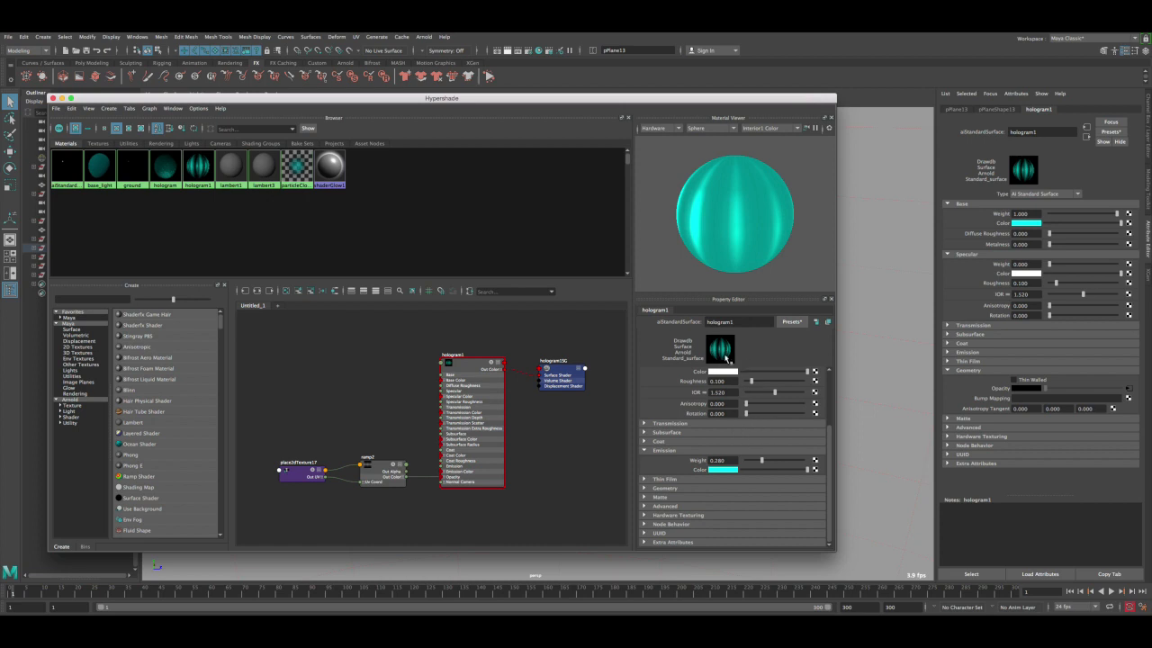
- Try stronger emission weights on hologram1, and settle on about 0.32
left_click(779, 460)
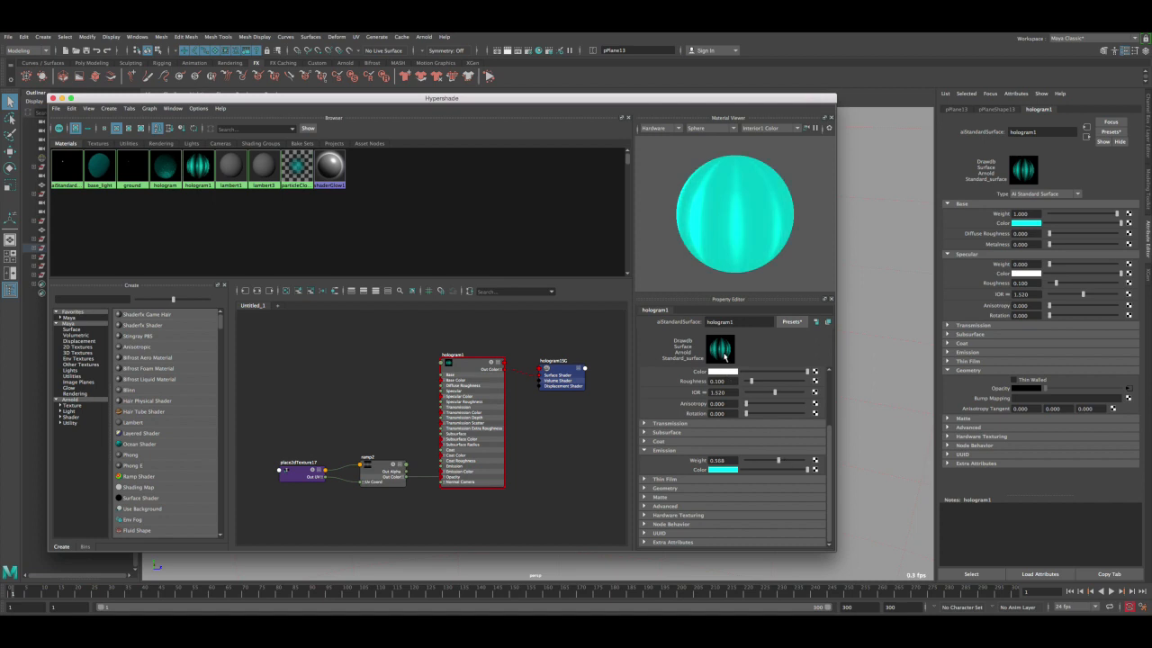
left_click(797, 460)
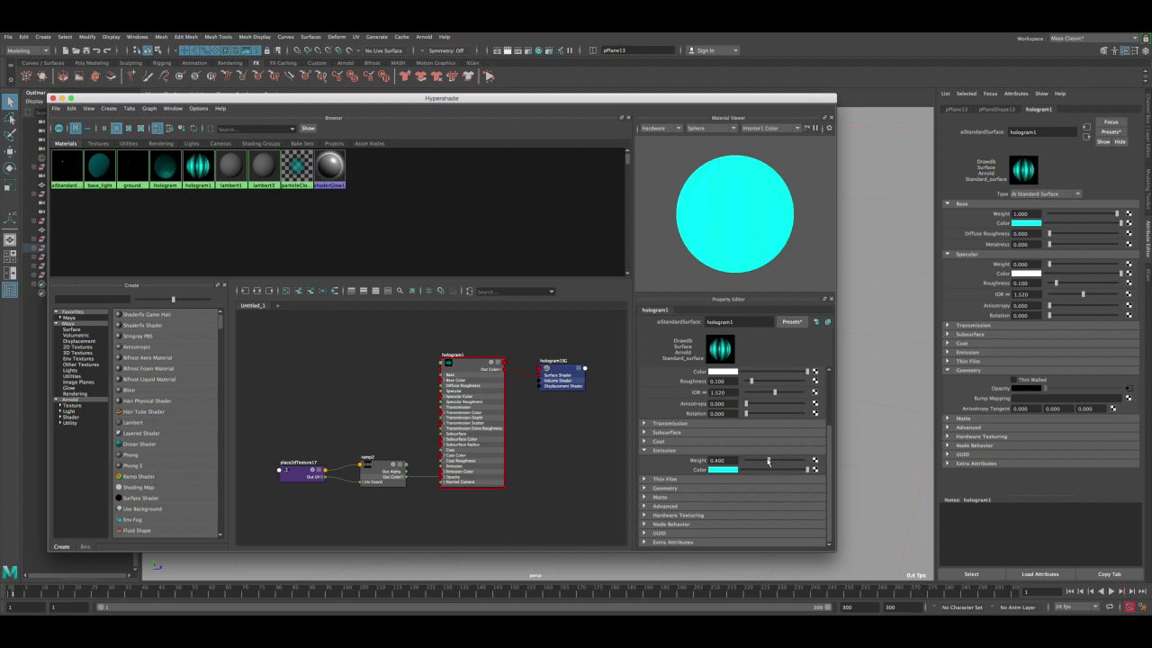
left_click_drag(766, 461, 768, 463)
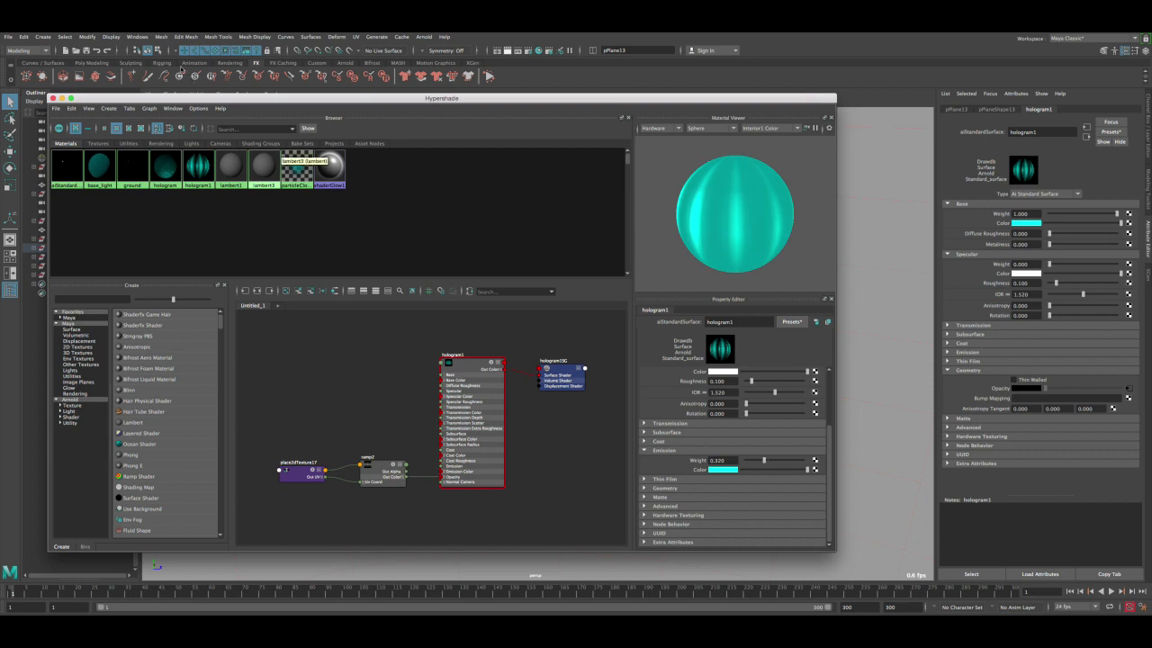
- Uncover the viewport, frame the whole hologram and render it to check the emissive rays
left_click_drag(153, 97, 734, 111)
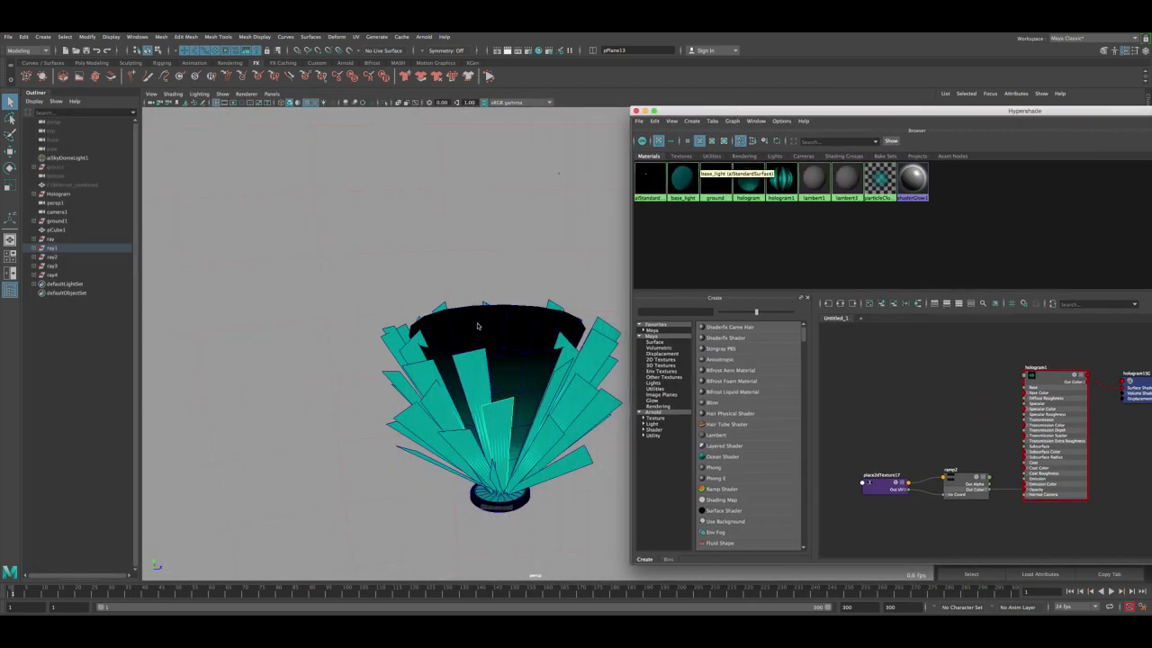
left_click_drag(478, 327, 395, 293, "alt")
right_click_drag(395, 293, 462, 360, "alt")
left_click_drag(463, 360, 471, 328, "alt")
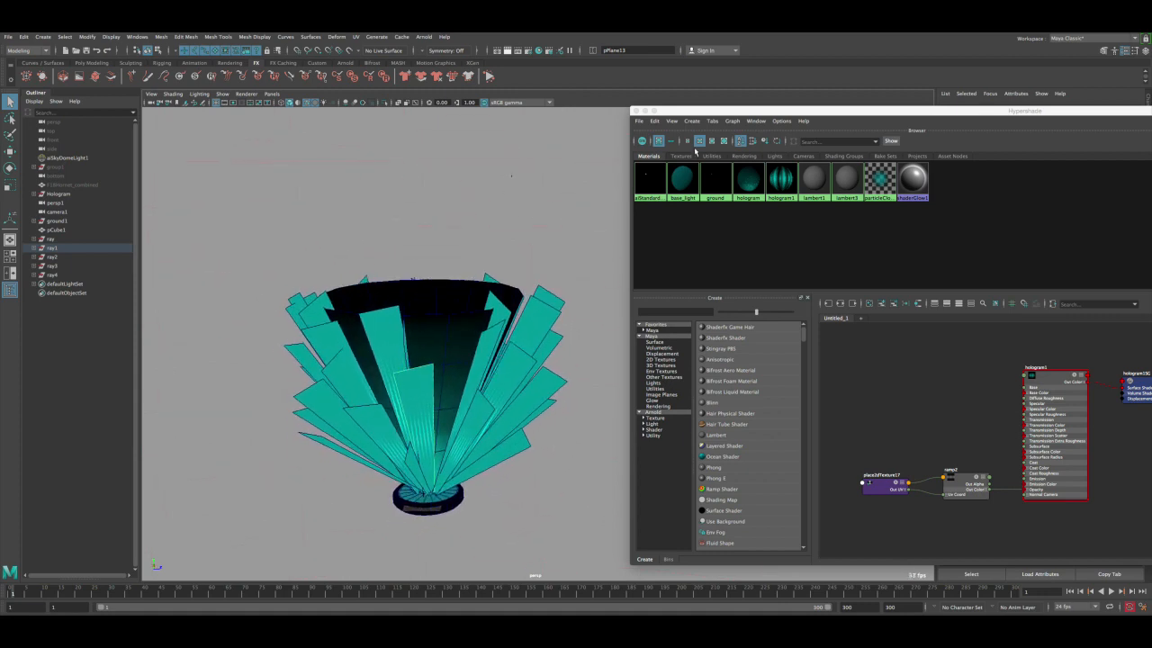
left_click_drag(694, 109, 699, 118)
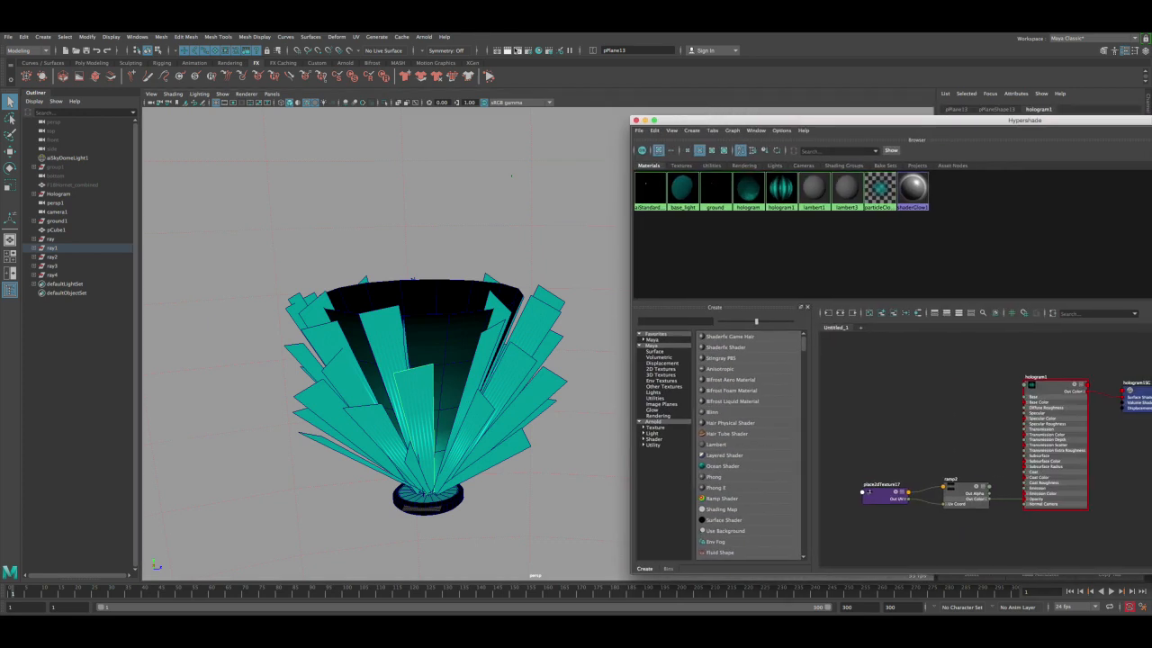
left_click(518, 49)
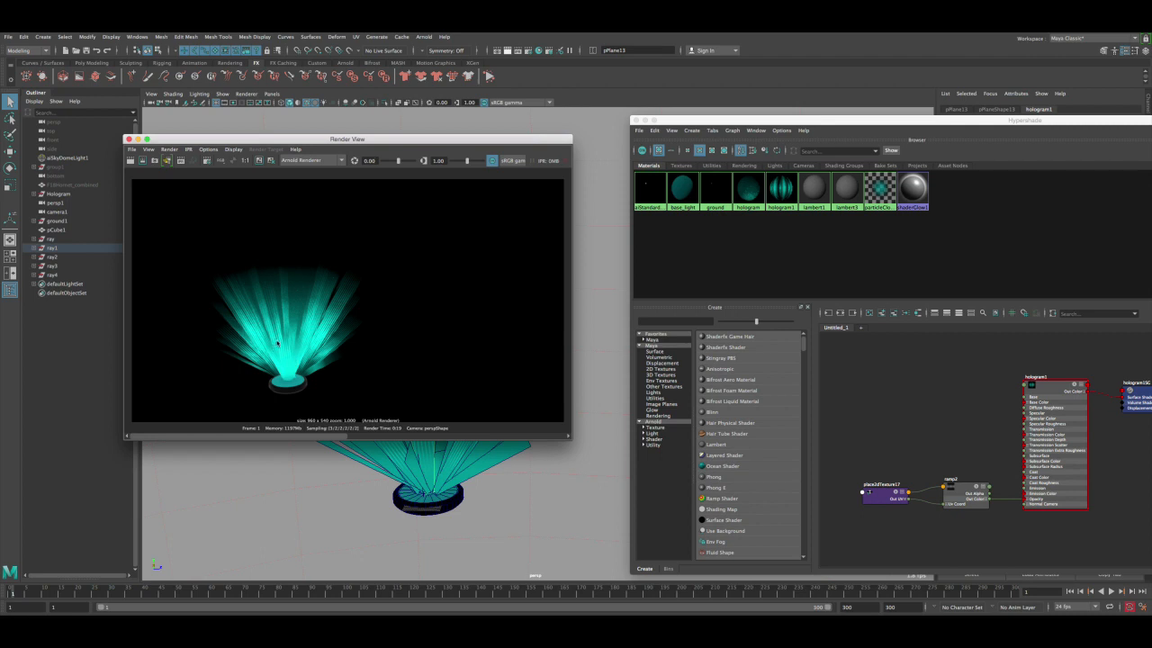
- Change the emission color of the hologram material from white to cyan
left_click_drag(691, 121, 495, 121)
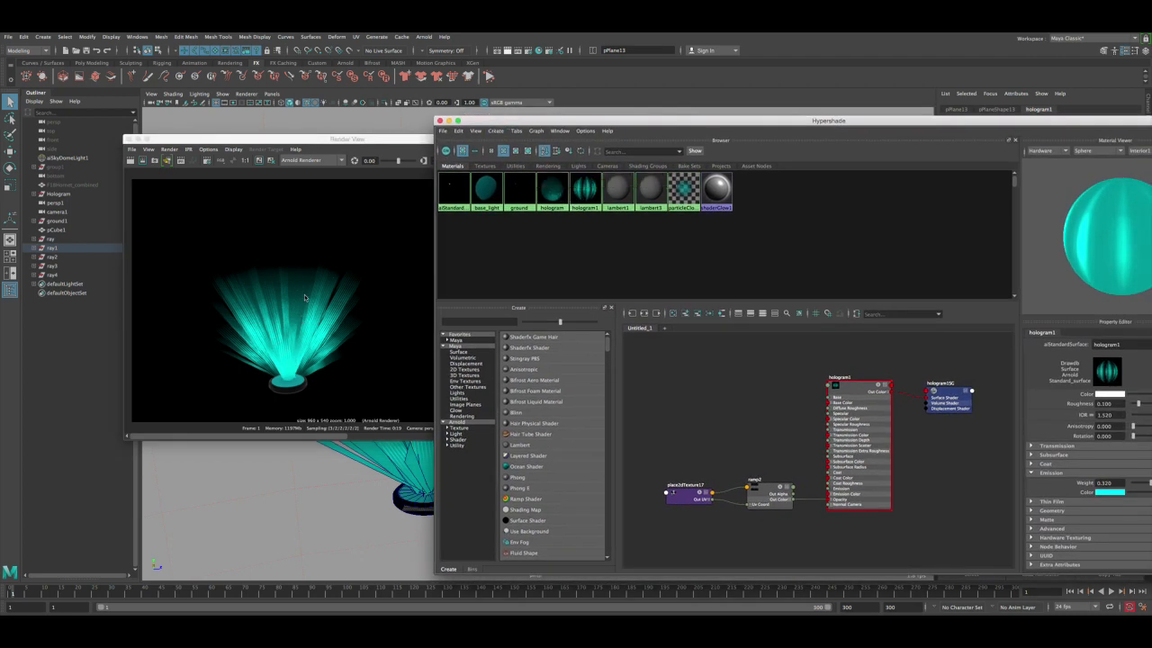
left_click(552, 189)
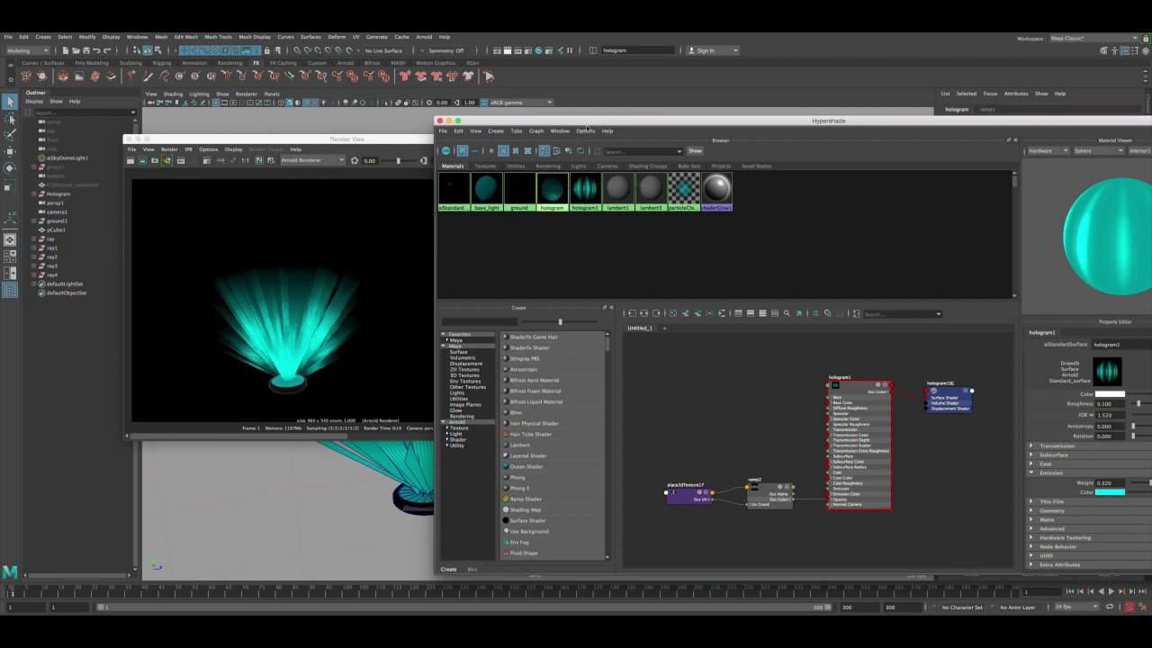
left_click_drag(592, 119, 468, 117)
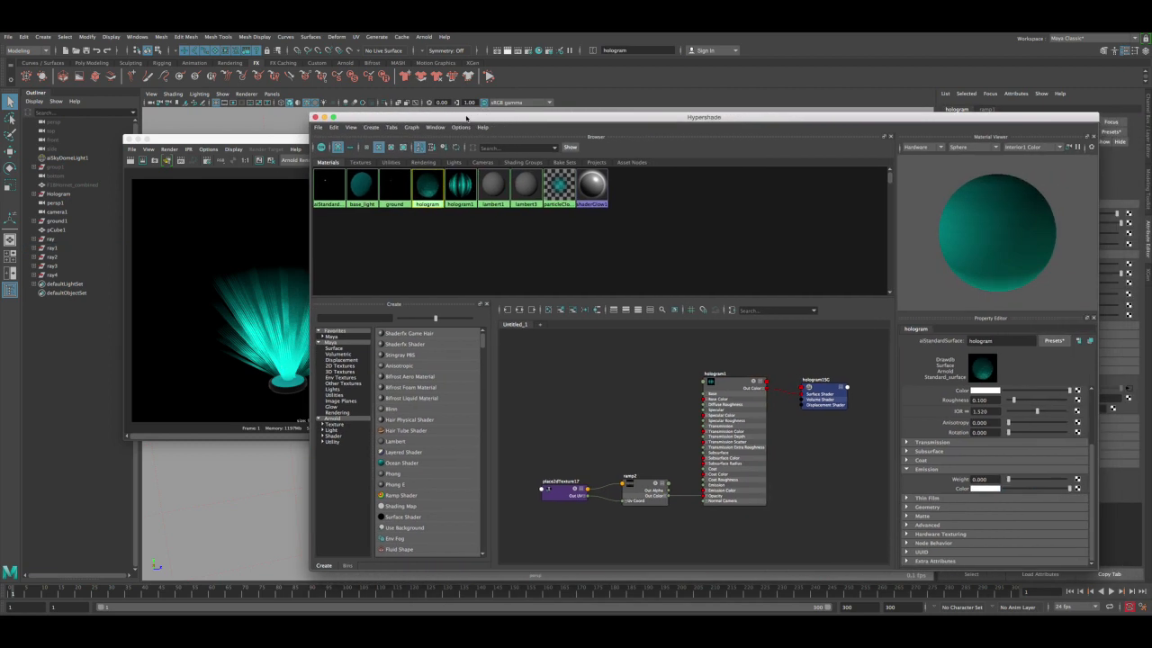
left_click(989, 491)
left_click(929, 484)
- Set the emission weight of the hologram material to 0.1
left_click(275, 141)
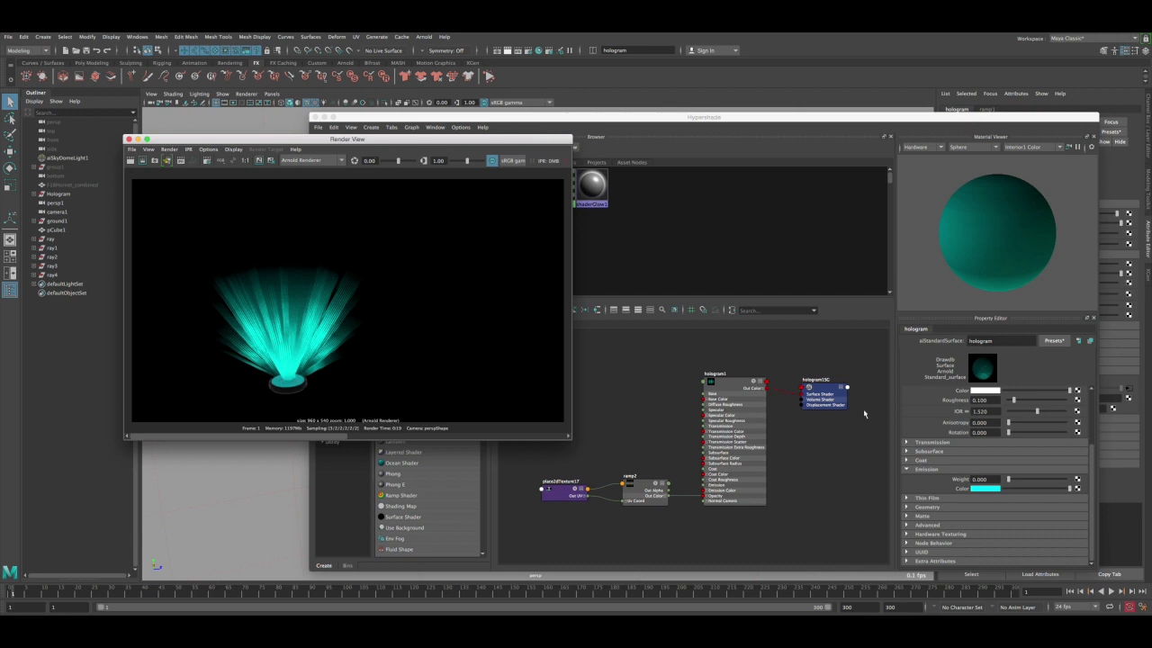
double_click(997, 478)
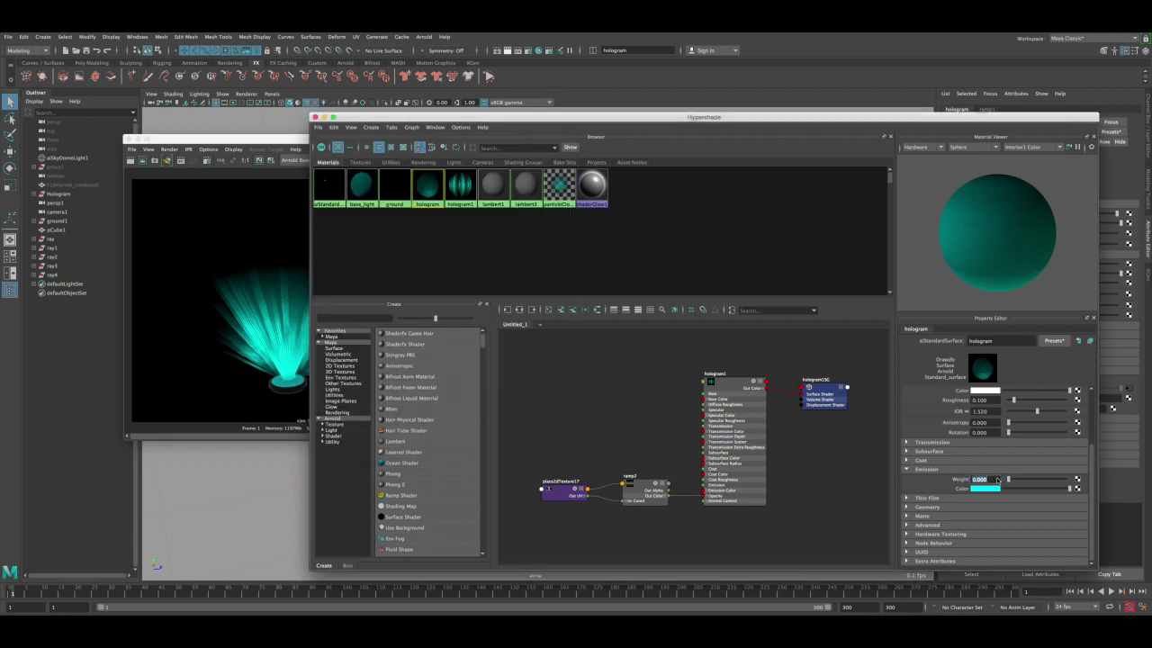
type("0.1")
key("Return")
- Mark a render region around the hologram beams, re-render it to check the cone's glow, and close the render
left_click(214, 142)
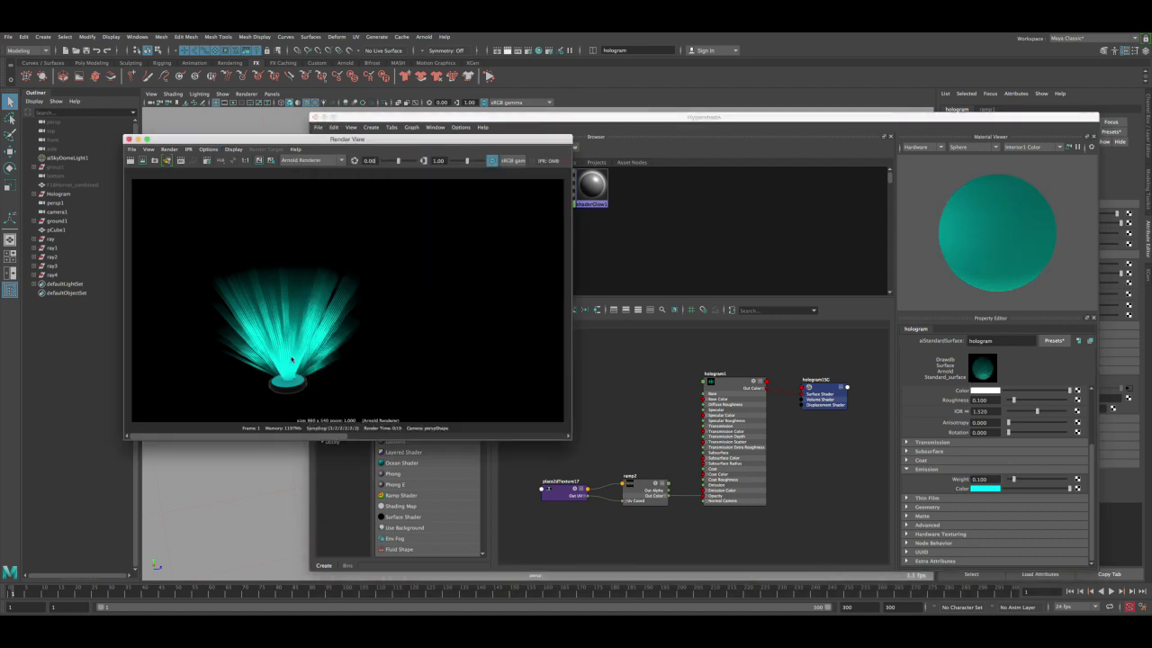
left_click(271, 160)
left_click_drag(189, 250, 397, 415)
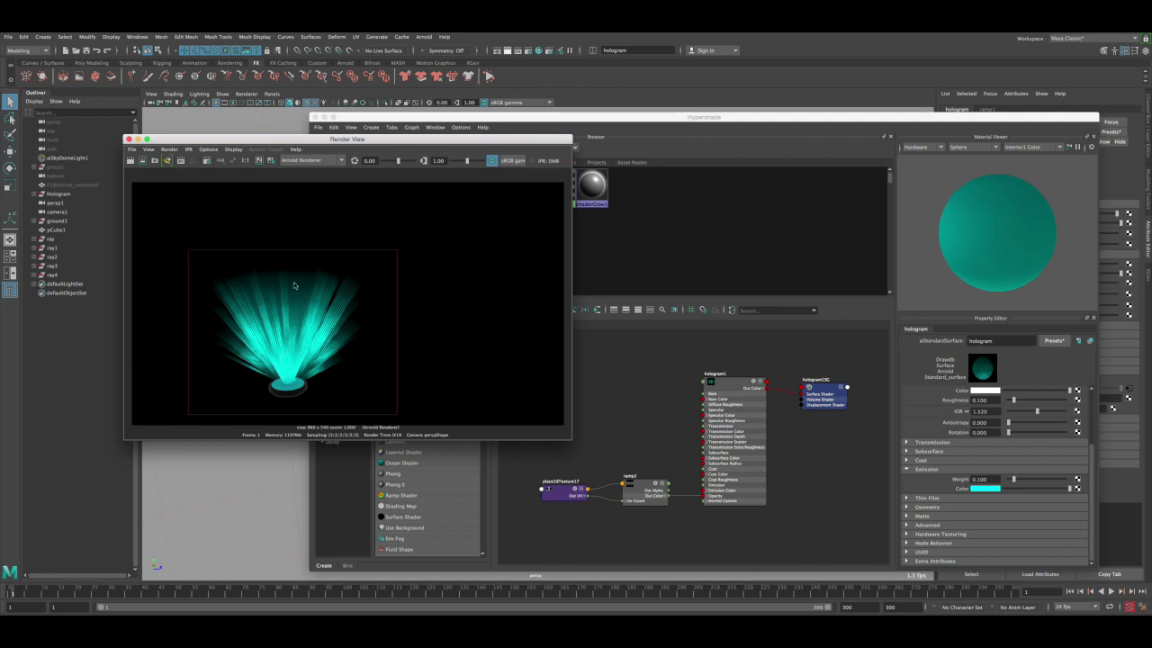
left_click(260, 161)
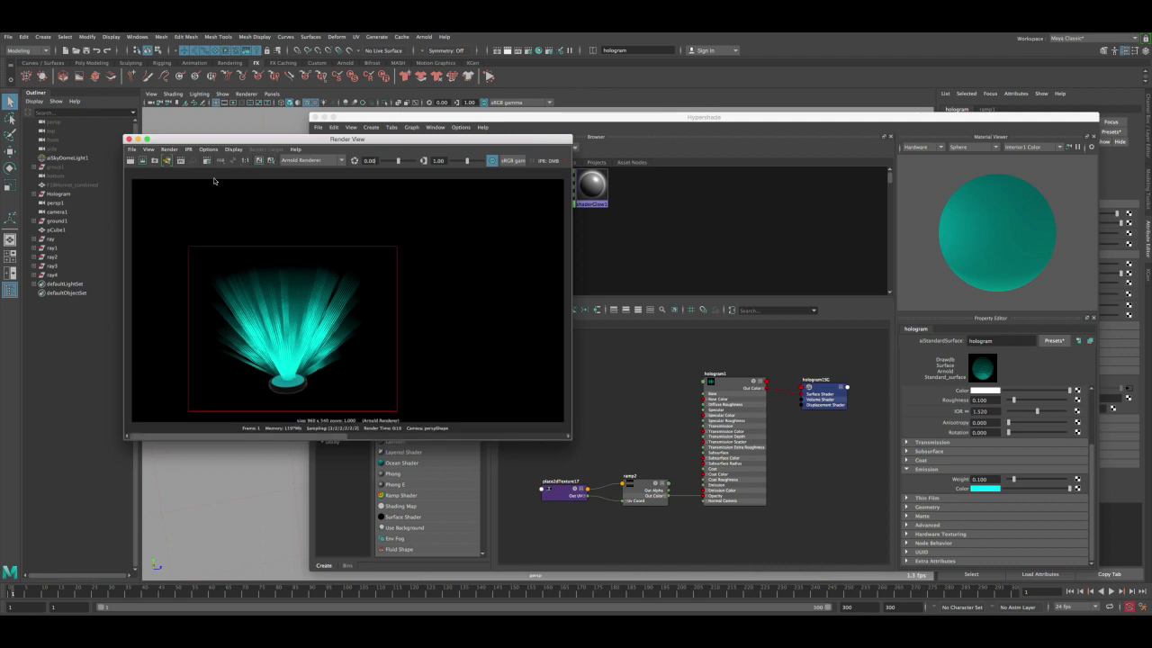
left_click(143, 161)
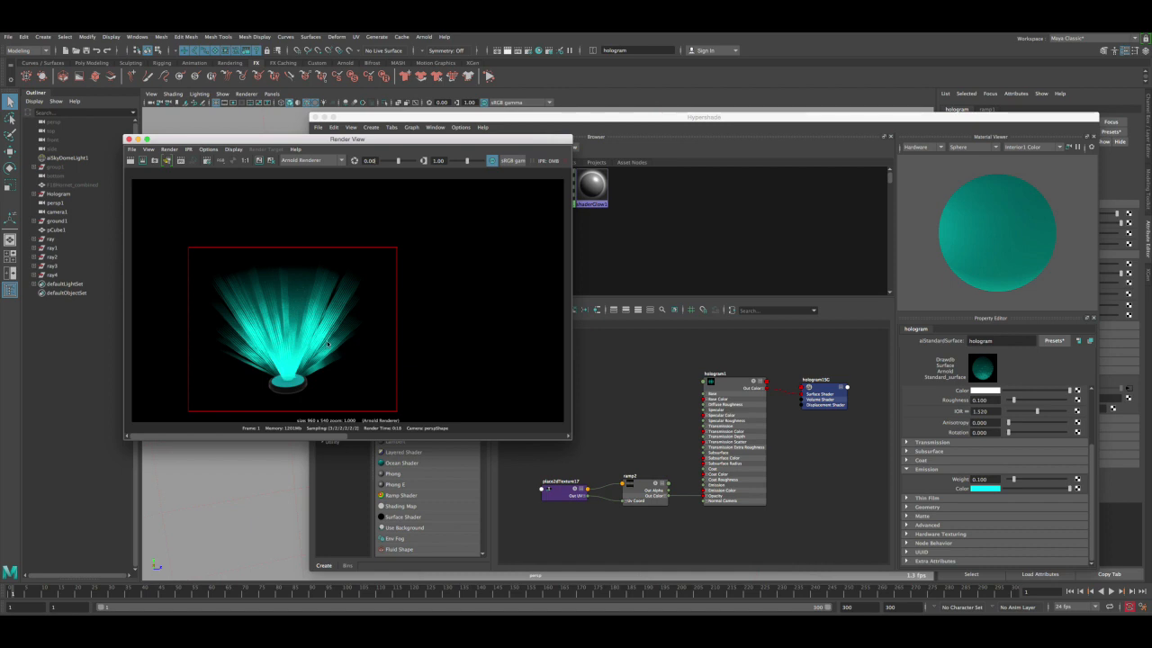
left_click(458, 307)
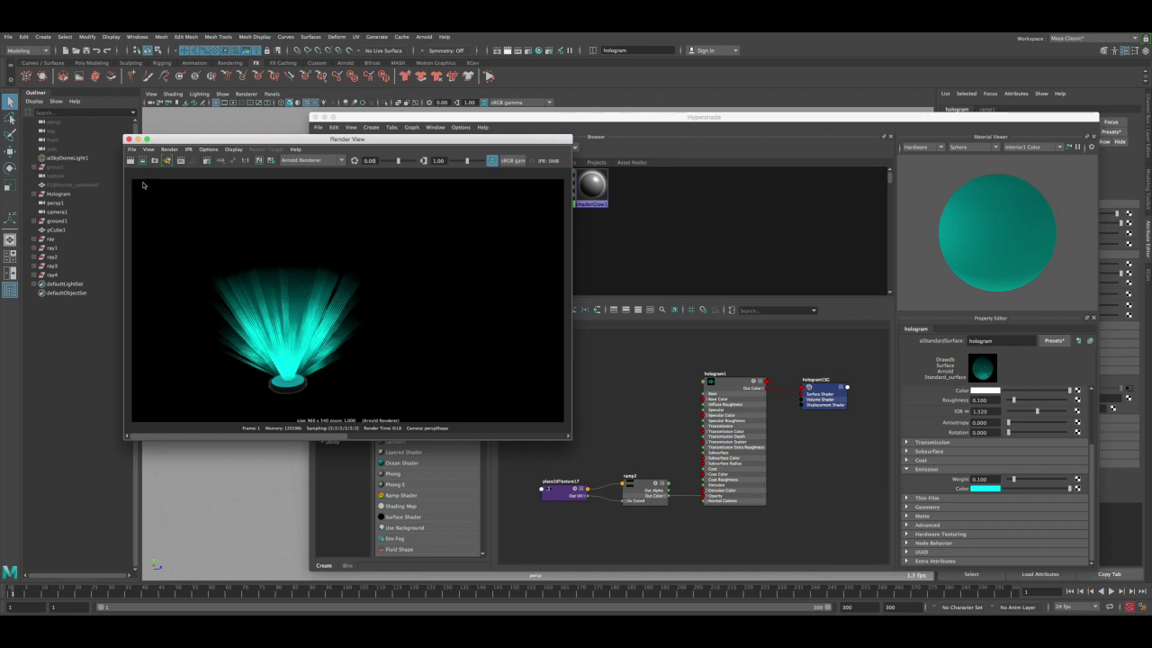
left_click(128, 139)
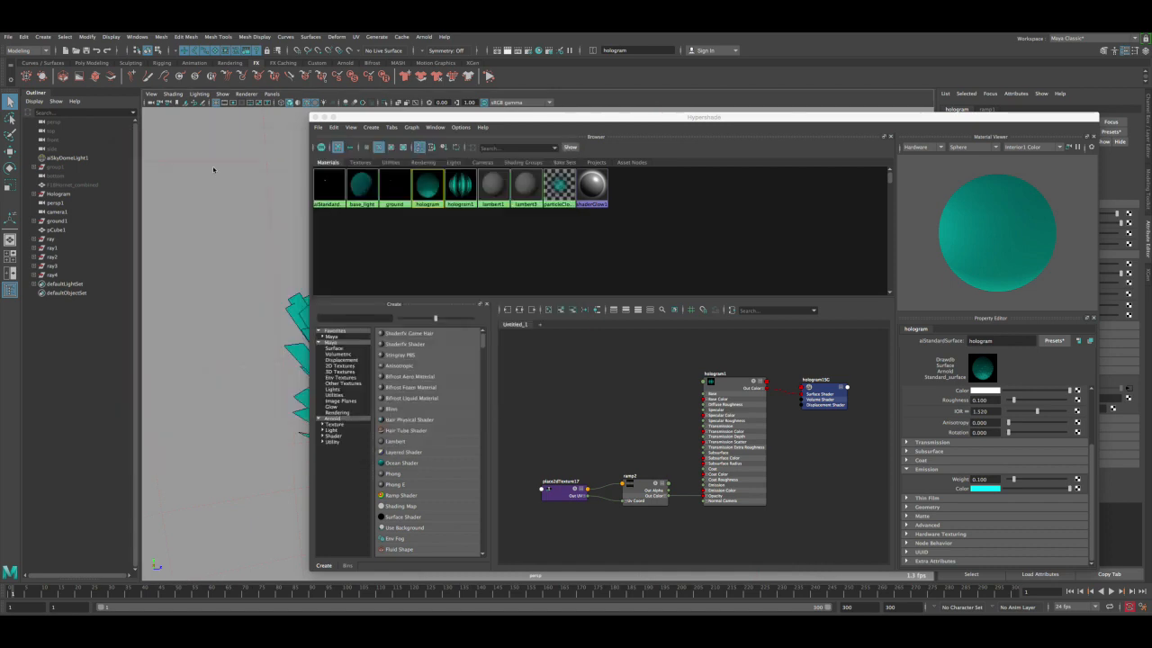
- Give the base_light material of the projector base a cyan emission color with an emission weight of 1
left_click(466, 193)
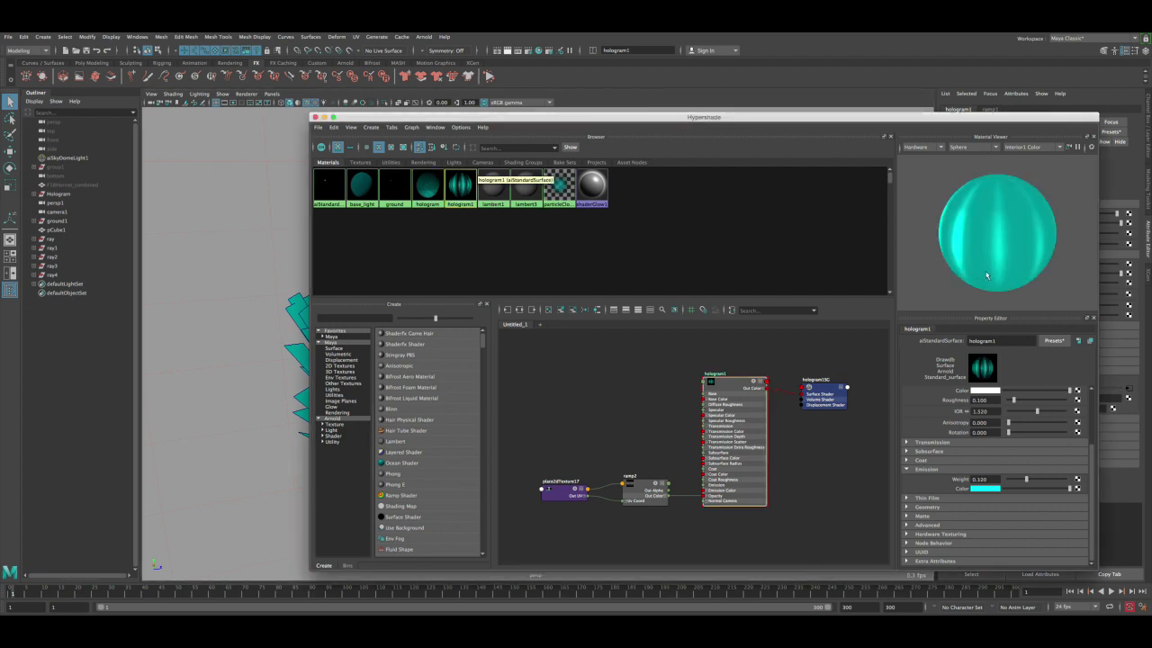
left_click(429, 189)
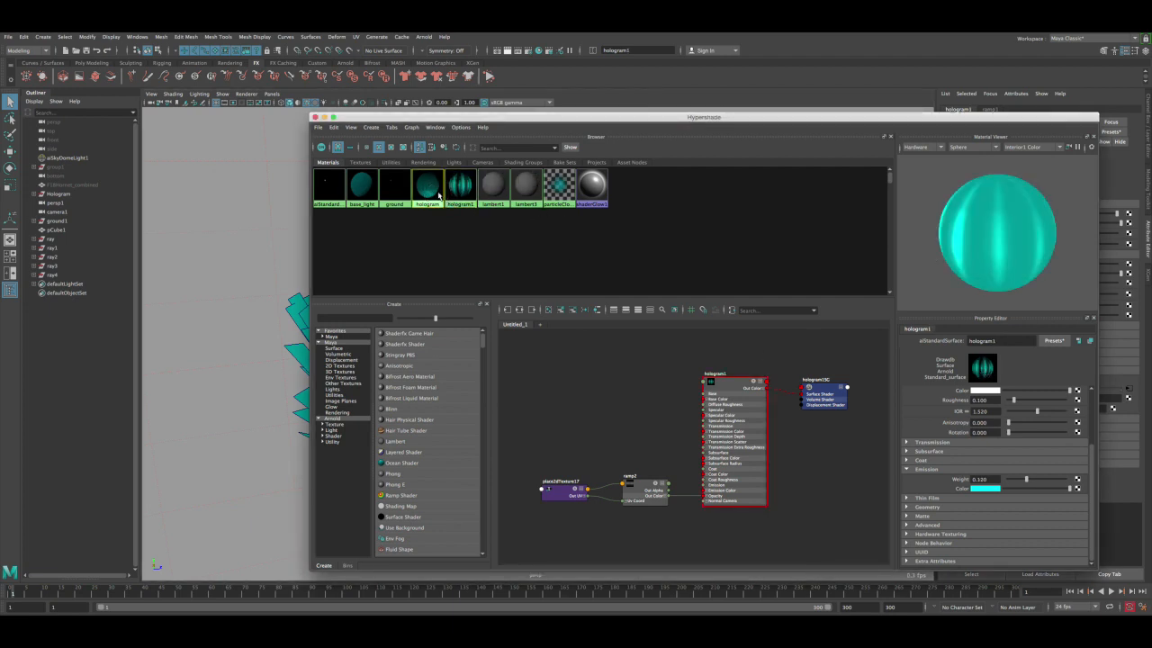
left_click(361, 187)
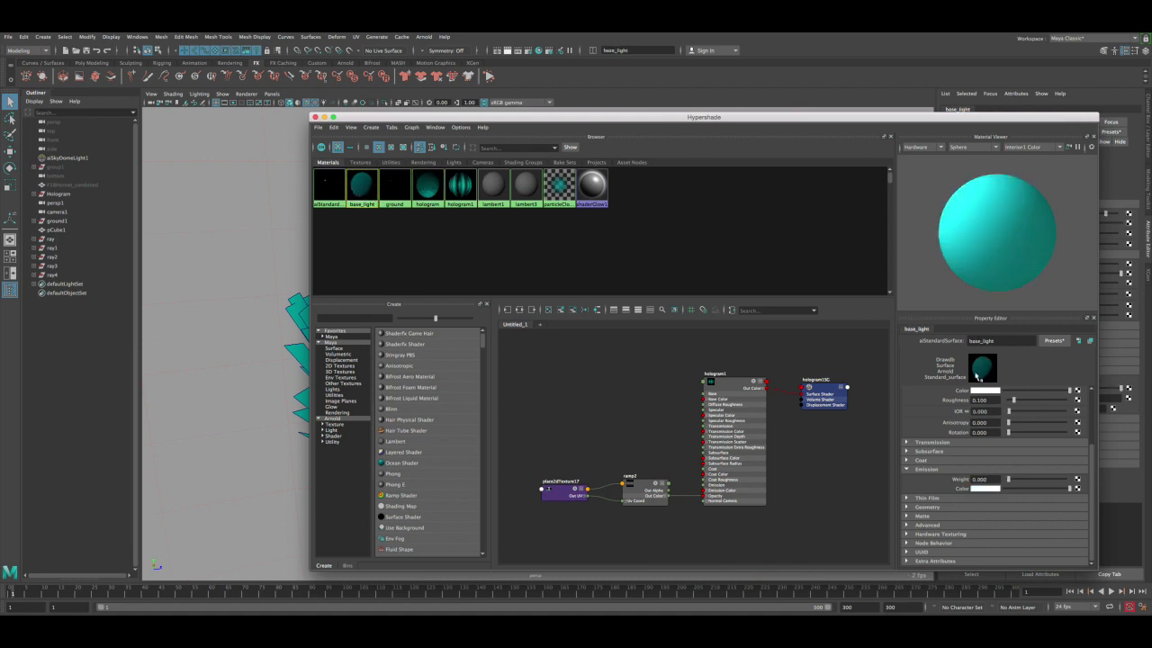
left_click_drag(486, 117, 749, 116)
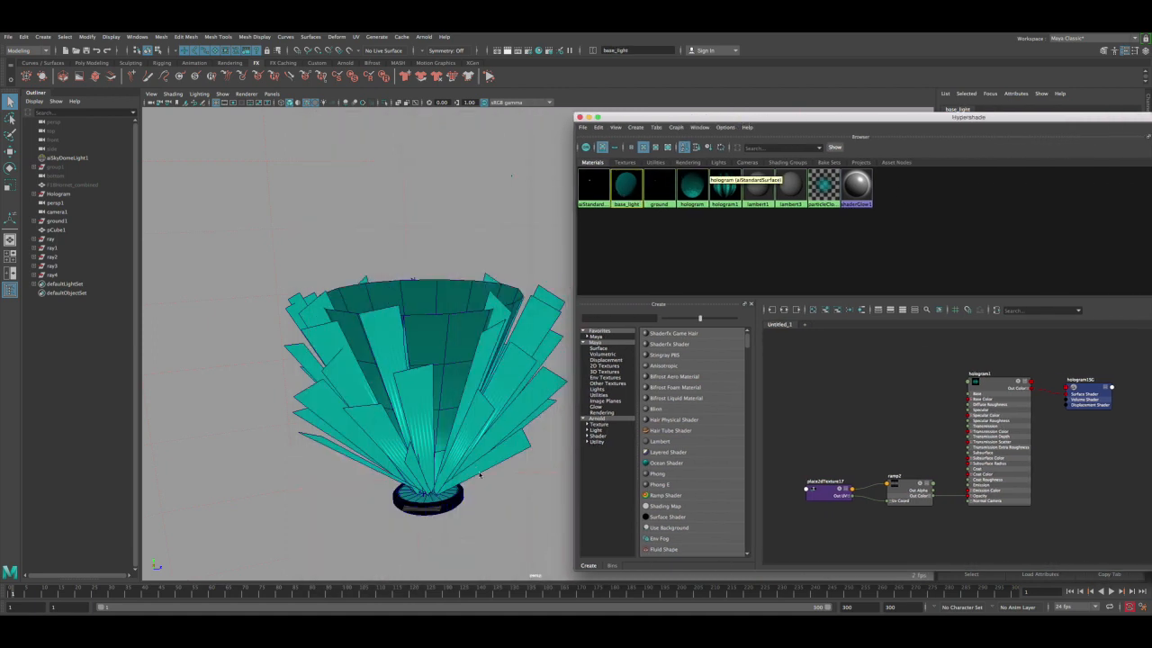
left_click(421, 502)
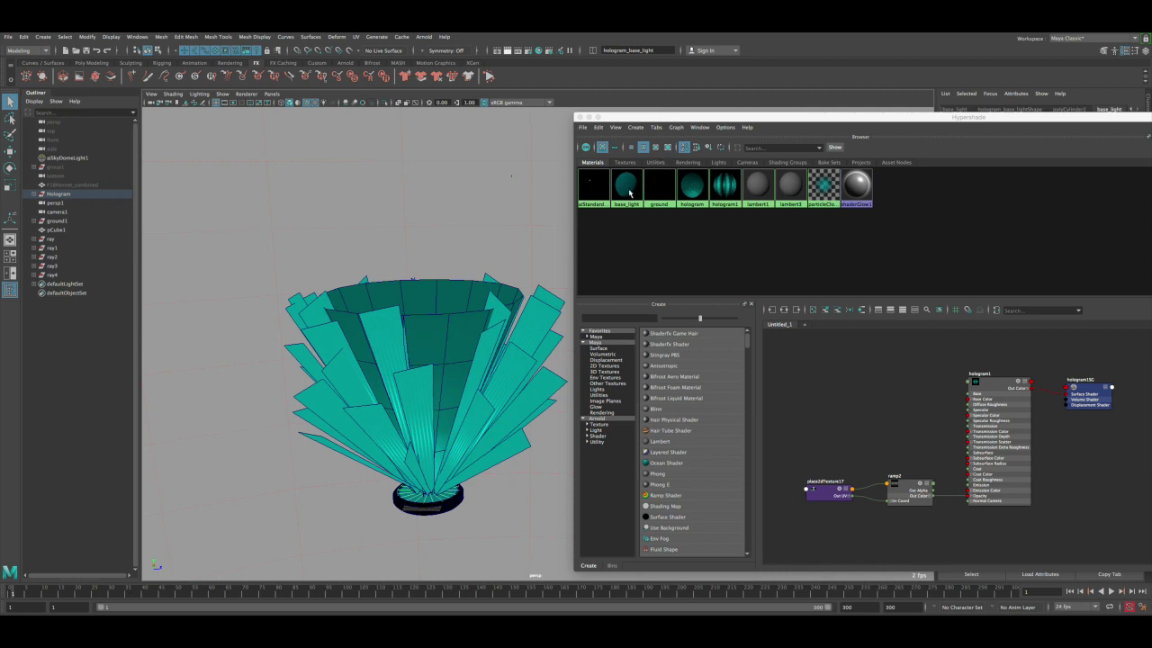
left_click_drag(648, 116, 331, 117)
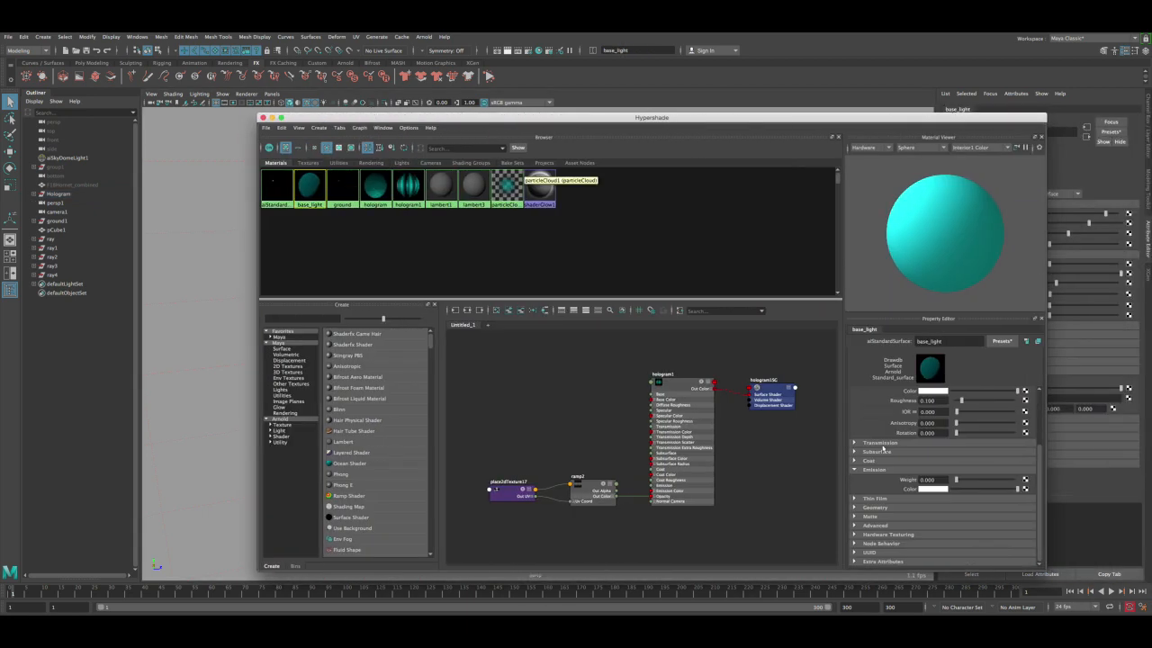
left_click(934, 489)
left_click(880, 483)
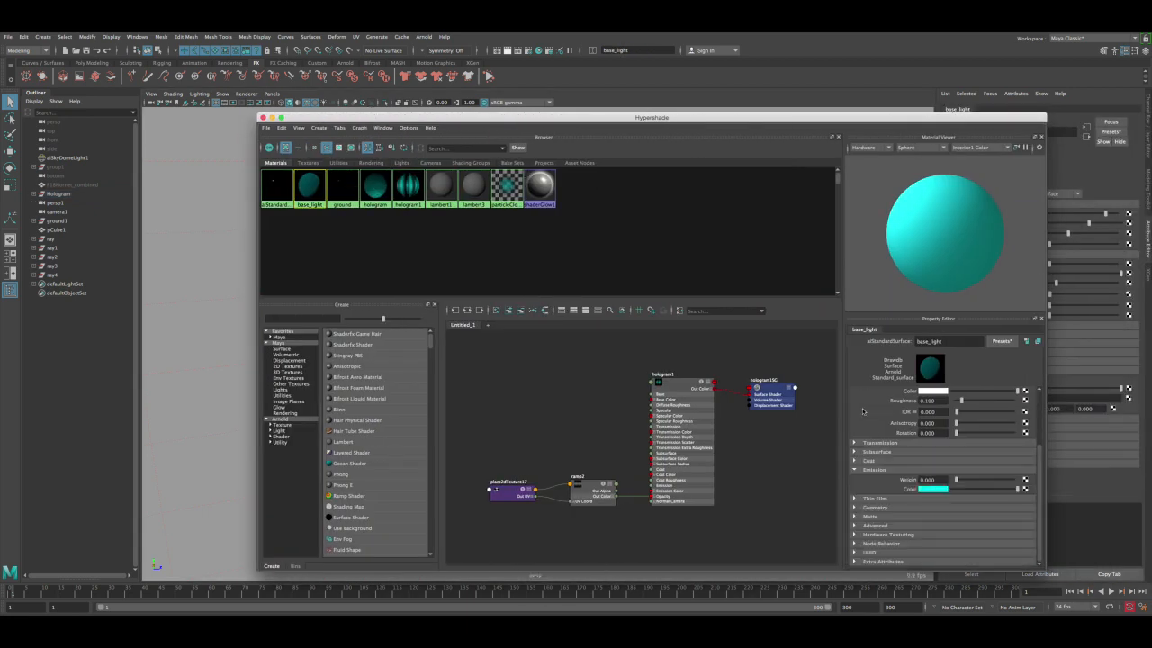
left_click_drag(960, 480, 1043, 480)
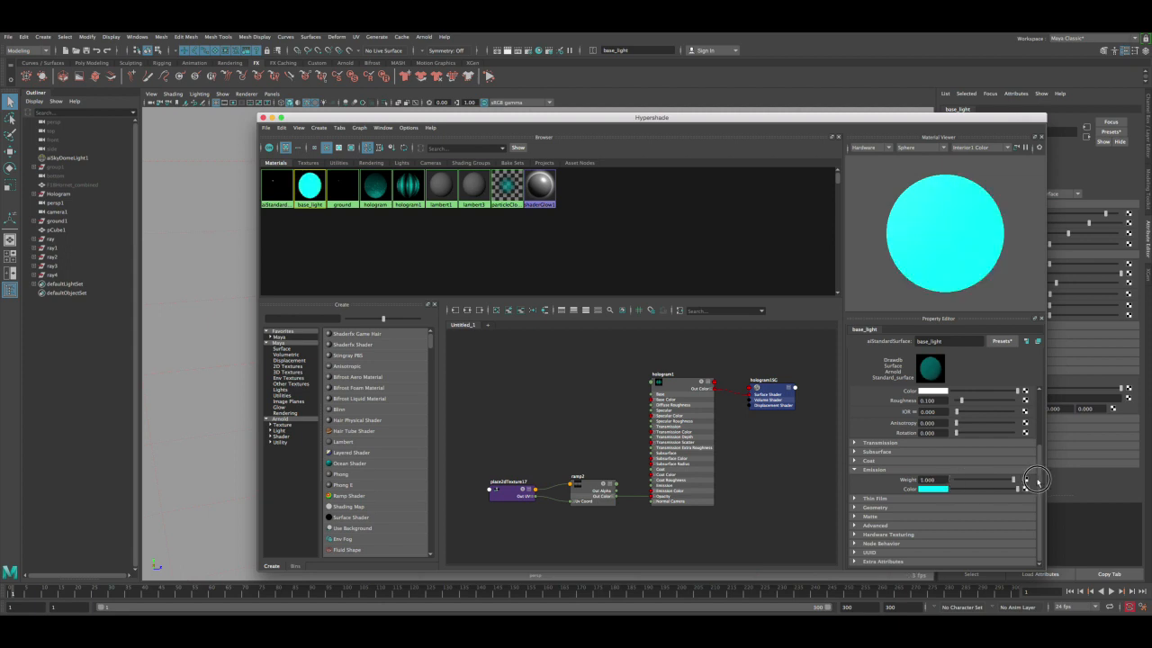
- Render the hologram again to check the glowing base, and close the render and material windows
left_click(496, 50)
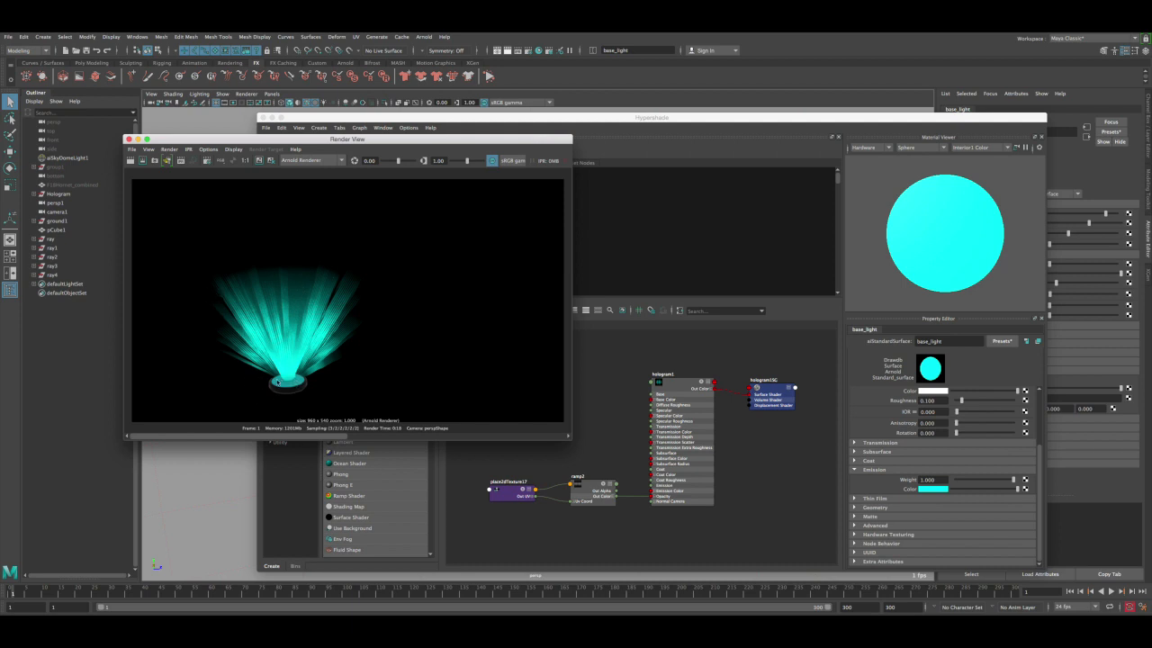
left_click(306, 435)
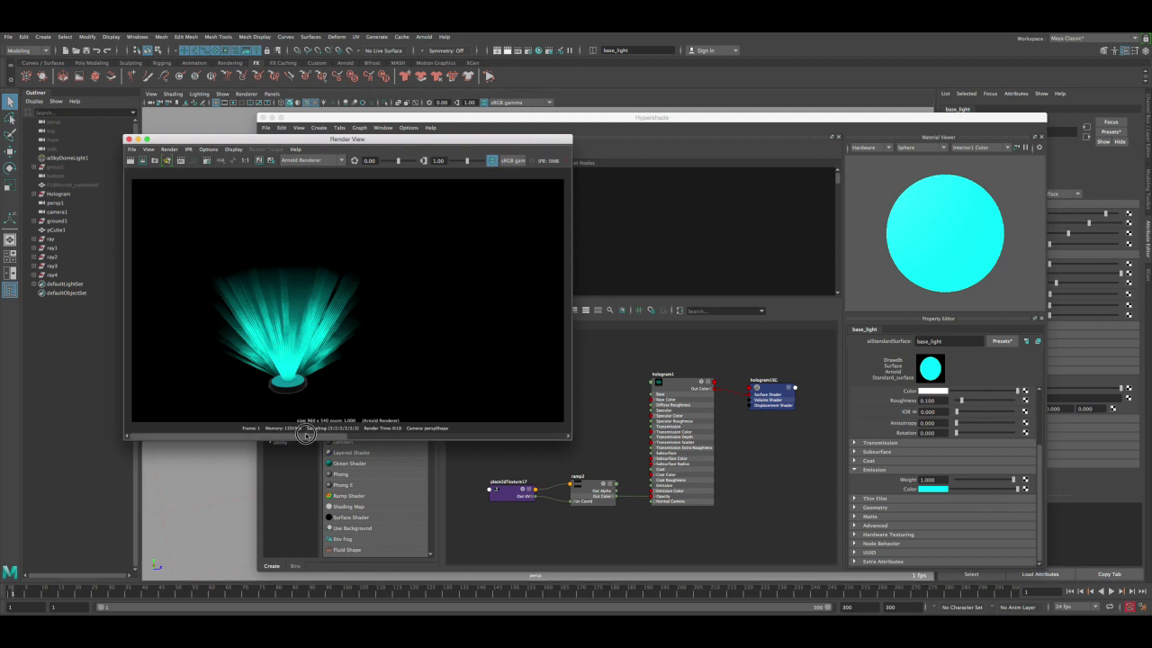
left_click(131, 160)
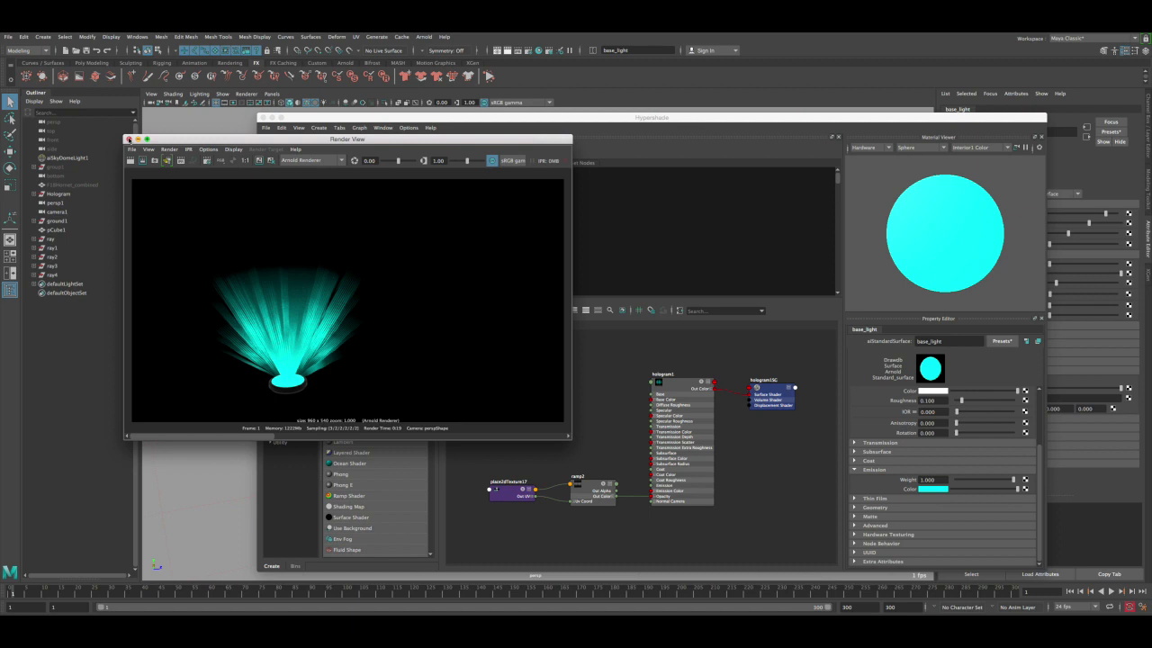
left_click(128, 140)
left_click(262, 118)
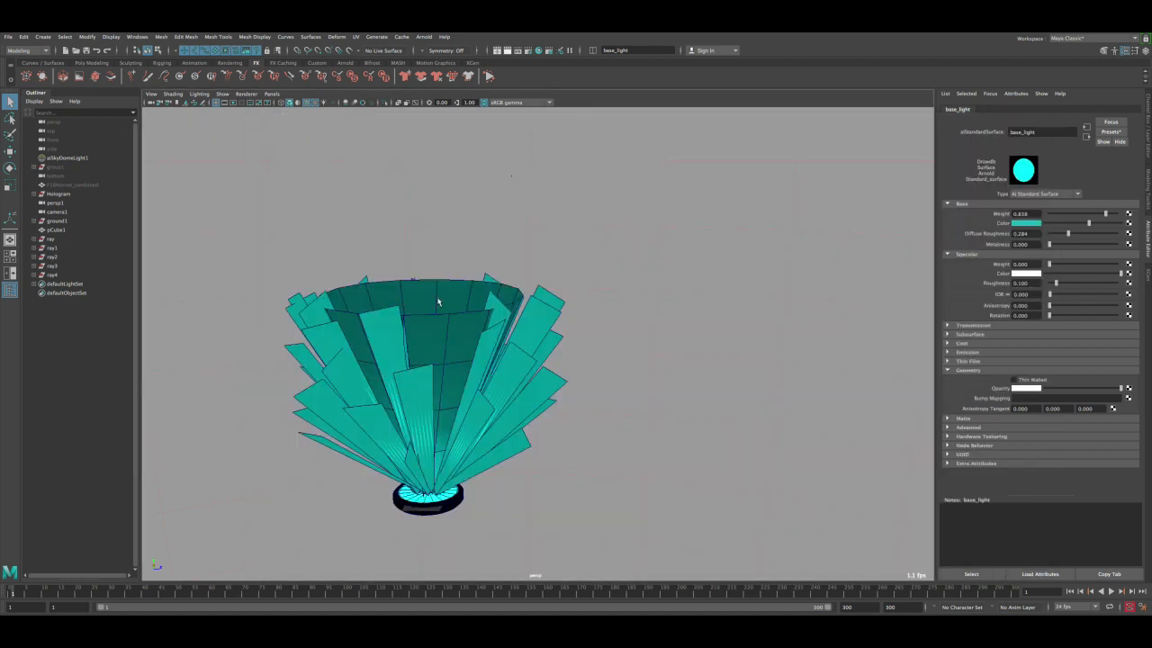
- Make the hidden F18Hornet_combined jet visible by turning its Visibility on
left_click_drag(426, 301, 465, 296, "alt")
left_click(92, 187)
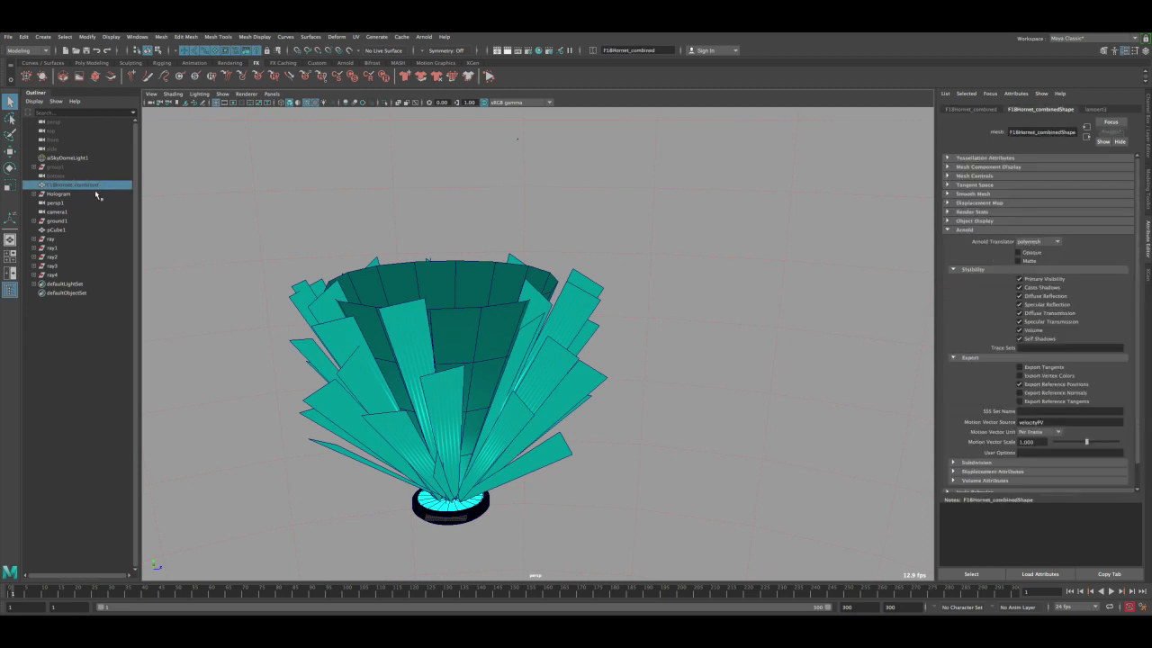
key("ctrl+a")
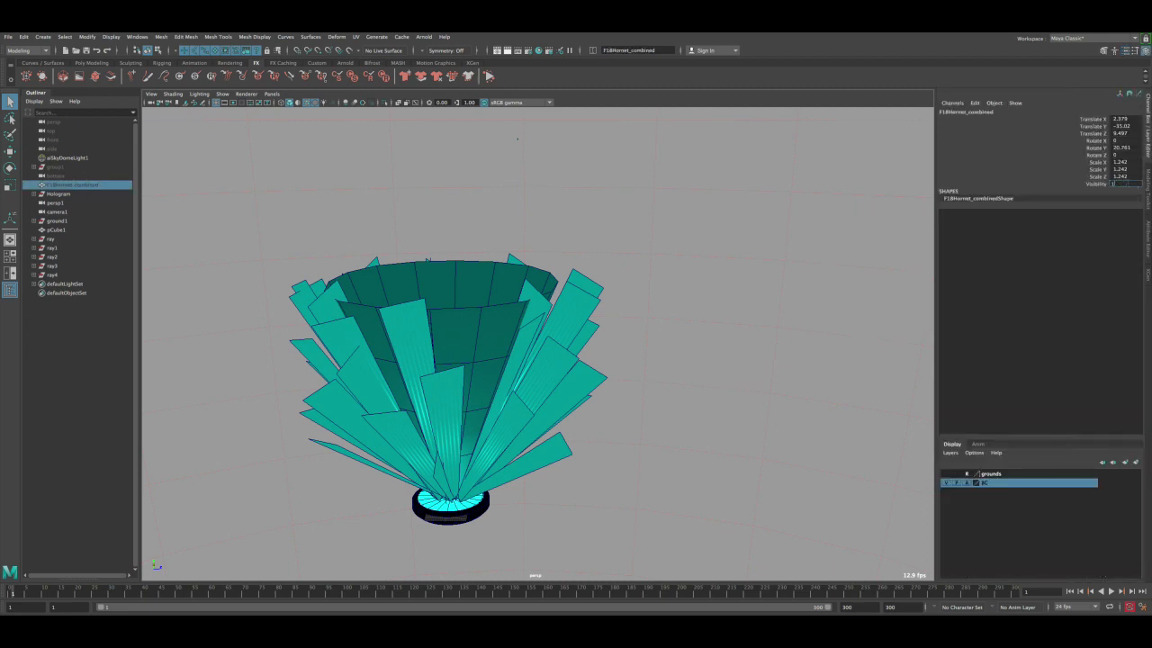
key("Return")
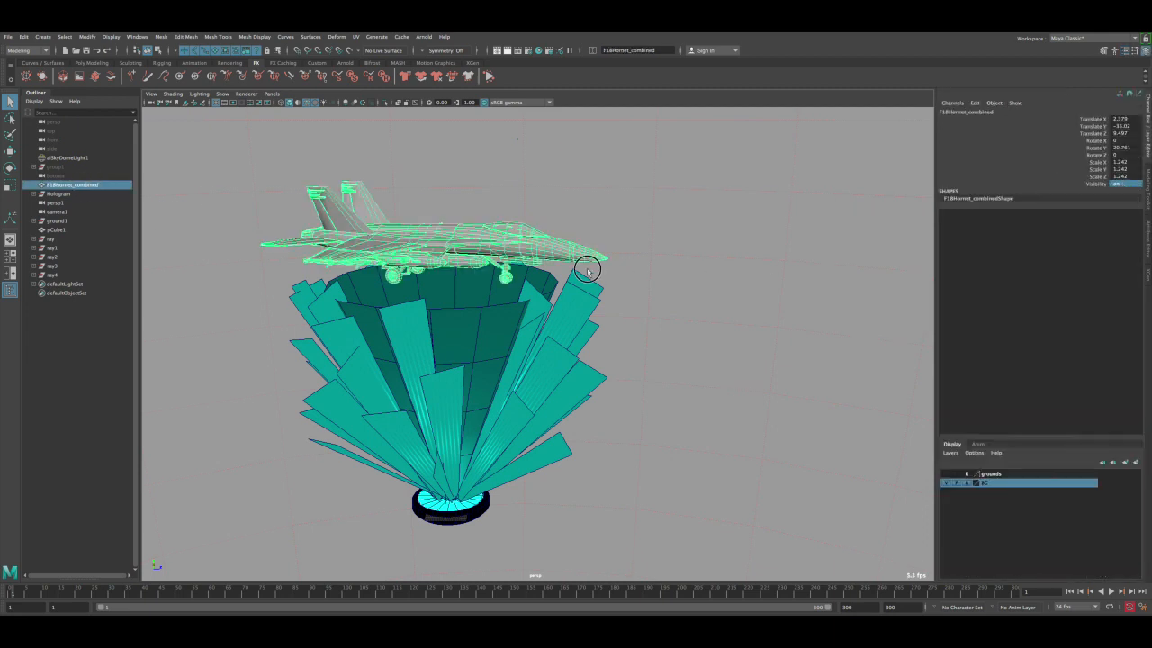
- Scale the F18Hornet_combined jet down uniformly to about 1.075
left_click_drag(590, 268, 530, 262, "alt")
right_click_drag(530, 262, 584, 329, "alt")
left_click_drag(584, 329, 454, 335, "alt")
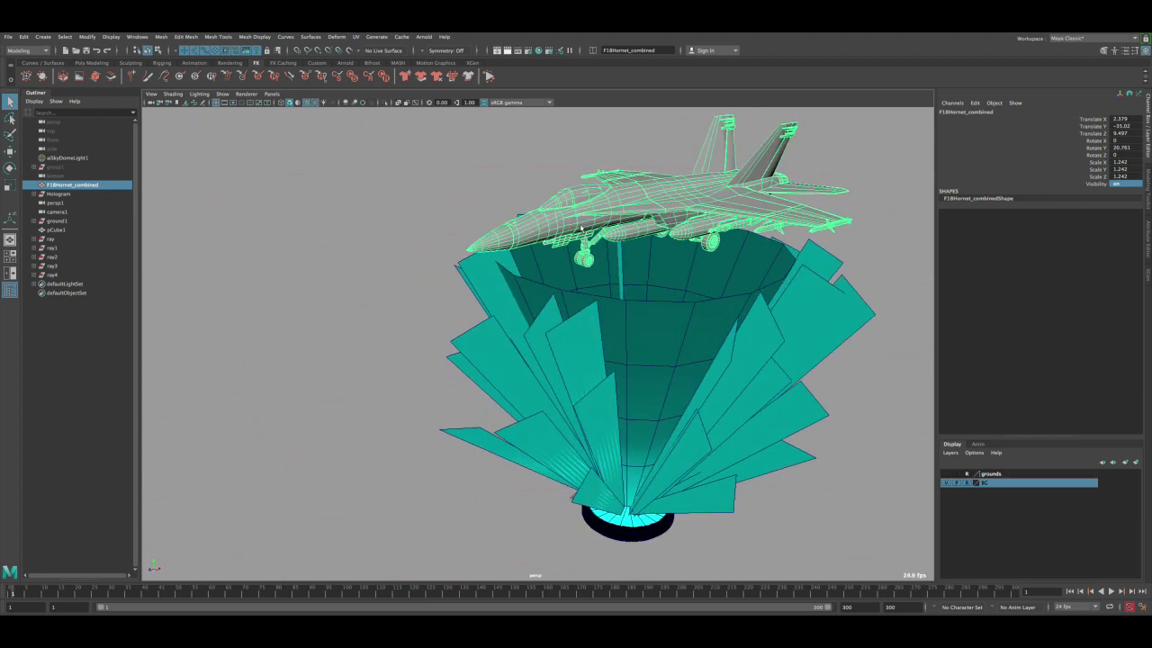
middle_click_drag(612, 216, 538, 270, "alt")
key("r")
left_click_drag(571, 286, 545, 293)
- Lower the jet into the upper end of the light cone, to a Translate Y of about -16.19
key("w")
left_click_drag(570, 243, 547, 309)
scroll(500, 331, "down", 3)
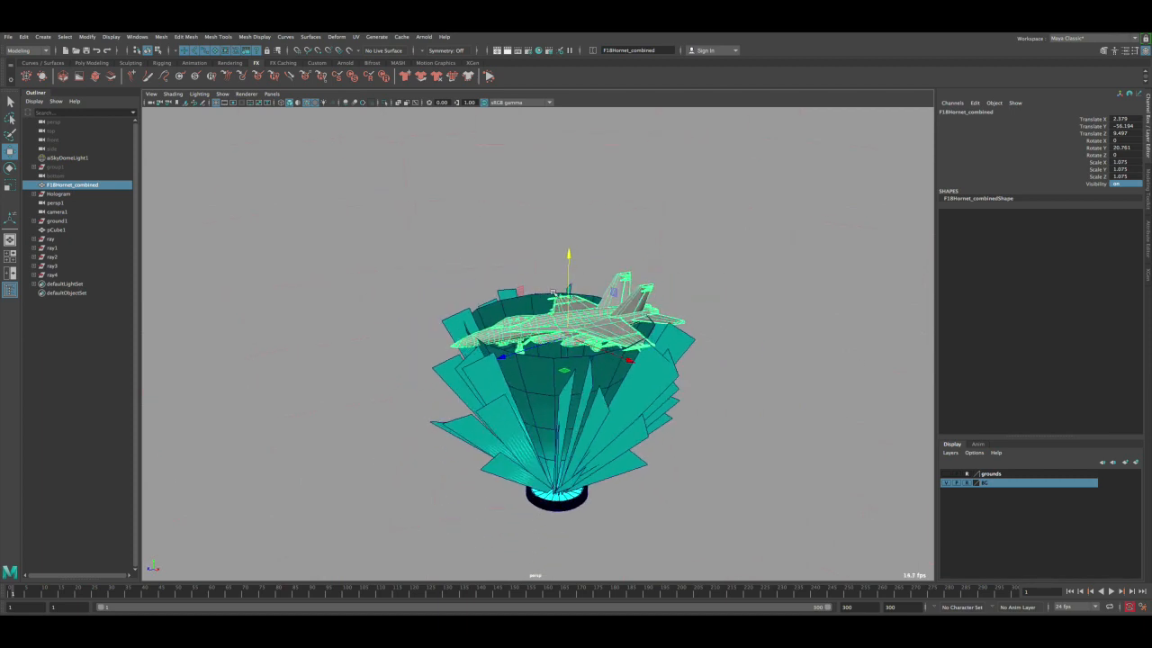
key("q")
middle_click_drag(558, 324, 500, 304, "alt")
left_click_drag(500, 304, 540, 269, "alt")
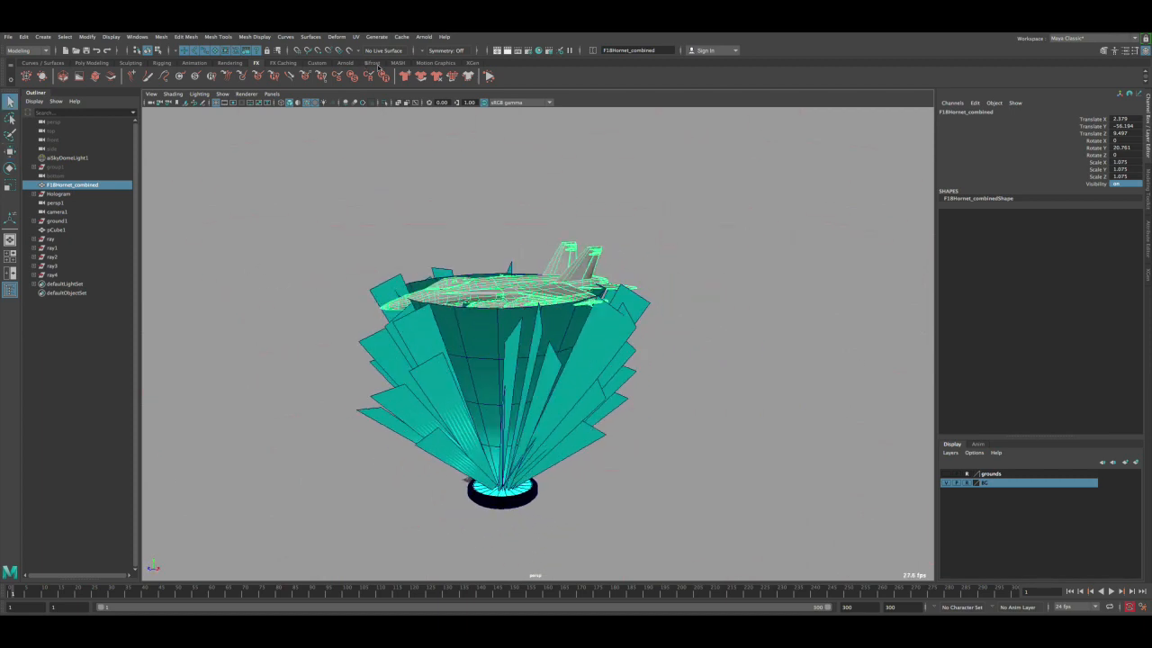
- Clear the Hypershade node graph and duplicate the hologram material together with its shading network
left_click(539, 49)
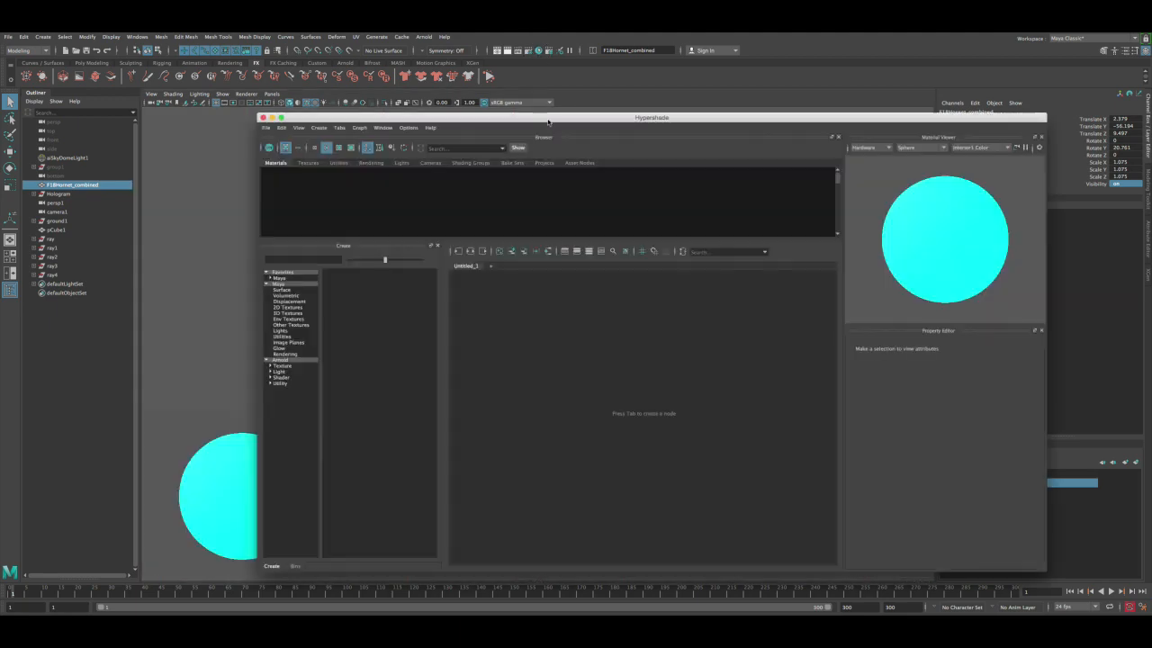
left_click_drag(545, 118, 438, 117)
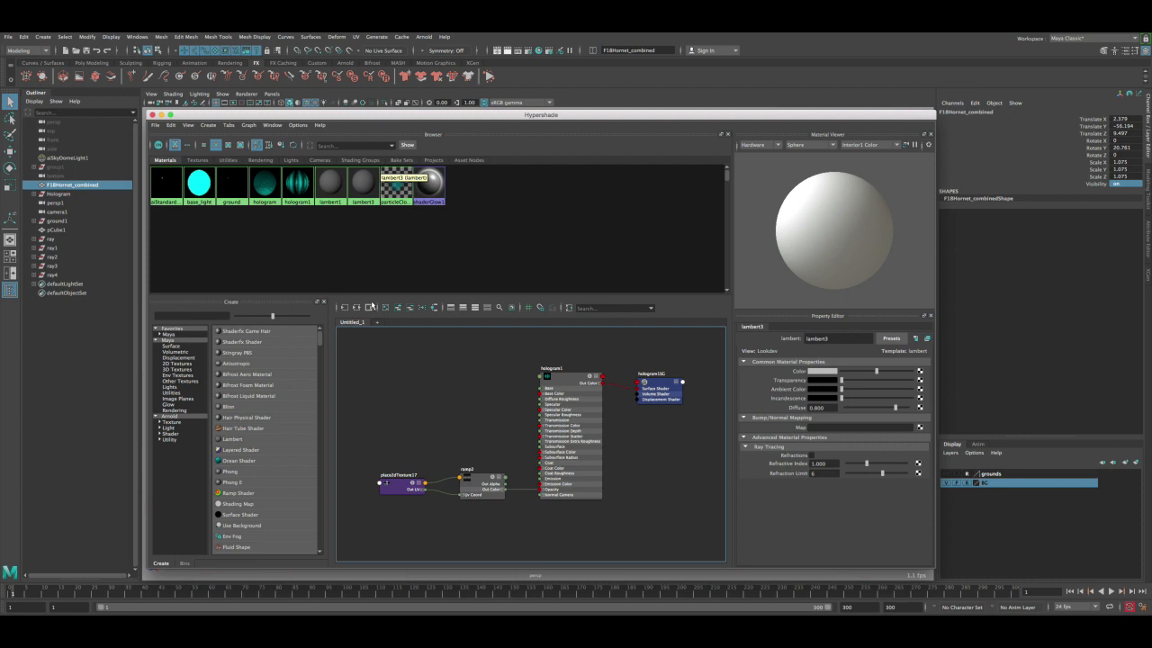
mouse_move(294, 119)
left_mouse_down()
mouse_move(775, 123)
mouse_move(296, 123)
mouse_move(297, 133)
left_mouse_up()
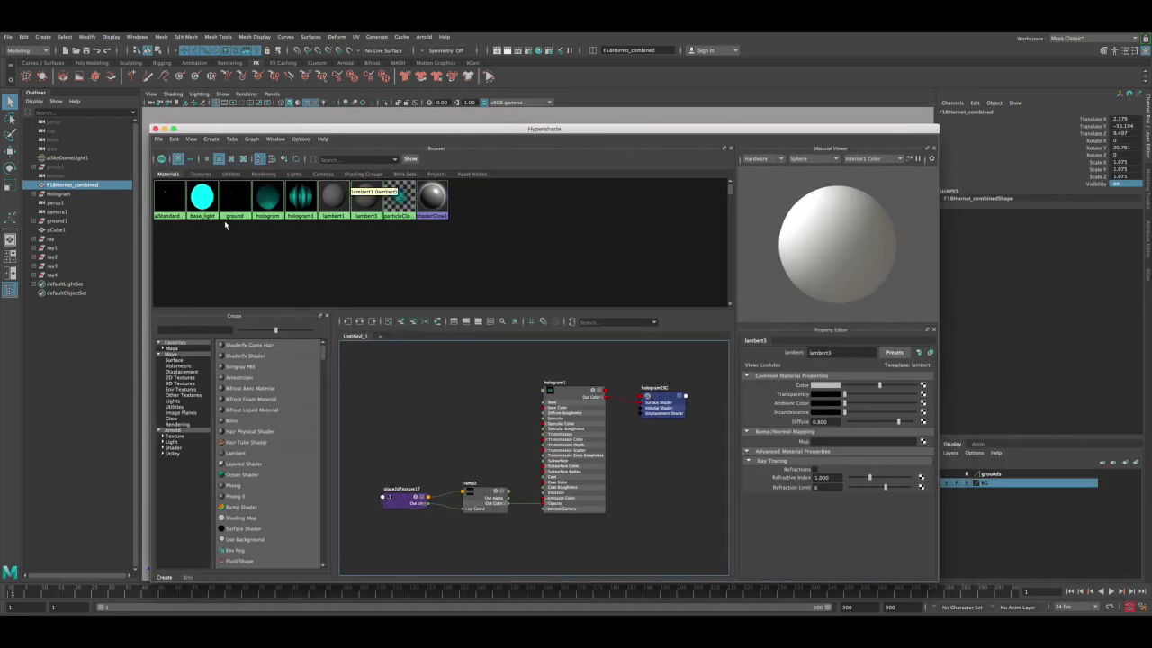
left_click(273, 205)
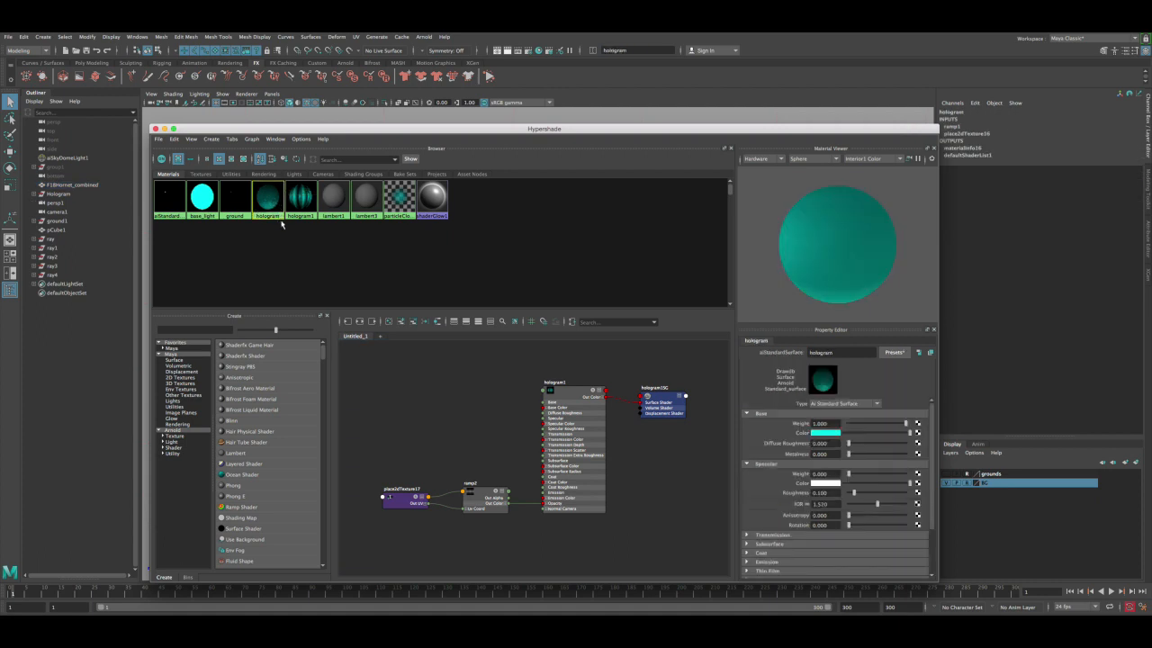
left_click(251, 138)
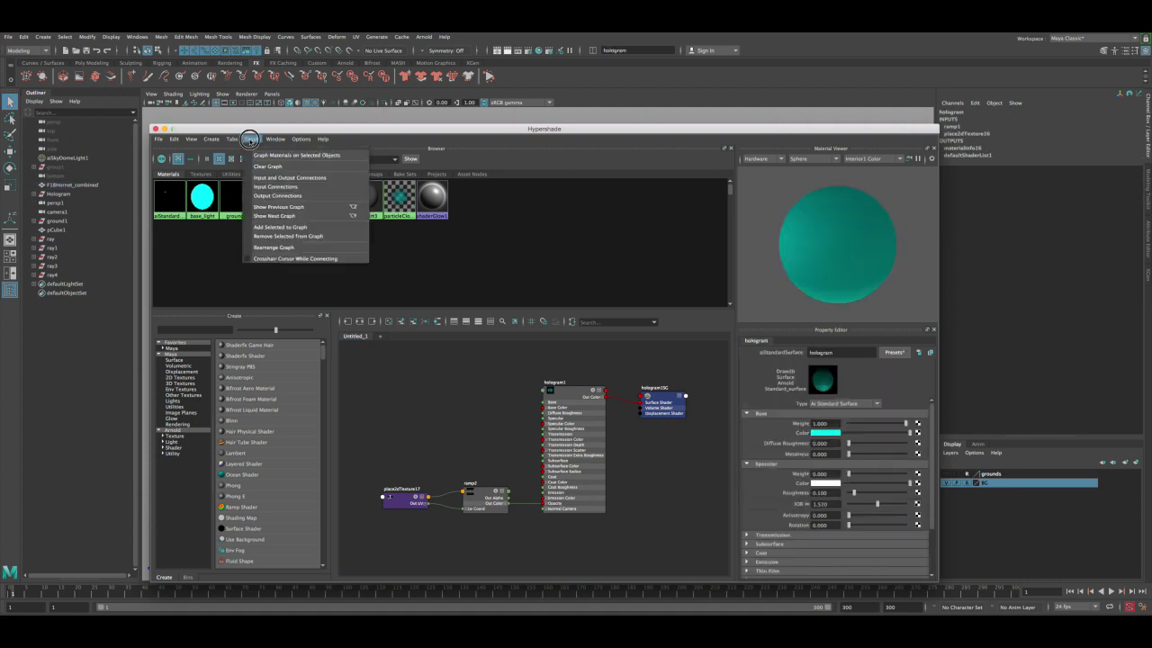
left_click(263, 167)
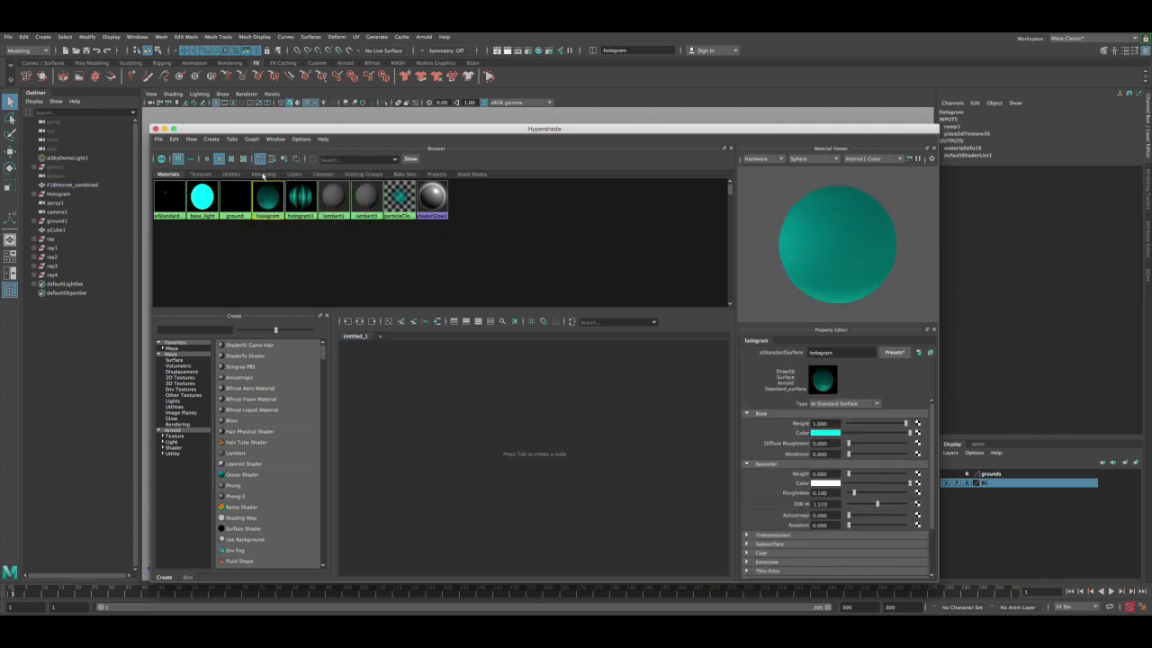
left_click(171, 139)
mouse_move(230, 233)
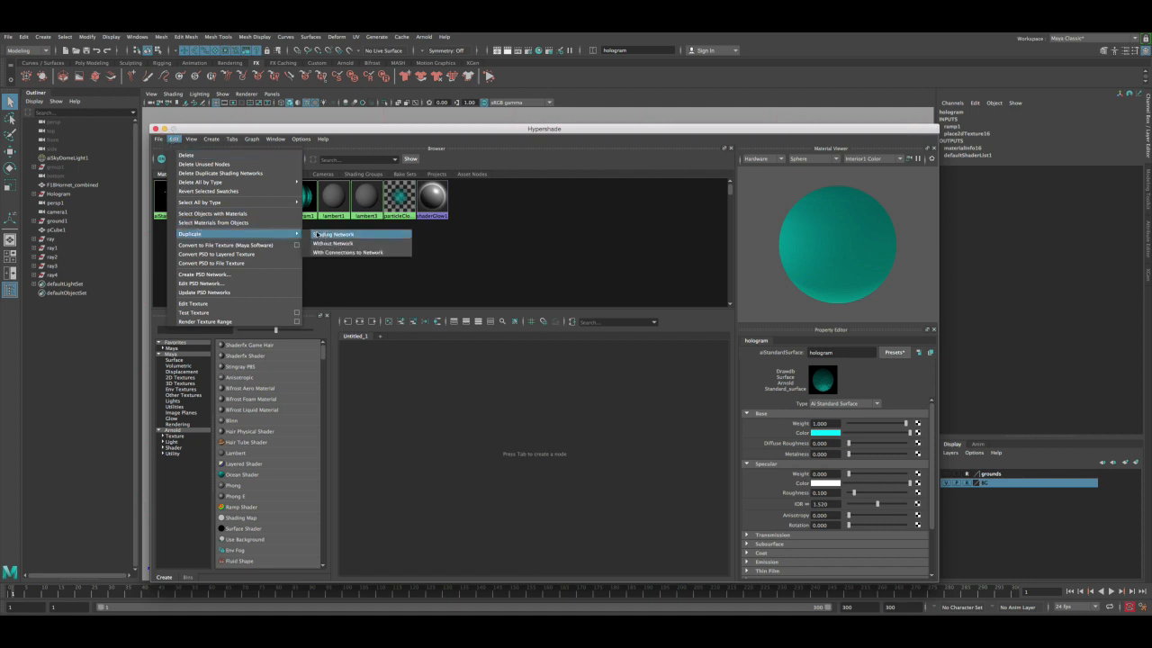
left_click(350, 234)
- Rename the duplicated hologram material to hologramObject
left_click_drag(425, 373, 656, 544)
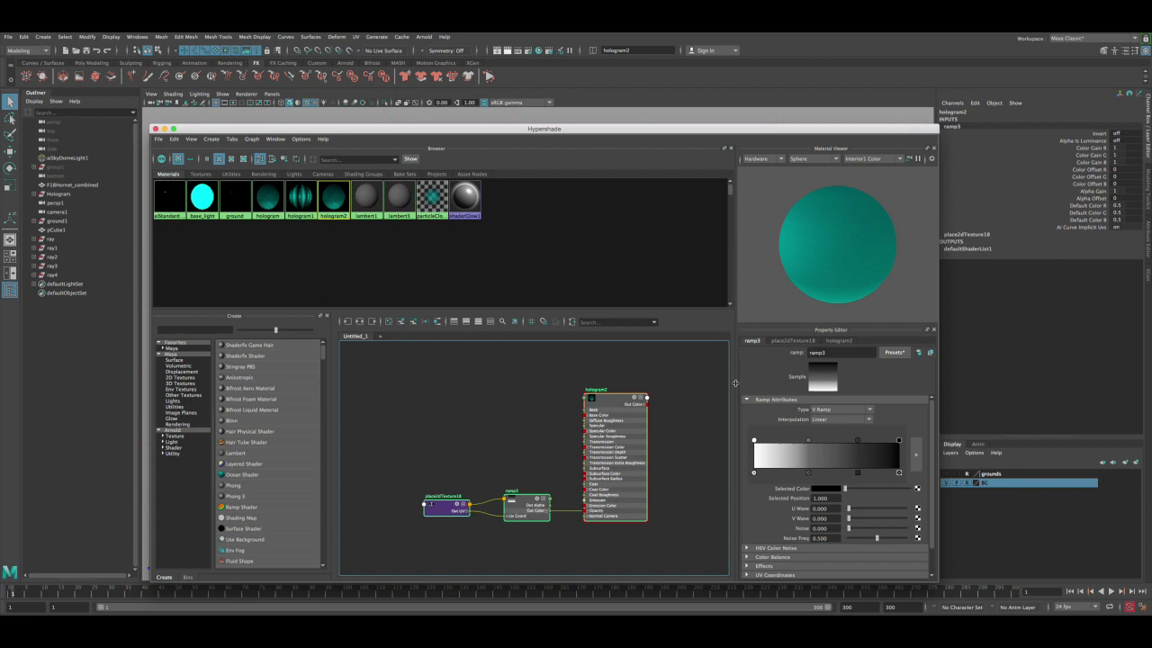
left_click(620, 404)
left_click(835, 352)
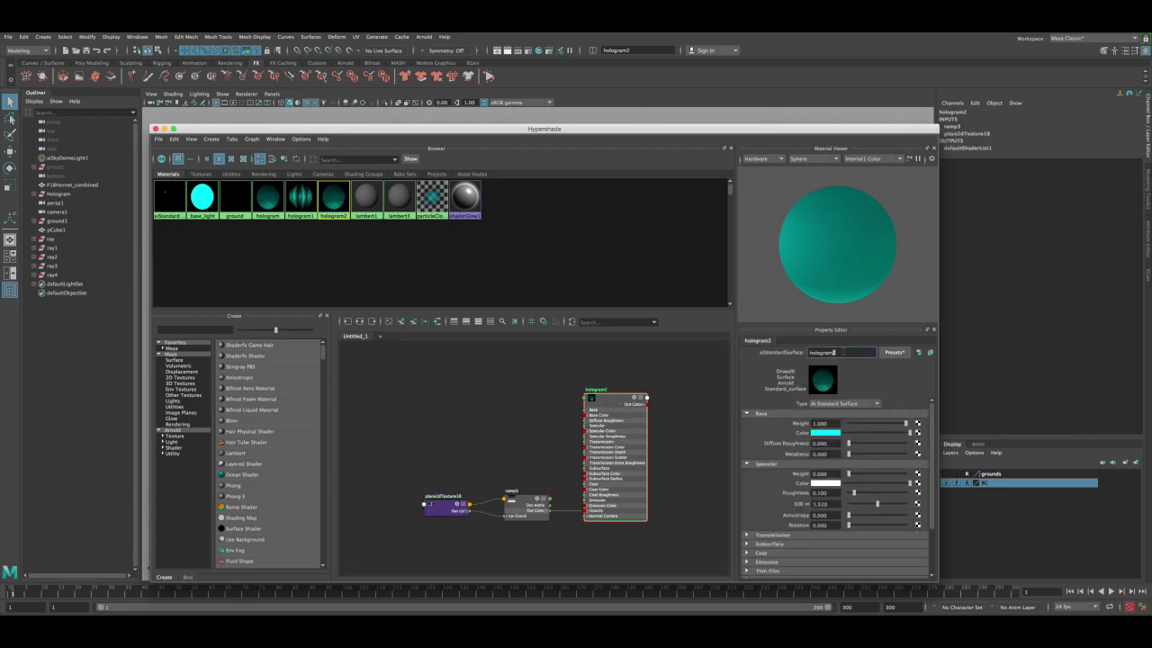
type("Object")
key("Return")
- Uncover the viewport and select the F18Hornet_combined jet above the light cone
left_click_drag(469, 128, 844, 128)
left_click(468, 292)
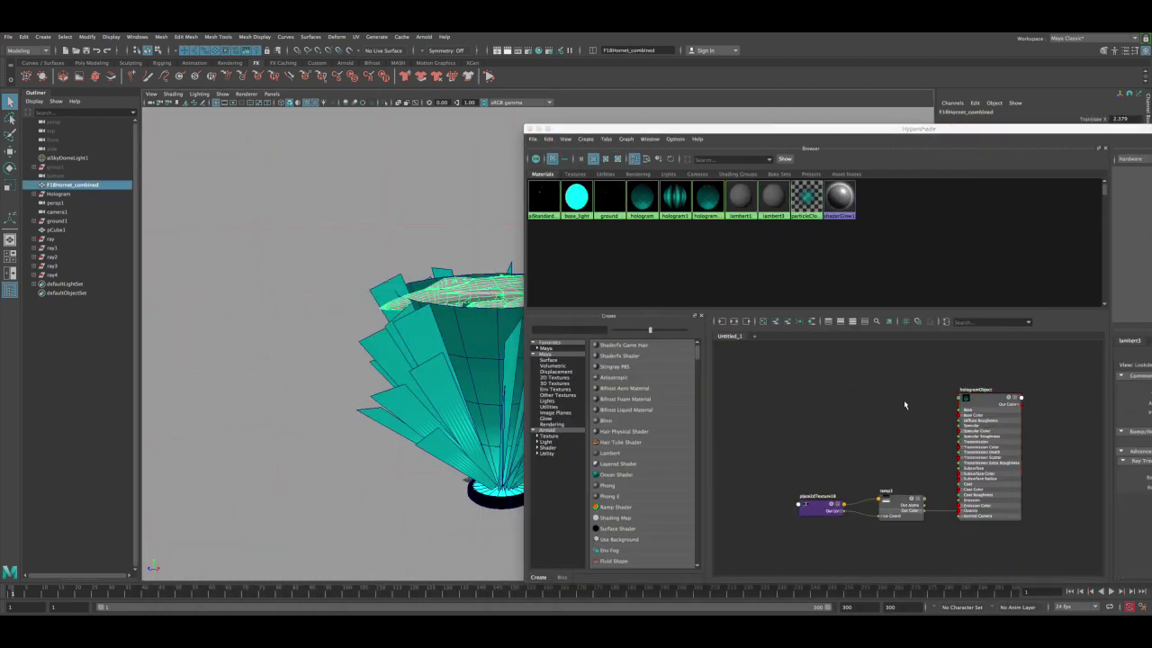
- Assign the hologramObject material to the selected F18Hornet_combined aircraft mesh
right_click_drag(979, 402, 979, 372)
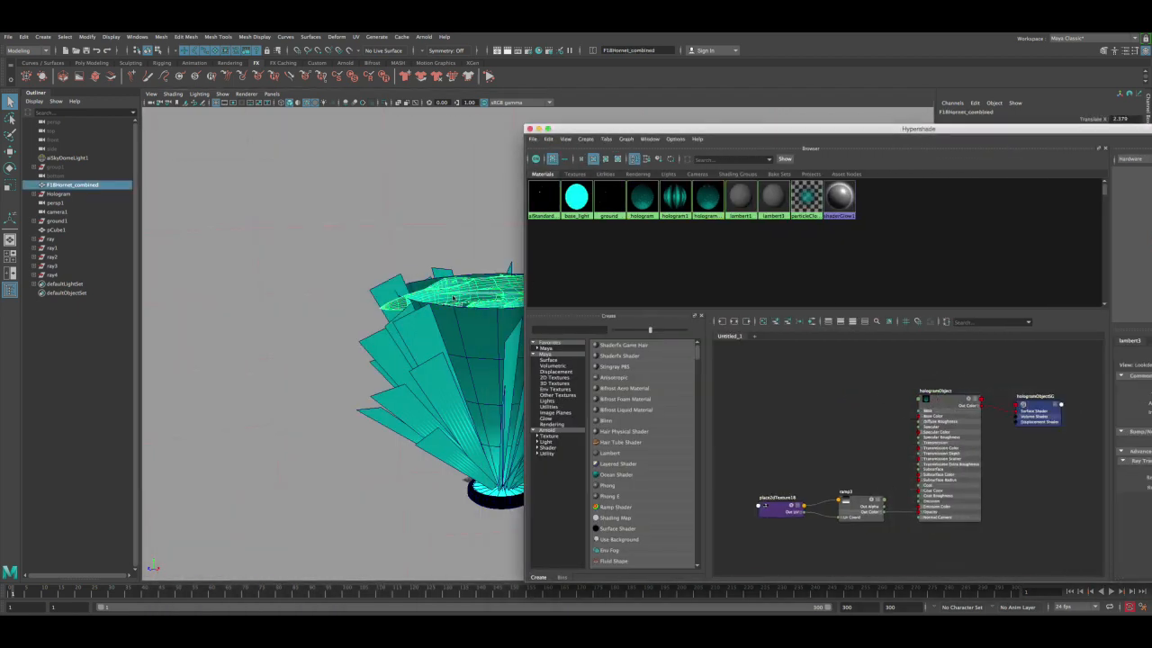
left_click(453, 213)
left_click_drag(592, 128, 216, 111)
left_click(540, 276)
left_click(571, 251)
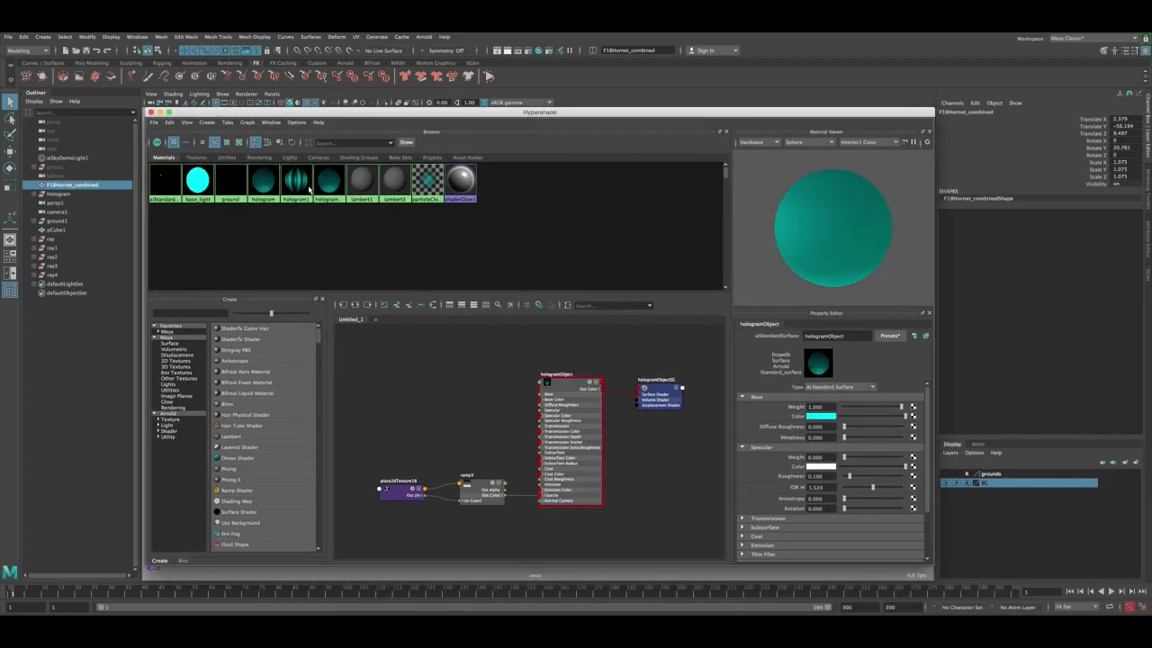
- Set the type of the ramp feeding the hologramObject material's opacity to UV Ramp
left_click(481, 490)
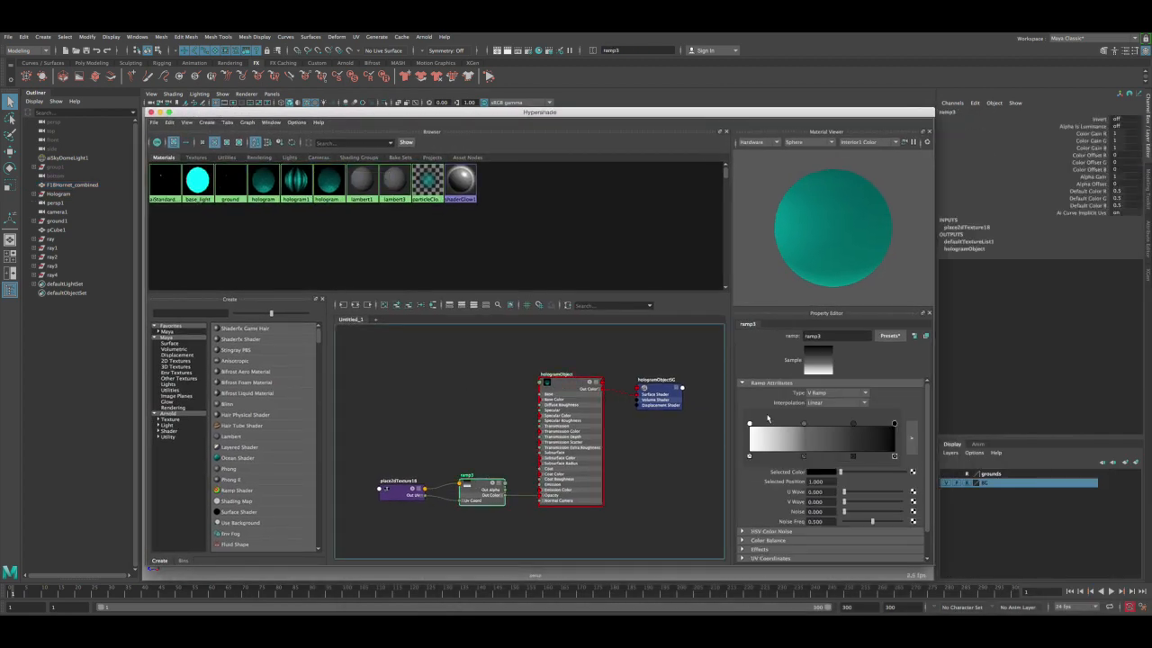
left_click(812, 393)
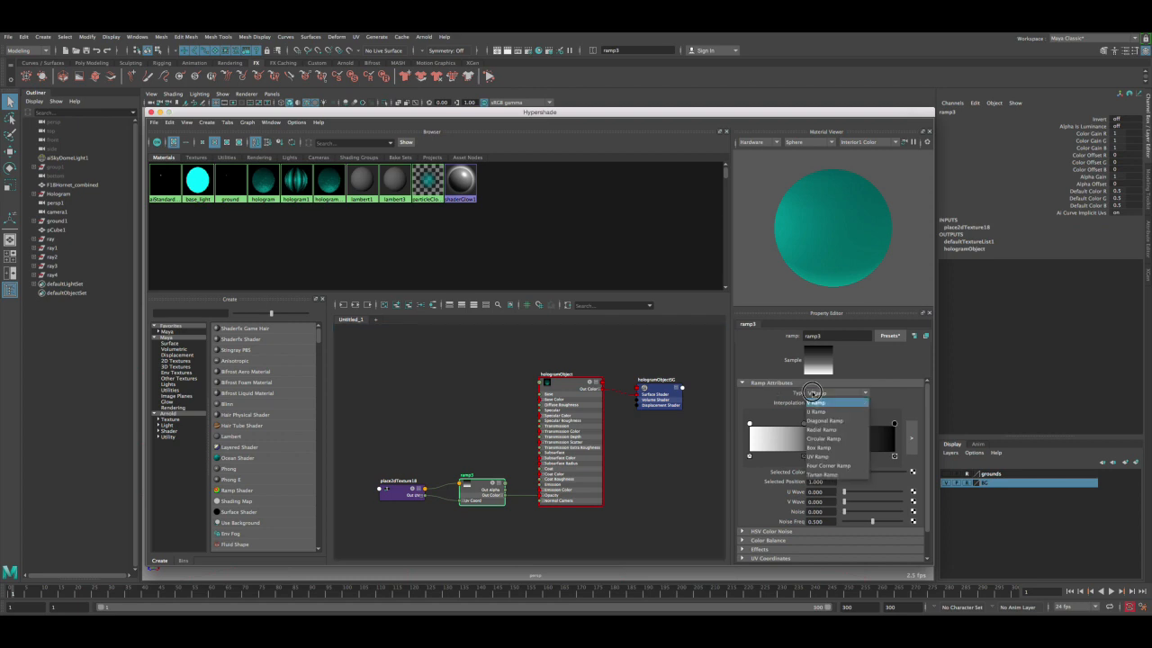
left_click(815, 448)
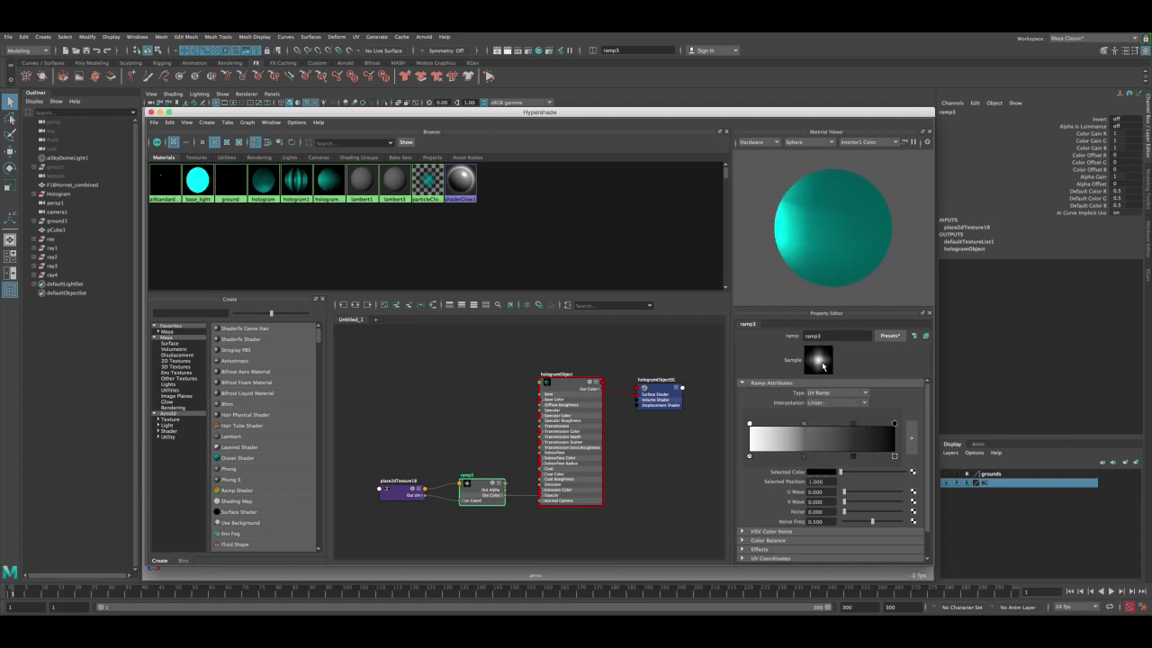
- Set the Repeat UV values of the ramp's 2D texture placement node to 10 and 10
left_click(420, 494)
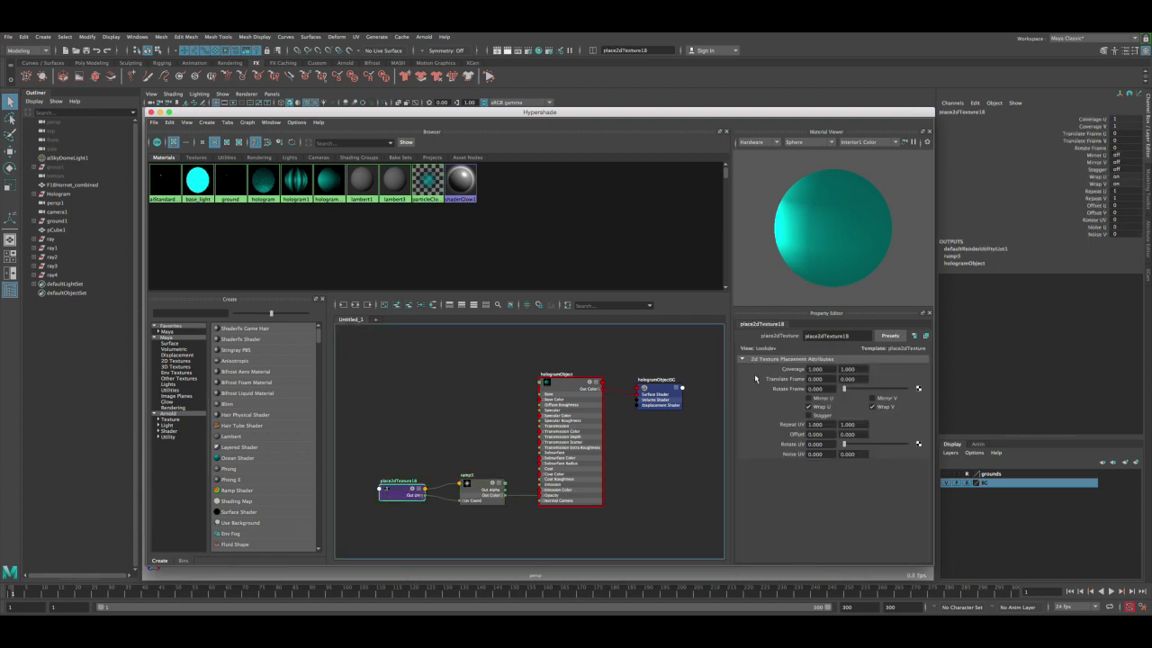
left_click(814, 424)
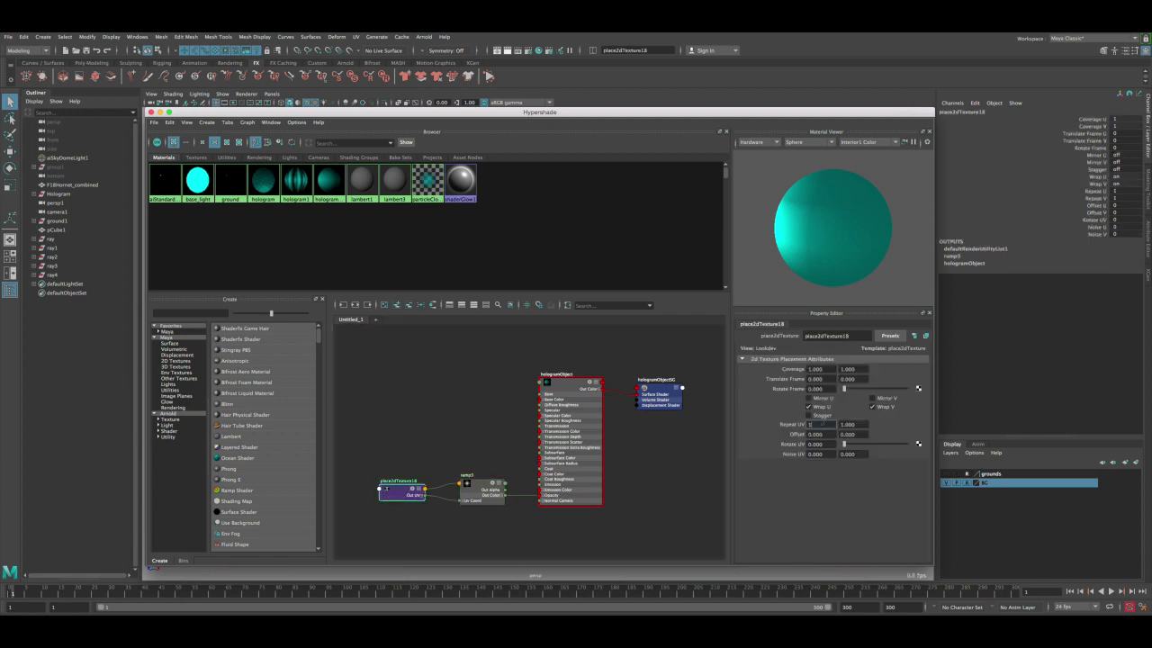
type("10")
key("Return")
double_click(852, 424)
type("1")
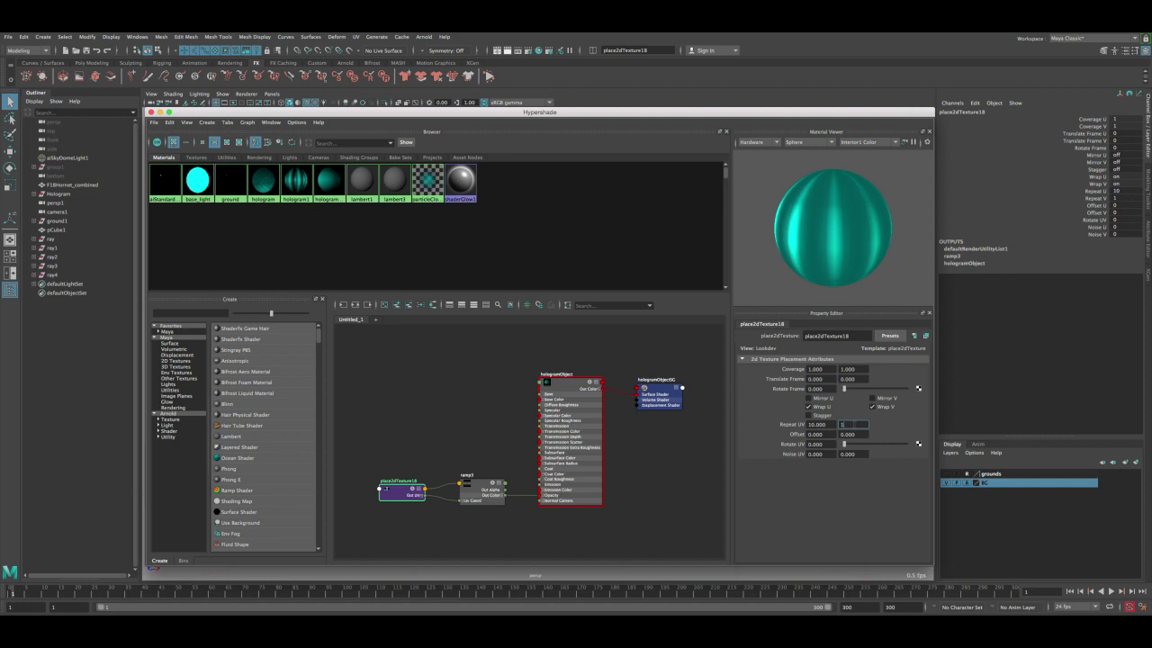
type("0")
key("Return")
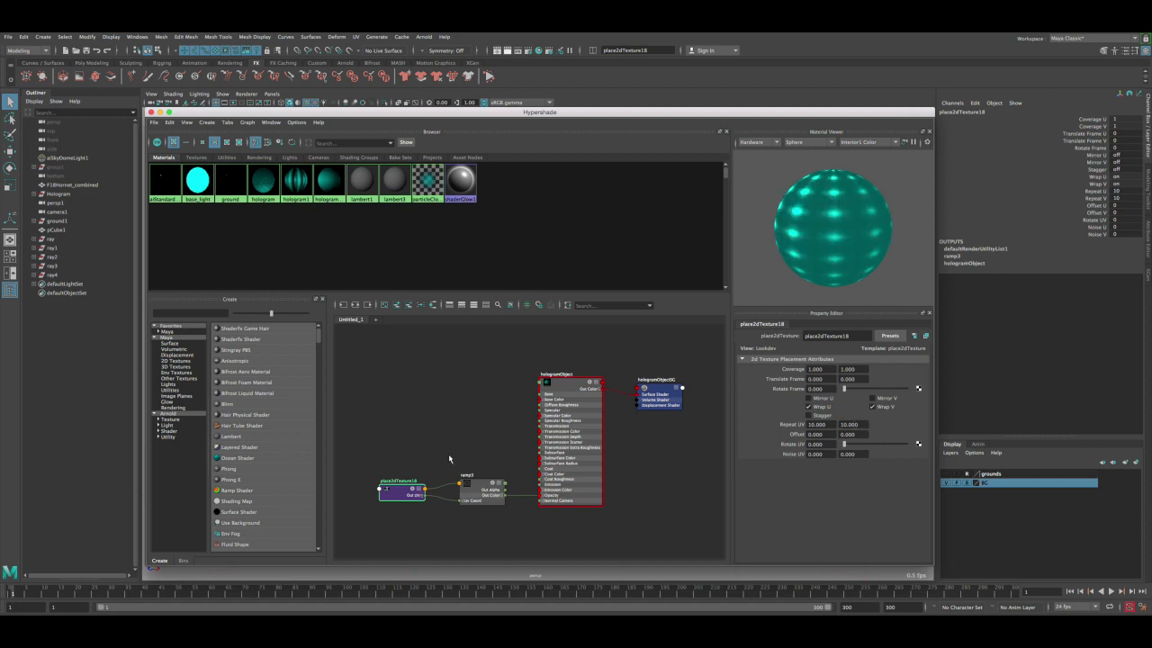
- Set the emission weight of the hologramObject material to 0
left_click(466, 486)
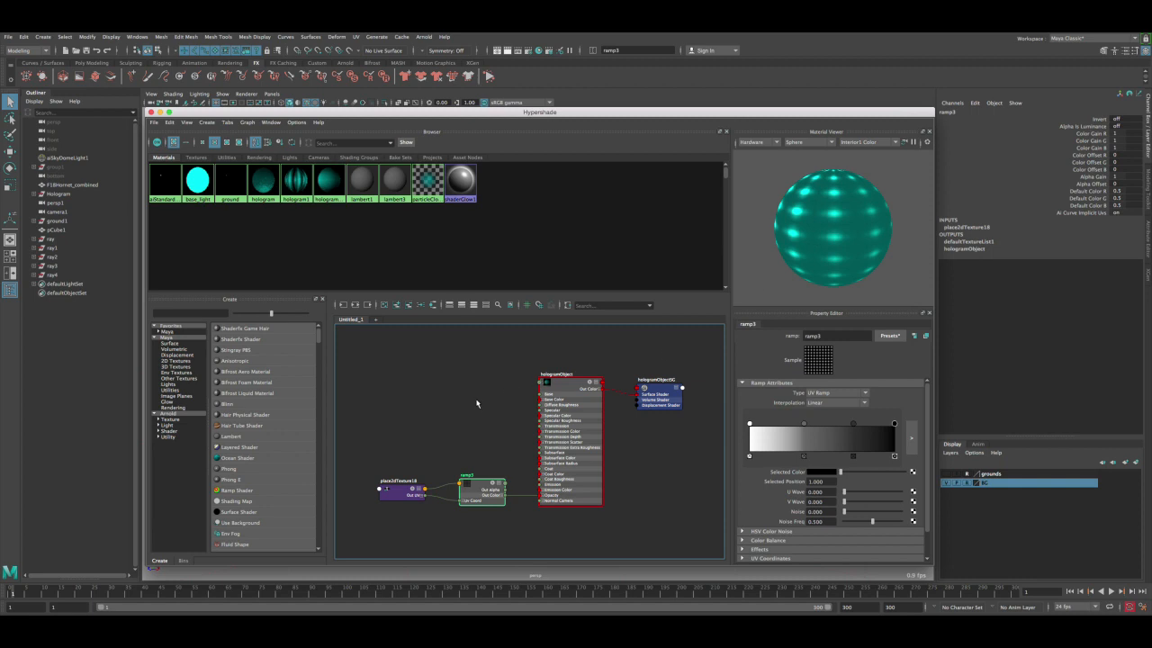
left_click(564, 397)
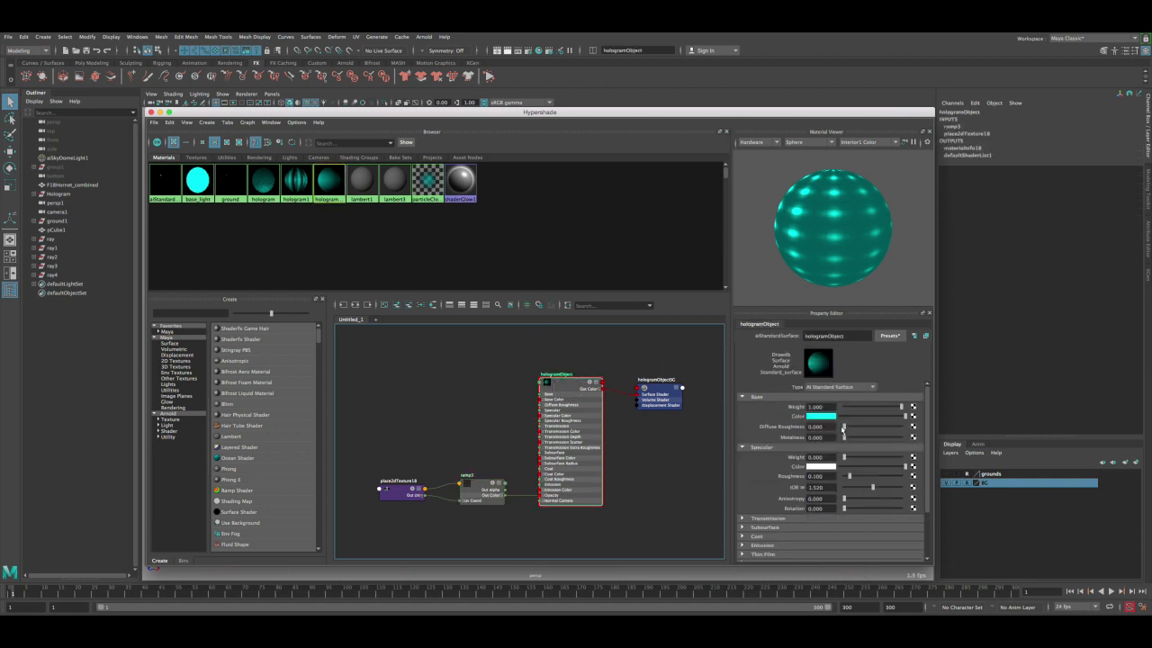
scroll(779, 503, "down", 3)
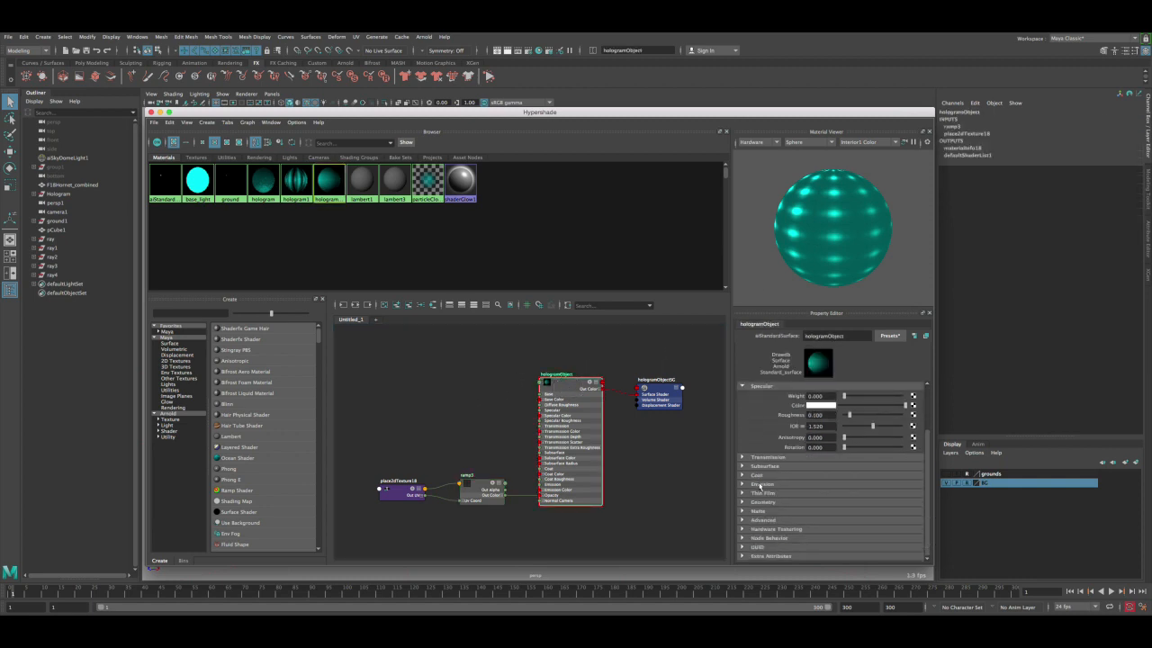
left_click(760, 484)
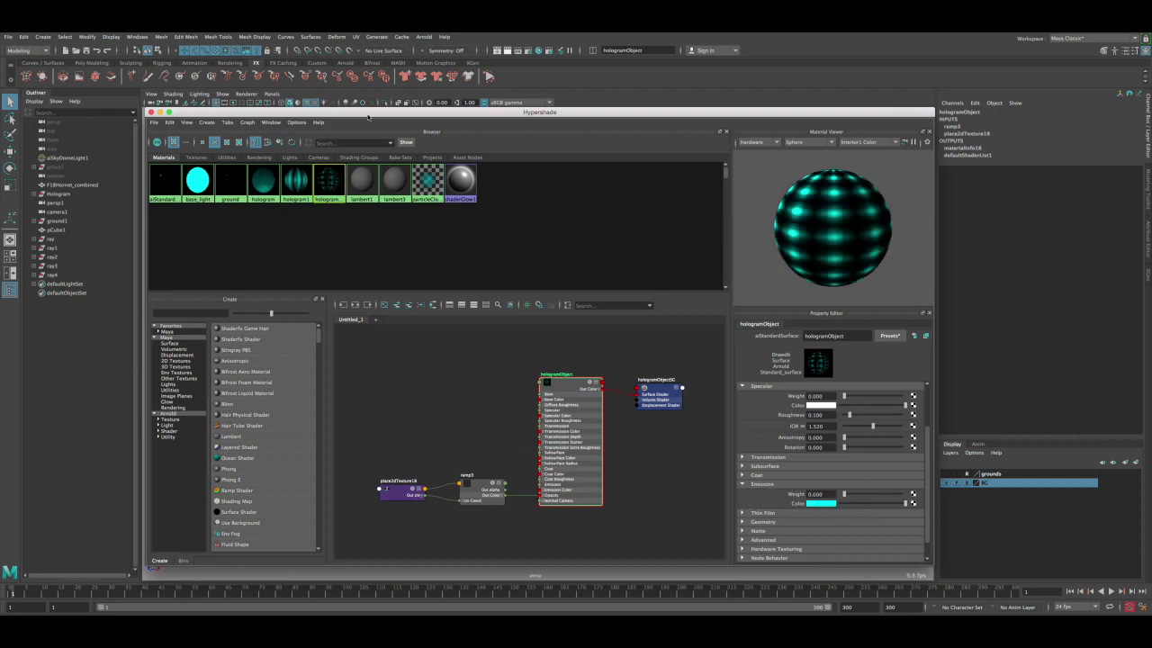
- Render the current frame of the perspective view with the aircraft's patterned hologram material
left_click_drag(369, 114, 909, 118)
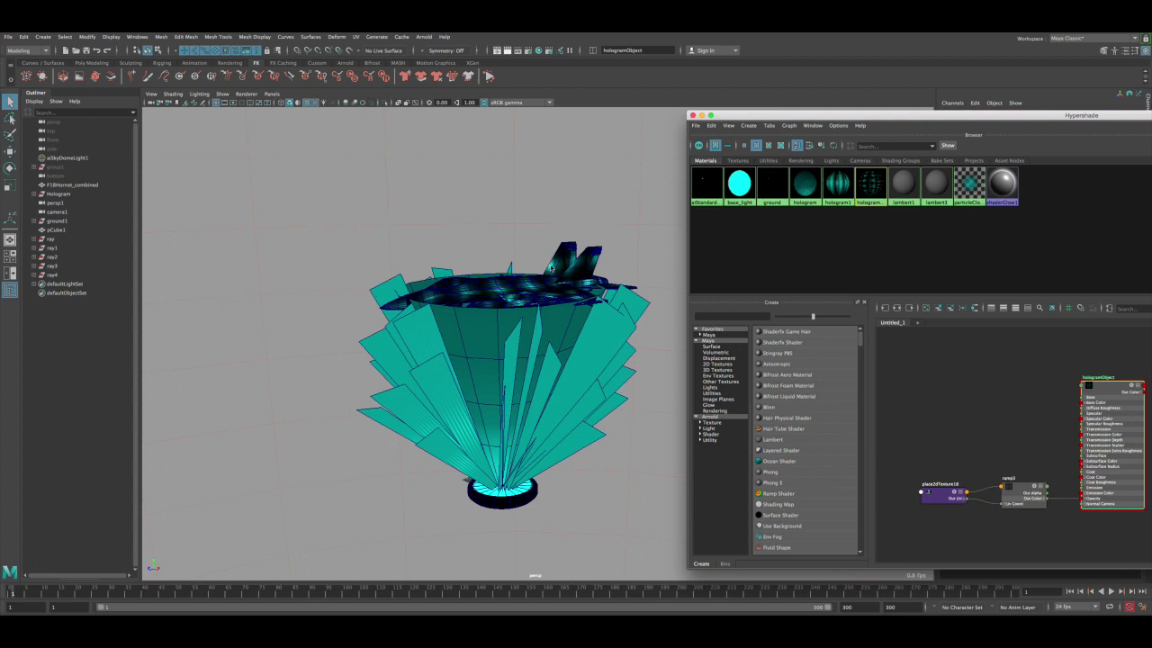
left_click_drag(760, 116, 775, 116)
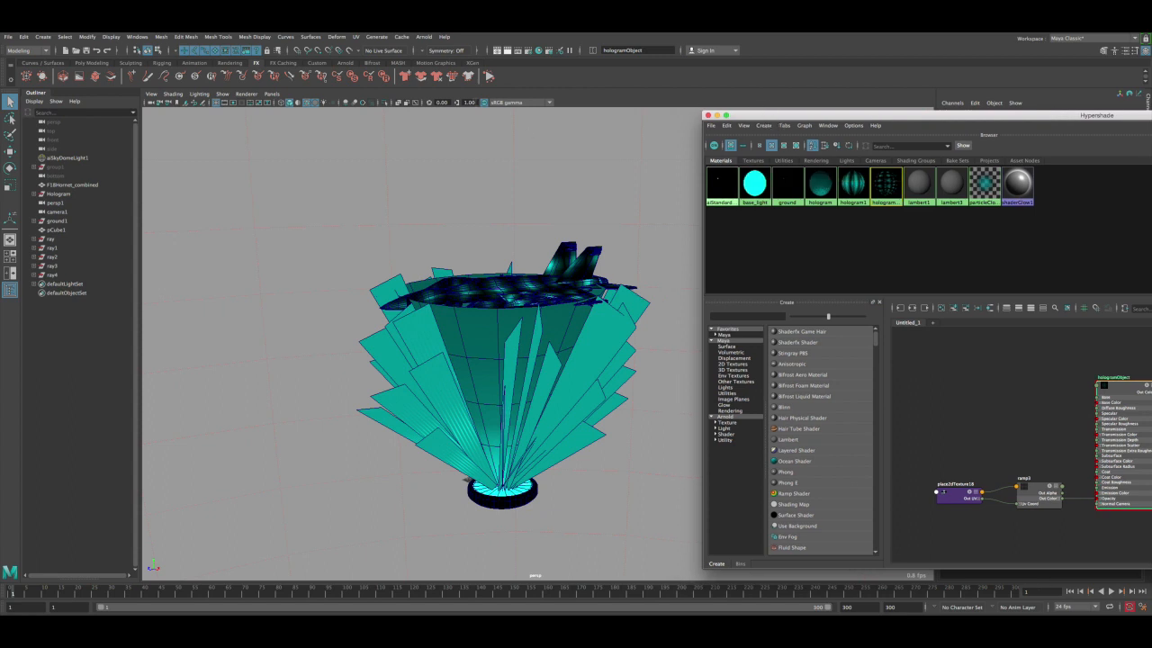
left_click(506, 52)
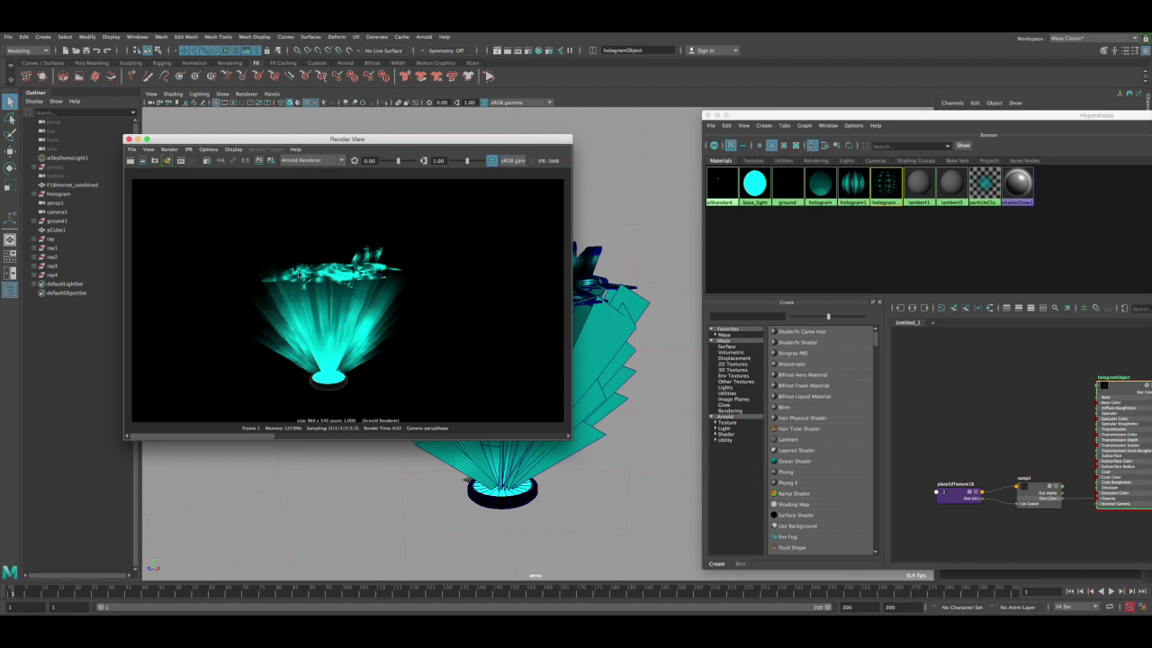
- Arrange the render and shader windows and check the Opaque option in the aircraft shape's Arnold attributes
left_click_drag(765, 115, 364, 116)
left_click(545, 492)
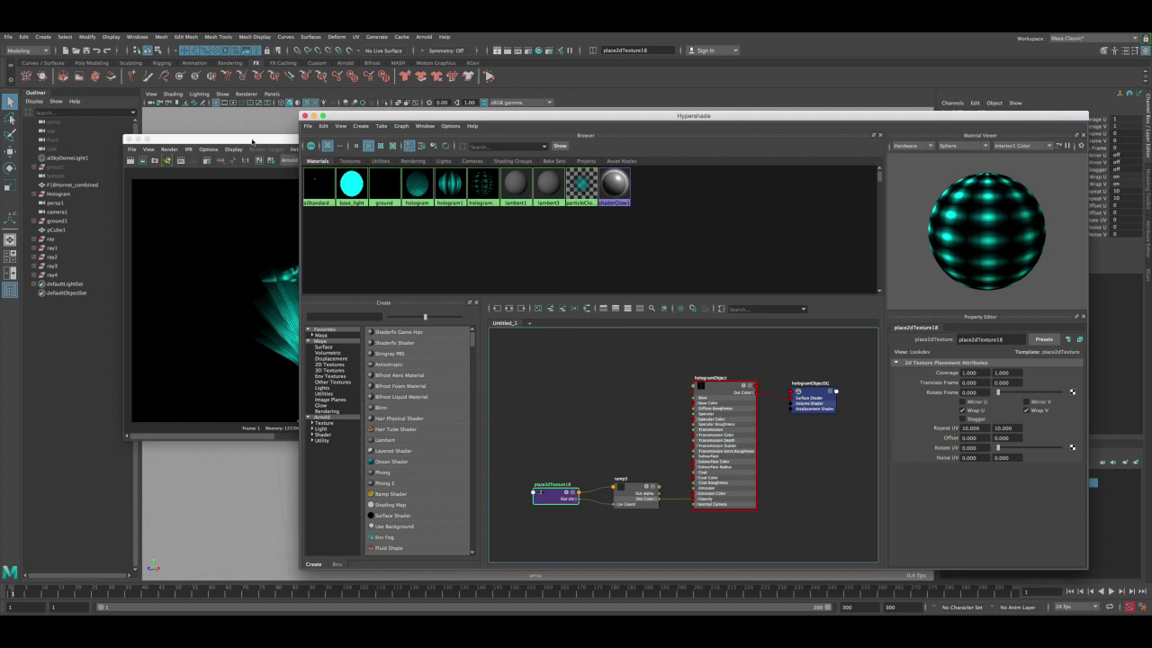
left_click_drag(253, 141, 200, 142)
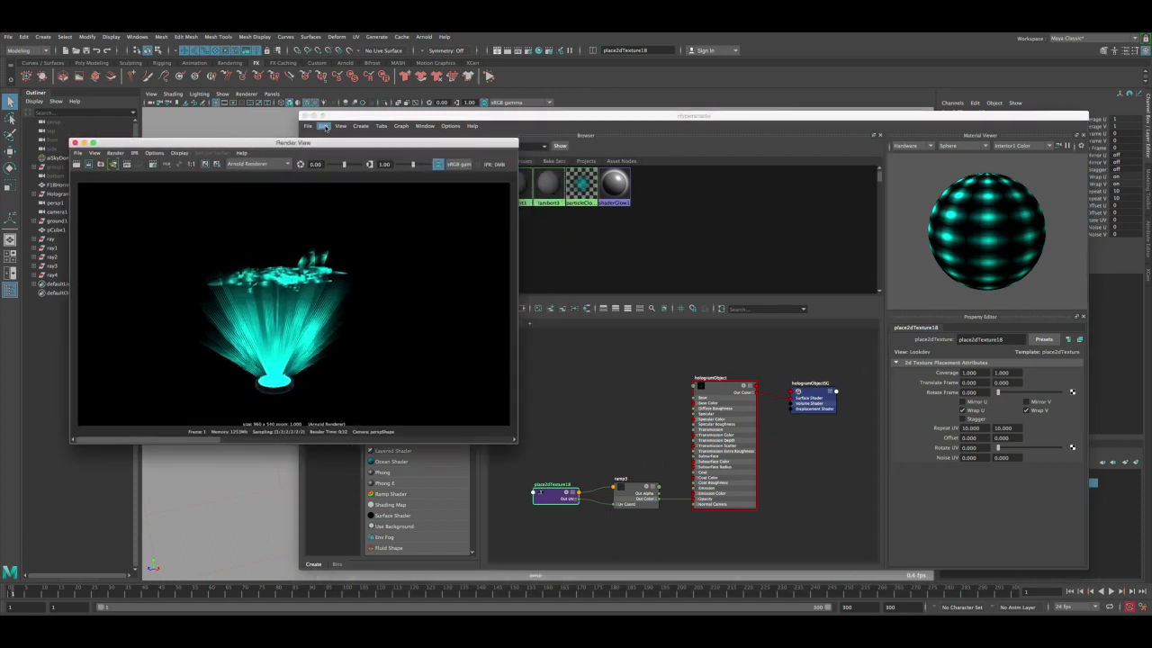
left_click_drag(315, 115, 436, 418)
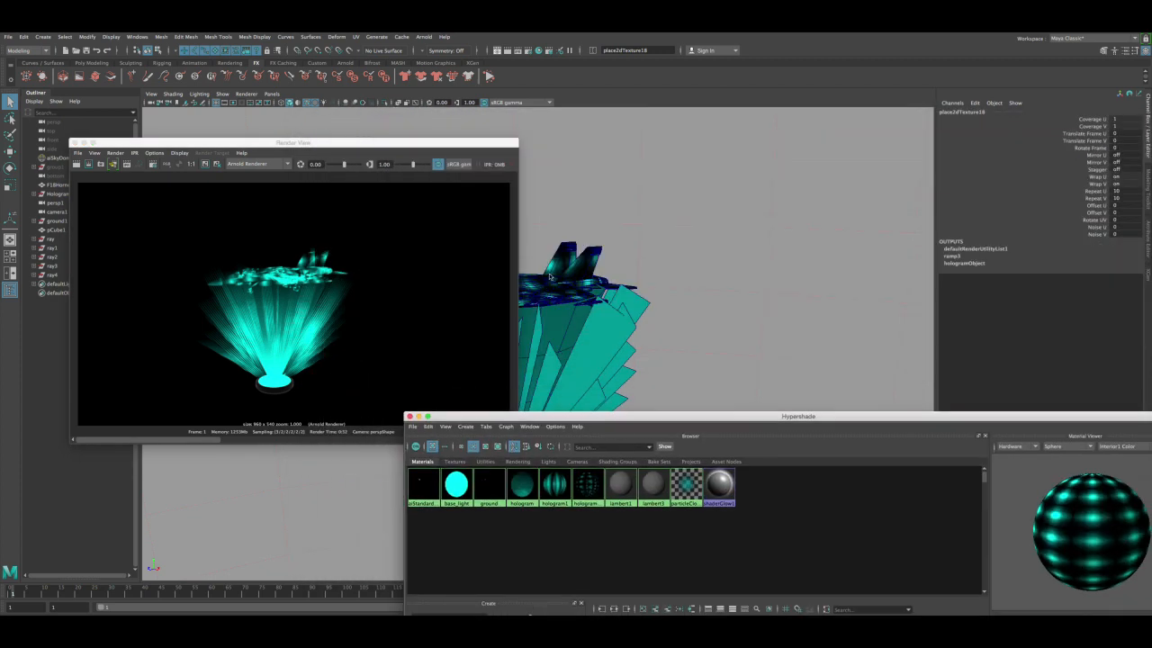
left_click(541, 294)
key("ctrl+a")
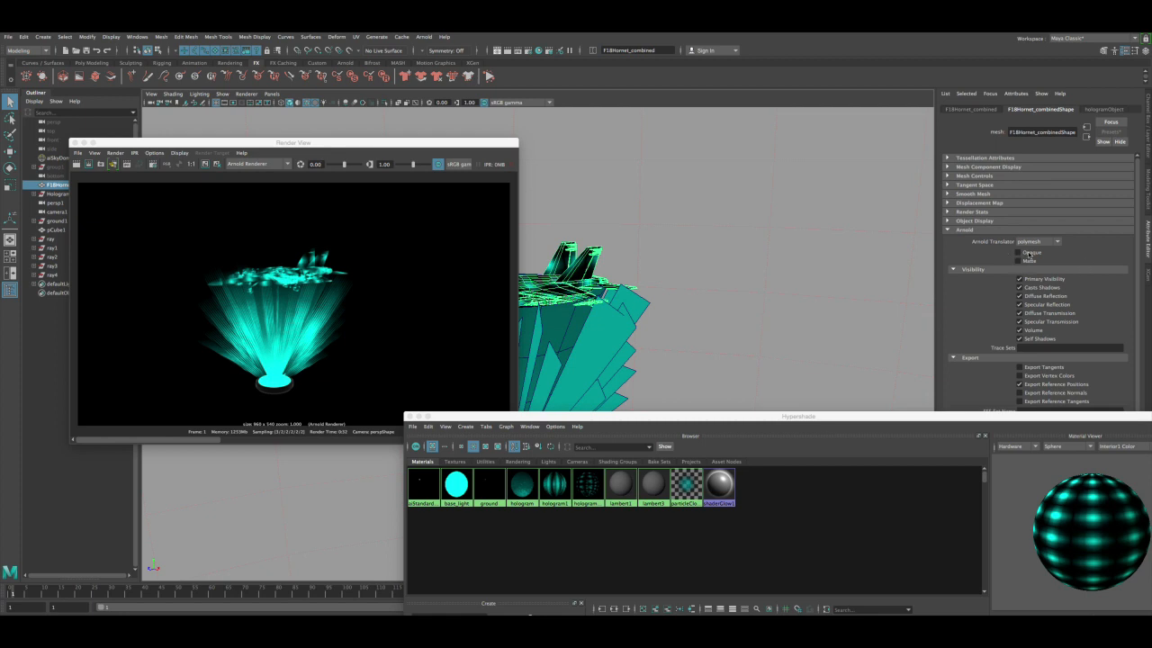
key("ctrl+a")
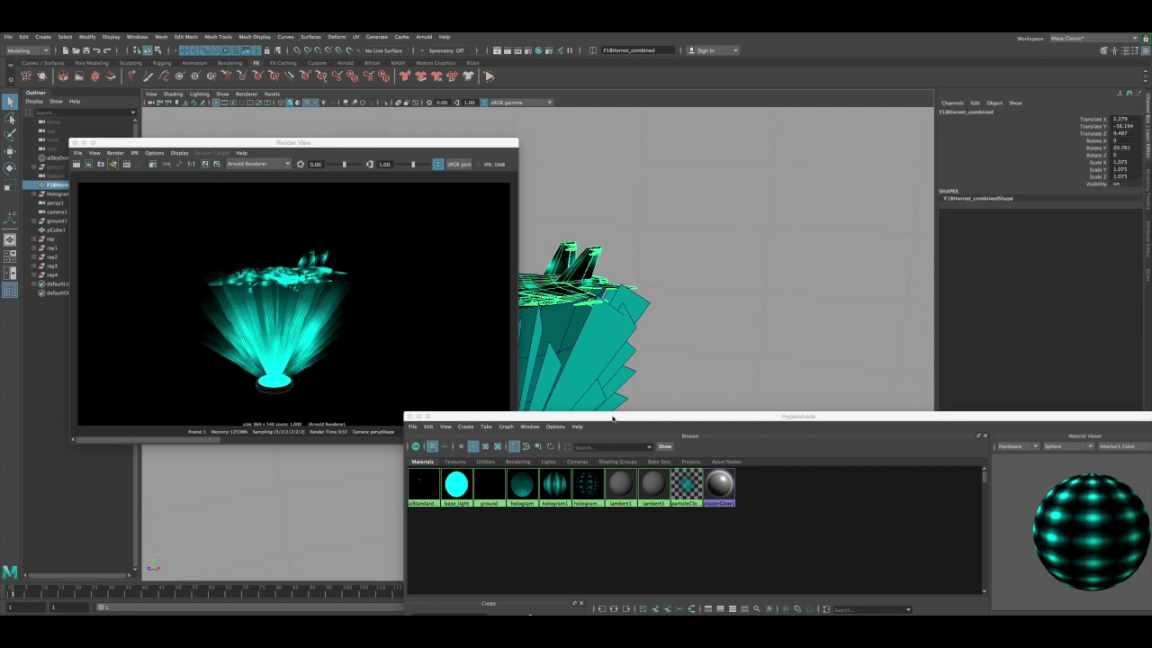
- Set the Repeat UV values of the ramp's 2D texture placement node to 40 and 40
left_click_drag(613, 419, 510, 130)
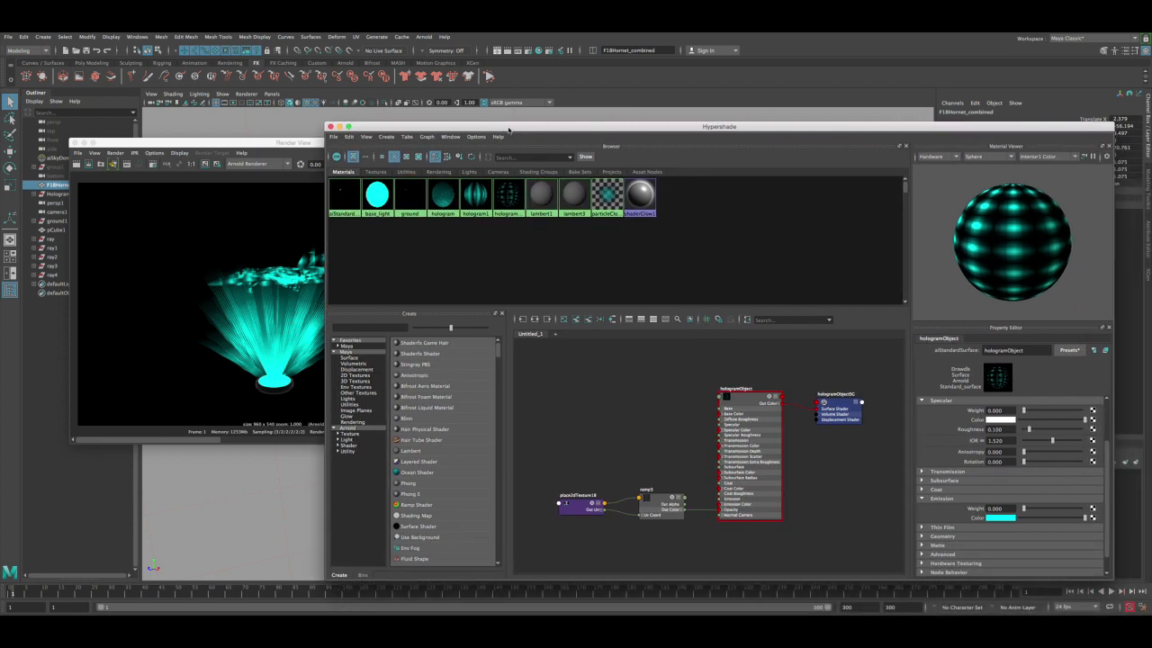
left_click(578, 504)
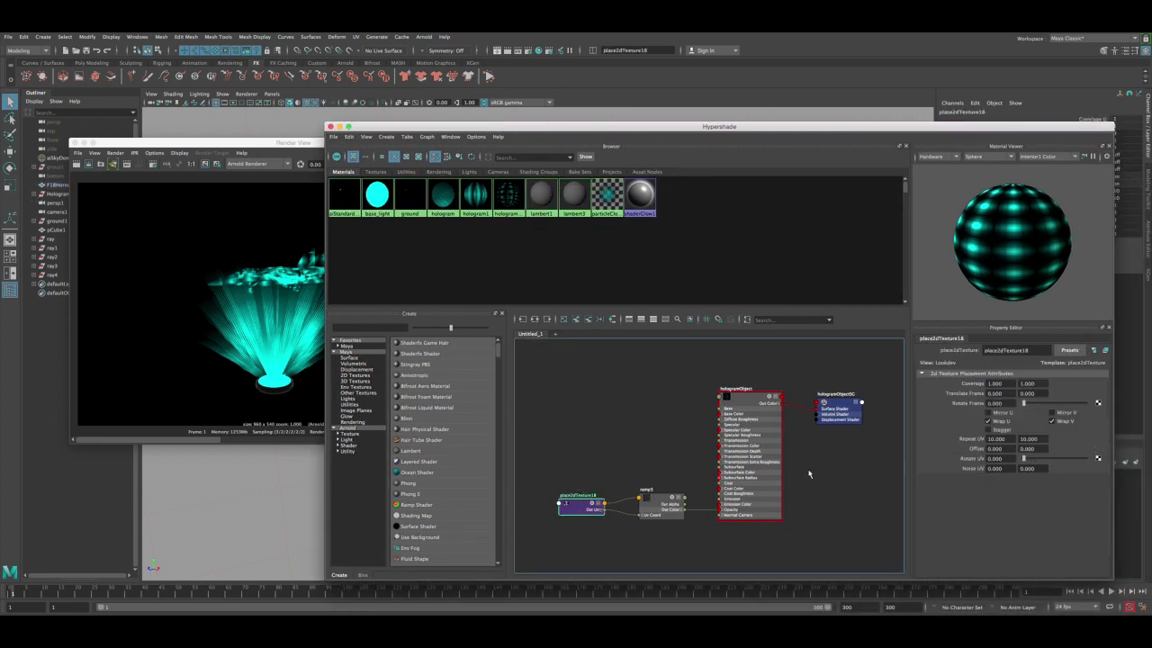
double_click(995, 438)
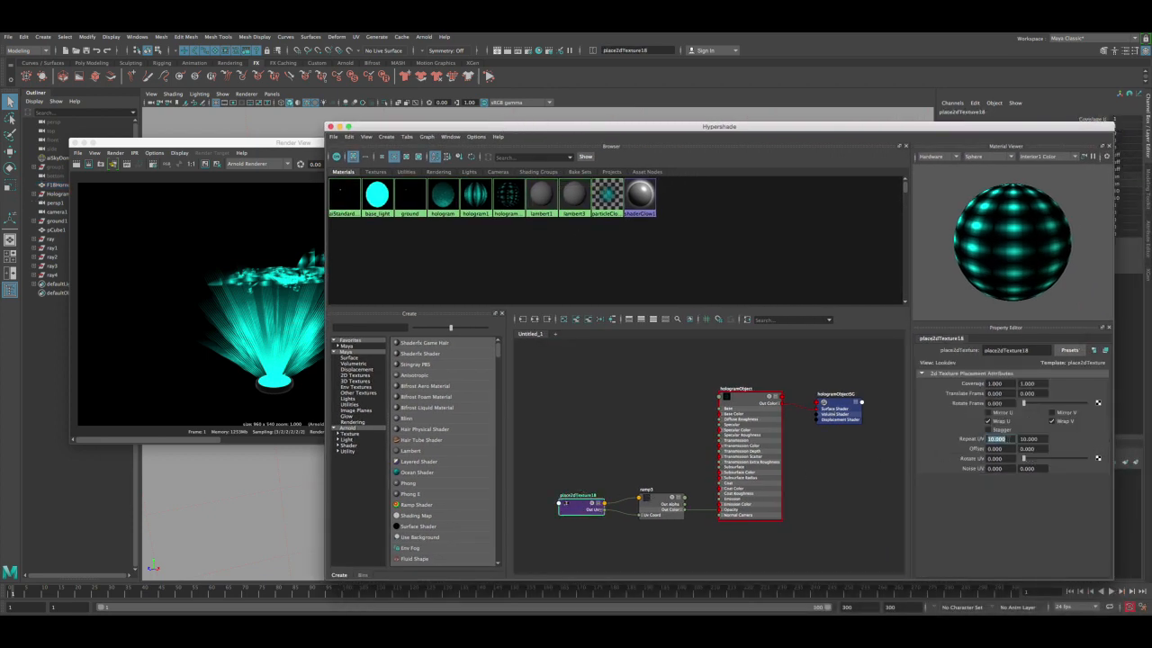
type("40")
key("Return")
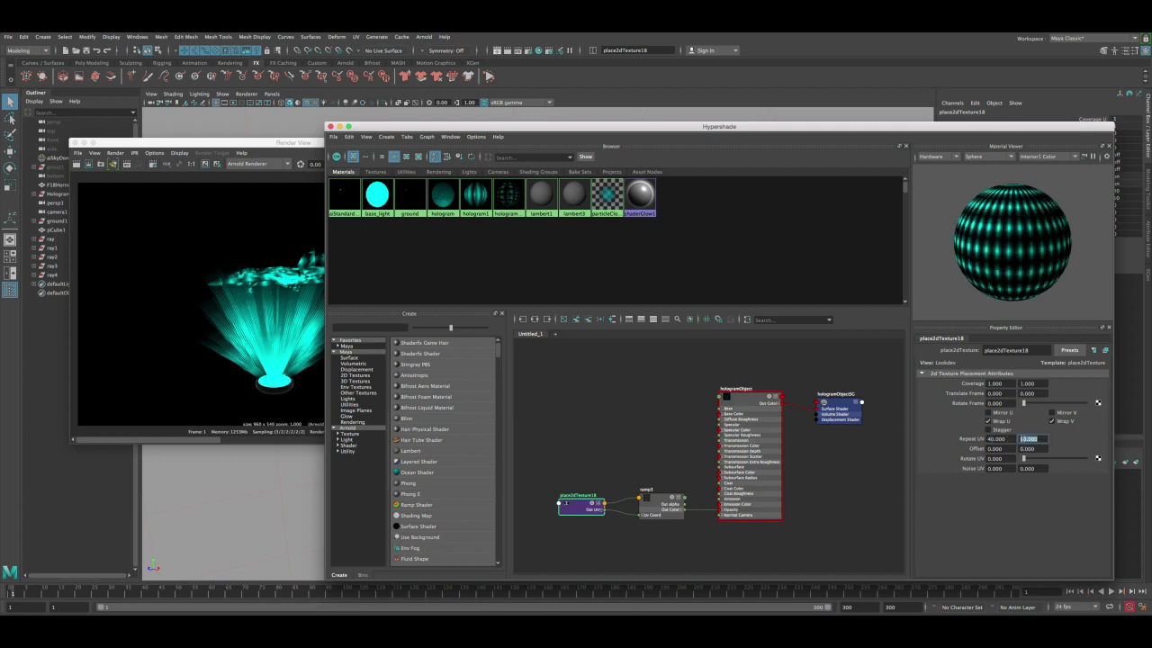
type("1.")
type("0")
key("Return")
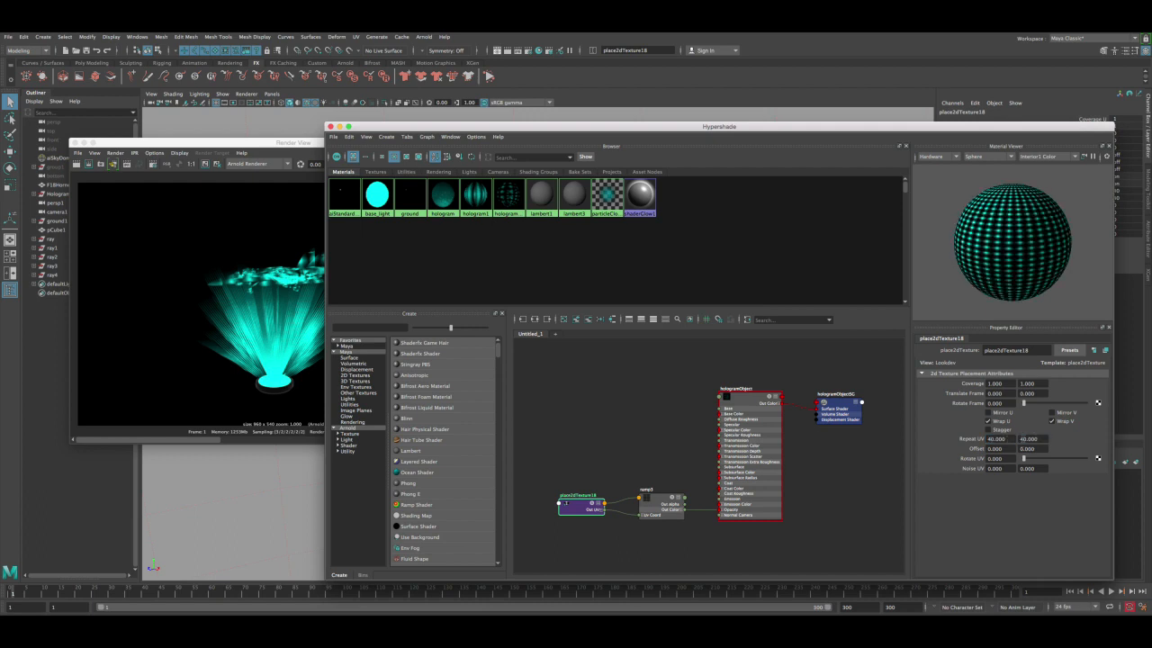
left_click(647, 498)
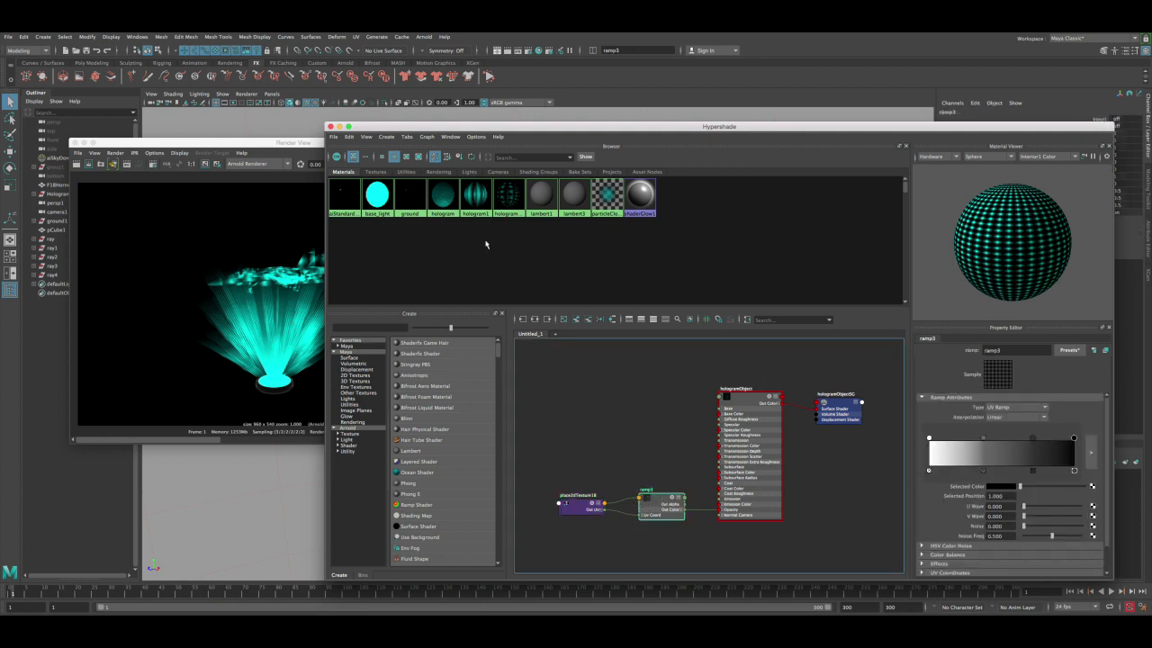
- Discard the stored render without the aircraft and re-render only a region around the aircraft
left_click(288, 143)
left_click(277, 440)
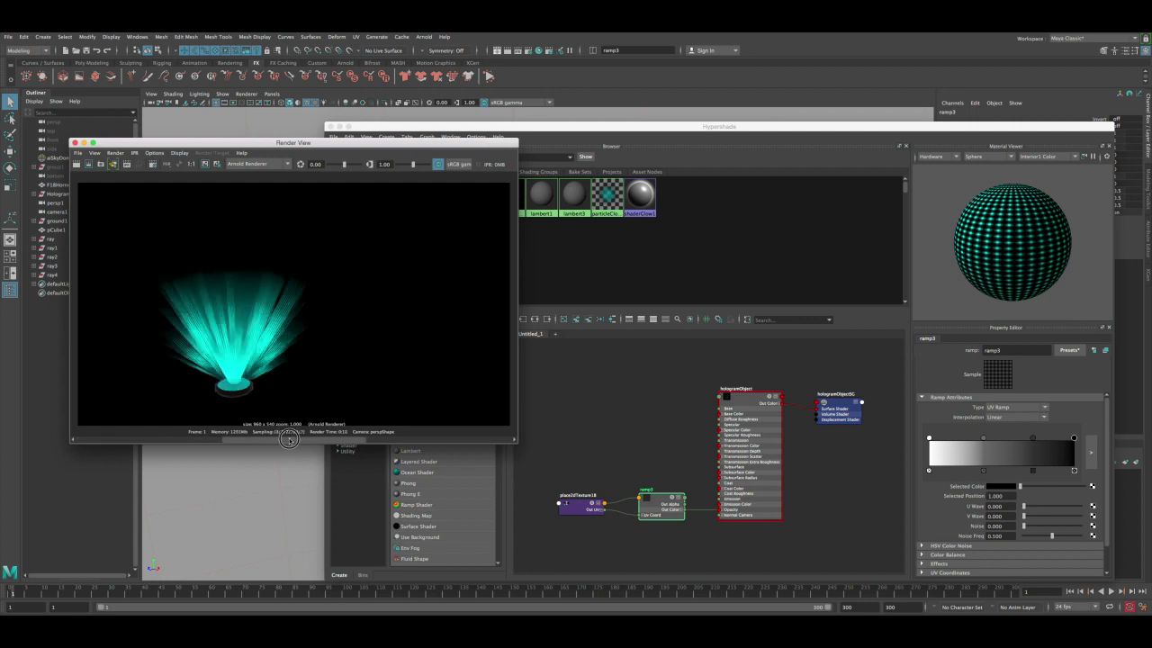
left_click(217, 167)
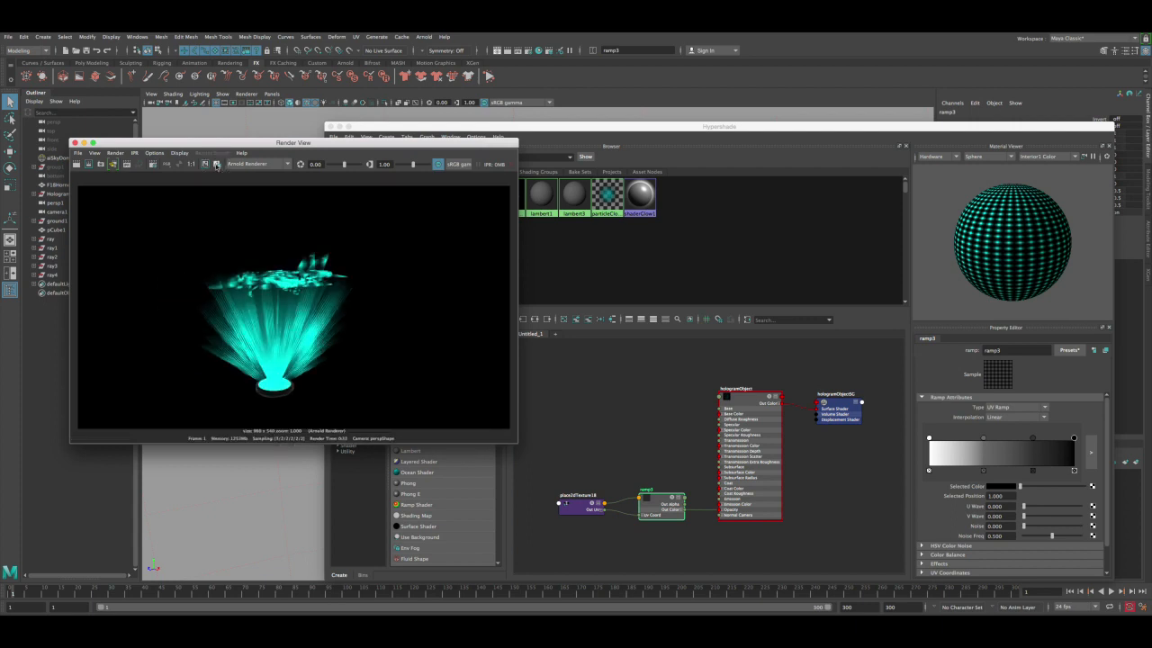
left_click_drag(189, 243, 358, 306)
left_click(102, 165)
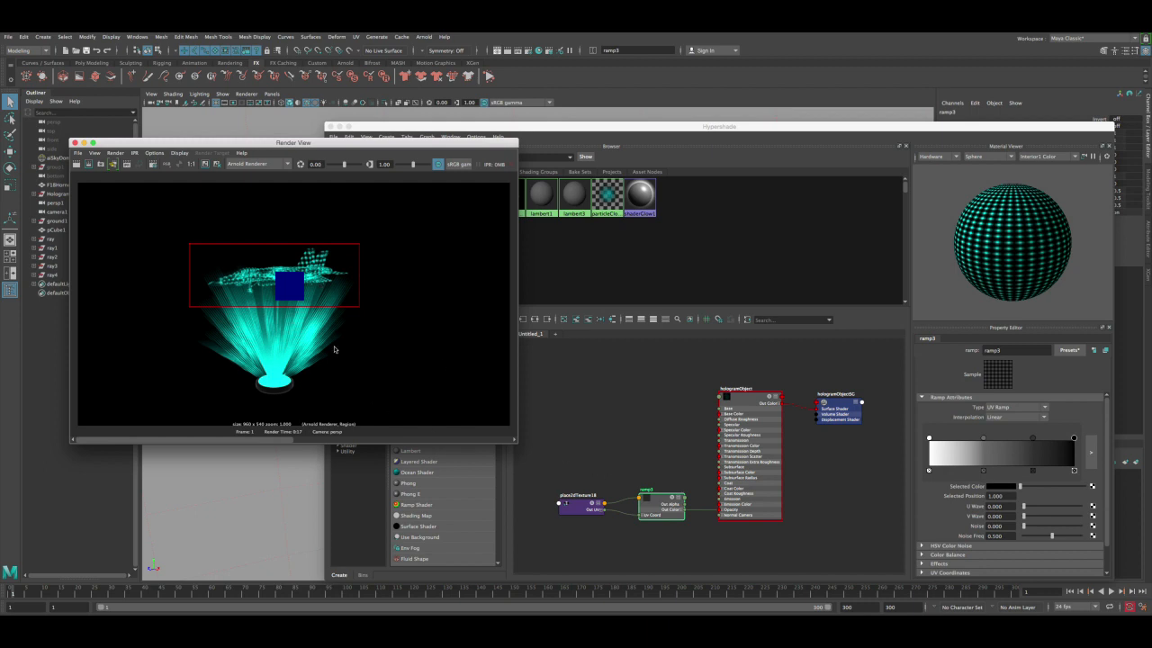
- Set the Repeat UV values of the ramp's 2D texture placement node to 70 and 70
left_click(580, 504)
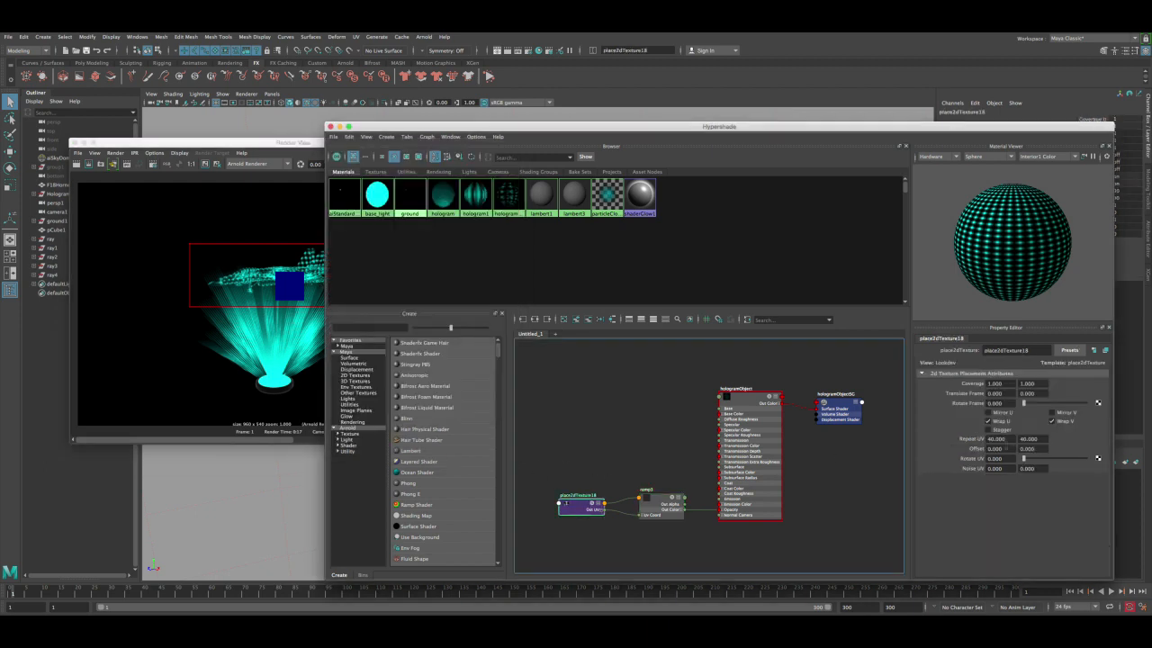
left_click(997, 438)
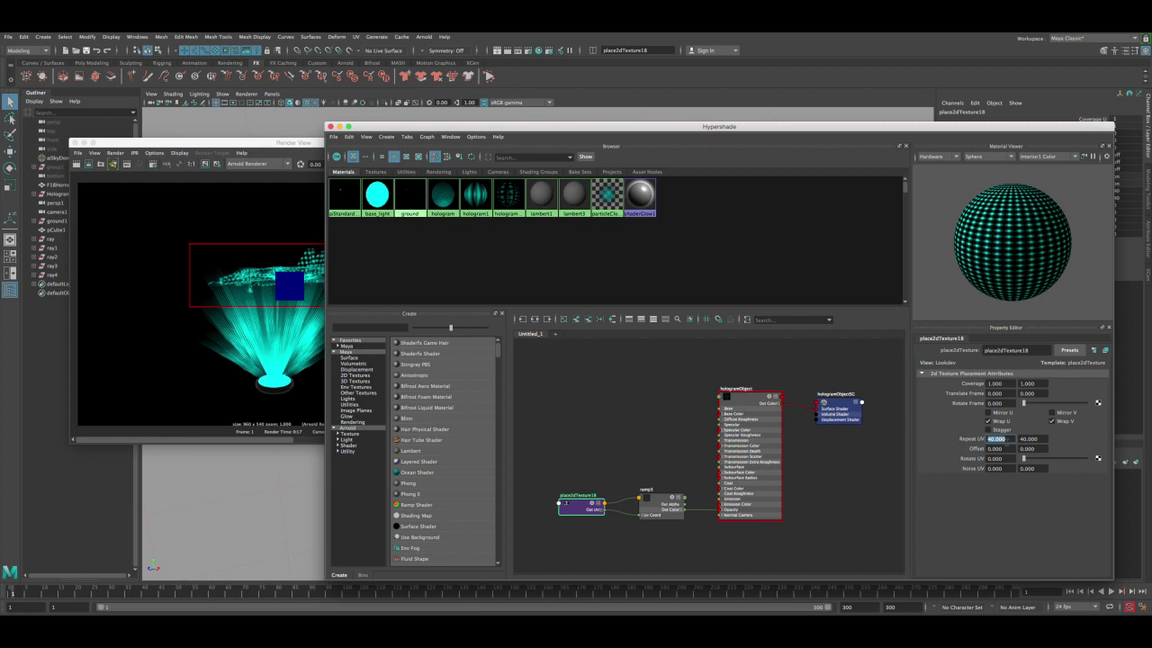
type("70")
key("Return")
double_click(1022, 439)
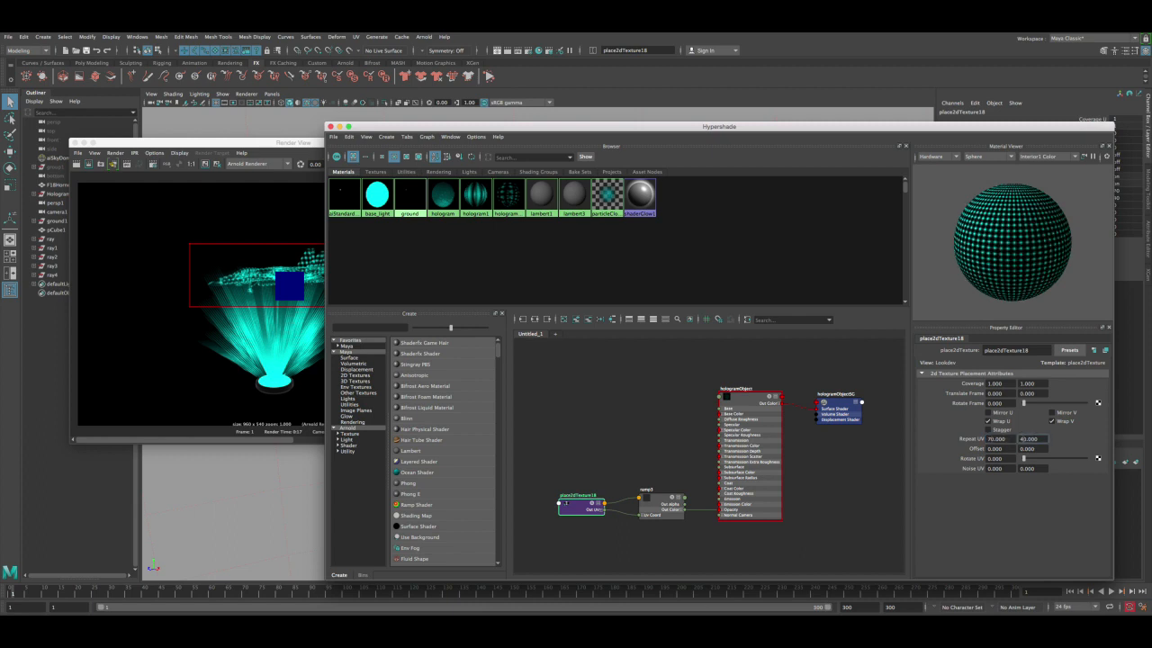
type("70")
key("Return")
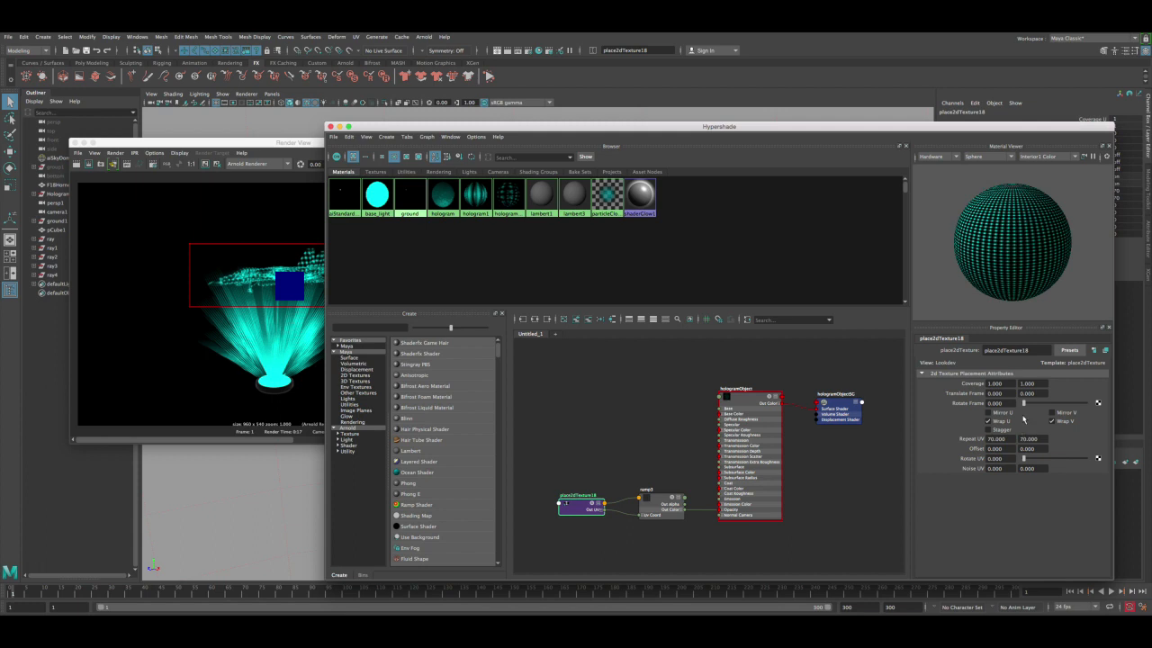
- Render the full frame with the denser dot pattern and compare it with the stored renders
left_click(156, 241)
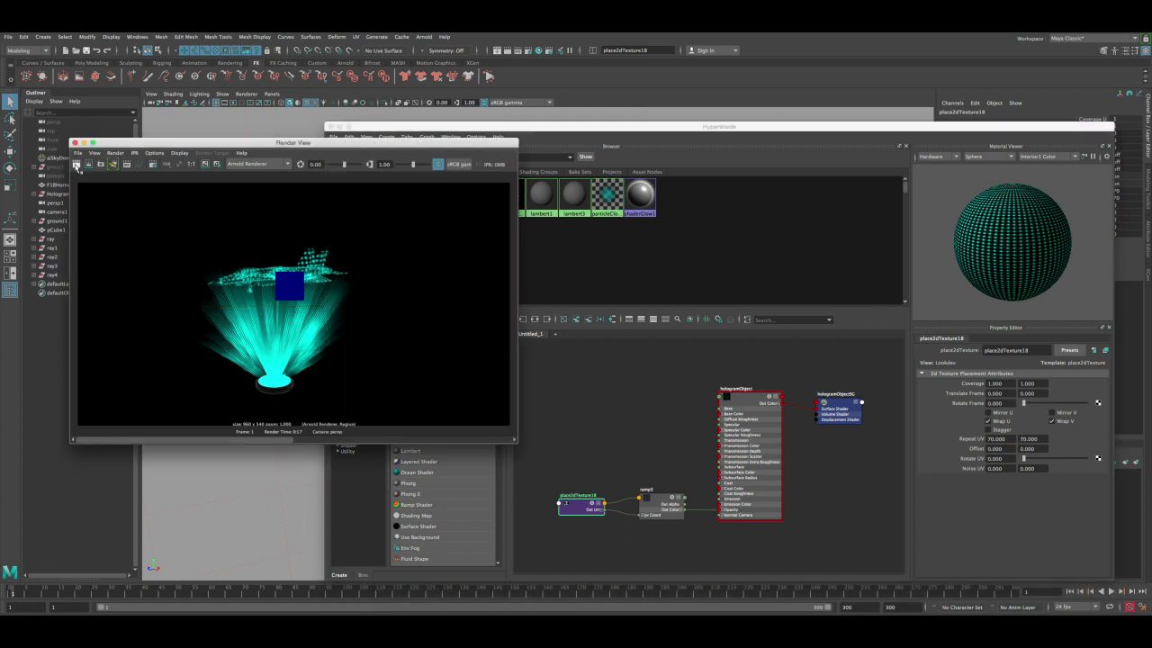
left_click(76, 164)
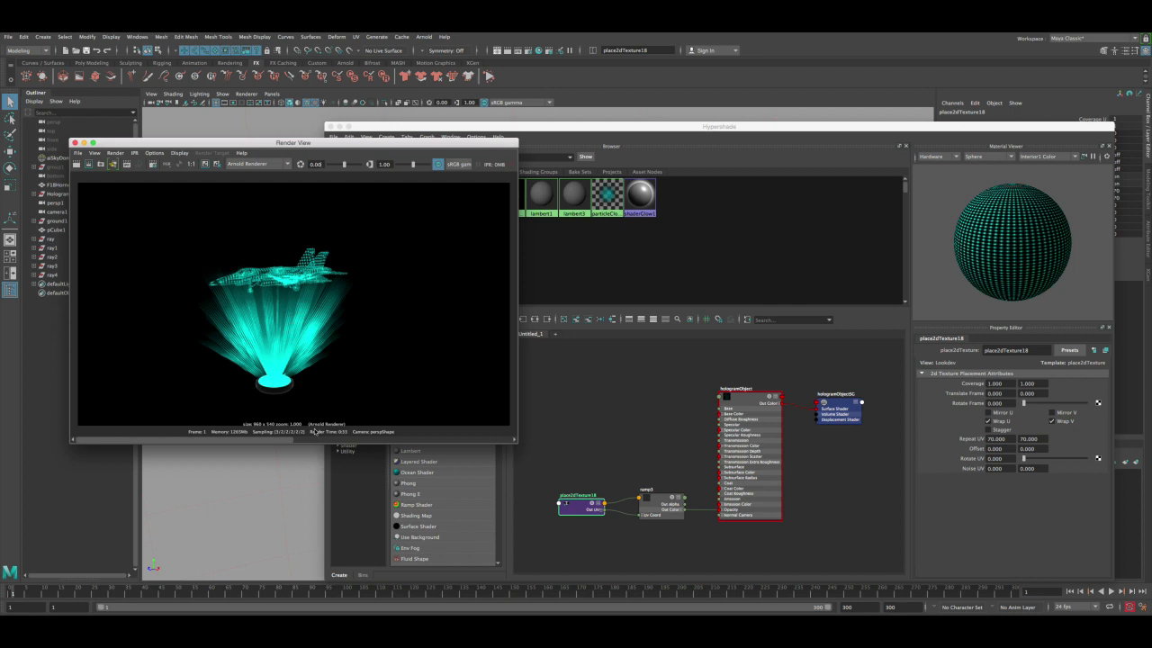
left_click(323, 439)
left_click_drag(296, 439, 420, 440)
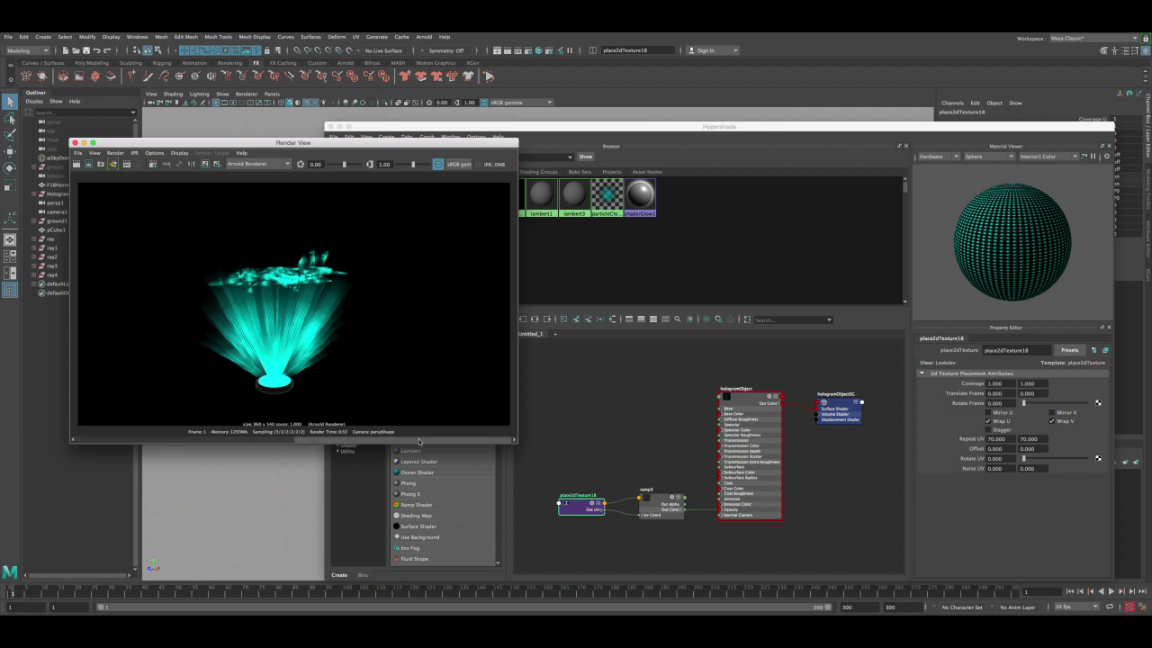
left_click_drag(338, 439, 166, 435)
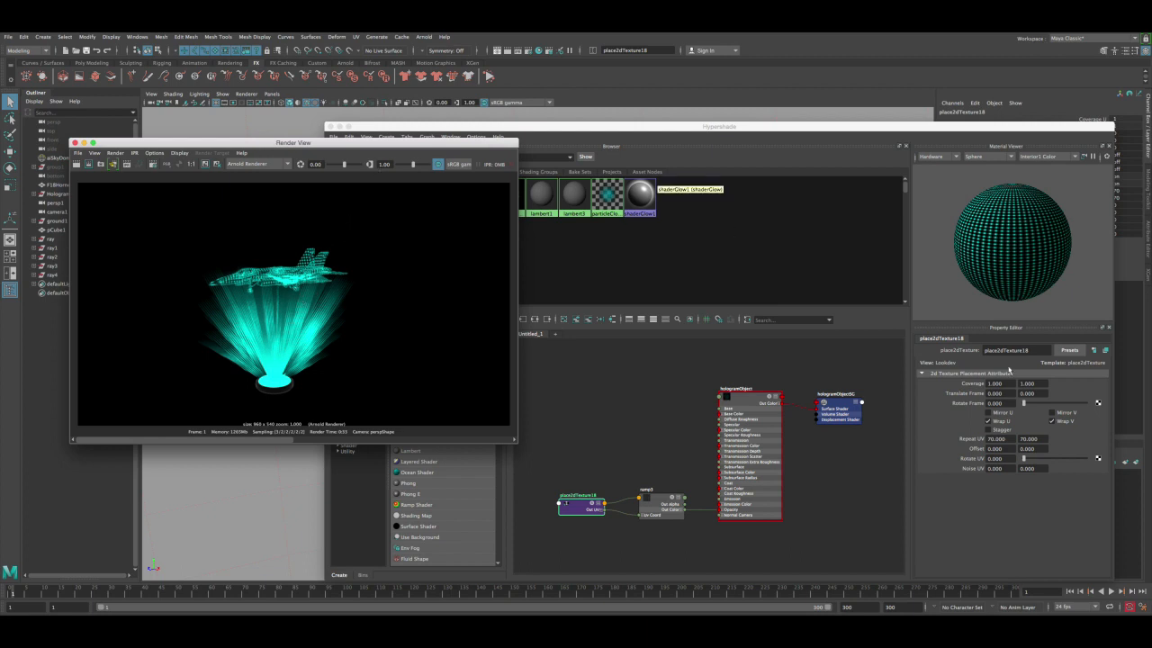
- Set the emission weight of the hologramObject material to 0.1
left_click(758, 408)
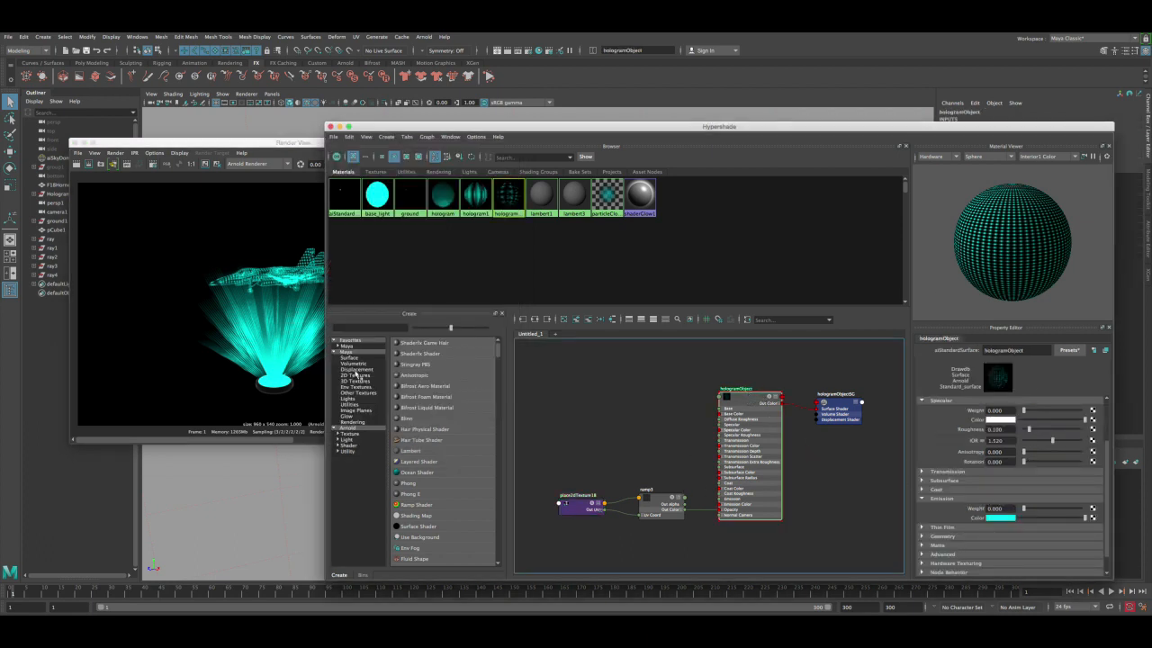
left_click(274, 279)
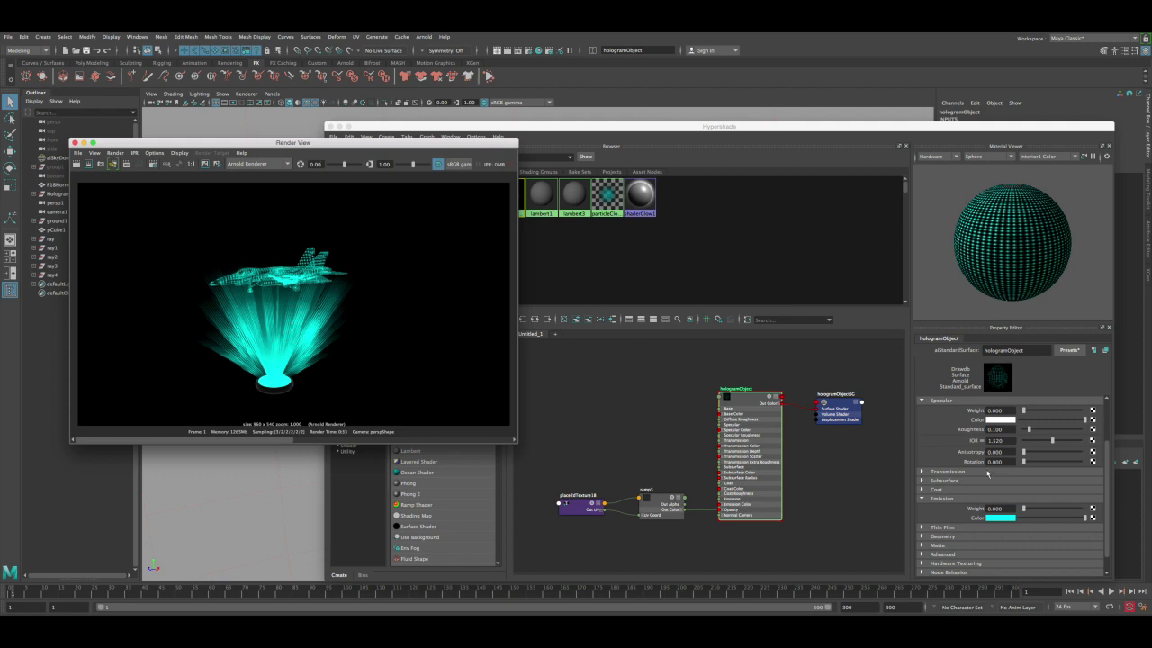
left_click(1008, 509)
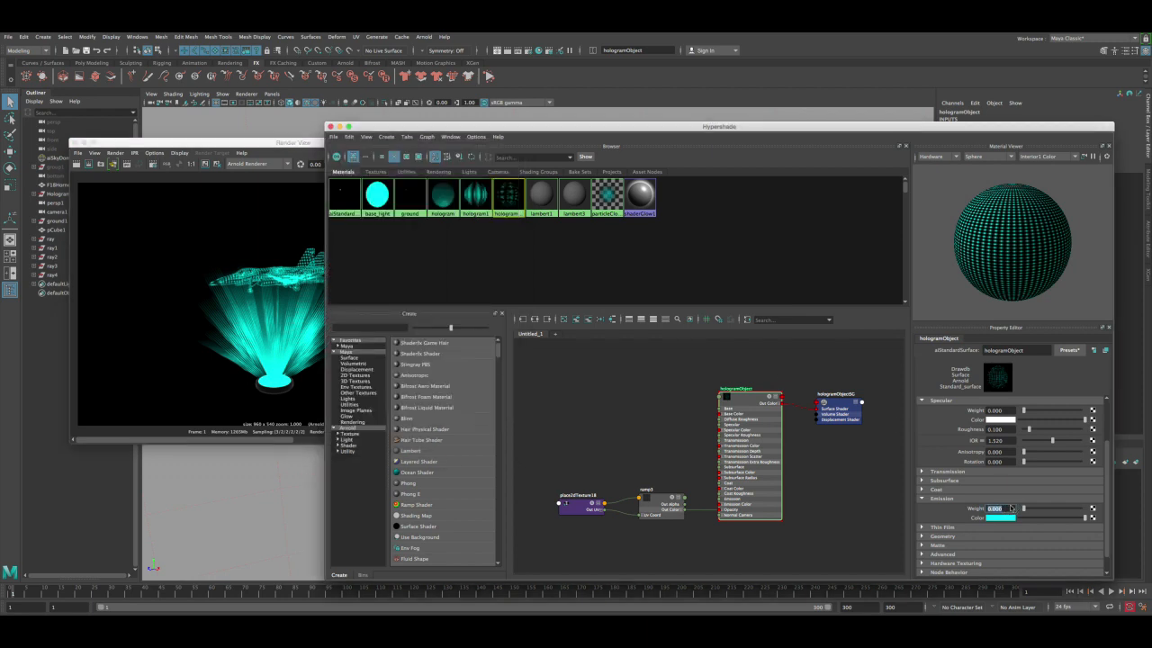
type("0.1")
key("Return")
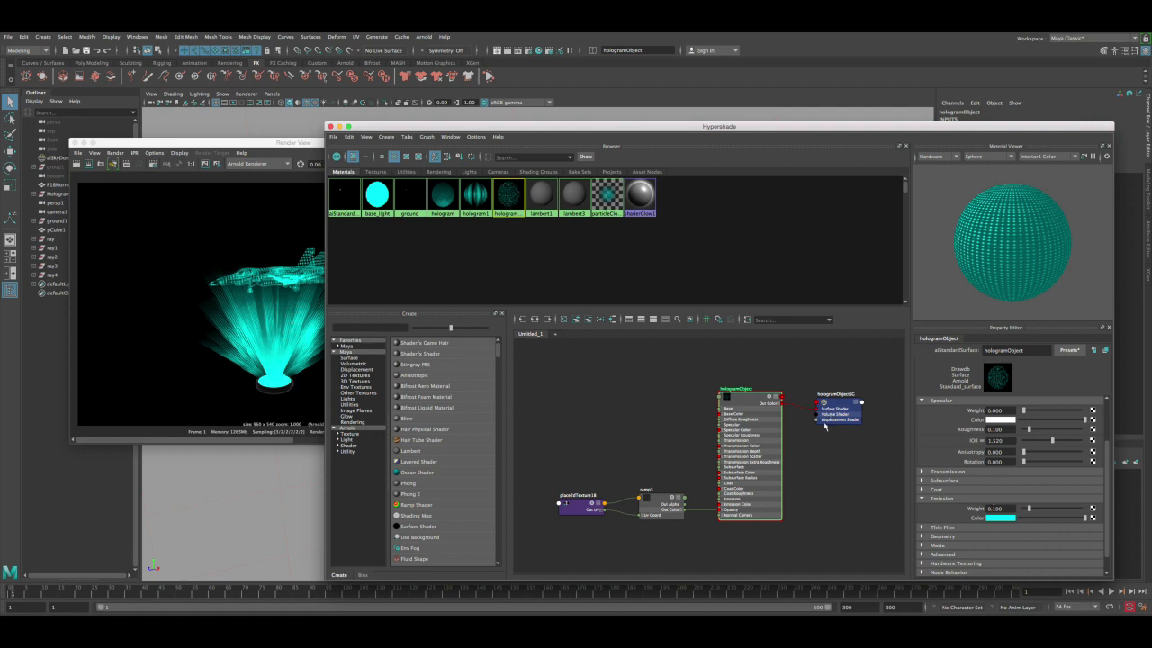
- Re-render the region around the aircraft with the new emission and compare it with the stored renders
left_click(203, 245)
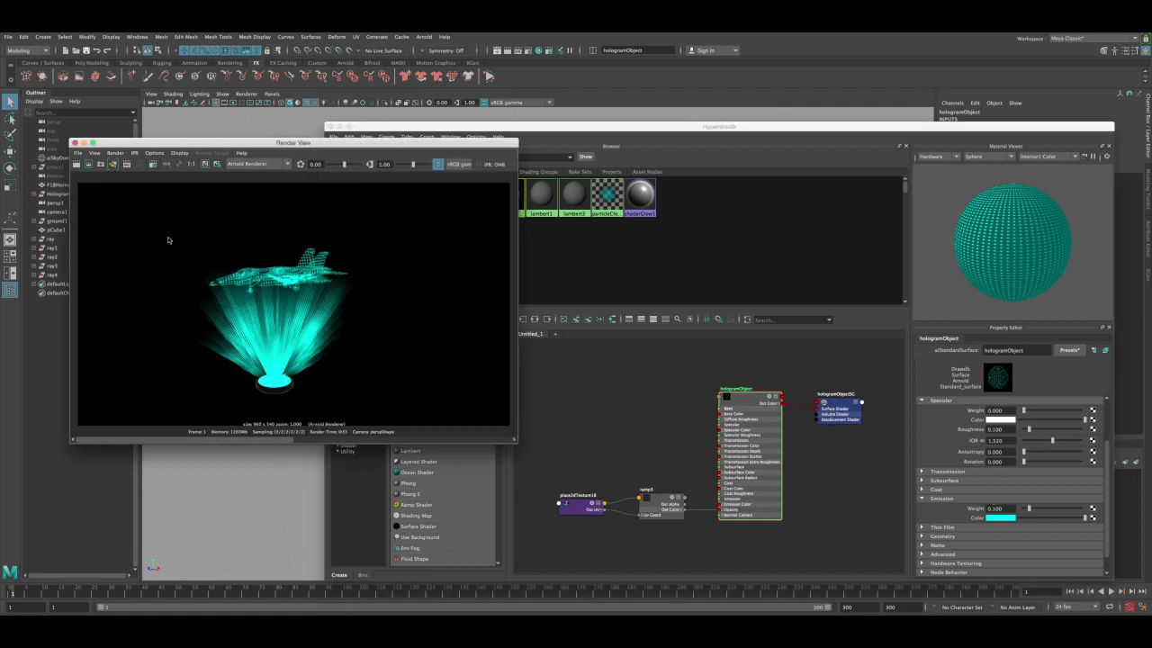
left_click_drag(168, 238, 371, 296)
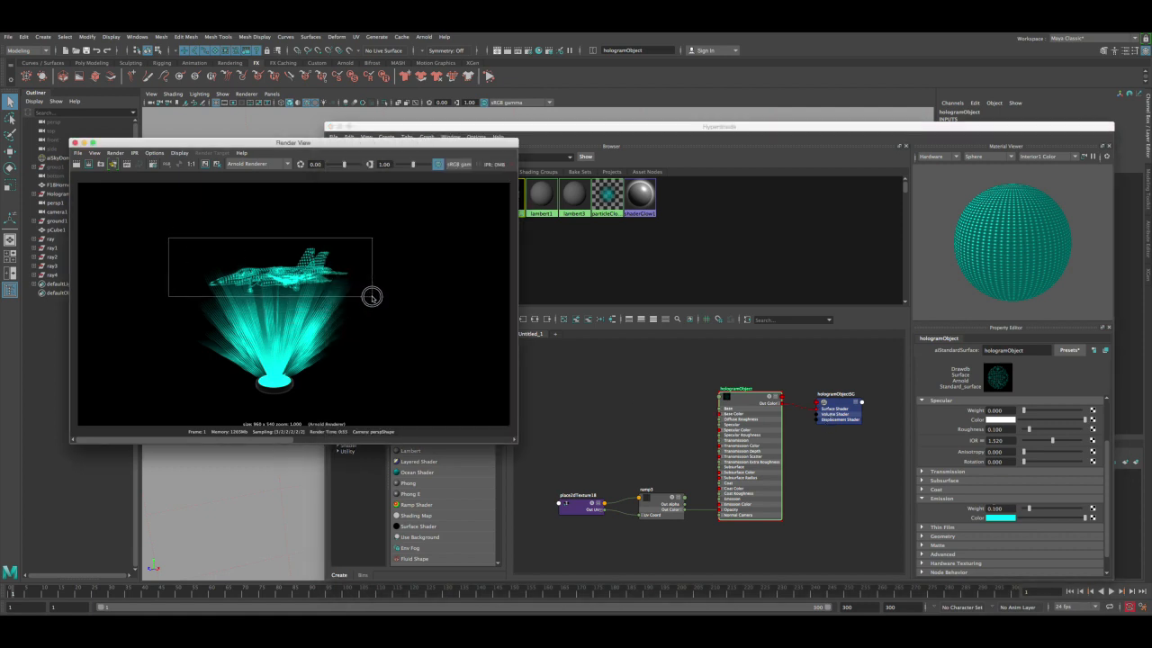
left_click(177, 242)
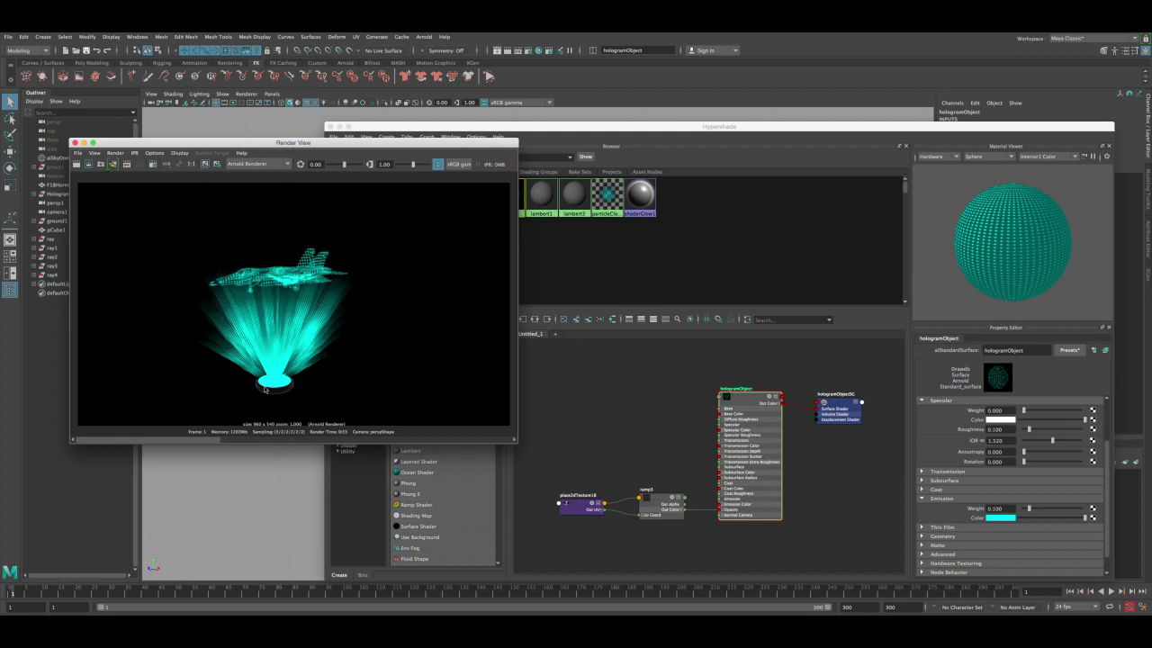
left_click_drag(342, 439, 436, 439)
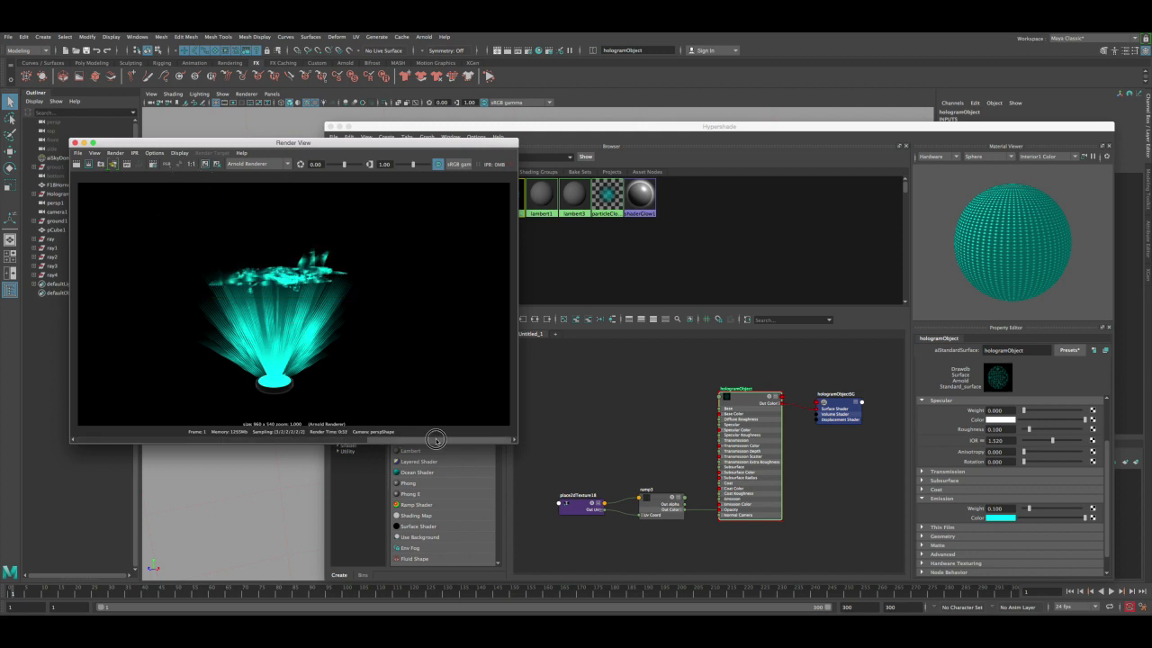
- Remove outdated stored renders and render the full hologram frame again for comparison
left_click(216, 164)
left_click(217, 165)
left_click(217, 165)
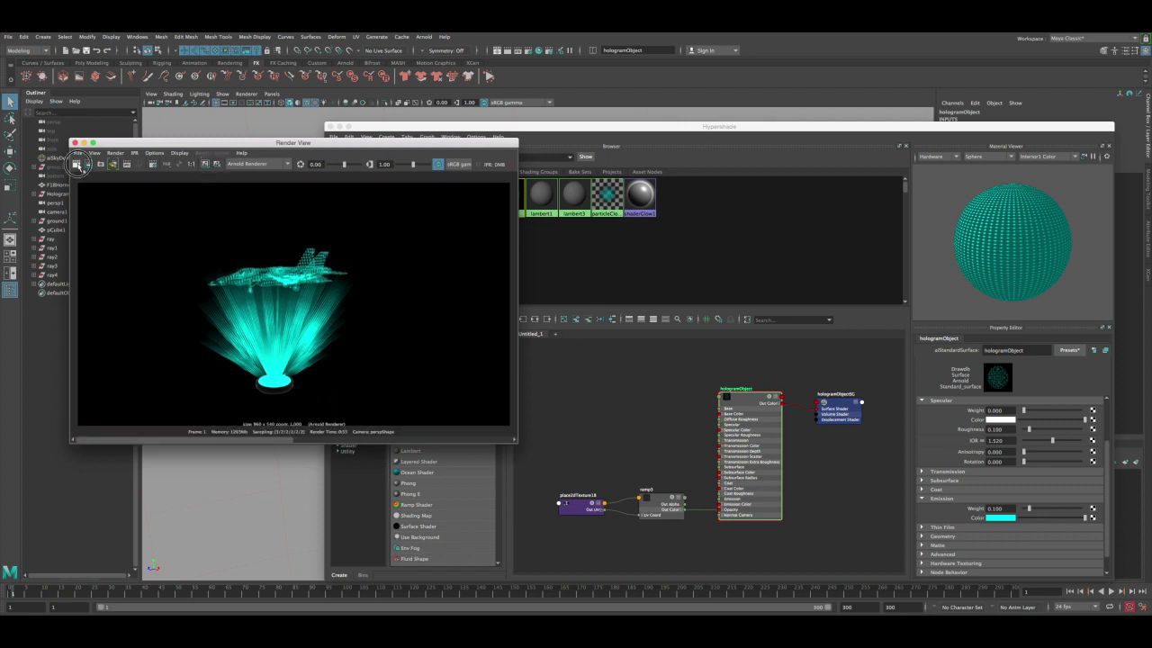
left_click_drag(225, 439, 134, 432)
left_click_drag(197, 240, 362, 398)
left_click(314, 316)
- Move the render and shader windows apart and inspect the ramp node feeding the aircraft material's opacity
left_click_drag(462, 144, 415, 148)
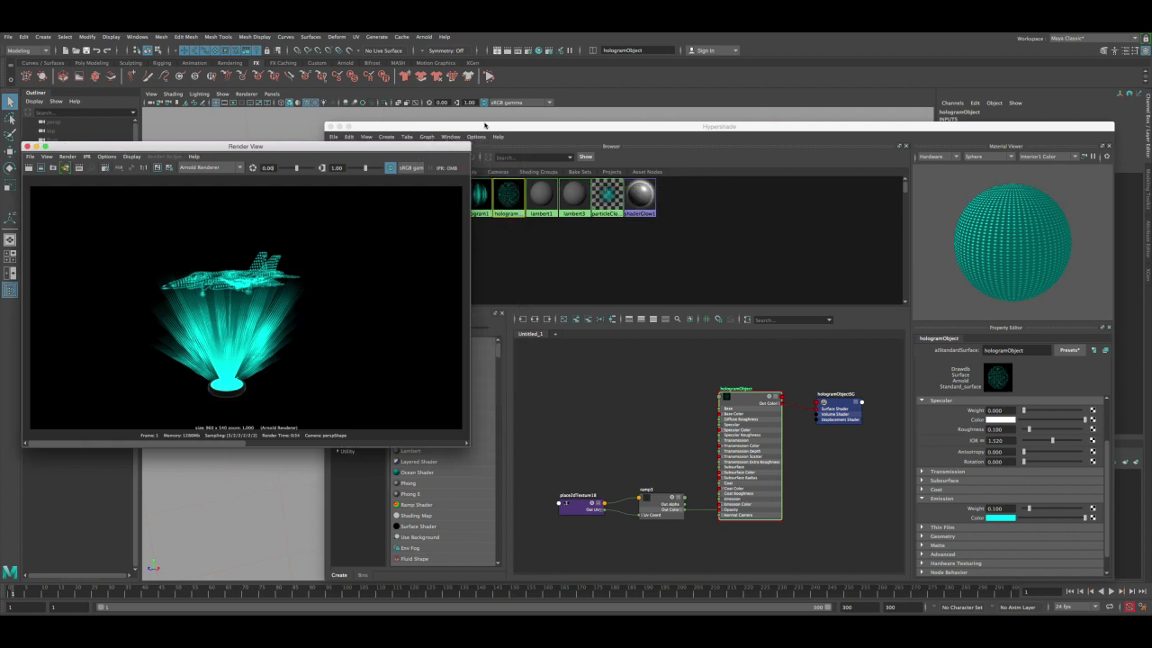
left_click_drag(496, 126, 535, 122)
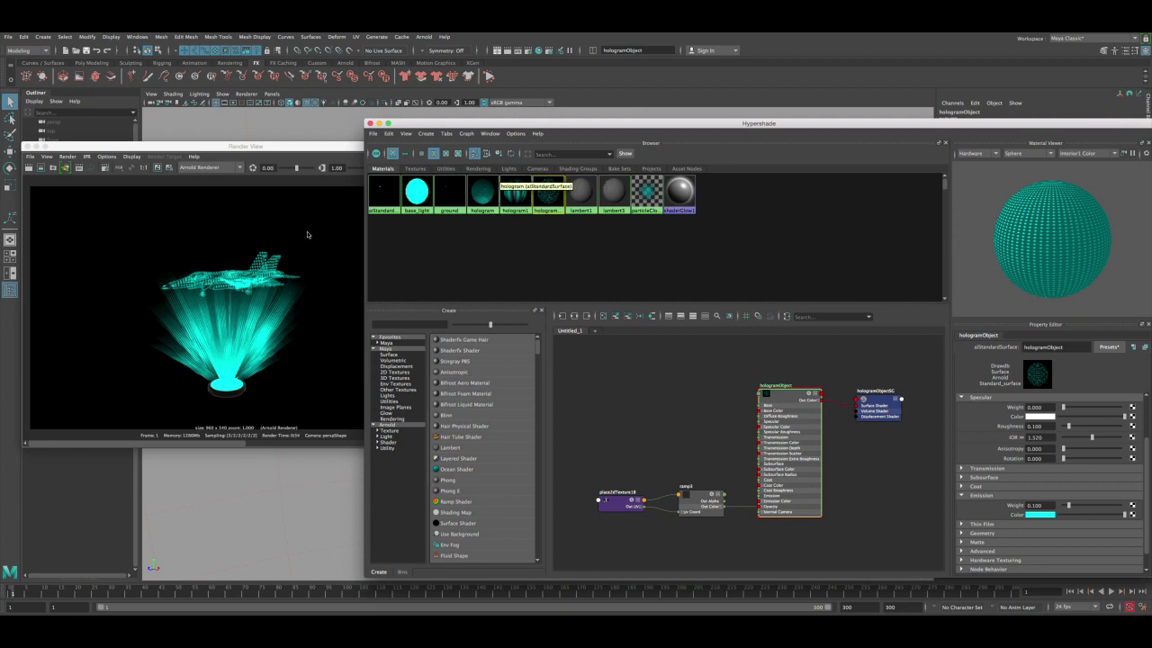
double_click(236, 147)
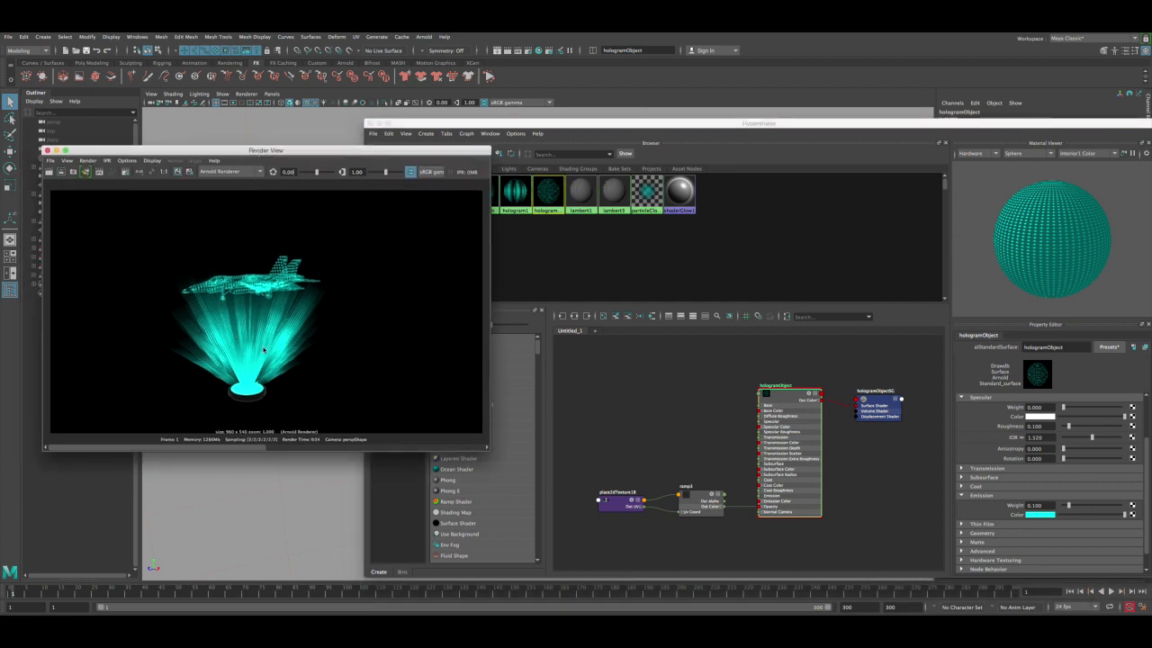
left_click(683, 497)
left_click(595, 393)
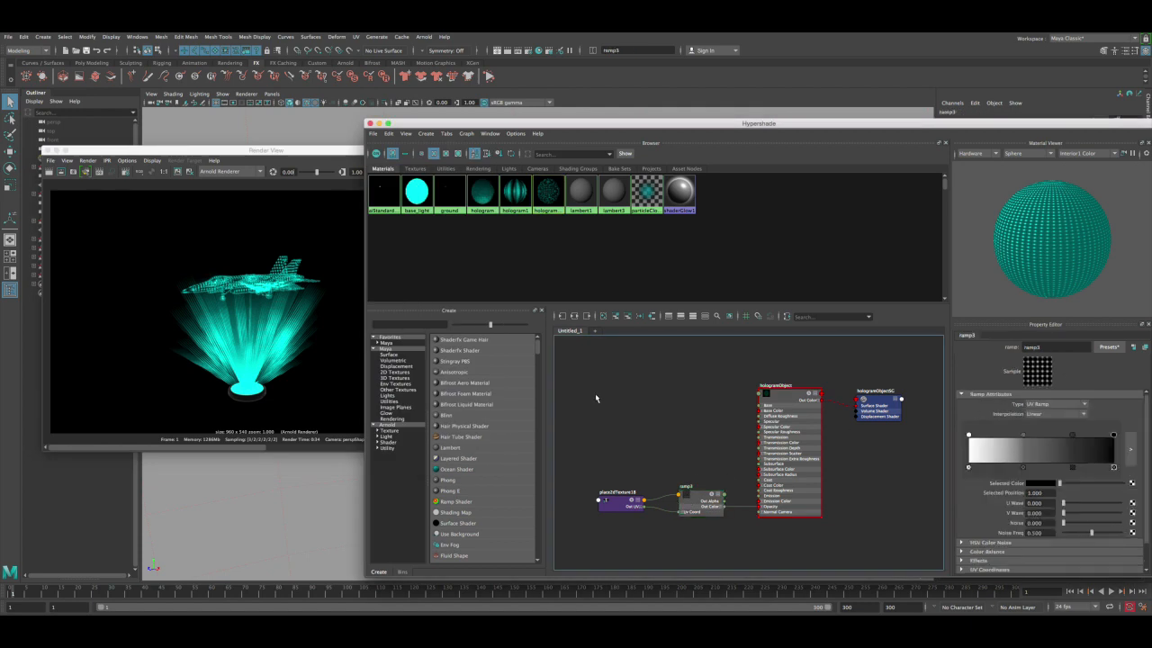
left_click(216, 292)
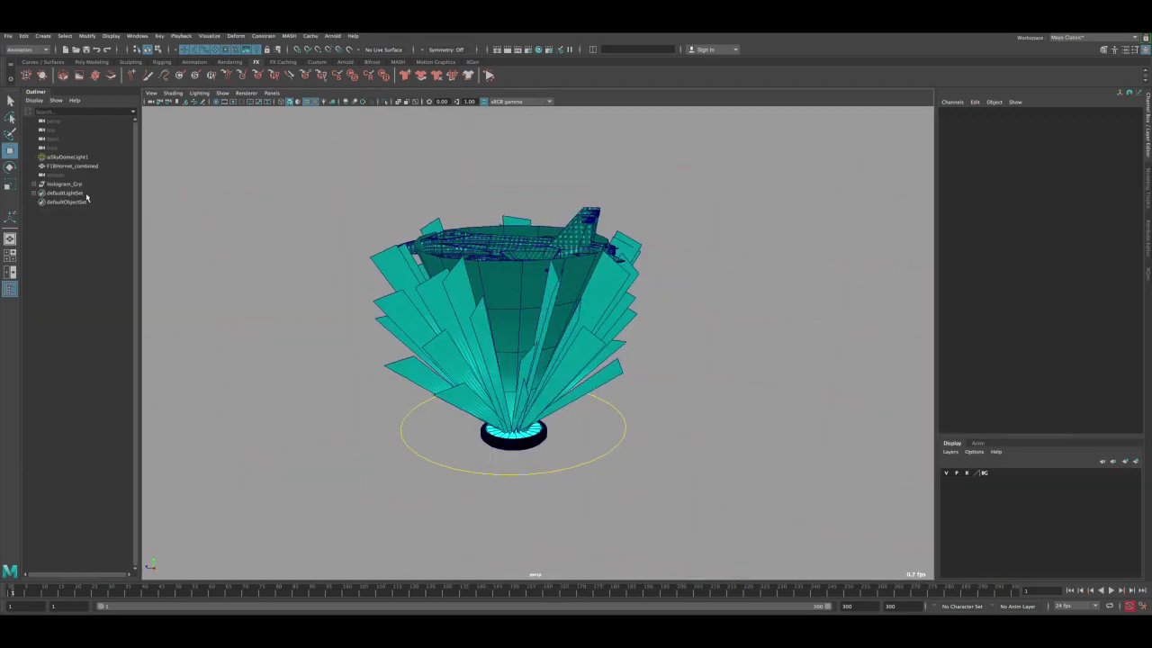
- Select the Hologram_Control curve, review its custom attributes and expand the Hologram_Grp hierarchy
left_click(568, 469)
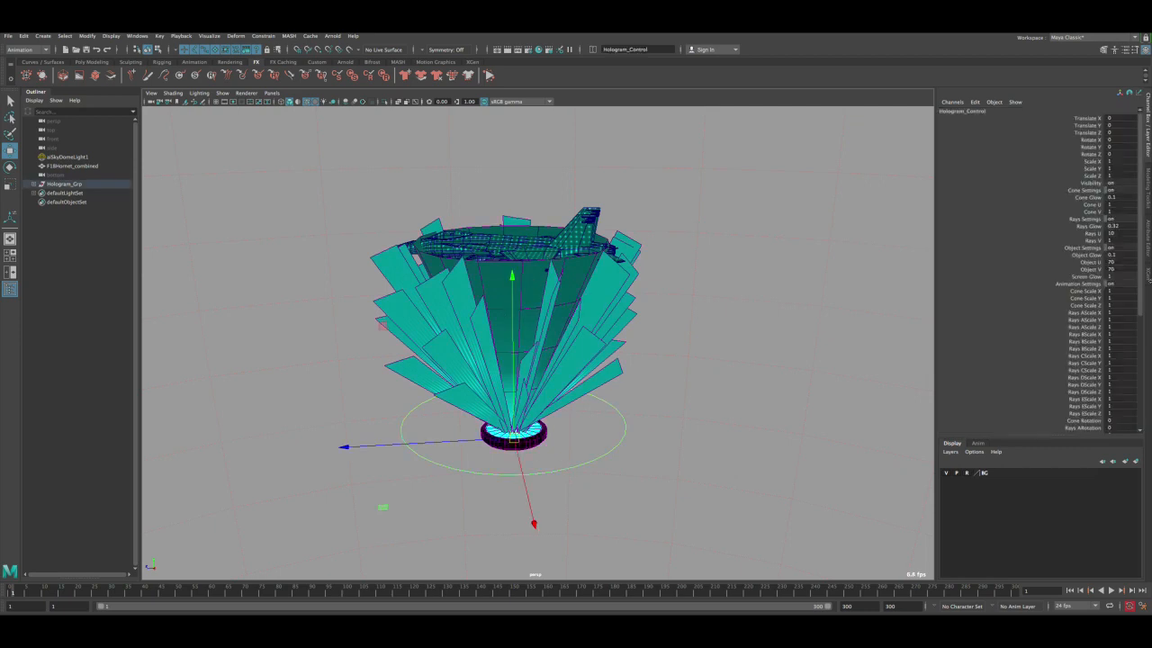
mouse_move(1141, 262)
left_mouse_down()
mouse_move(1144, 309)
mouse_move(1146, 276)
left_mouse_up()
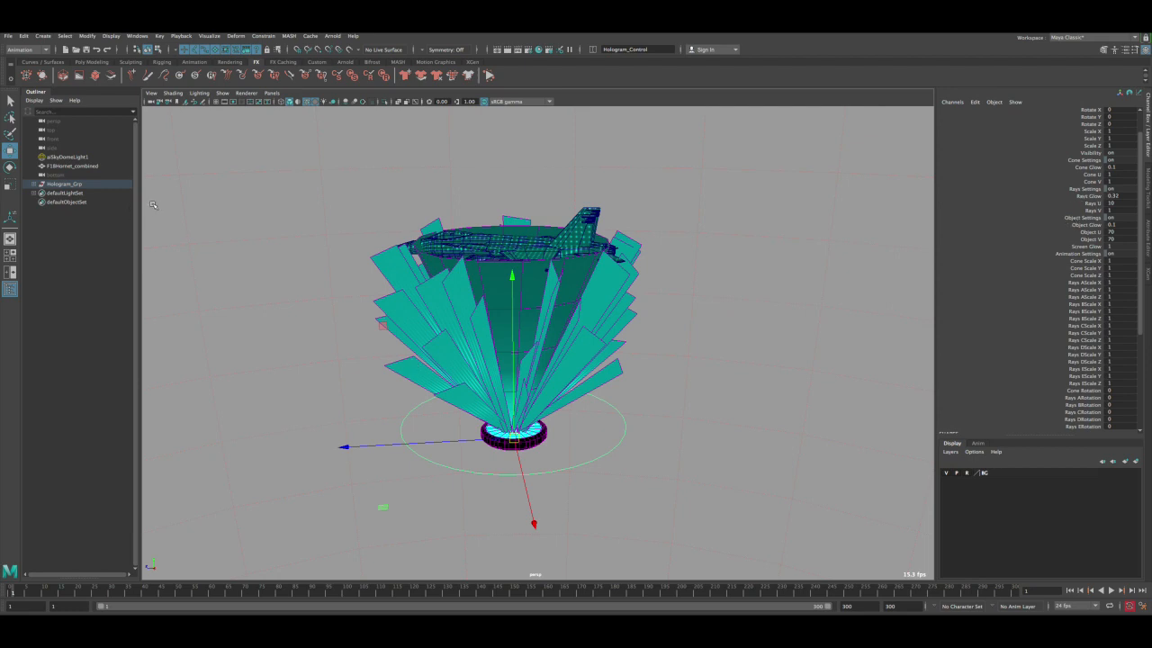
left_click(33, 184)
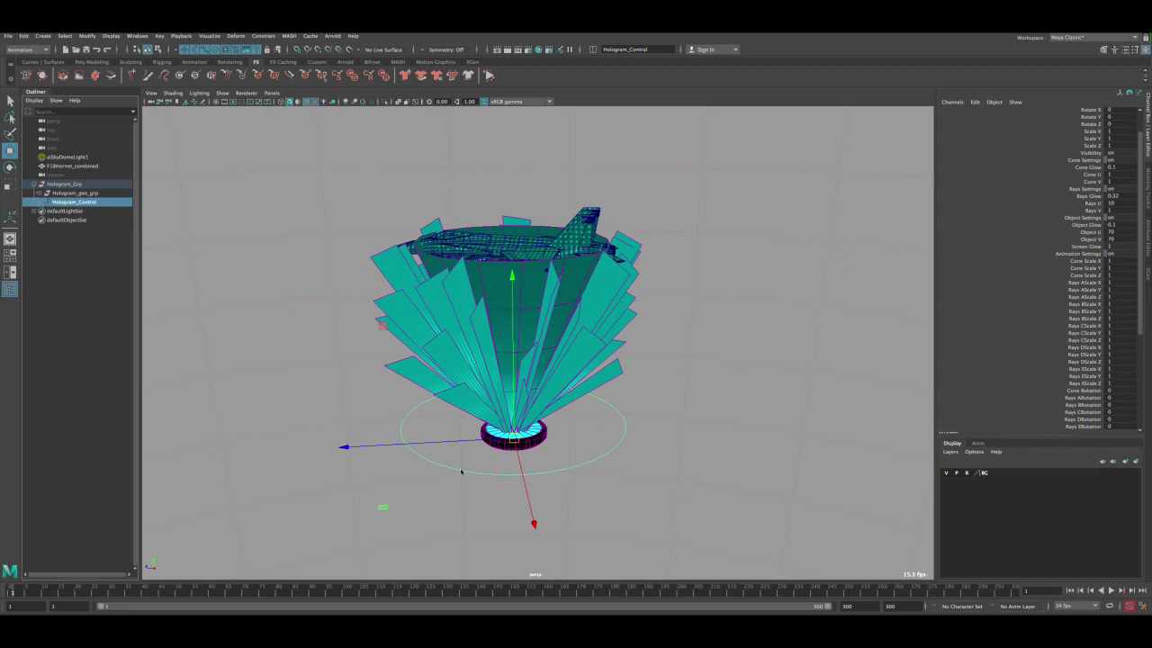
- Try scaling, rotating and moving the hologram rig with the Hologram_Control curve, undoing each transform
key("r")
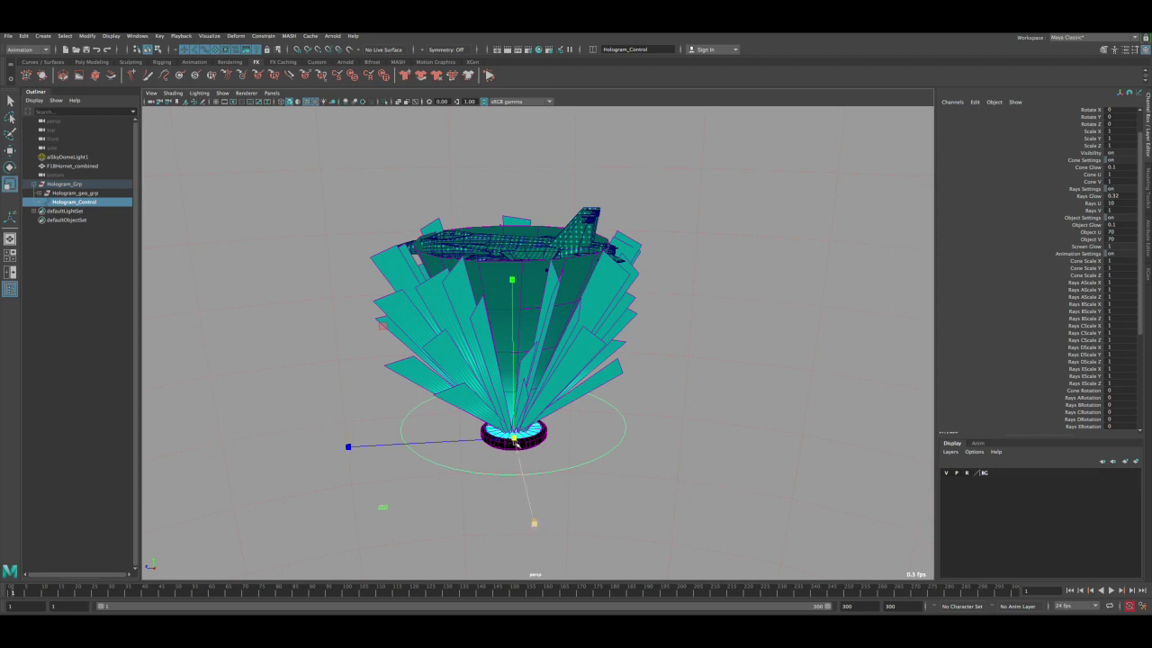
left_click_drag(520, 435, 416, 588)
key("ctrl+z")
key("e")
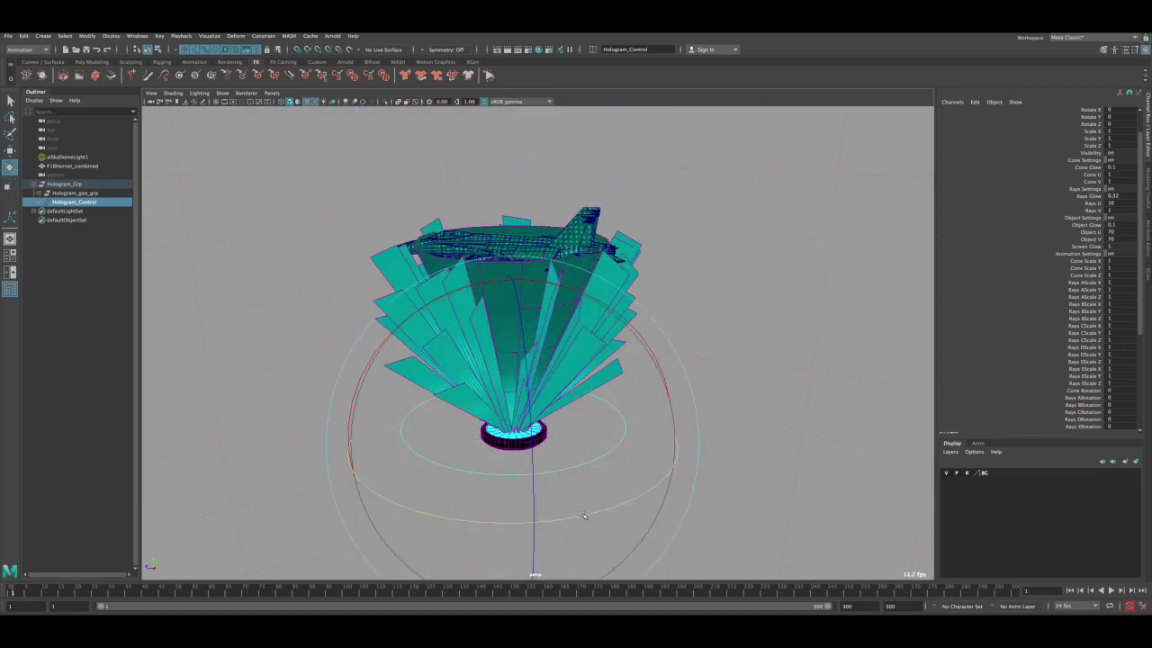
mouse_move(331, 524)
left_mouse_down()
mouse_move(686, 522)
mouse_move(345, 540)
left_mouse_up()
key("ctrl+z")
key("w")
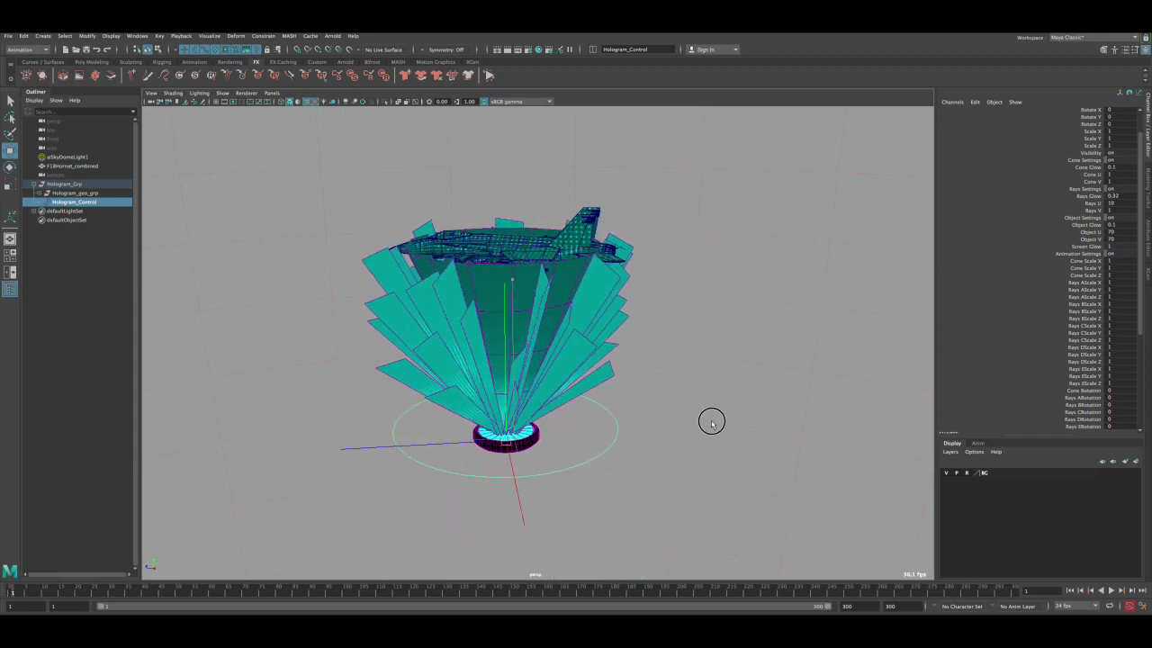
left_click_drag(515, 438, 731, 417)
key("ctrl+z")
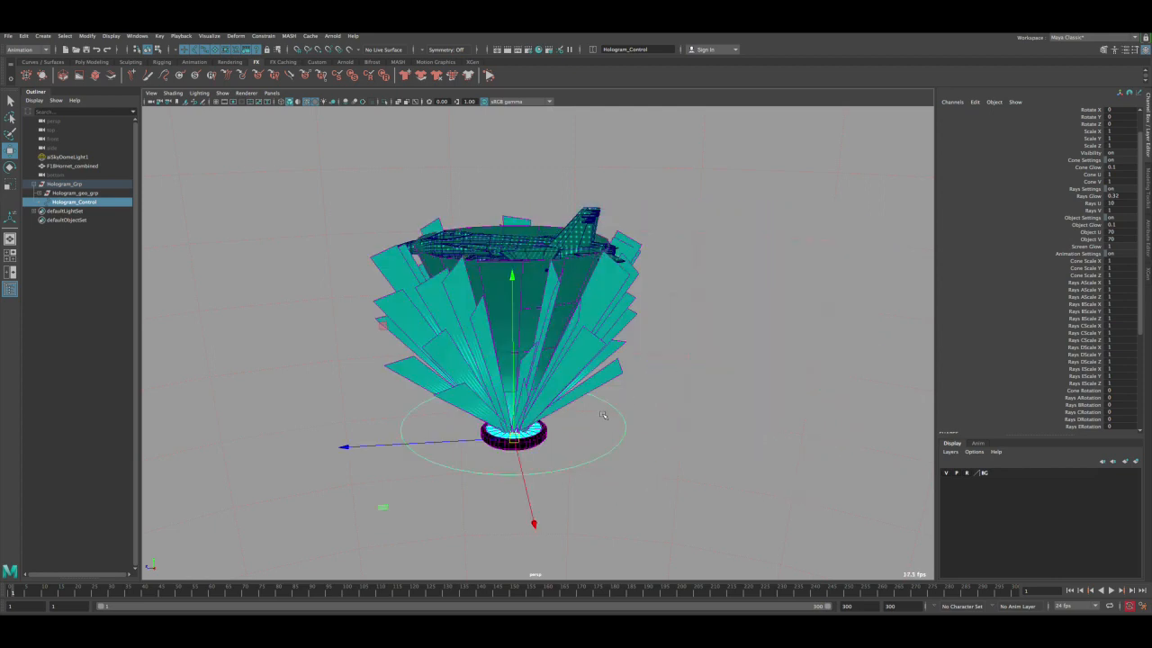
- Expand Hologram_geo_grp and parent F18Hornet_combined under the Add_Object_Here group
right_click_drag(594, 413, 565, 400, "alt")
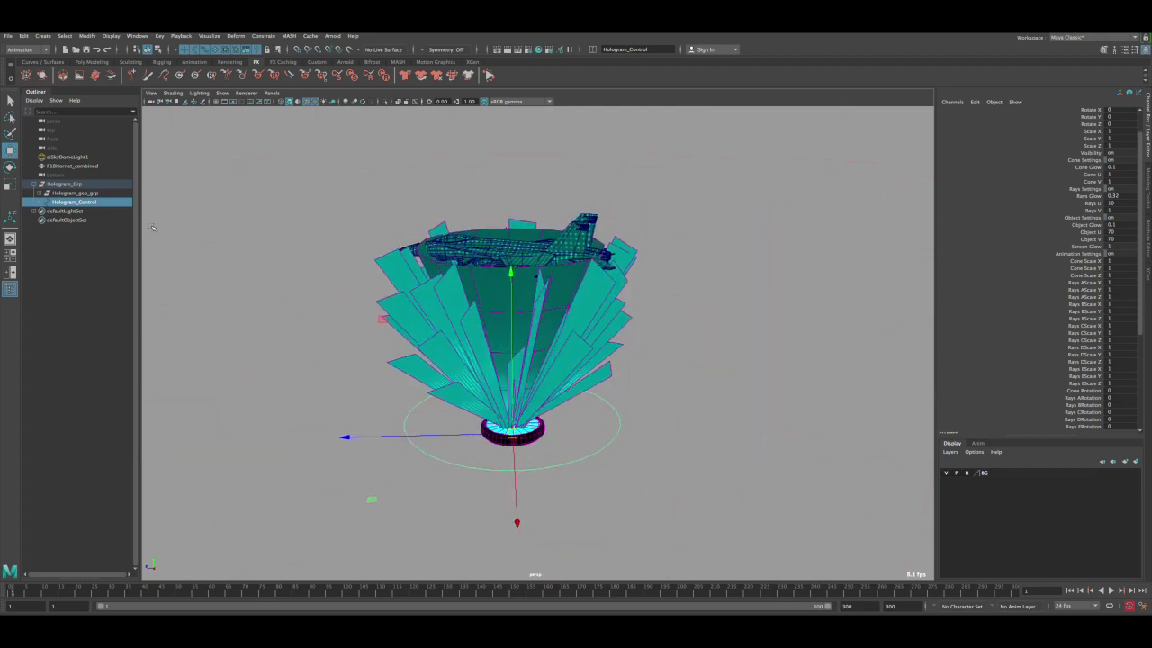
left_click(42, 194)
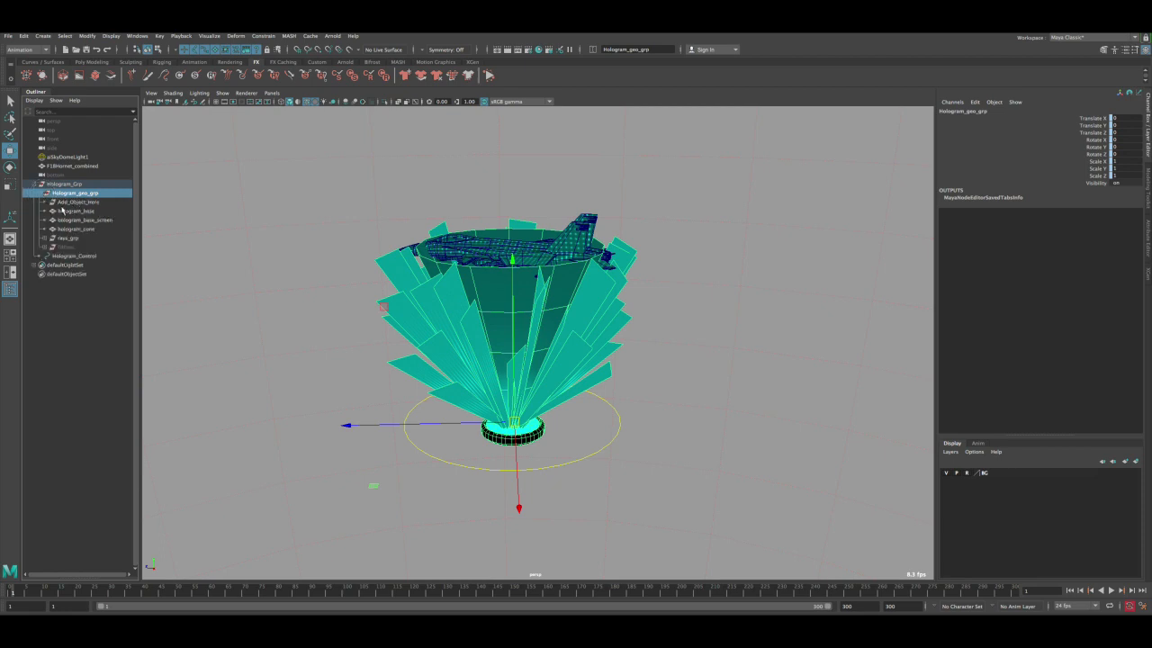
left_click(69, 203)
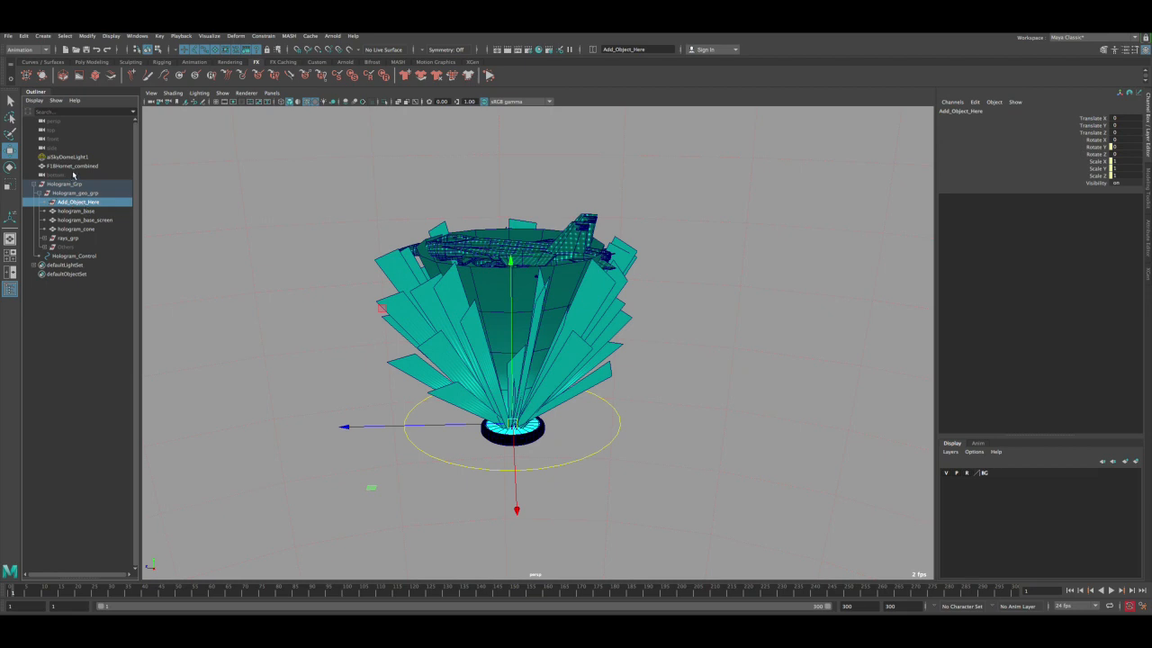
left_click(471, 247)
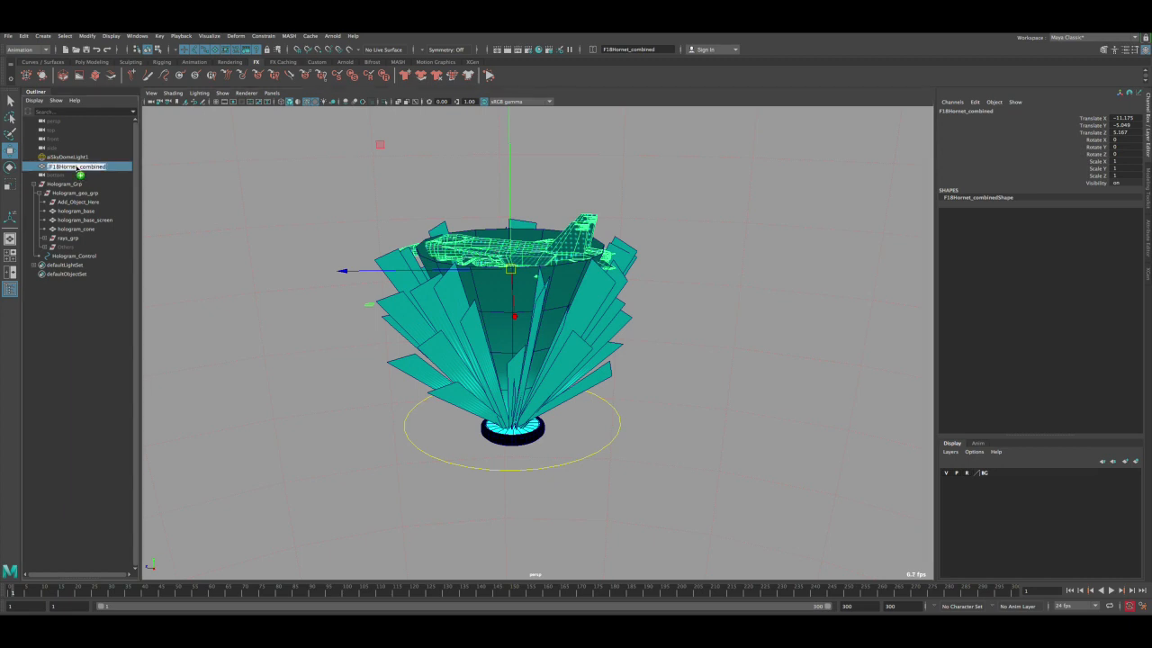
middle_click_drag(79, 171, 77, 206)
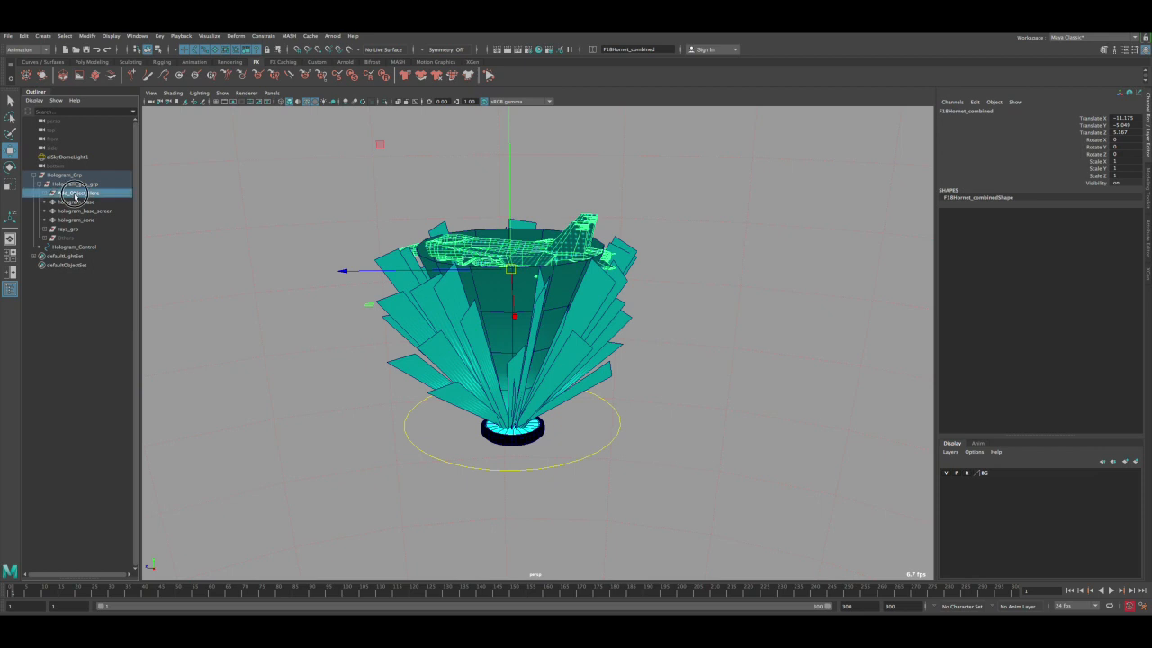
- Try scaling Hologram_Control with the aircraft parented into the rig, and undo the scaling
left_click(610, 440)
left_click(610, 440)
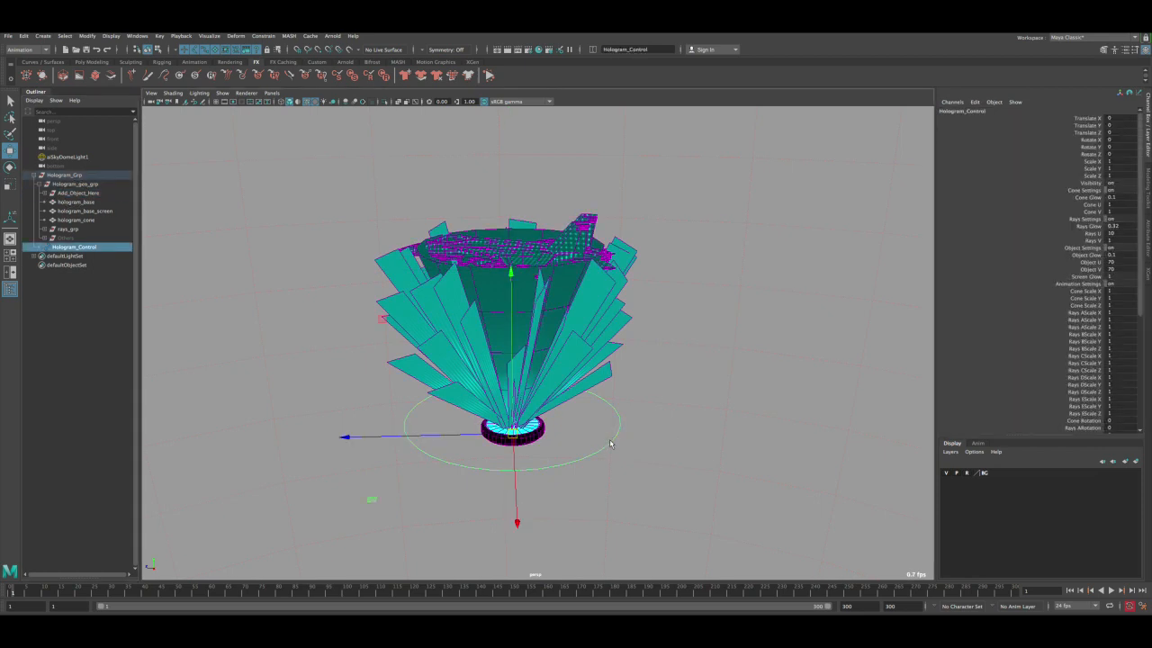
key("r")
left_click_drag(516, 436, 608, 406)
key("ctrl+z")
key("q")
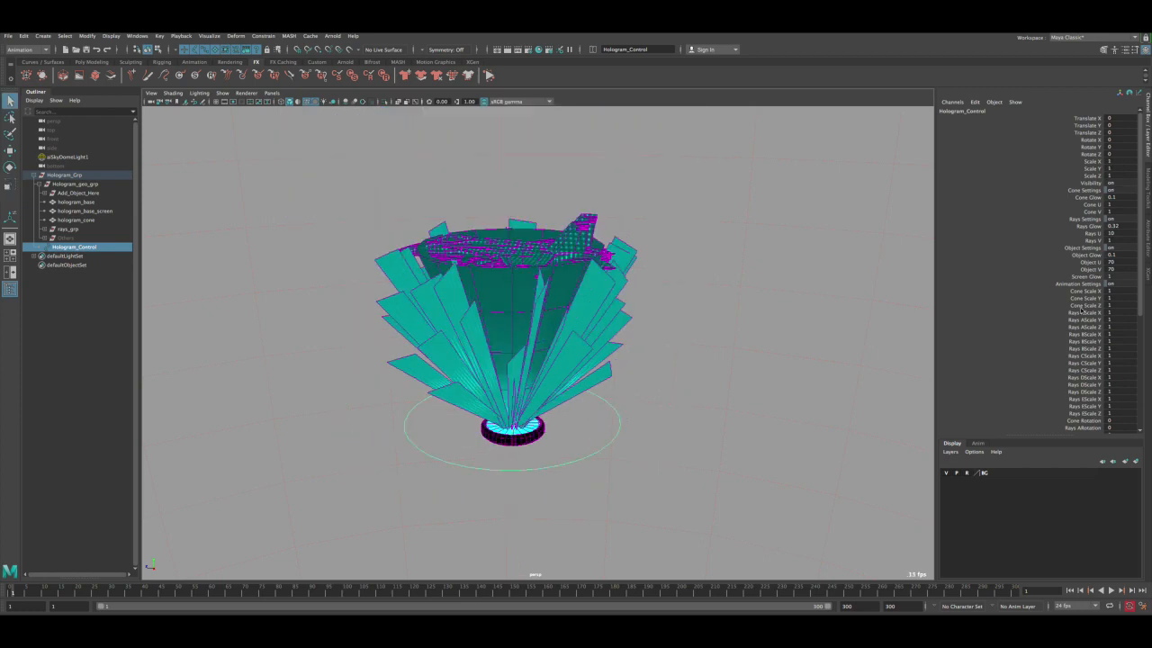
- Try adjusting Hologram_Control's Cone Rotation and Cone Scale X, Y and Z attributes, undoing each change
scroll(1080, 310, "down", 3)
left_click(1085, 359)
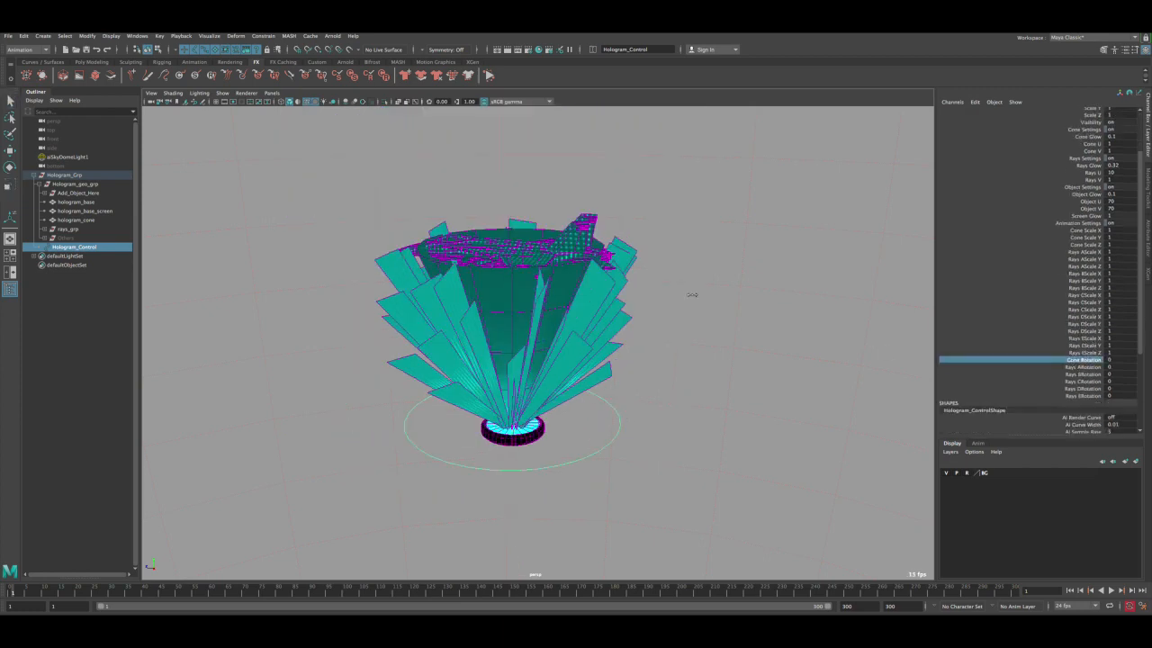
middle_click_drag(692, 294, 579, 284)
key("ctrl+z")
left_click_drag(1084, 230, 1085, 244)
mouse_move(805, 264)
middle_mouse_down()
mouse_move(760, 269)
mouse_move(783, 266)
middle_mouse_up()
key("ctrl+z")
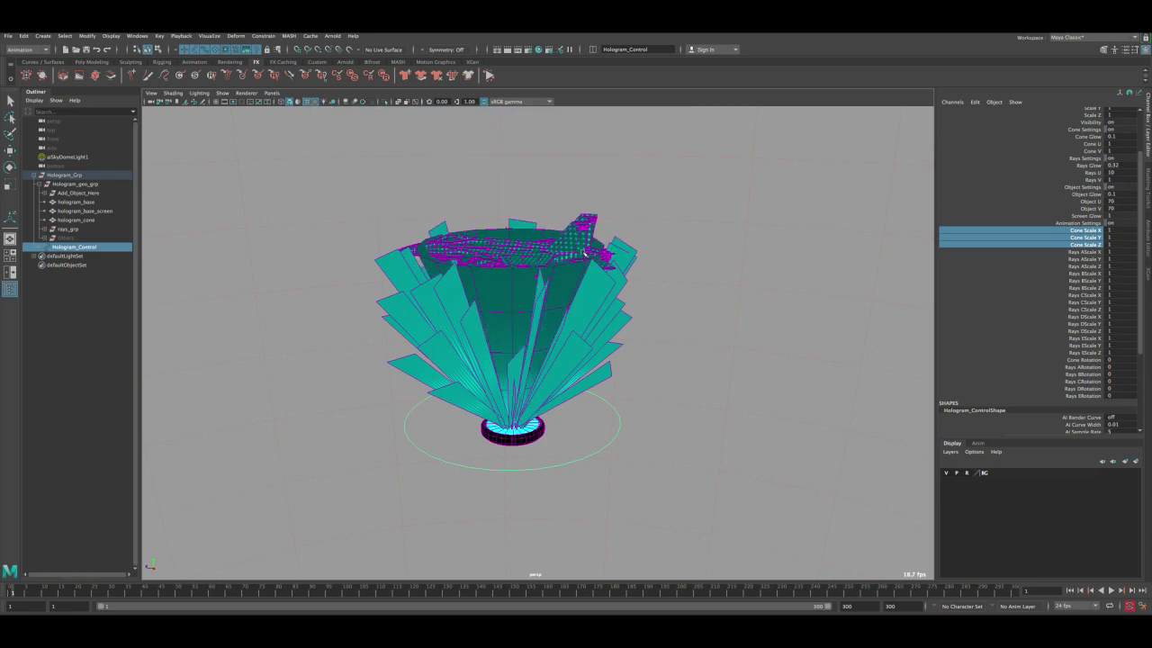
scroll(516, 259, "down", 1)
key("q")
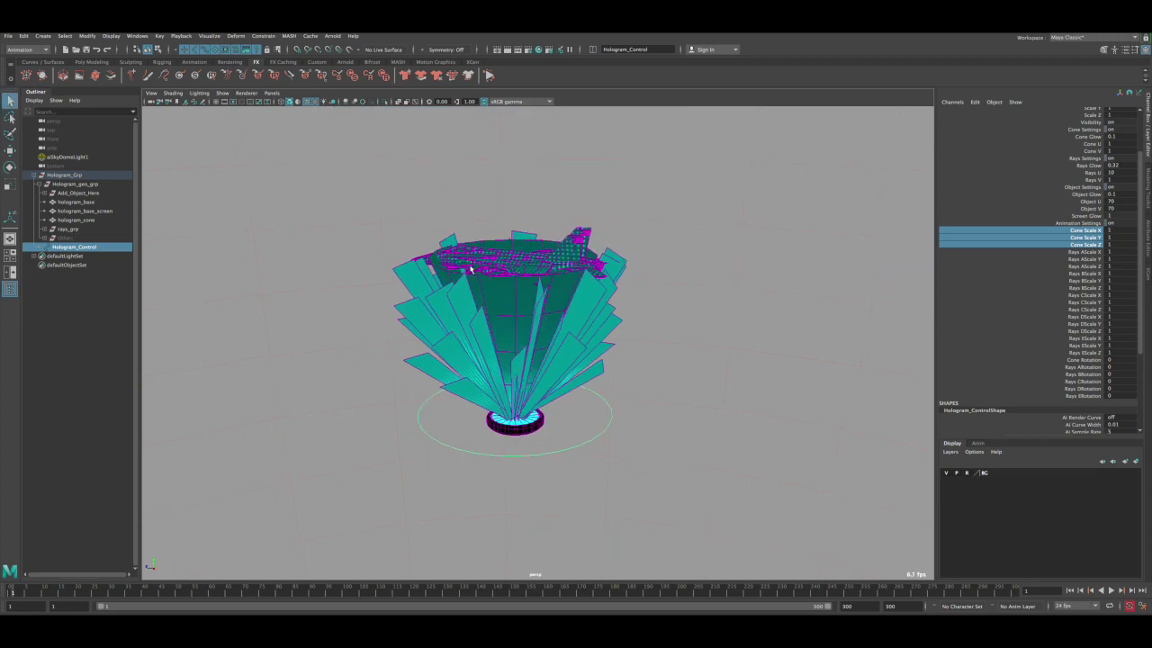
- Render the perspective view of the hologram rig with Arnold, mark a render region around it, and close the render
scroll(484, 254, "up", 1)
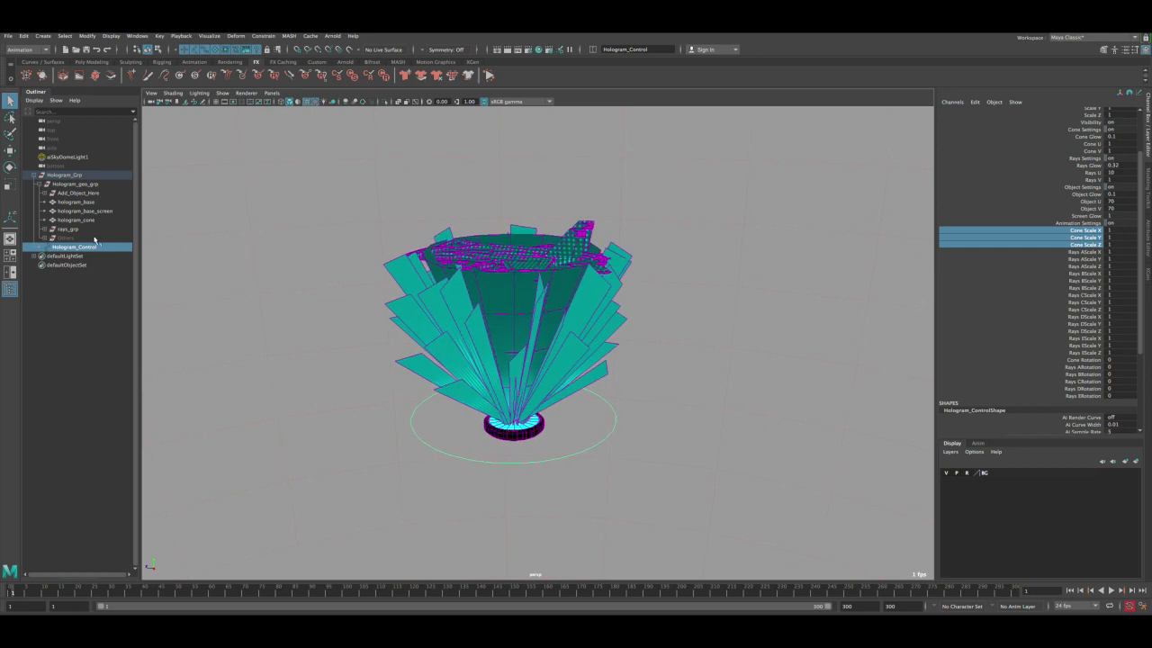
left_click(96, 194)
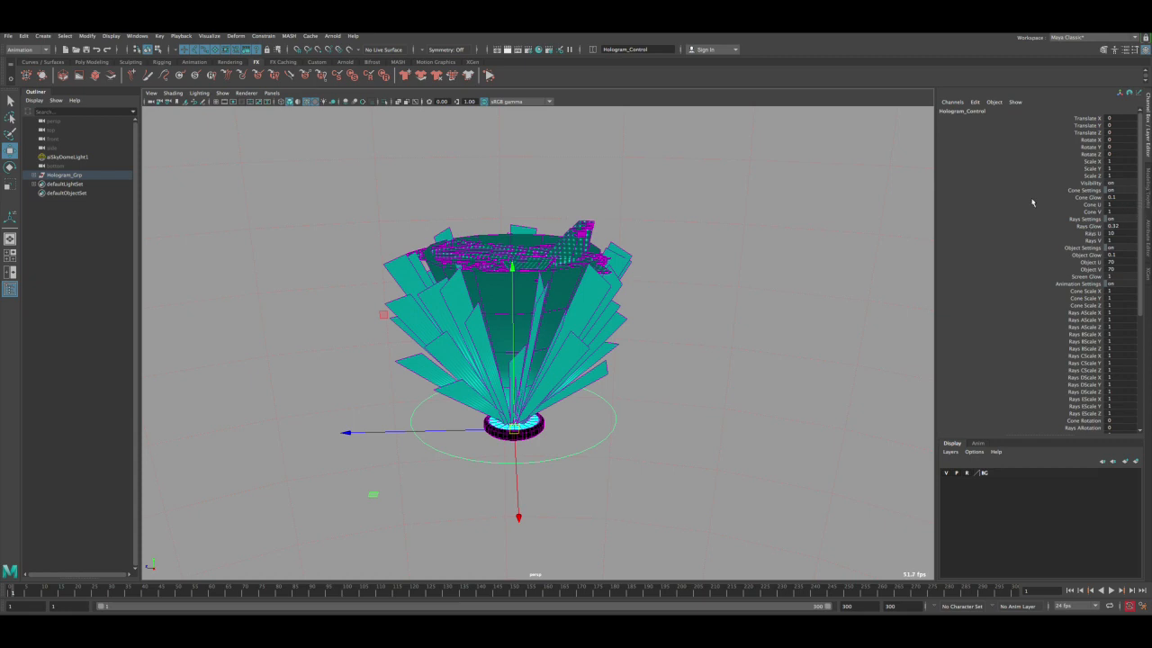
mouse_move(1140, 252)
left_mouse_down()
mouse_move(1140, 282)
mouse_move(1141, 267)
left_mouse_up()
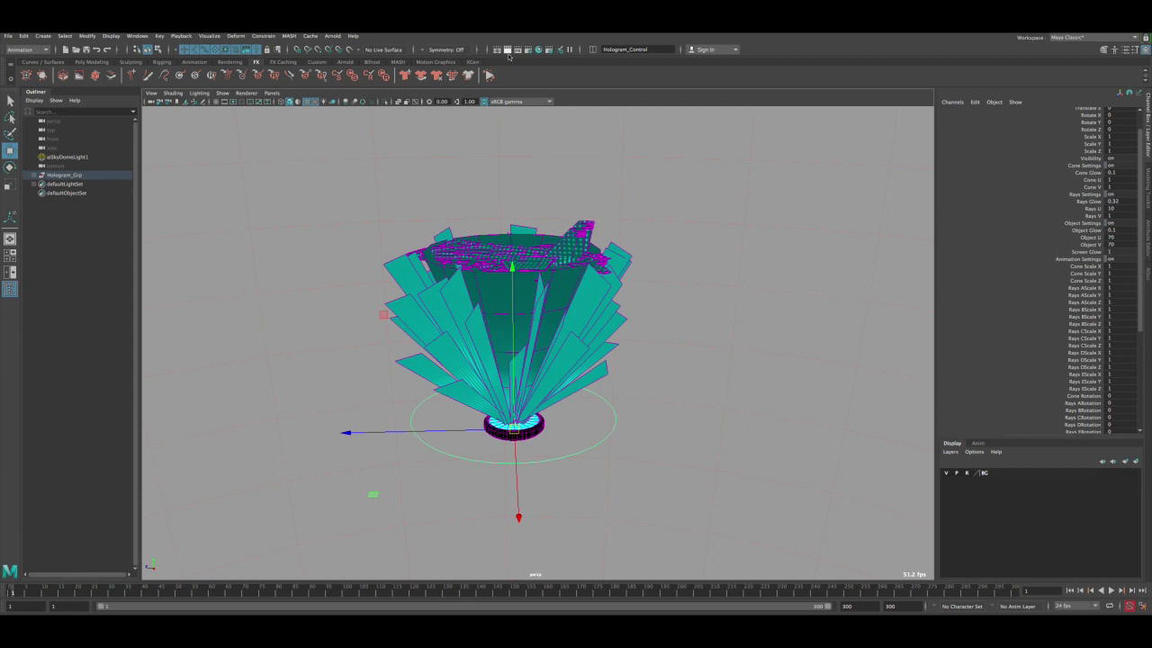
left_click(508, 49)
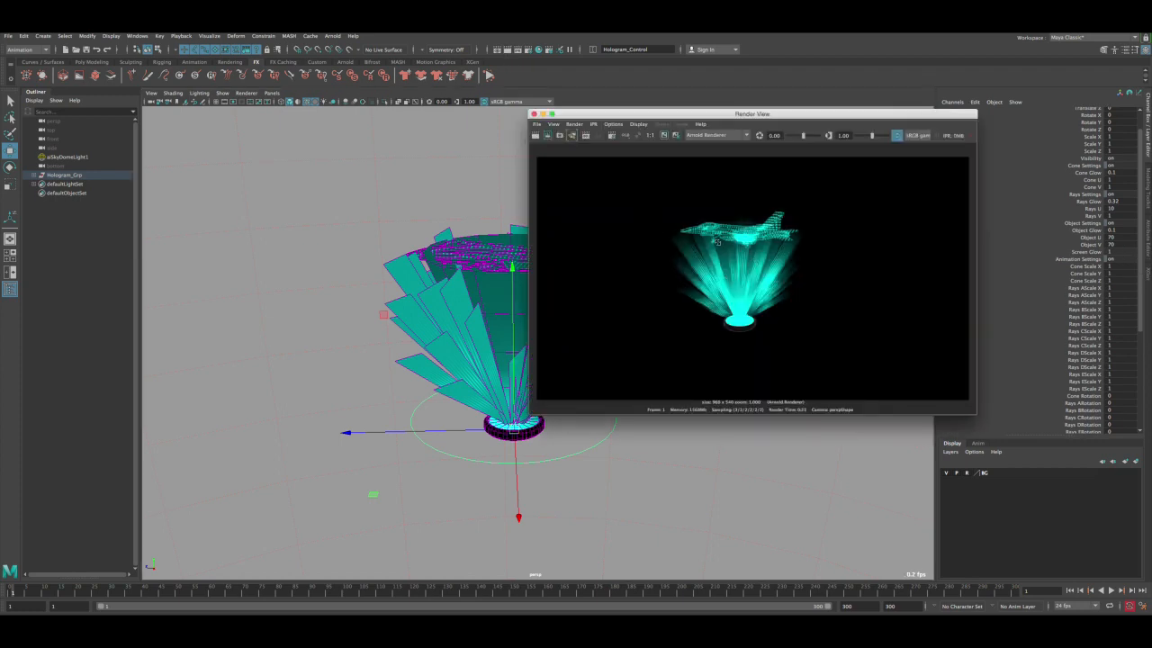
left_click_drag(640, 208, 842, 359)
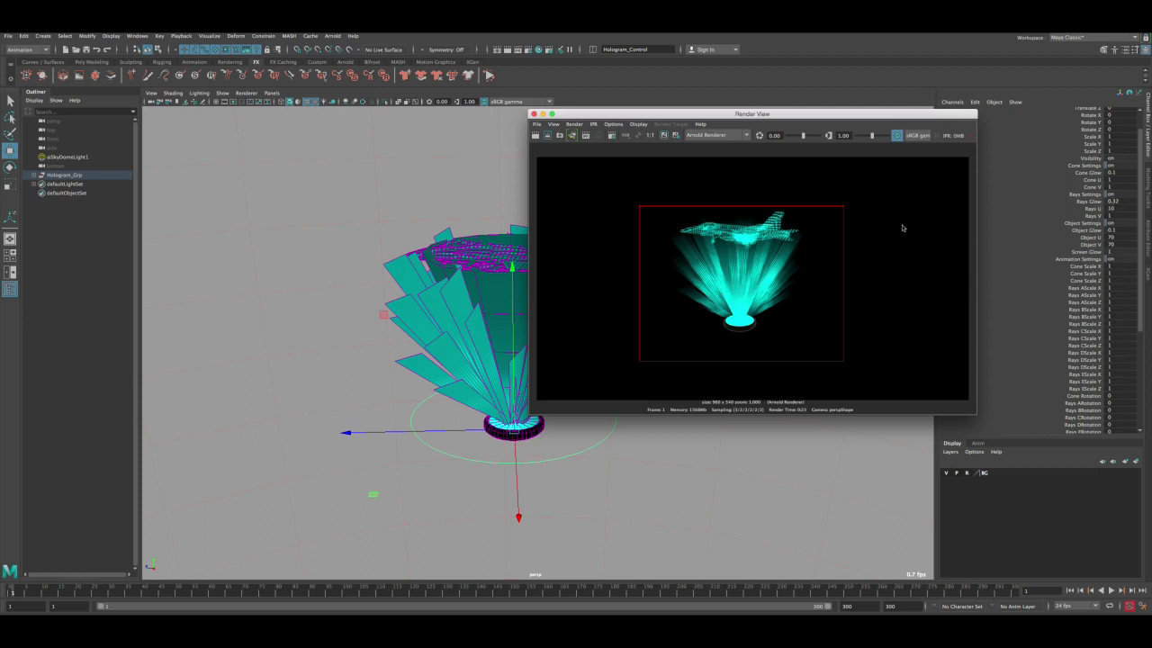
left_click(533, 114)
left_click(562, 270)
right_click_drag(561, 270, 690, 339, "alt")
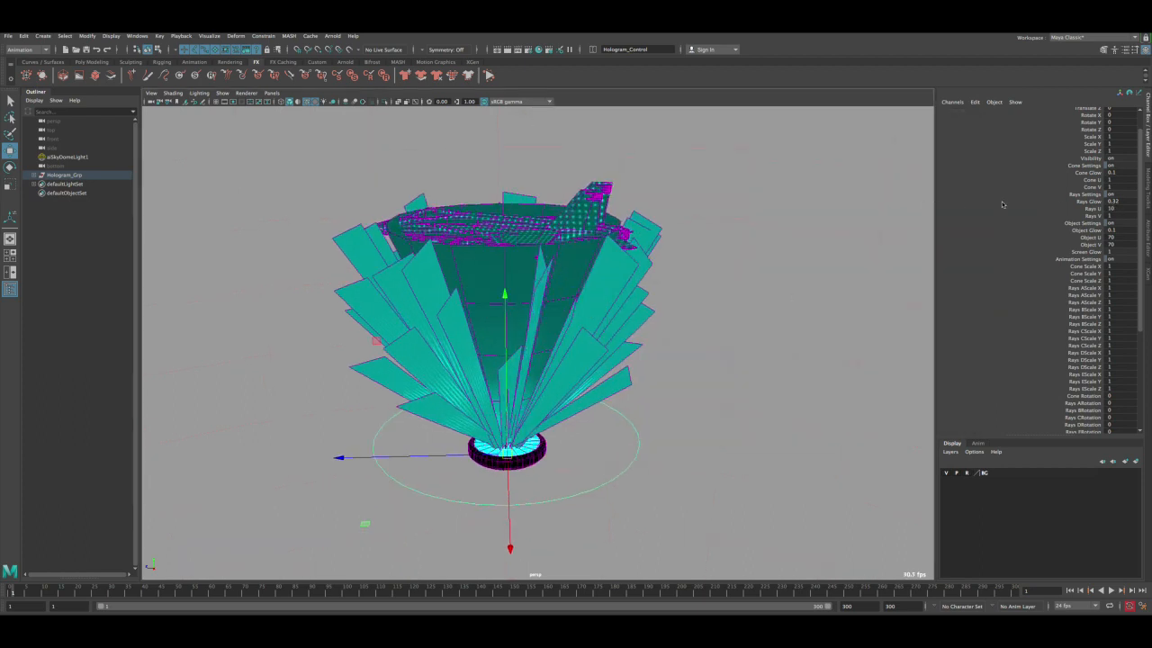
- Try adjusting Hologram_Control's Cone Glow, Cone U and Cone V attributes, undoing each change
left_click(1081, 174)
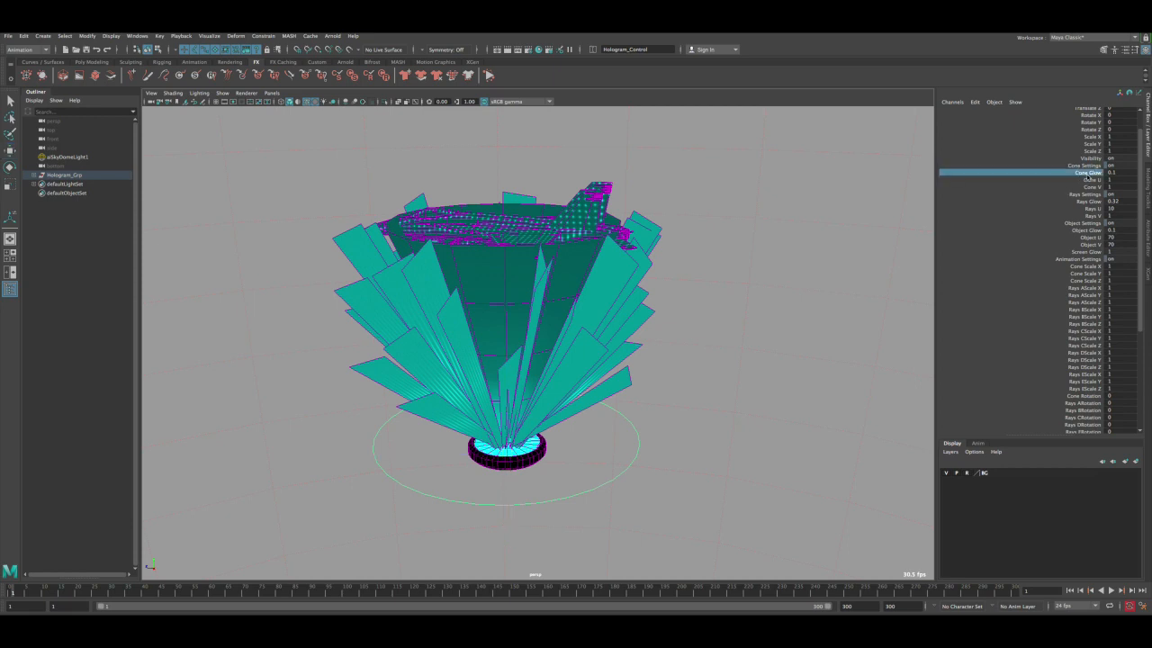
middle_click_drag(666, 290, 632, 304)
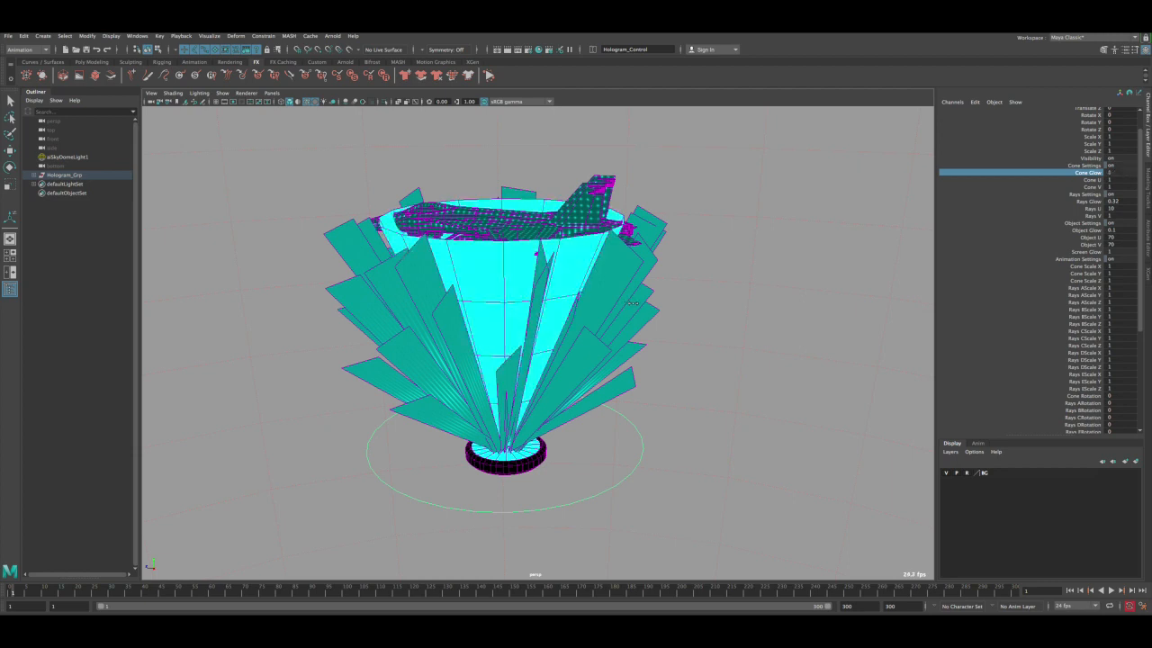
key("ctrl+z")
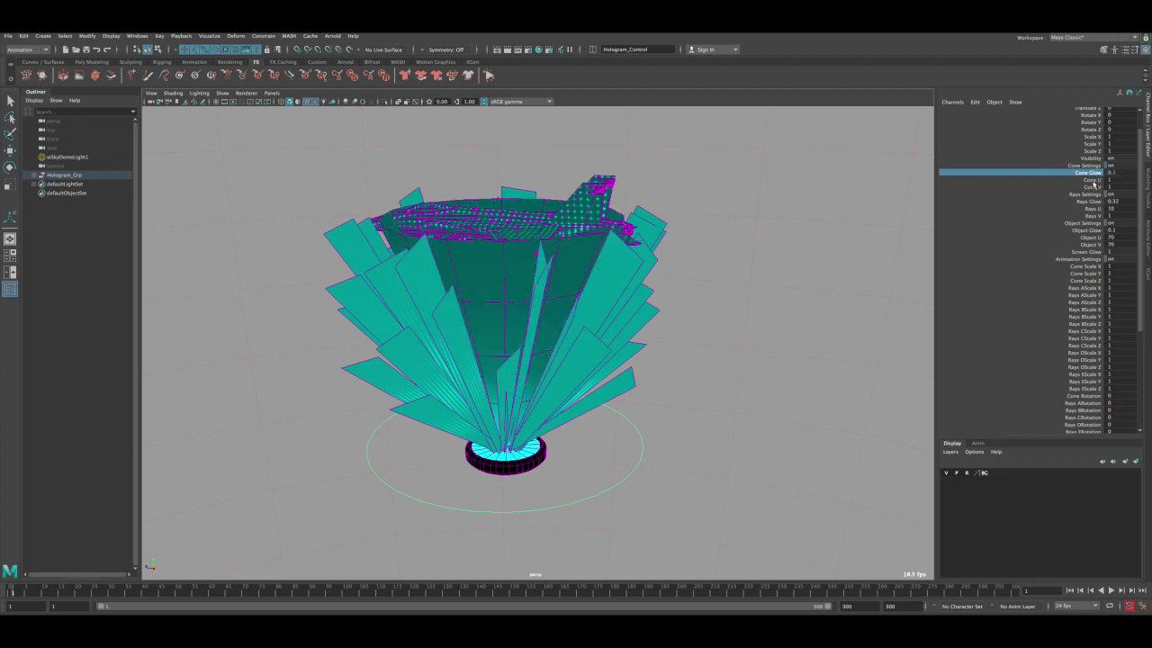
left_click(1091, 180)
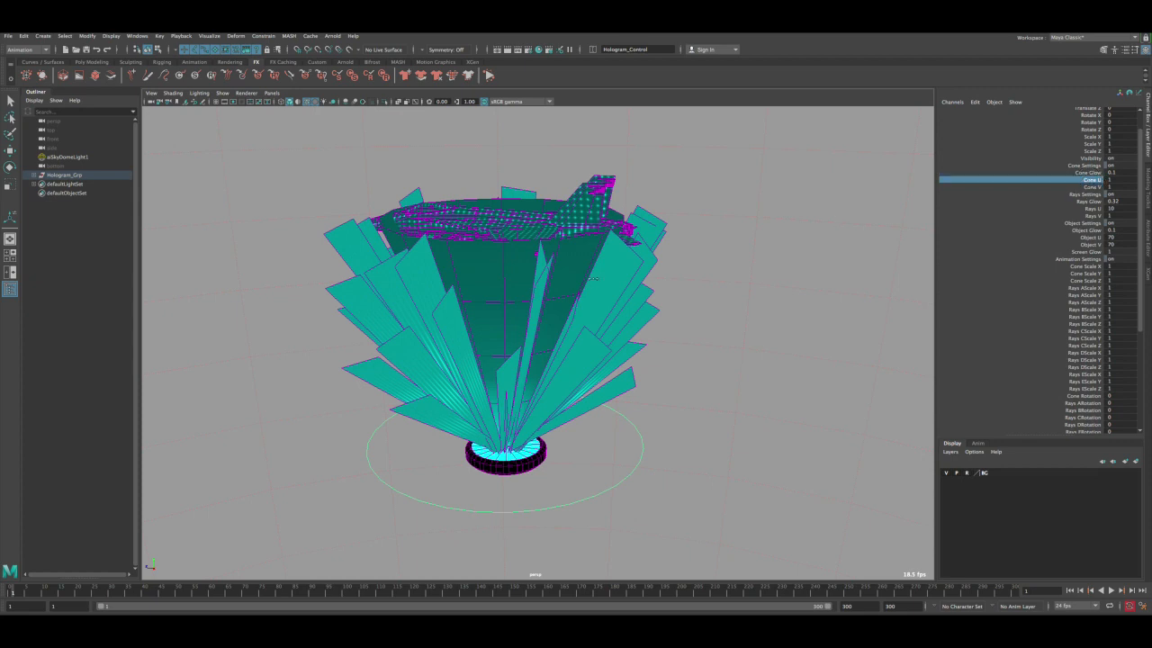
key("ctrl+z")
middle_click_drag(630, 229, 666, 230)
left_click(1092, 186)
mouse_move(798, 226)
middle_mouse_down()
mouse_move(837, 229)
mouse_move(781, 227)
mouse_move(790, 232)
middle_mouse_up()
- Try adjusting Hologram_Control's Rays Glow, Rays U and Rays V attributes, undoing each change
left_click(1075, 202)
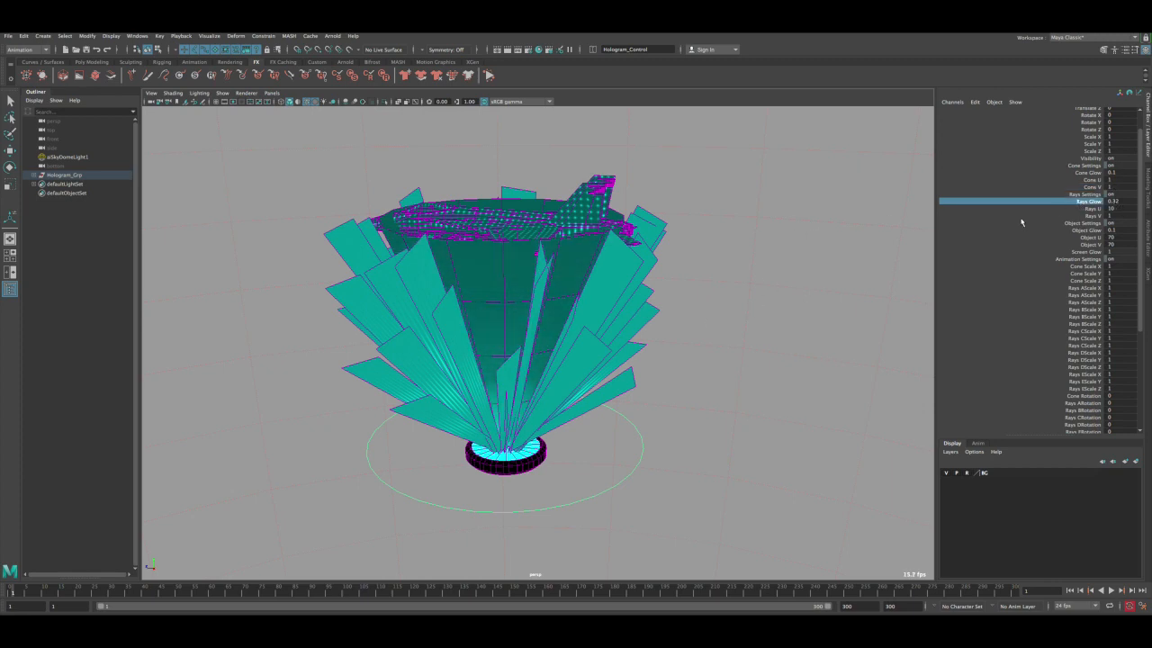
middle_click_drag(634, 304, 654, 303)
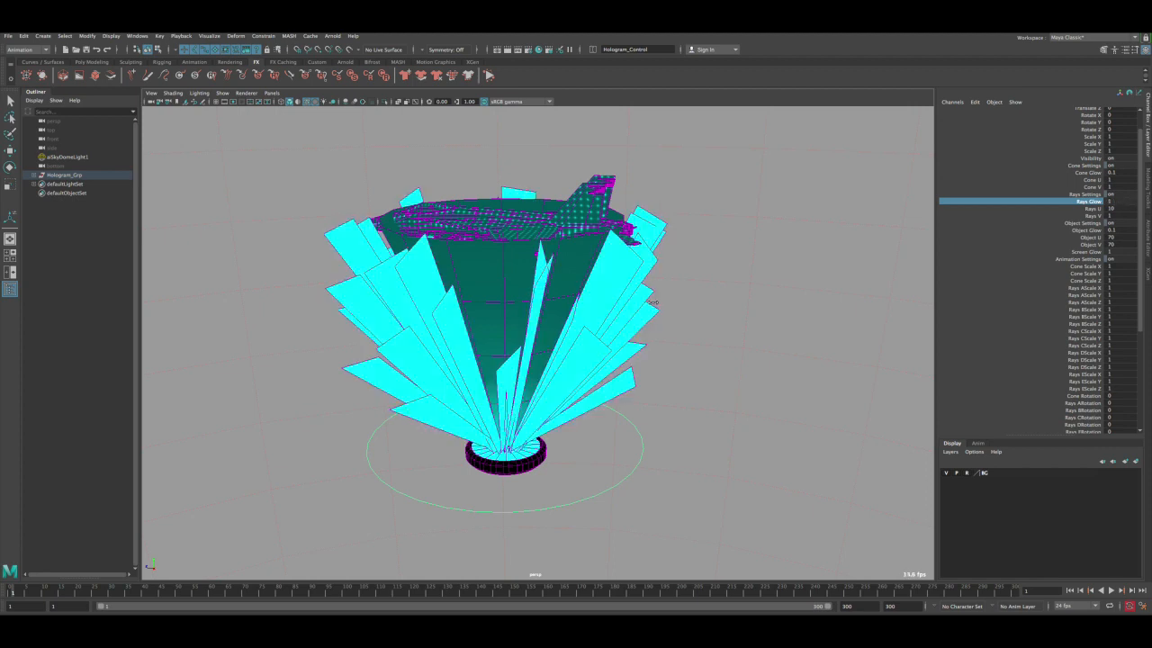
key("ctrl+z")
left_click(1106, 209)
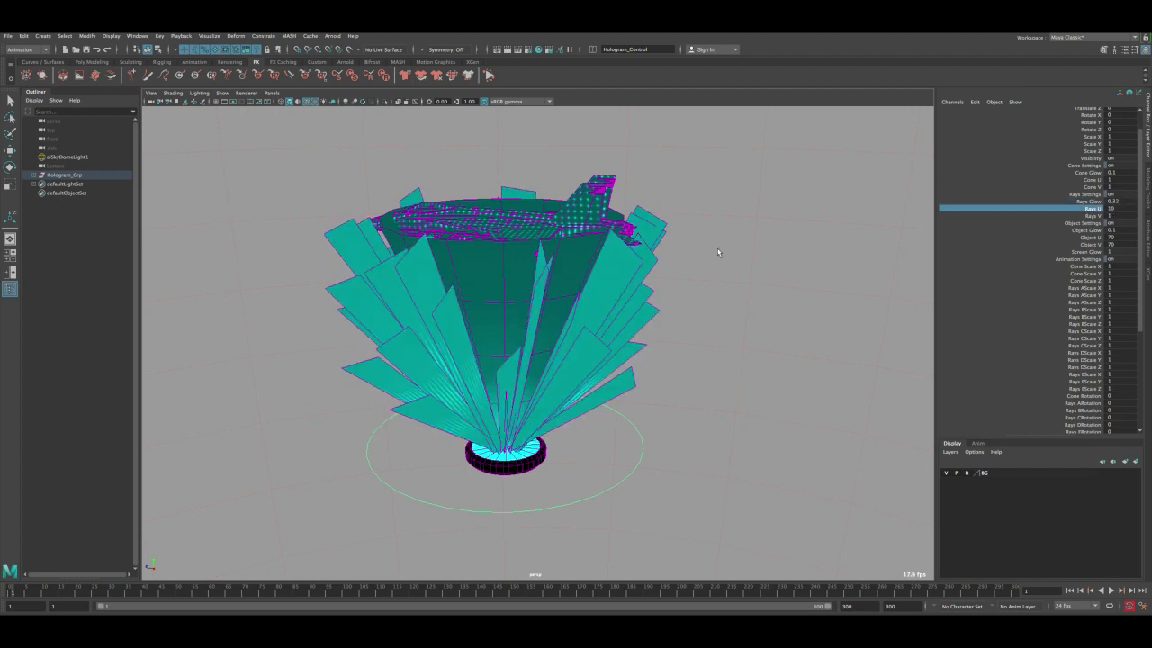
middle_click_drag(717, 251, 668, 257)
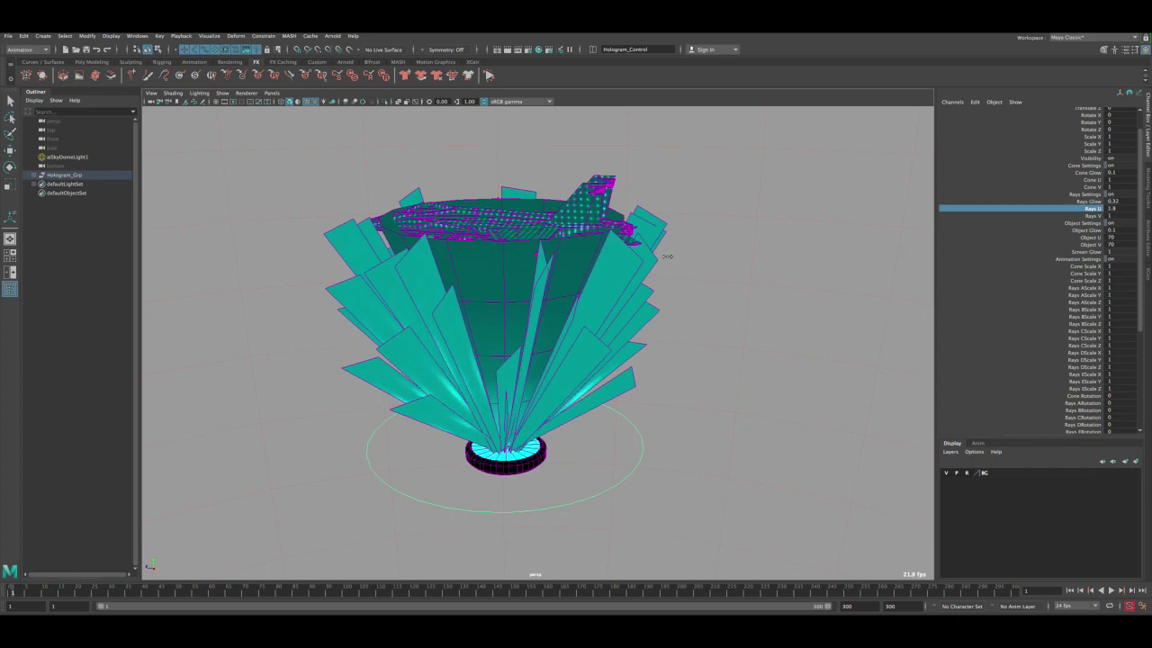
left_click(1090, 216)
middle_click_drag(765, 221, 715, 223)
key("ctrl+z")
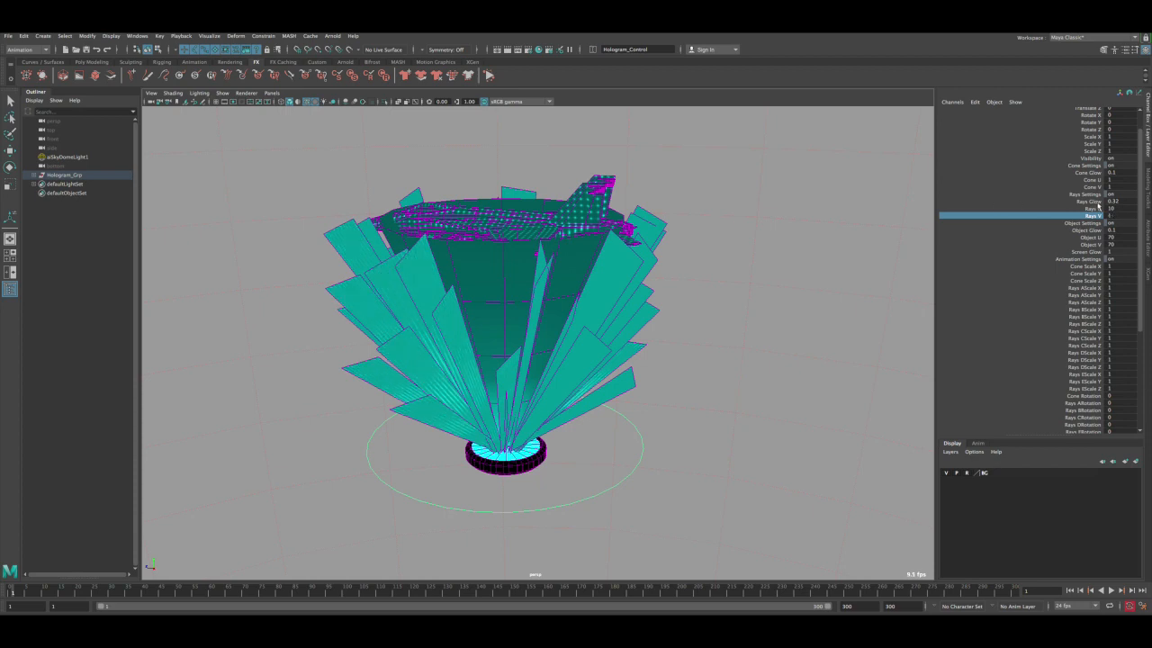
left_click(1089, 209)
middle_click_drag(783, 231, 804, 231)
left_click(1092, 215)
key("ctrl+z")
- Try adjusting Hologram_Control's Object Glow attribute on the aircraft
left_click(1076, 231)
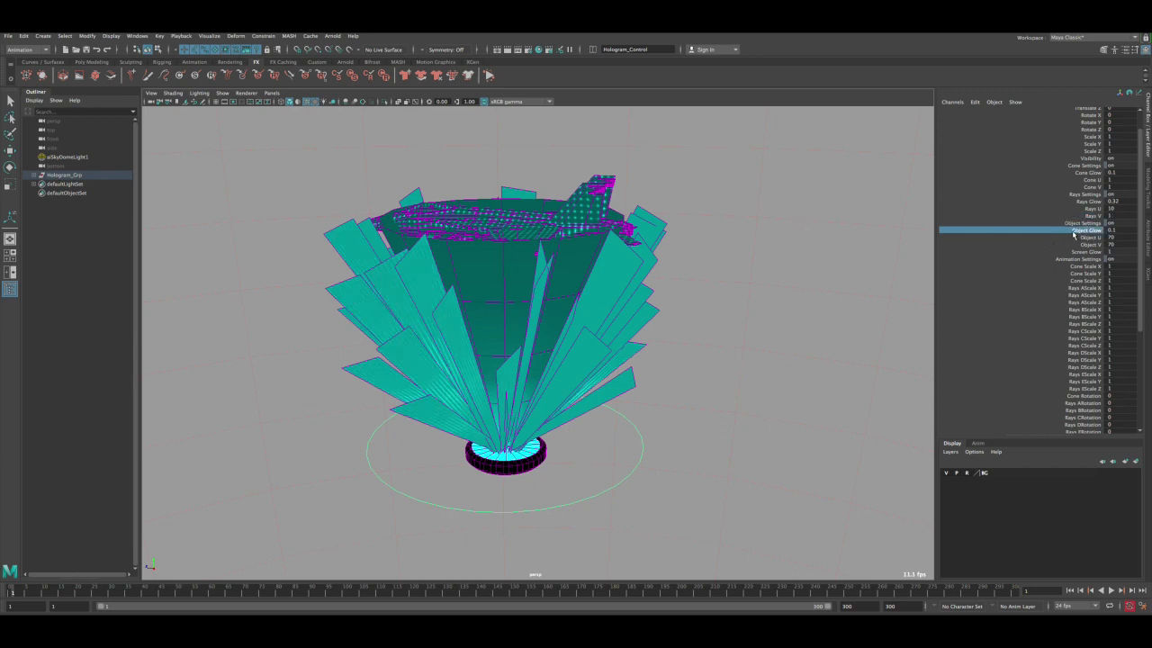
mouse_move(779, 278)
middle_mouse_down()
mouse_move(743, 278)
mouse_move(764, 265)
mouse_move(759, 272)
mouse_move(775, 274)
middle_mouse_up()
middle_click_drag(1013, 272, 972, 241)
- Create a polygon cube, move it beside the rig to about 122 in Z, and scale it uniformly to about 76
left_click(42, 36)
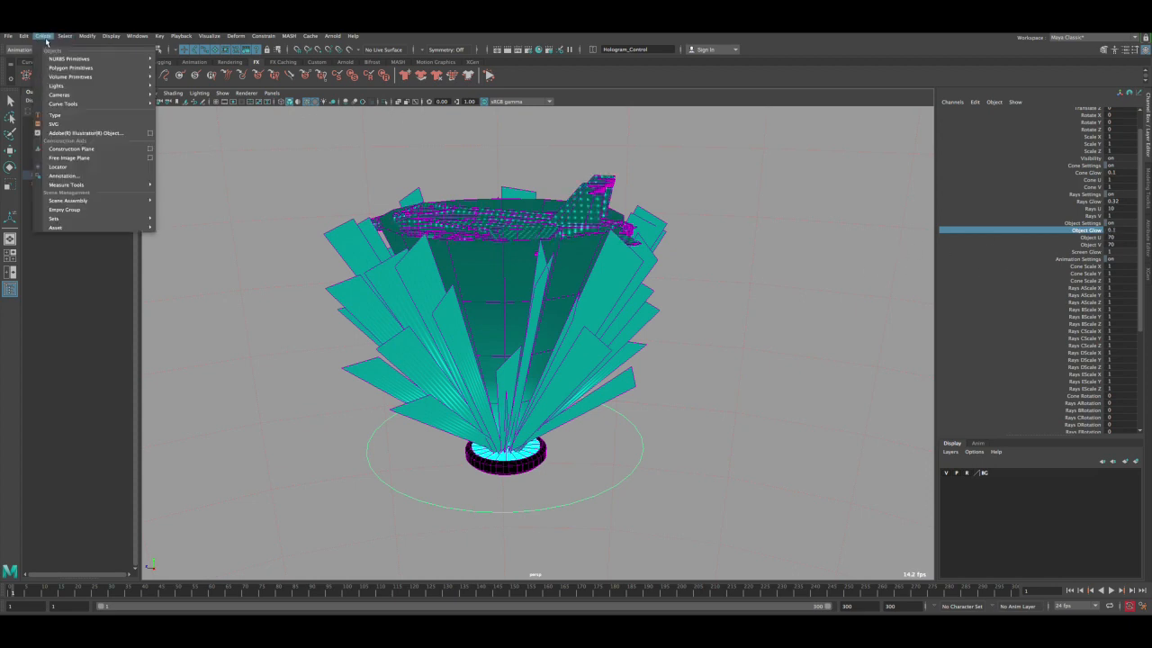
mouse_move(90, 67)
left_click(177, 84)
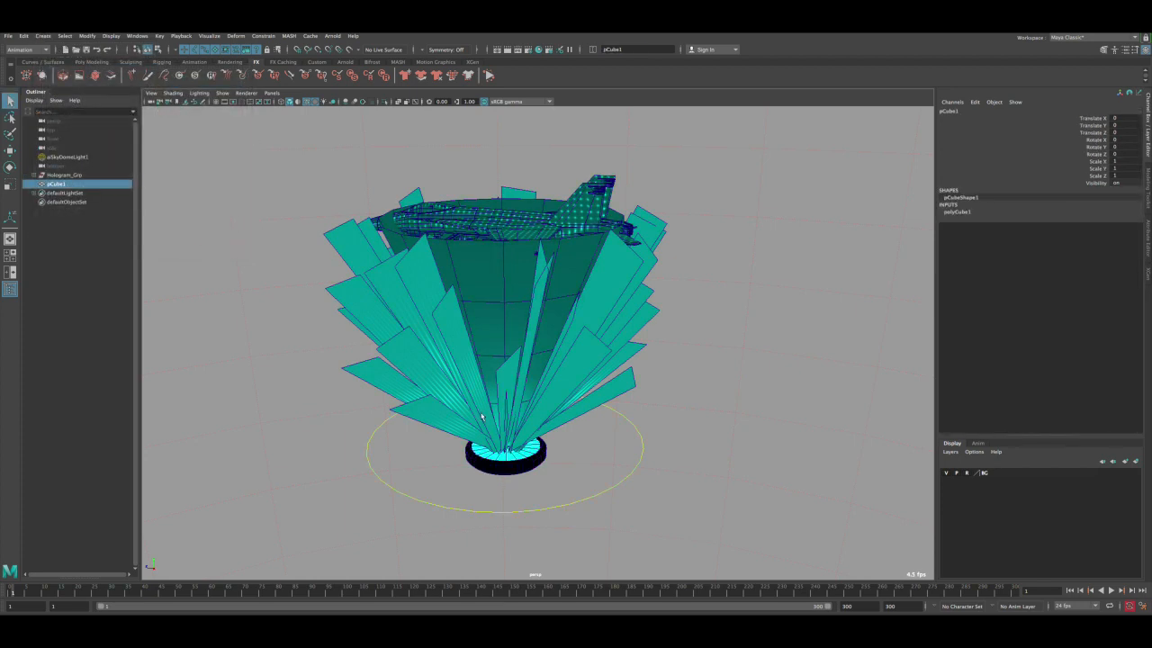
left_click_drag(489, 436, 414, 423)
key("r")
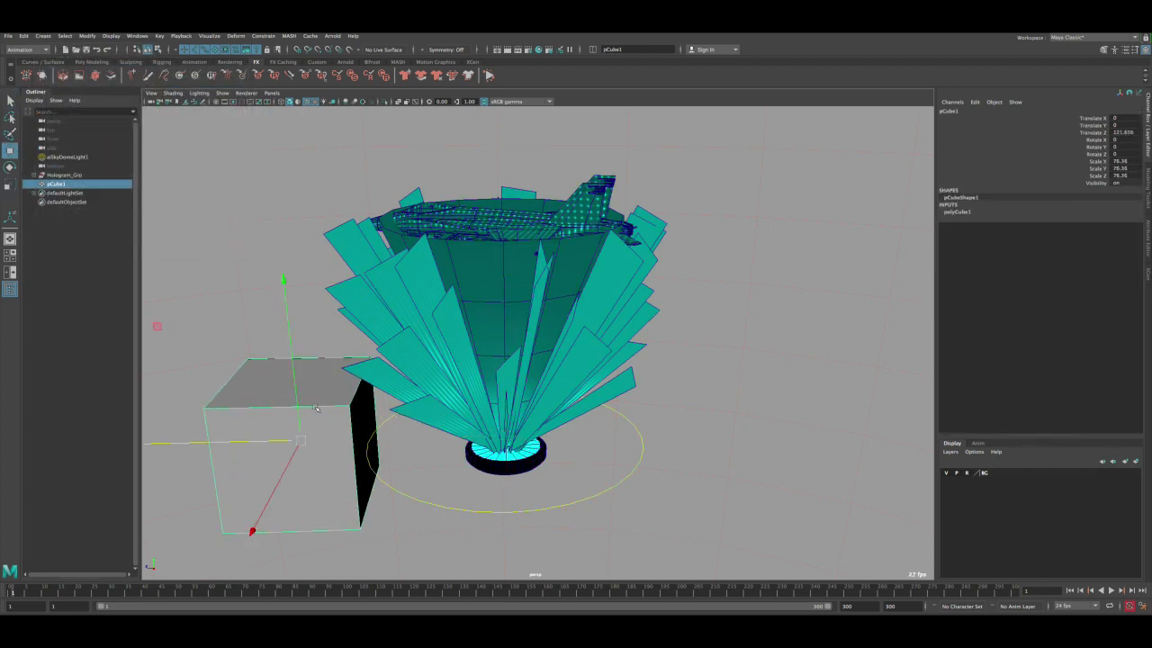
key("q")
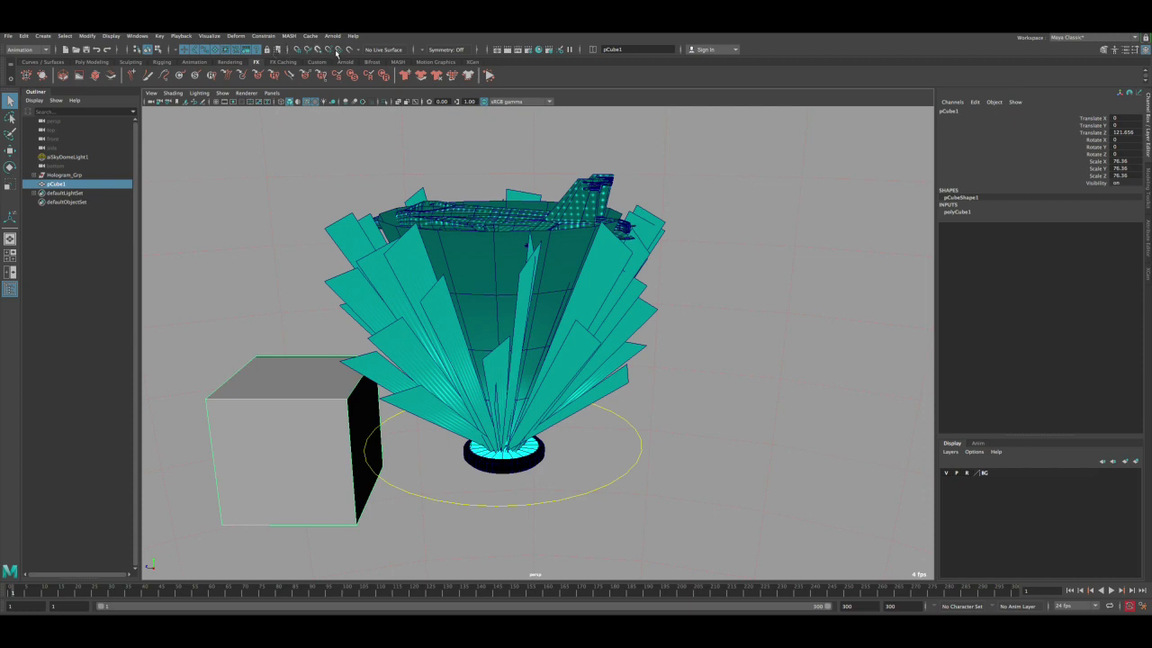
- Assign the existing Hologram_Object material to the cube through Hypershade, and close Hypershade
left_click(539, 50)
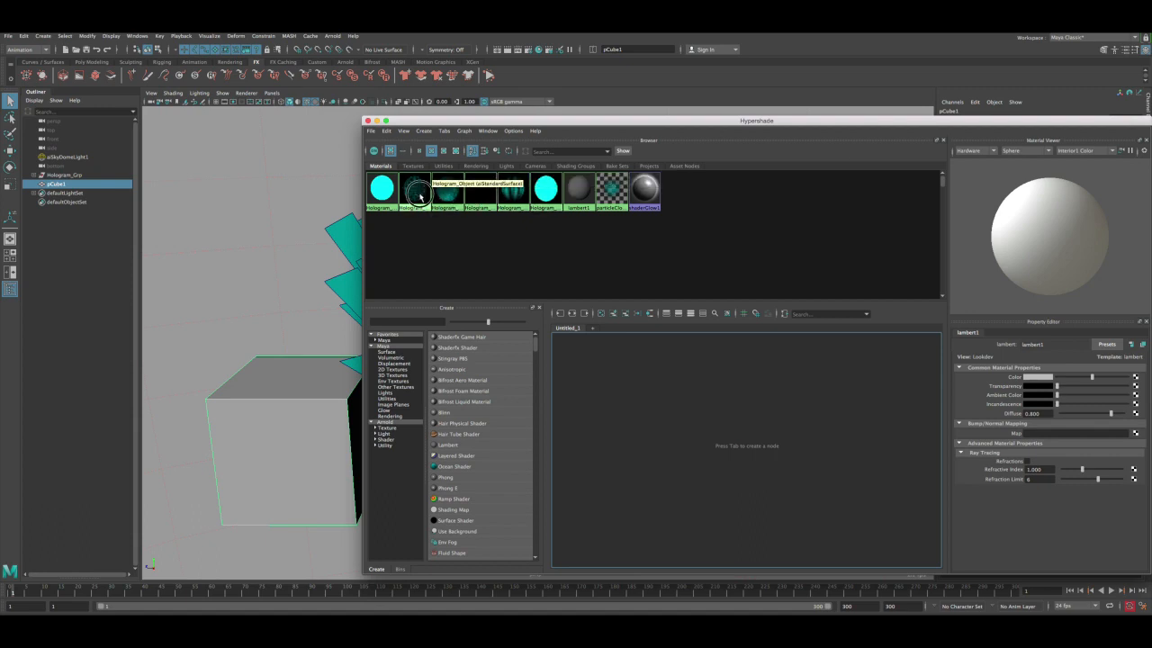
left_click(417, 192)
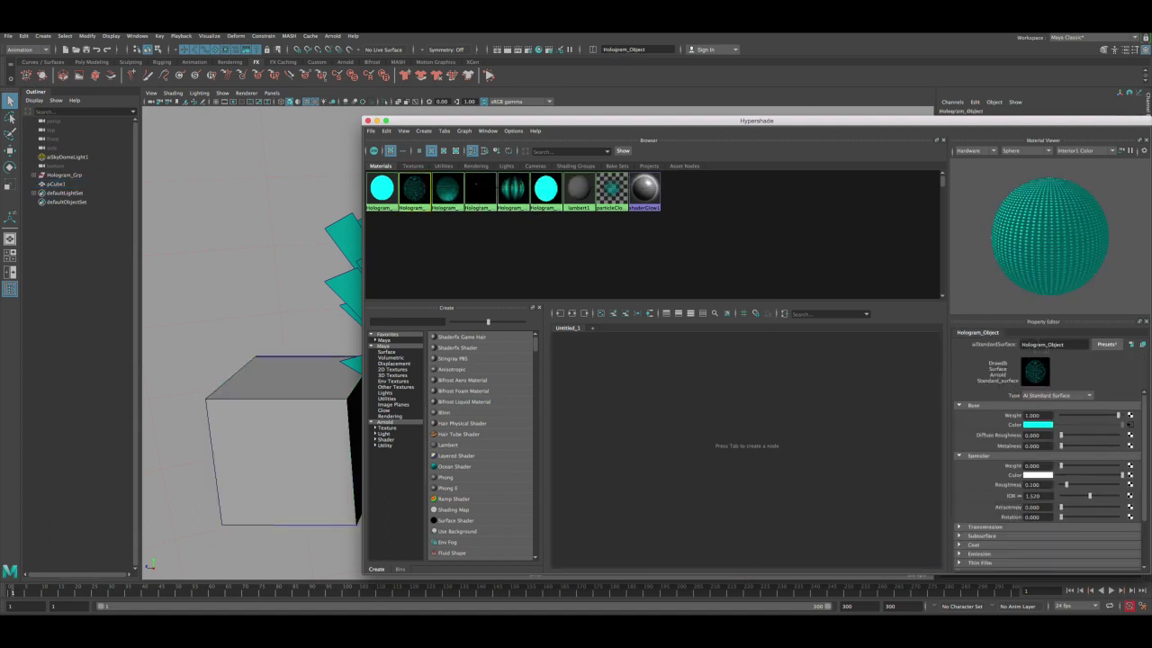
left_click(258, 387)
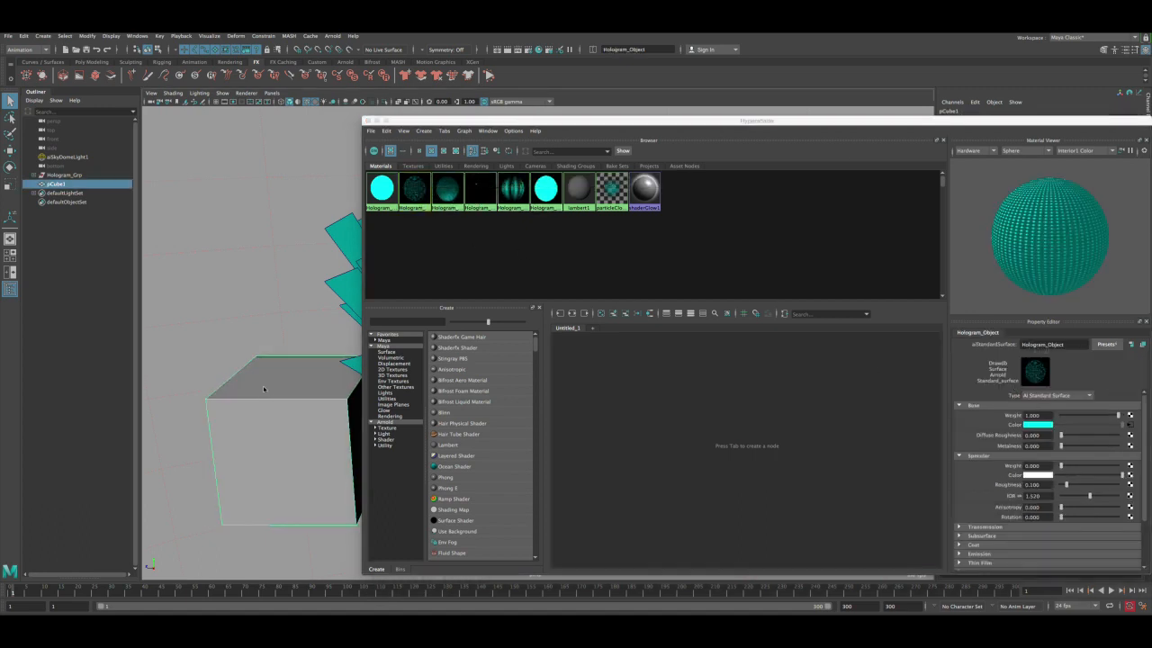
right_click(414, 190)
left_click(414, 165)
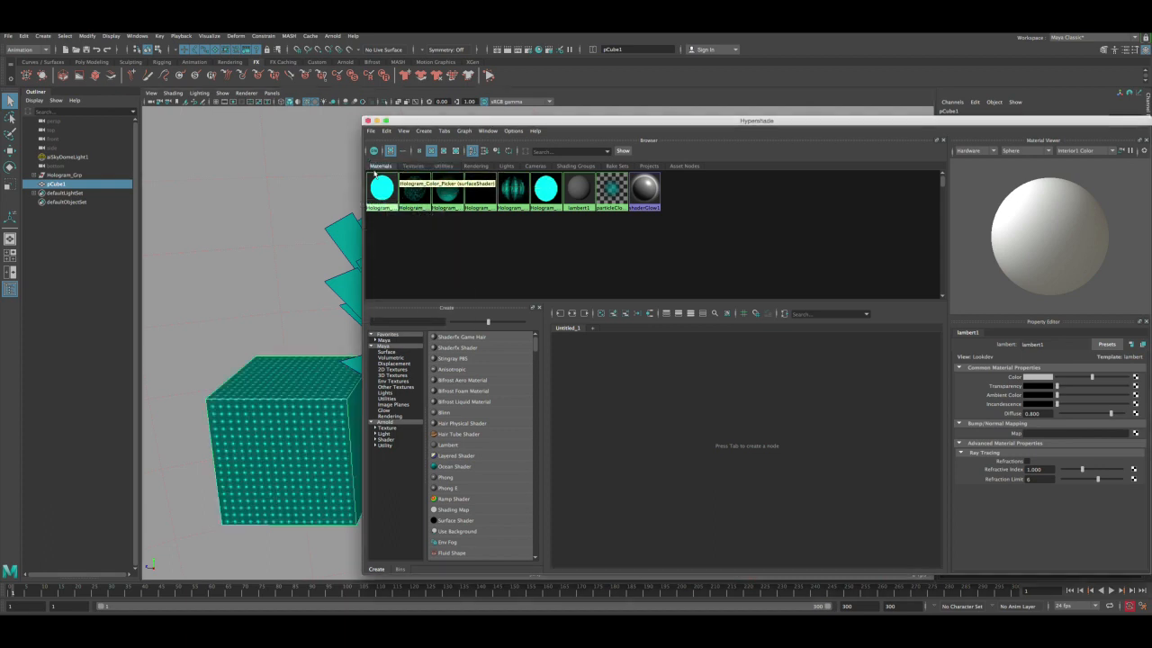
left_click(367, 120)
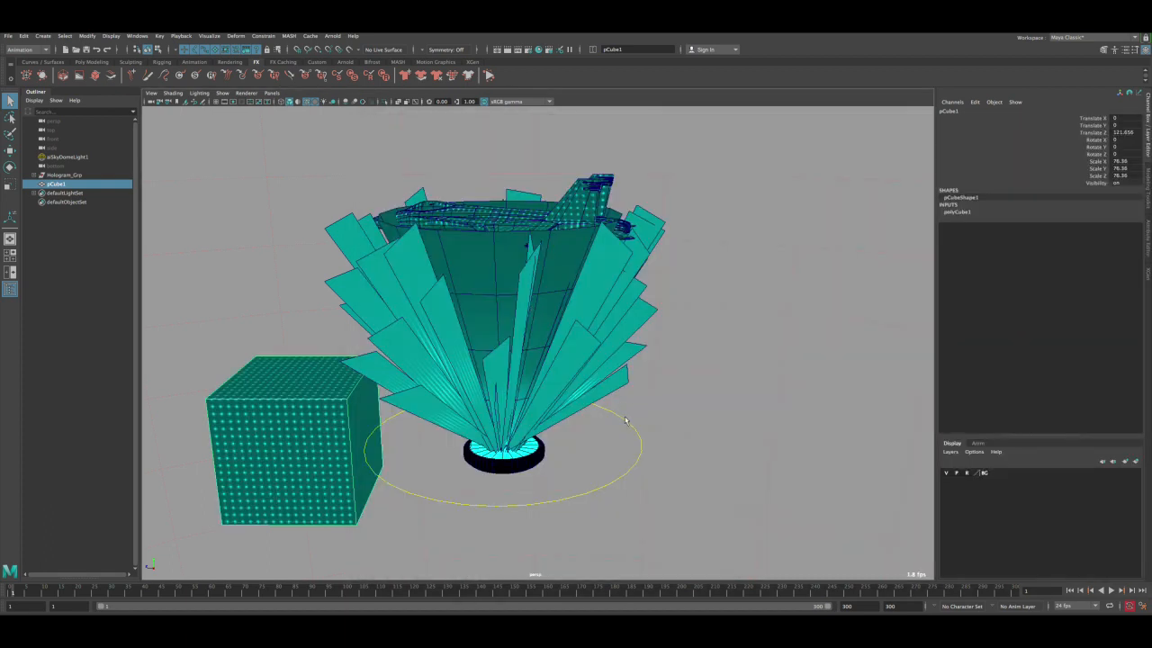
- Try varying Hologram_Control's Object Glow between 1 and 0 to compare the cube and the aircraft
left_click(625, 420)
left_click(1086, 255)
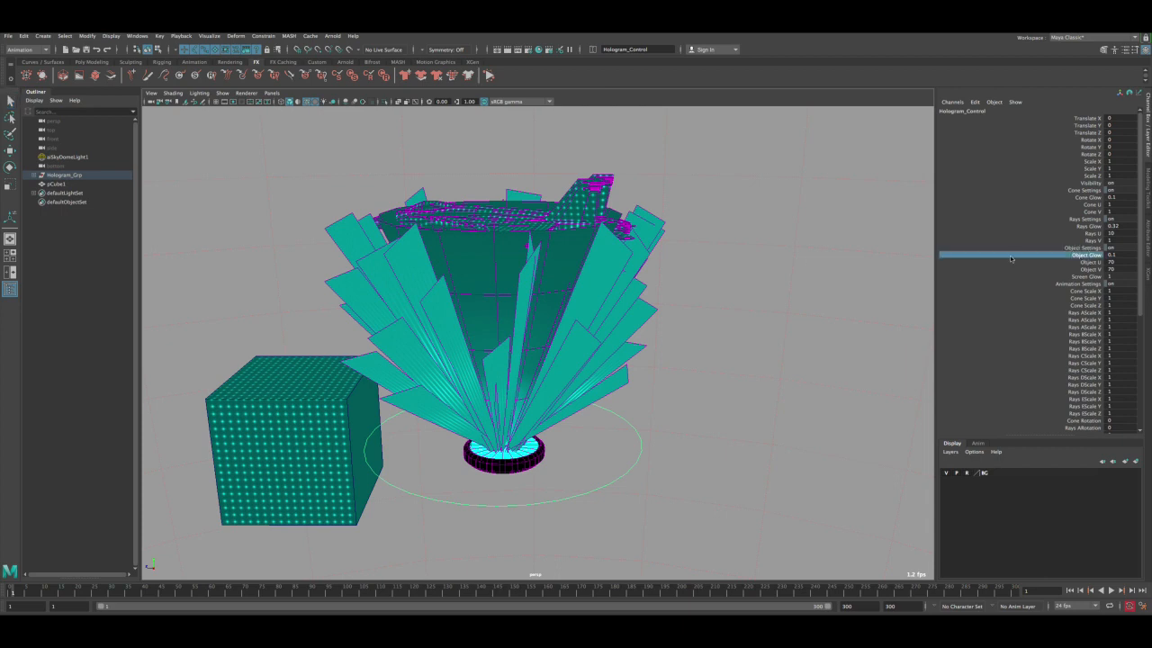
middle_click_drag(754, 262, 770, 260)
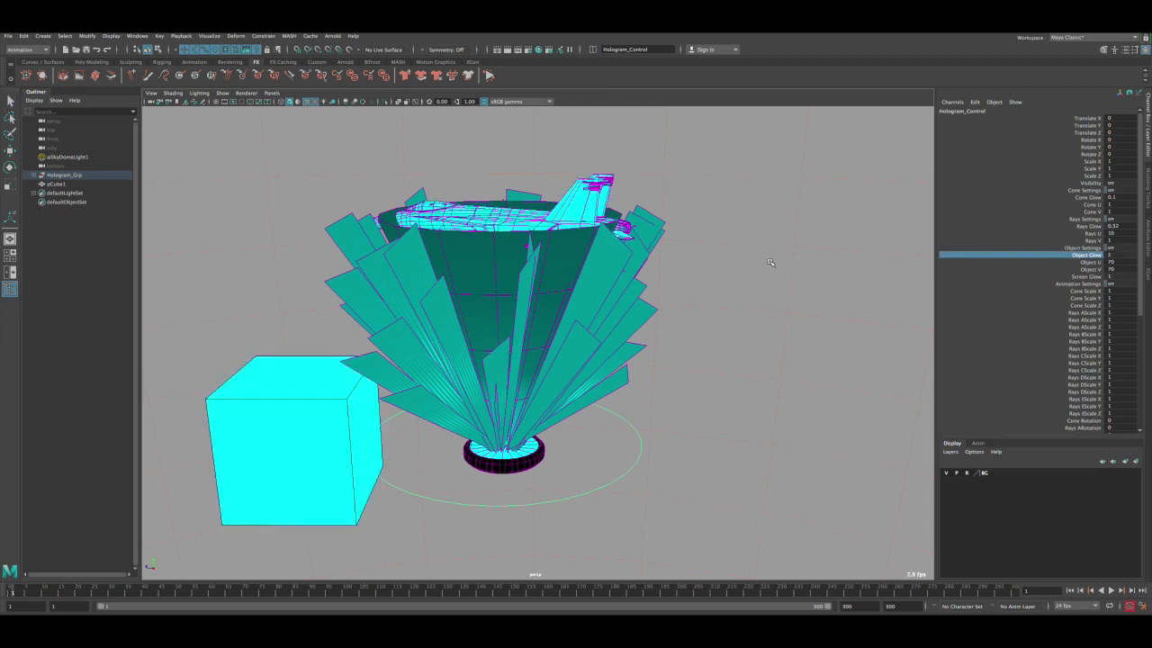
middle_click_drag(844, 289, 738, 286)
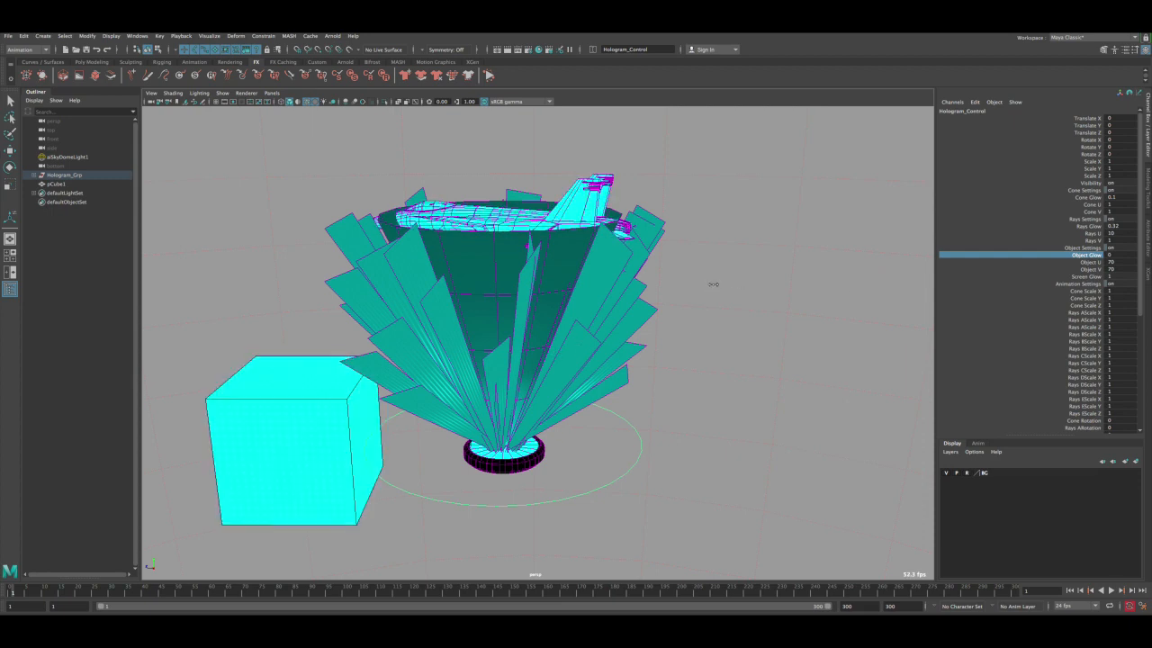
- Delete the test cube and set Hologram_Control's Object Glow to 0.1
left_click(335, 392)
key("Delete")
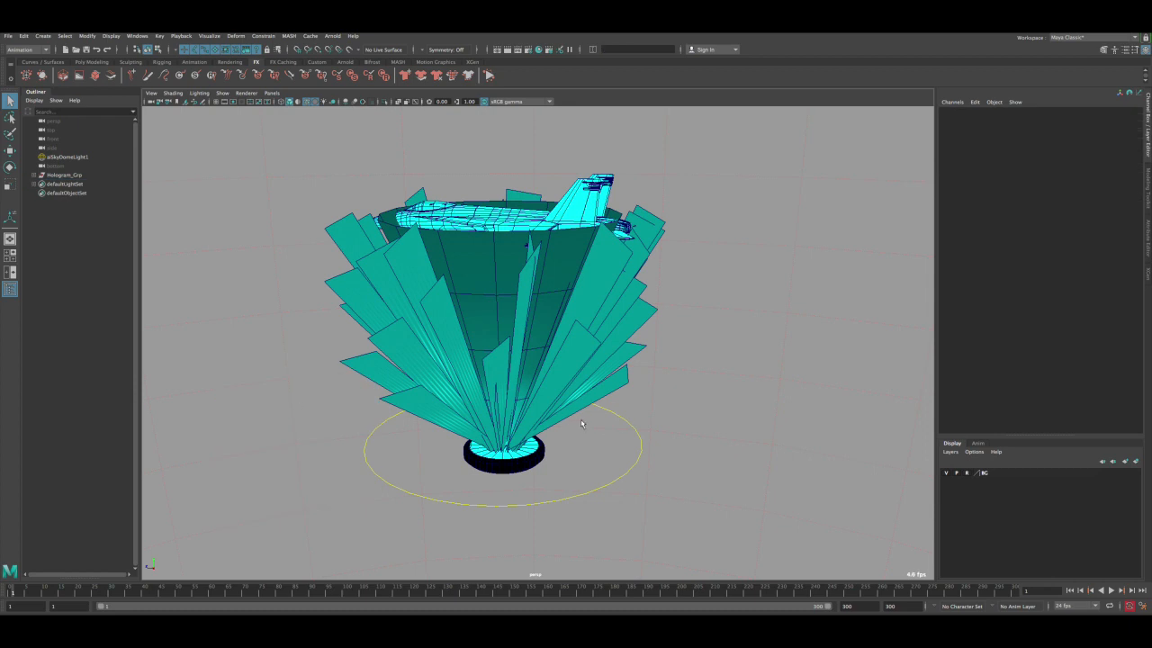
left_click(631, 432)
left_click(1092, 254)
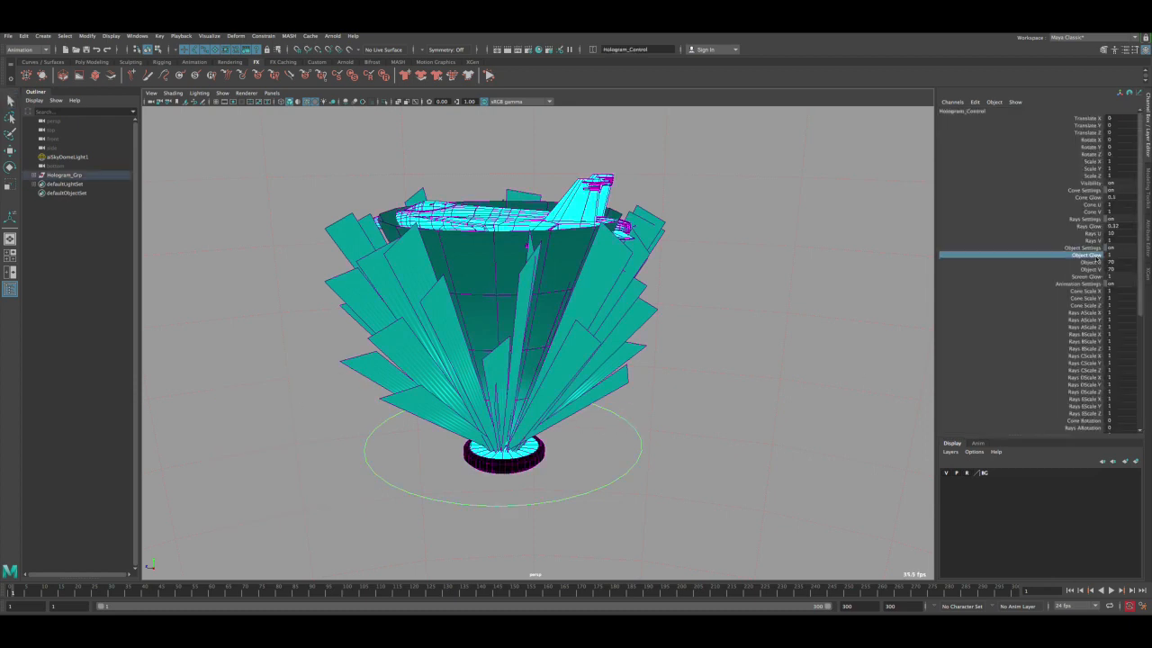
left_click(1109, 255)
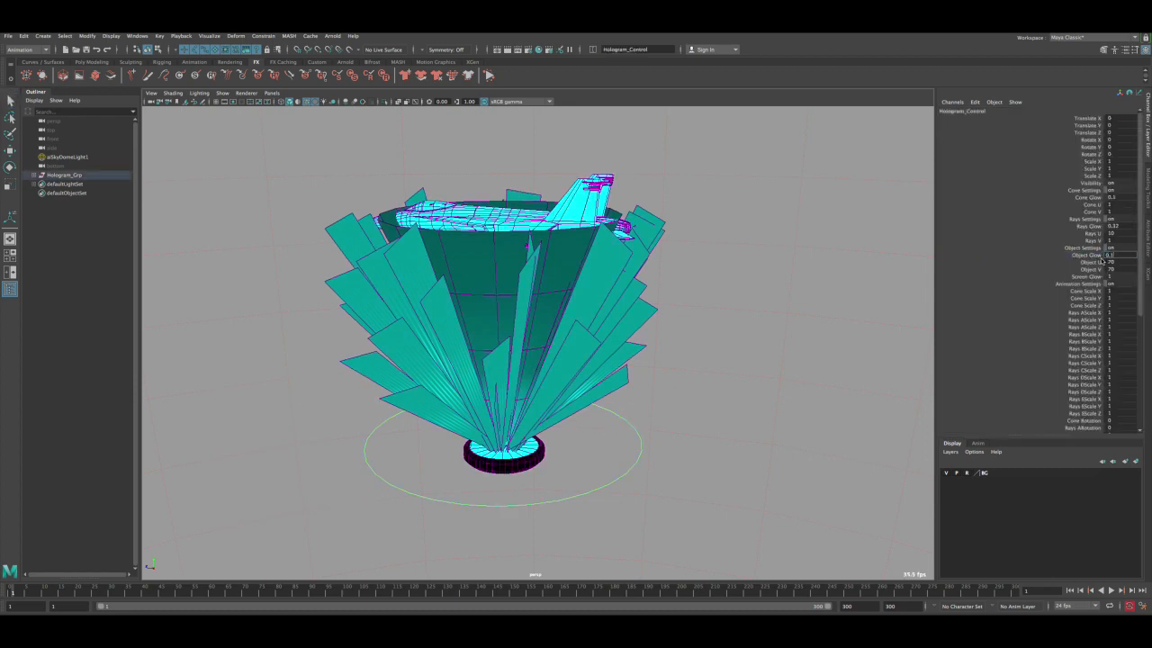
- Try changing Hologram_Control's Object U and Object V attributes together, and undo the change
left_click(1086, 262)
left_click(1086, 269, "shift")
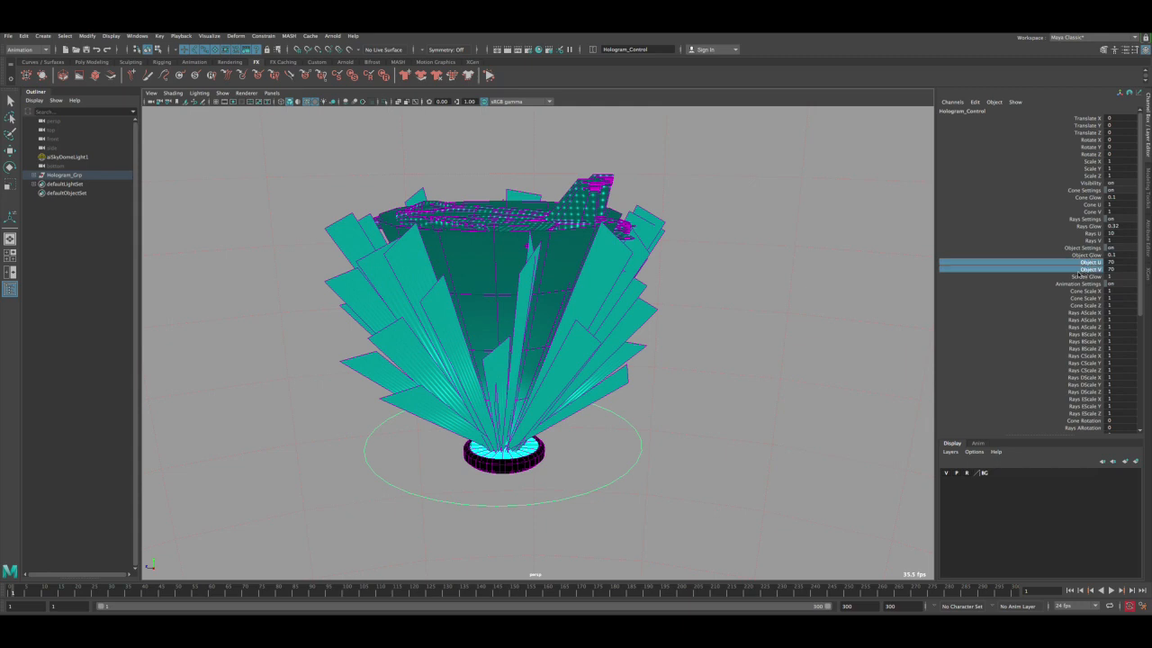
middle_click_drag(747, 286, 831, 274)
key("ctrl+z")
left_click(1087, 261)
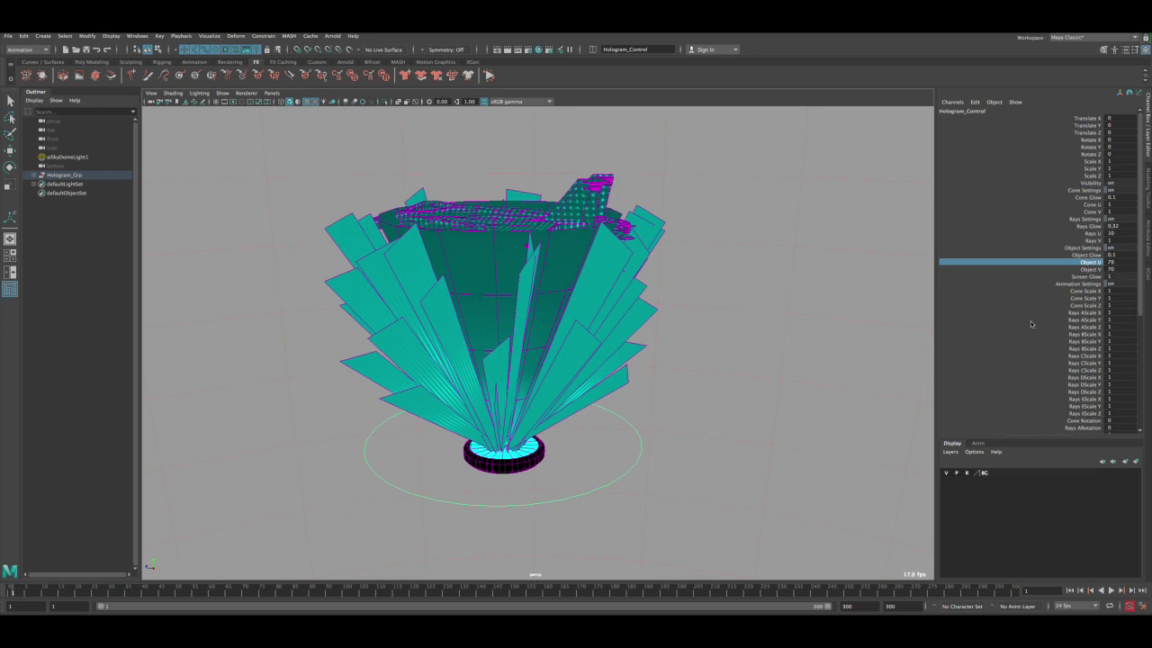
- Try lowering Hologram_Control's Screen Glow to 0, restore it to 1, and select the Cone Scale X attribute
scroll(1031, 324, "down", 1)
left_click(1087, 256)
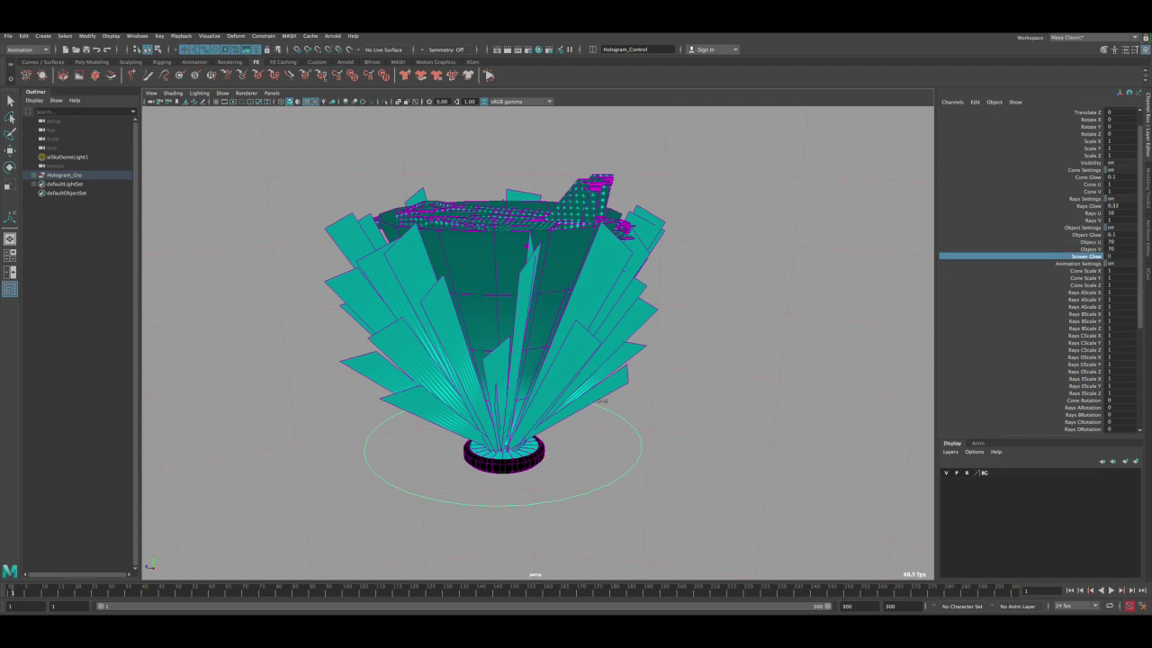
left_click(1091, 271)
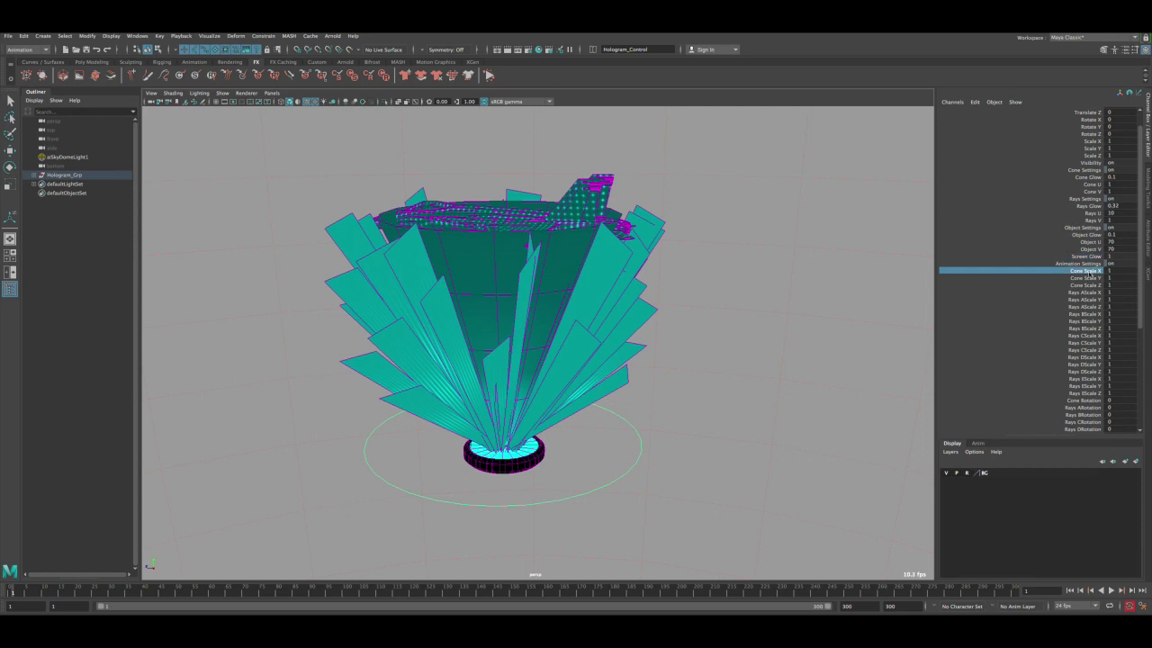
- Examine Hologram_Control's scale attributes for the cone and for ray groups A to E
left_click(1083, 286, "shift")
left_click(1075, 273)
scroll(1079, 298, "down", 3)
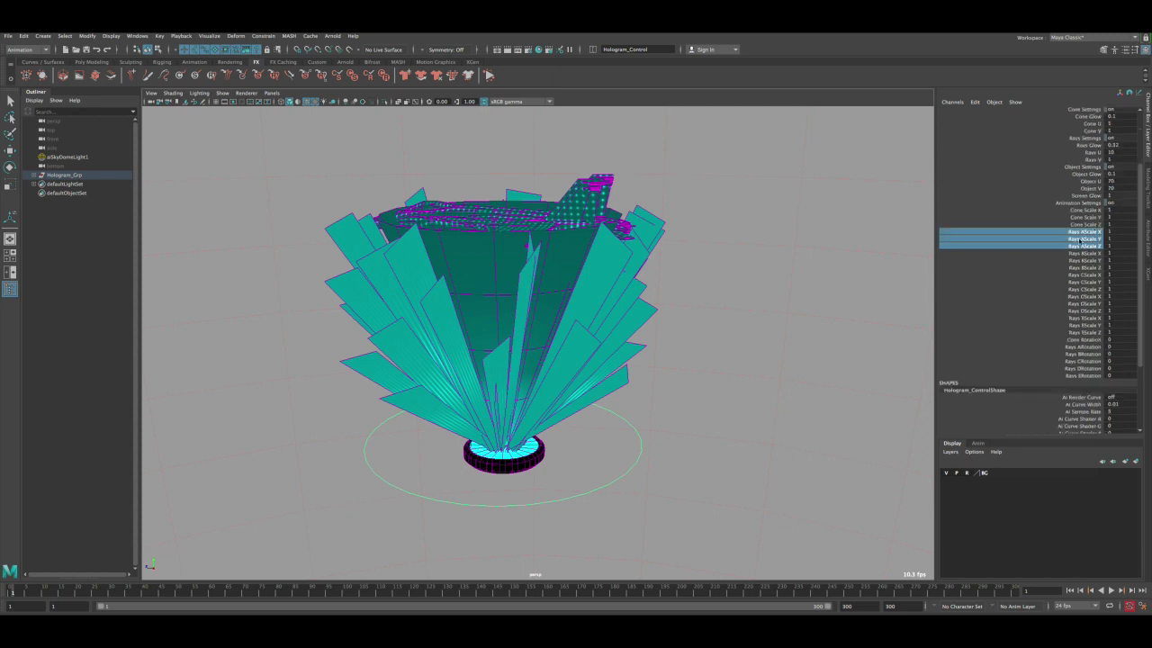
left_click_drag(1080, 232, 1077, 246)
left_click(1080, 260)
left_click(1080, 282)
left_click(1080, 303)
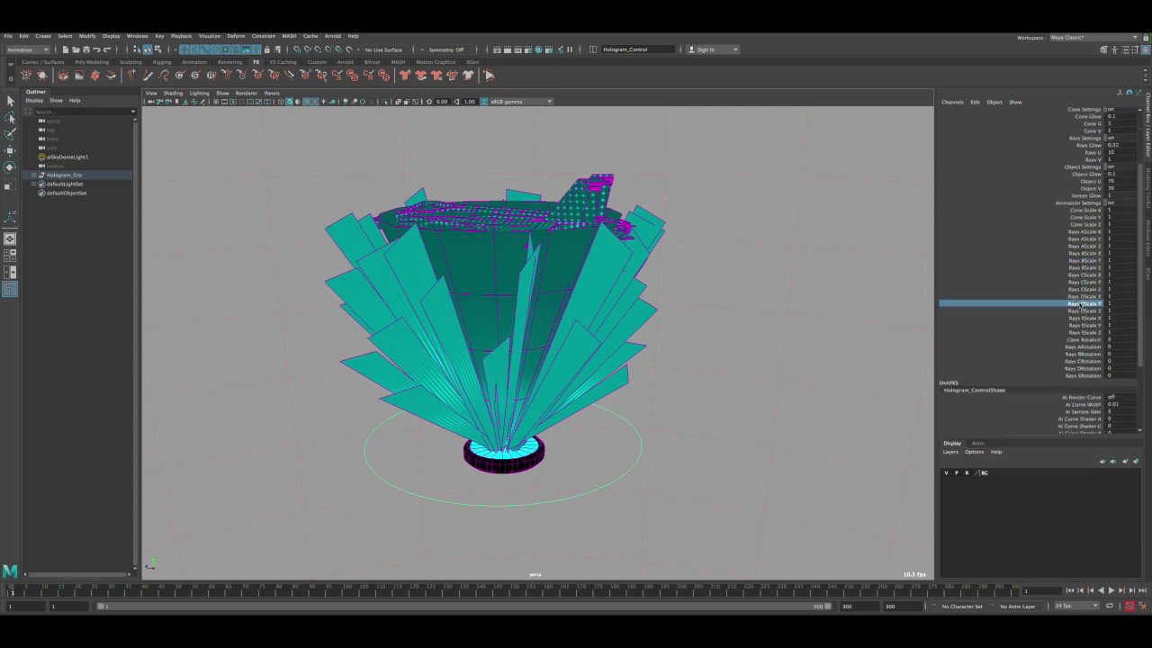
left_click(1080, 325)
- Try changing the Rays A scale attributes together, then Scale X and Scale Y separately, undoing each change
mouse_move(1080, 231)
left_mouse_down()
mouse_move(1080, 260)
mouse_move(1080, 245)
left_mouse_up()
mouse_move(704, 310)
middle_mouse_down()
mouse_move(715, 309)
mouse_move(694, 308)
mouse_move(704, 308)
middle_mouse_up()
key("ctrl+z")
left_click(1073, 232)
middle_click_drag(785, 241, 793, 243)
key("ctrl+z")
left_click(1084, 238)
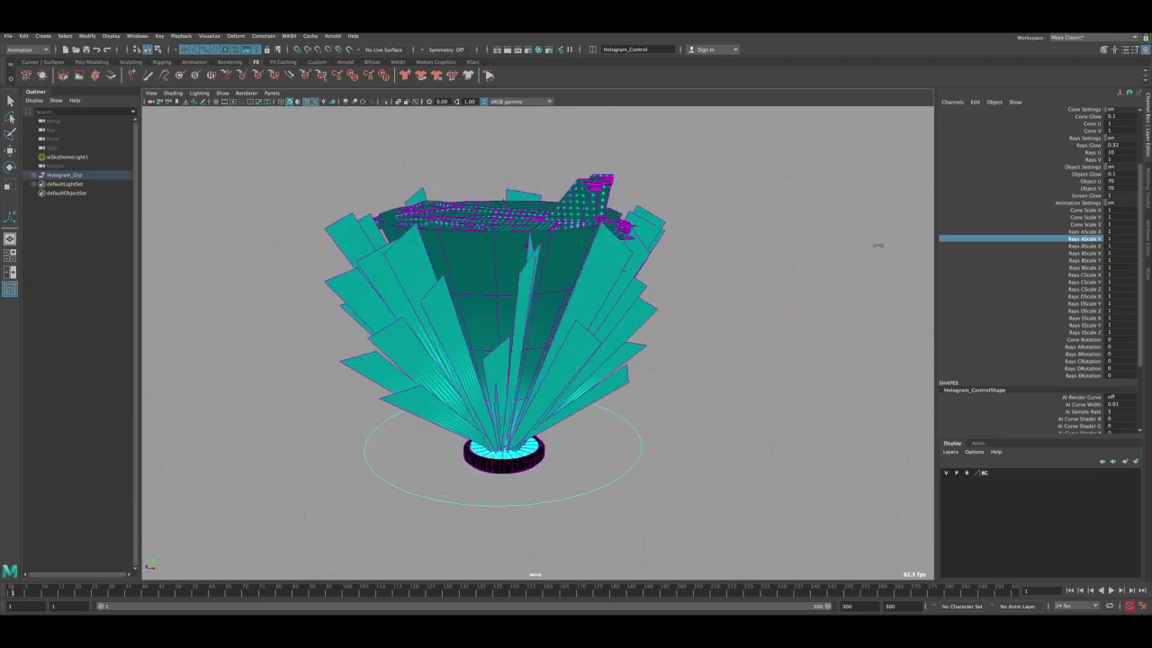
middle_click_drag(878, 246, 922, 245)
- Try changing the Cone Rotation and all the Rays Rotation attributes together, and undo the change
left_click(1071, 340)
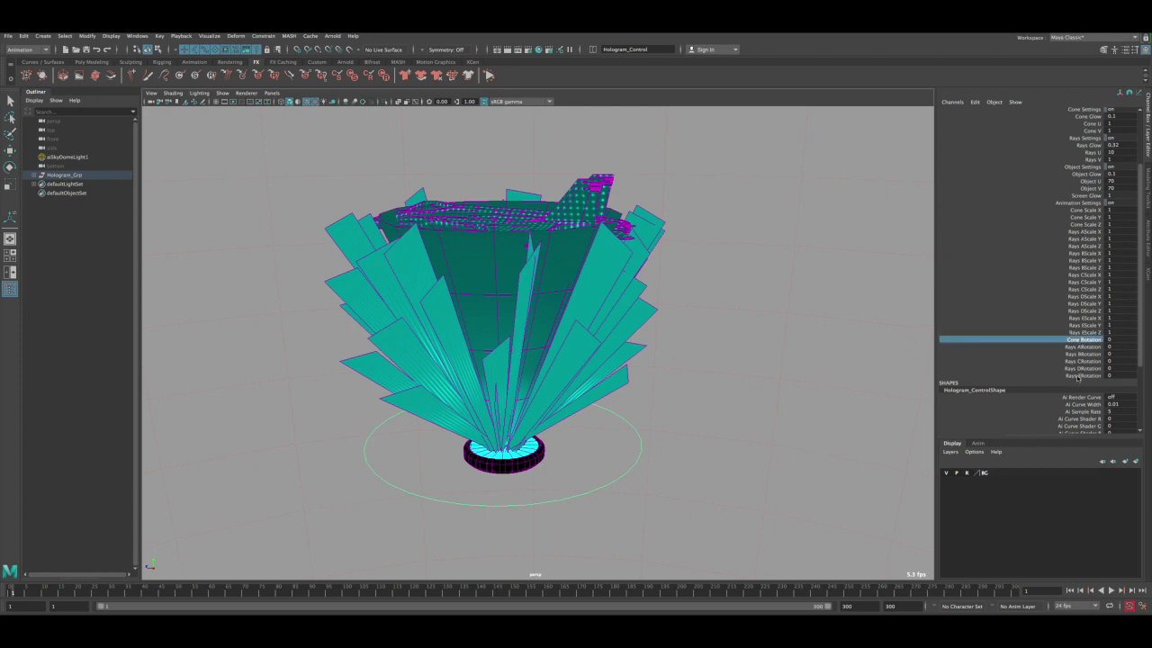
left_click(1078, 376, "shift")
middle_click_drag(620, 302, 816, 327)
key("ctrl+z")
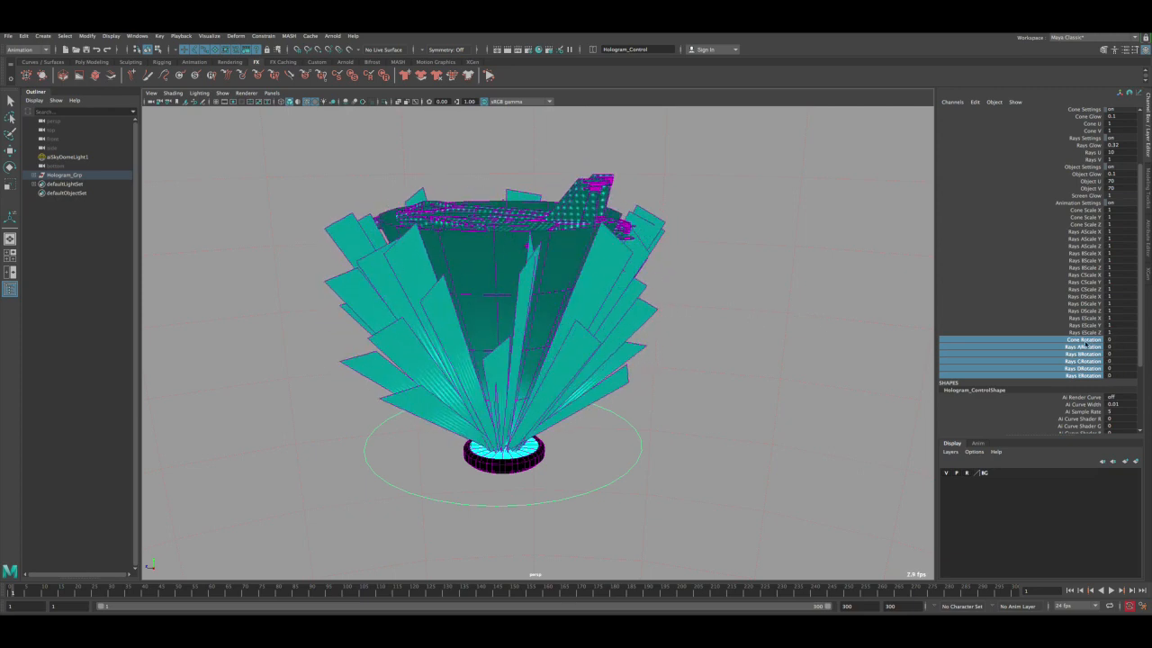
- Try rotating ray groups A and B one at a time, undoing each rotation
left_click(1084, 346)
middle_click_drag(694, 316, 920, 342)
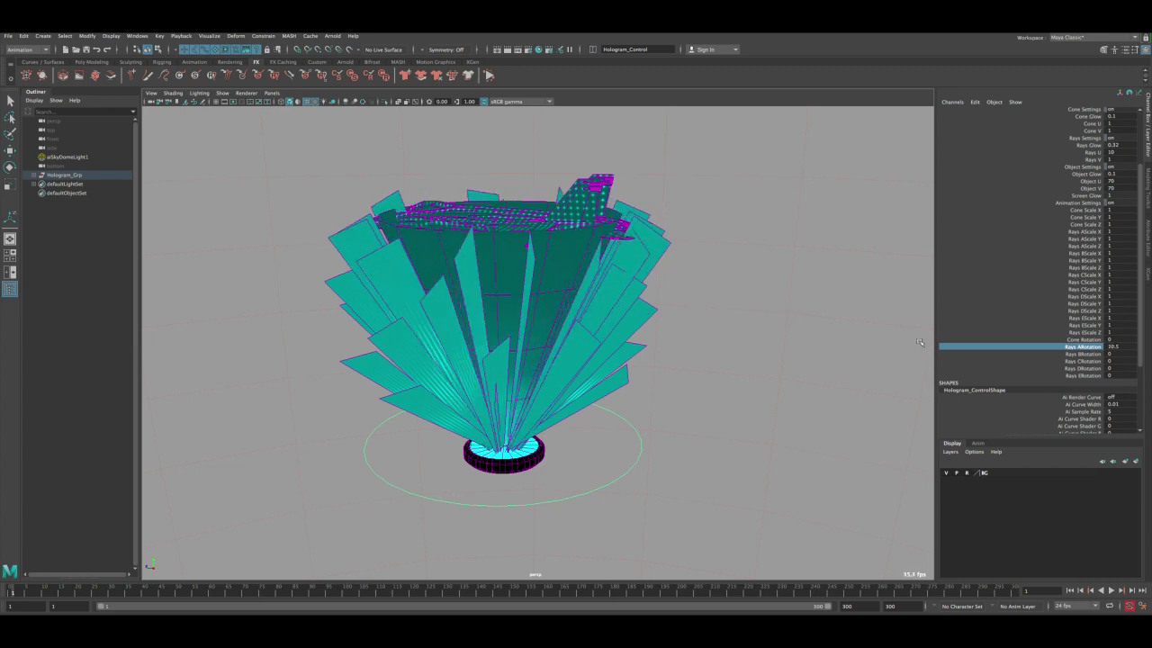
key("ctrl+z")
left_click(1084, 354)
middle_click_drag(625, 323, 675, 327)
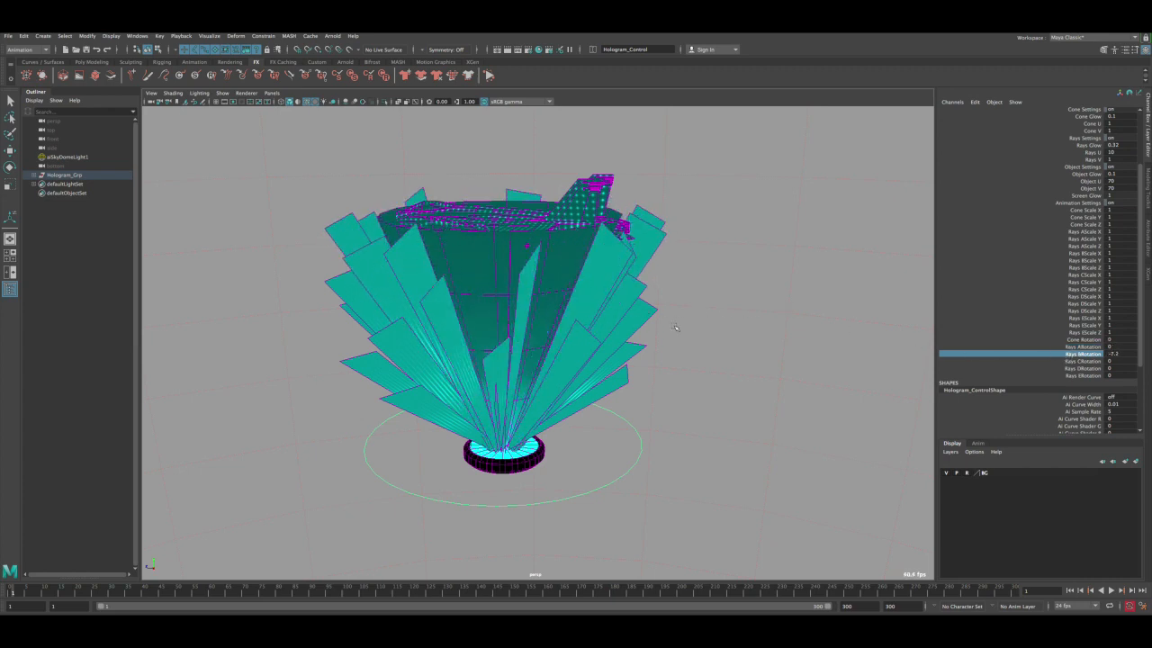
key("ctrl+z")
- Try rotating ray groups C, D and E one at a time, undoing each rotation
left_click(1084, 361)
middle_click_drag(557, 340, 531, 340)
key("ctrl+z")
left_click(1068, 368)
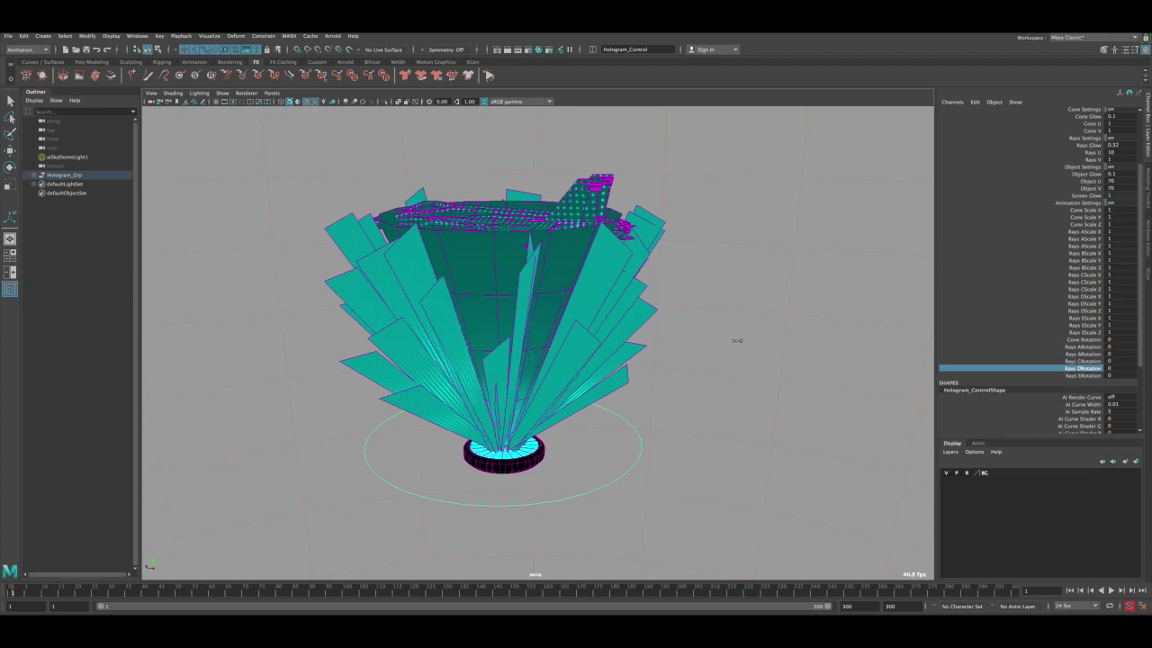
middle_click_drag(737, 340, 874, 340)
key("ctrl+z")
left_click(1089, 375)
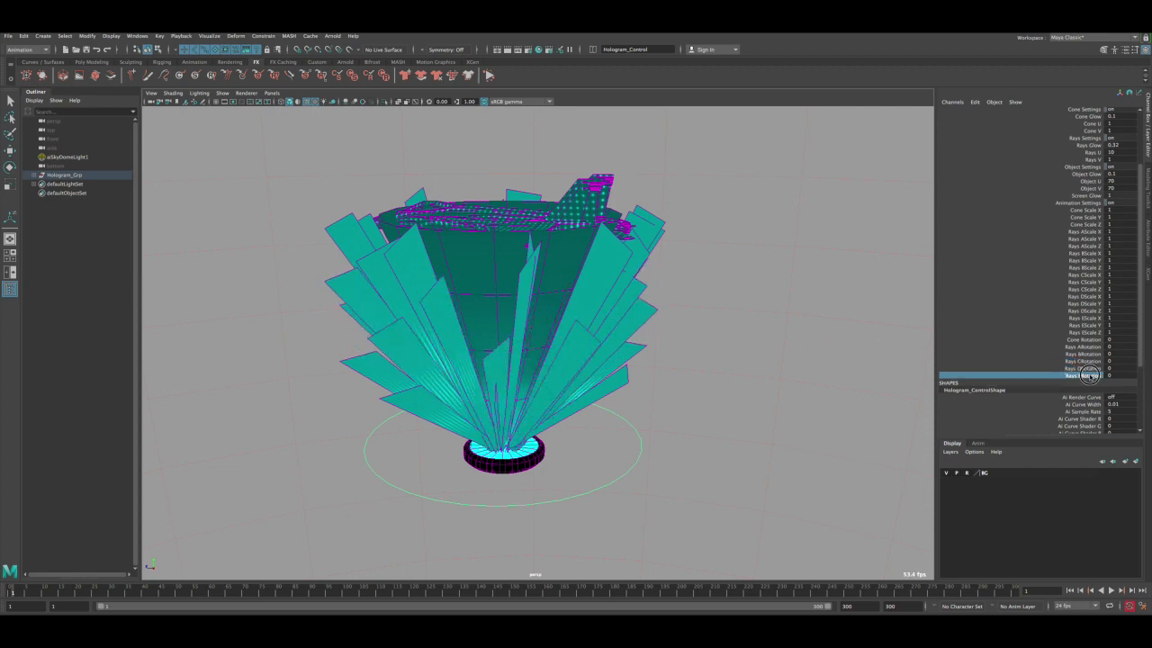
middle_click_drag(683, 334, 591, 329)
key("ctrl+z")
left_click_drag(578, 295, 596, 284, "alt")
middle_click_drag(626, 267, 610, 268, "alt")
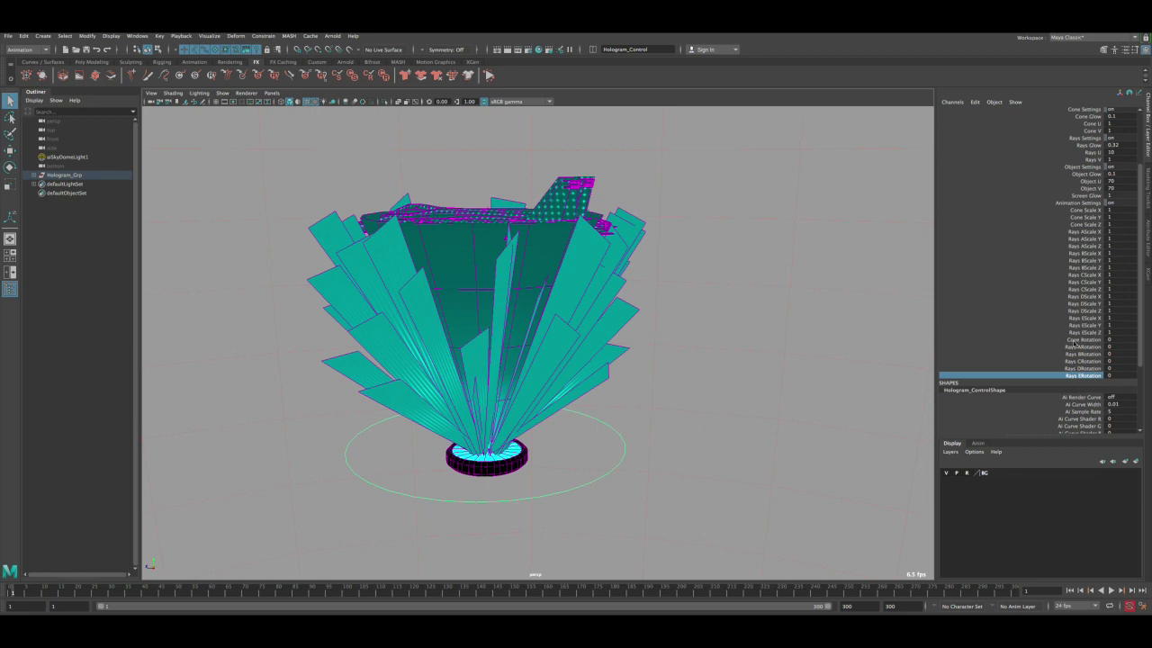
scroll(1056, 260, "up", 3)
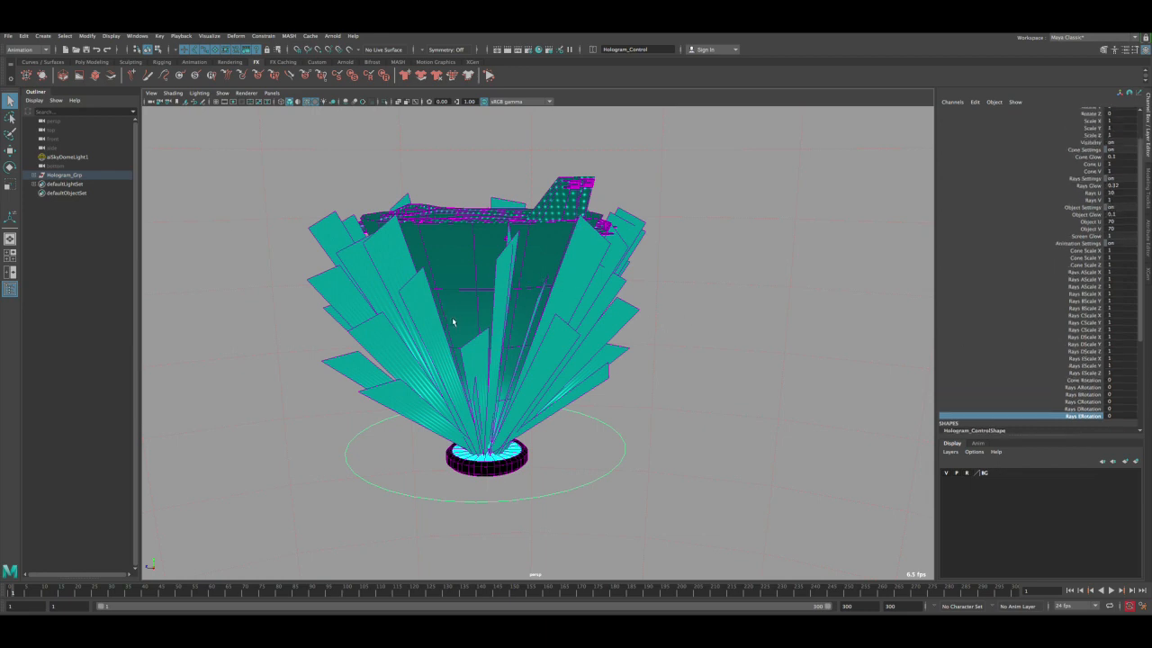
- Open the Hypershade and set the Hologram_Color_Picker material's Out Color to orange
left_click(539, 50)
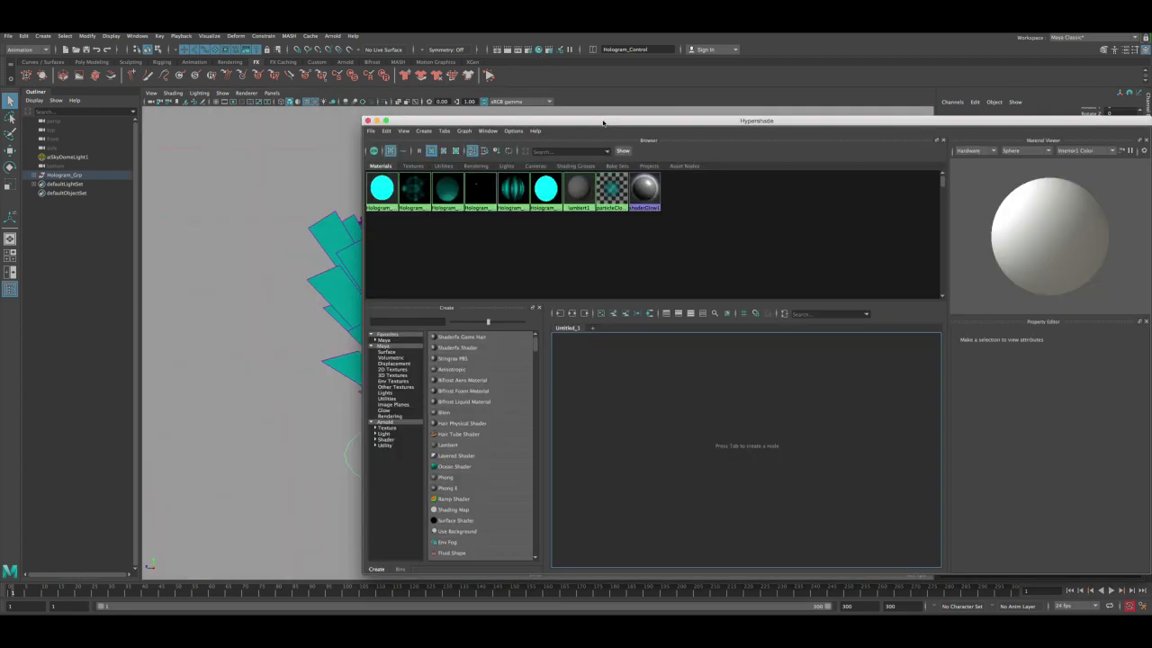
left_click_drag(603, 121, 459, 121)
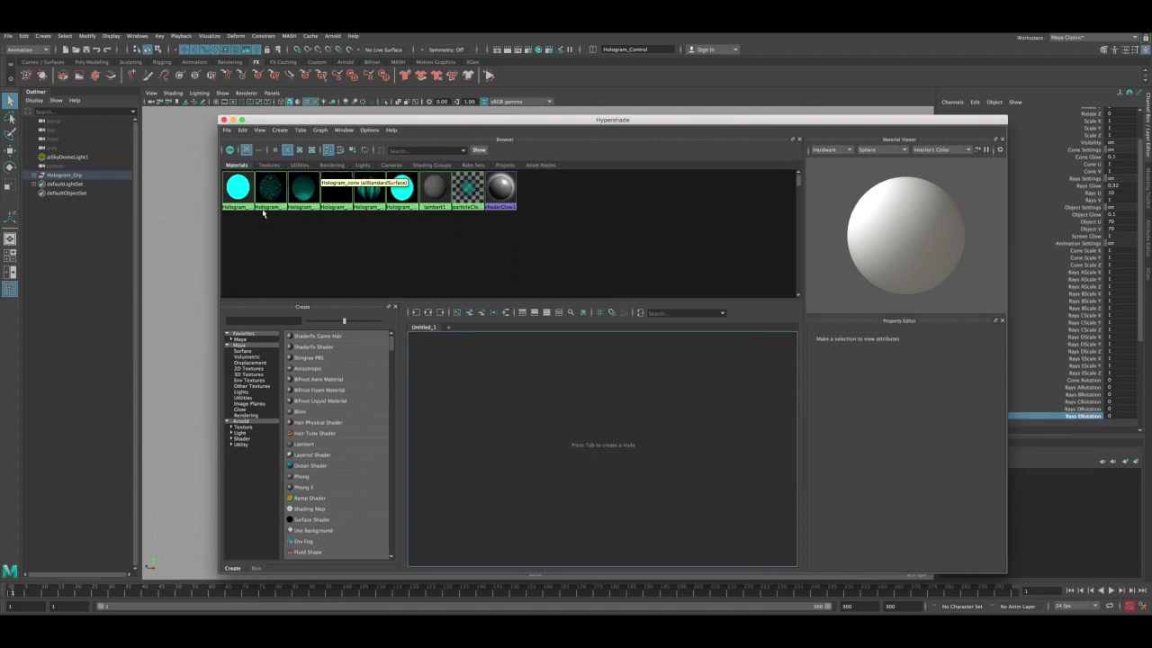
left_click(237, 190)
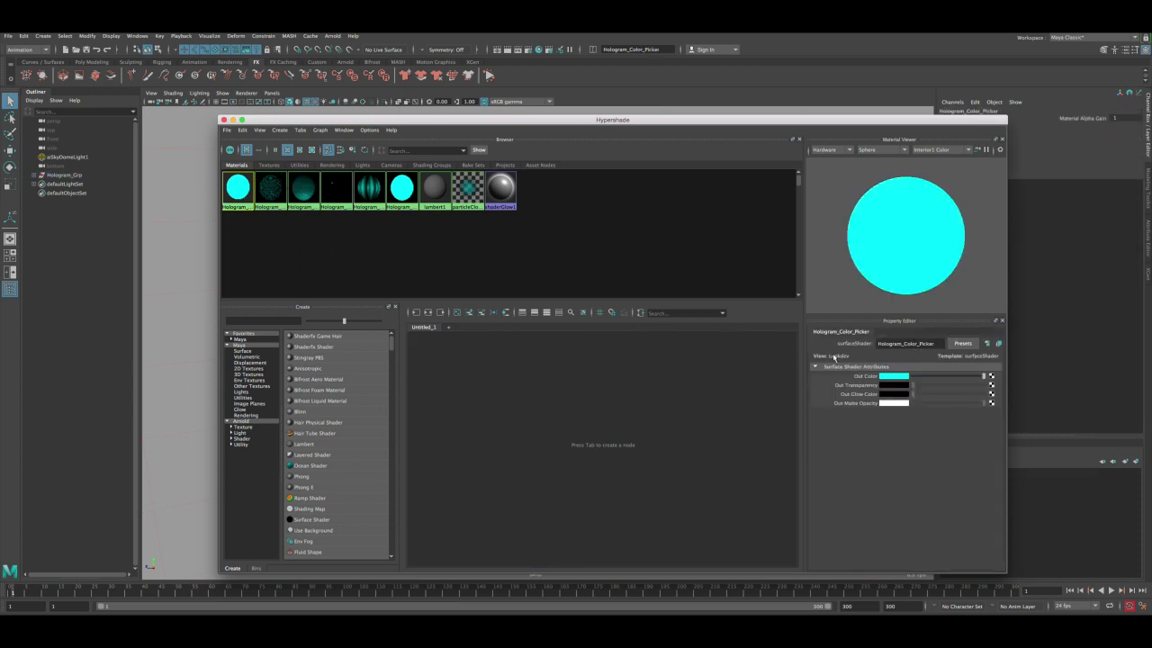
left_click(887, 376)
left_click(906, 375)
left_click_drag(971, 377, 984, 372)
left_click(995, 373)
left_click(978, 383)
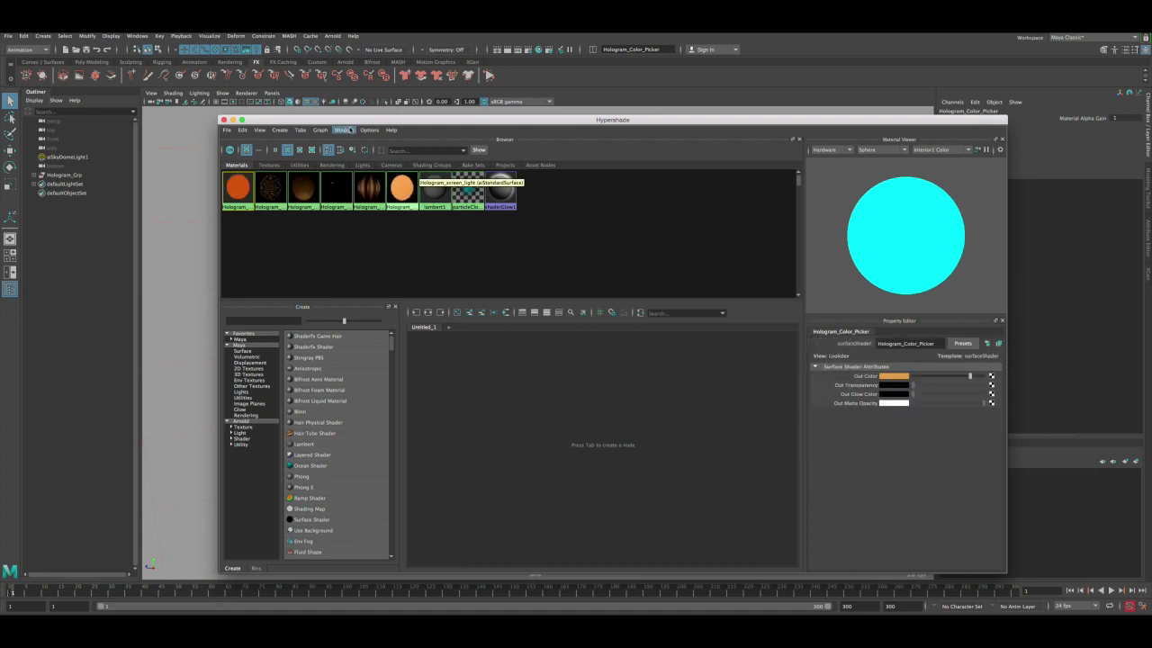
- Refresh the hologram's viewport colours by selecting the hologram materials in turn, and close the Hypershade
left_click_drag(341, 122, 661, 130)
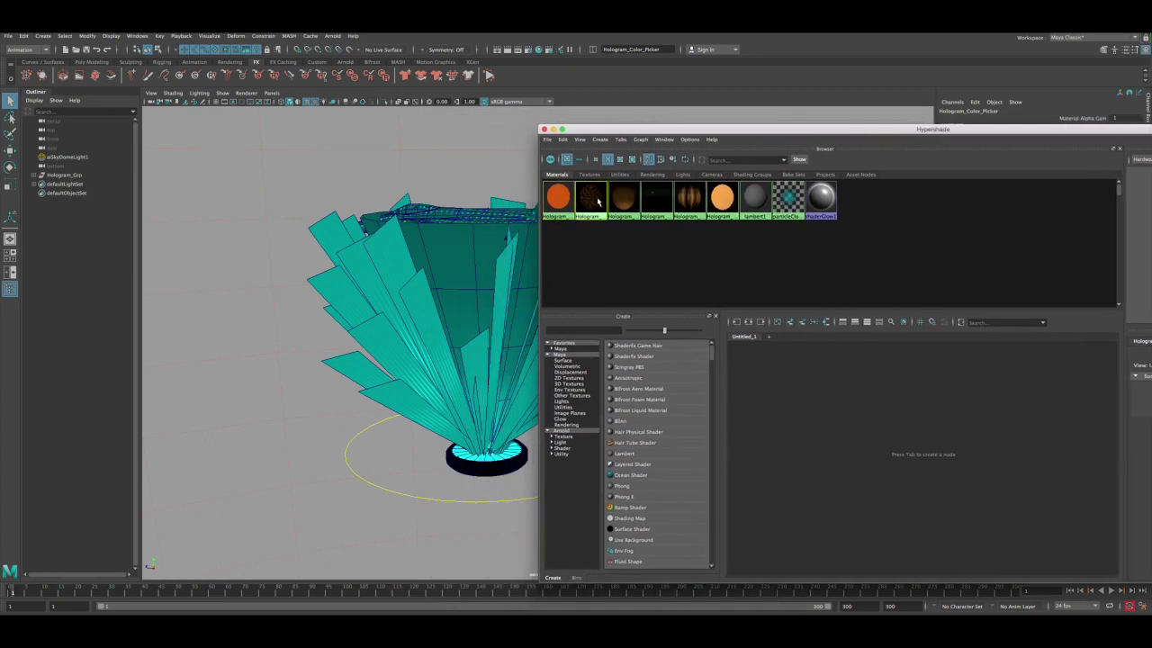
left_click(654, 198)
left_click(723, 201)
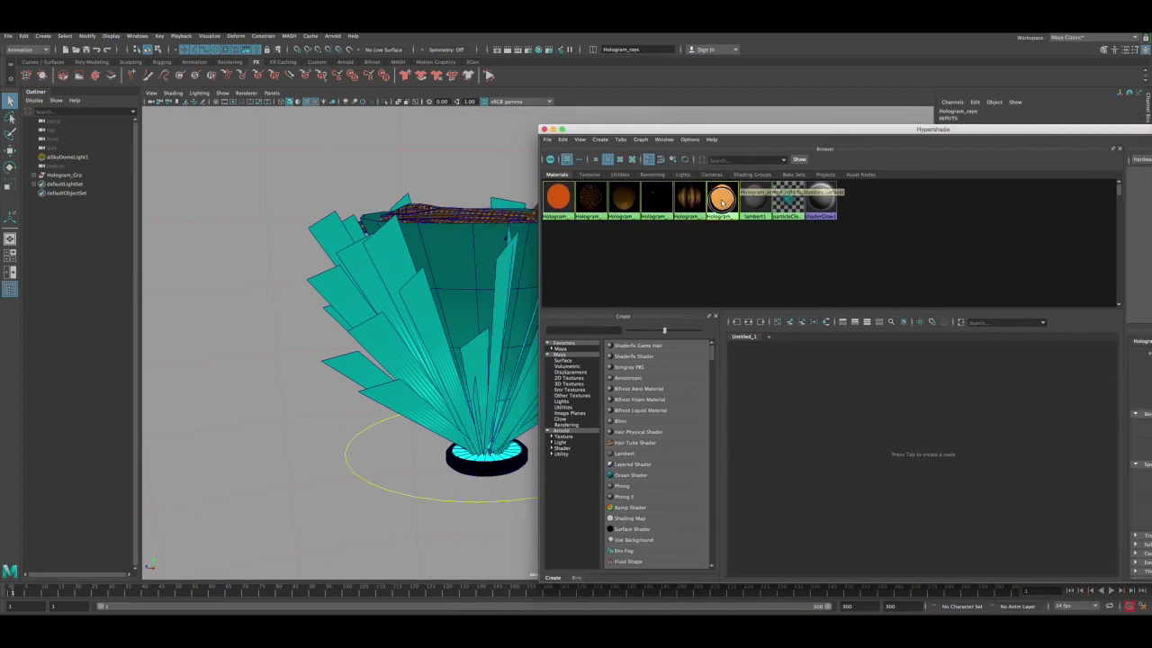
left_click(623, 202)
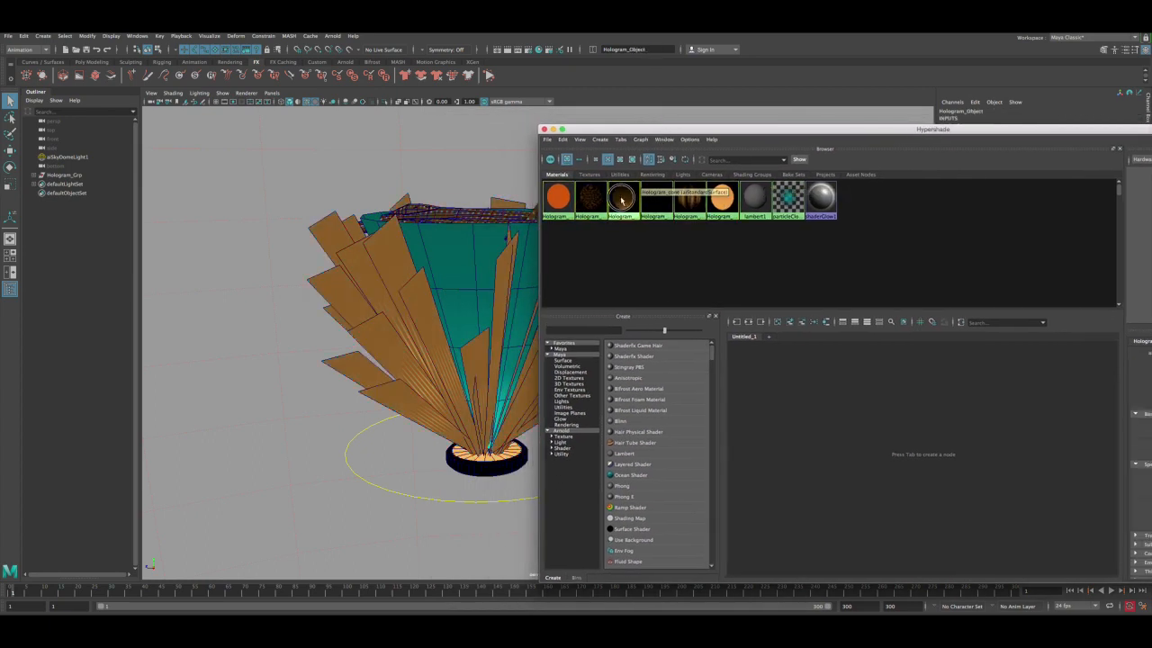
left_click(544, 130)
left_click(551, 171)
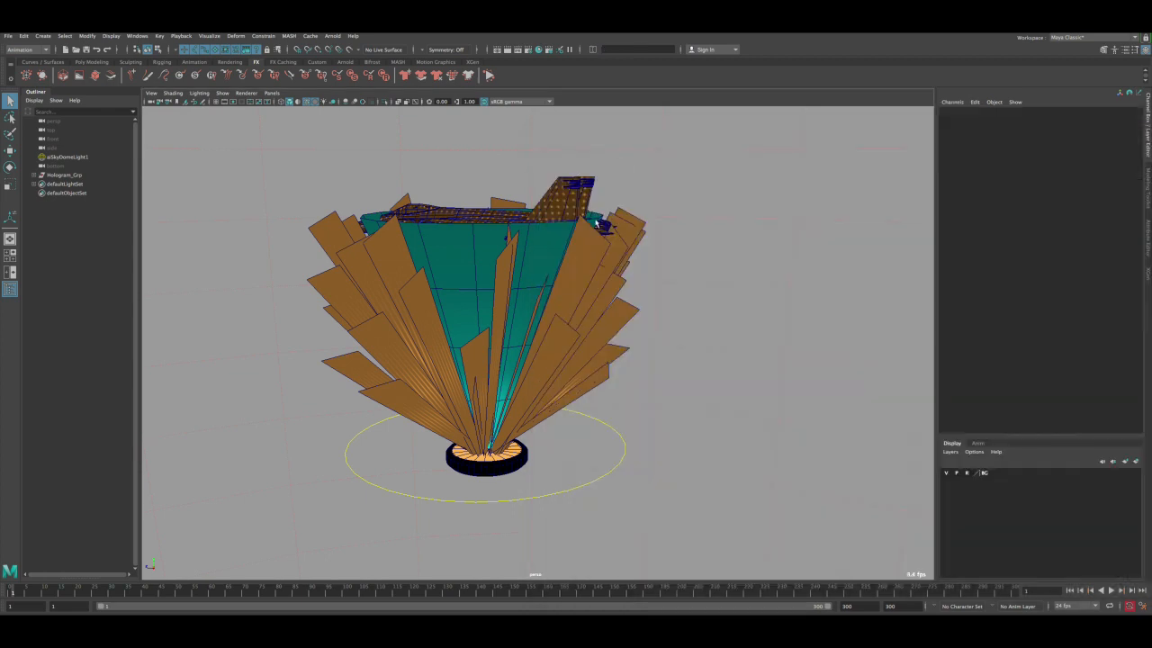
- Render the orange hologram with Arnold from a slightly higher view, and close the render
mouse_move(458, 305)
left_mouse_down("alt")
mouse_move(478, 280)
mouse_move(456, 288)
left_mouse_up("alt")
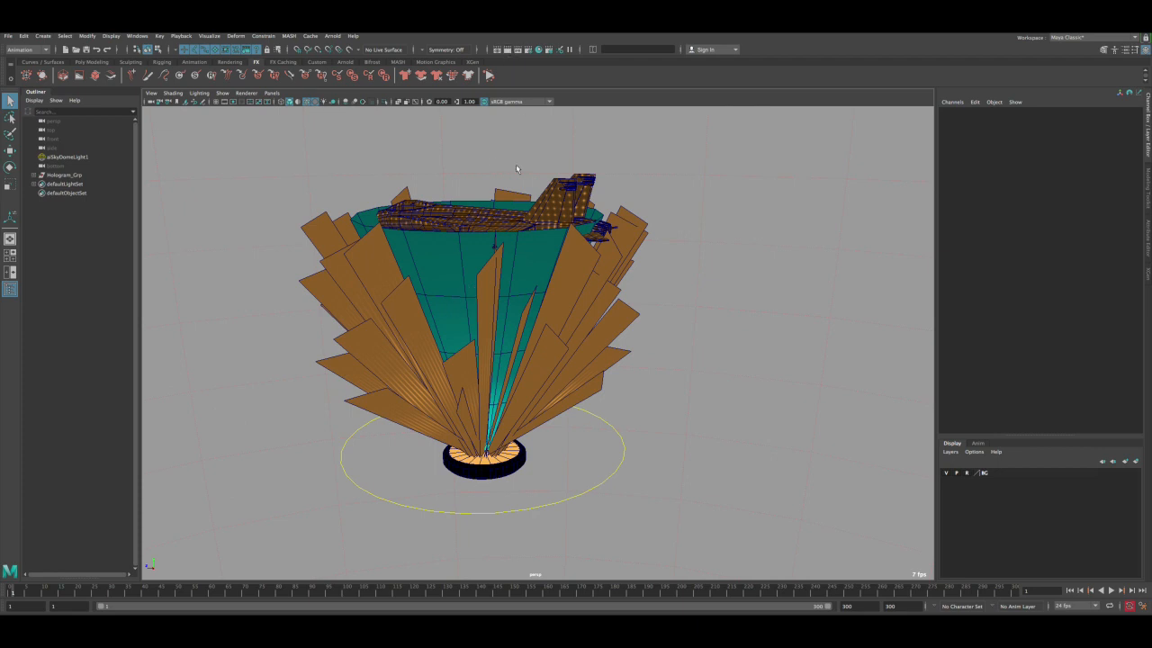
left_click(508, 50)
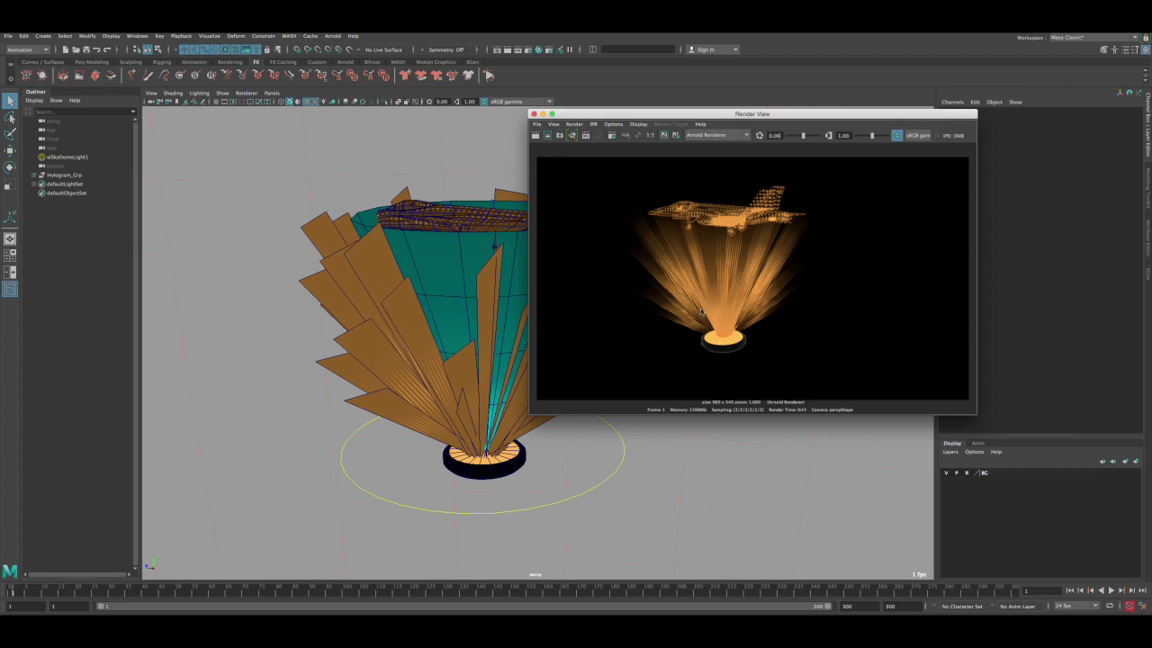
left_click(534, 113)
- Set Hologram_Color_Picker's Out Color to purple with a hue of about 251, saturation 1 and value 1, and close the Hypershade
left_click(538, 50)
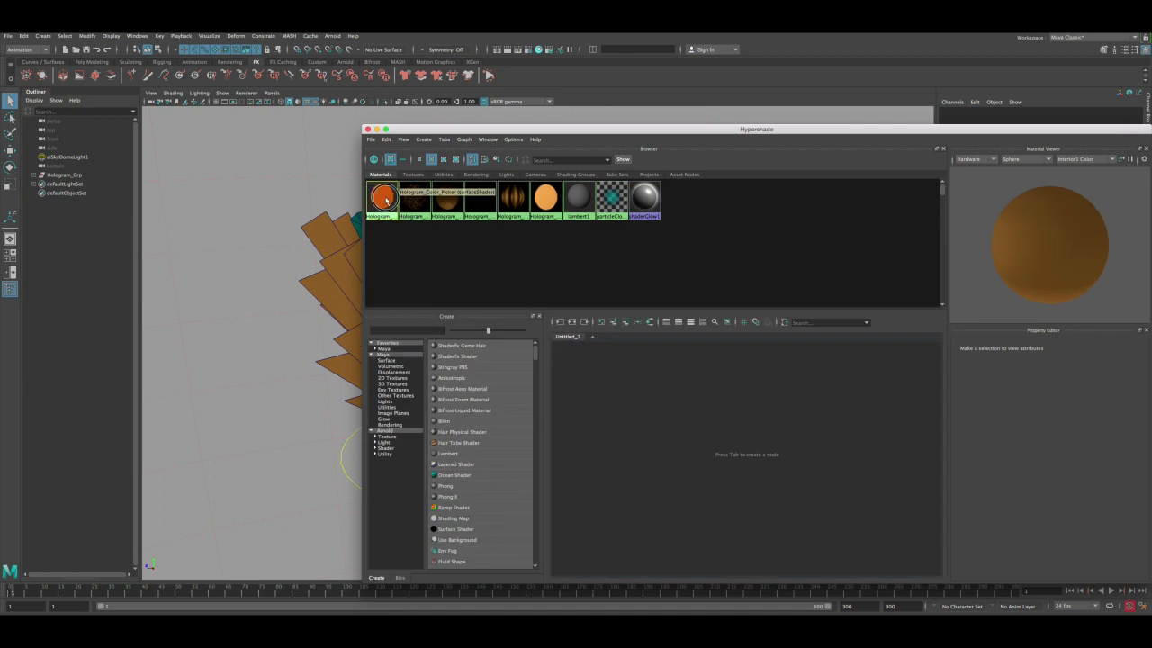
left_click_drag(497, 129, 417, 128)
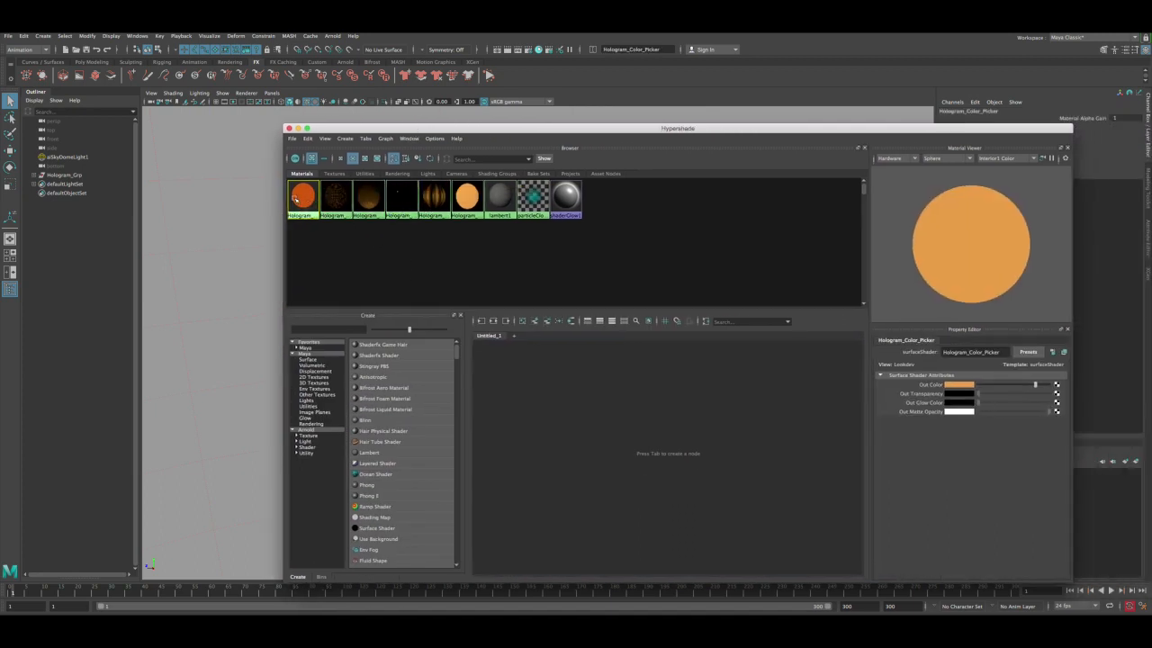
left_click(969, 385)
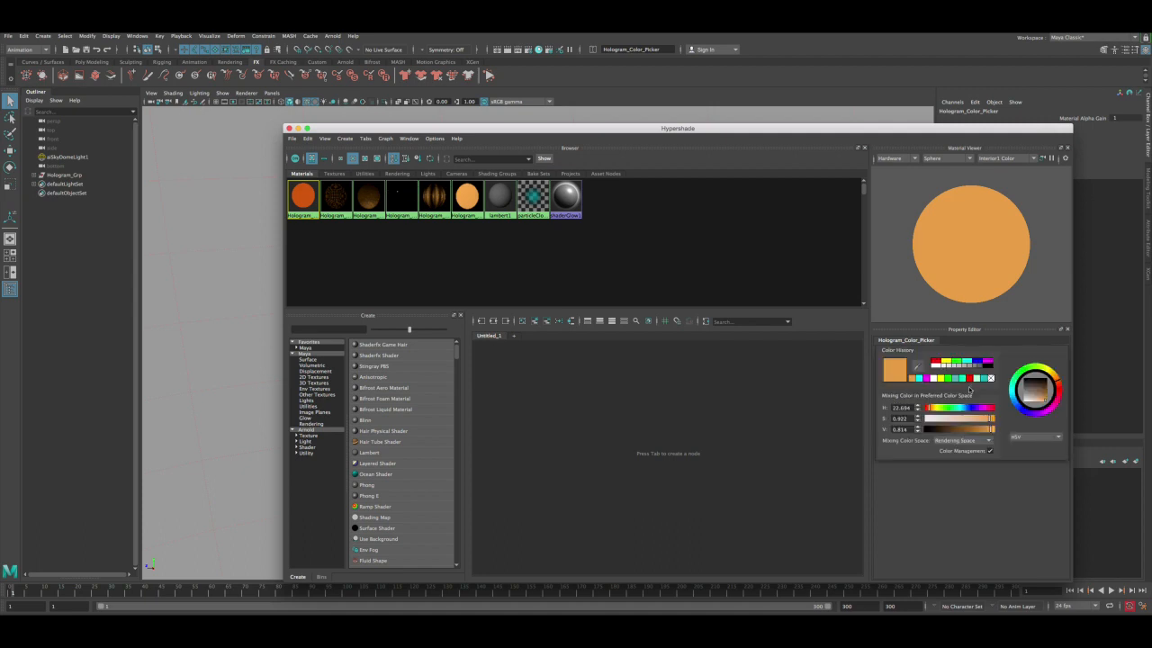
left_click(970, 381)
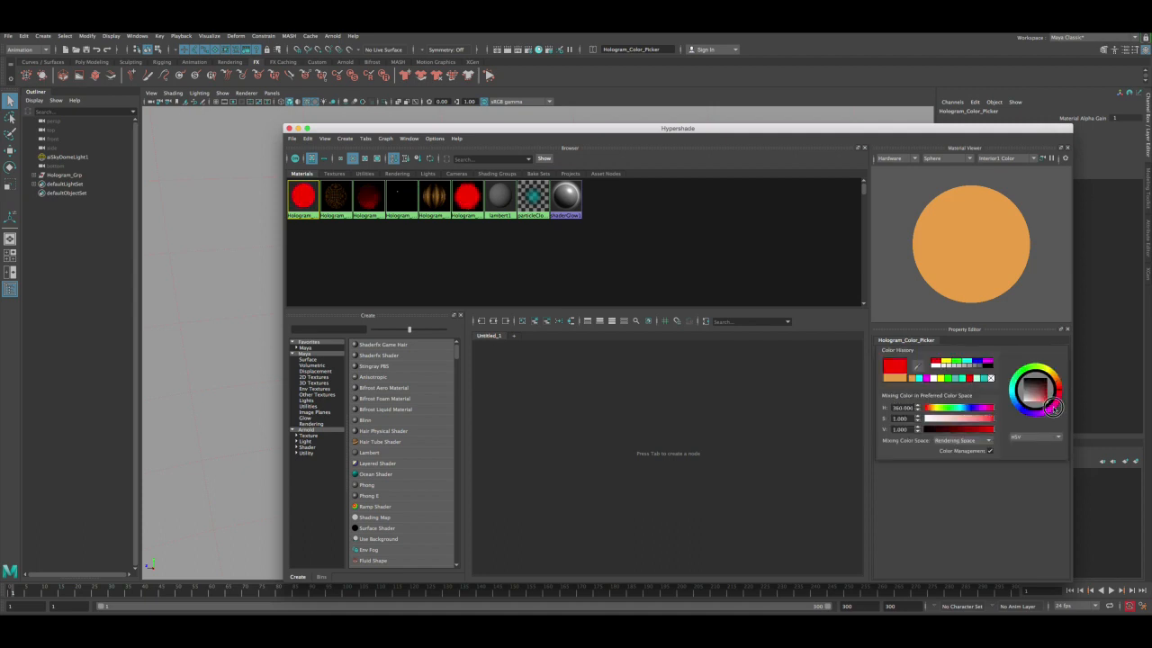
left_click(1048, 410)
left_click_drag(1048, 411, 1055, 411)
left_click(1042, 404)
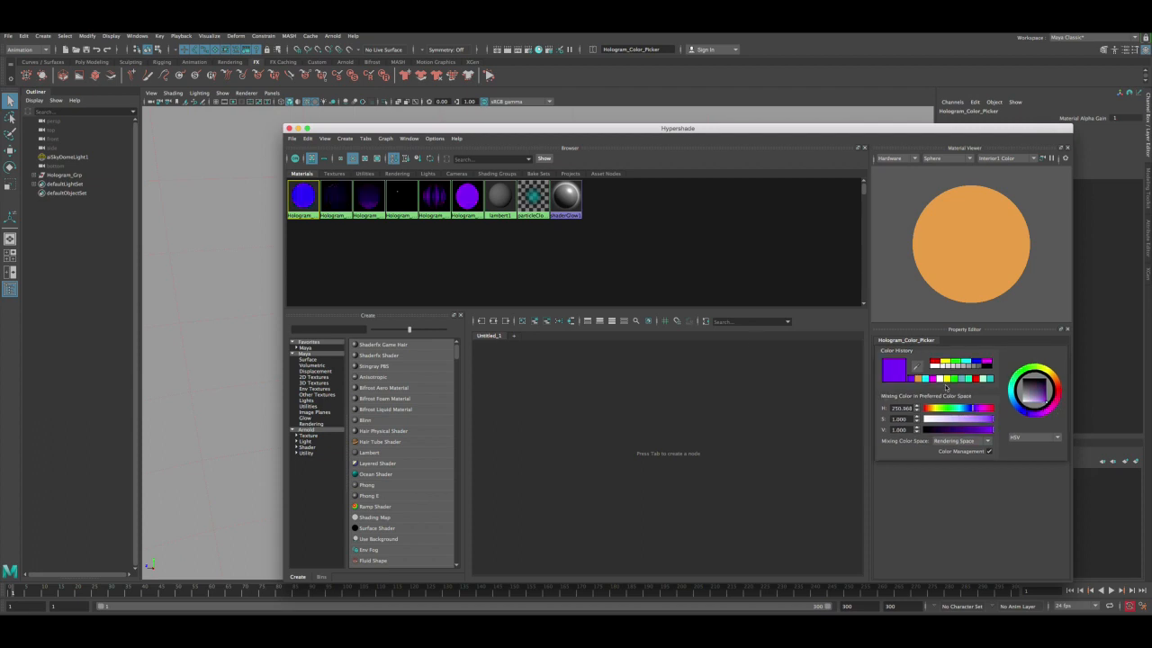
left_click(289, 128)
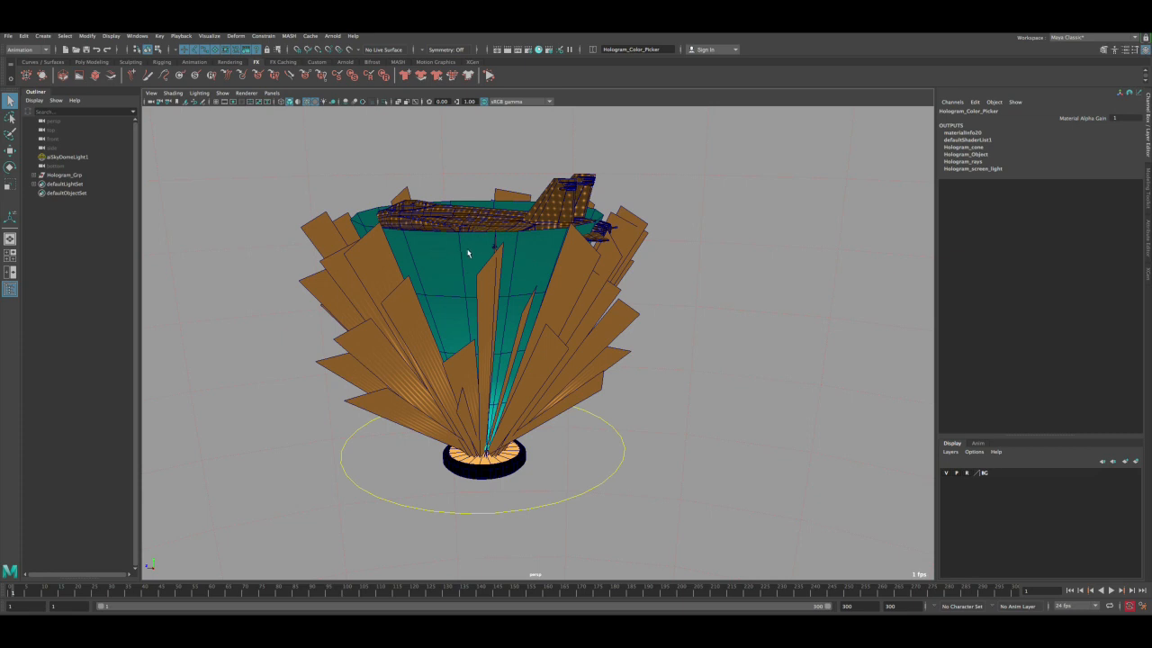
- Render the hologram in its purple colour with Arnold, and close the Render View
left_click(497, 49)
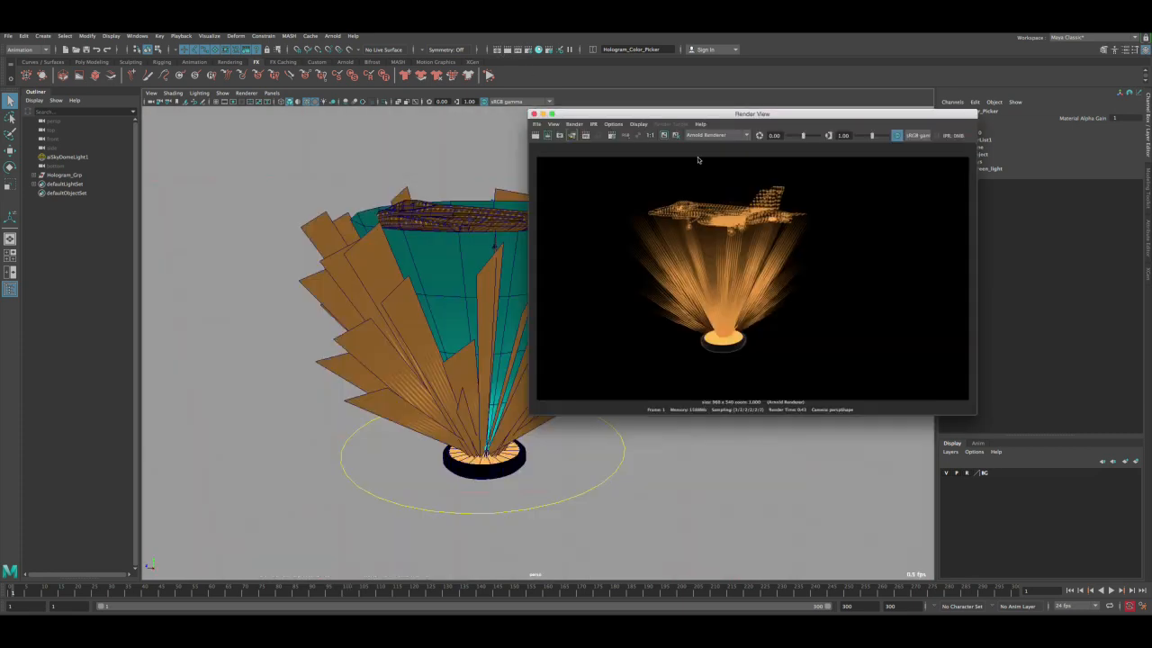
left_click(664, 136)
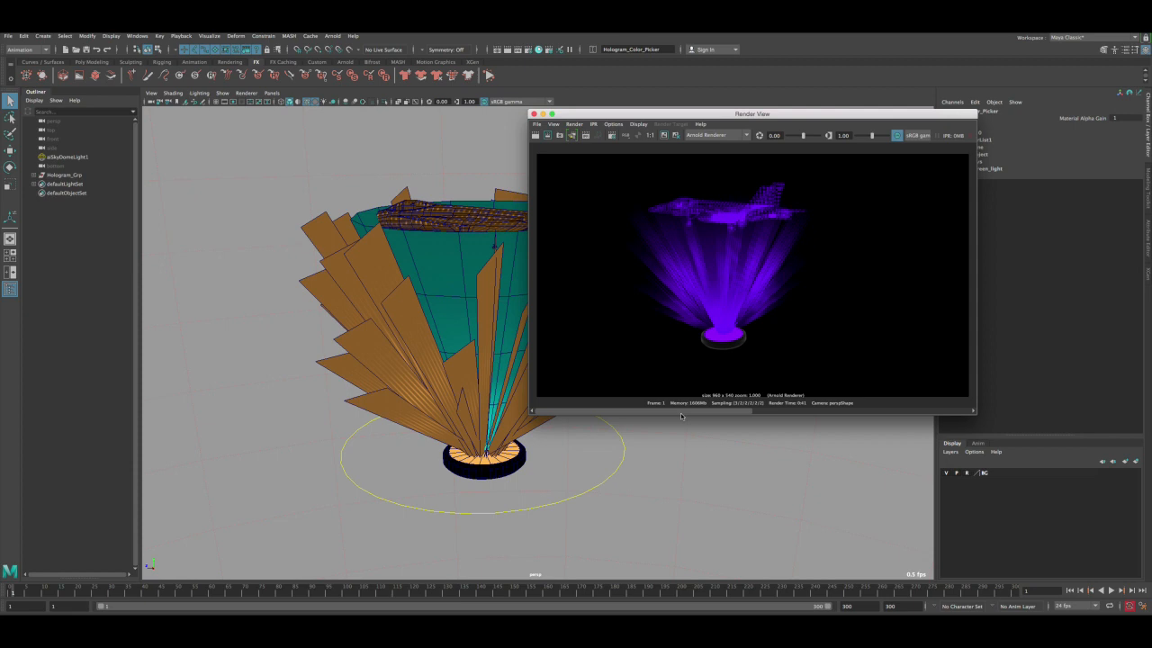
left_click_drag(681, 413, 643, 420)
left_click_drag(724, 413, 603, 442)
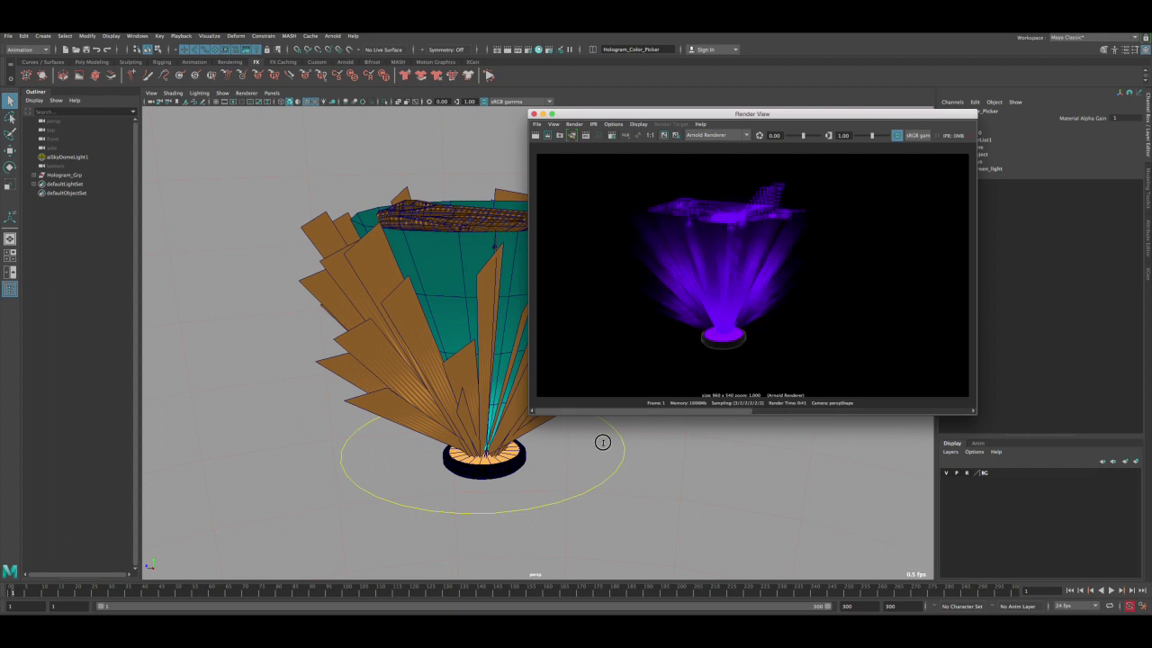
left_click(534, 114)
- Refresh the rays, jet and screen to purple in the viewport by selecting Hologram_Object, Hologram_cone, Hologram_screen_light and Hologram_Color_Picker in the Hypershade
left_click(480, 279)
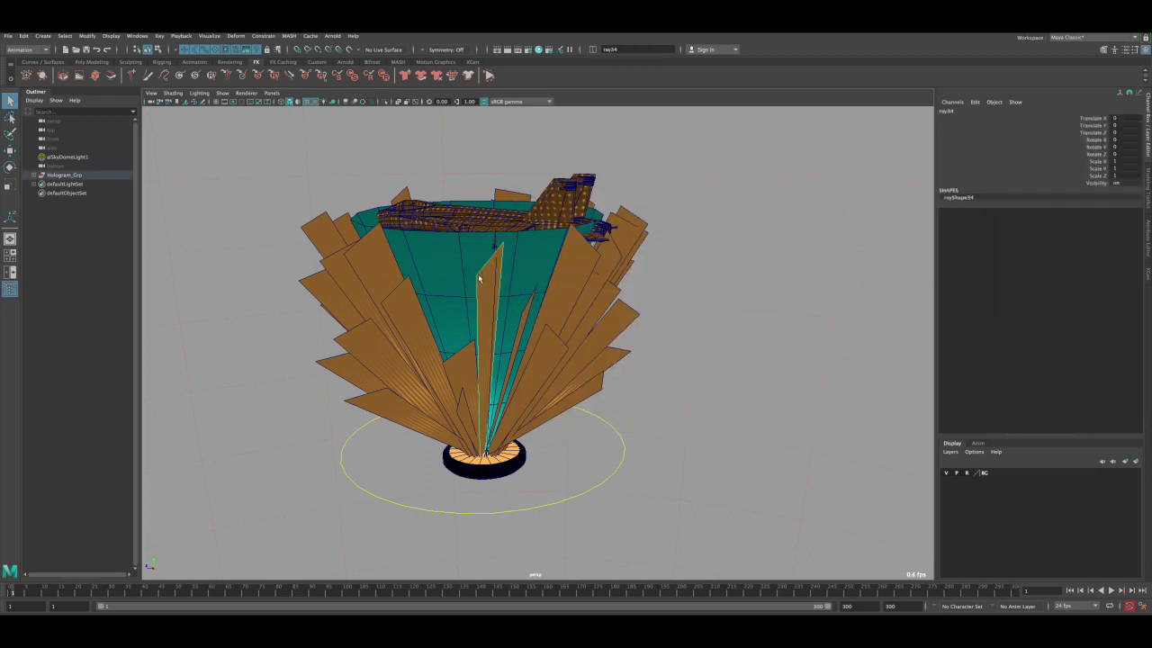
left_click(548, 49)
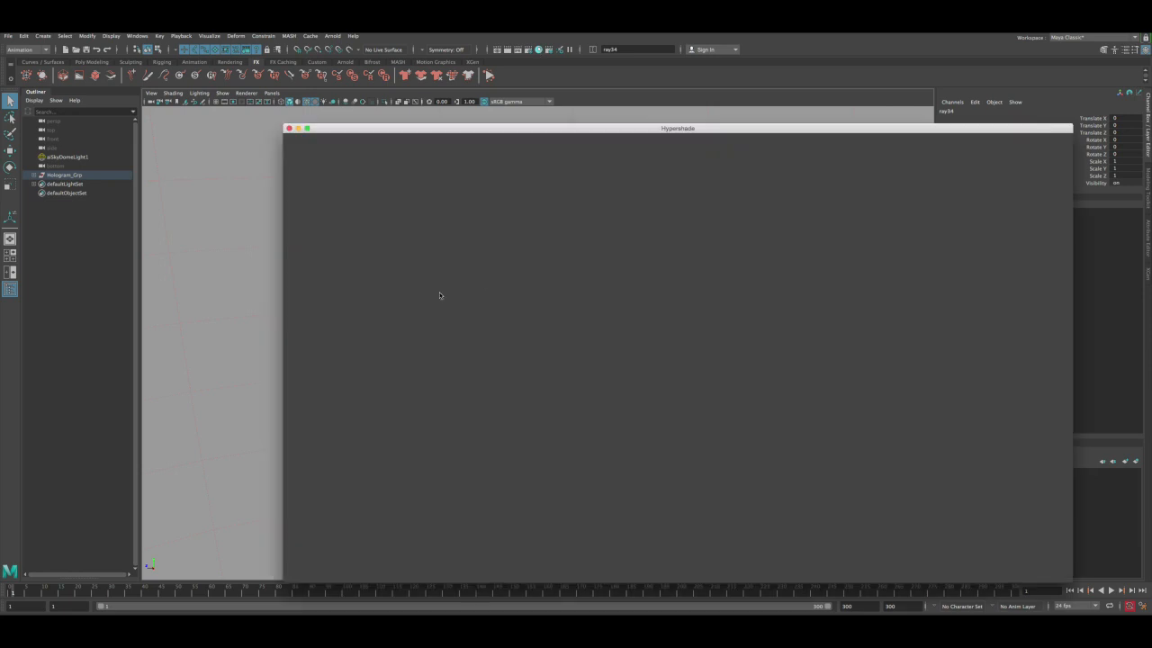
left_click_drag(434, 131, 752, 131)
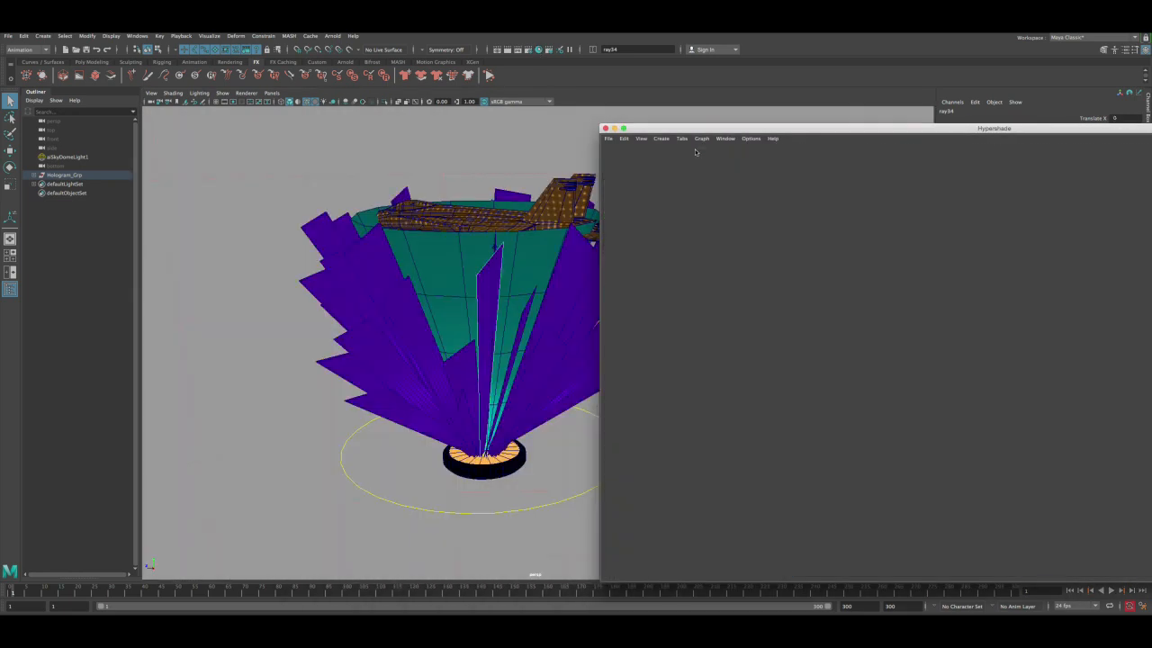
left_click_drag(683, 129, 686, 129)
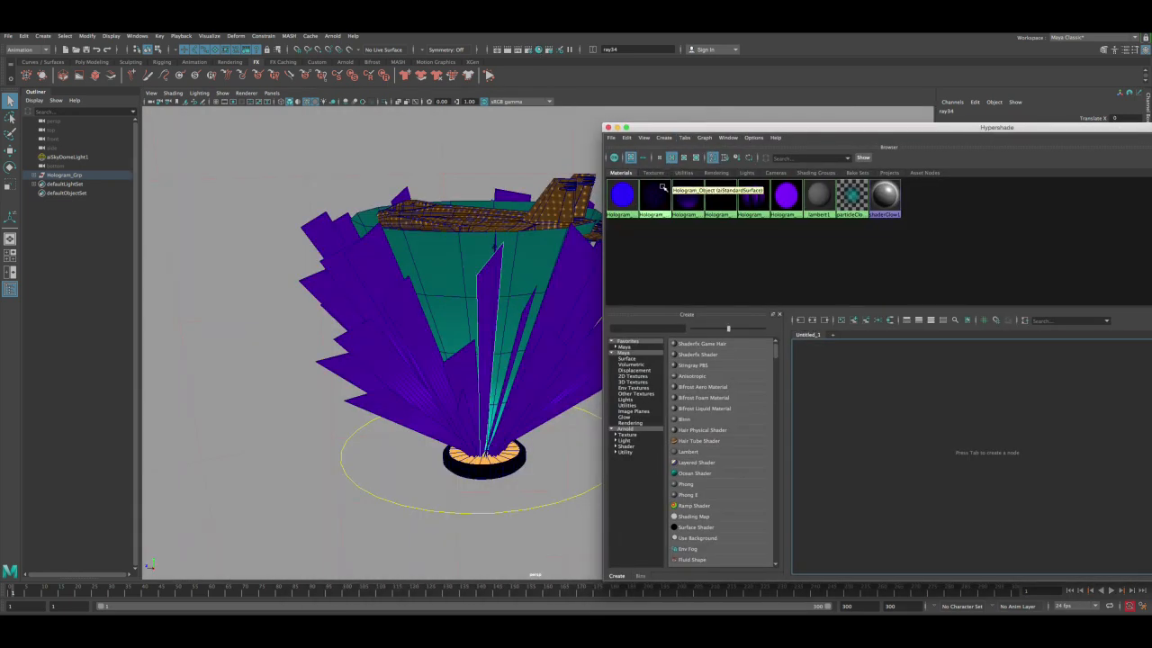
left_click(651, 203)
left_click(685, 203)
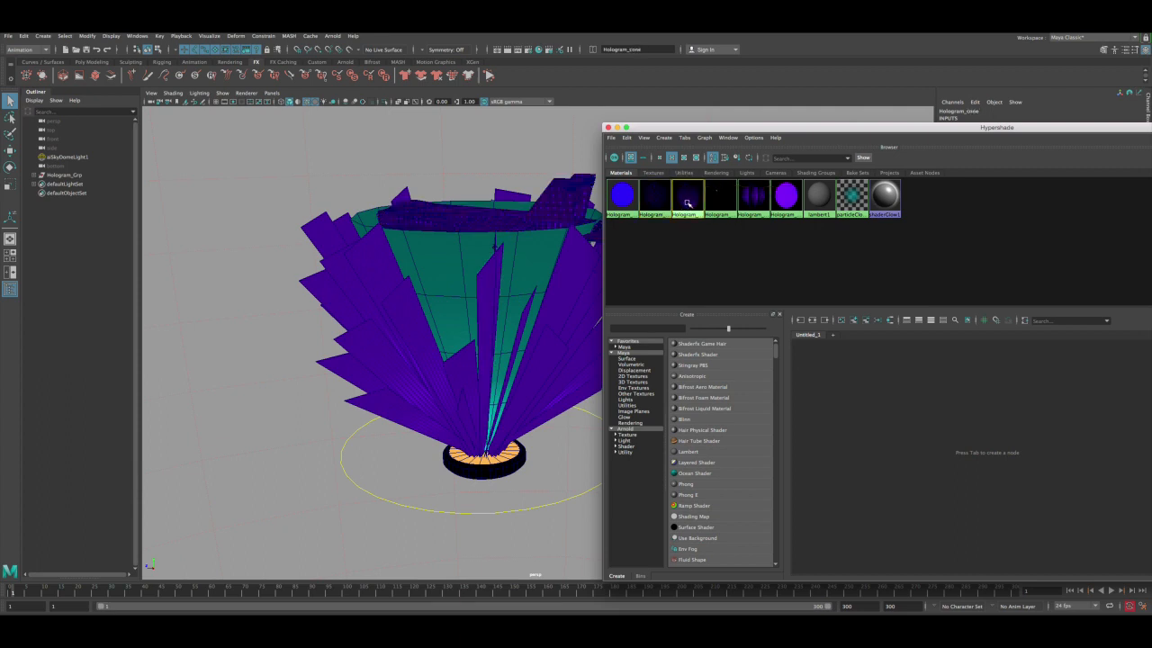
left_click(779, 200)
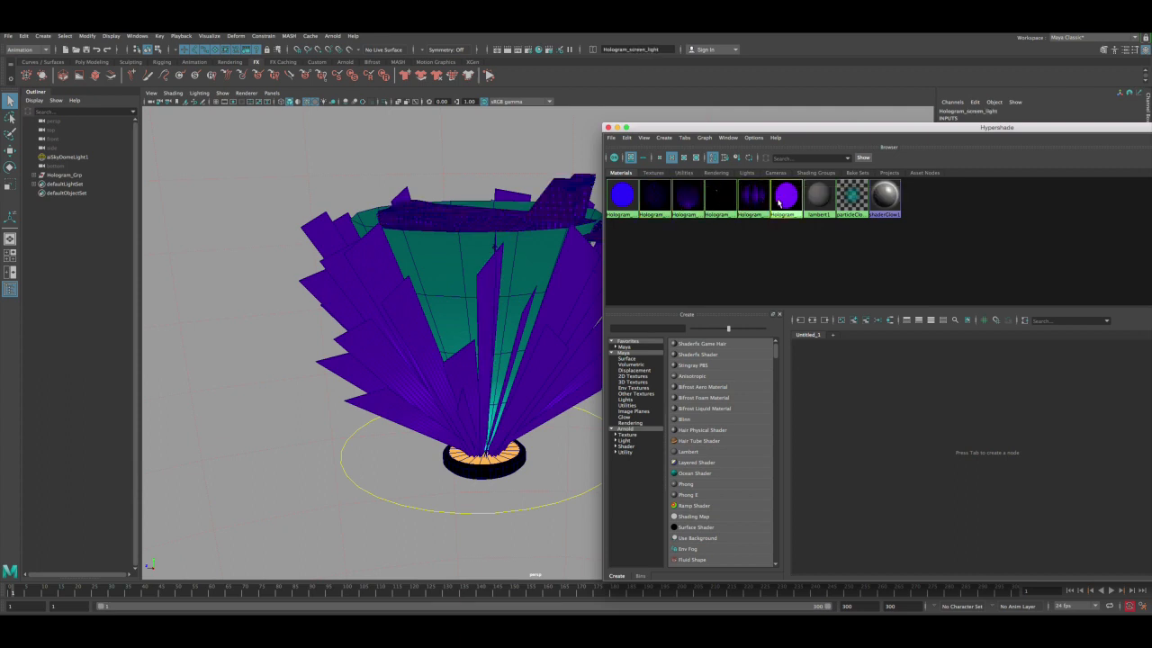
left_click(654, 199)
left_click(625, 197)
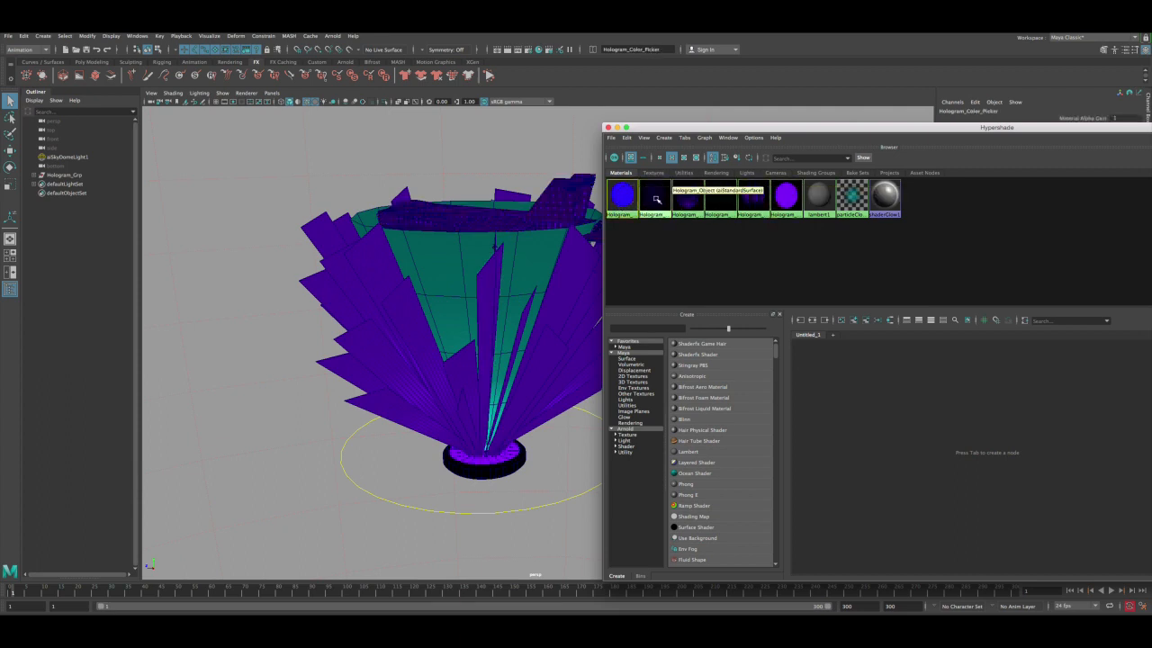
- Try to refresh the cone's viewport colour by reselecting Hologram_Object, Hologram_cone and Hologram_Color_Picker, then clear the selection and close the Hypershade
left_click(655, 200)
left_click(550, 248)
left_click(654, 199)
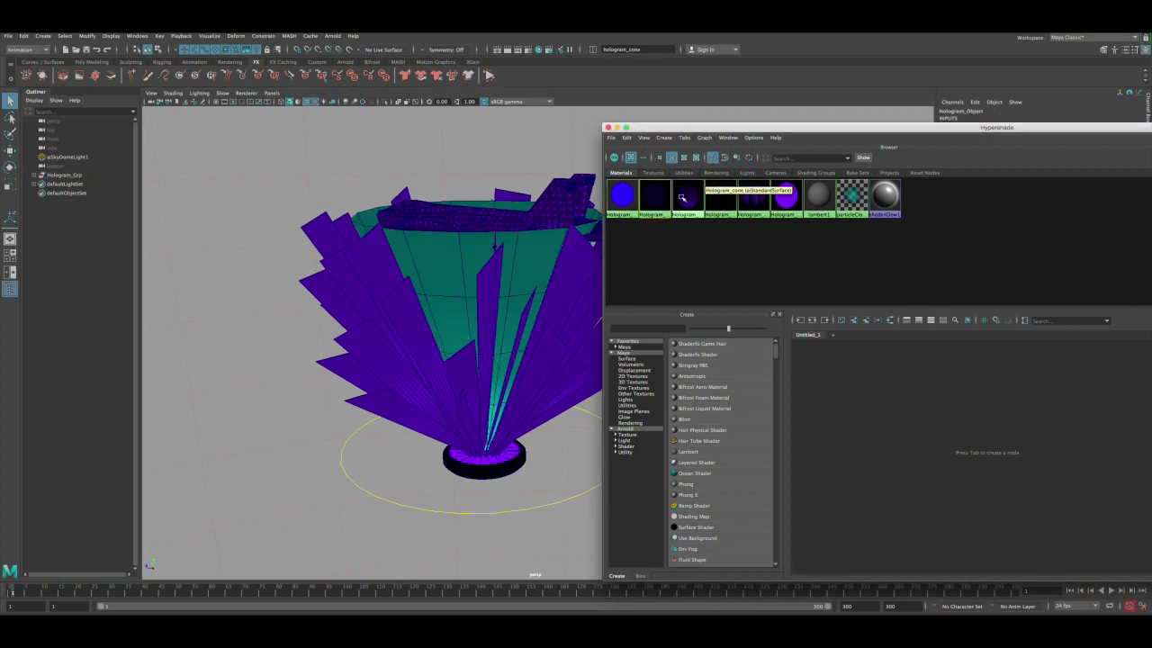
left_click(690, 201)
left_click(619, 203)
left_click(489, 156)
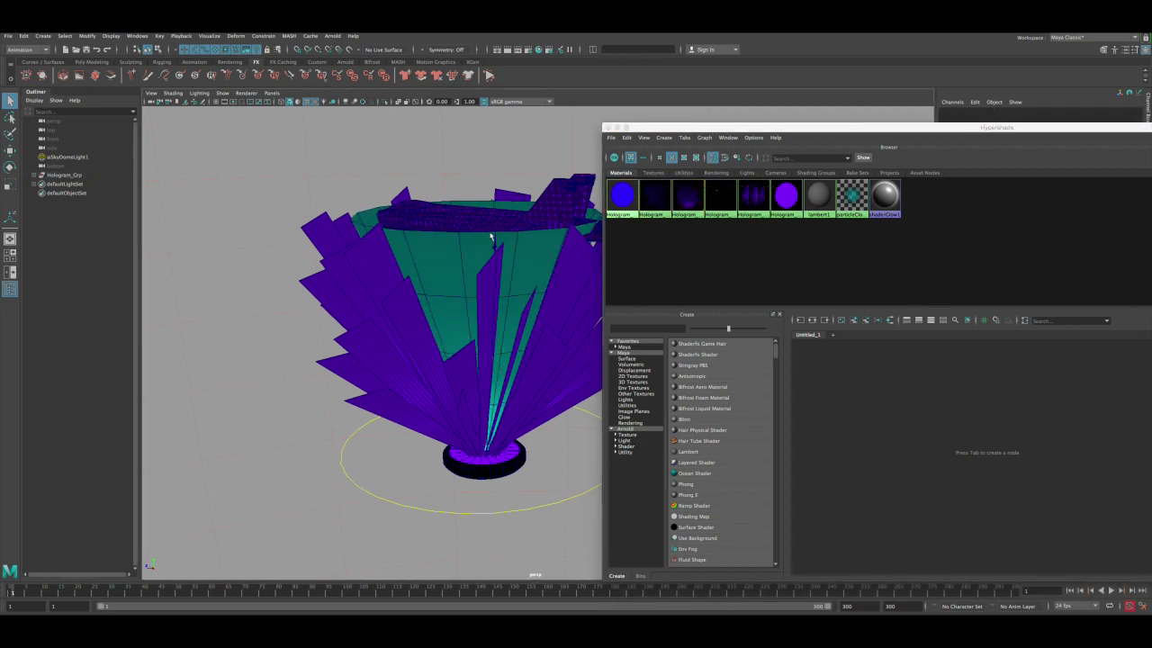
left_click(608, 127)
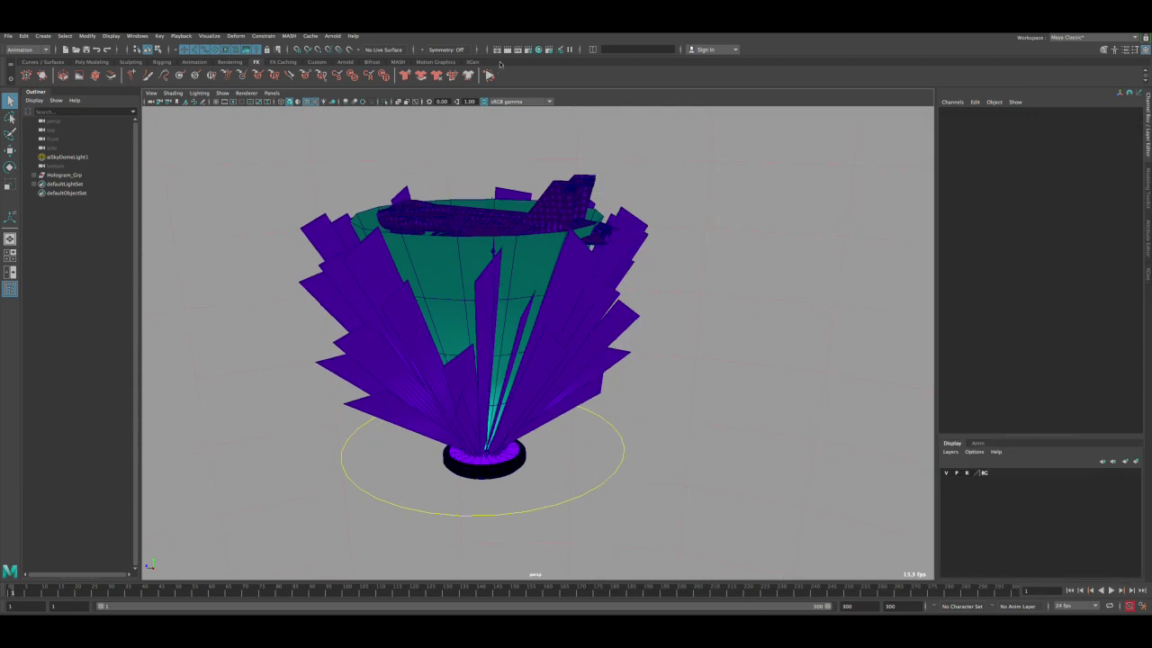
- Show the last render beside the model, and open ramp1, the ramp driving the opacity of the hologram cone's material
left_click(497, 50)
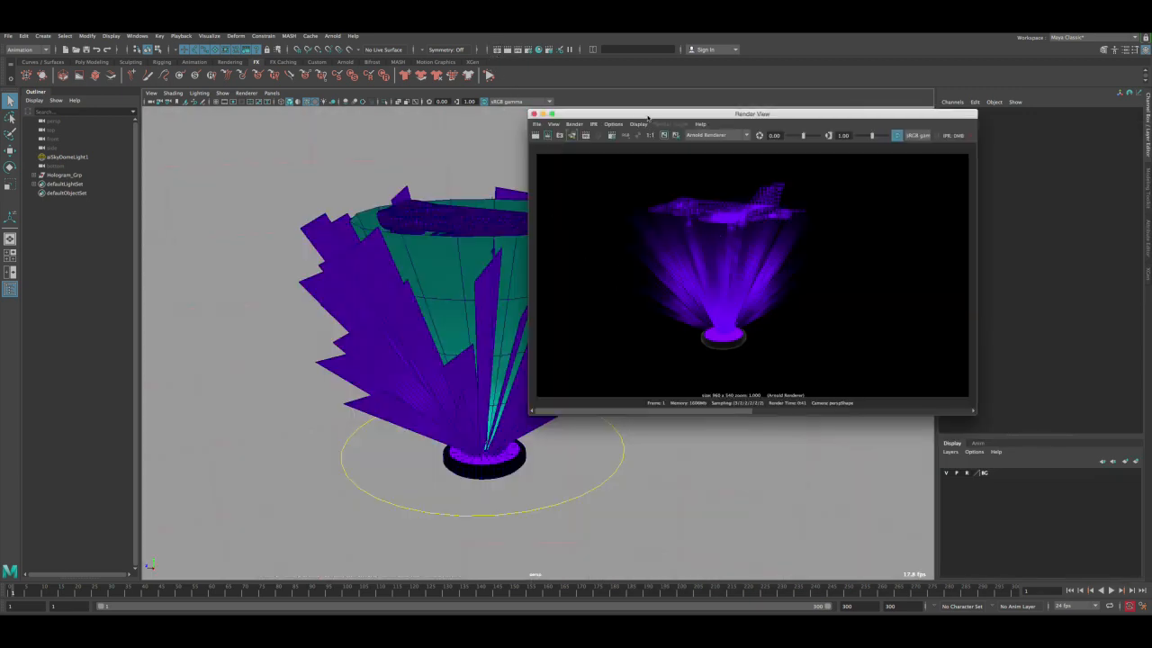
left_click_drag(648, 118, 107, 205)
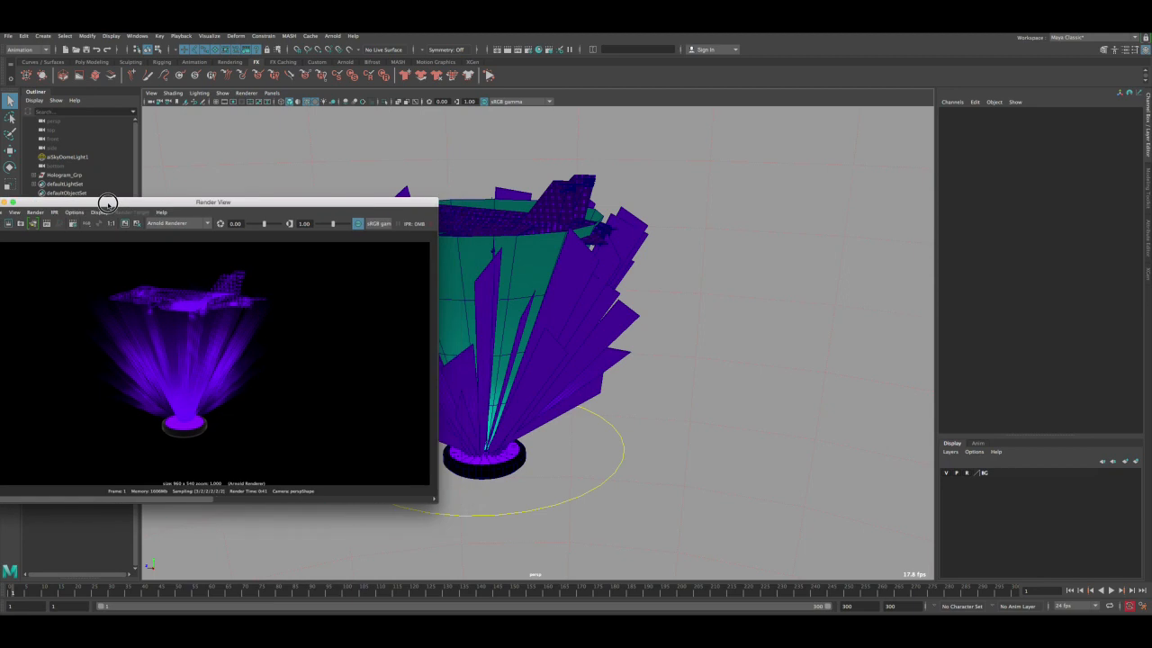
left_click(490, 292)
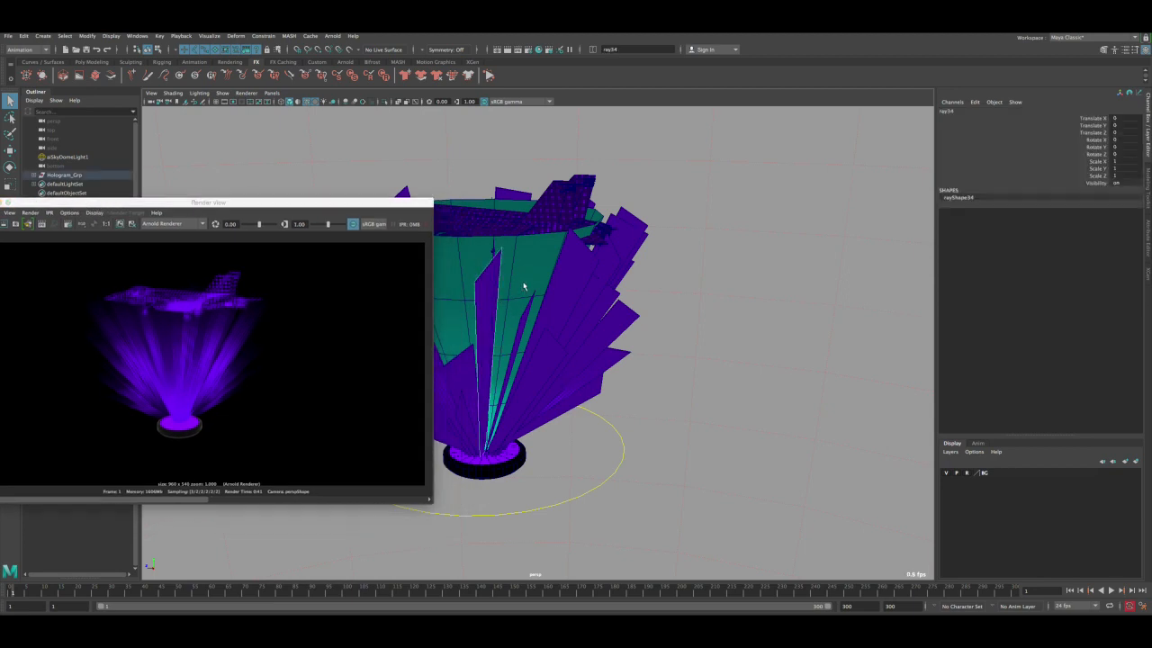
left_click(519, 294)
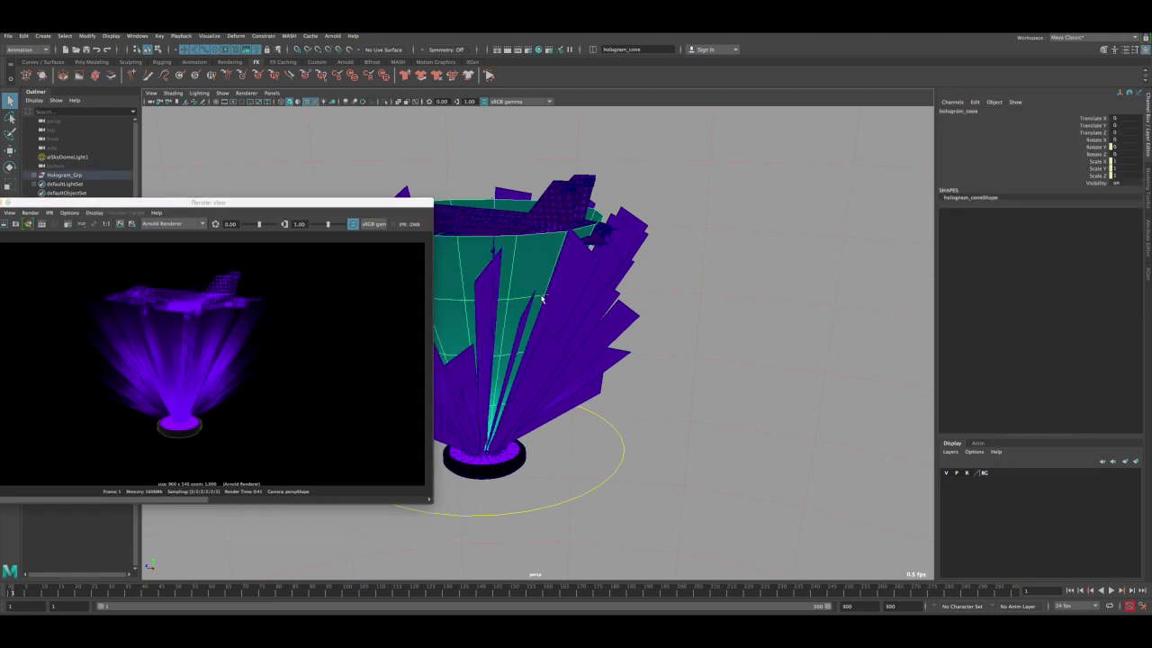
key("ctrl+a")
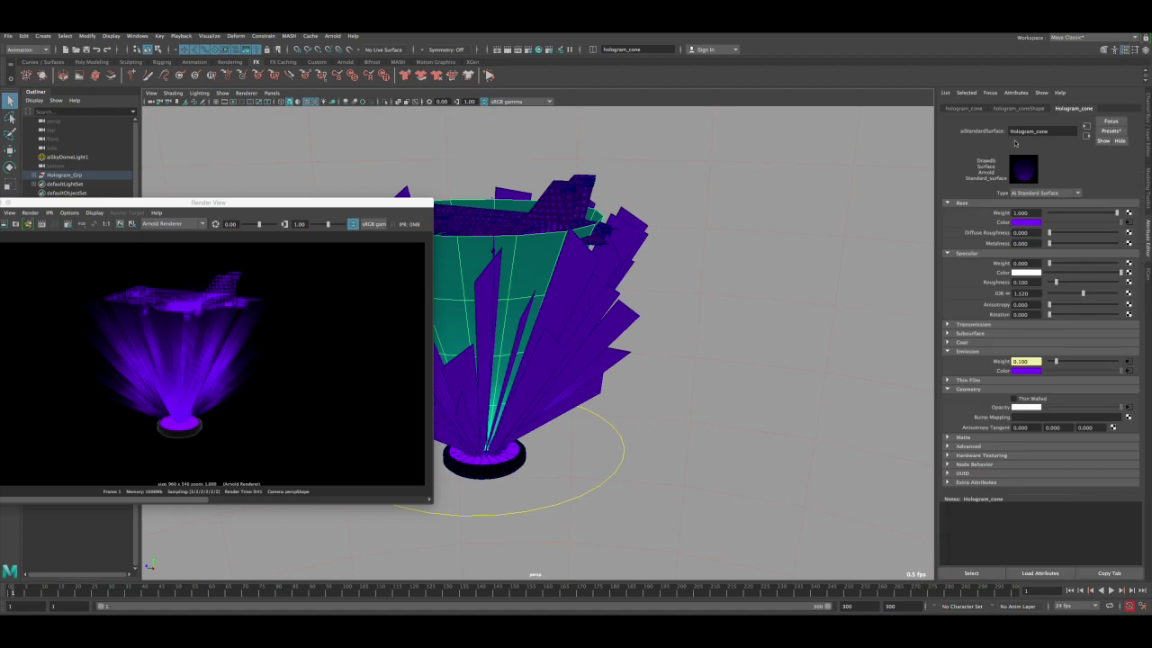
left_click(1129, 407)
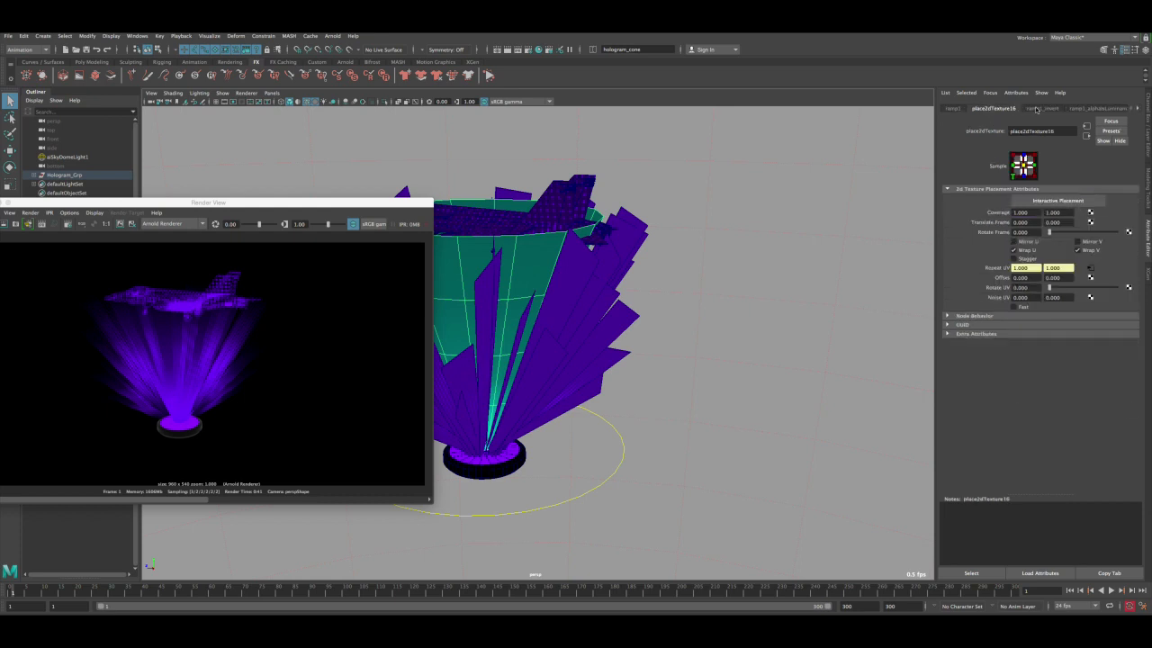
left_click(953, 109)
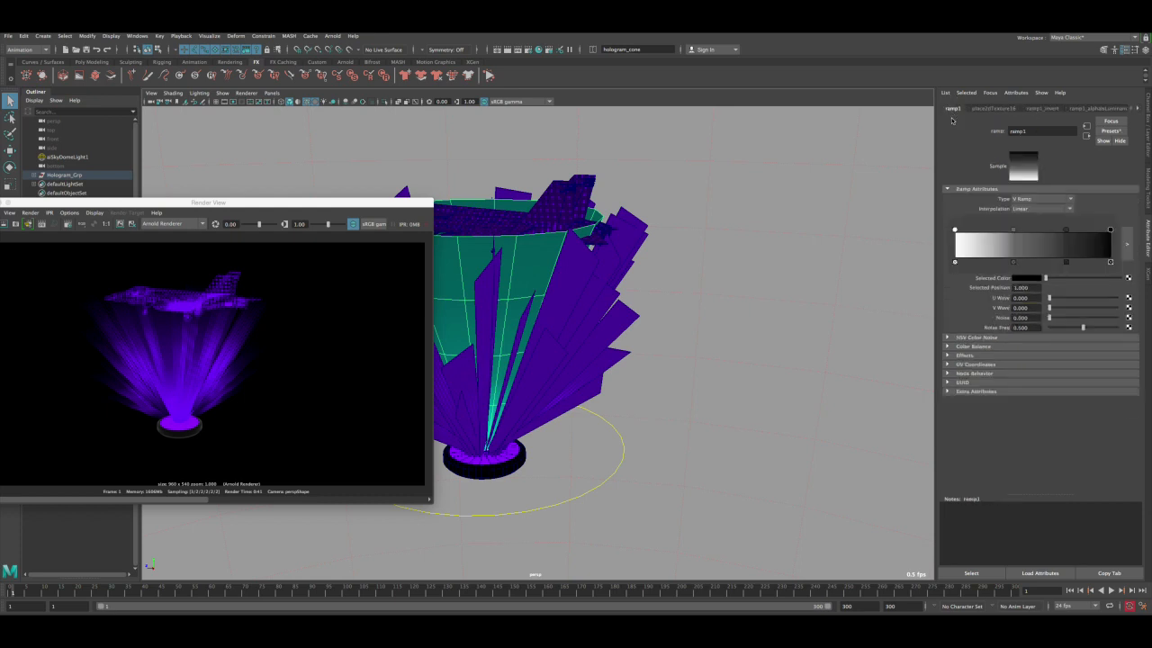
- Preview ramp1 on the hologram cone as a U Ramp, a Diagonal Ramp and a Radial Ramp
left_click(1012, 199)
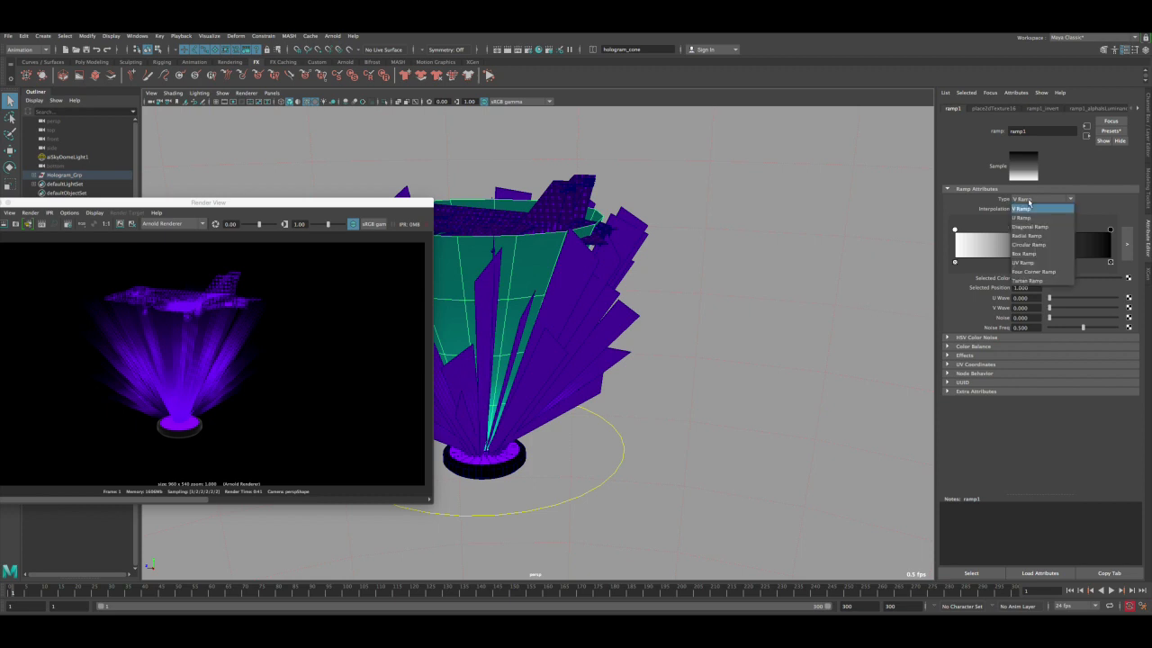
left_click(1032, 190)
left_click(1034, 200)
left_click(1026, 217)
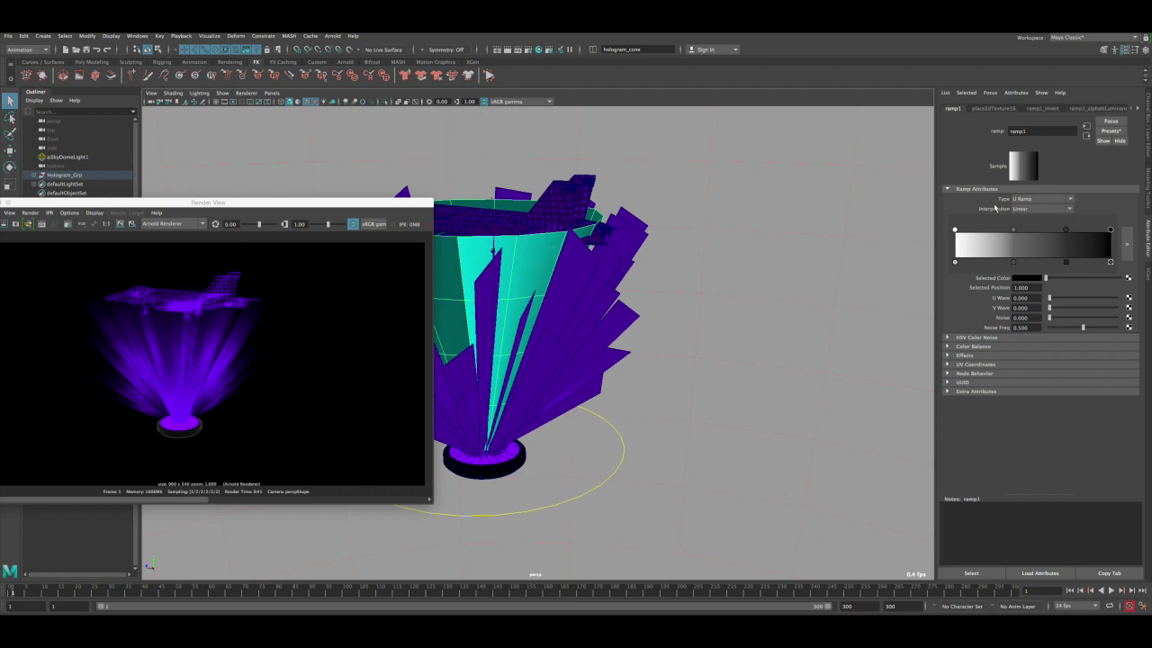
left_click(1033, 199)
left_click(1029, 214)
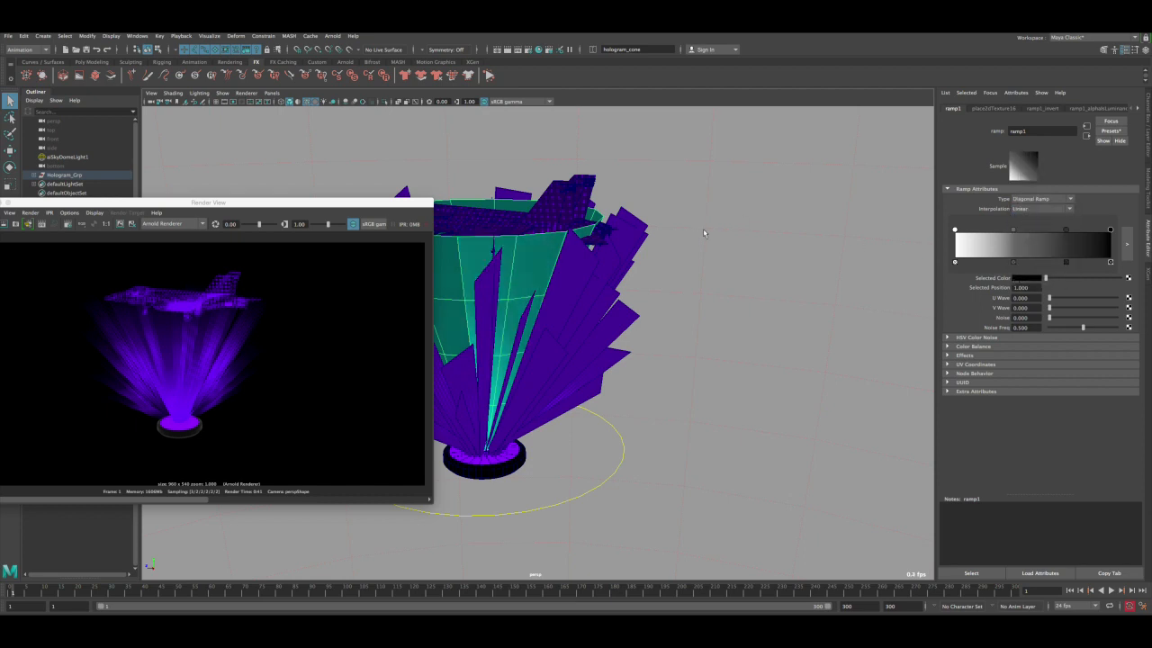
left_click(1025, 199)
left_click(1030, 235)
left_click(1032, 199)
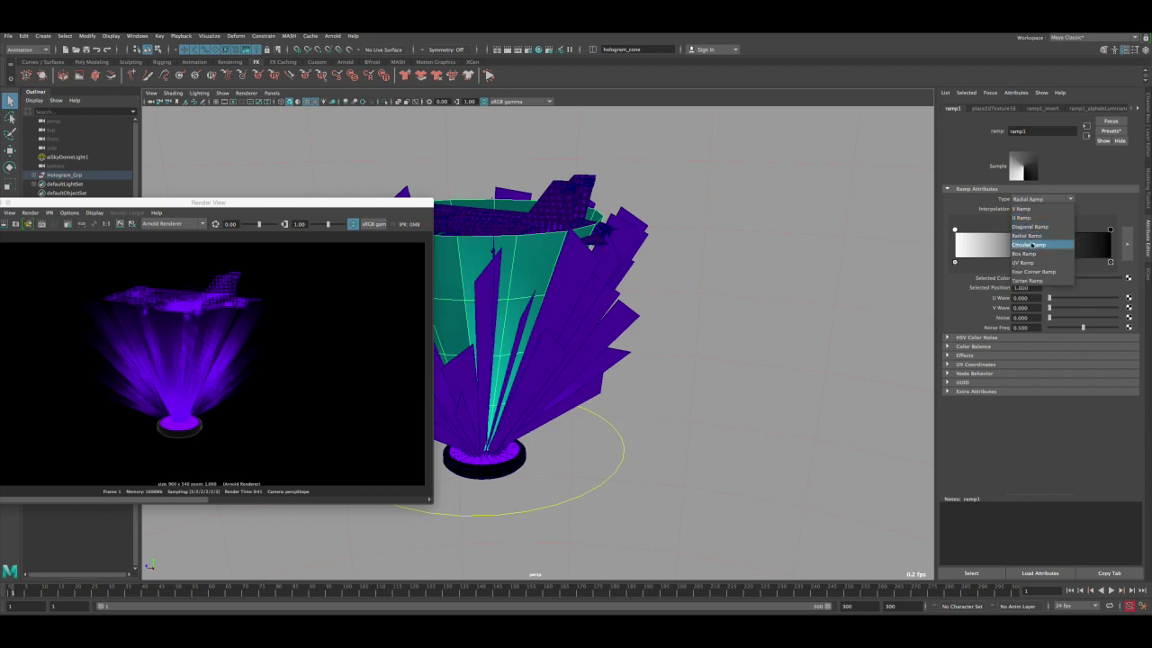
left_click(1032, 236)
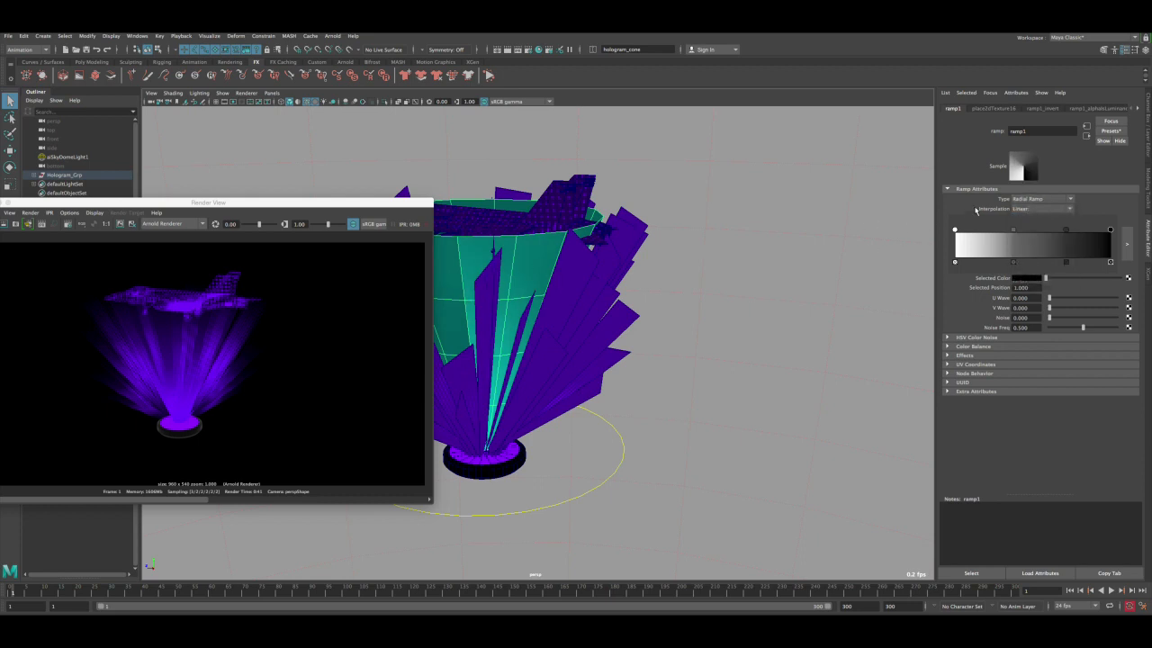
- Preview ramp1 as Circular, UV, Four Corner and Tartan Ramp, and return its type to V Ramp
left_click(1017, 200)
left_click(1025, 246)
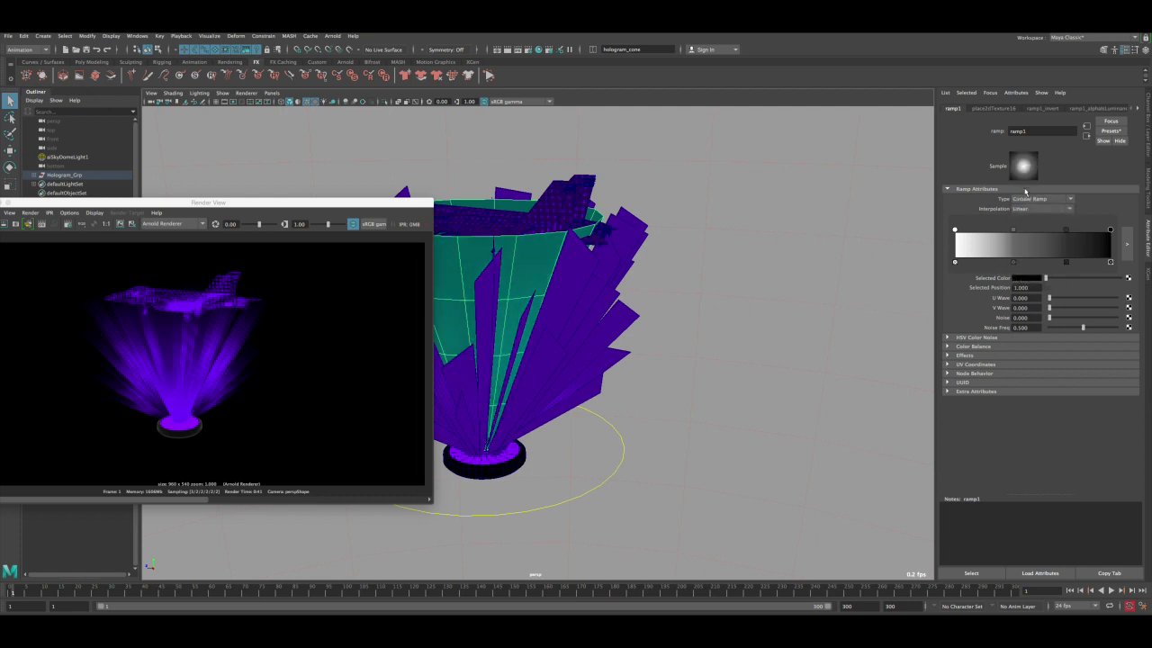
left_click(1025, 200)
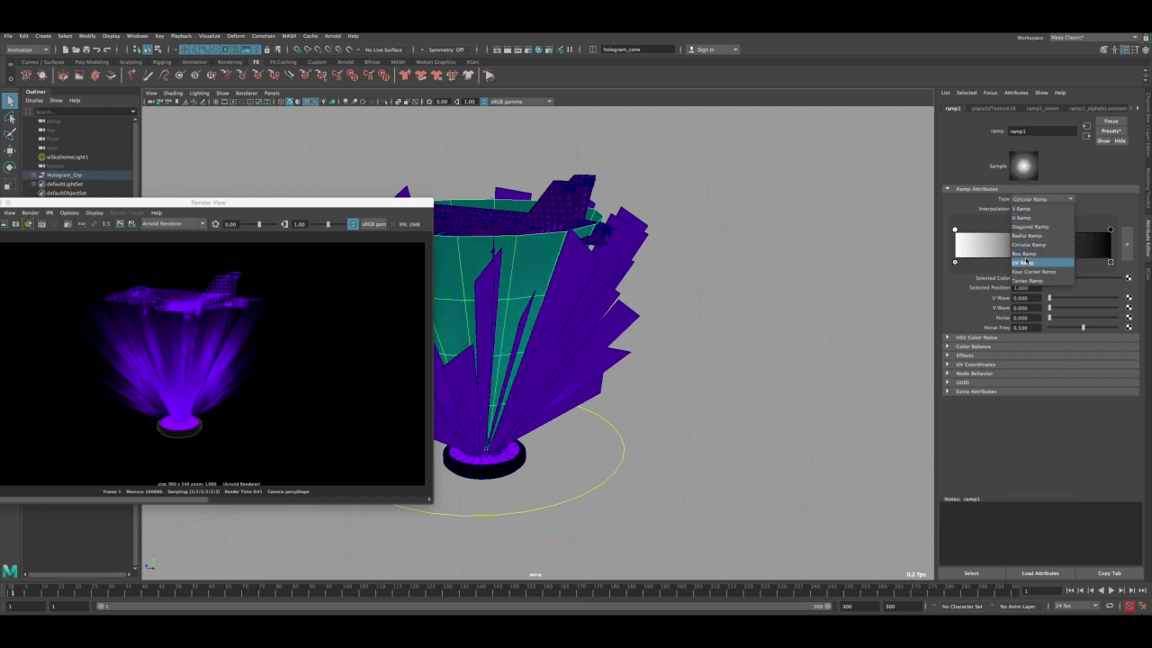
left_click(1026, 263)
left_click(1029, 198)
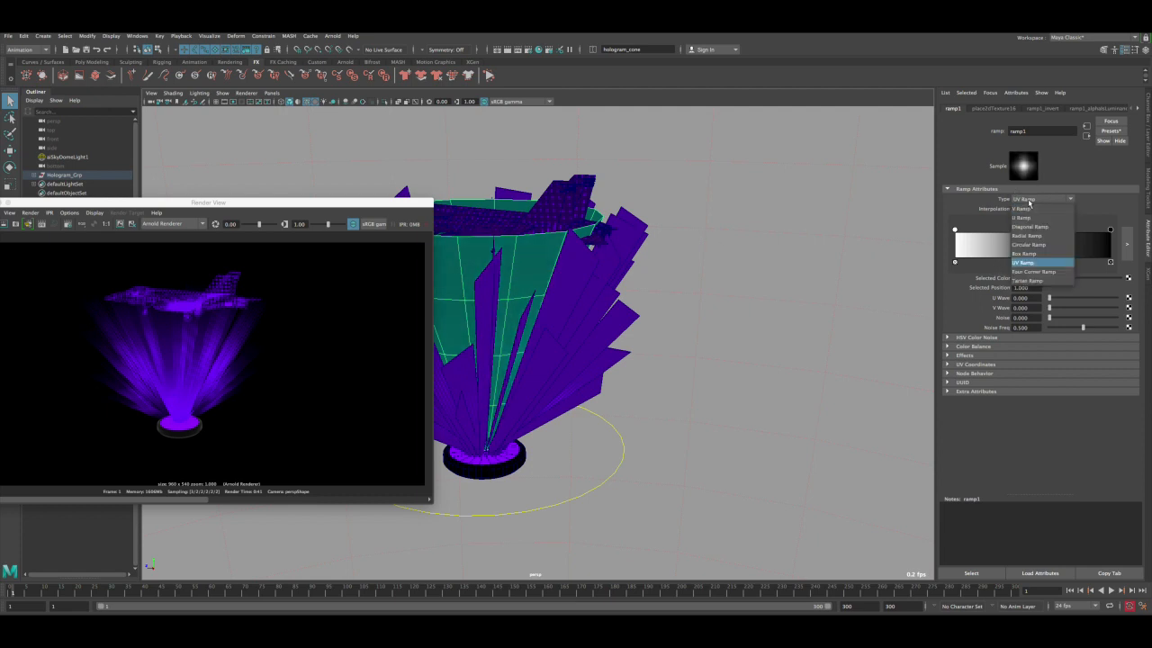
left_click(1033, 271)
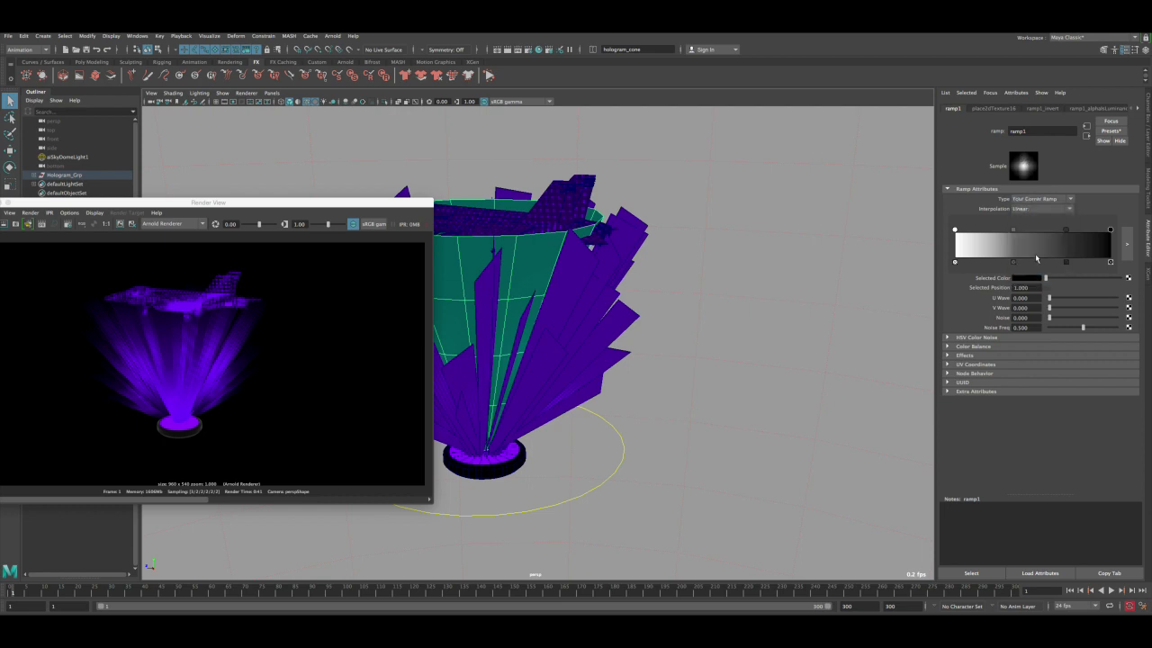
left_click(1032, 202)
left_click(1033, 281)
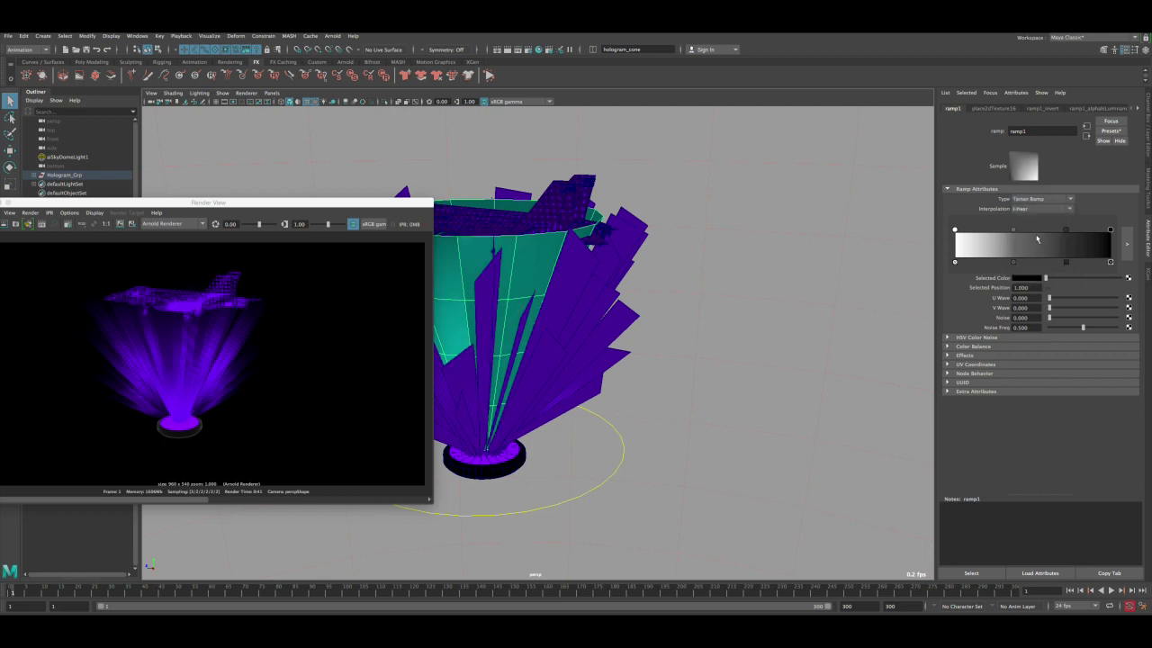
left_click(1026, 198)
left_click(1026, 203)
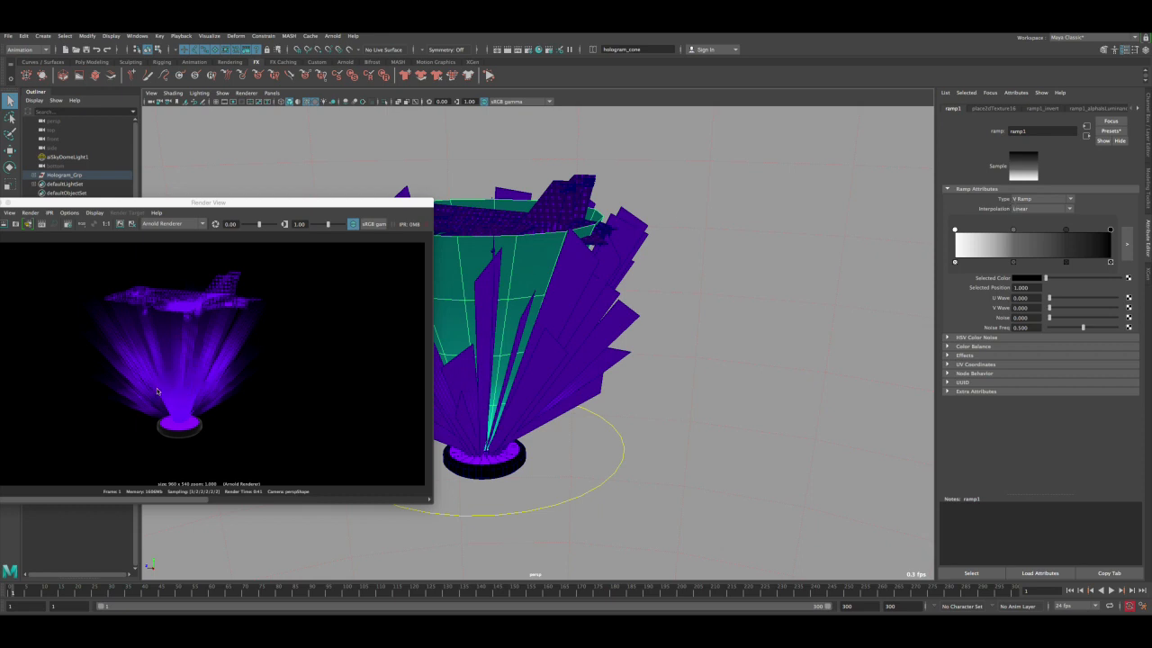
- Select Hologram_Control and review its glow, UV, scale and rotation attributes alongside the render
left_click_drag(240, 203, 315, 191)
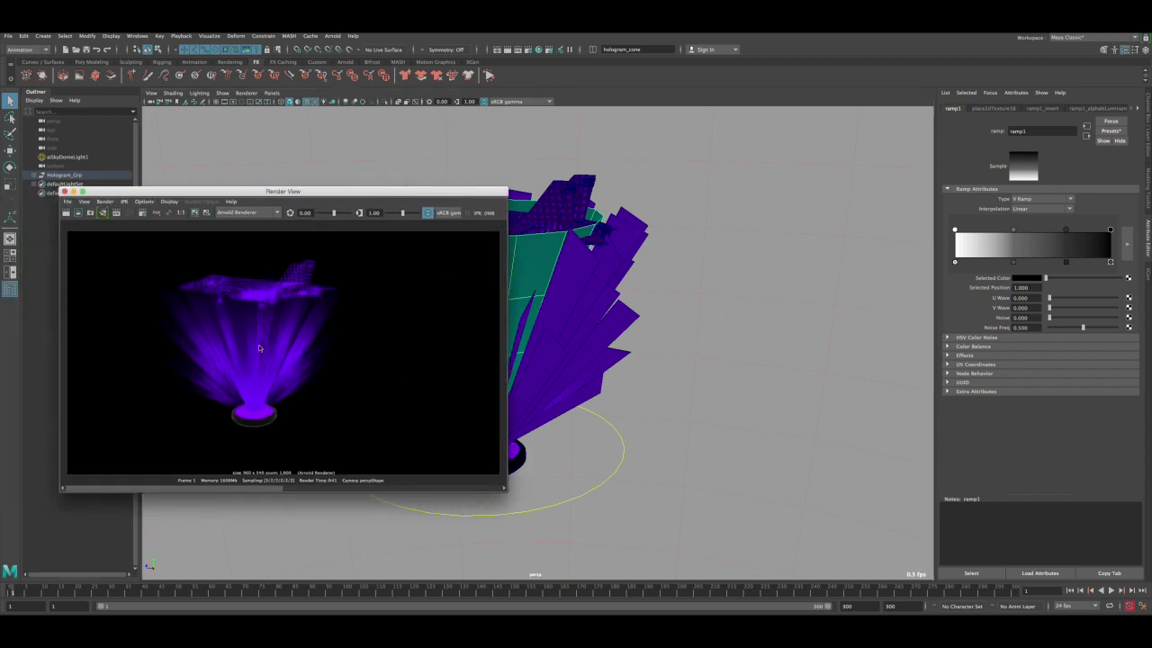
left_click(645, 450)
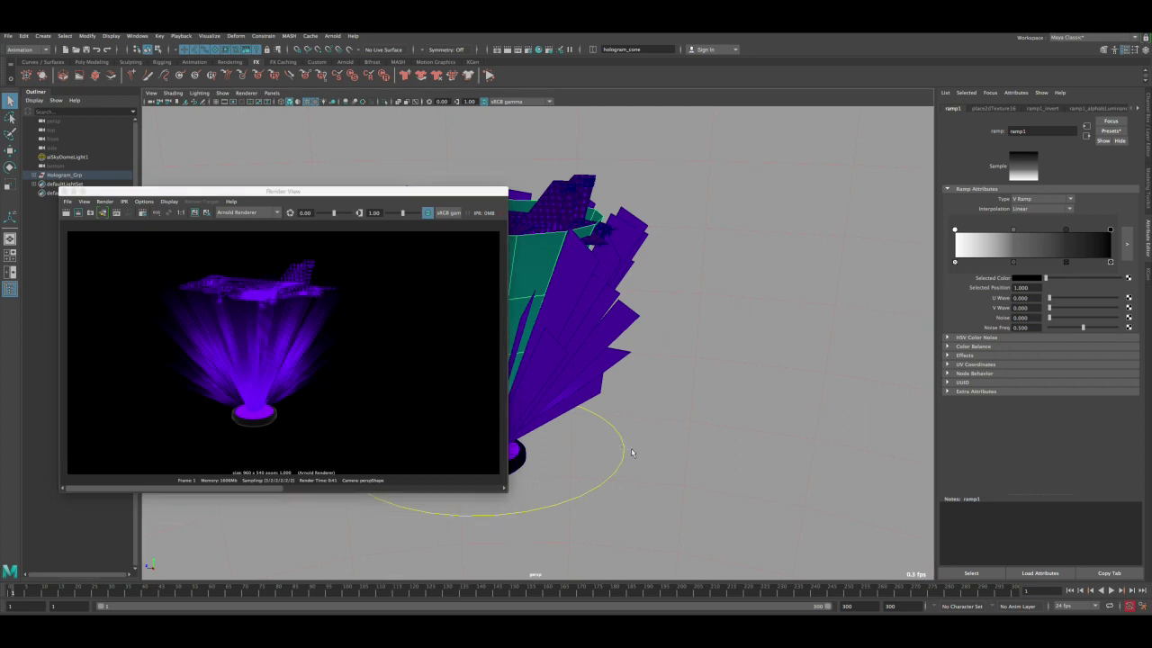
key("ctrl+a")
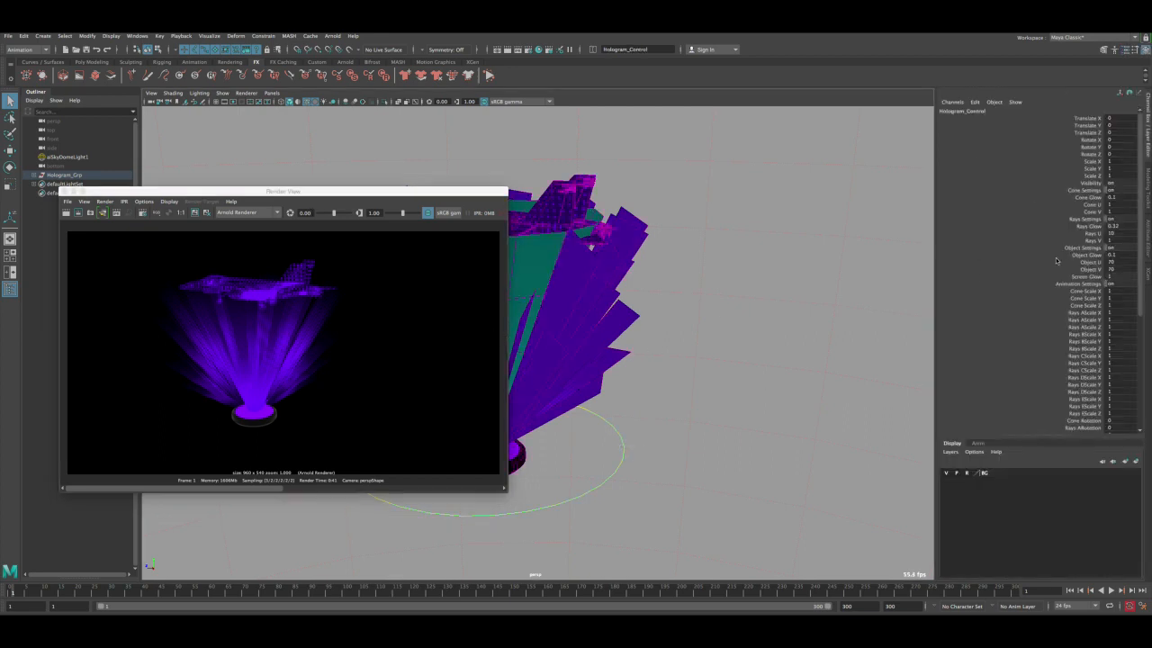
scroll(1116, 277, "down", 5)
scroll(1114, 279, "up", 5)
- Open the Hypershade and inspect the Hologram_Color_Picker and Hologram_Object materials
left_click(538, 49)
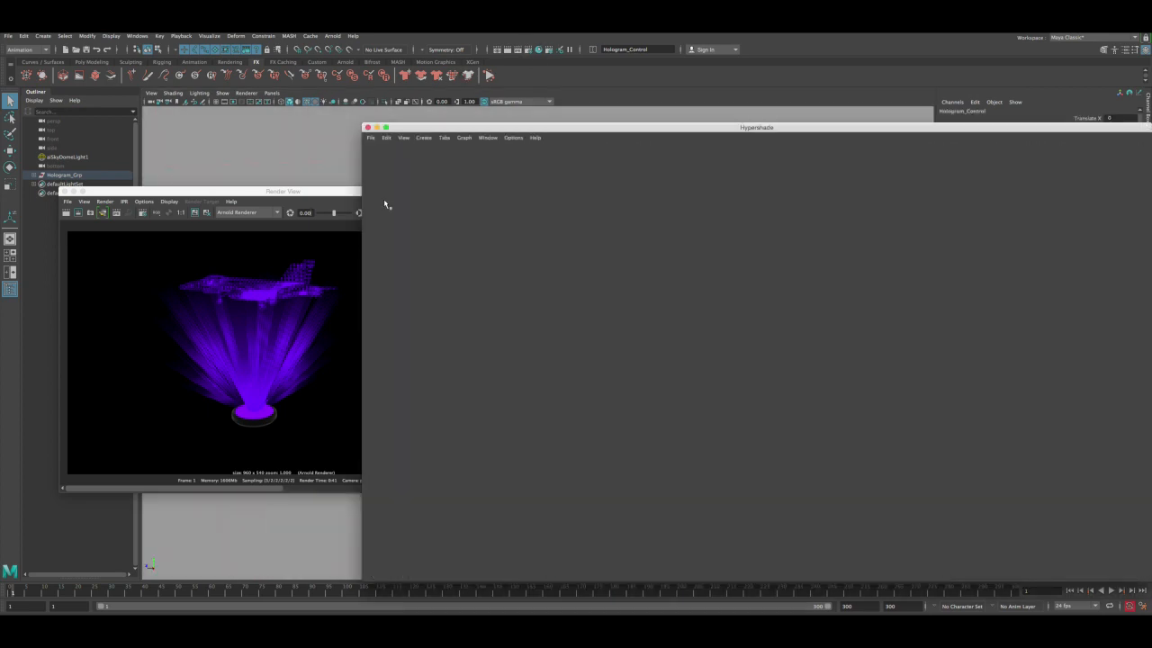
left_click(383, 198)
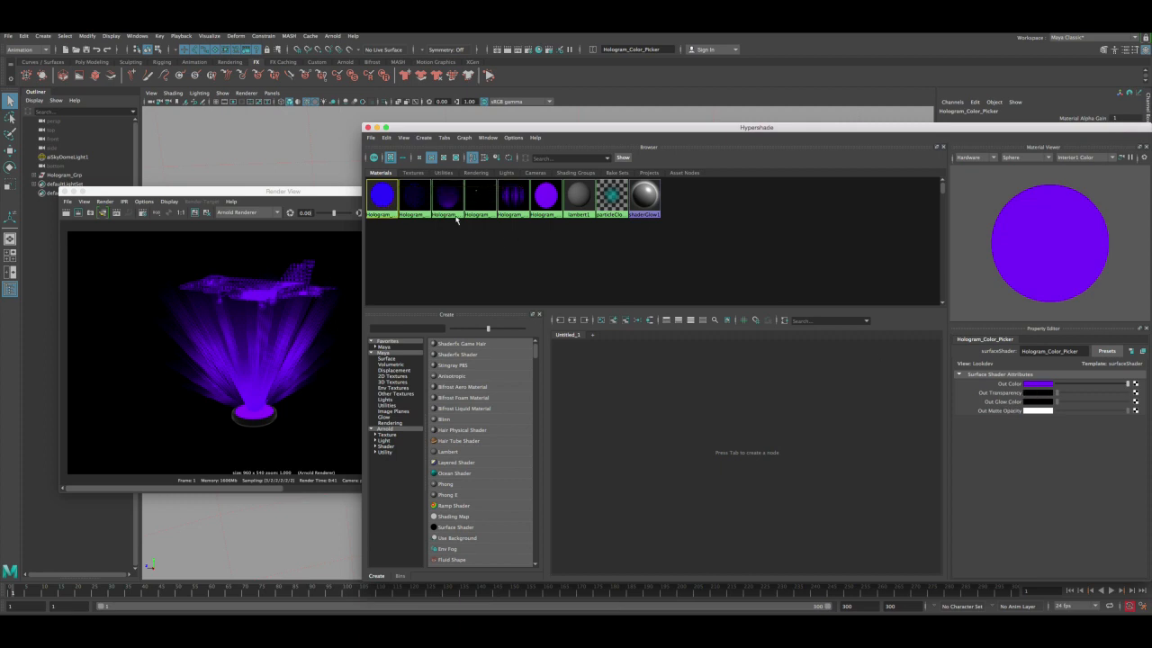
left_click(414, 193)
left_click_drag(539, 128, 419, 103)
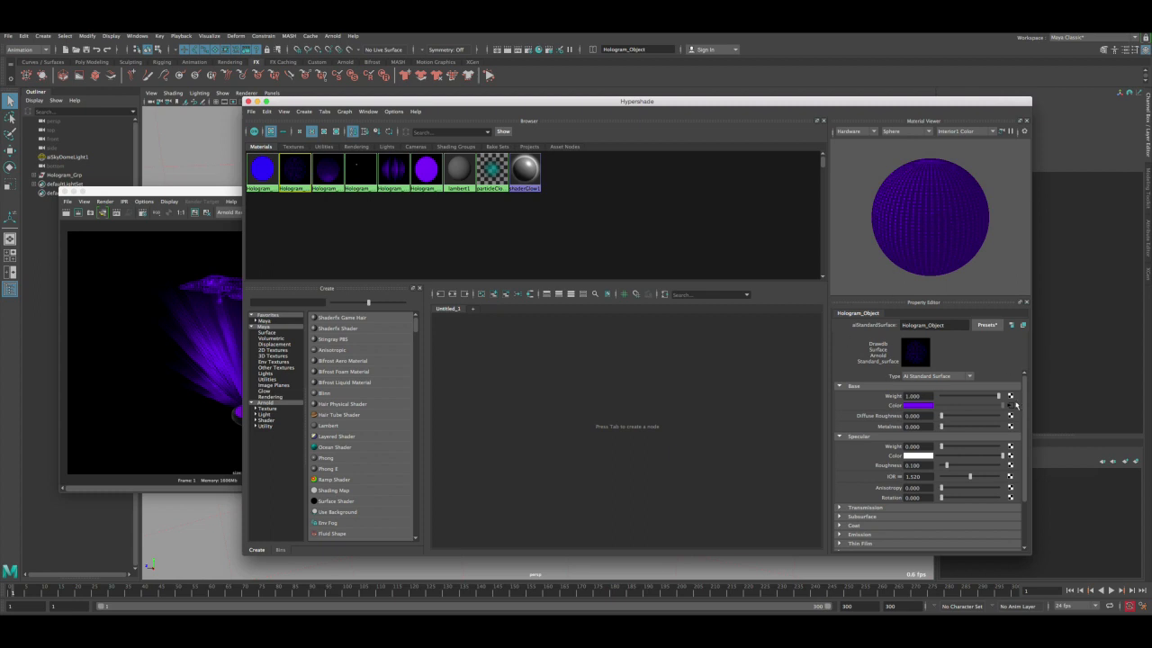
- Review Hologram_Object's Specular and Emission attributes, and close the Render View
scroll(1024, 411, "down", 2)
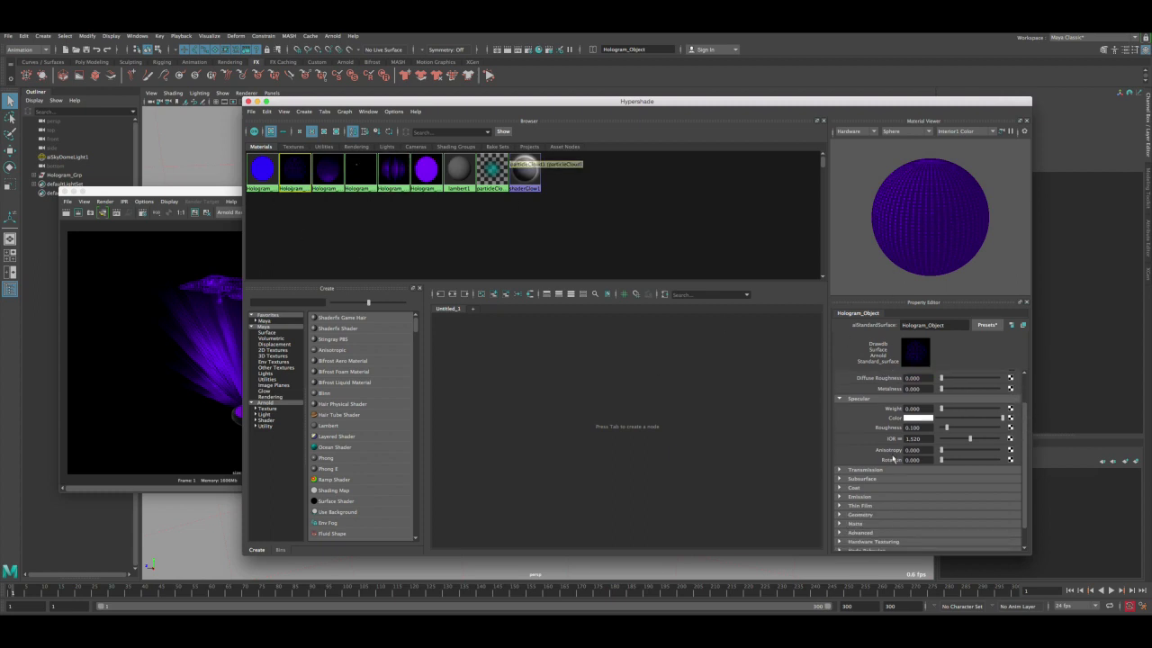
left_click(853, 498)
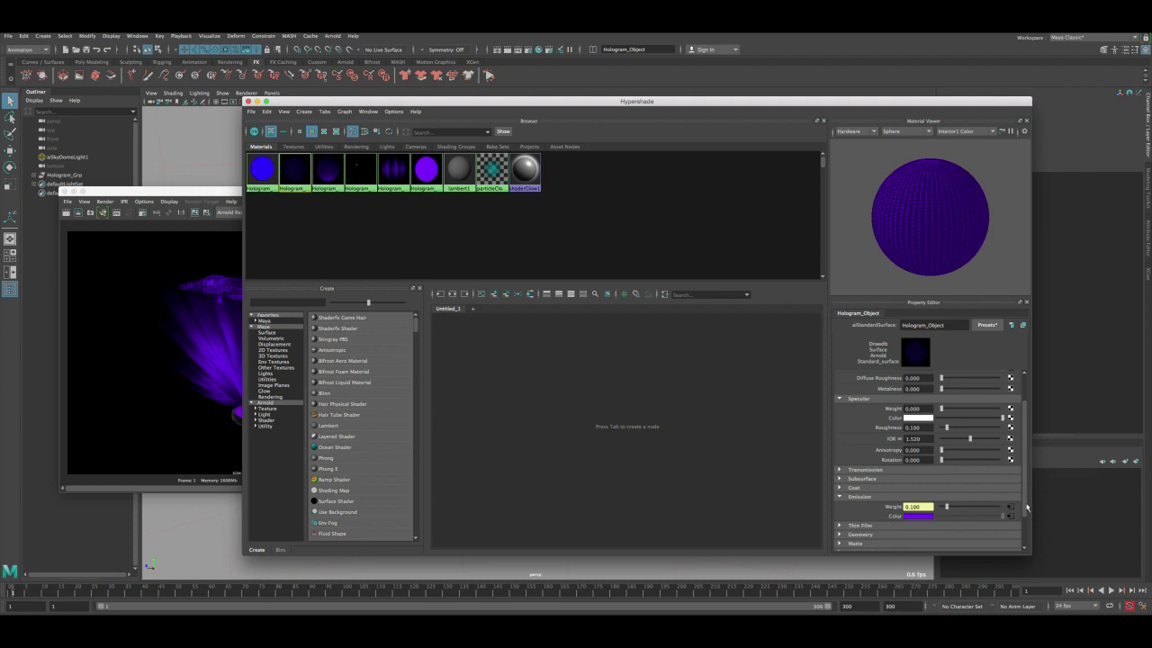
left_click_drag(1026, 508, 1023, 532)
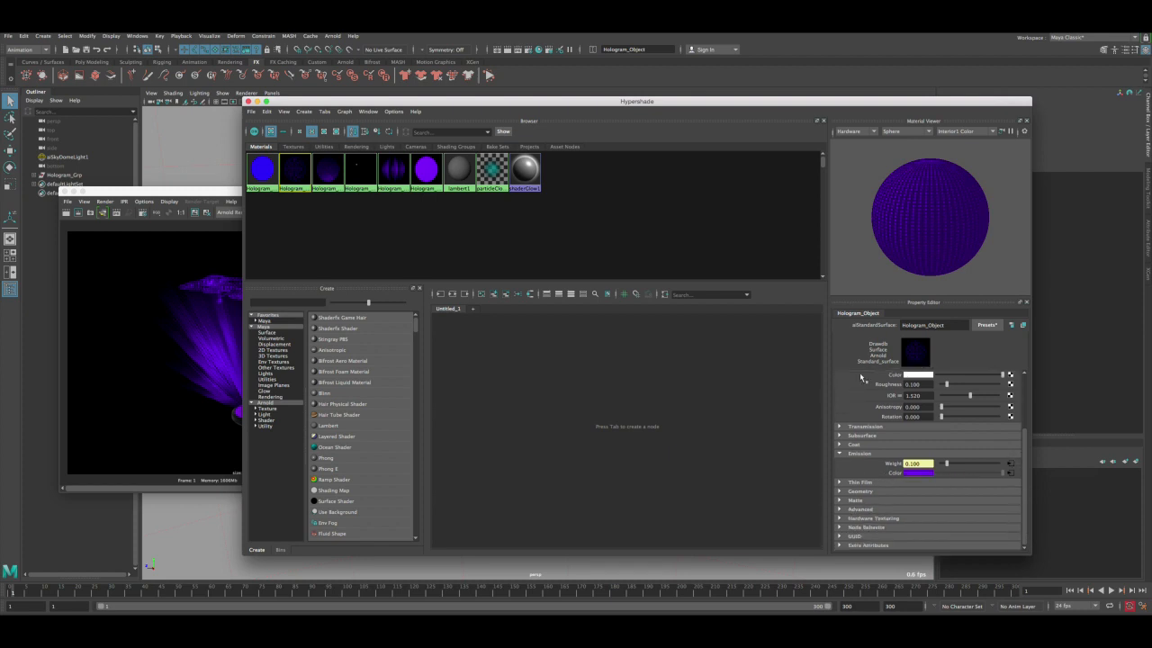
left_click(866, 452)
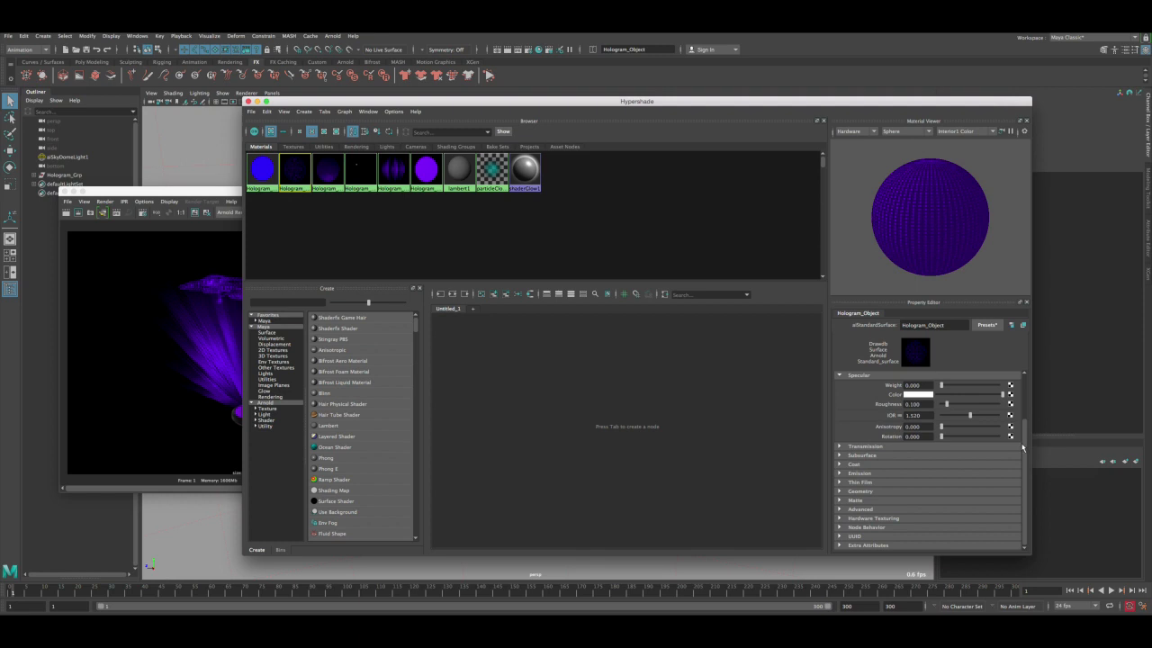
left_click_drag(1022, 447, 1021, 373)
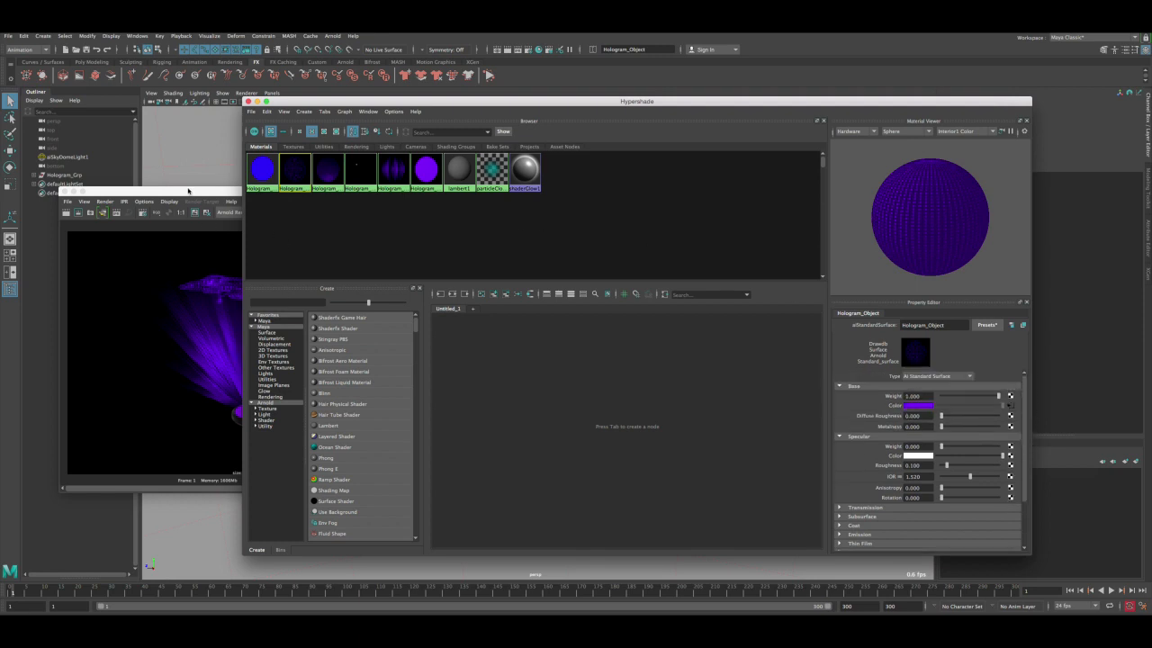
left_click(188, 190)
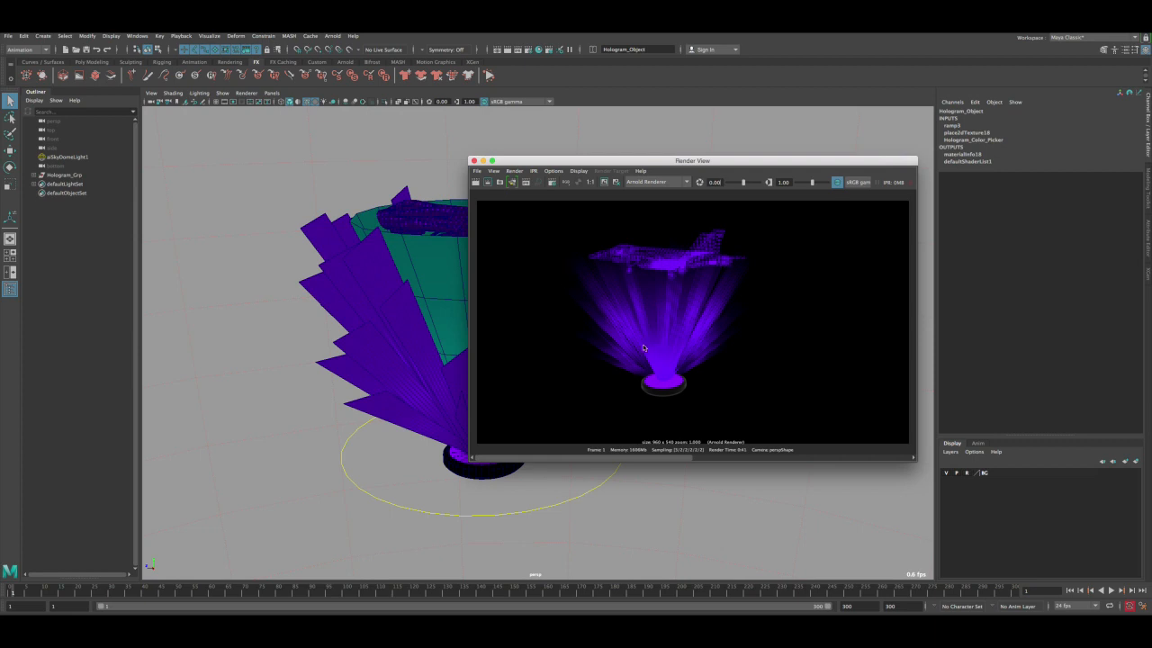
left_click(474, 161)
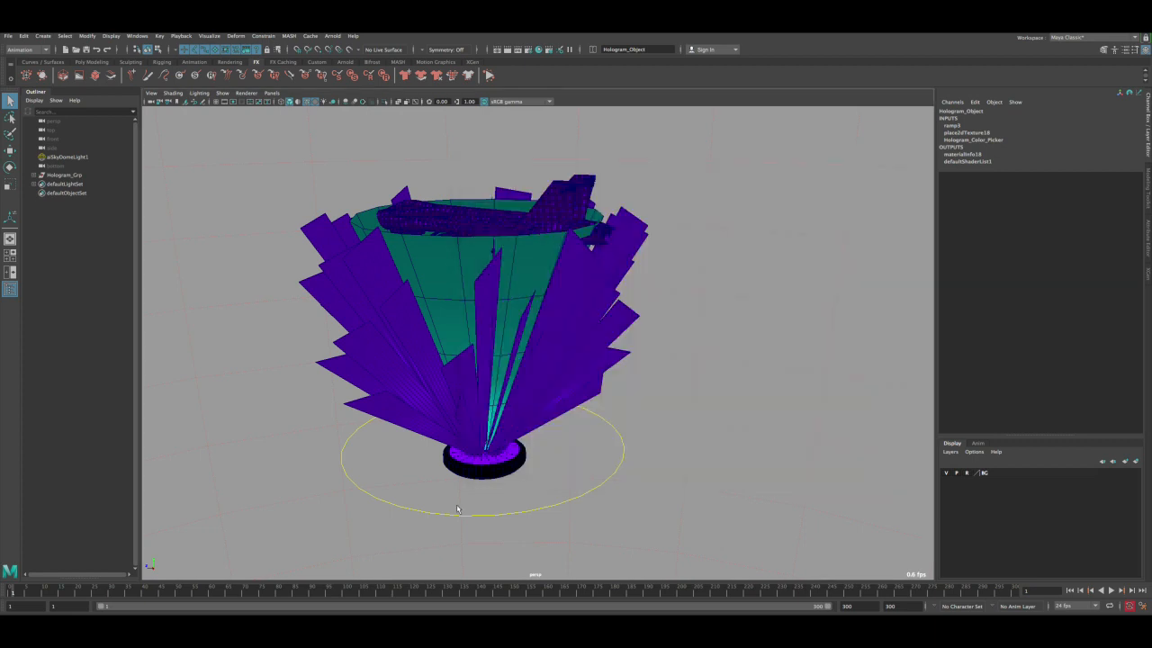
- Select Hologram_Control and key all of its attributes at frames 1 and 30
left_click(493, 515)
left_click_drag(590, 494, 579, 493, "alt")
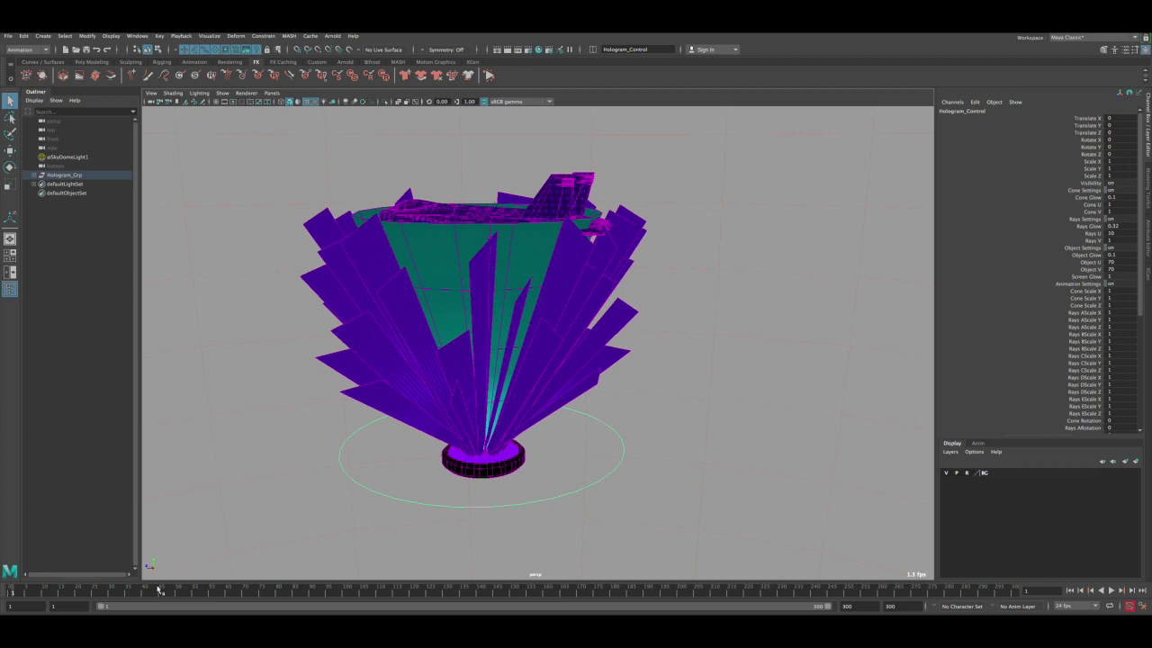
key("s")
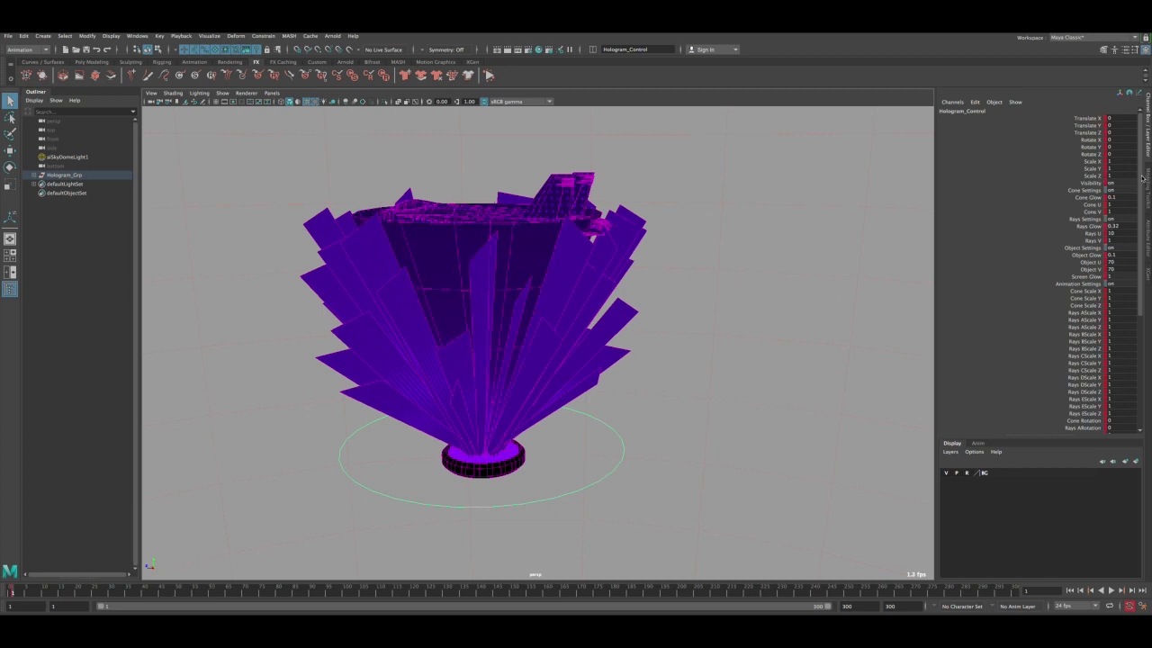
mouse_move(1142, 178)
left_mouse_down()
mouse_move(1142, 280)
mouse_move(1141, 160)
left_mouse_up()
left_click_drag(23, 595, 111, 594)
left_click(14, 592)
- Set every Cone Scale and Rays A to E Scale channel of Hologram_Control to 0 at frame 1
left_click(1094, 292)
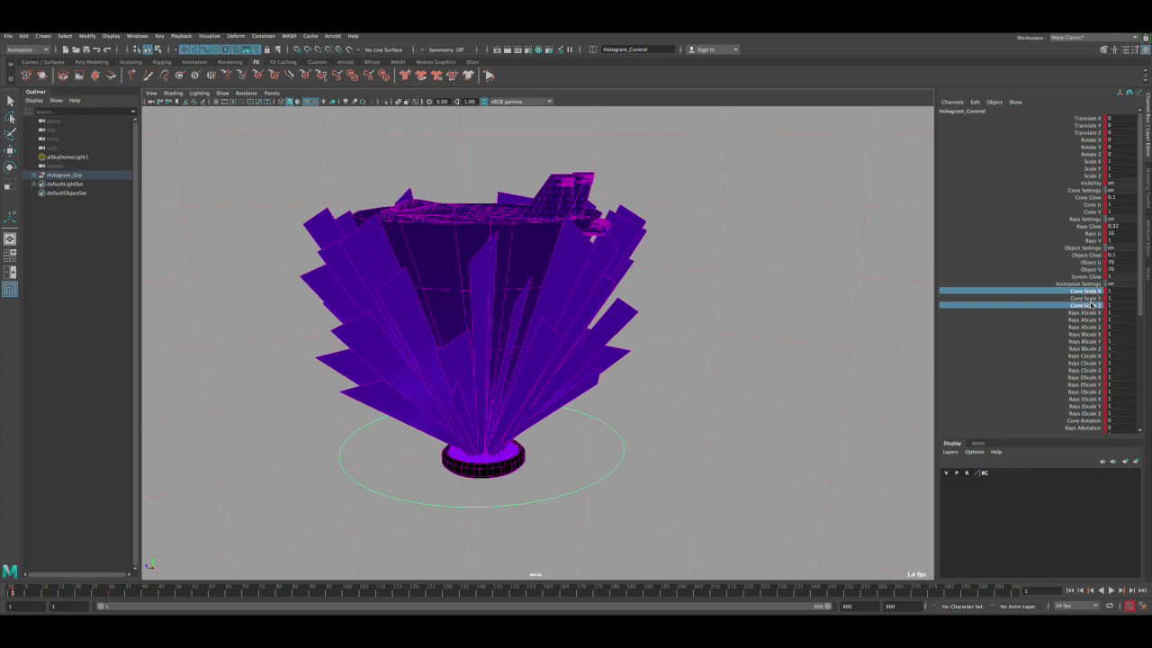
scroll(1086, 369, "down", 1)
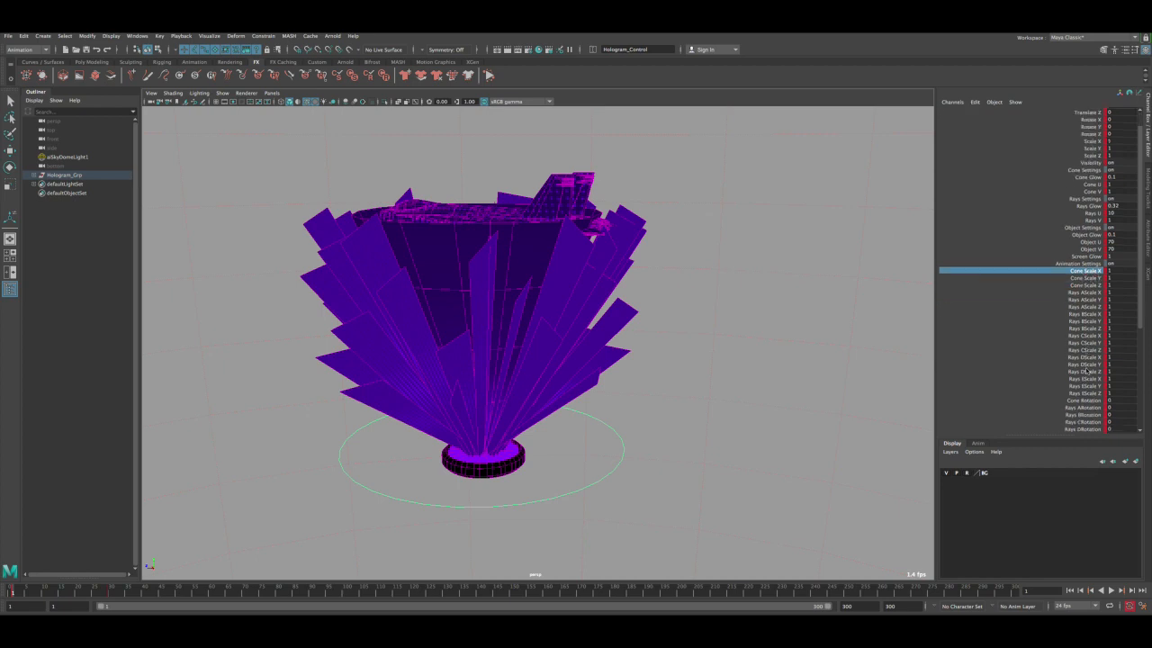
left_click_drag(1085, 393, 1085, 284, "ctrl")
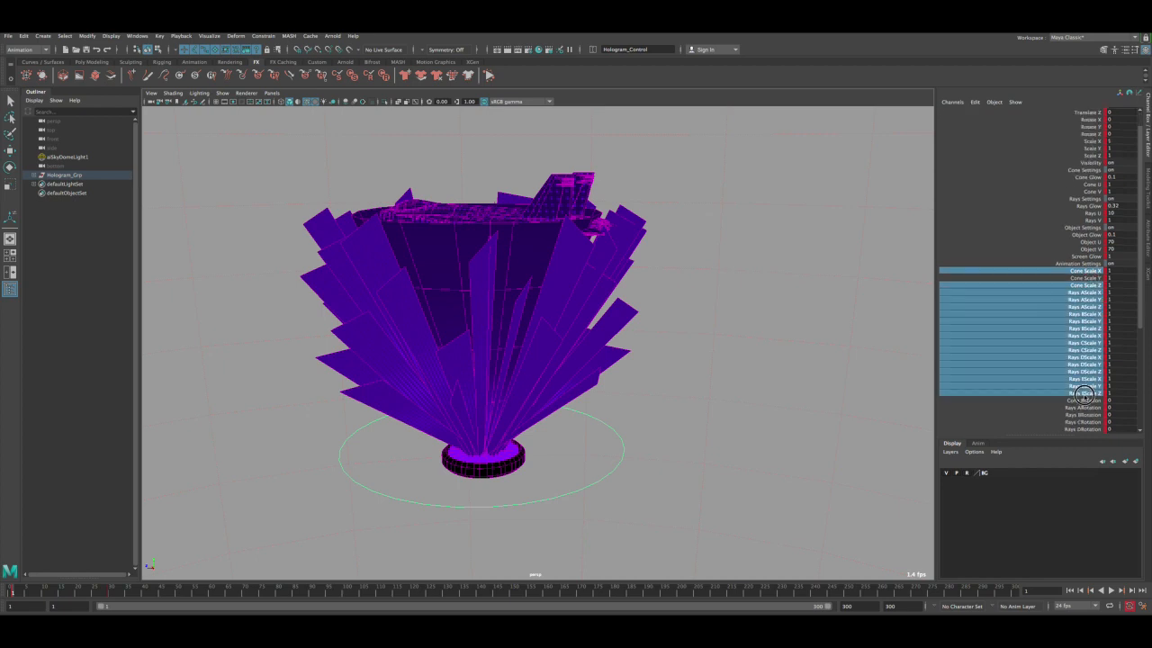
left_click(1087, 271)
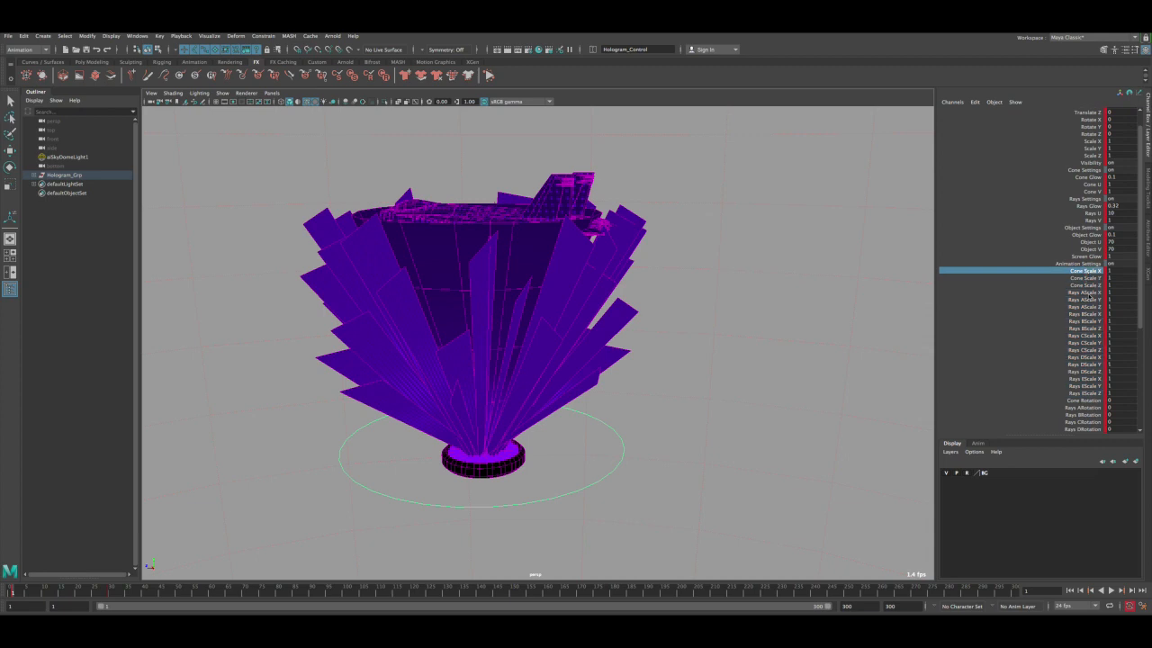
left_click(1086, 393, "shift")
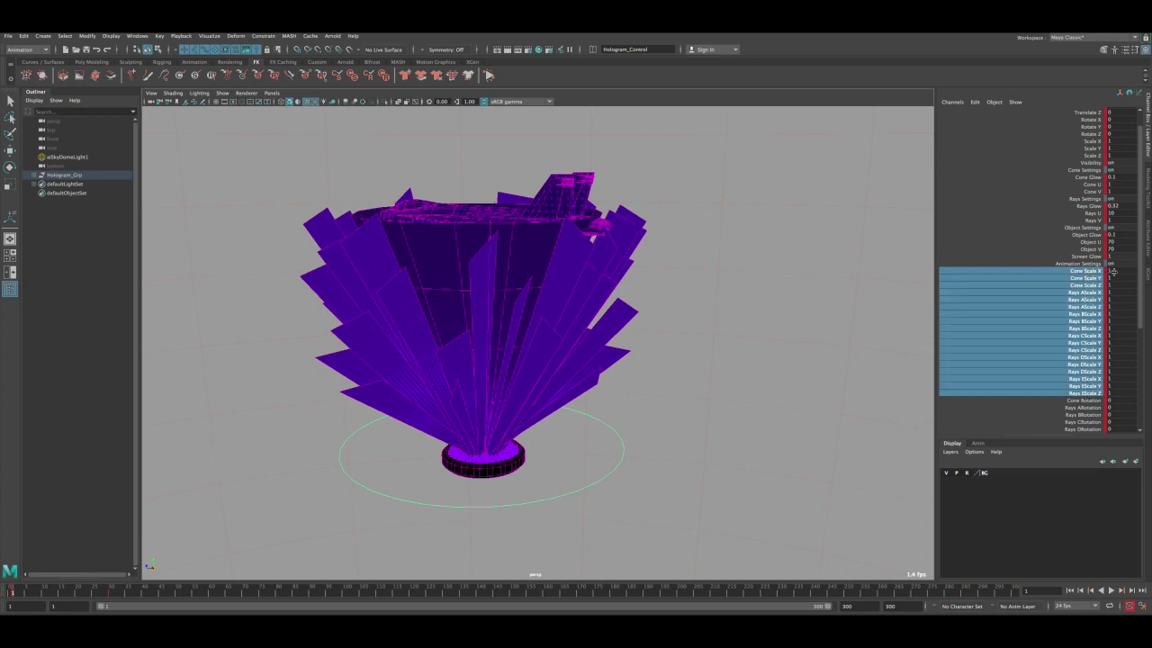
left_click_drag(1112, 271, 1120, 393)
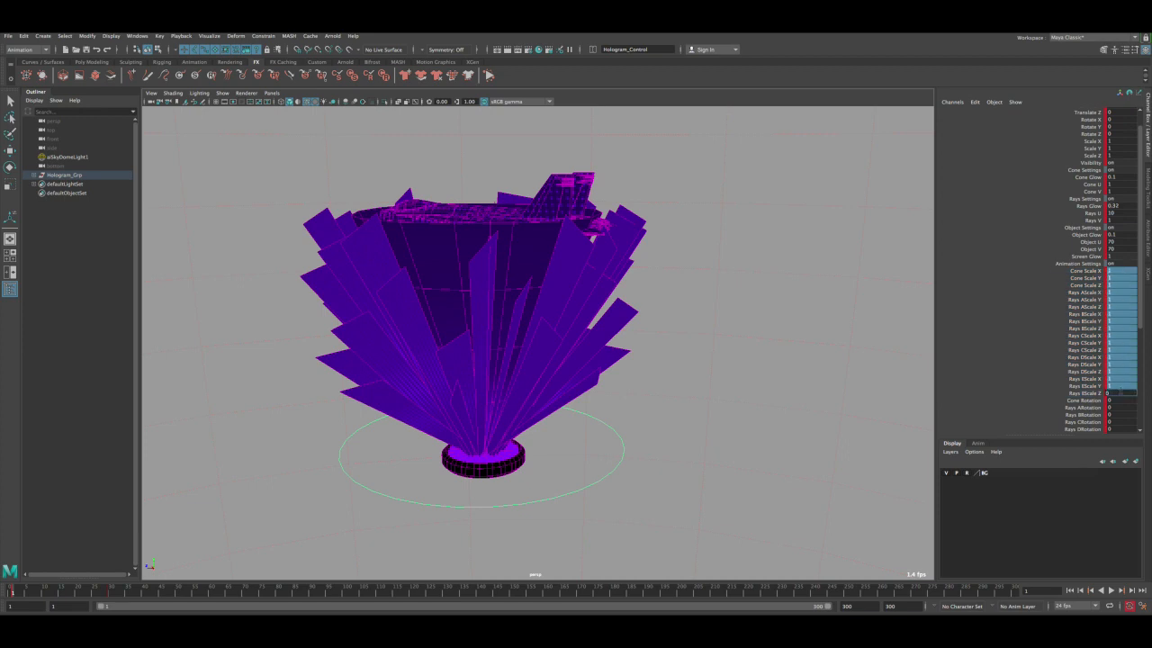
type("0")
key("Return")
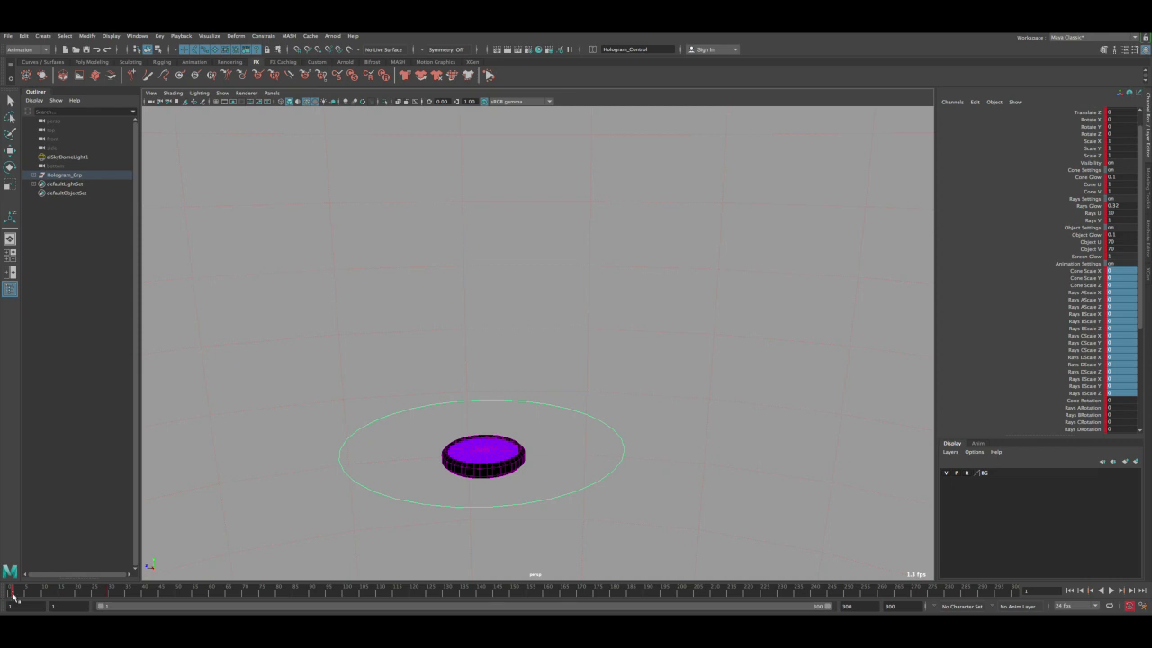
- Scrub the scale-up to frame 30, select the Rays A to E Scale channels, and show the animation curves in the Graph Editor
mouse_move(12, 592)
left_mouse_down()
mouse_move(154, 594)
mouse_move(111, 598)
left_mouse_up()
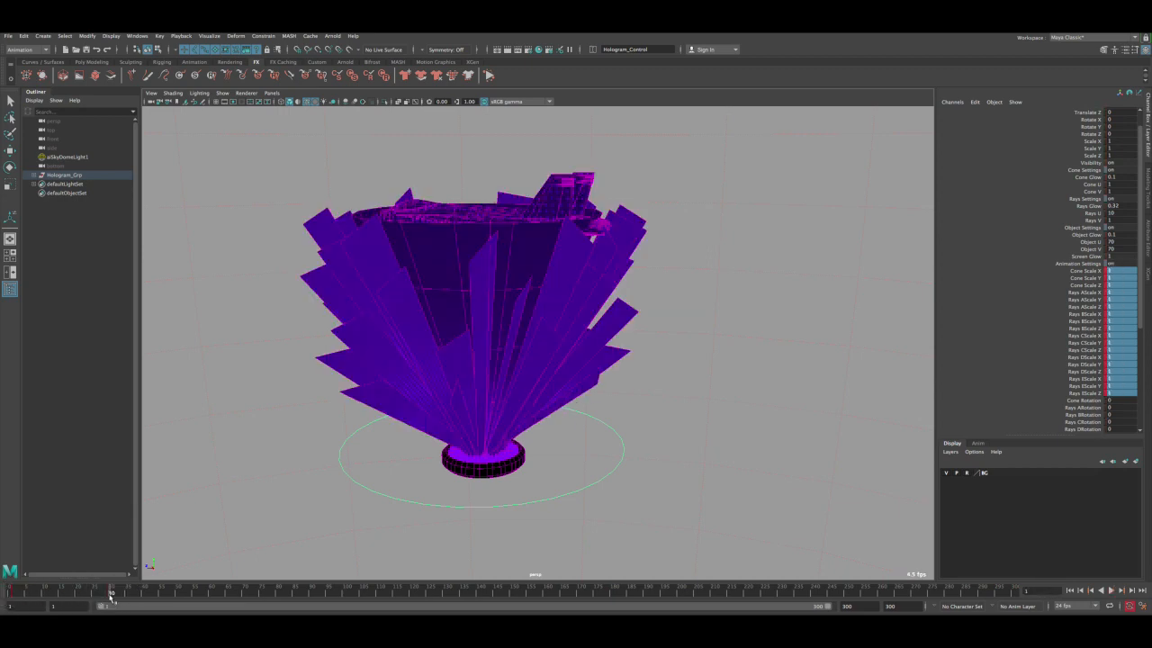
left_click(1098, 285)
left_click(1086, 293)
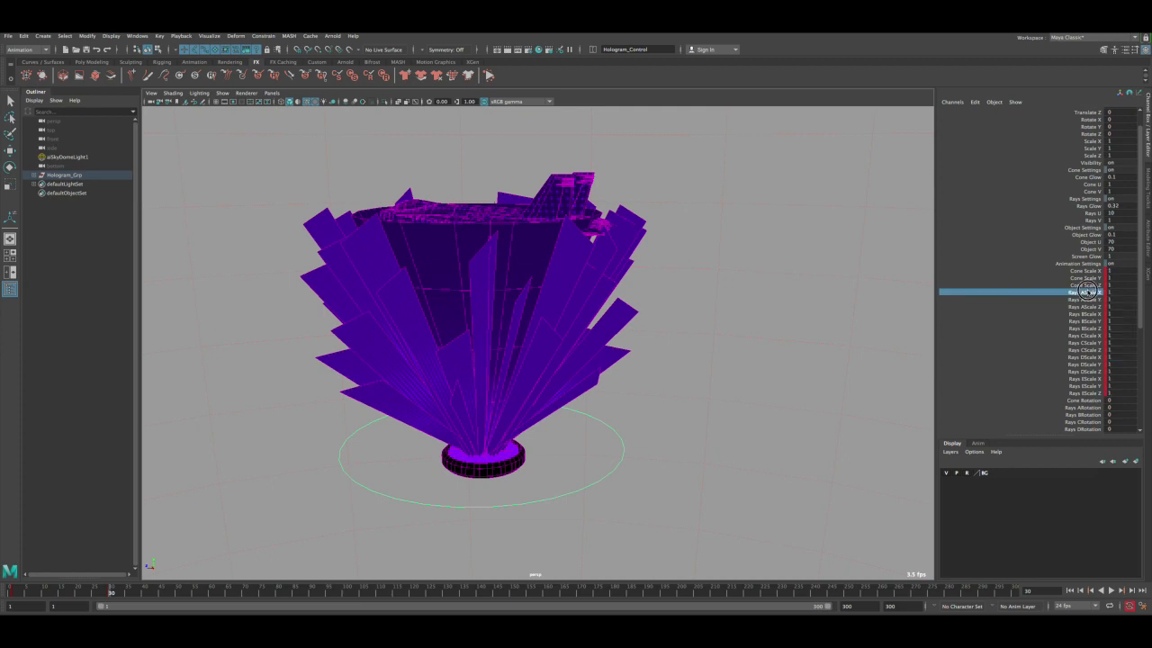
left_click_drag(1086, 285, 1084, 394)
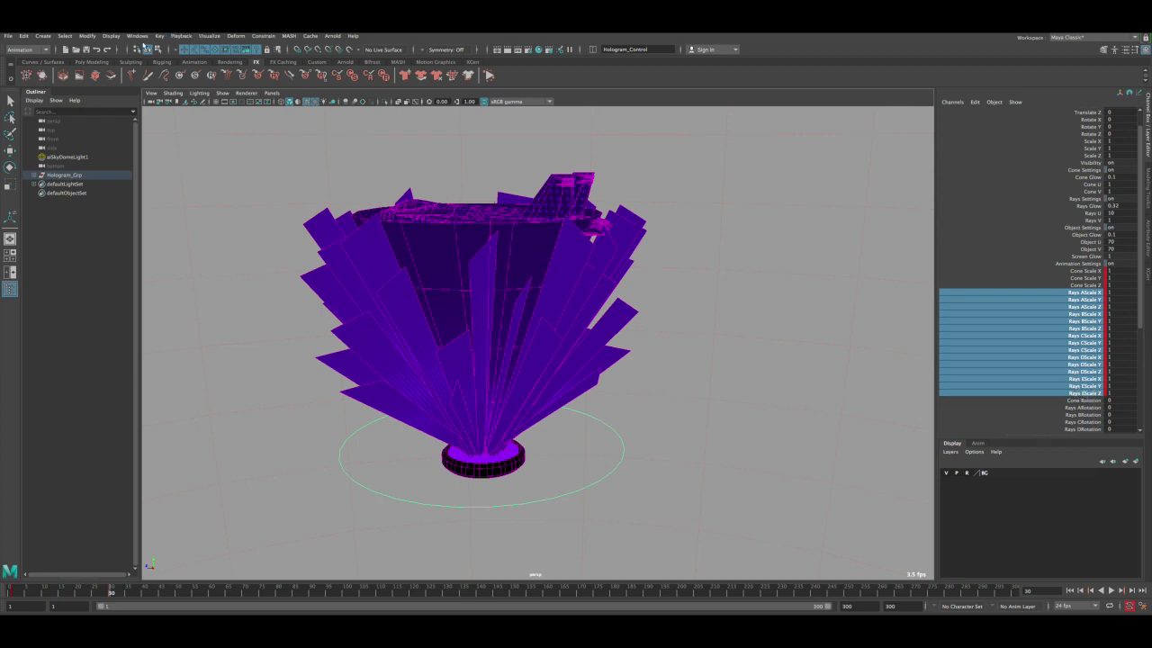
left_click(136, 36)
mouse_move(162, 85)
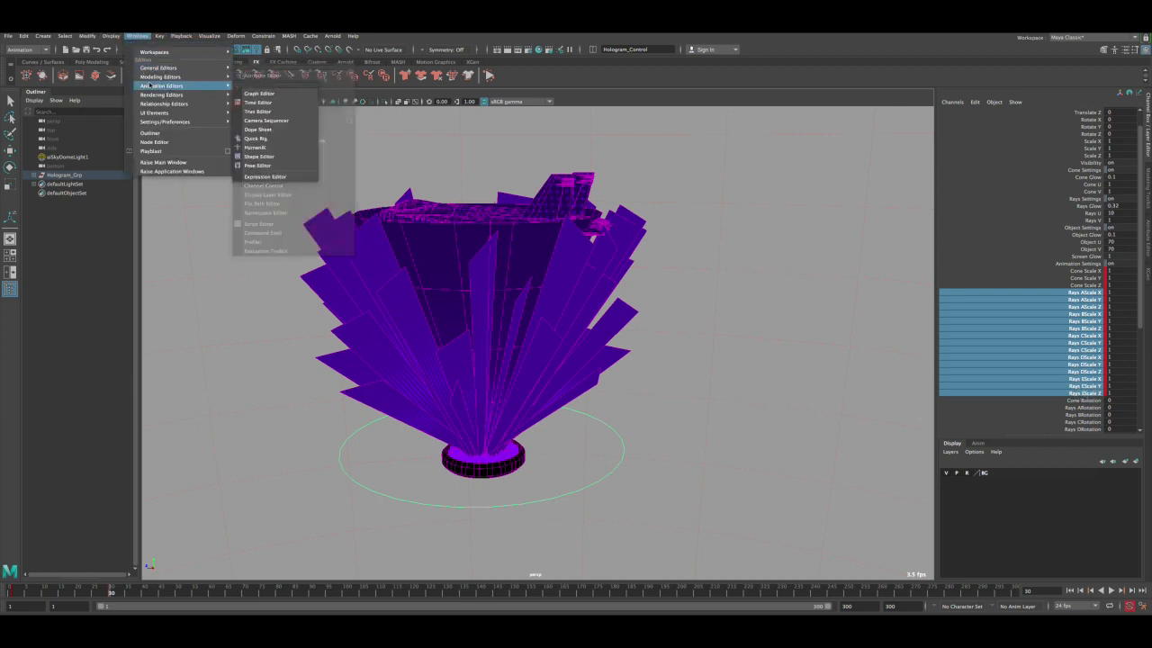
left_click(270, 101)
left_click(586, 276)
key("f")
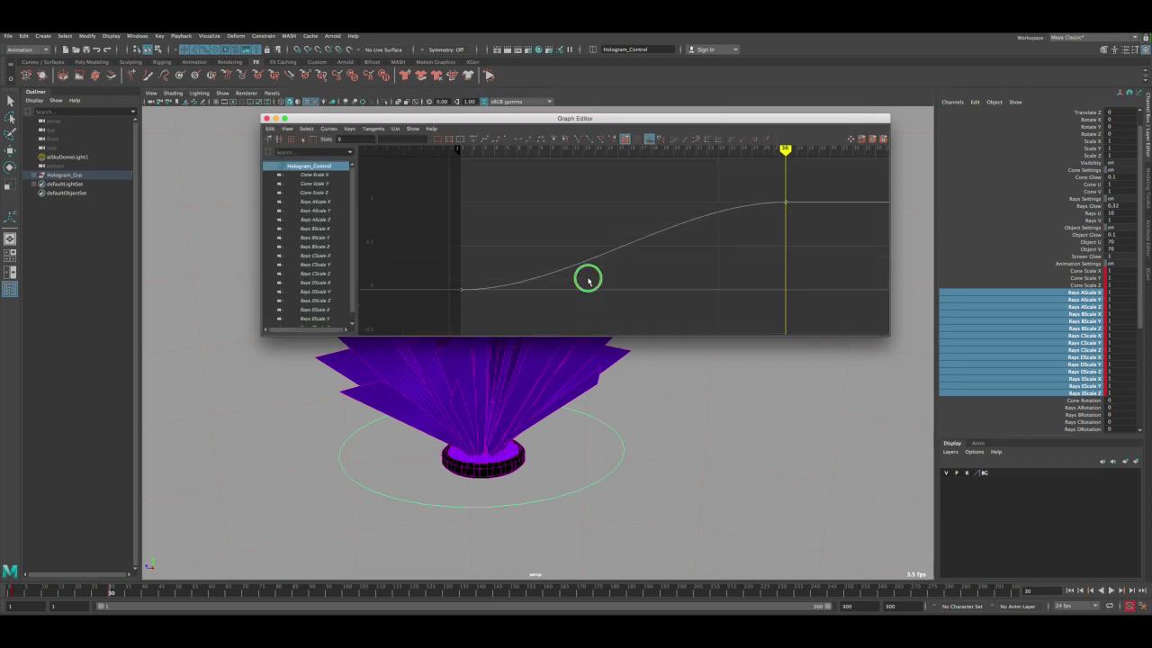
- Shift both keys of the Rays A to E Scale curves about 7 frames forward in time, with the end keys at frame 37
left_click(310, 200)
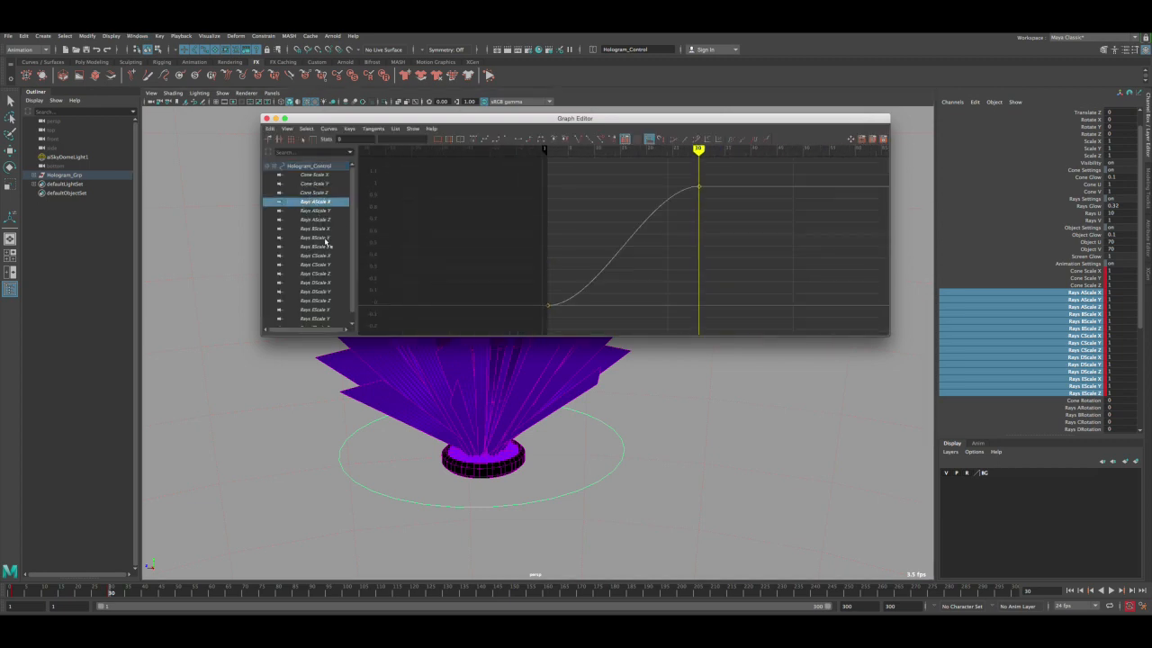
left_click(325, 320, "shift")
scroll(619, 247, "down", 3)
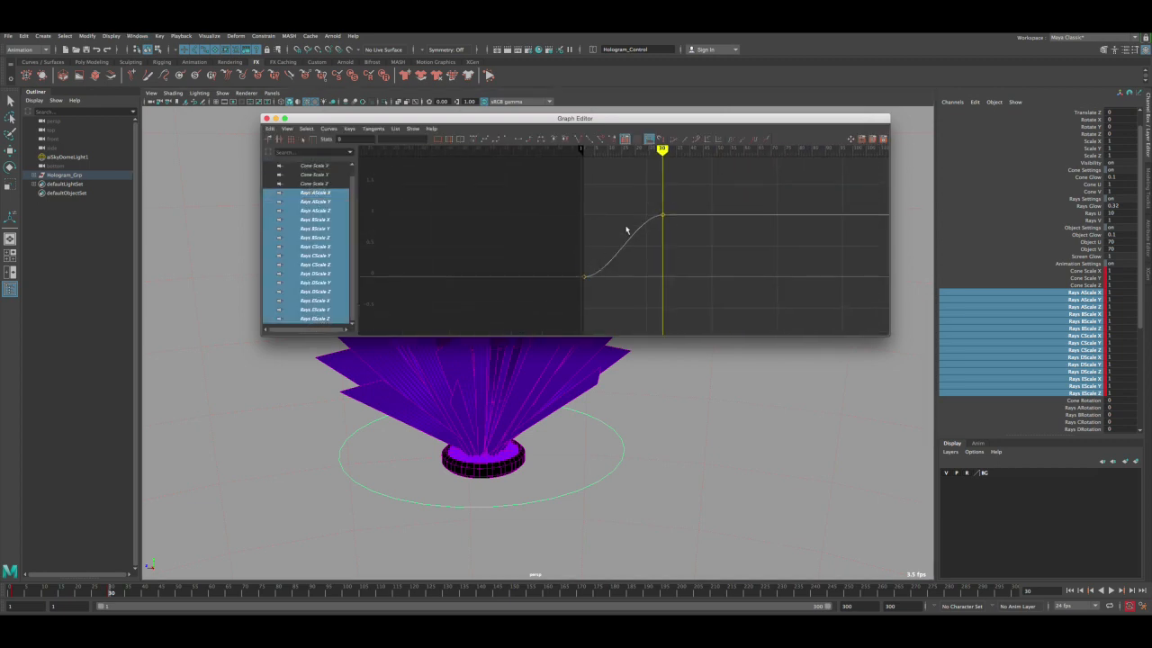
left_click_drag(627, 229, 642, 275)
scroll(644, 261, "down", 3)
key("w")
middle_click_drag(648, 251, 655, 248)
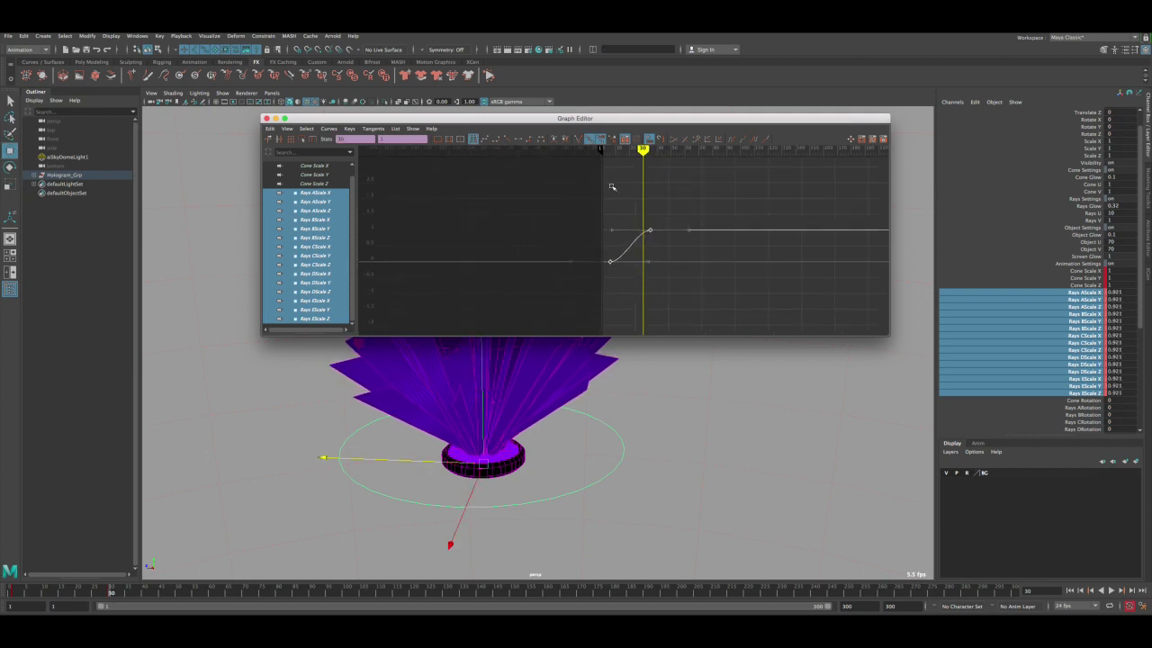
left_click_drag(567, 118, 360, 43)
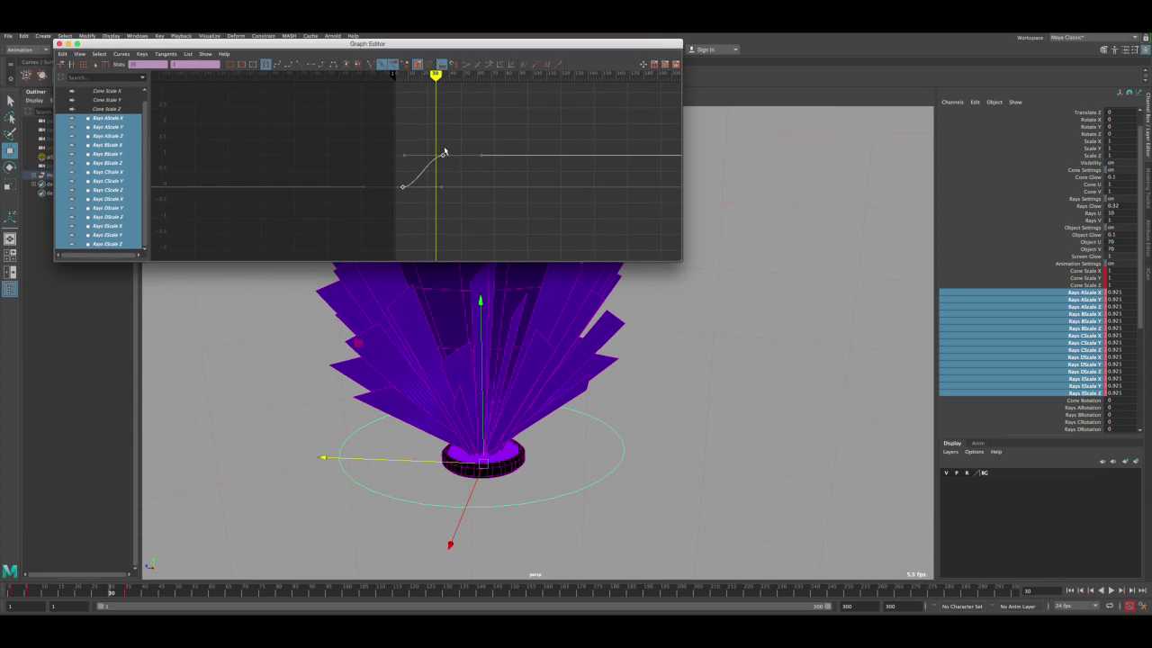
middle_click_drag(445, 151, 448, 146)
- Extend the rays' scale-up by moving only its end keys to about frame 42, and put the Graph Editor away
left_click_drag(432, 133, 458, 162)
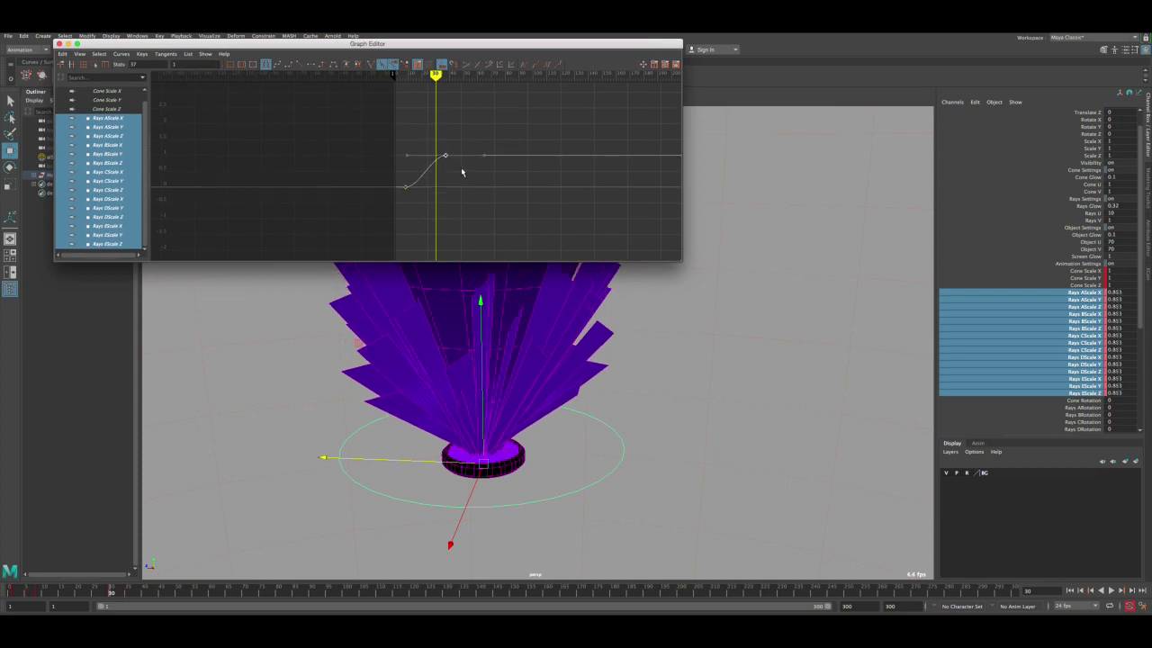
middle_click_drag(454, 162, 461, 161)
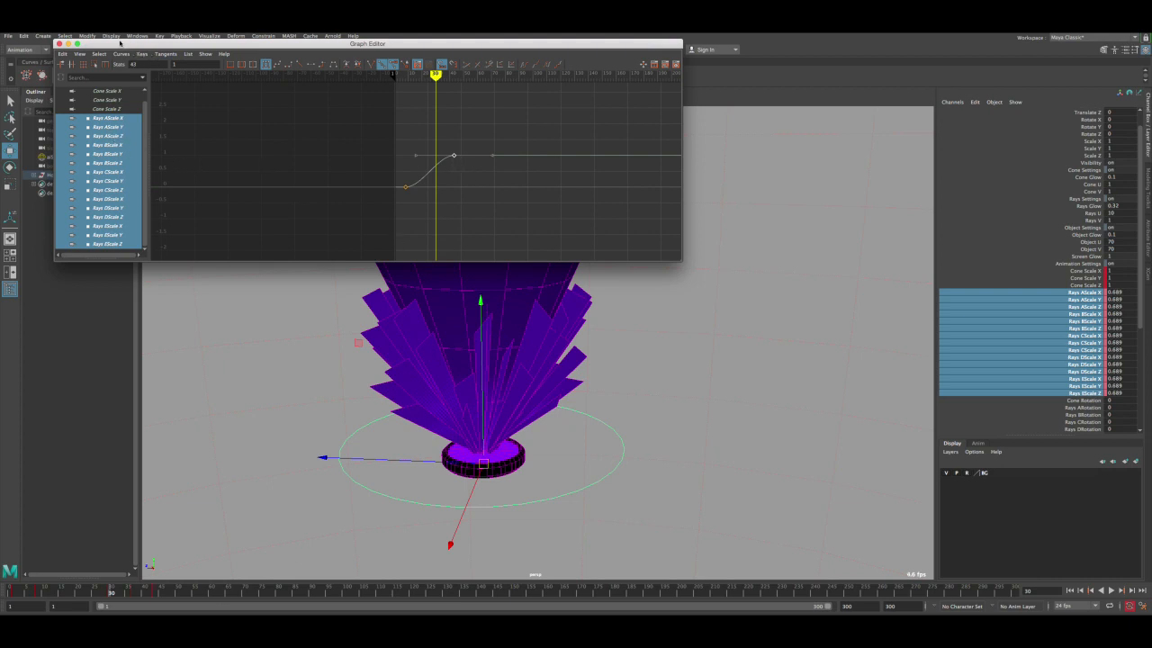
left_click(71, 43)
- Play and scrub the hologram's scale-up animation from frame 1, and reselect Hologram_Control
left_click(12, 593)
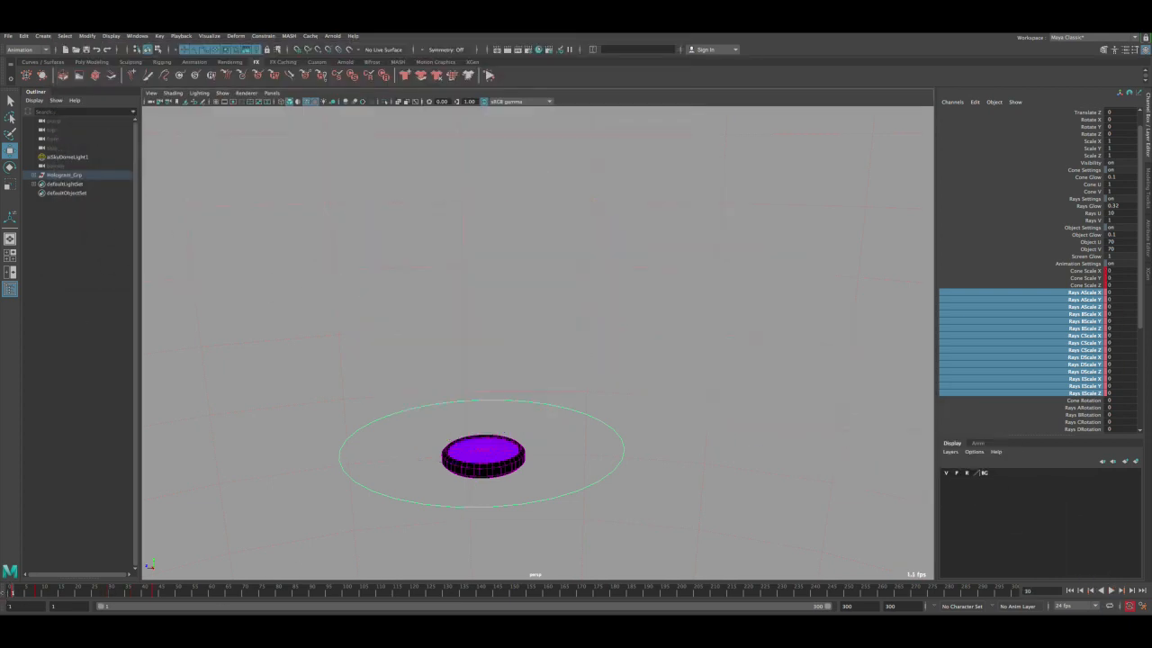
left_click(1111, 590)
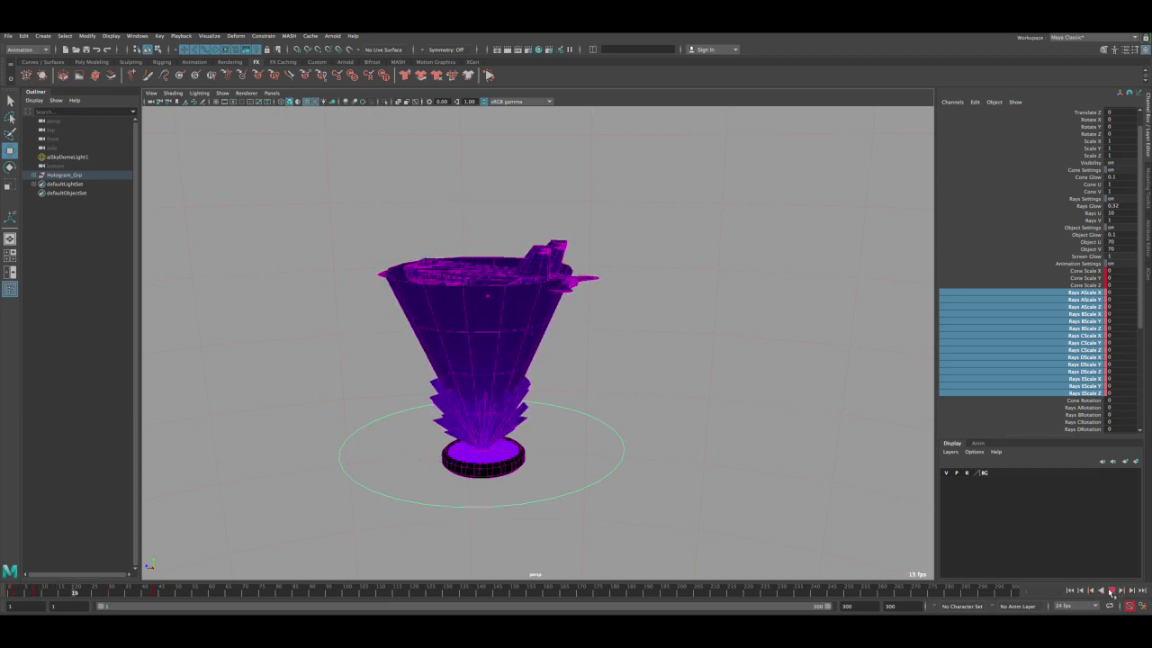
left_click(1111, 590)
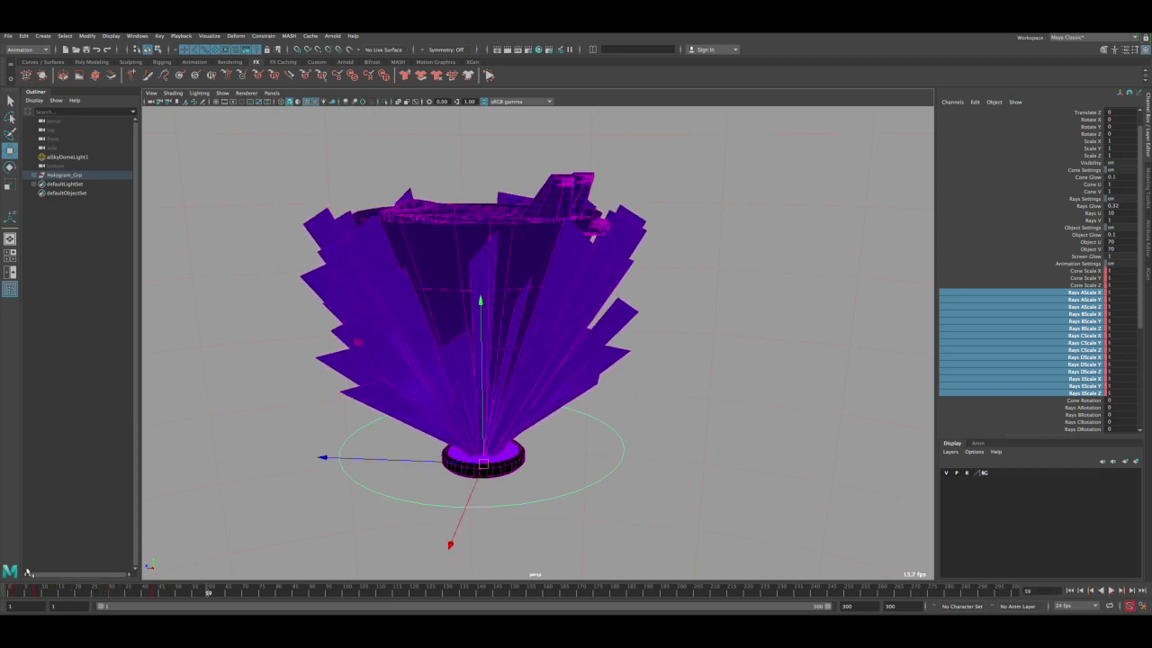
left_click_drag(12, 594, 93, 589)
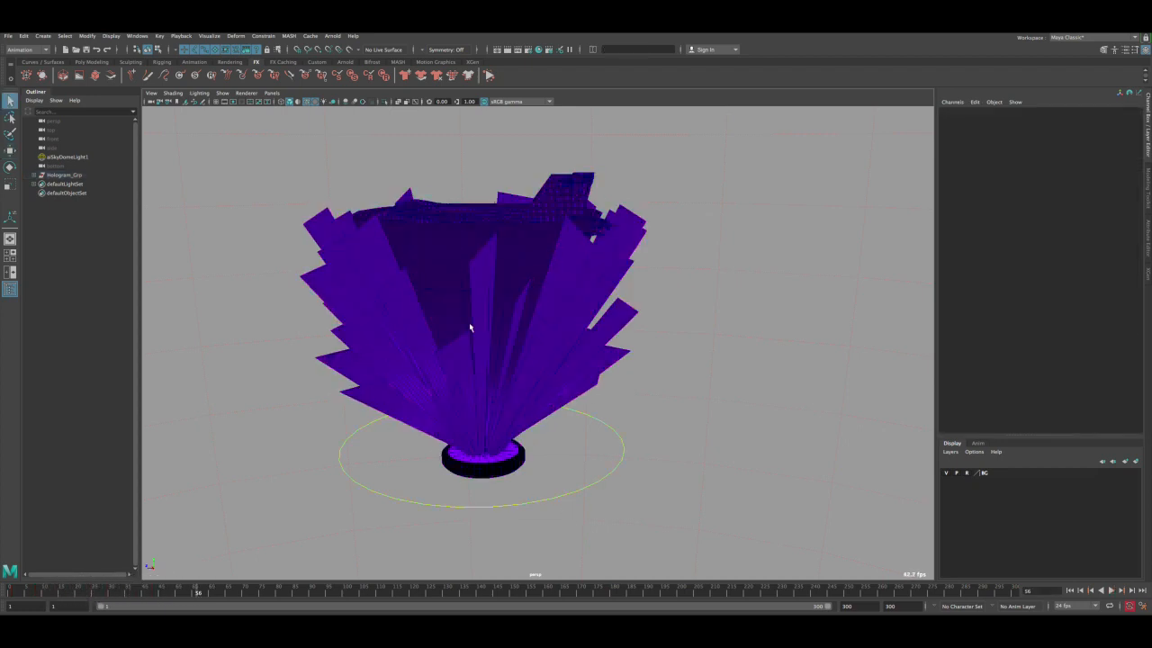
left_click(611, 431)
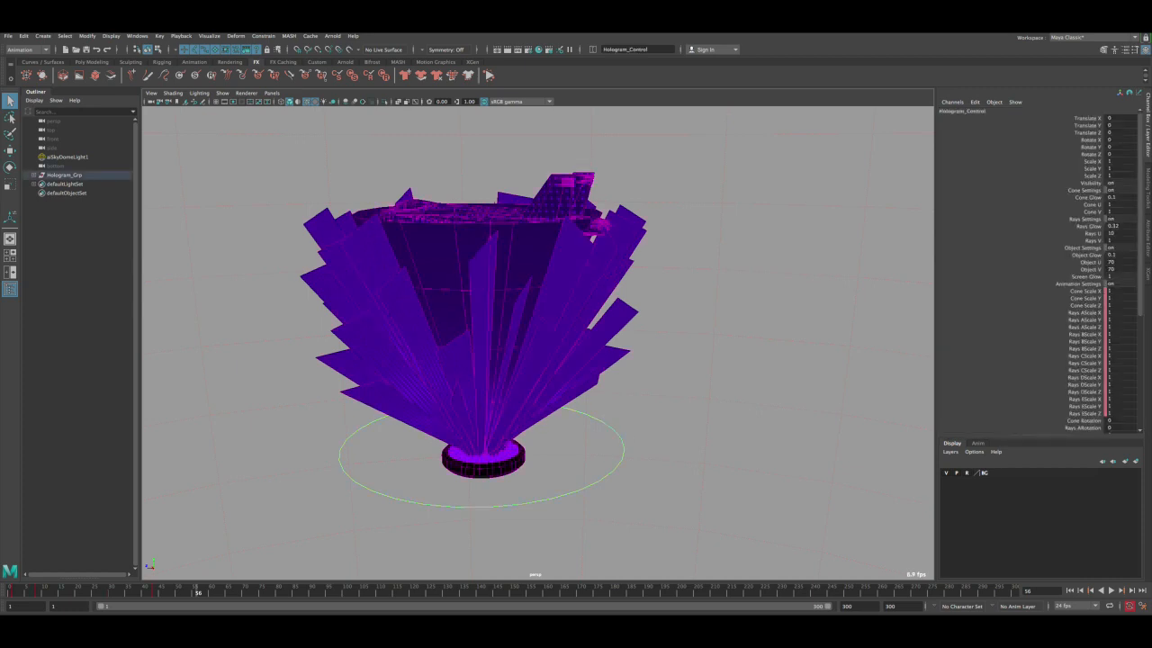
- Reopen the Graph Editor and shift both keys of the three Rays A Scale curves about 2 frames earlier
left_click(1079, 613)
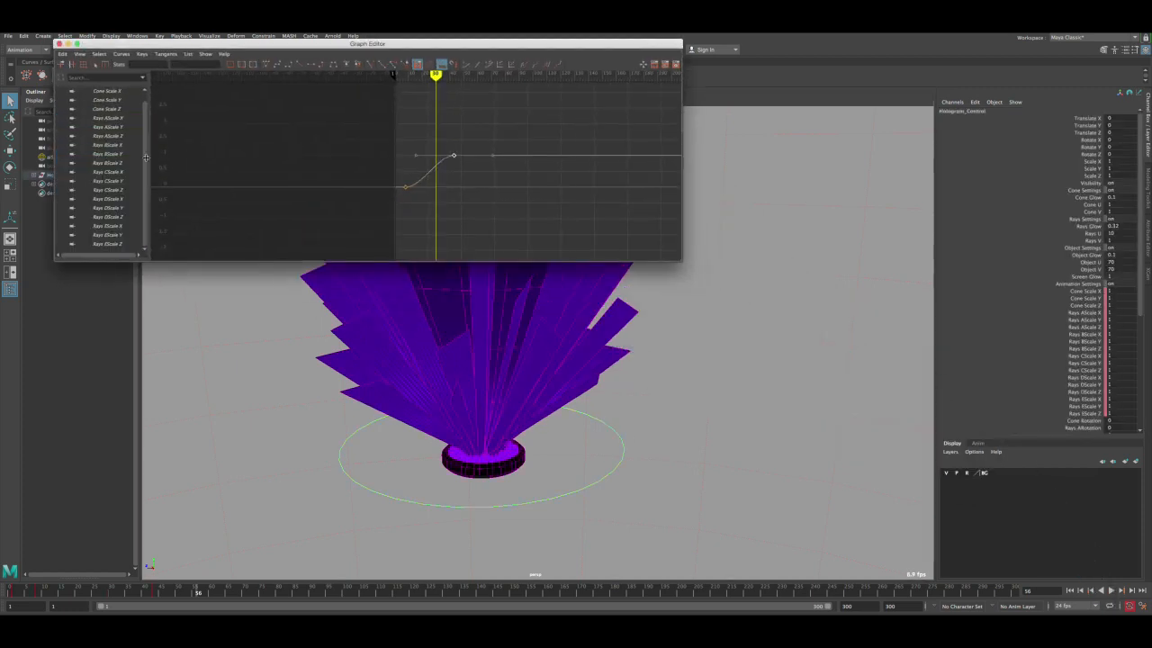
scroll(121, 185, "up", 1)
left_click(118, 127)
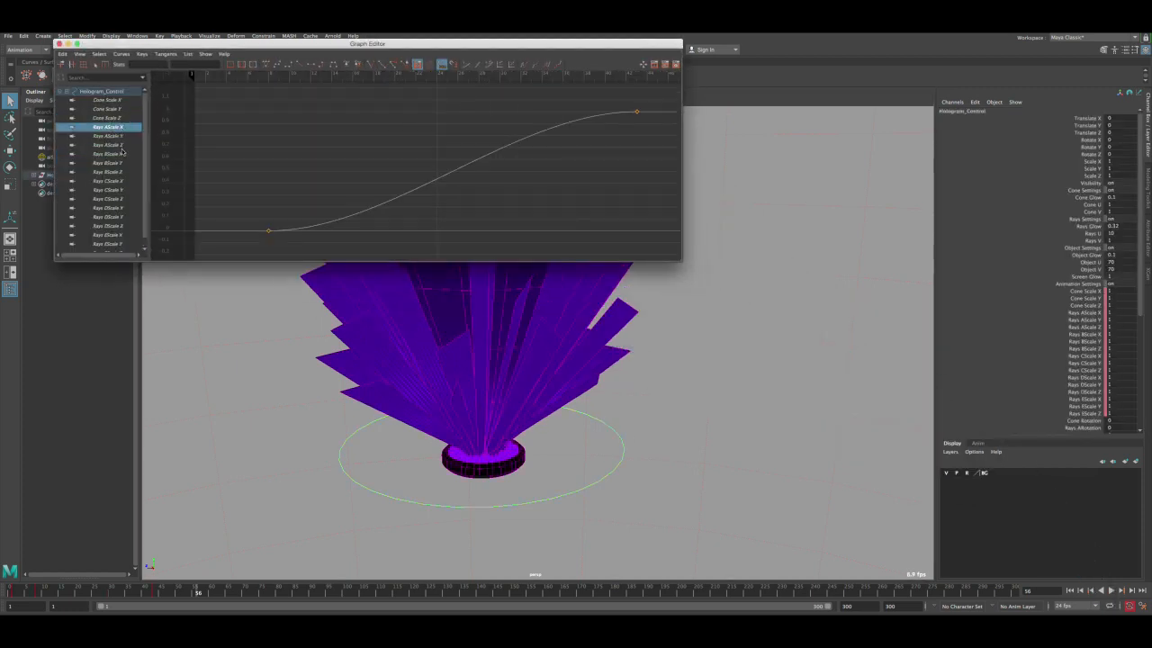
left_click(121, 145, "shift")
left_click_drag(419, 168, 438, 195)
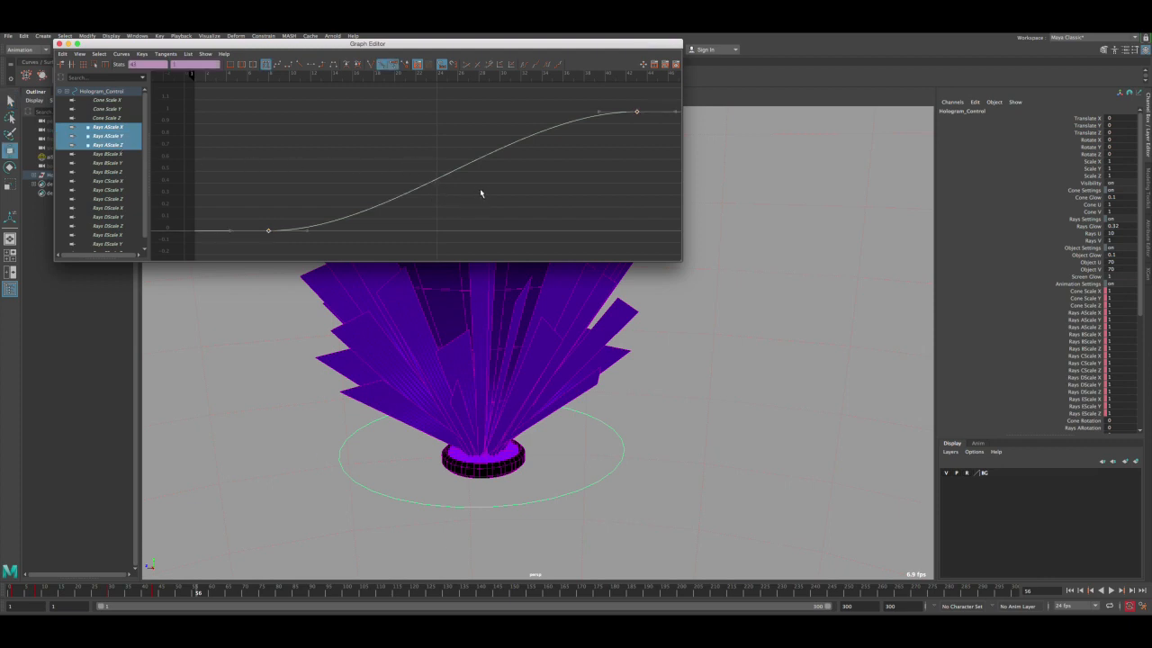
key("w")
middle_click_drag(474, 187, 461, 189)
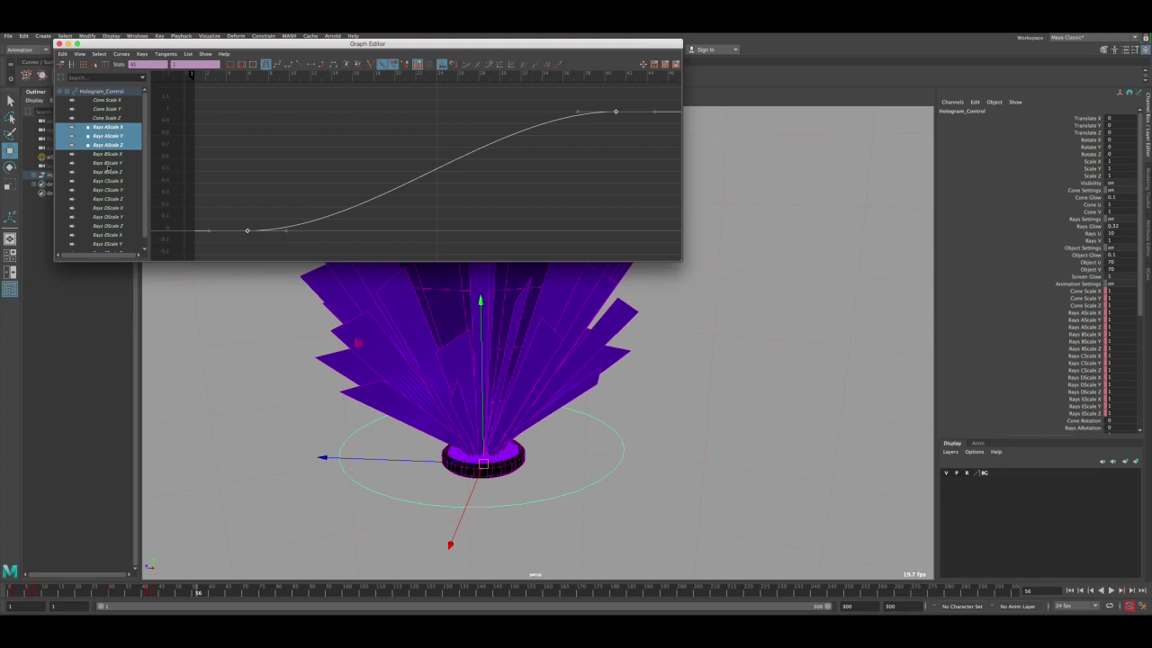
- Shift both keys of the three Rays B Scale curves so they sit about 1 frame earlier
left_click(113, 155)
left_click(115, 170, "shift")
left_click_drag(378, 169, 455, 202)
middle_click_drag(452, 197, 433, 202)
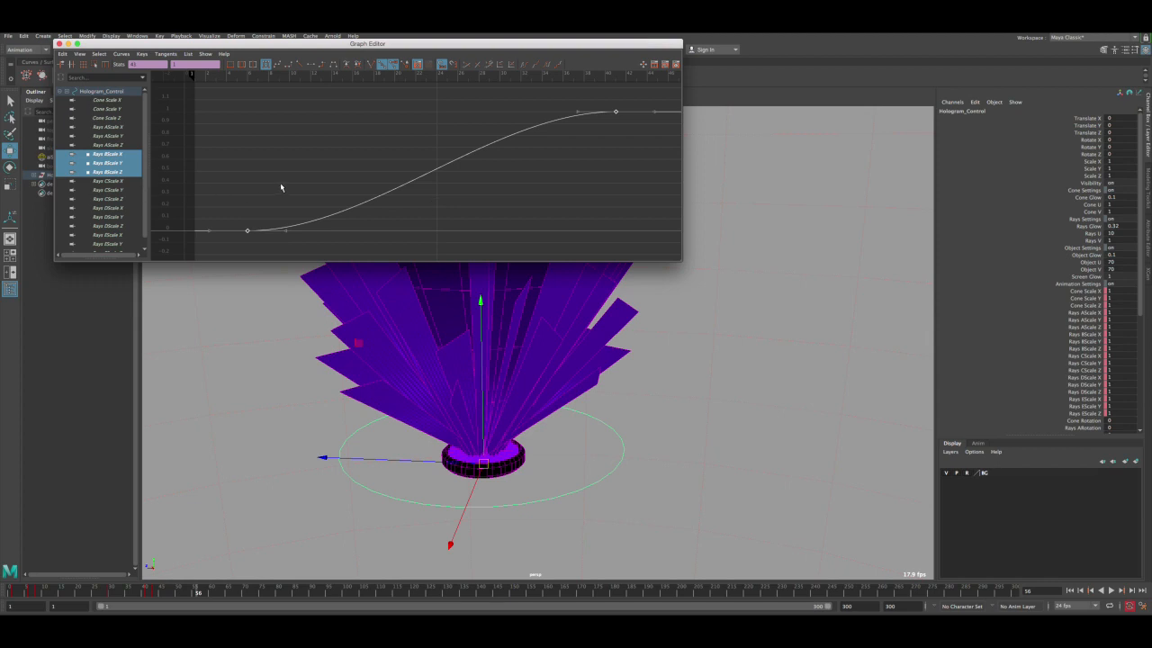
middle_click_drag(280, 187, 291, 185)
- Shift both keys of the three Rays E Scale curves about 2 frames later
left_click(119, 181)
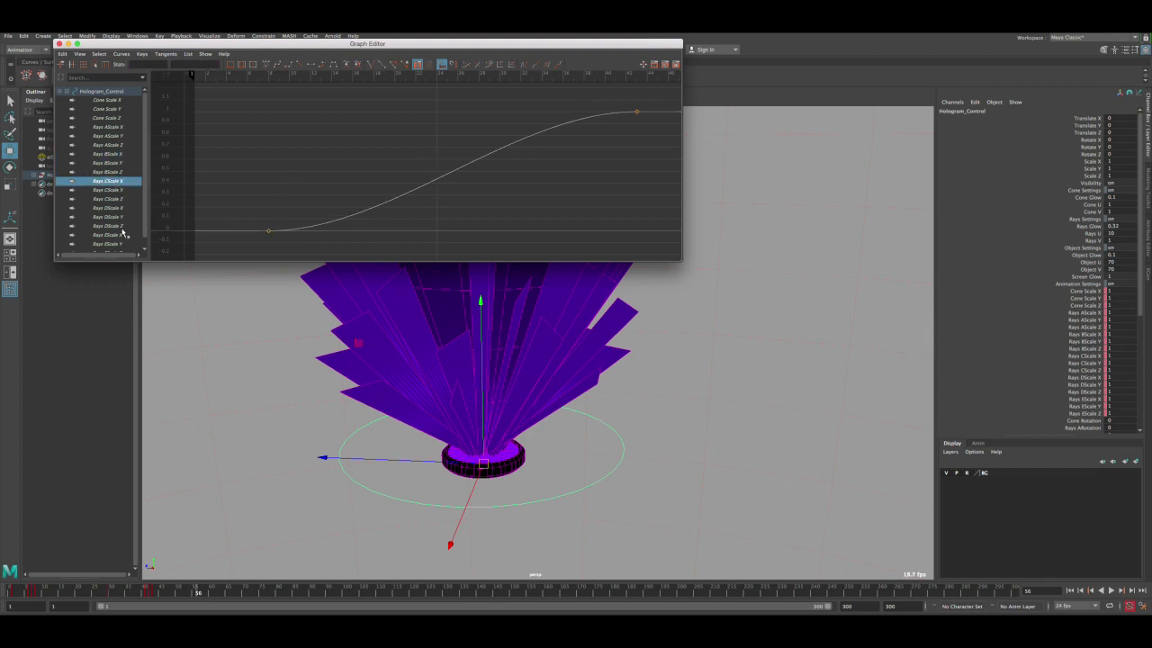
scroll(121, 231, "down", 1)
left_click(123, 244)
left_click(123, 226, "shift")
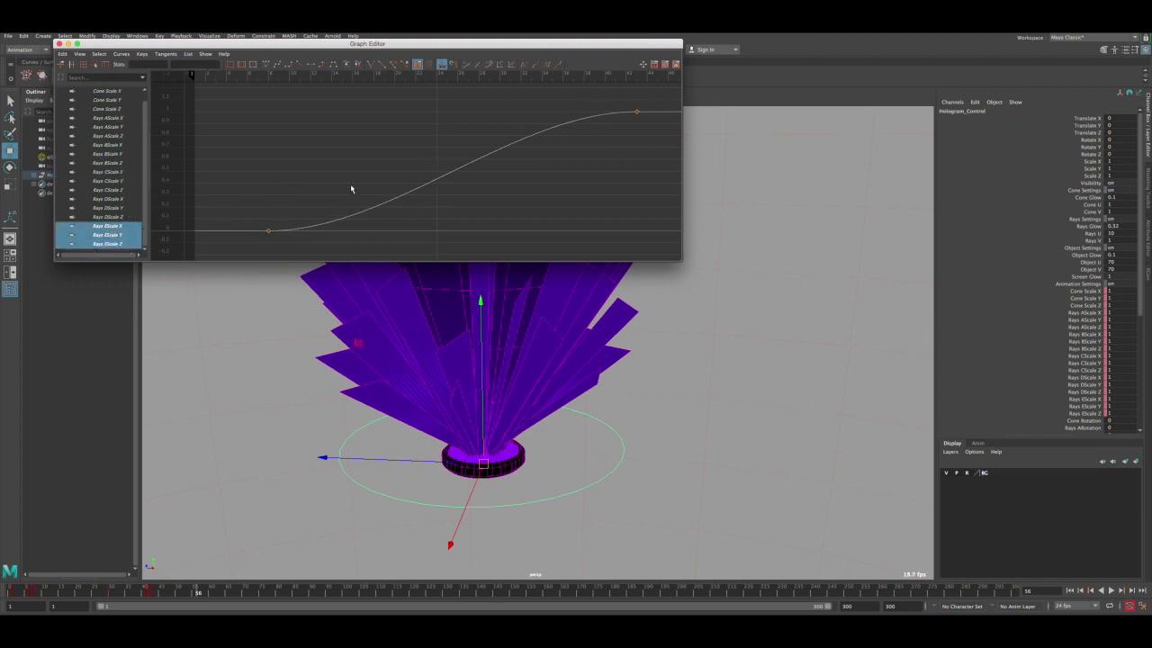
left_click_drag(379, 193, 401, 220)
middle_click_drag(406, 155, 424, 155)
- Shift both keys of the three Rays D Scale curves about 1 frame later, and put the Graph Editor away
left_click(126, 217)
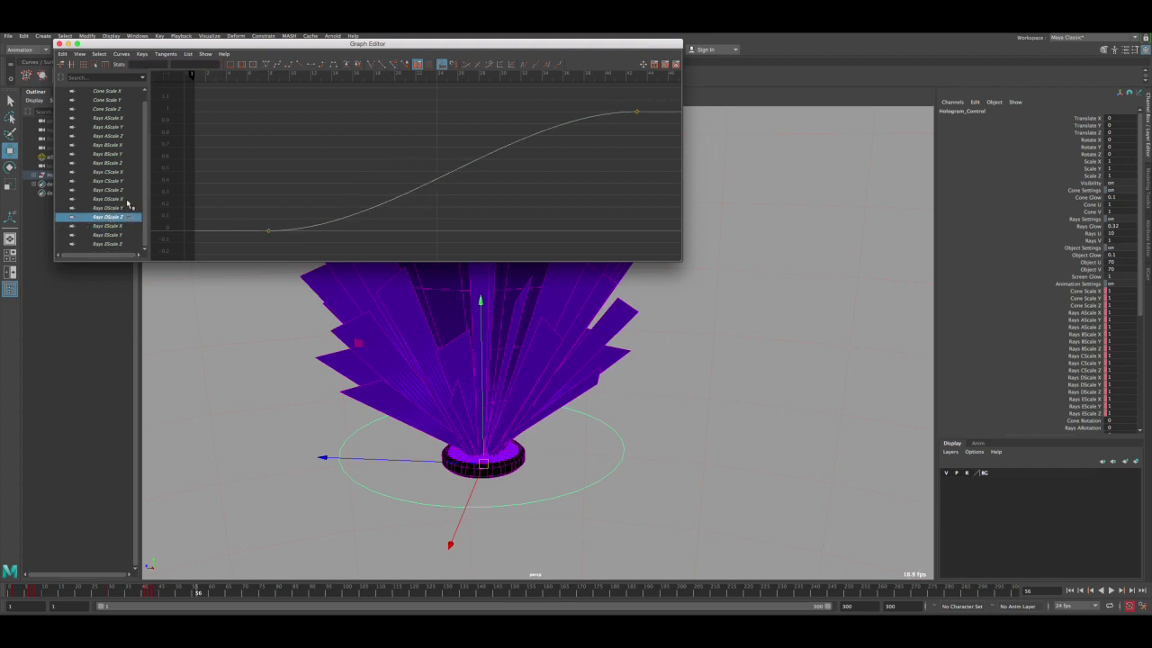
left_click(126, 199, "shift")
left_click_drag(375, 163, 440, 214)
middle_click_drag(414, 160, 427, 157)
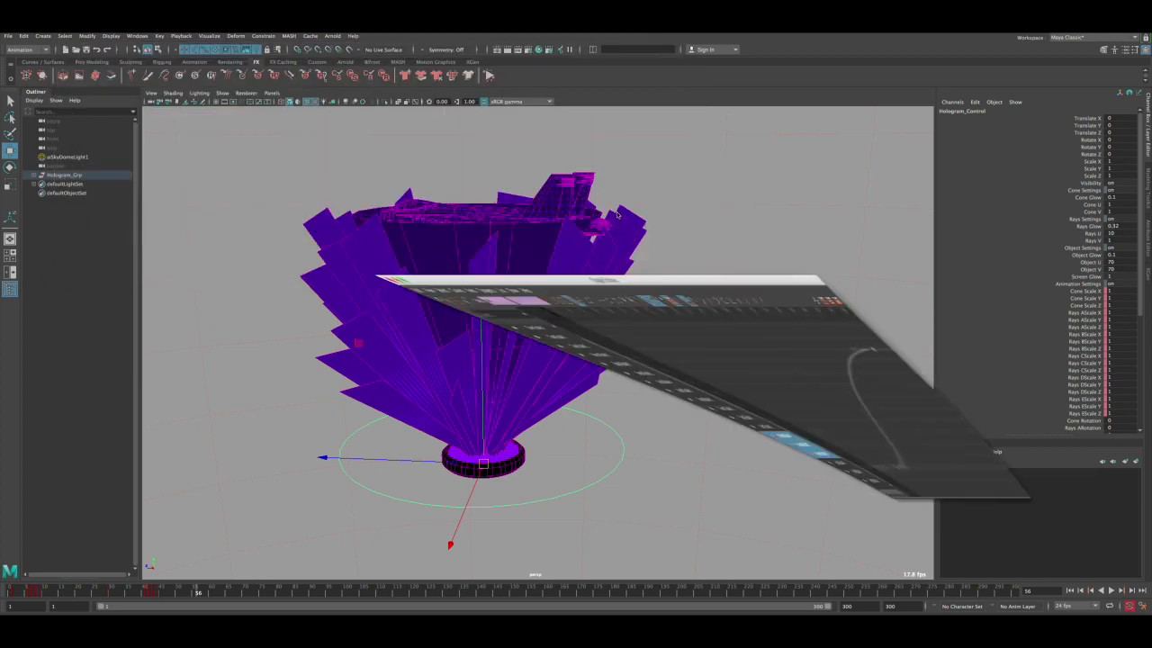
left_click(67, 44)
- Play the staggered scale-up from frame 1, stop it, and scrub back to frame 13
left_click(1070, 590)
left_click(1111, 590)
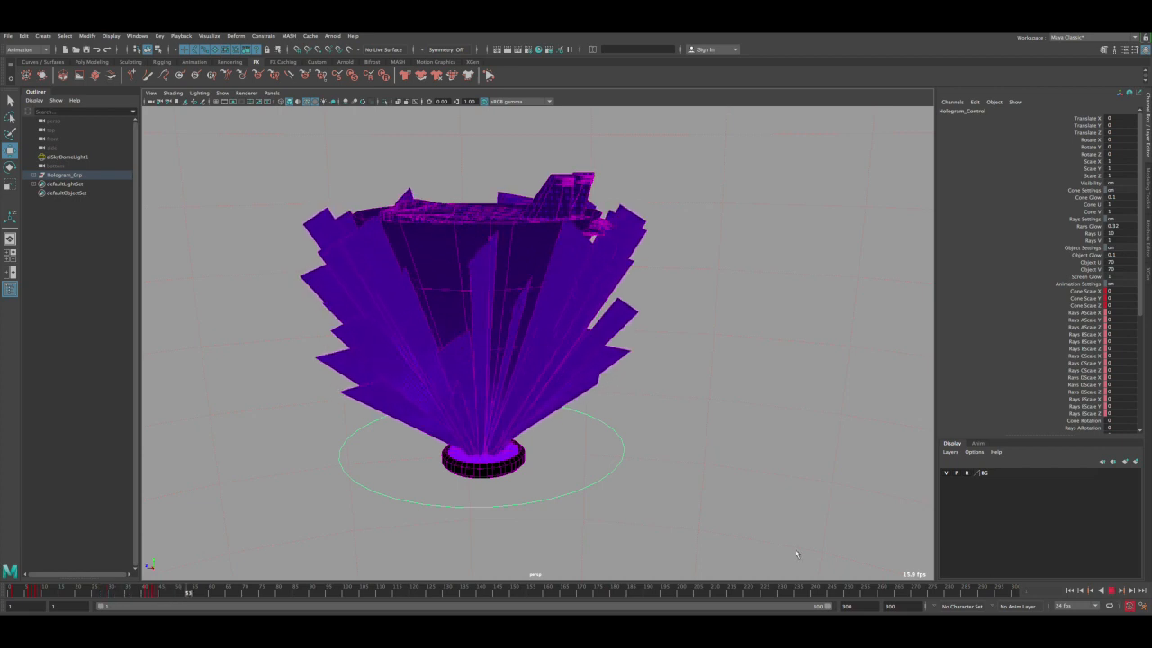
key("Escape")
mouse_move(70, 592)
left_mouse_down()
mouse_move(112, 591)
mouse_move(23, 591)
mouse_move(135, 591)
mouse_move(23, 590)
mouse_move(54, 591)
left_mouse_up()
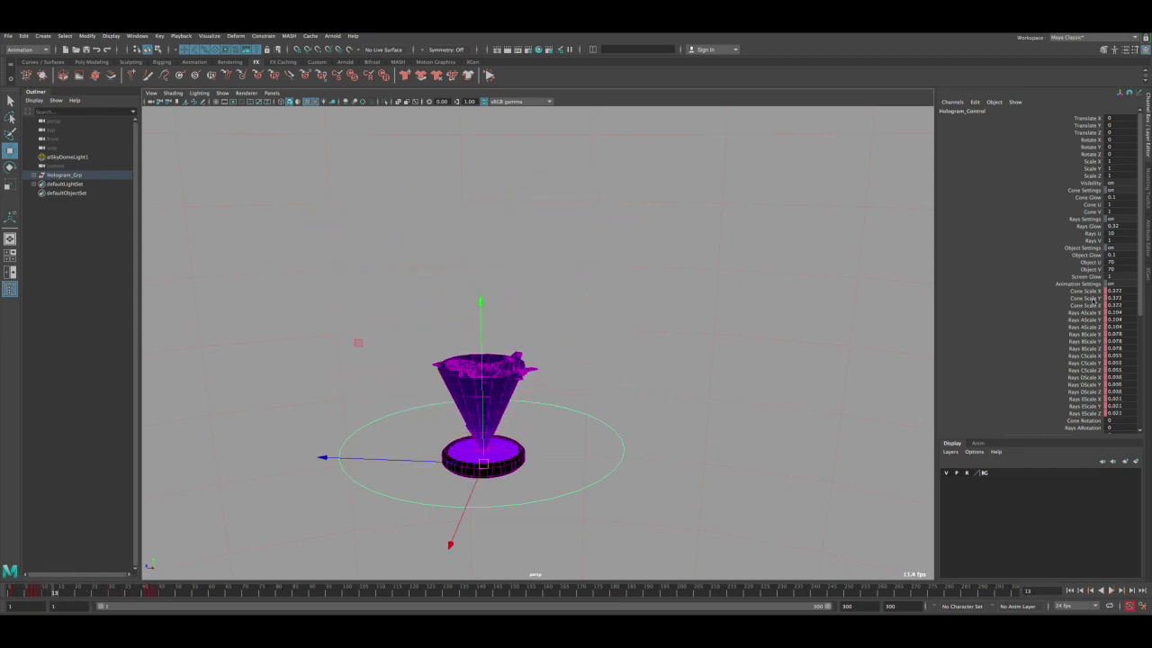
- Try a different Cone Scale X value at frame 13 and undo the change
left_click(1088, 301)
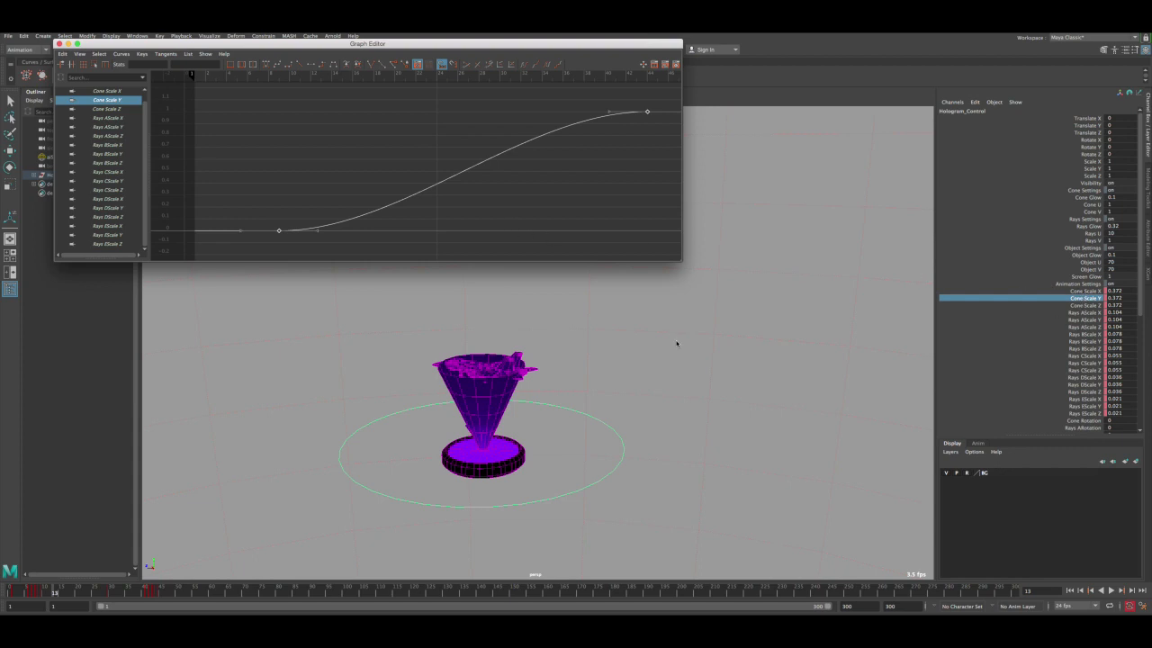
left_click(1084, 290)
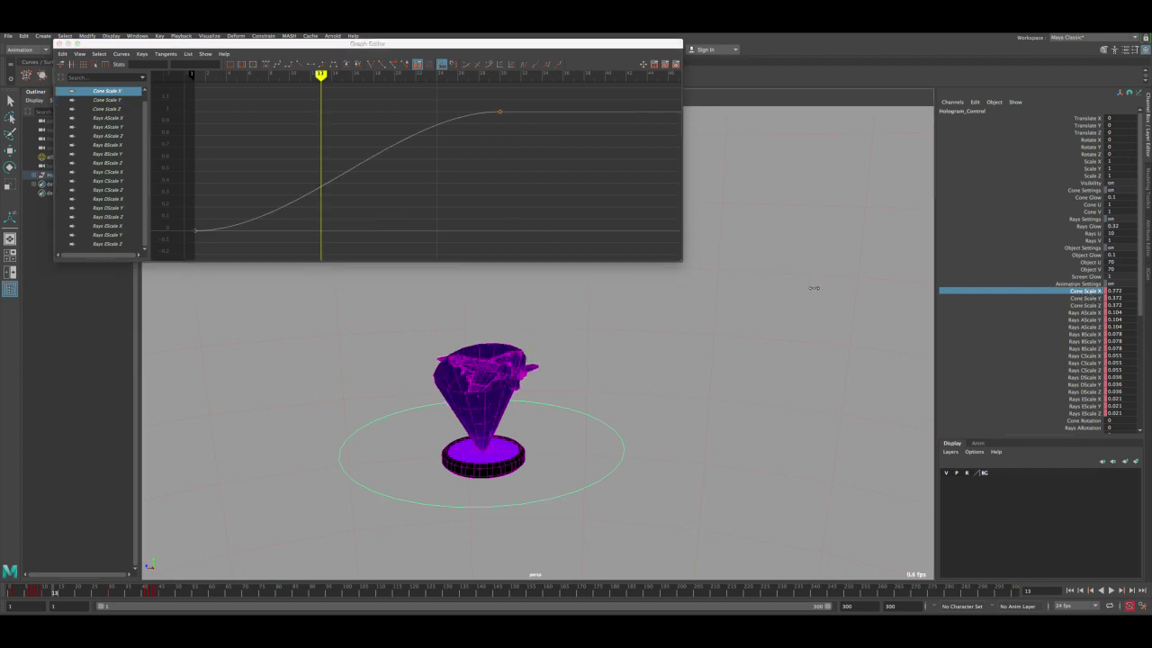
key("ctrl+z")
- Insert a key at frame 13 on the Cone Scale Z curve, try it at 0.448, and lower it to 0.164
left_click(1084, 305)
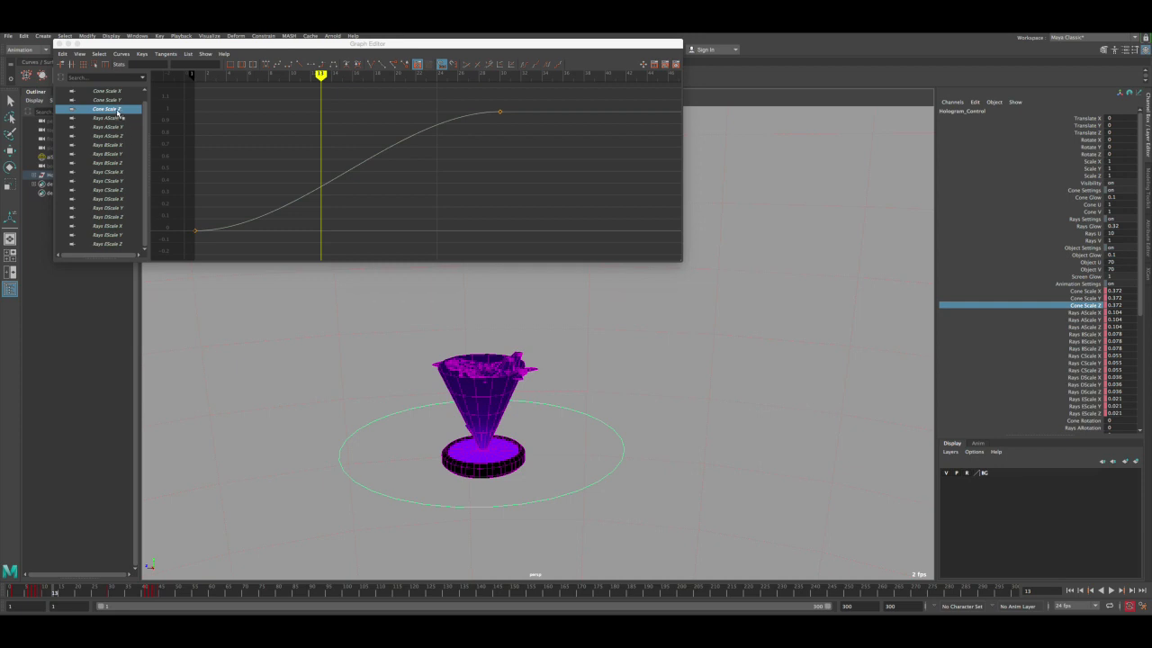
left_click(117, 111)
left_click_drag(302, 172, 335, 205)
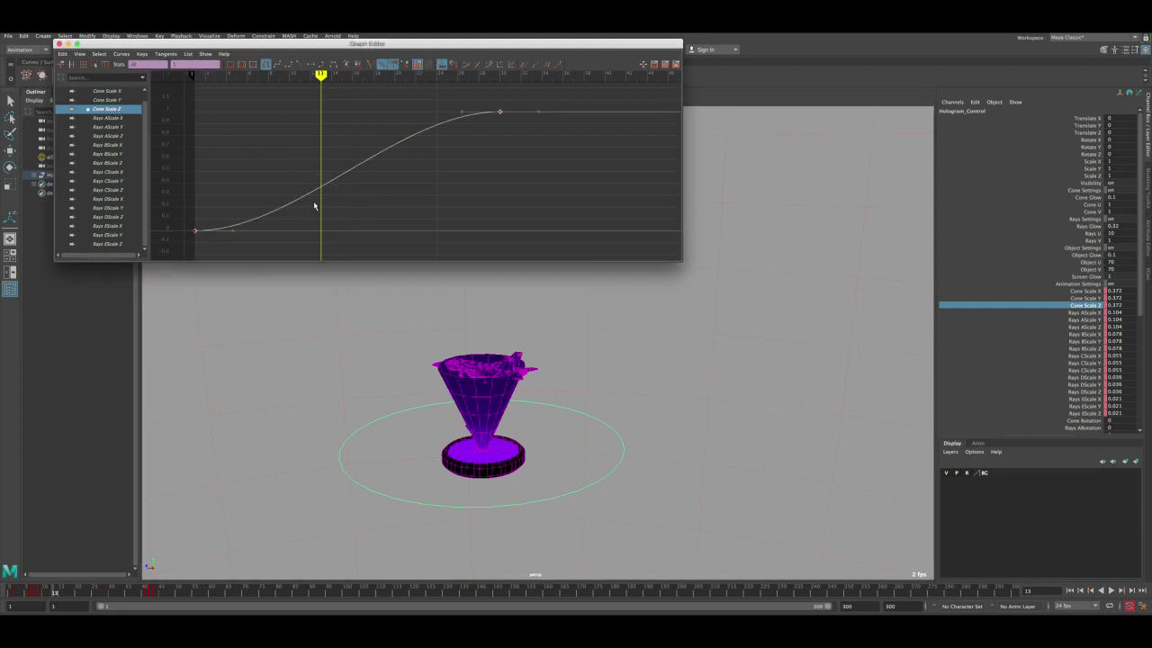
middle_click(320, 189)
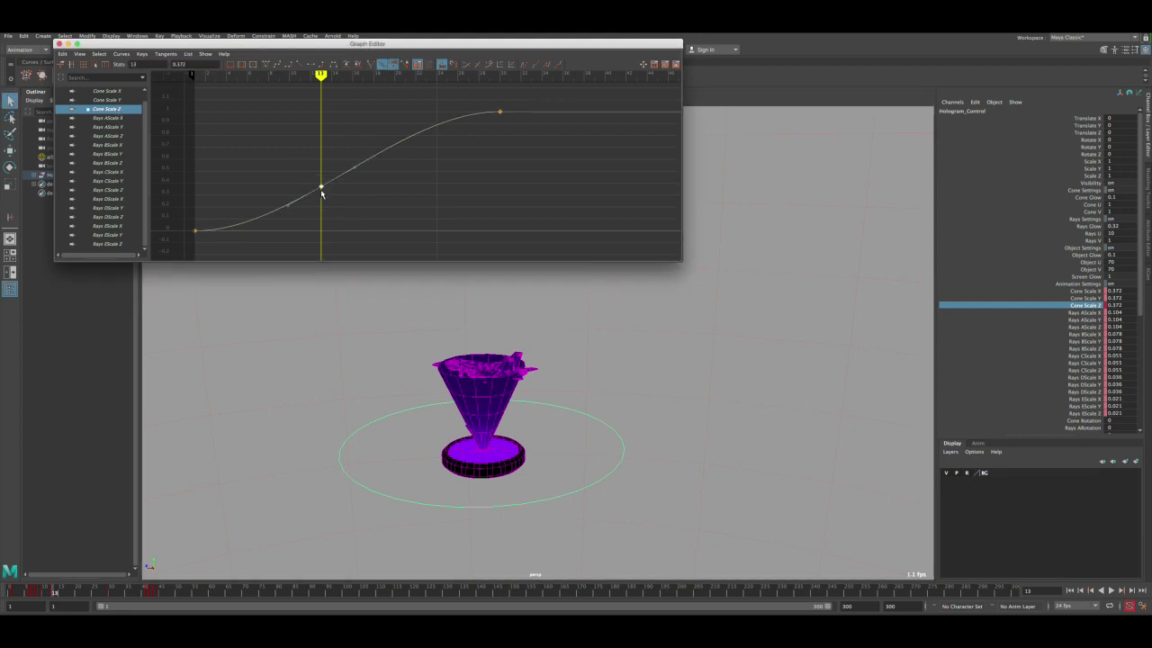
key("w")
mouse_move(325, 170)
middle_mouse_down()
mouse_move(324, 189)
mouse_move(320, 157)
middle_mouse_up()
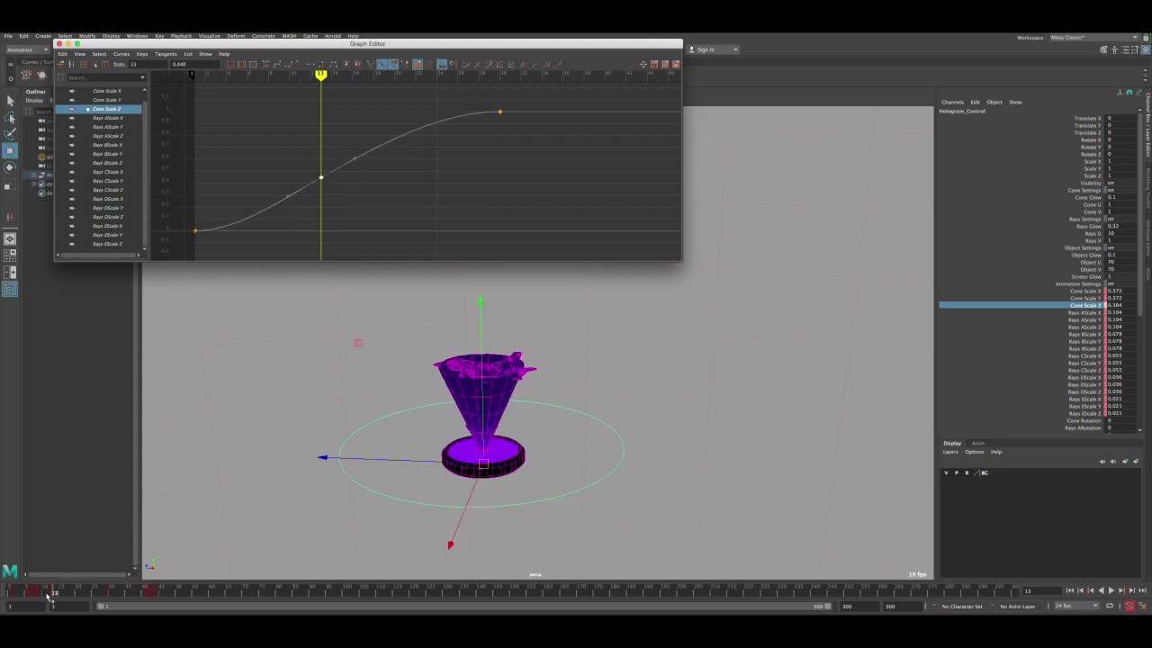
mouse_move(47, 596)
left_mouse_down()
mouse_move(35, 592)
mouse_move(52, 591)
left_mouse_up()
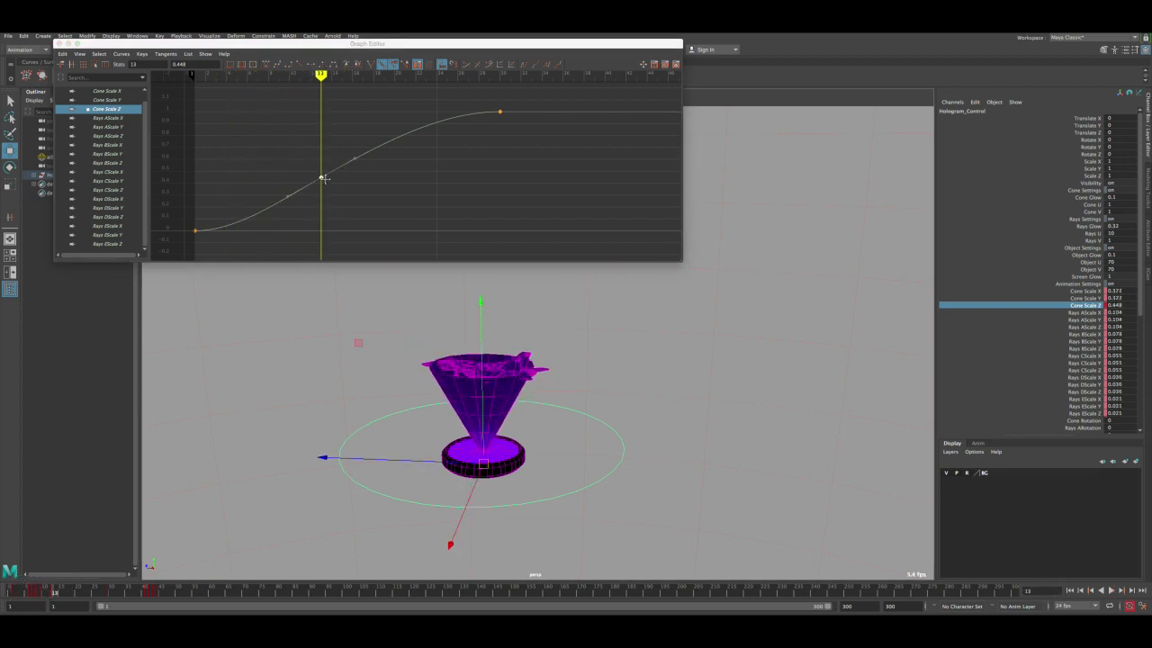
middle_click_drag(324, 179, 323, 212)
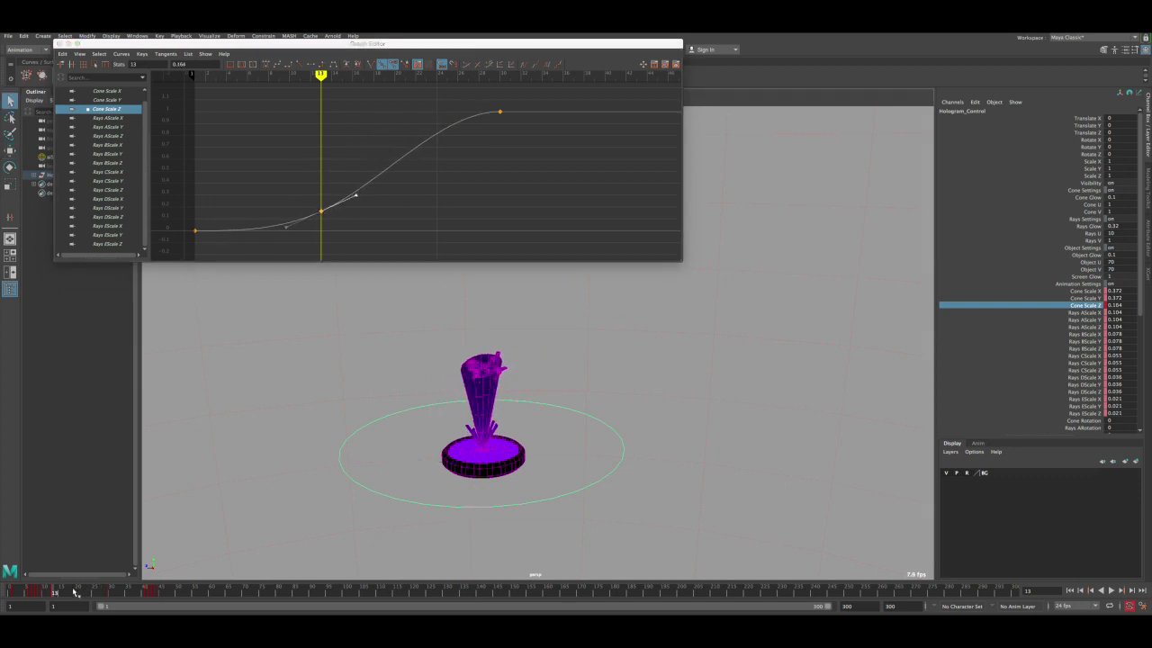
- Play and scrub the adjusted cone animation up to frame 28, and close the Graph Editor
left_click(18, 591)
key("alt+v")
left_click_drag(18, 590, 103, 589)
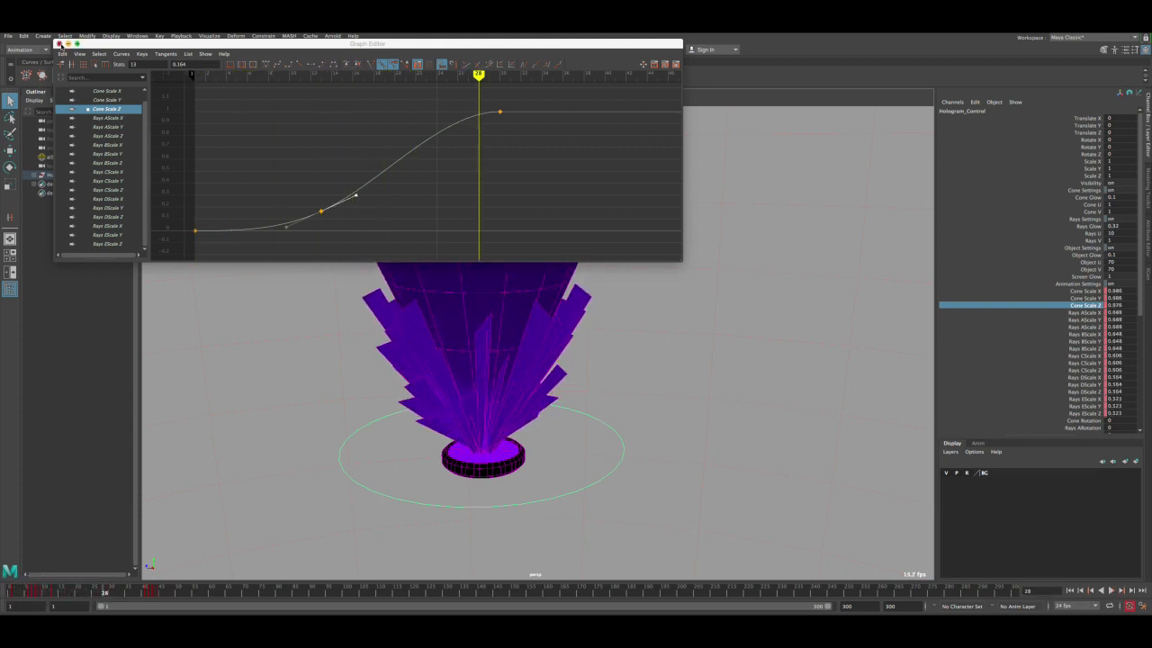
left_click(58, 43)
- Replay the hologram's reveal, deselect the rig, and review the animation again from frame 1 by playing and scrubbing
left_click(21, 591)
key("alt+v")
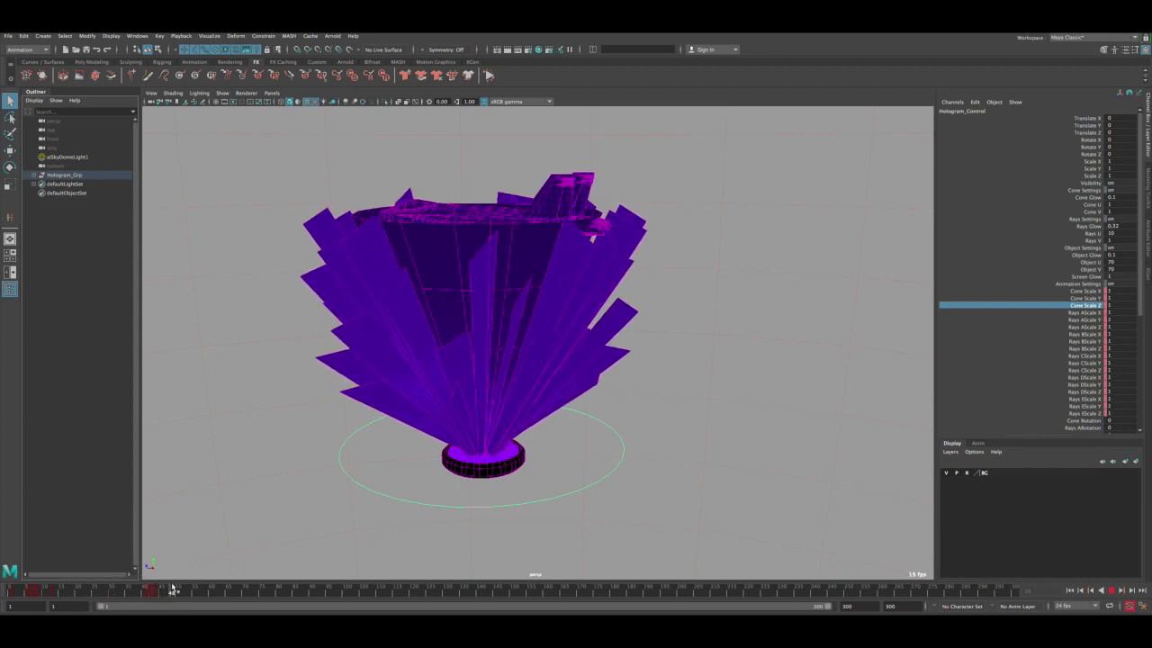
left_click(173, 589)
left_click(806, 456)
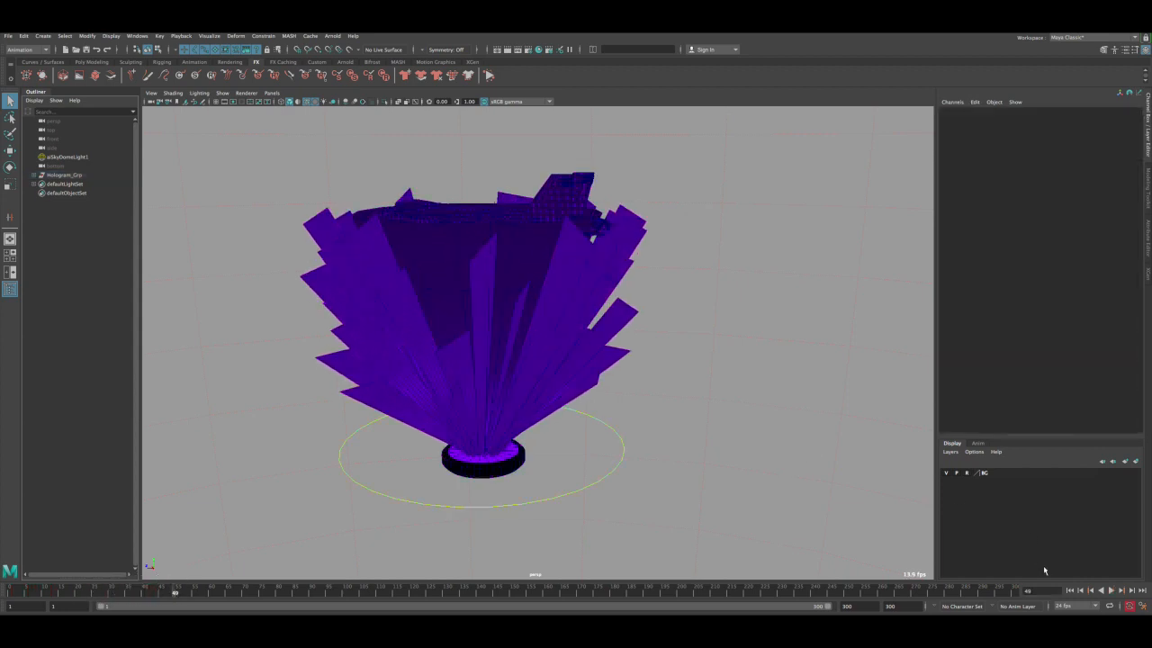
left_click(1071, 592)
left_click(1112, 591)
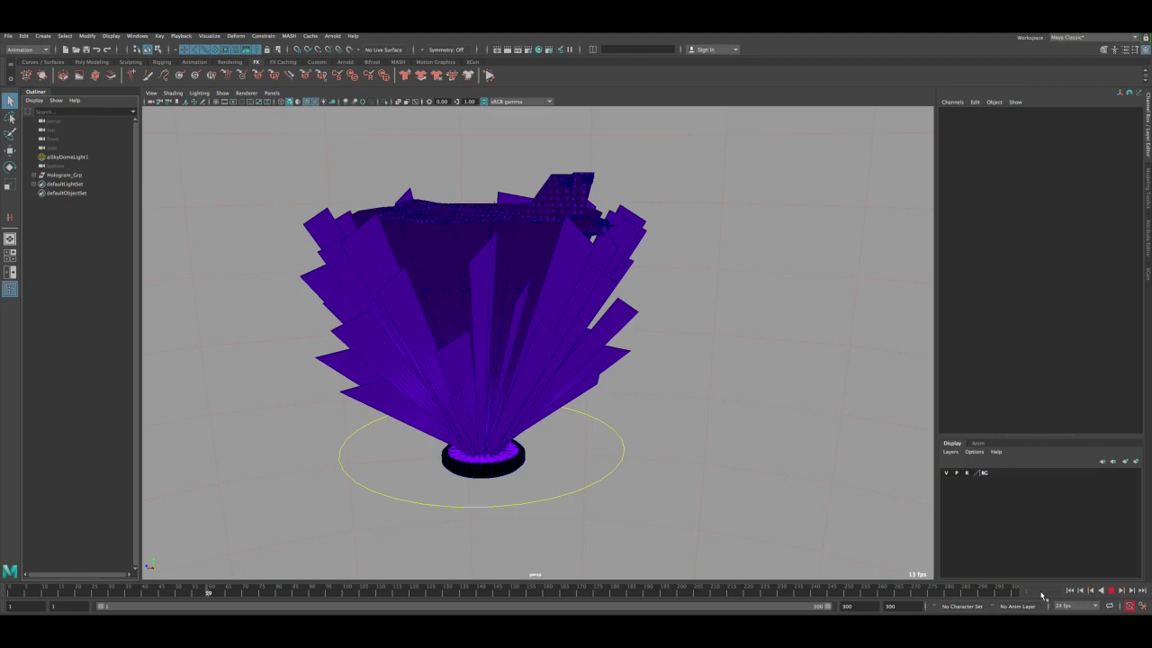
key("Escape")
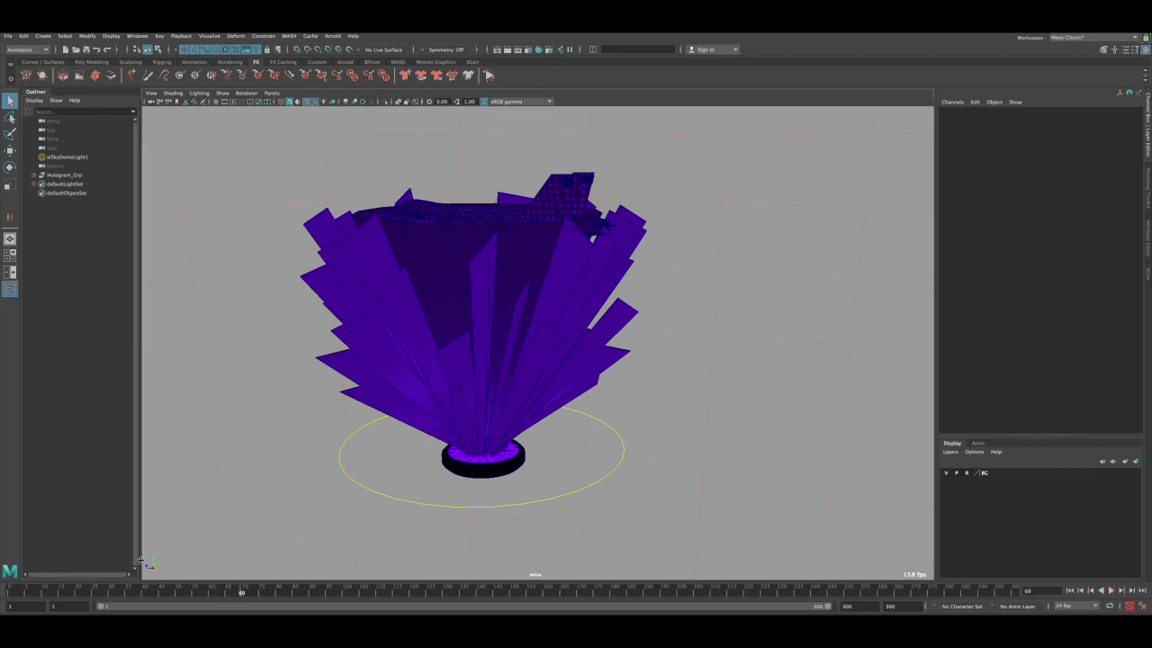
left_click_drag(10, 591, 242, 589)
- Key the Cone Rotation and Rays A to E Rotation channels of Hologram_Control at frame 1
left_click(616, 438)
scroll(1081, 381, "down", 3)
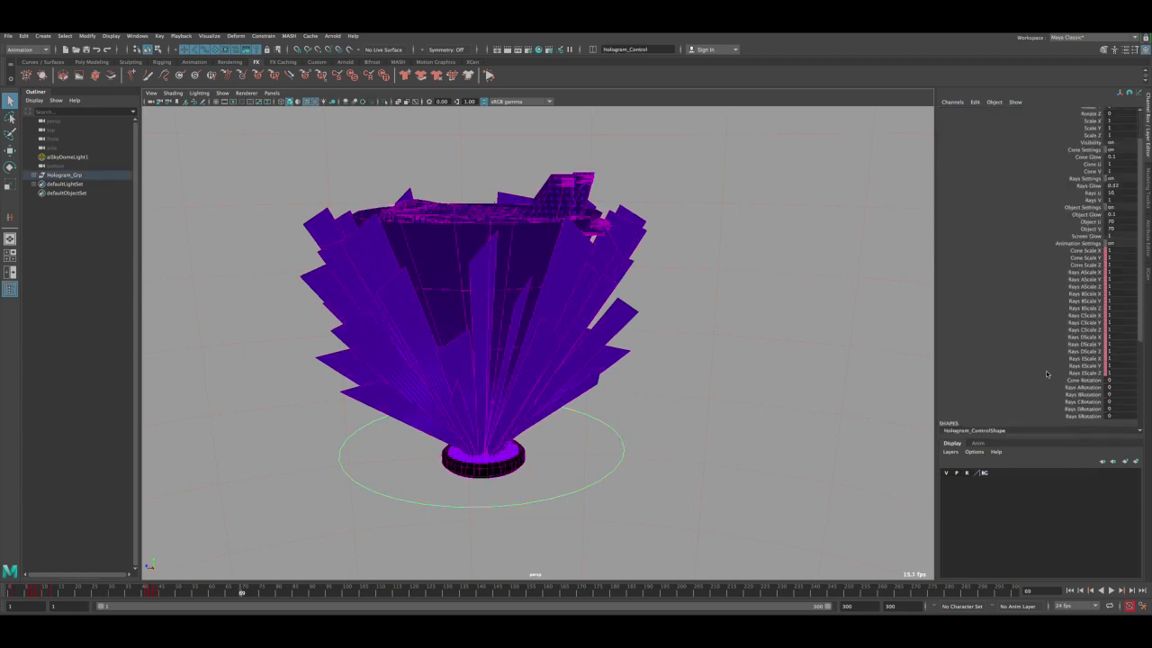
left_click_drag(1077, 363, 1078, 396)
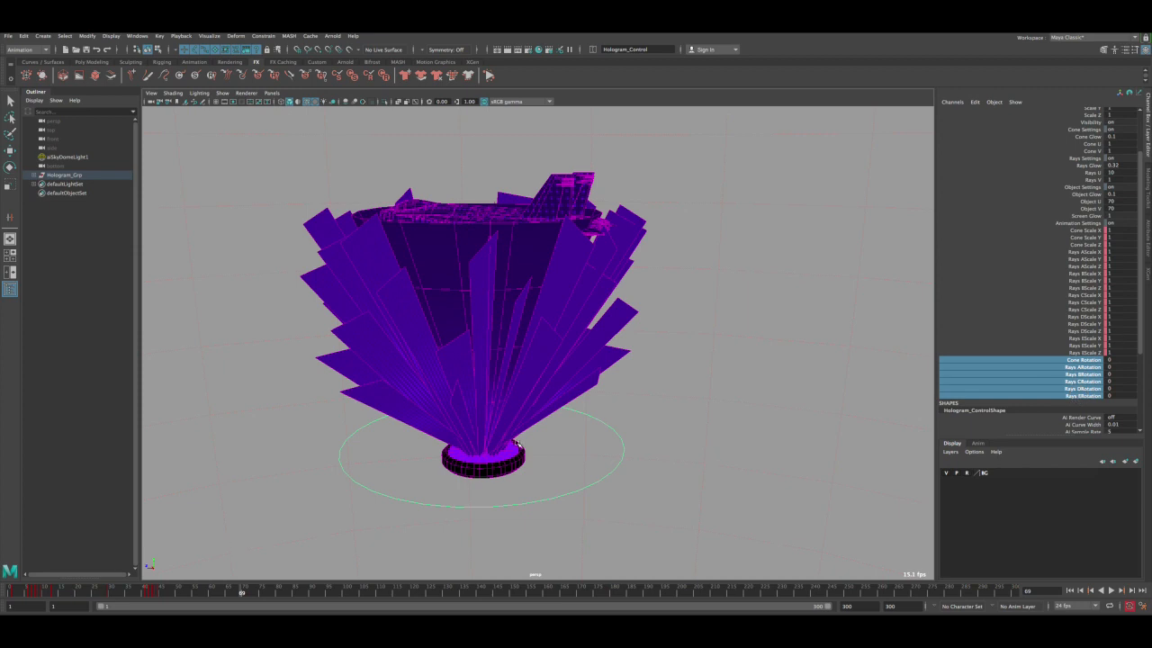
left_click_drag(32, 591, 11, 591)
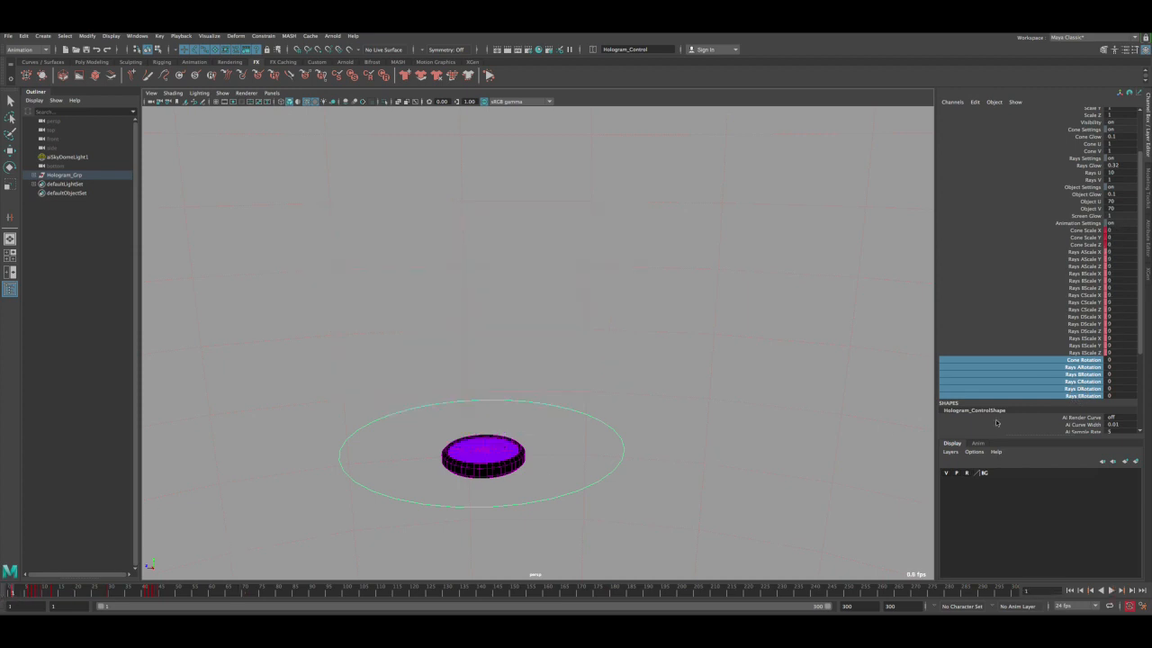
right_click(1081, 360)
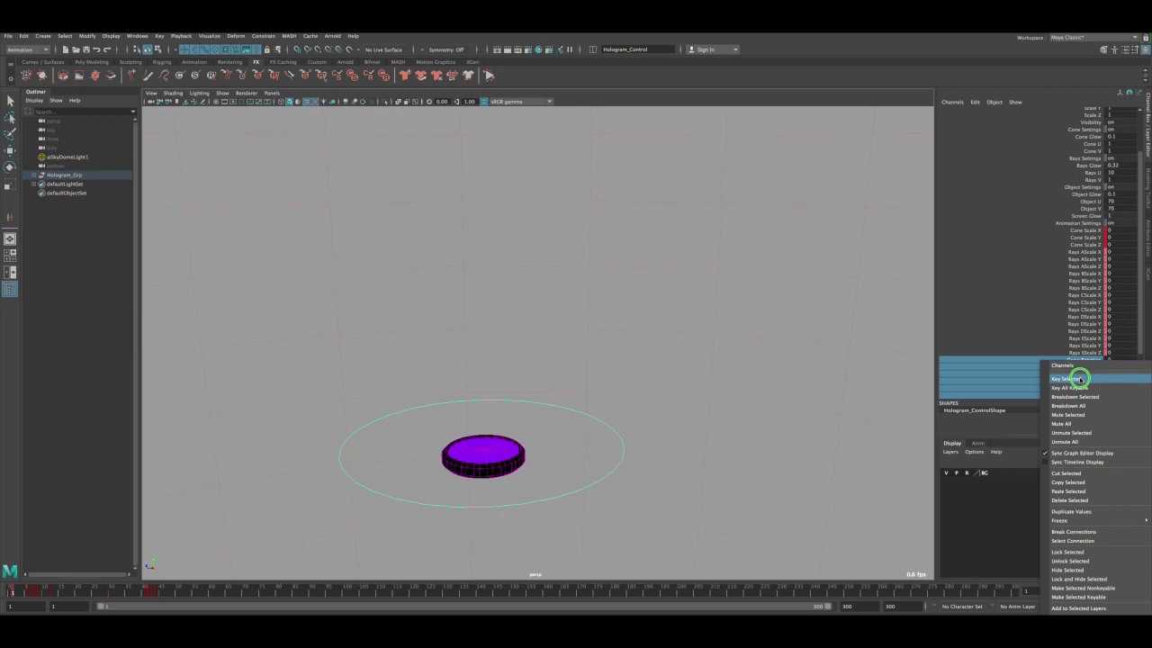
left_click(1080, 378)
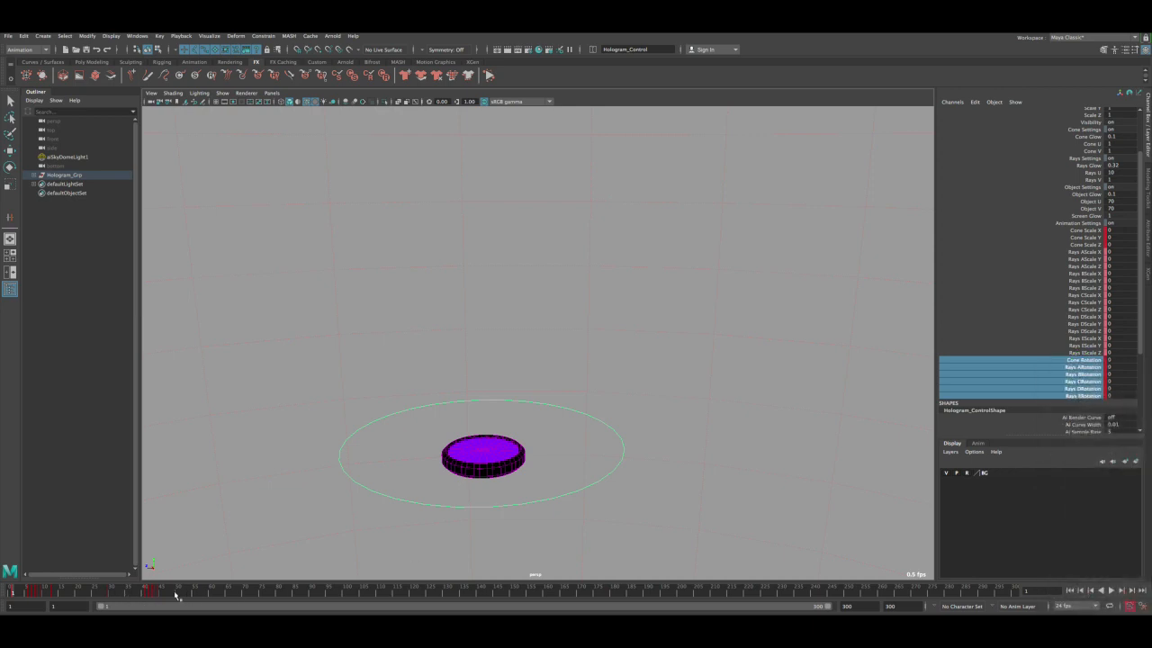
- Set the Cone and Rays A to E Rotation channels to 90 at frame 80, and scrub through the rotation
left_click_drag(176, 594, 278, 600)
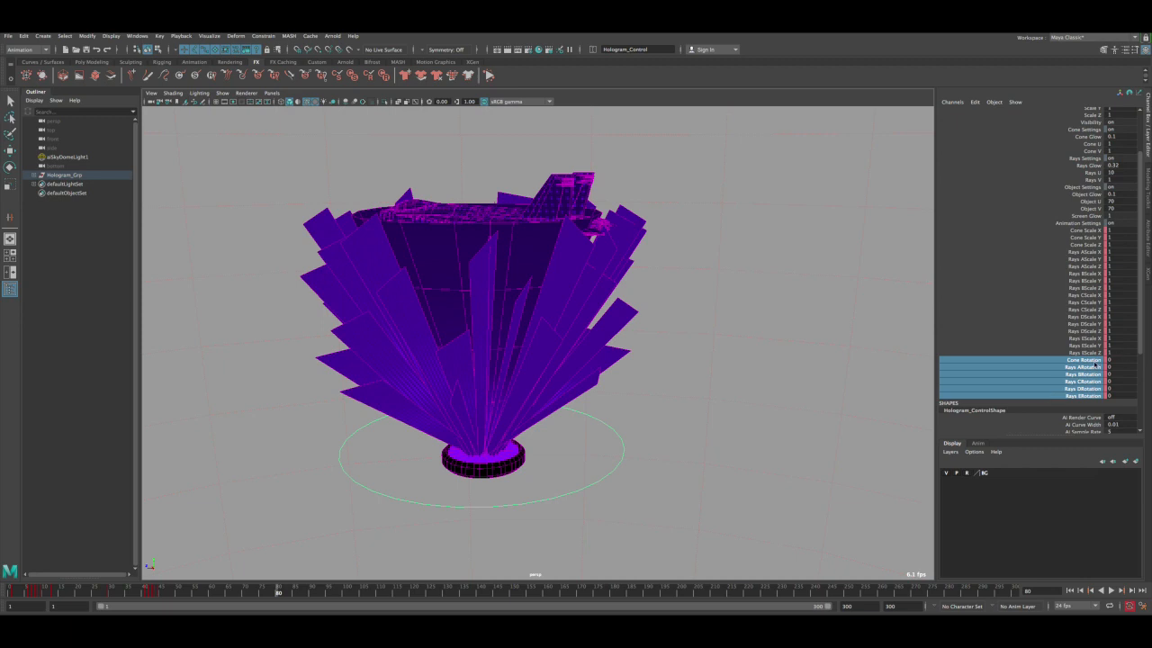
left_click_drag(1114, 361, 1114, 396)
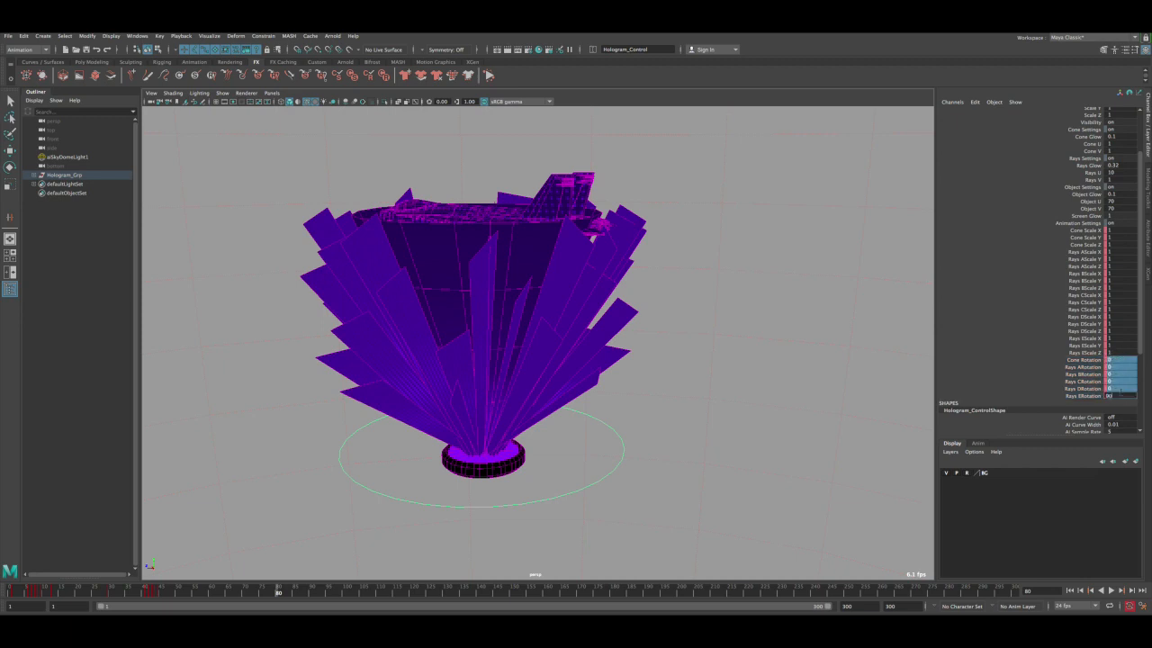
key("Return")
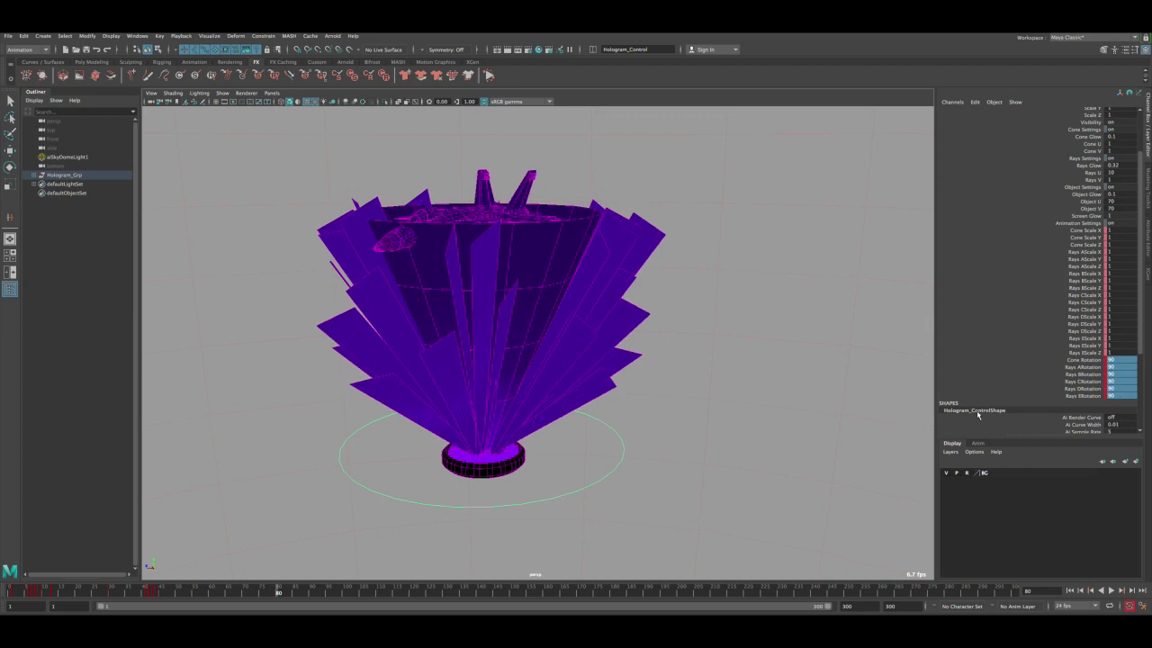
left_click_drag(11, 590, 277, 595)
- Give the Cone and Rays A to E Rotation curves linear tangents in the Graph Editor, and scrub to frame 72
left_click(137, 36)
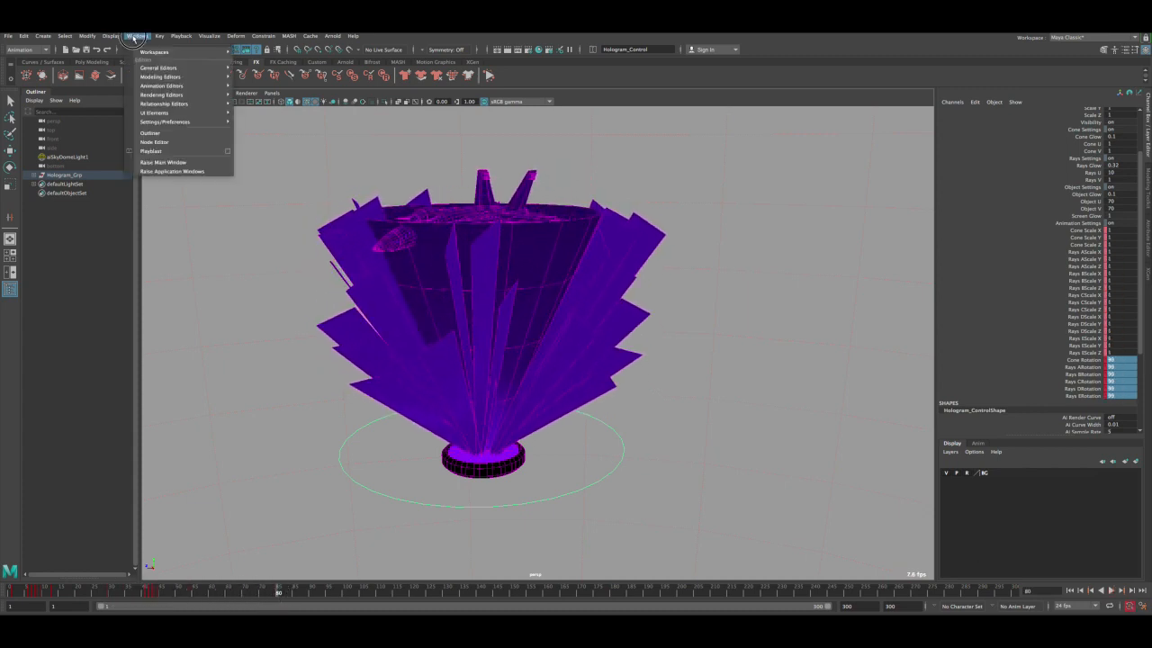
mouse_move(180, 85)
left_click(259, 94)
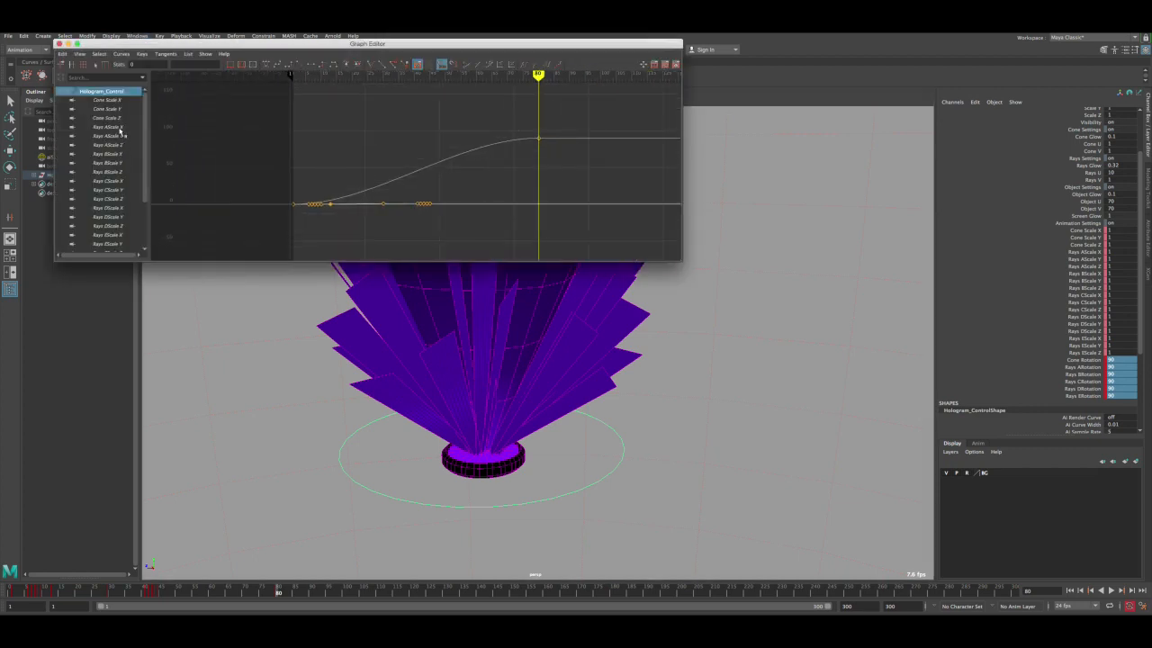
scroll(119, 162, "down", 3)
left_click(120, 200)
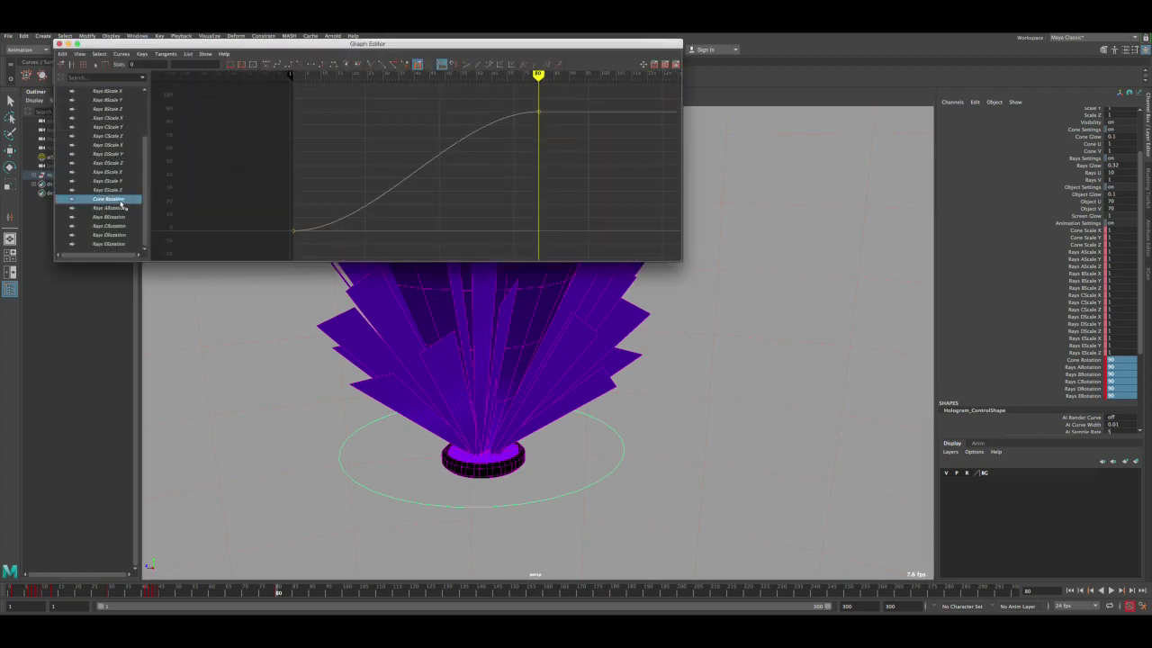
left_click(119, 245, "shift")
key("f")
scroll(441, 203, "down", 4)
left_click_drag(439, 153, 429, 200)
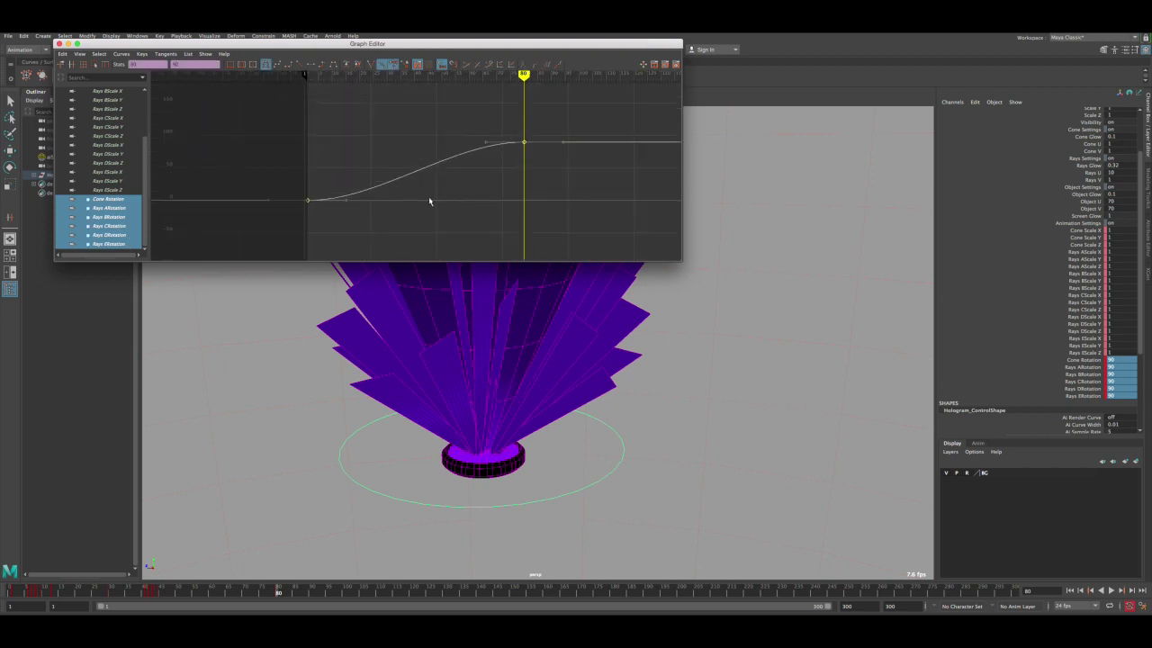
left_click(299, 63)
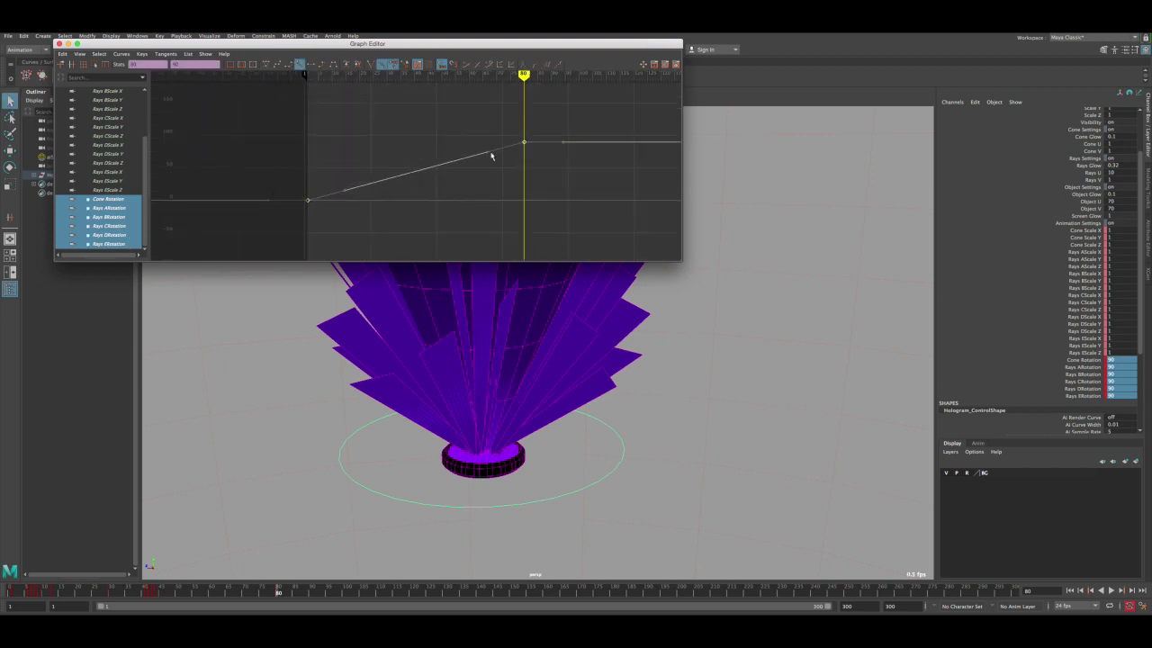
left_click_drag(27, 590, 251, 590)
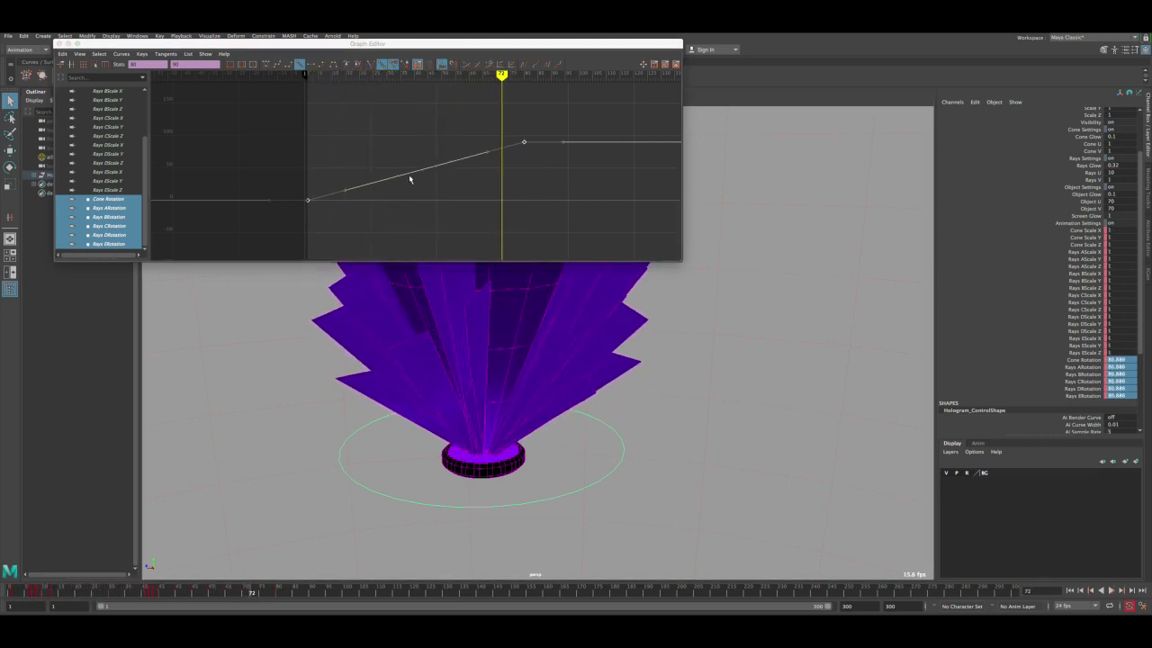
- Set the post infinity of the rotation curves to Cycle with Offset, and minimise the Graph Editor
middle_click_drag(408, 177, 362, 206, "alt")
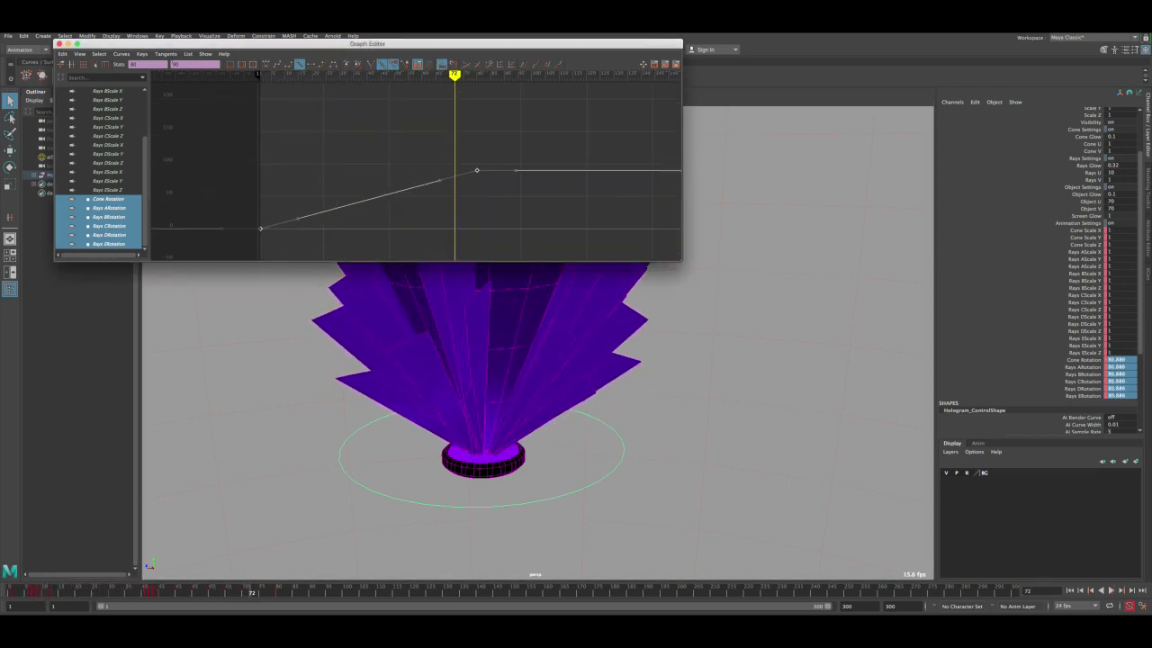
left_click(121, 55)
mouse_move(137, 79)
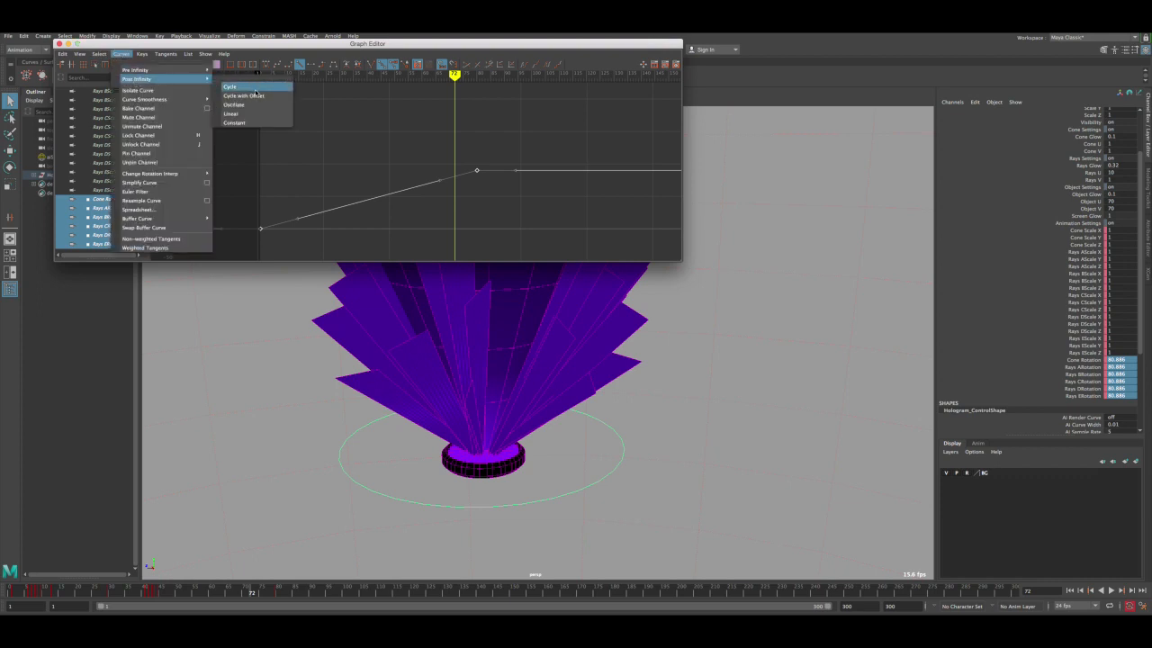
left_click(256, 95)
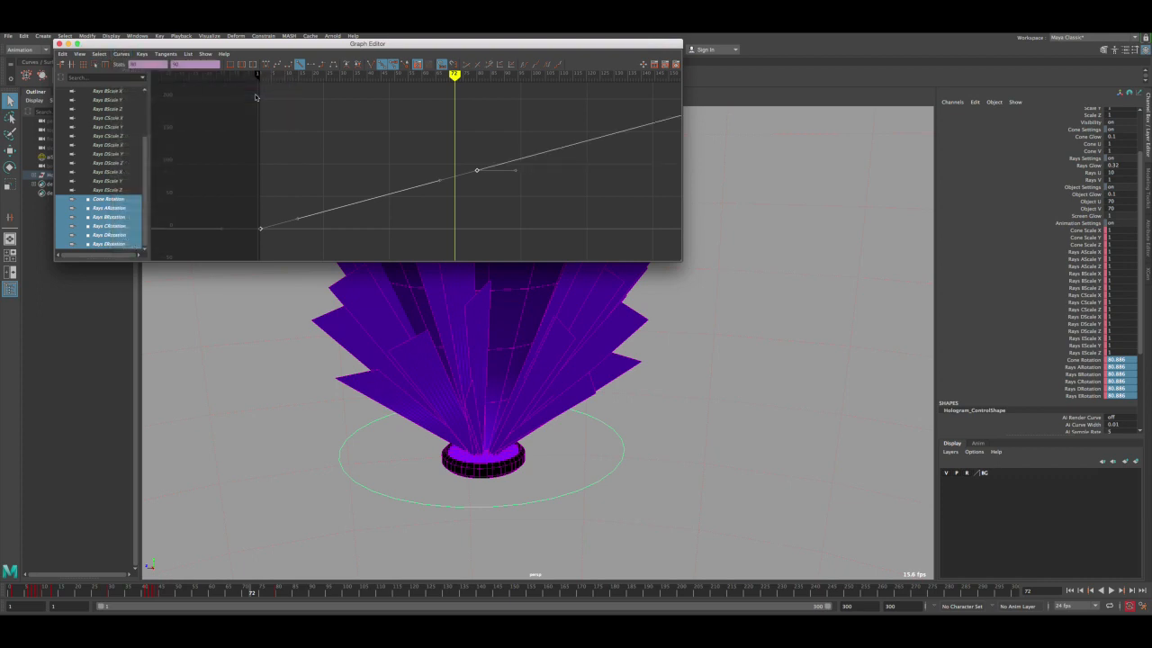
left_click(80, 54)
left_click(97, 165)
left_click(81, 55)
left_click(135, 163)
left_click(68, 45)
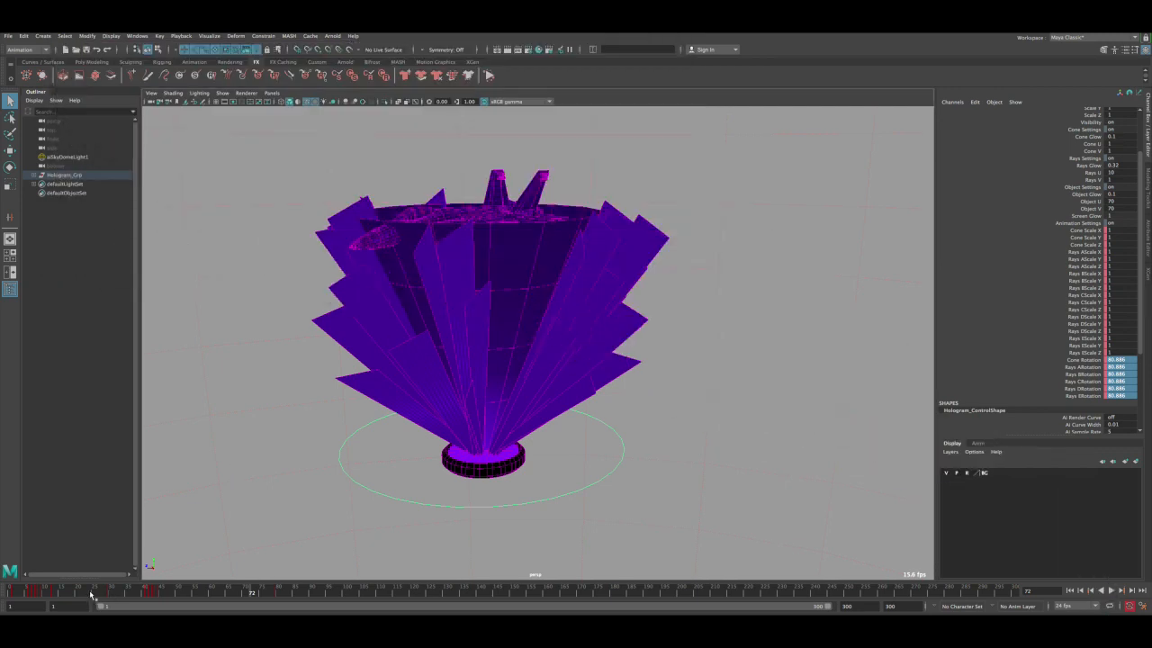
- Scrub the rotation to frame 300, and play the animation from frame 1
left_click_drag(90, 595, 1022, 600)
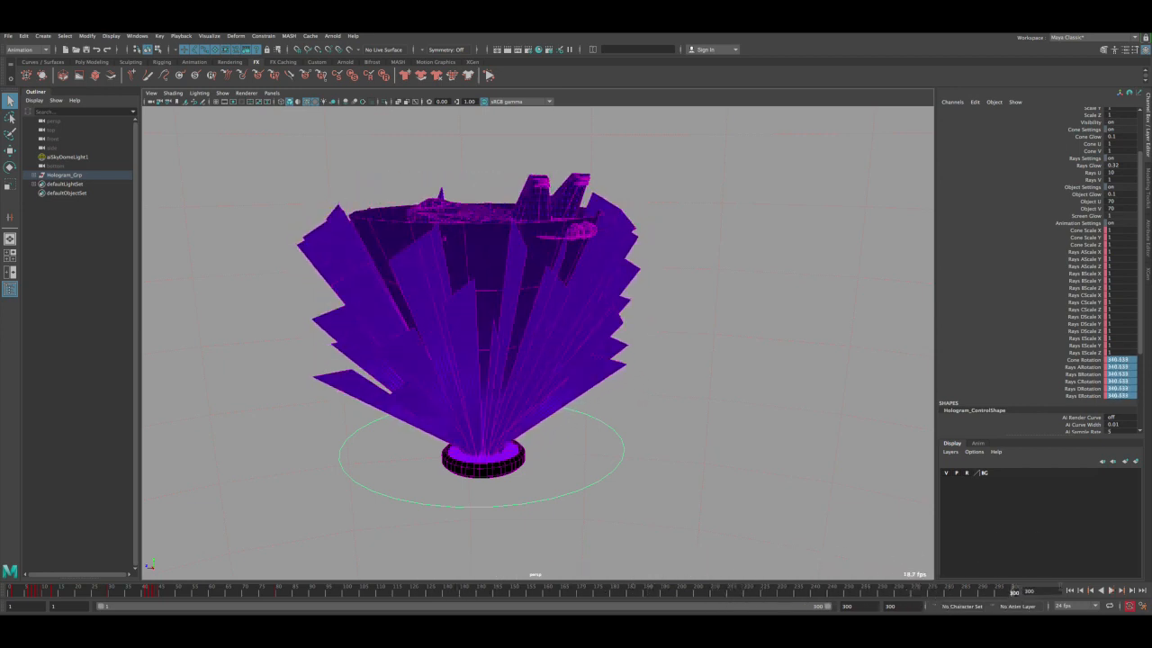
left_click(1069, 590)
left_click(1112, 591)
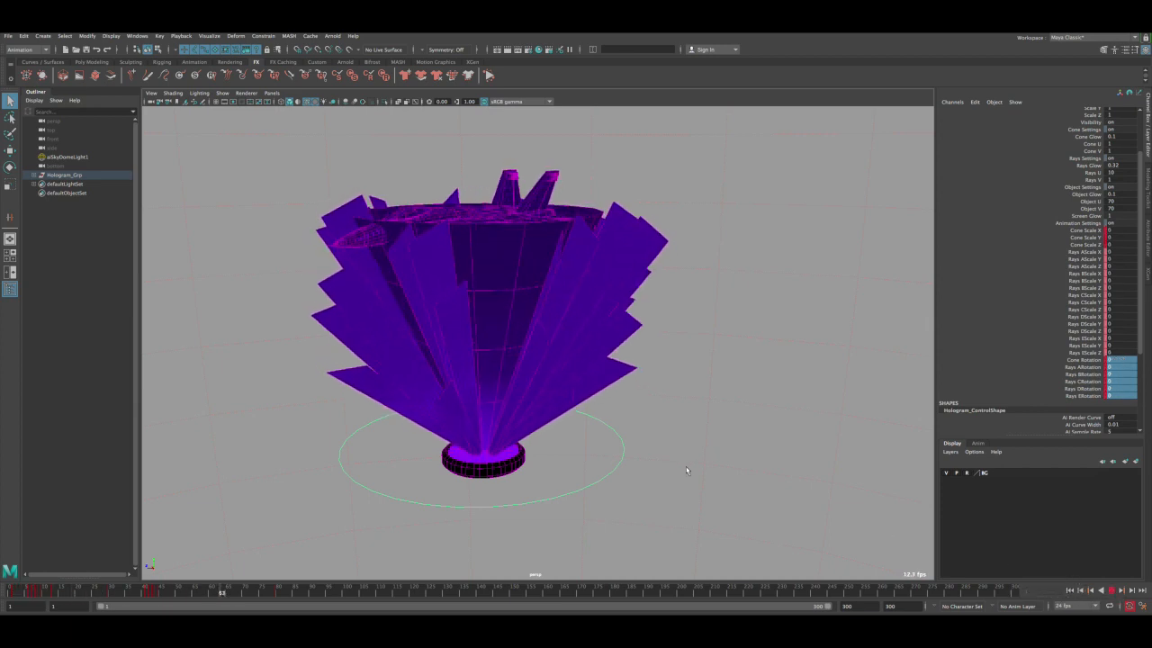
key("Escape")
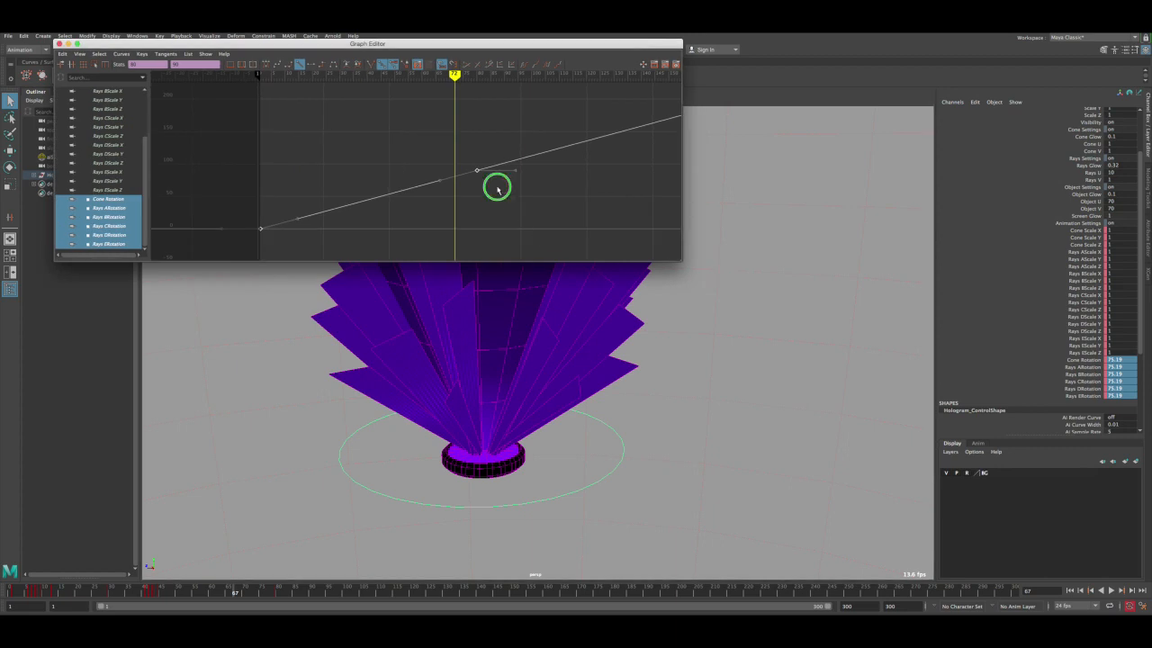
- Lower the rotation curves' keys at frame 80 to about 46.8, and replay the animation from frame 1
right_click_drag(495, 188, 444, 170, "alt")
left_click_drag(445, 166, 466, 178)
key("w")
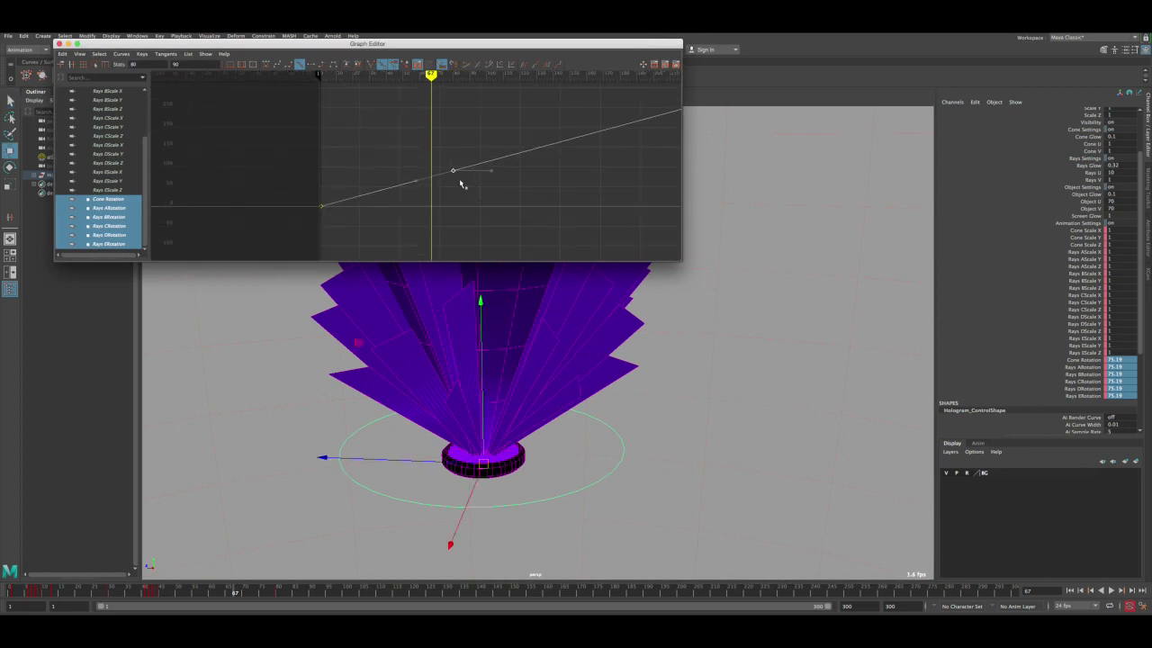
middle_click_drag(459, 185, 455, 200, "shift")
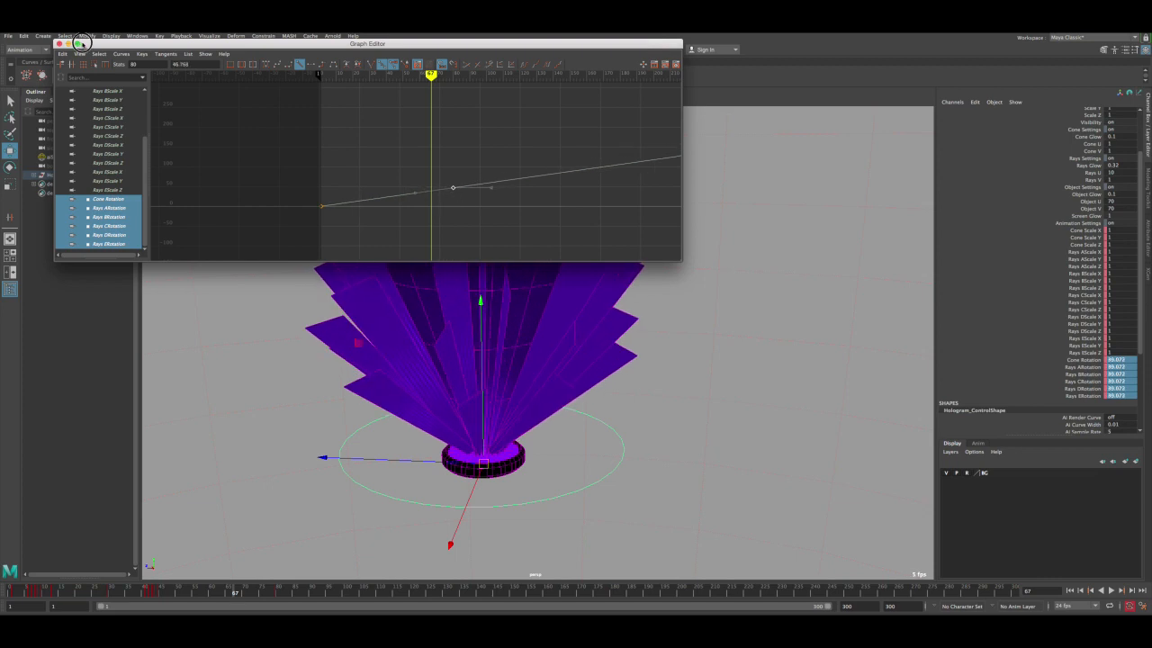
left_click_drag(81, 42, 617, 114)
left_click(1069, 590)
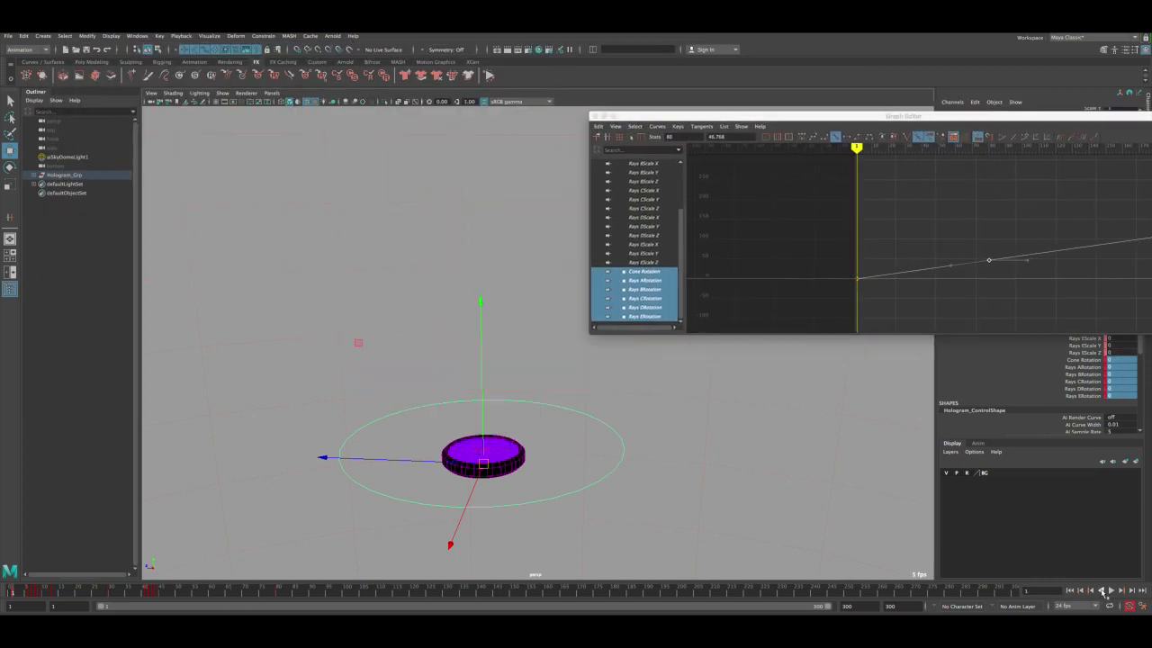
left_click(1111, 591)
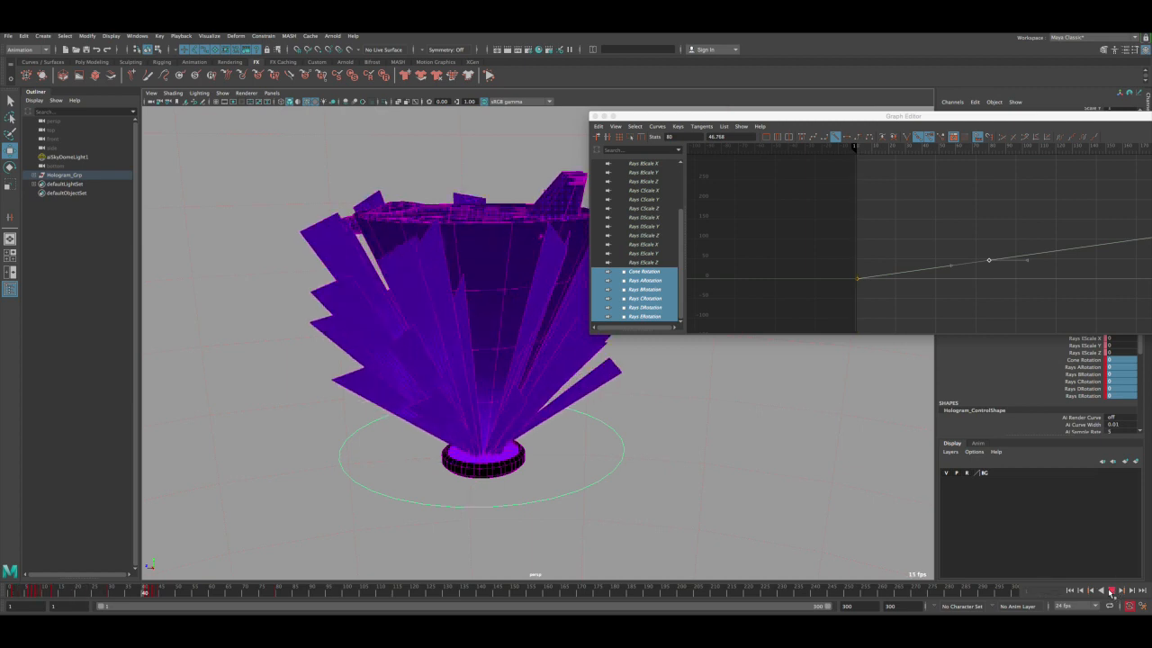
left_click(1111, 591)
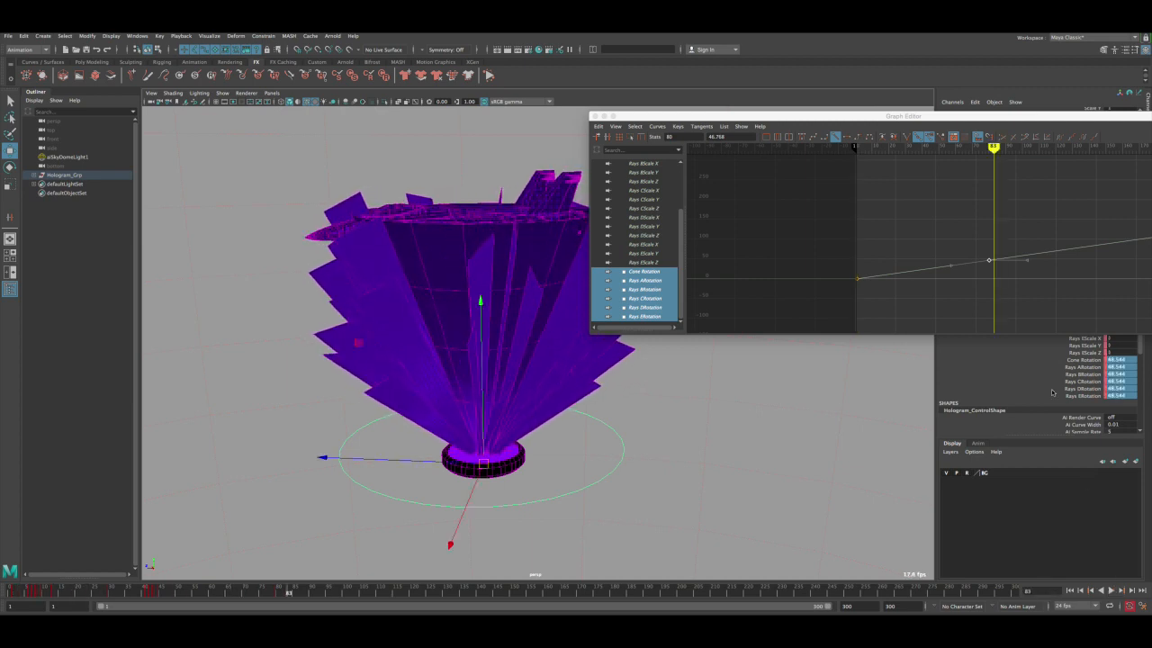
- Lower the rotation keys at frame 80 to about 28.6, replay the animation, and return to frame 1
middle_click_drag(993, 296, 994, 305, "shift")
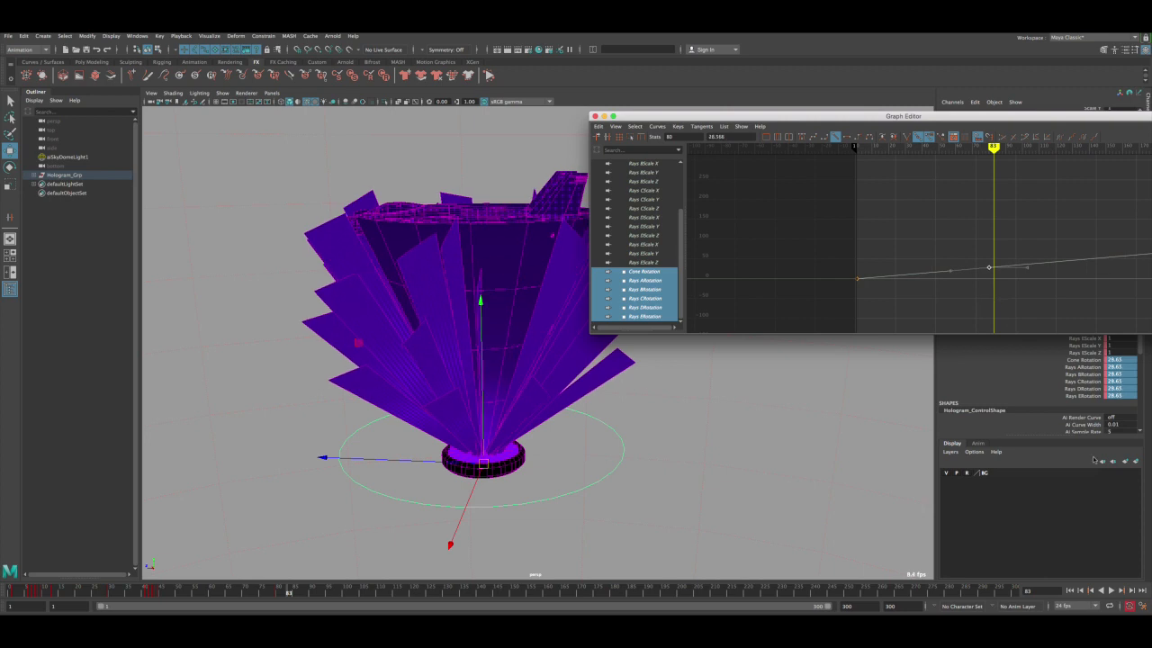
left_click(1078, 591)
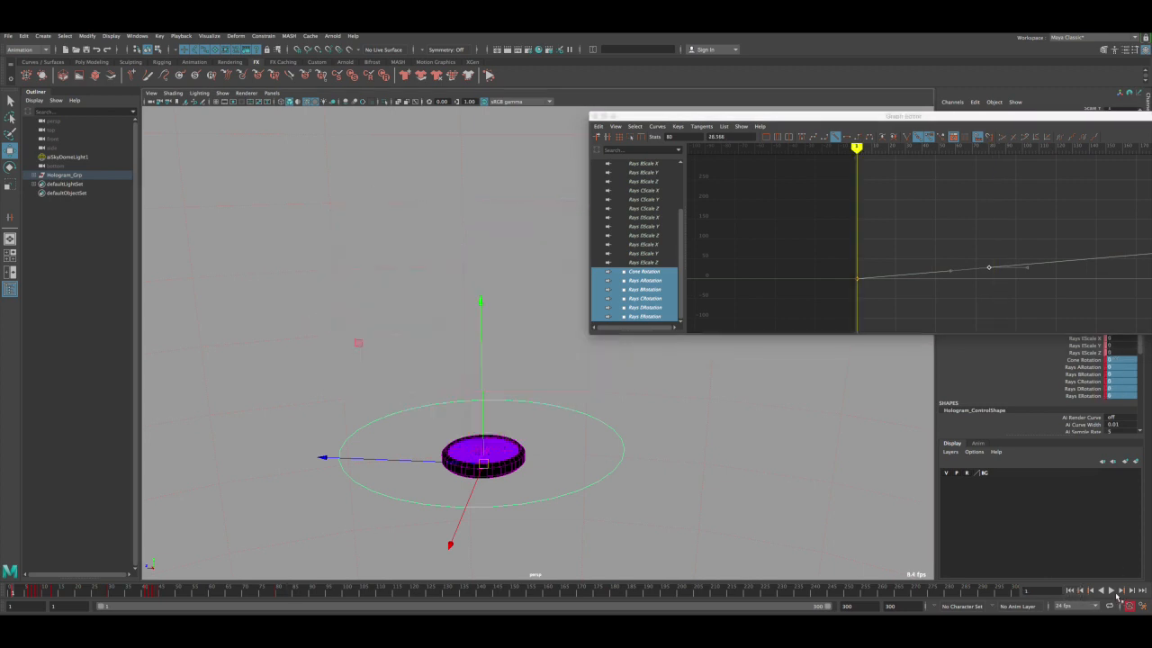
left_click(1111, 591)
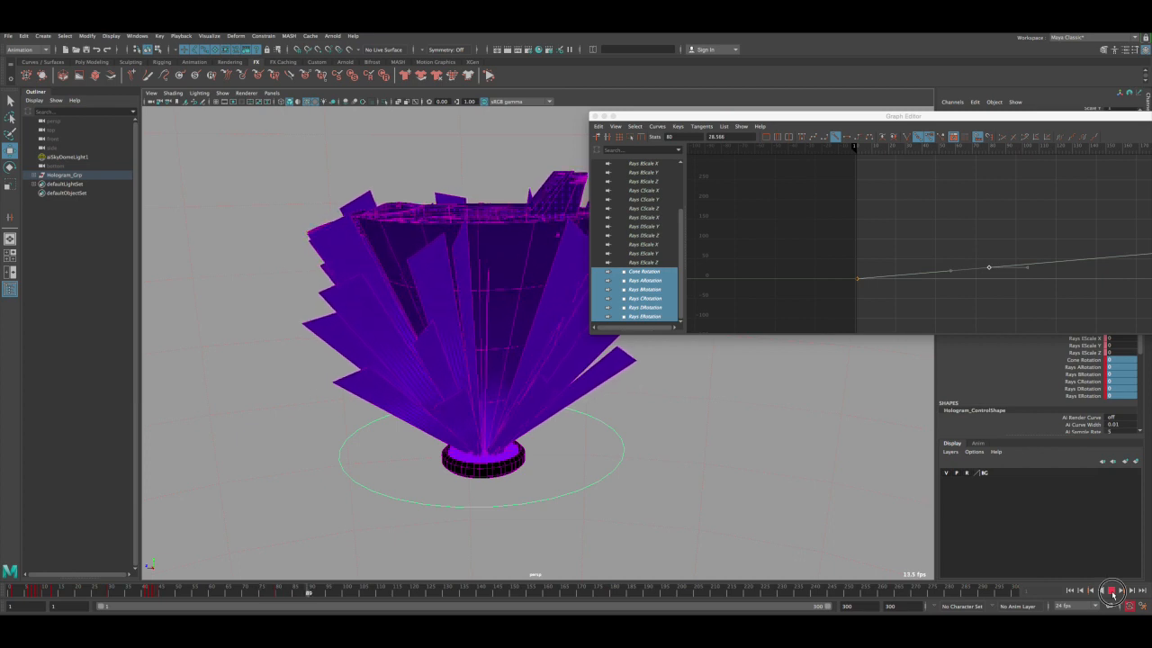
left_click(1112, 591)
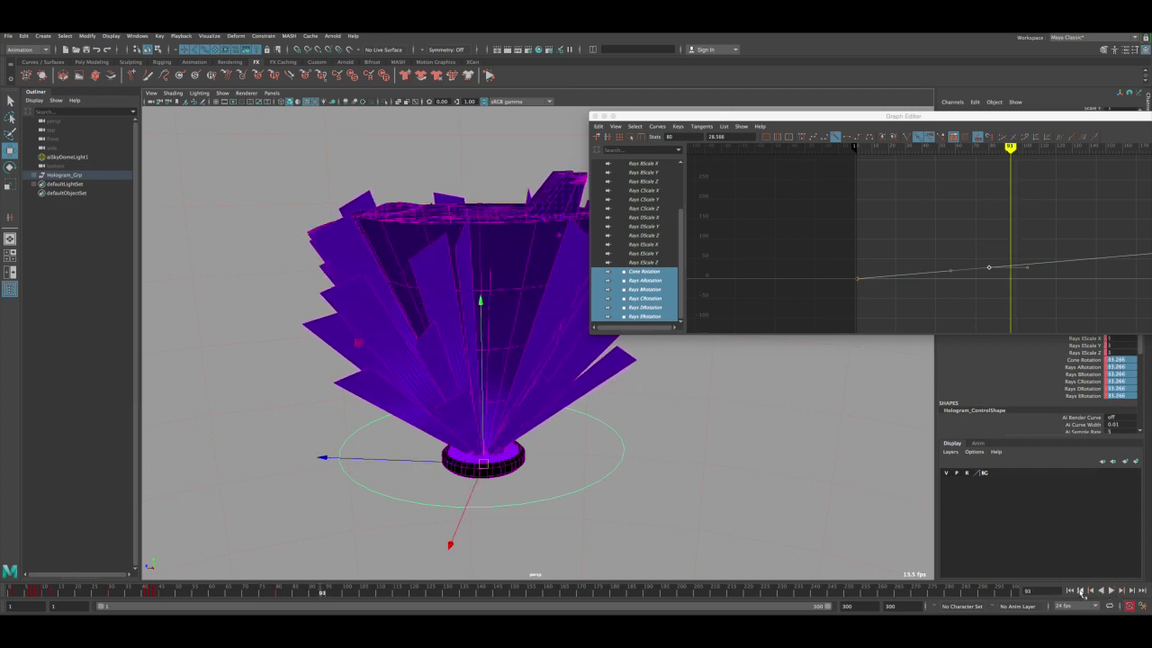
left_click(1070, 590)
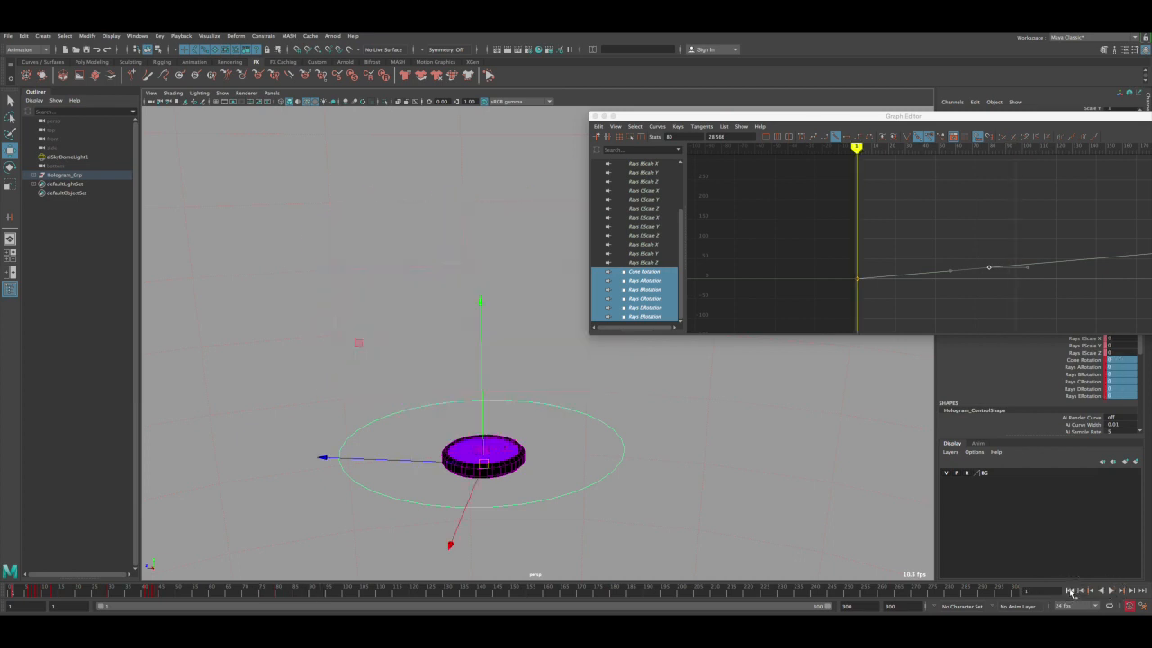
- Show all Cone and Rays Rotation curves together, and scrub the animation to frame 54
left_click(654, 281)
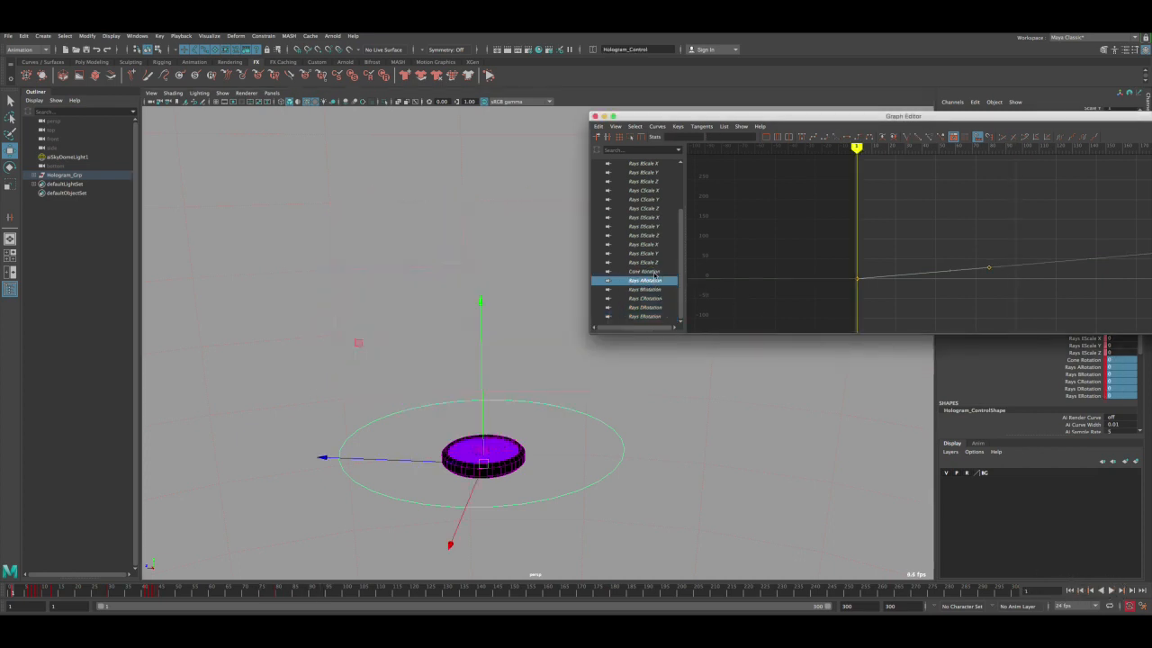
left_click(654, 271)
left_click(654, 316, "shift")
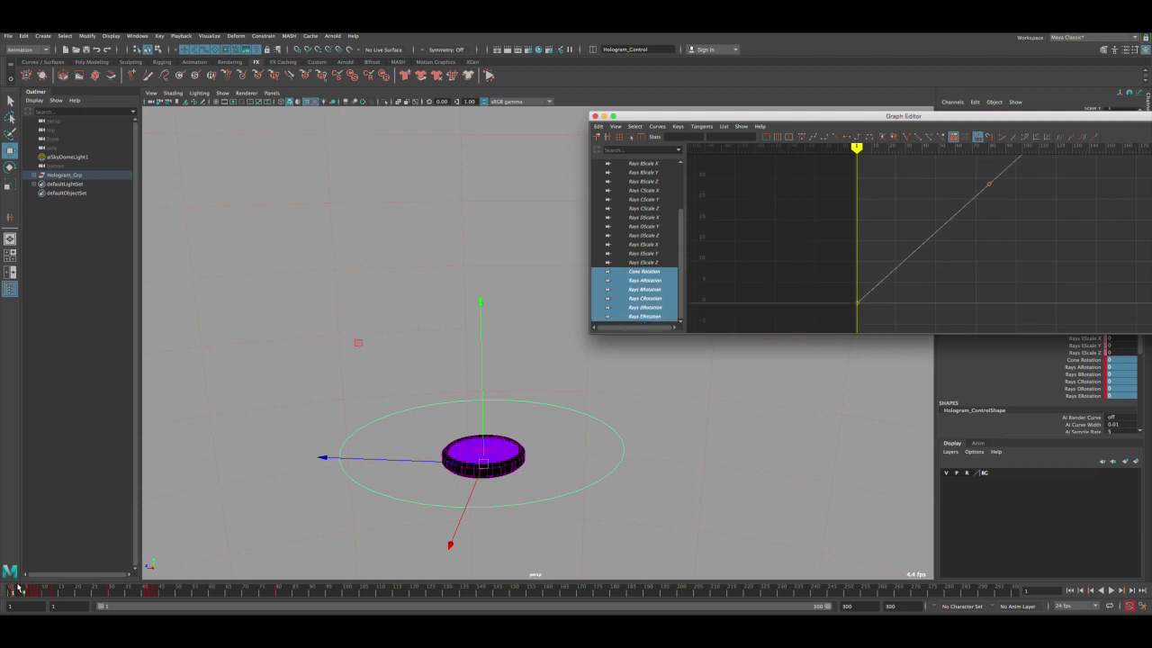
left_click_drag(18, 587, 191, 589)
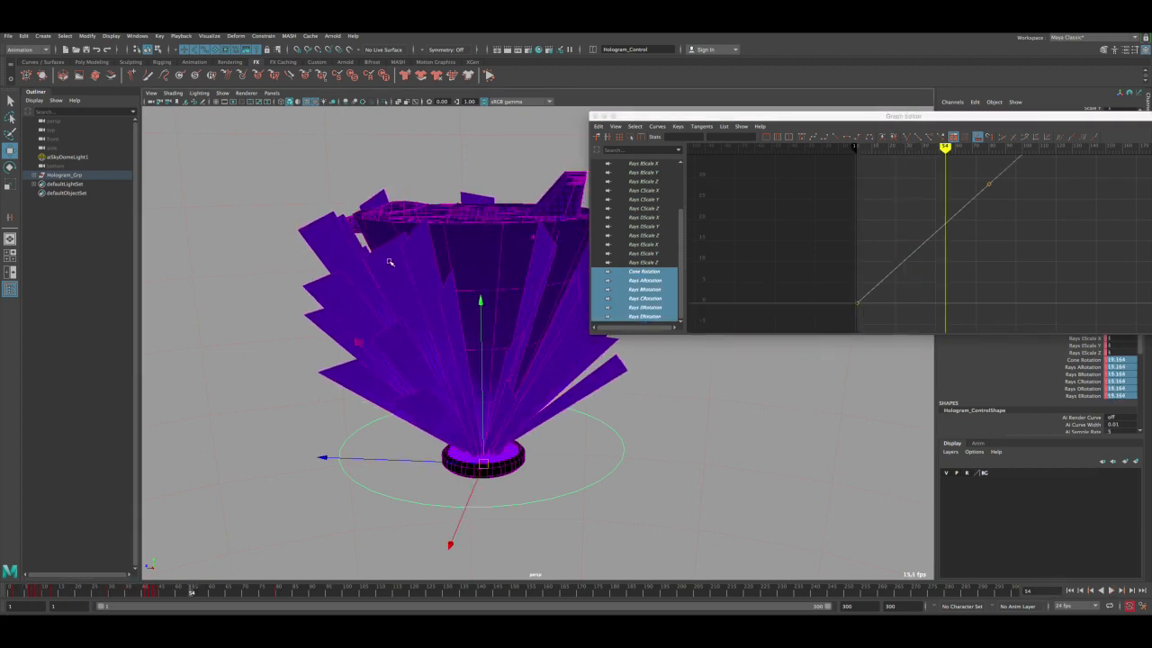
- Isolate the Rays E Rotation curve and shift its end key to about frame 94, keeping its value
left_click(655, 307)
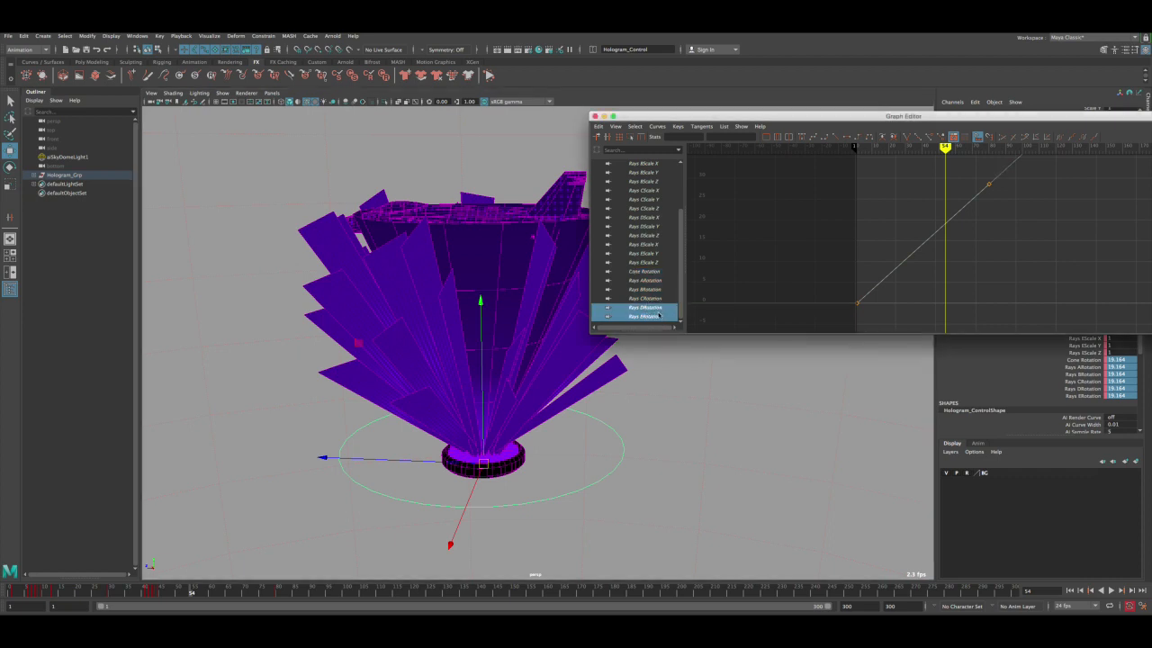
left_click(654, 299, "shift")
left_click(655, 316)
middle_click_drag(847, 264, 738, 263, "alt")
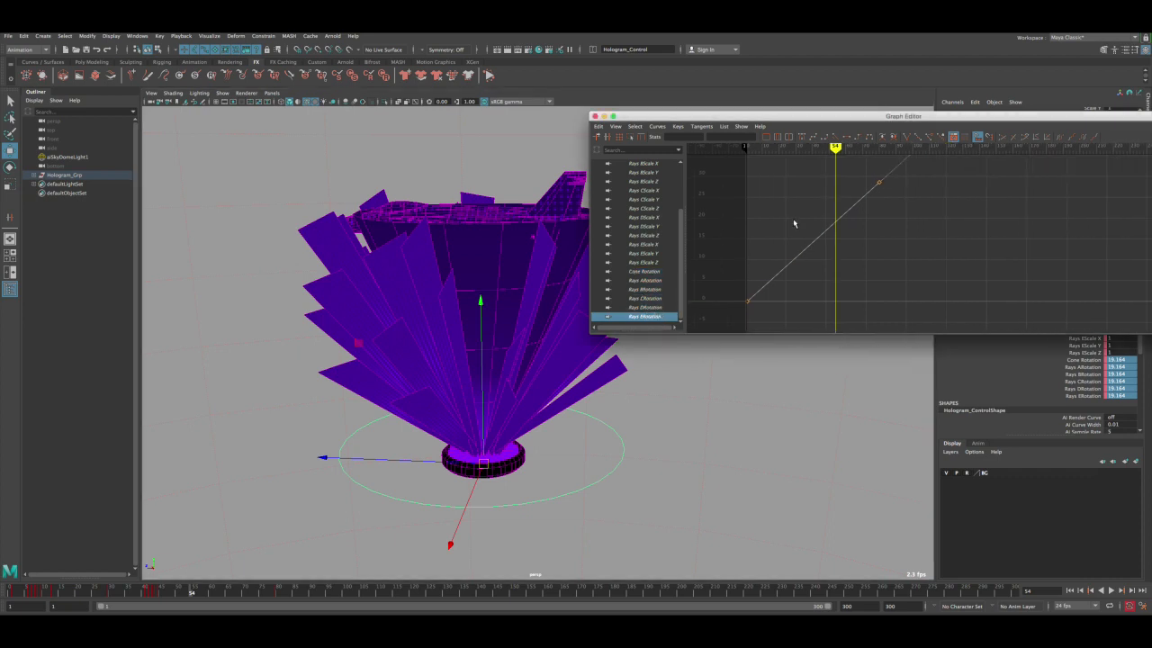
left_click_drag(792, 218, 862, 273)
left_click(887, 187)
middle_click_drag(876, 220, 831, 265, "shift")
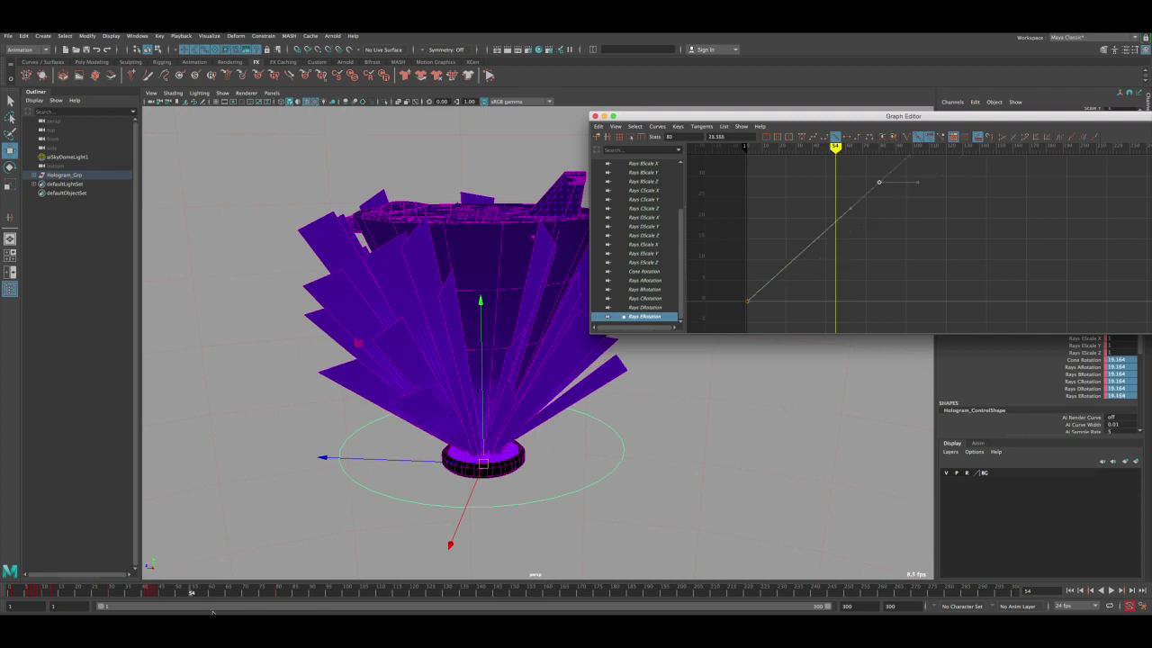
scroll(868, 247, "down", 3)
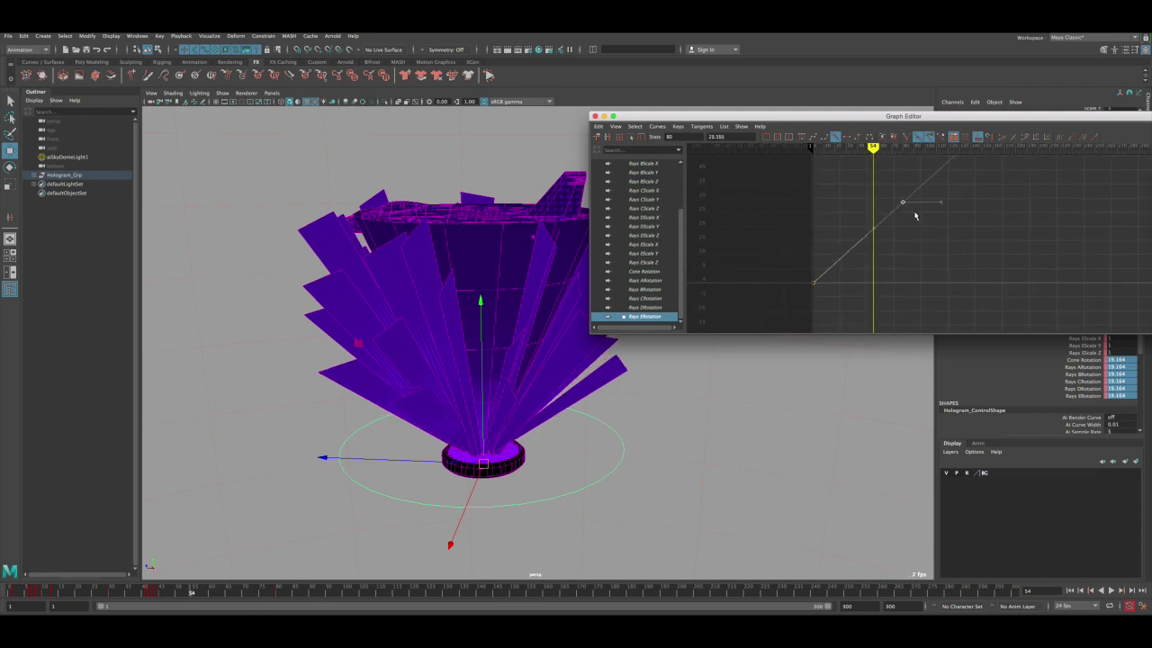
middle_click_drag(918, 212, 931, 211, "shift")
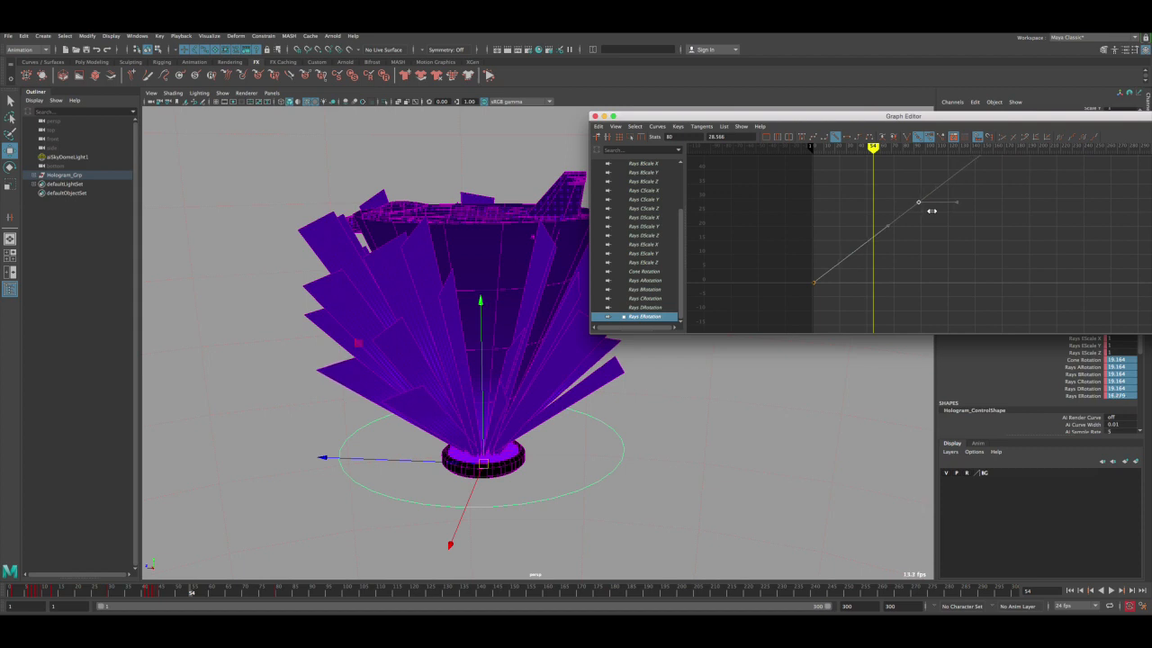
- Shift the end keys of the Rays D and Rays C Rotation curves to frame 87, and replay from frame 1
left_click(650, 310)
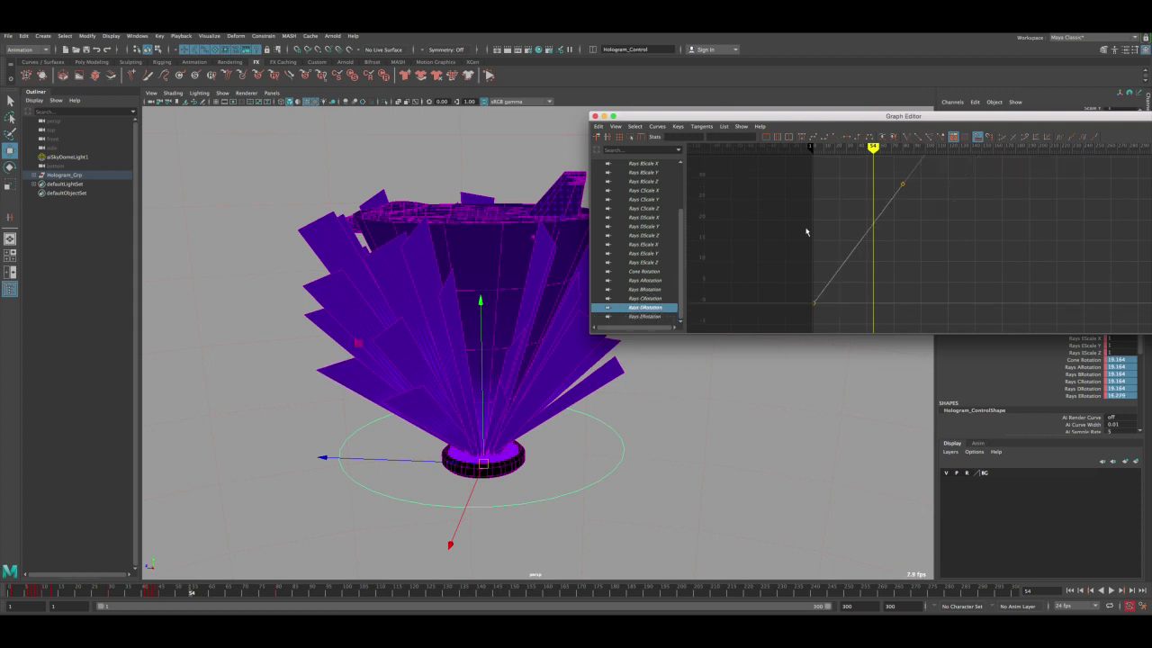
left_click_drag(876, 171, 915, 194)
middle_click_drag(926, 198, 933, 199, "shift")
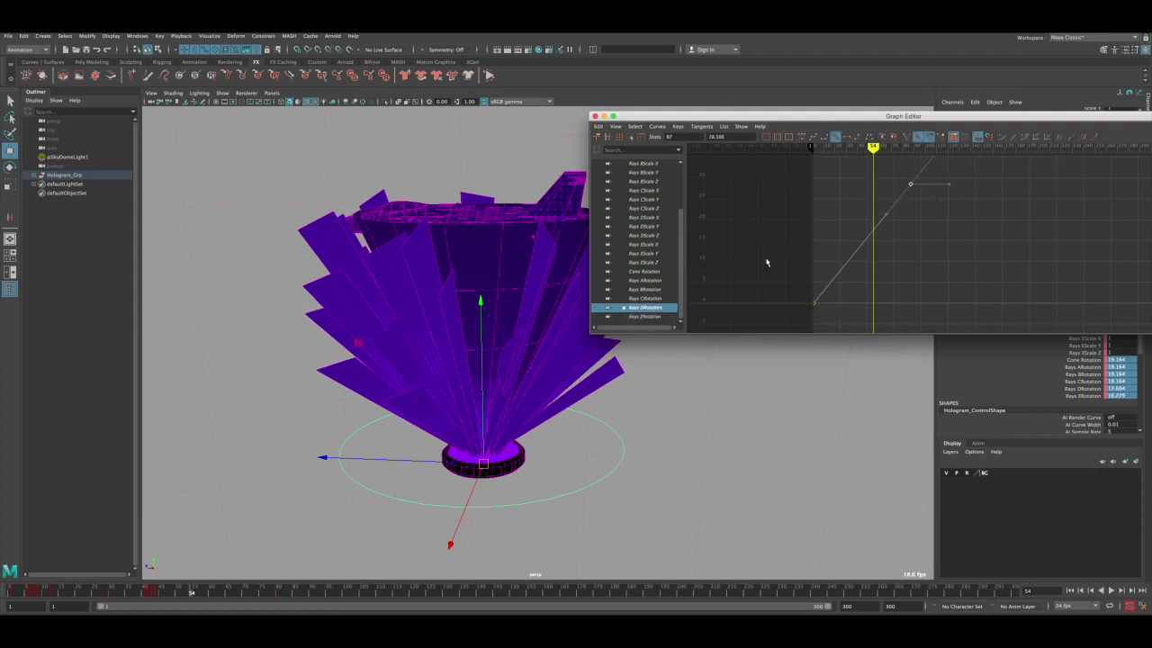
left_click(646, 298)
left_click_drag(877, 169, 913, 198)
middle_click_drag(925, 194, 931, 194, "shift")
left_click(1070, 592)
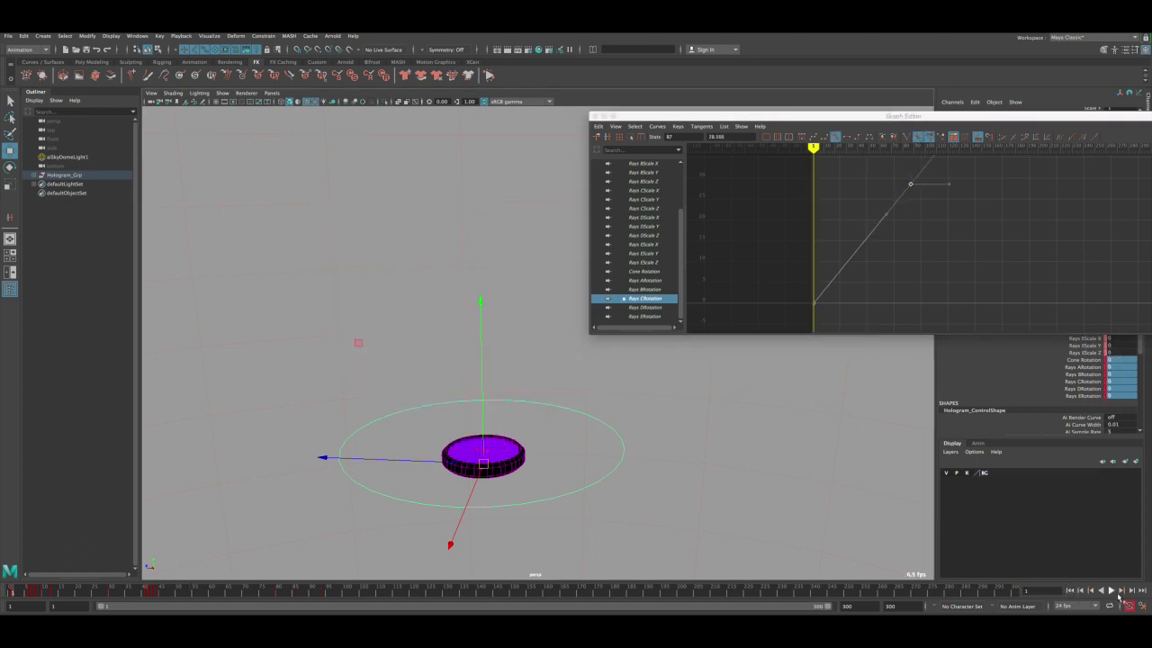
left_click(1110, 591)
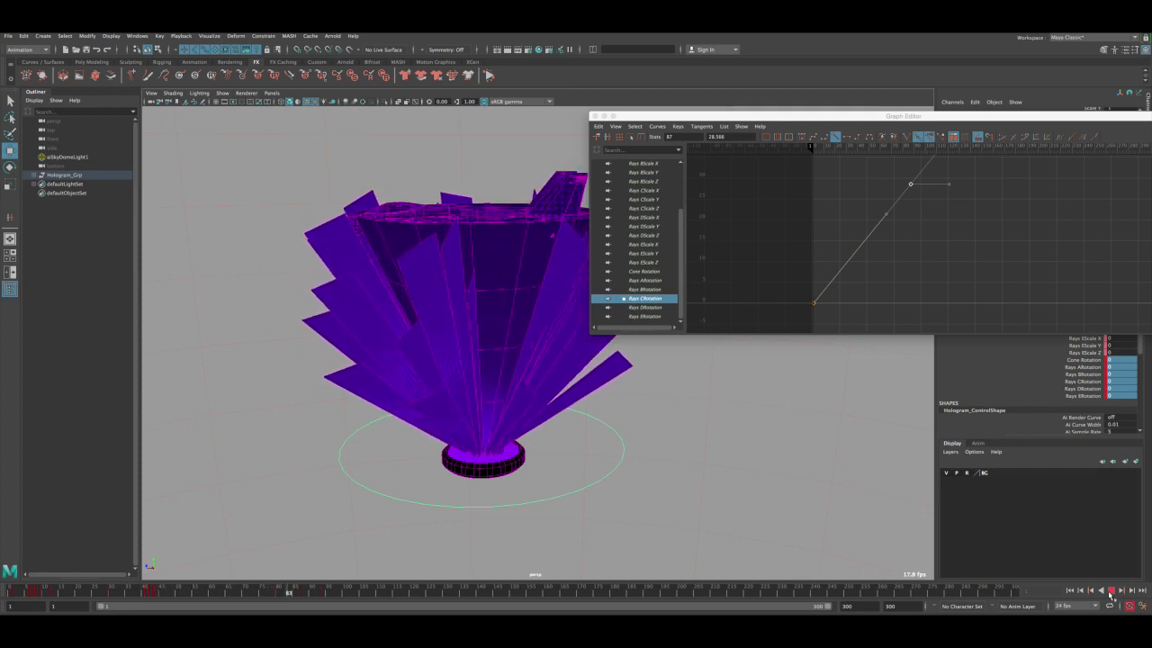
- Stop the playback and shift the Rays E Rotation curve's end key to about frame 157, keeping its value
left_click(1111, 590)
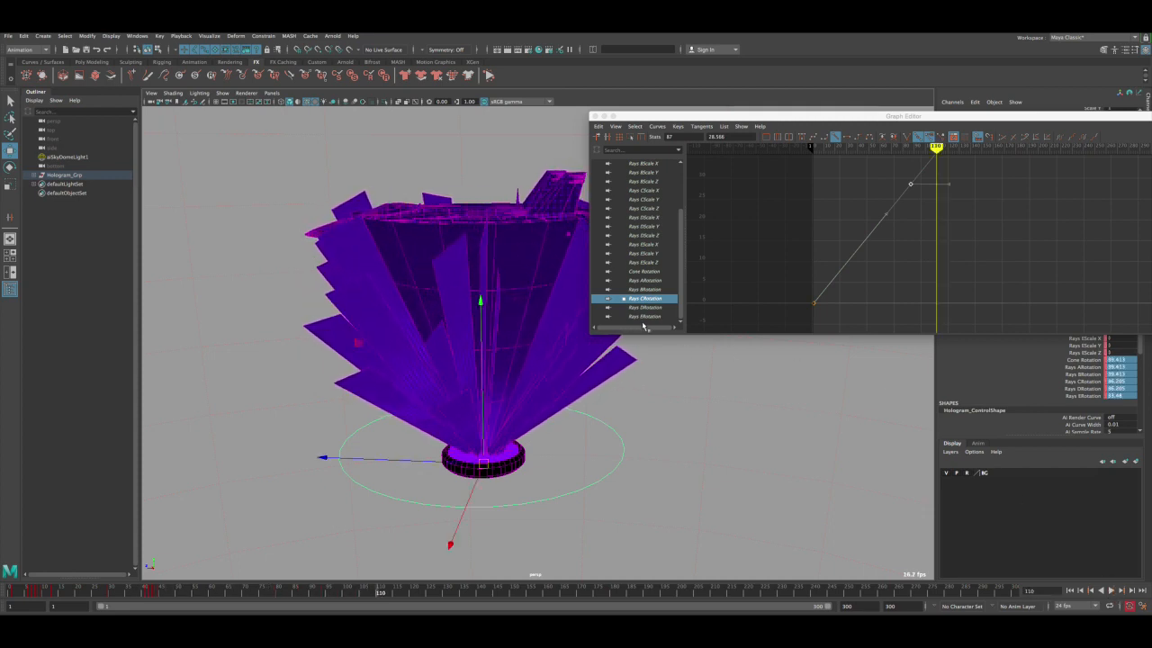
left_click(642, 316)
left_click_drag(940, 196, 941, 198)
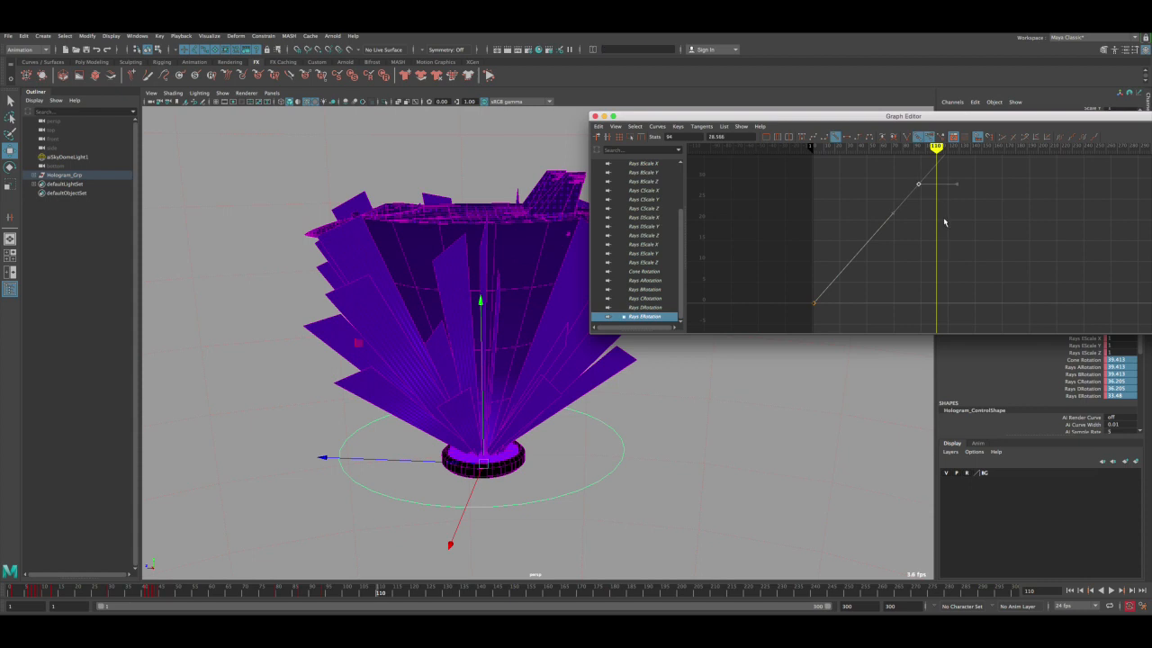
key("f")
middle_click_drag(842, 243, 914, 243, "shift")
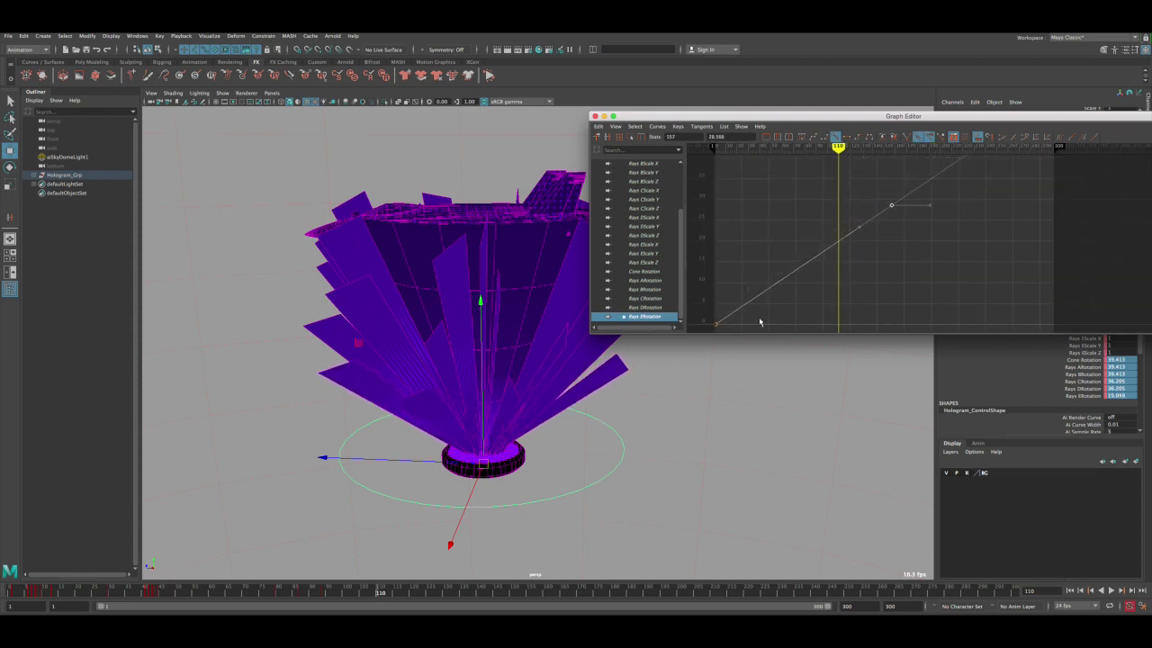
- Shift the Rays D Rotation end key to about frame 106 and the Rays E Rotation end key to frame 165
left_click(649, 307)
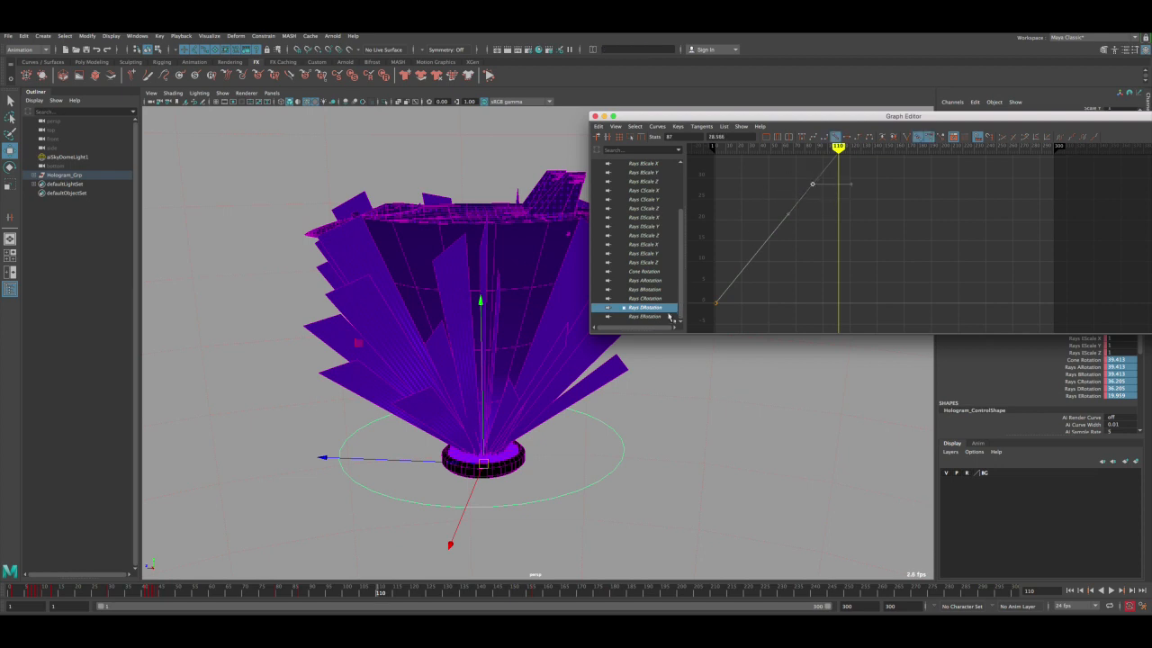
left_click(668, 314)
left_click(663, 309, "shift")
left_click_drag(803, 177, 824, 201)
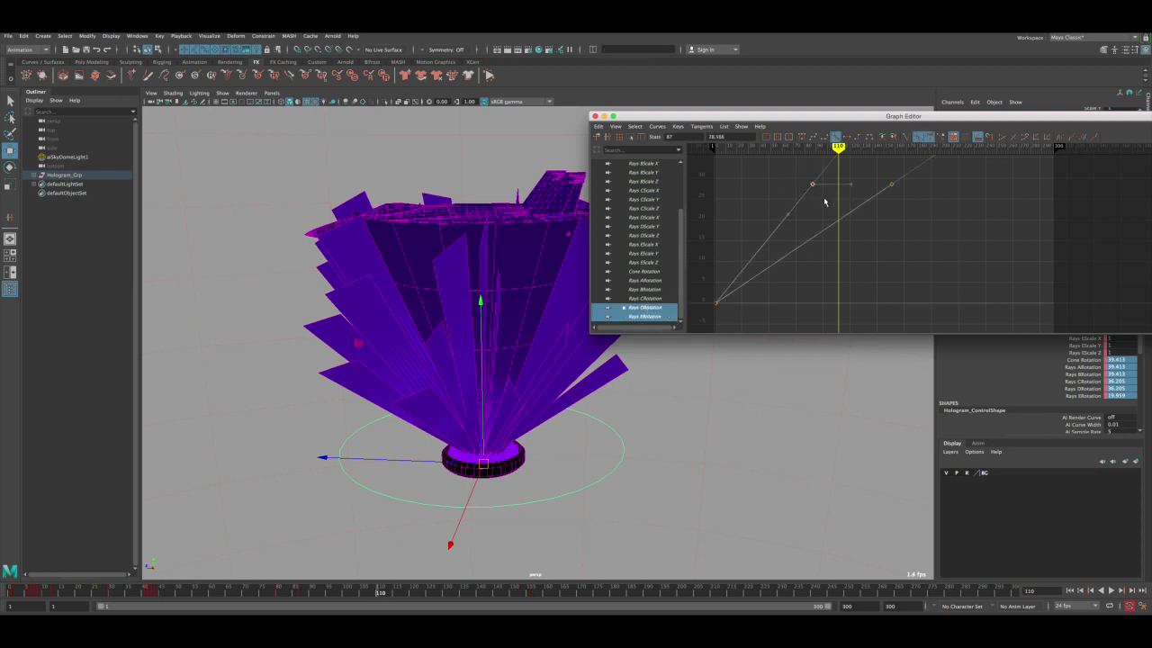
middle_click_drag(828, 198, 914, 202, "shift")
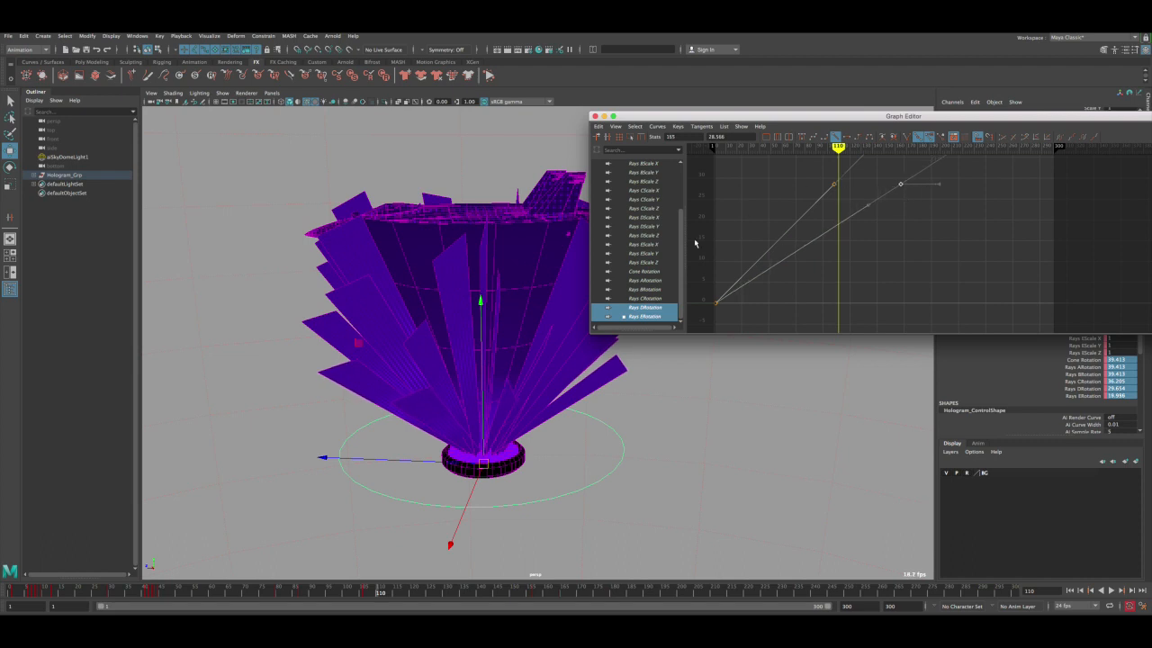
- With the Rays C, D and E Rotation curves shown together, shift D's end key to frame 125 and E's to 174, and replay from frame 1
left_click(664, 290)
mouse_move(659, 303)
left_mouse_down()
mouse_move(660, 316)
mouse_move(657, 299)
left_mouse_up()
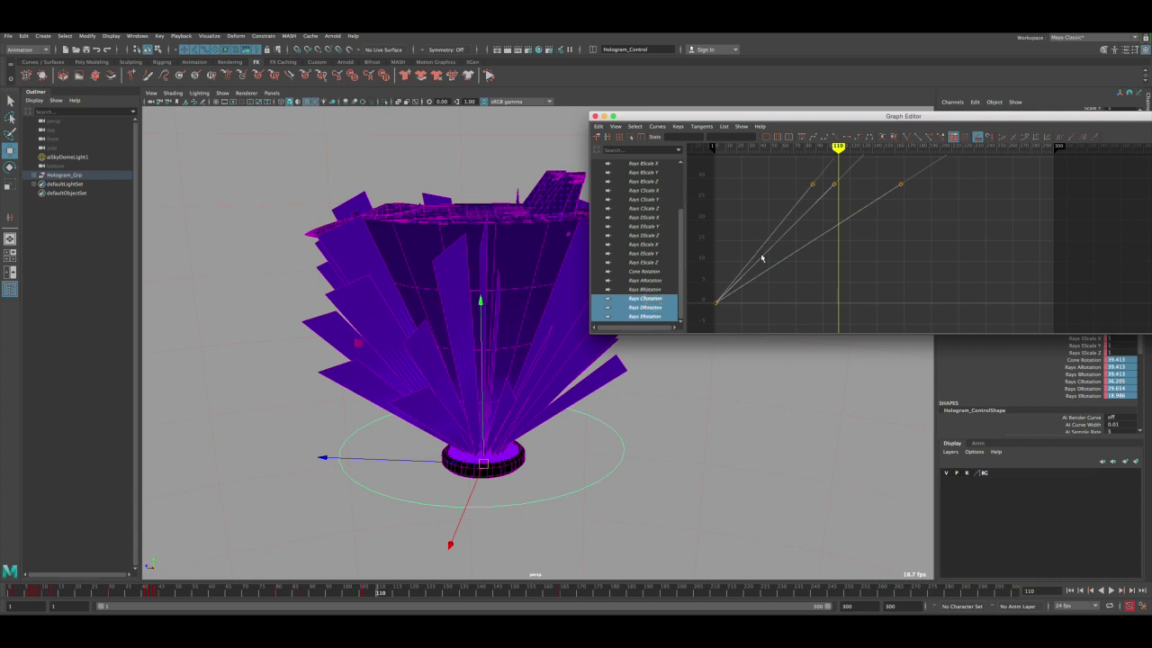
left_click(832, 184)
middle_click_drag(856, 186, 870, 195, "shift")
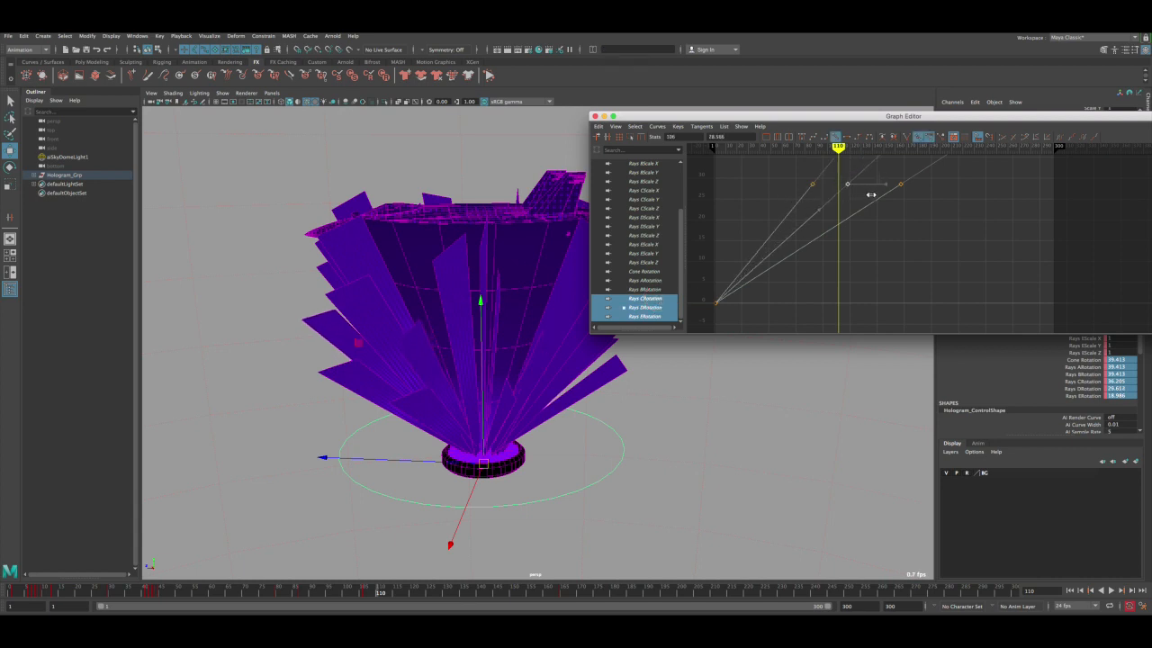
left_click_drag(890, 177, 921, 197)
middle_click_drag(919, 194, 929, 195, "shift")
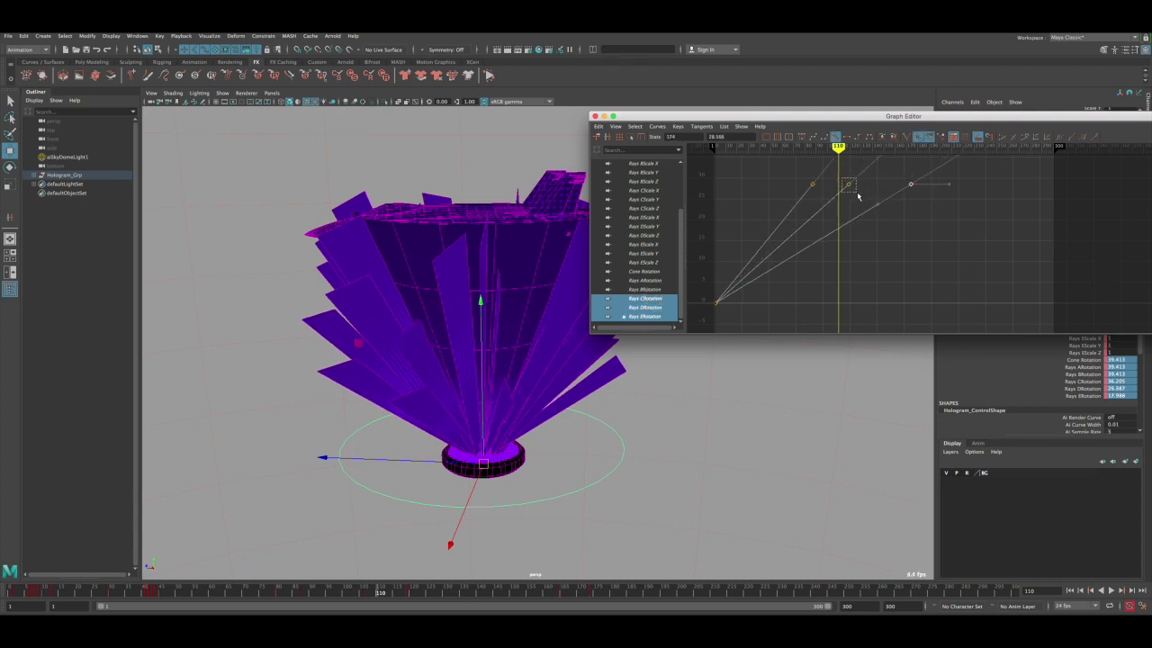
left_click_drag(858, 196, 858, 196)
middle_click_drag(858, 196, 866, 196, "shift")
key("q")
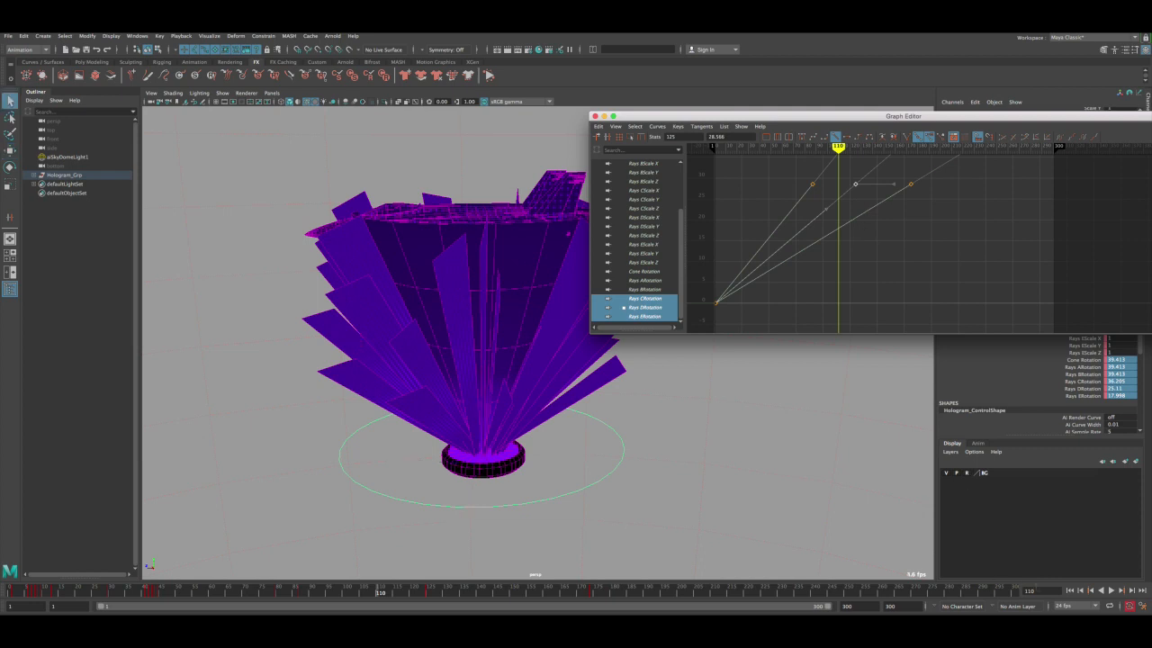
left_click(1070, 590)
left_click(1111, 591)
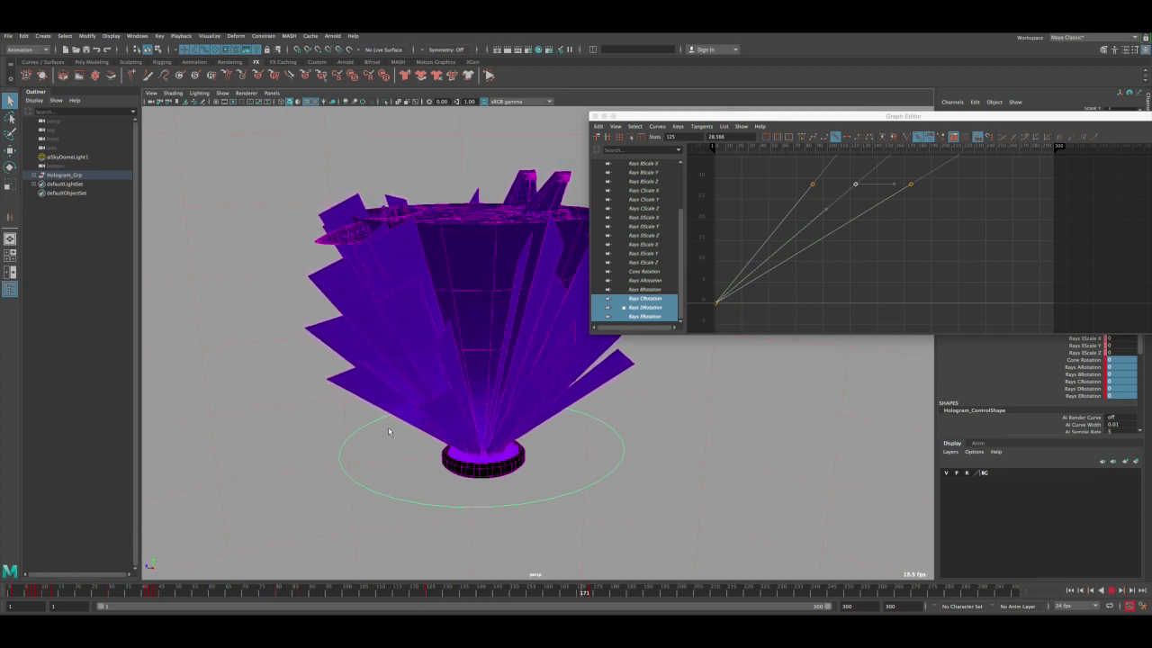
key("Escape")
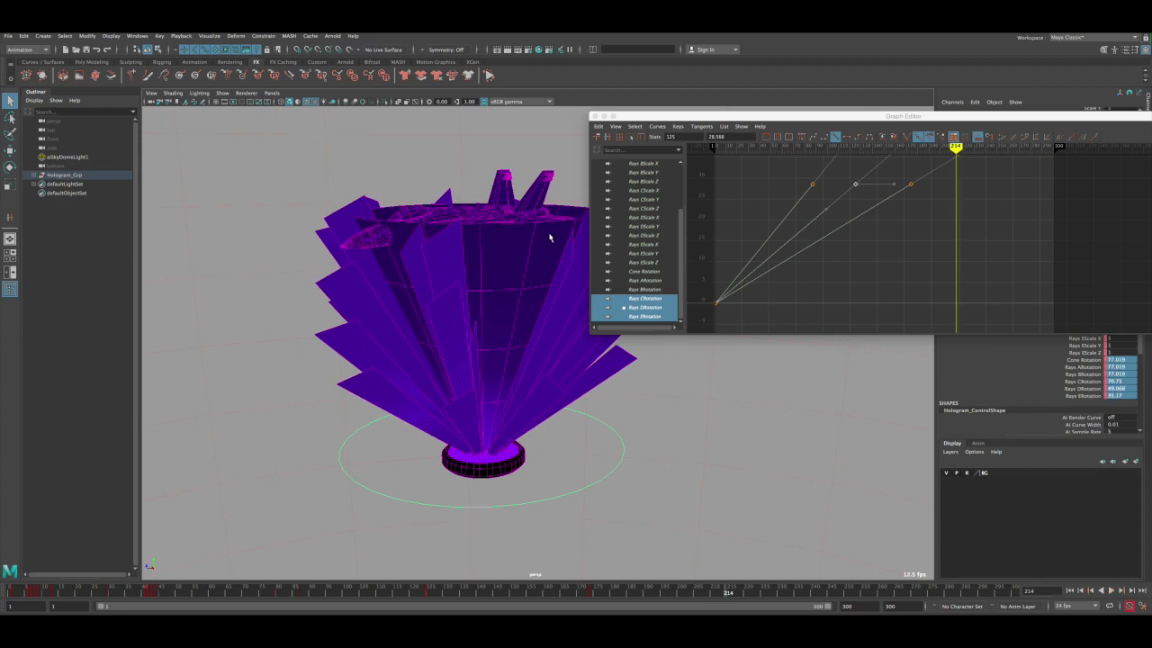
- Isolate the Rays B Rotation curve and shift its end key to frame 107, keeping its value
left_click(644, 271)
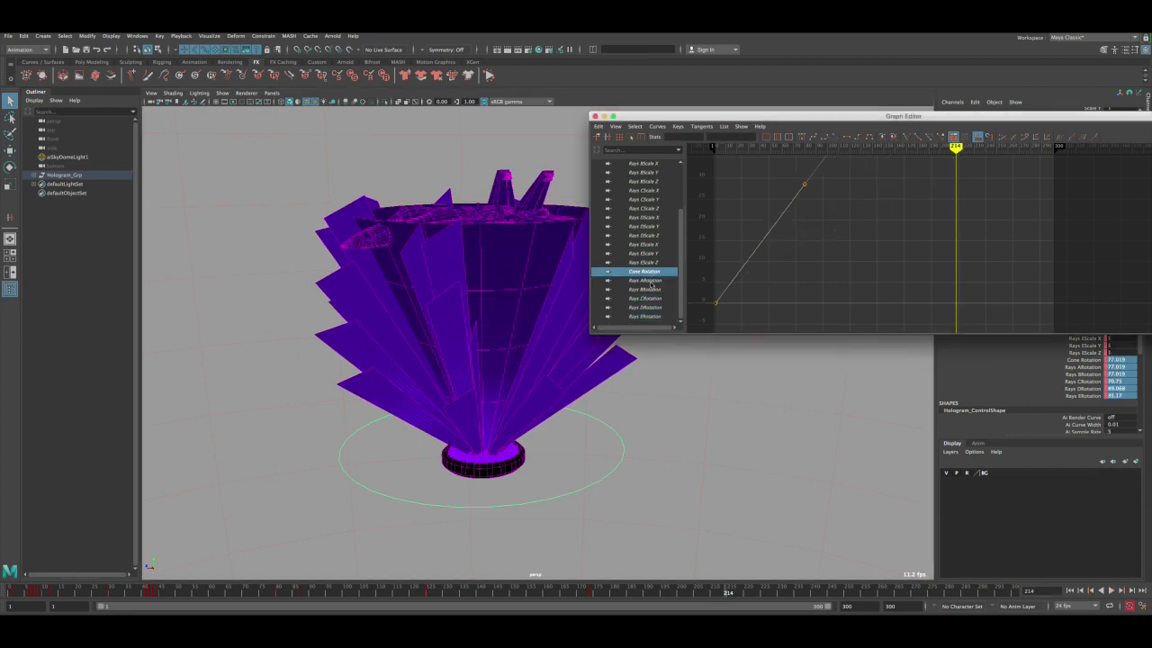
left_click(651, 289)
left_click(654, 281, "ctrl")
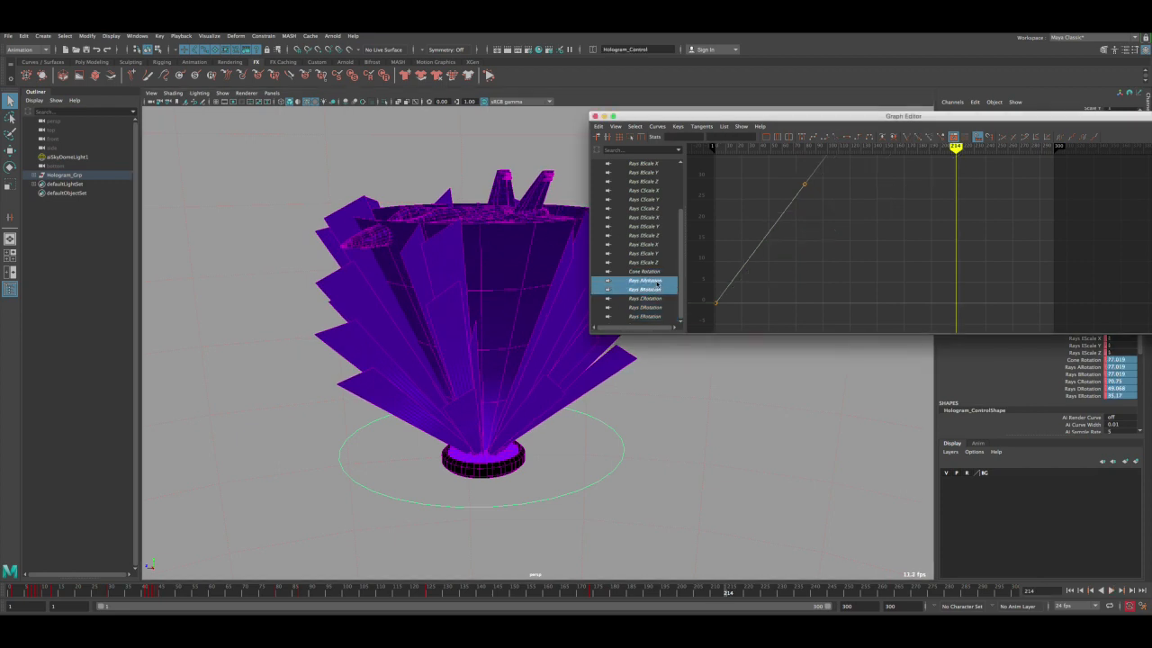
left_click(644, 290)
left_click_drag(779, 176, 831, 202)
key("w")
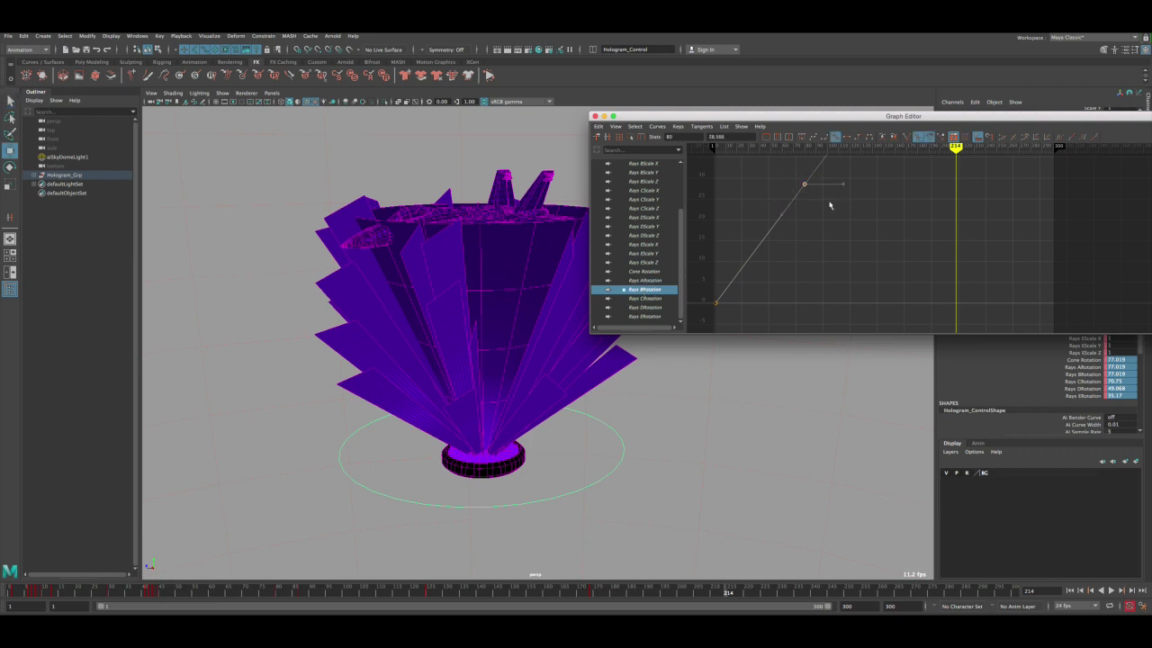
middle_click_drag(844, 202, 875, 201, "shift")
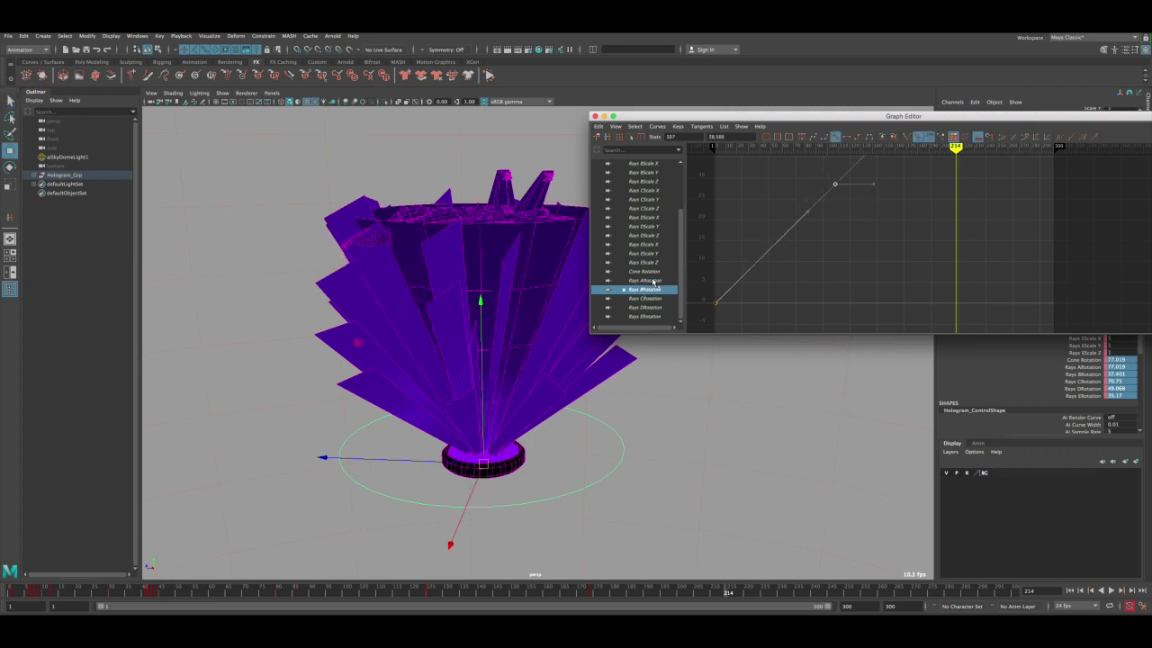
- Show all Rays Rotation curves and spread their end keys to about frames 116 (B), 93 (C), 141 (D) and 192 (E), keeping their values
left_click_drag(654, 282, 658, 321)
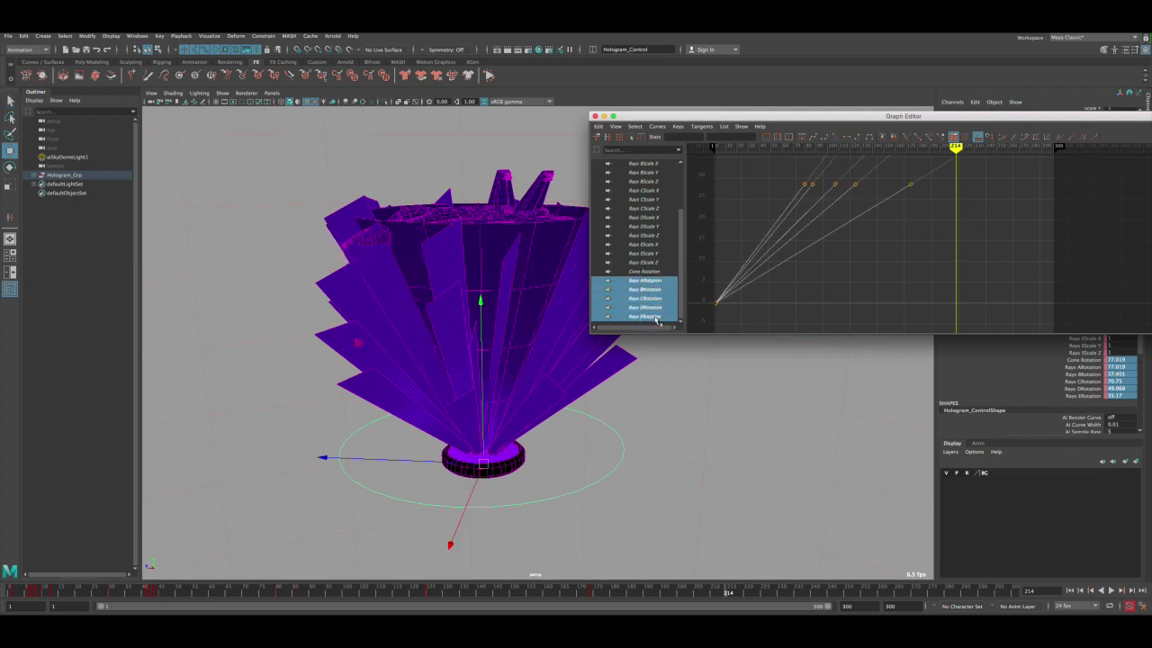
middle_click_drag(865, 200, 841, 224, "alt")
left_click_drag(862, 202, 919, 219)
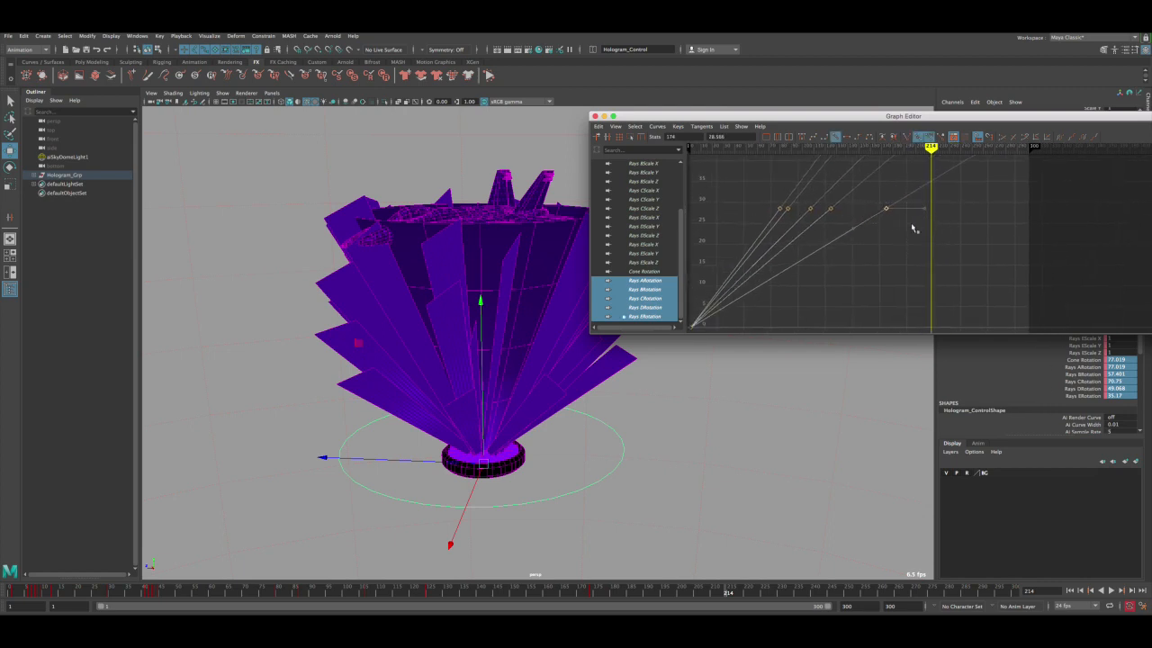
middle_click_drag(911, 224, 930, 224, "shift")
left_click_drag(823, 202, 801, 225)
middle_click_drag(823, 222, 832, 222, "shift")
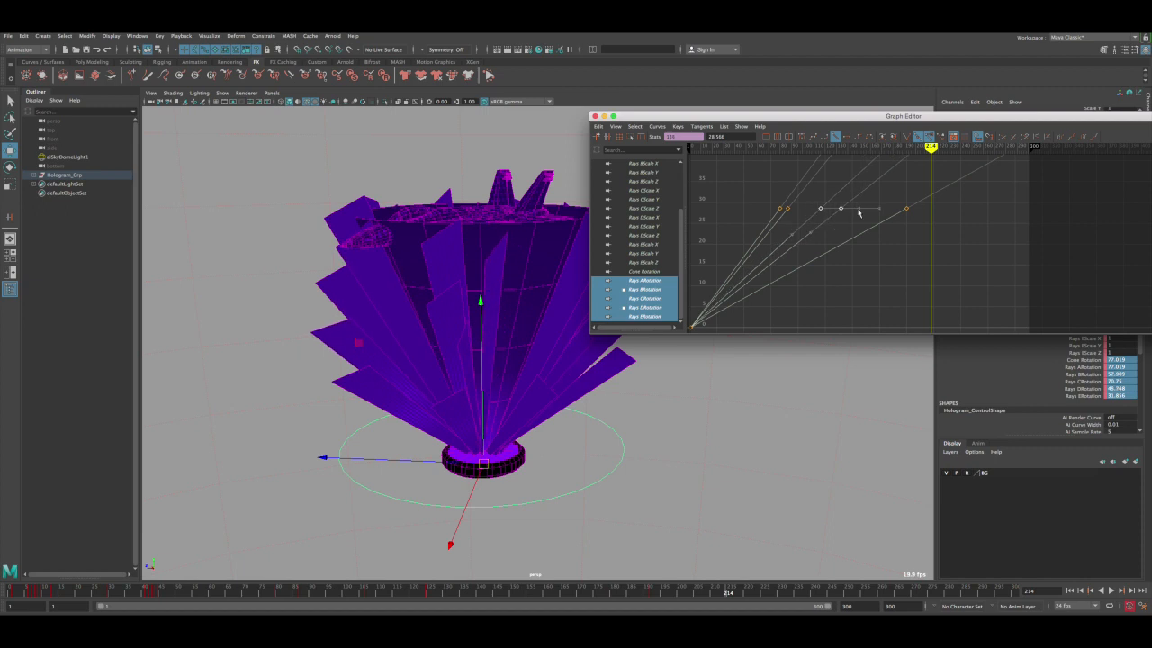
left_click_drag(865, 197, 833, 219)
middle_click_drag(835, 218, 844, 219, "shift")
left_click_drag(799, 202, 785, 217)
middle_click_drag(790, 219, 798, 218, "shift")
key("q")
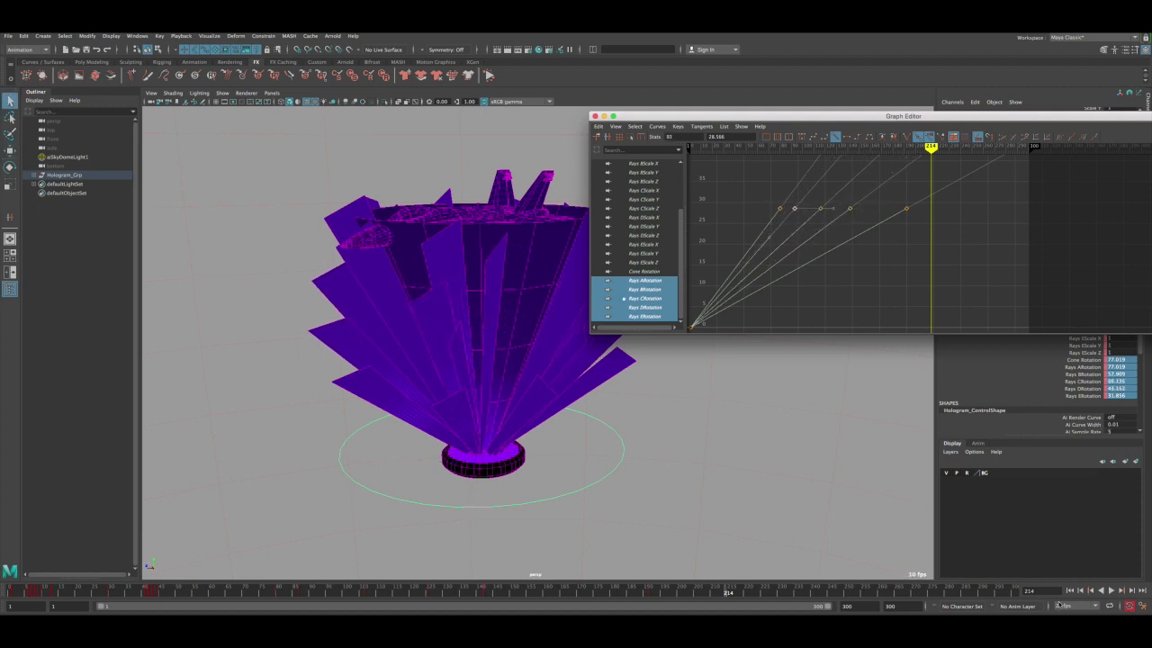
- Replay the animation from frame 1 and move the Graph Editor aside from the hologram
left_click(1069, 591)
left_click(1111, 590)
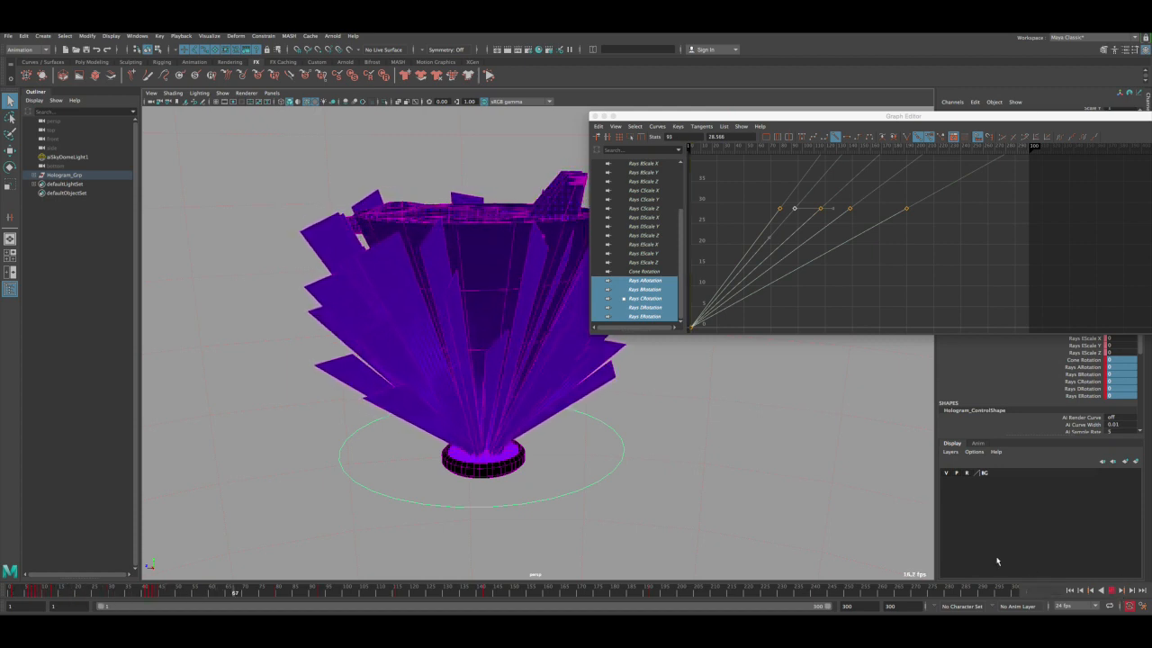
left_click_drag(690, 115, 764, 119)
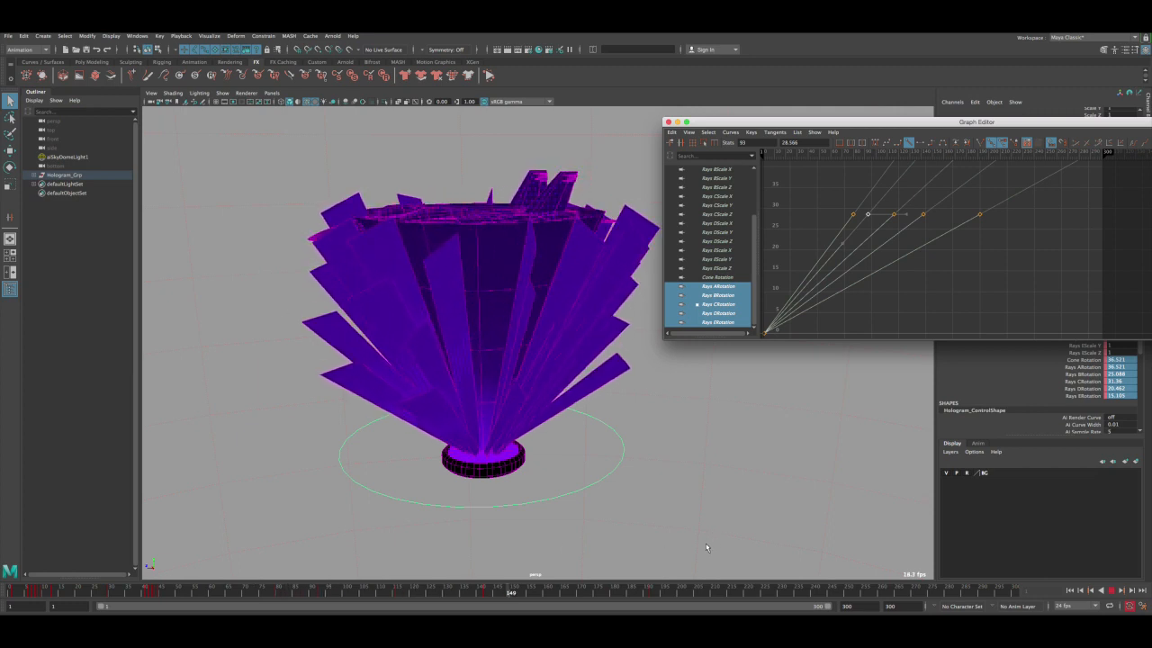
- Extend the end of the playback range to frame 800 and check the rotation up to frame 411
left_click(854, 608)
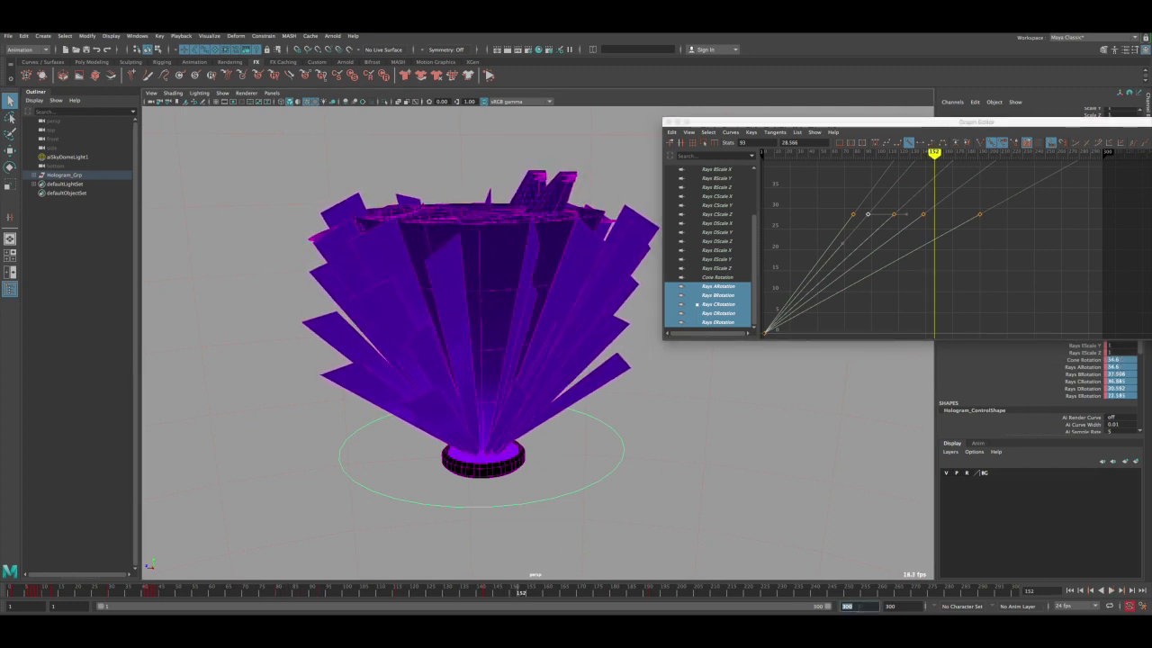
type("800")
key("Return")
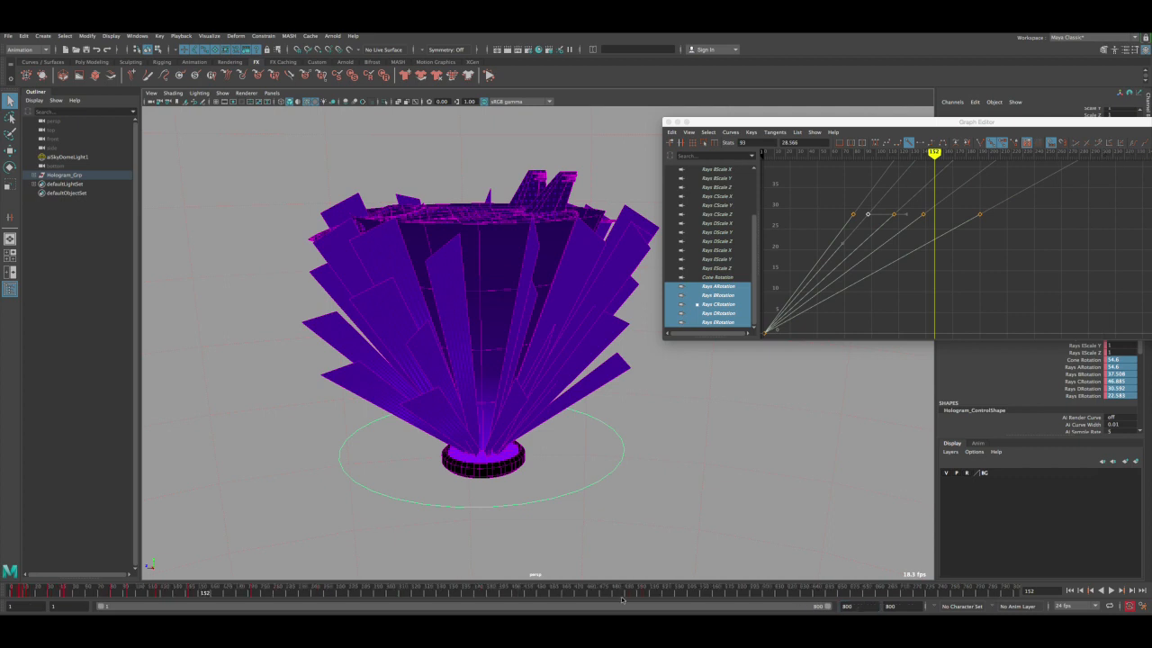
mouse_move(524, 598)
left_mouse_down()
mouse_move(900, 592)
mouse_move(18, 593)
mouse_move(530, 591)
left_mouse_up()
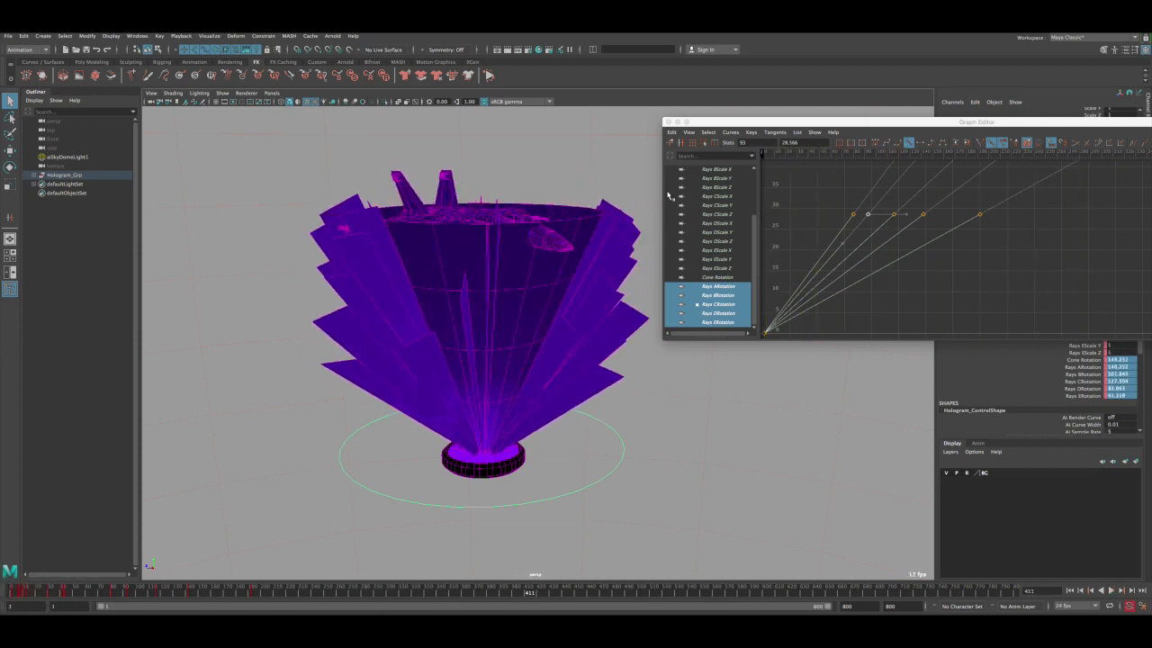
- Review the extended Rays Rotation curves, then close the Graph Editor and replay the animation from frame 1
scroll(868, 228, "down", 1)
scroll(867, 228, "down", 3)
middle_click_drag(925, 175, 878, 197, "alt")
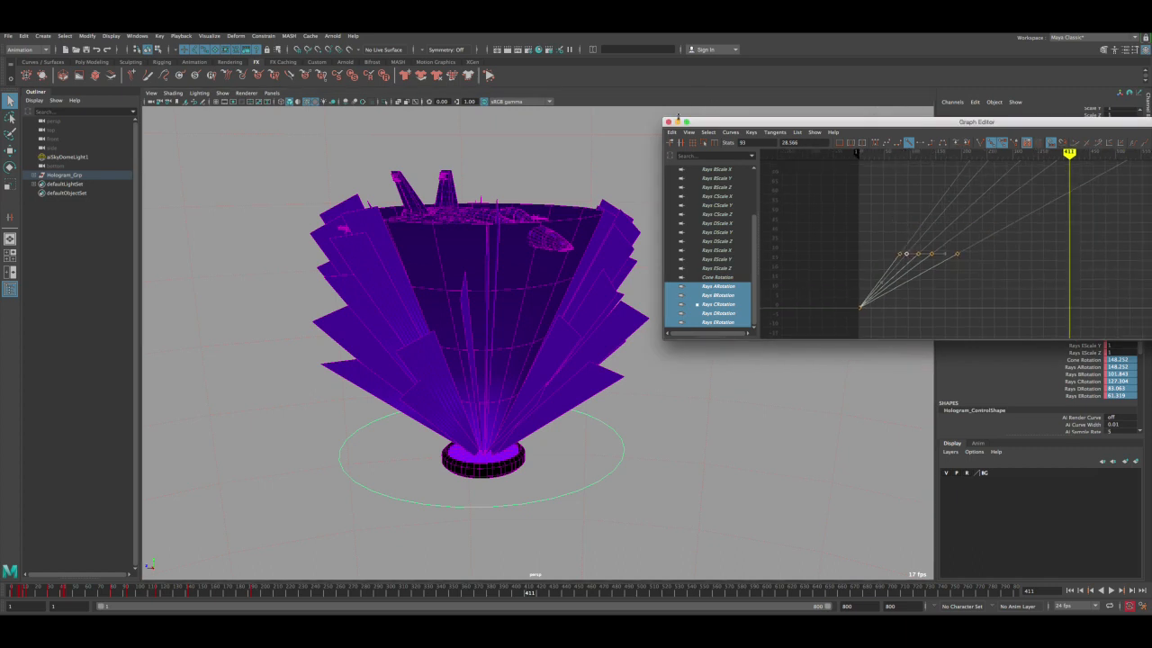
left_click(668, 122)
left_click(1068, 589)
left_click(1112, 589)
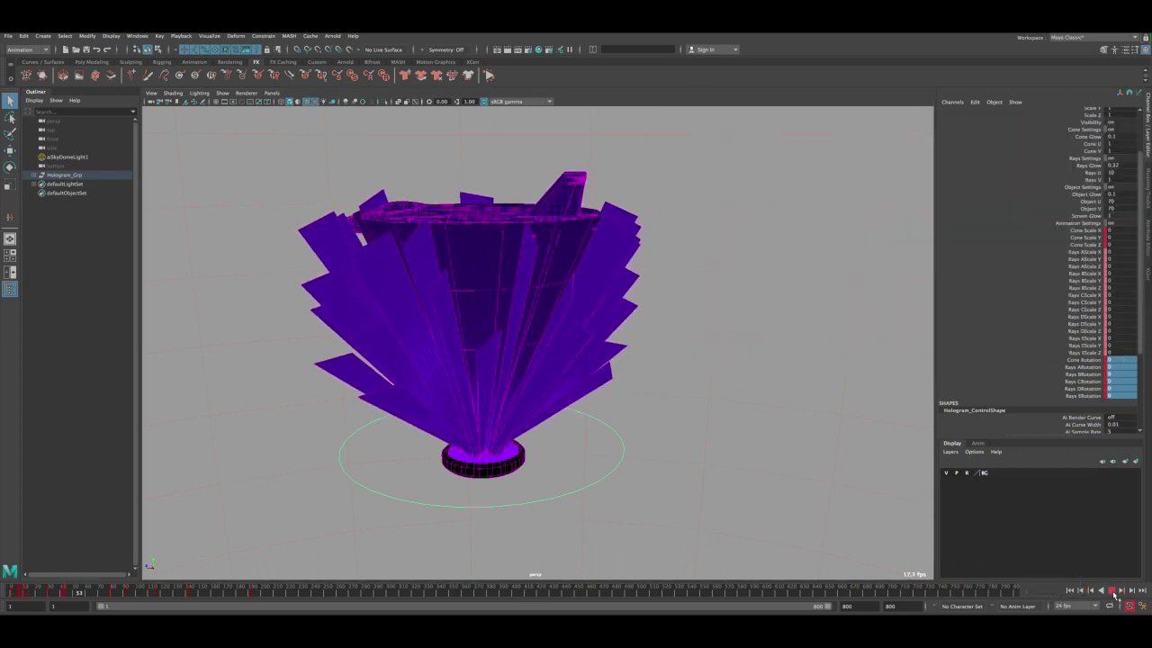
left_click(1112, 590)
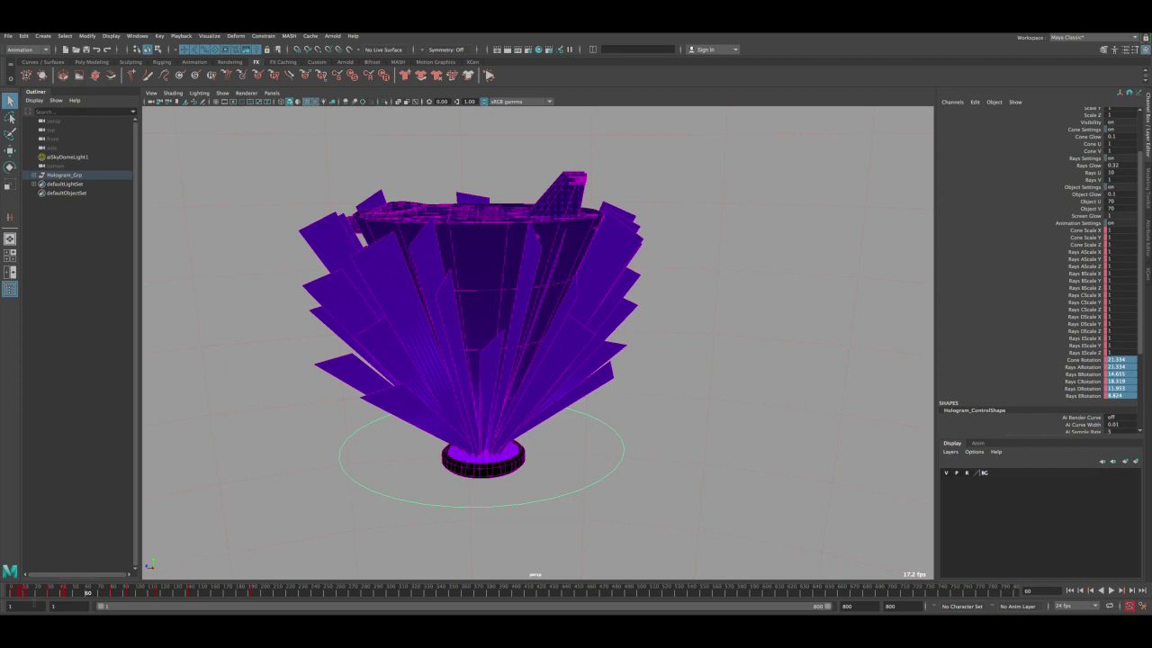
- Set the Hologram_Control's Screen Glow to 0 and key it at frame 1
left_click(11, 592)
left_click(1085, 216)
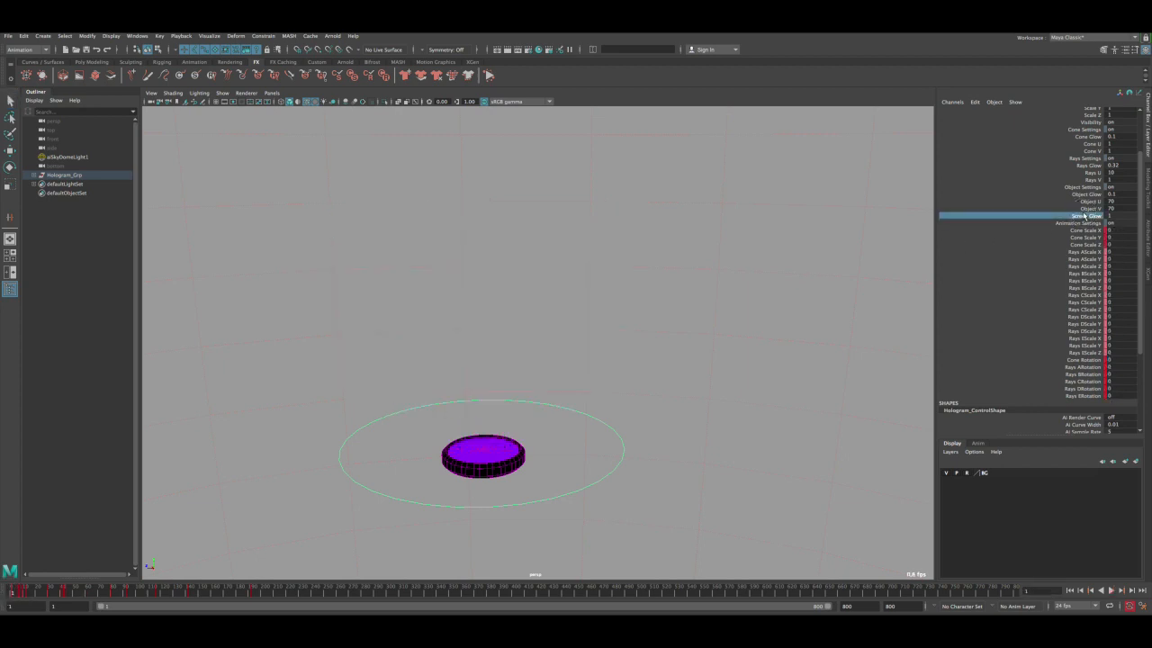
scroll(1074, 230, "up", 3)
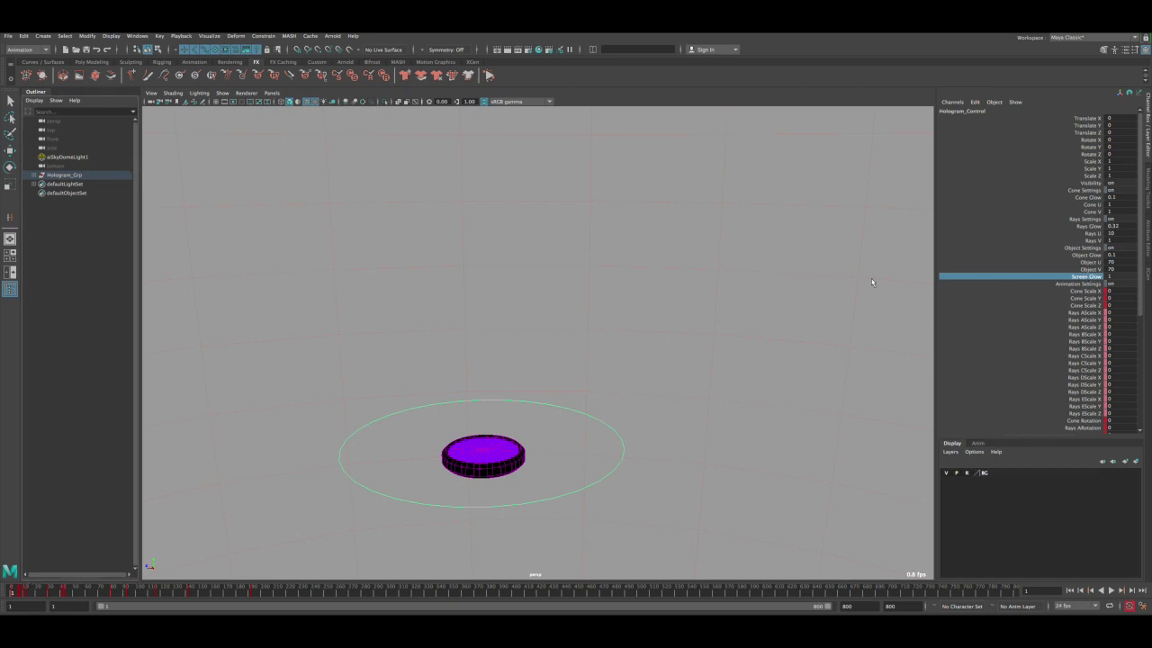
middle_click_drag(871, 282, 724, 284)
right_click(1079, 279)
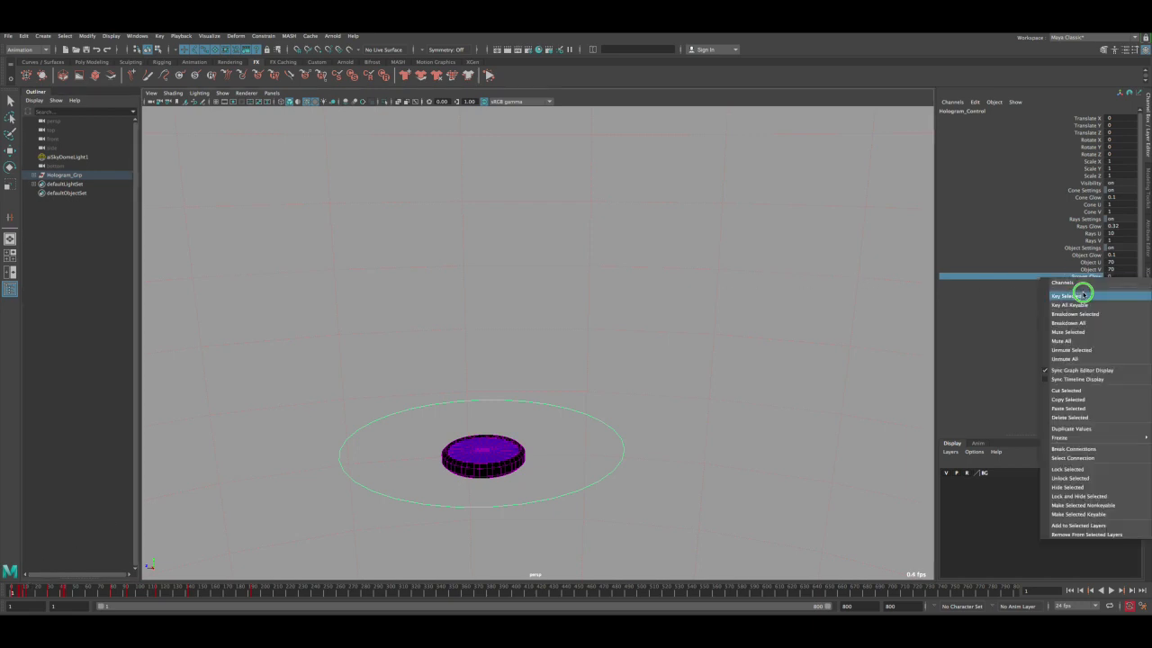
left_click(1083, 295)
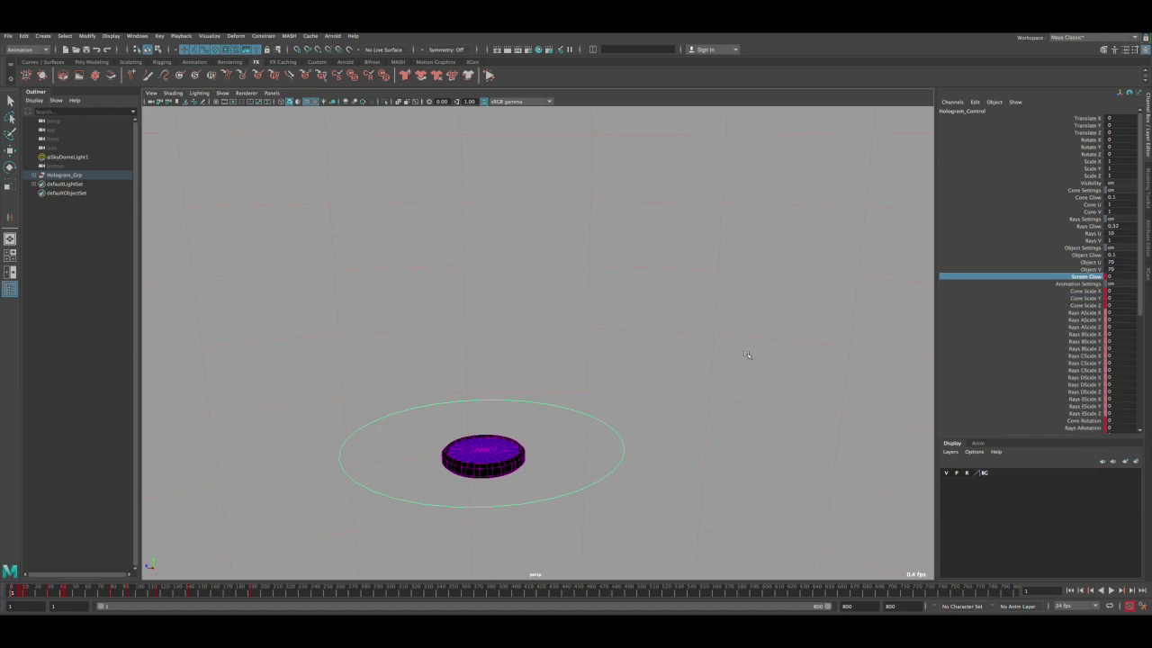
- Set Screen Glow to 1 and key it at frame 4, and scrub the animation to frame 60
double_click(1112, 277)
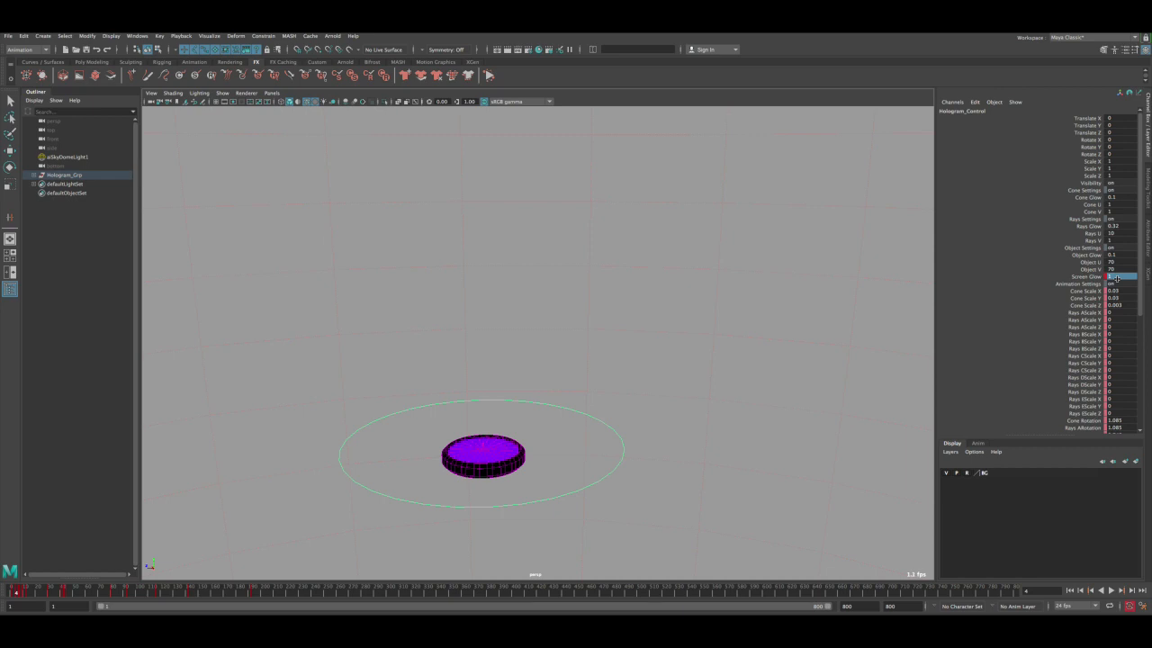
right_click(1078, 279)
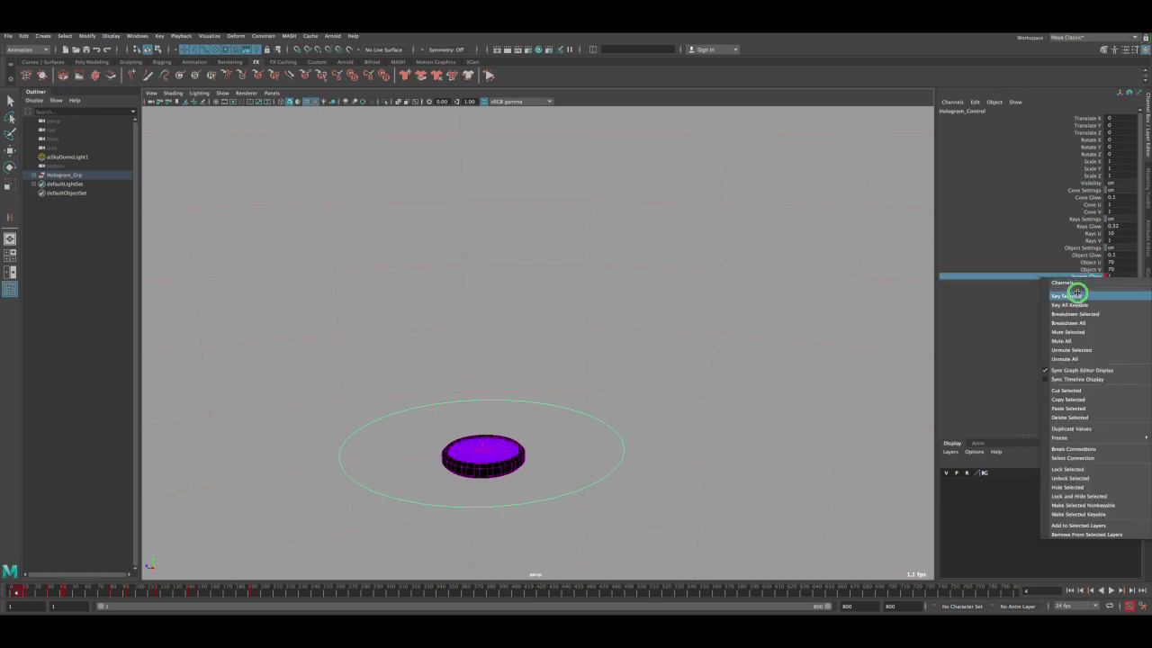
left_click(1066, 297)
left_click_drag(17, 595, 88, 591)
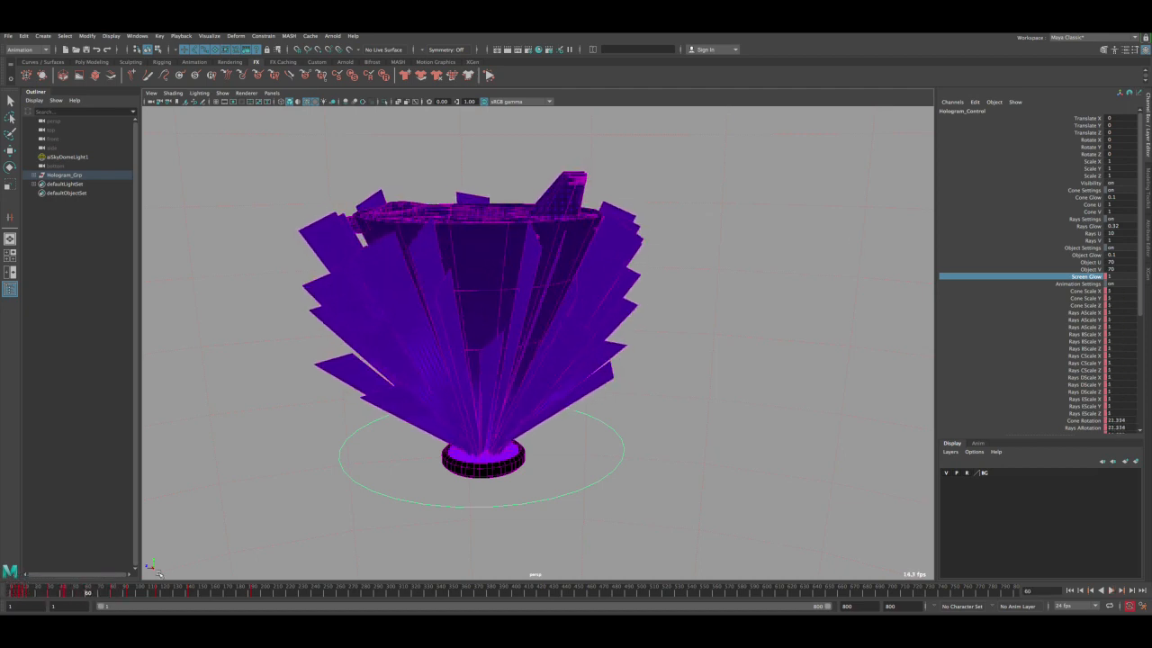
- Look over the Cone Glow and Rays Glow attributes, then deselect the control and replay the animation from frame 1
left_click(1091, 197)
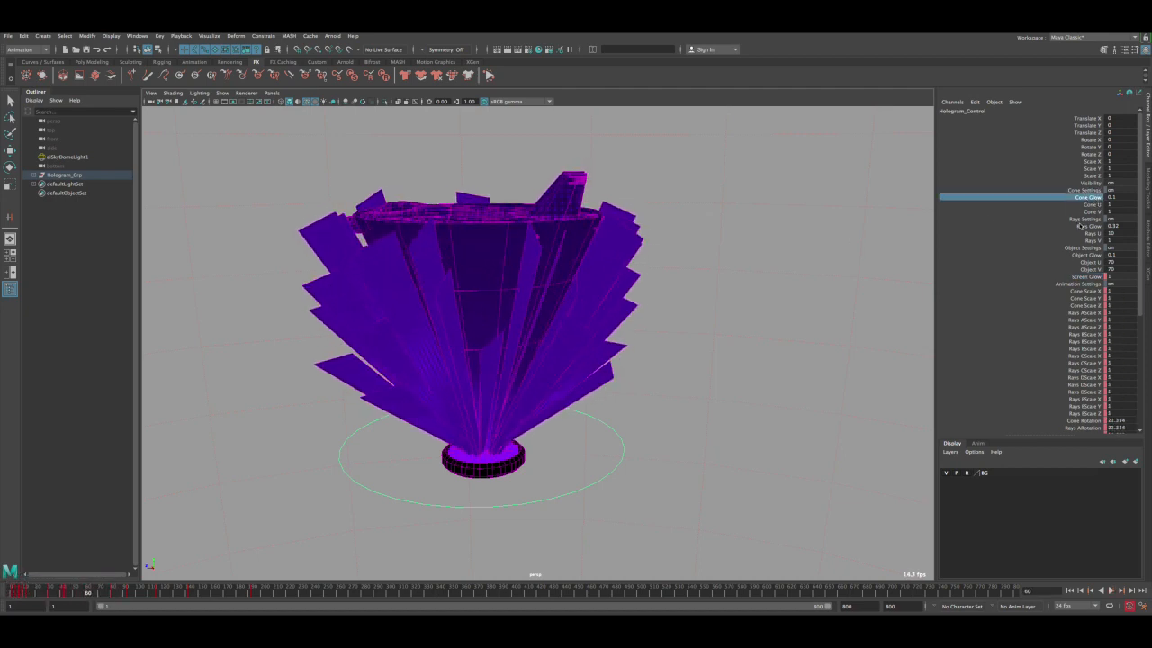
left_click(1080, 226)
left_click(1089, 197)
left_click(661, 414)
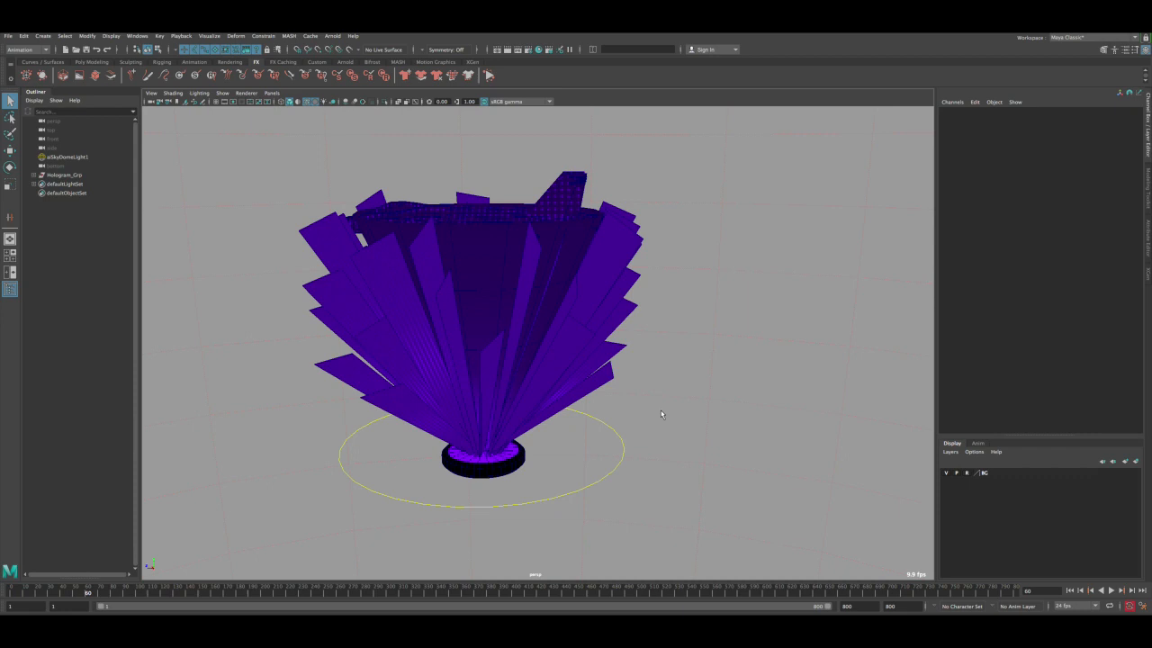
left_click(10, 592)
left_click(1101, 590)
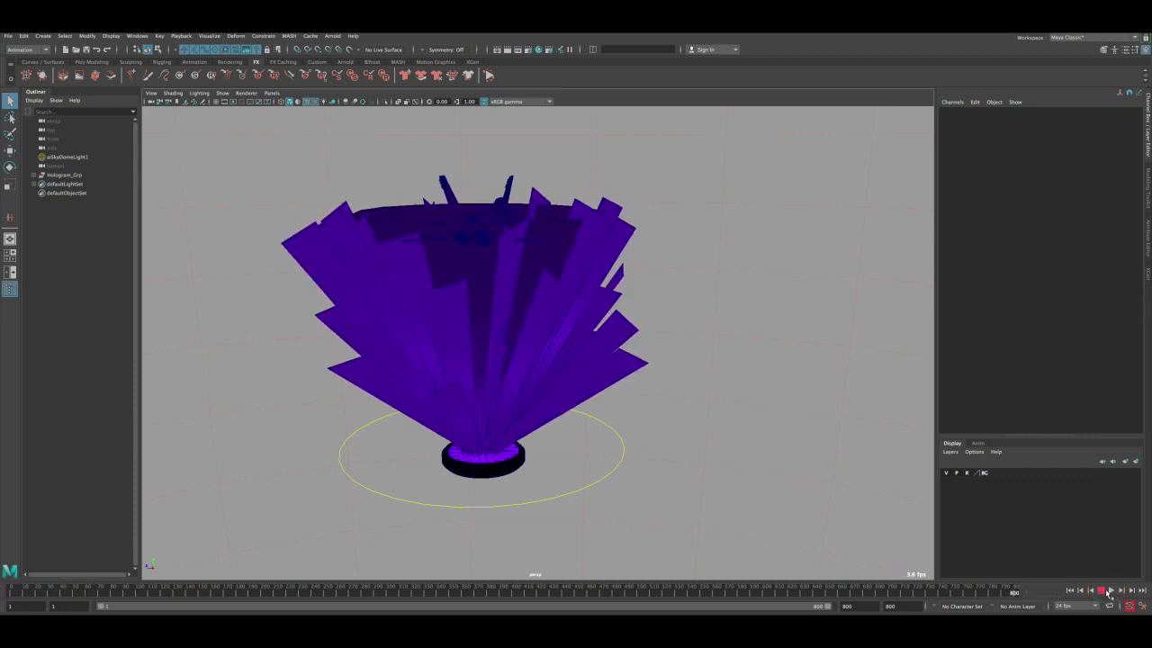
left_click(1070, 590)
left_click(1109, 590)
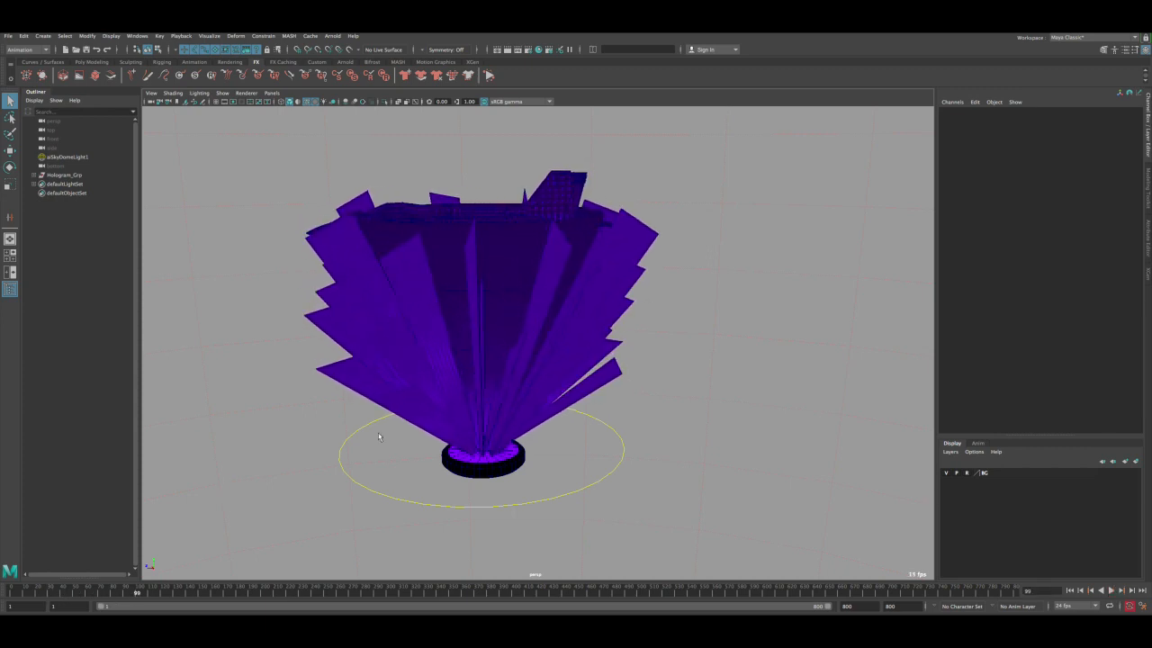
- Reselect the Hologram_Control ring around the base and reduce its Rays Glow to 0.22
left_click(589, 487)
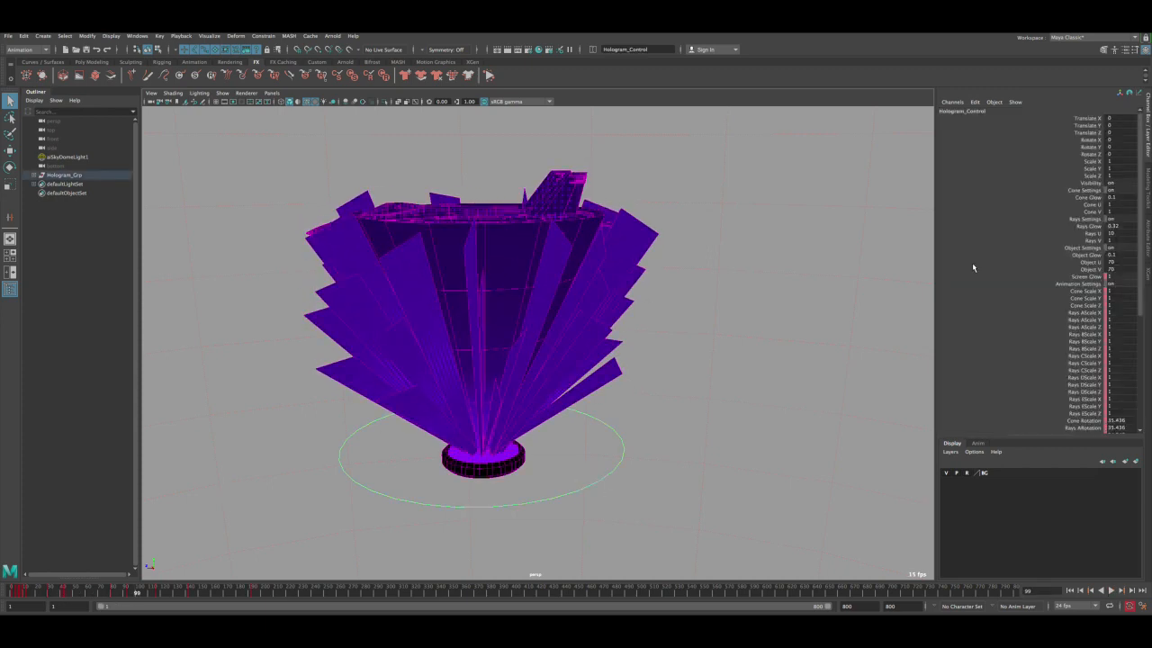
left_click(1092, 197)
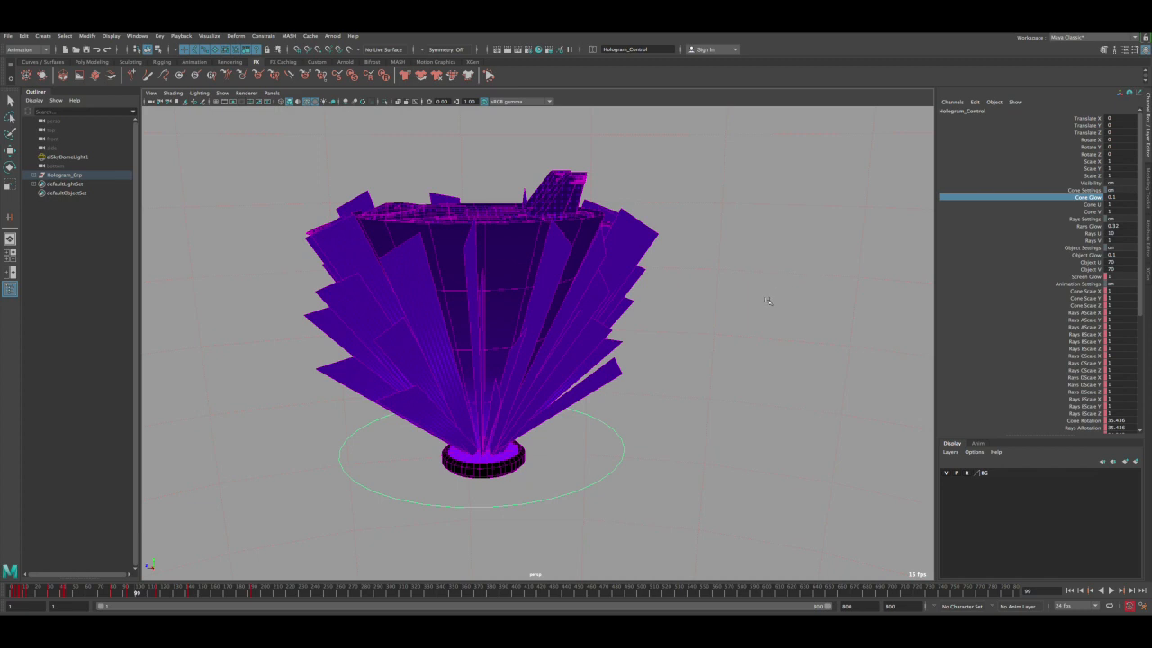
left_click(1089, 226)
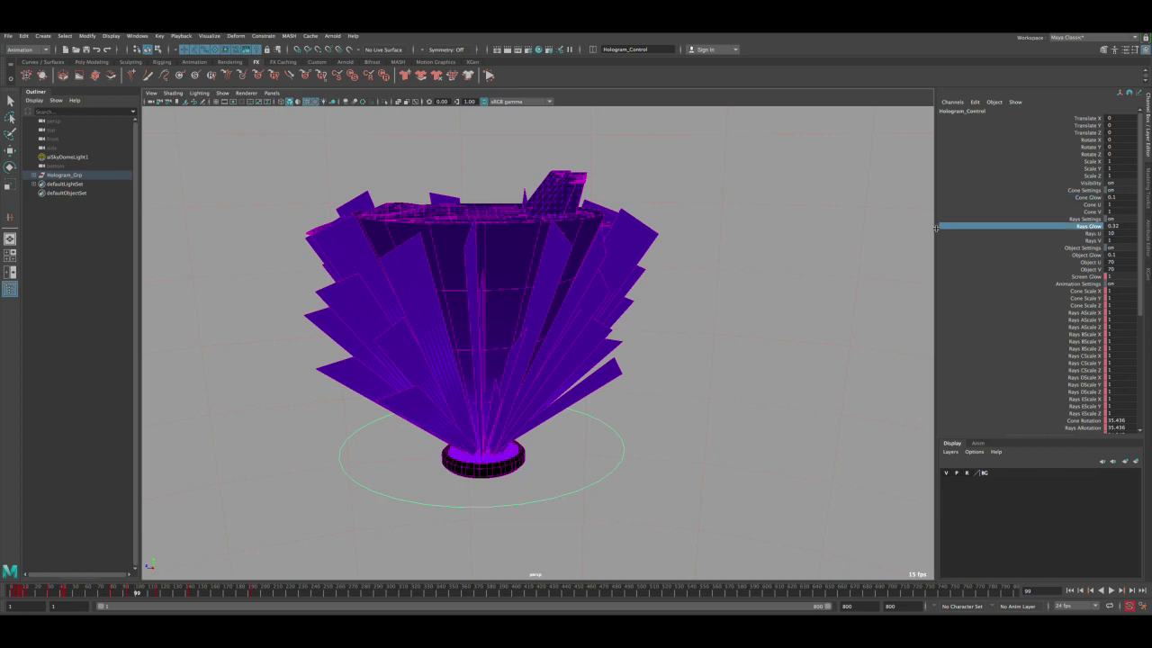
middle_click_drag(867, 230, 866, 245)
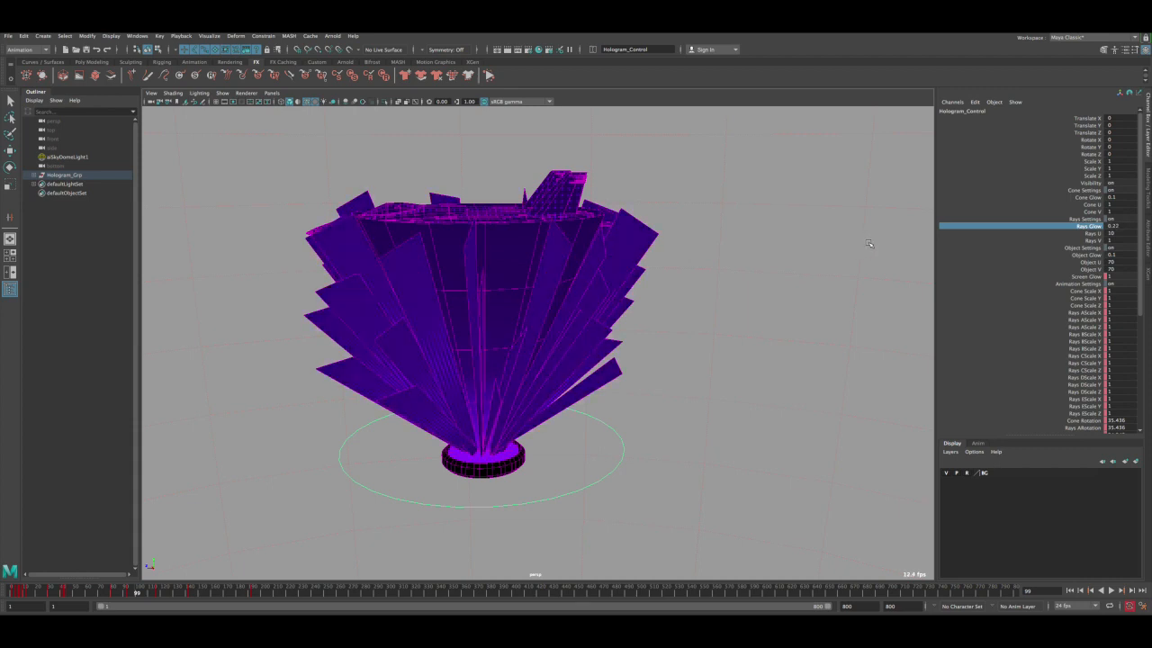